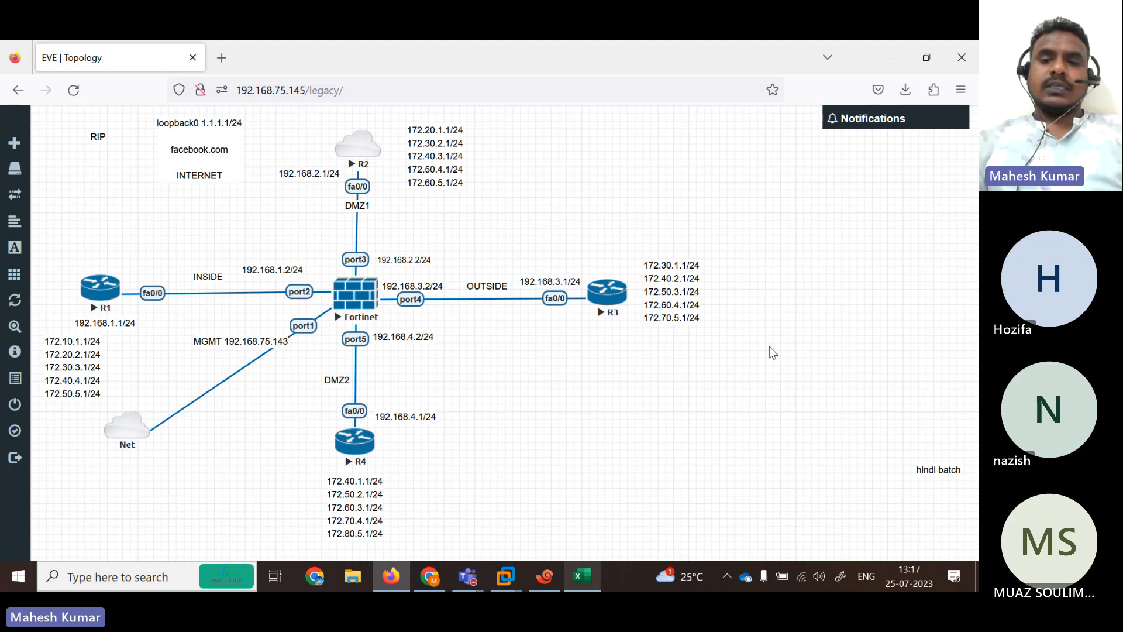
Move R3's address list right and down, and nudge the MGMT 192.168.75.143 label lower.
{"action": "left_click_drag", "start_coordinate": [680, 280], "coordinate": [695, 305]}
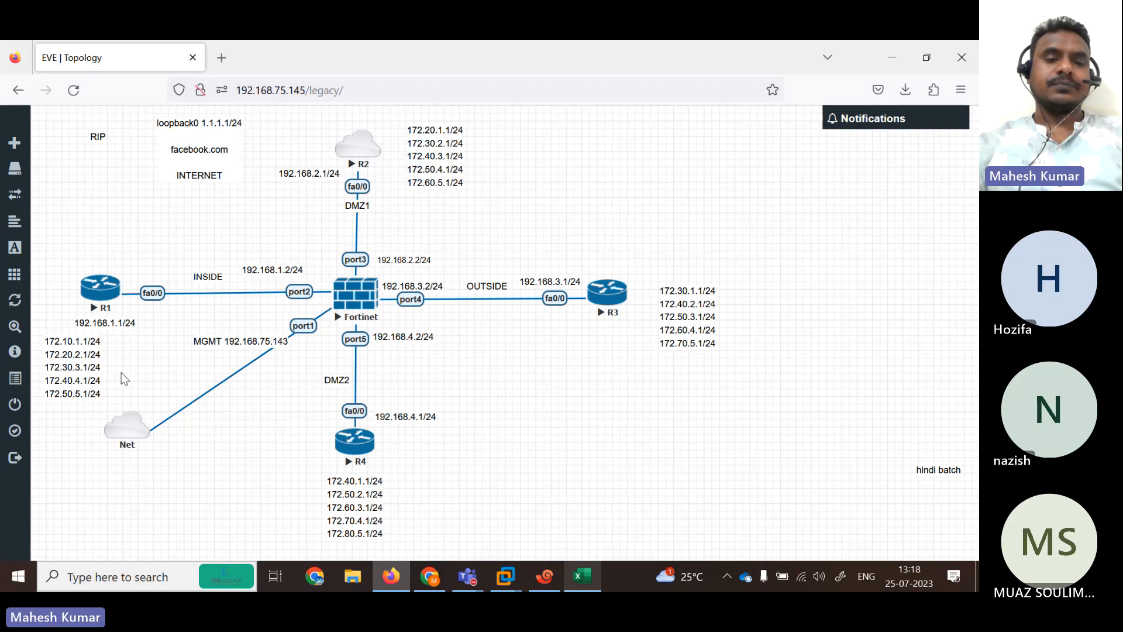
{"action": "left_click_drag", "start_coordinate": [234, 341], "coordinate": [234, 346]}
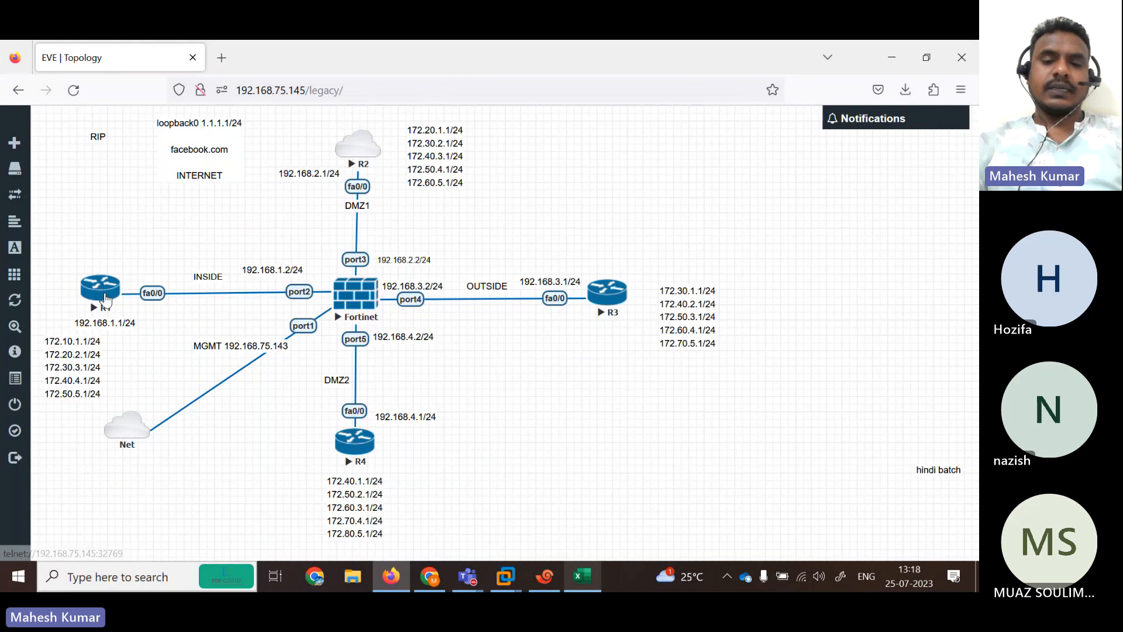
Open a console session to router R1 and close the duplicate R1 tab.
{"action": "left_click", "coordinate": [106, 300]}
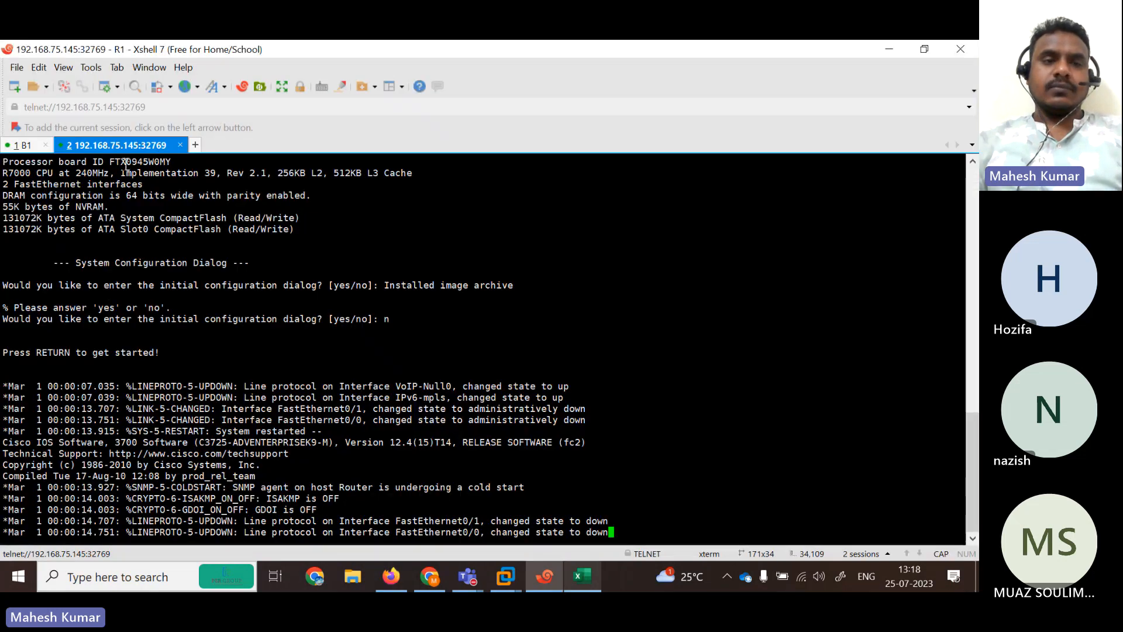
{"action": "left_click", "coordinate": [179, 145]}
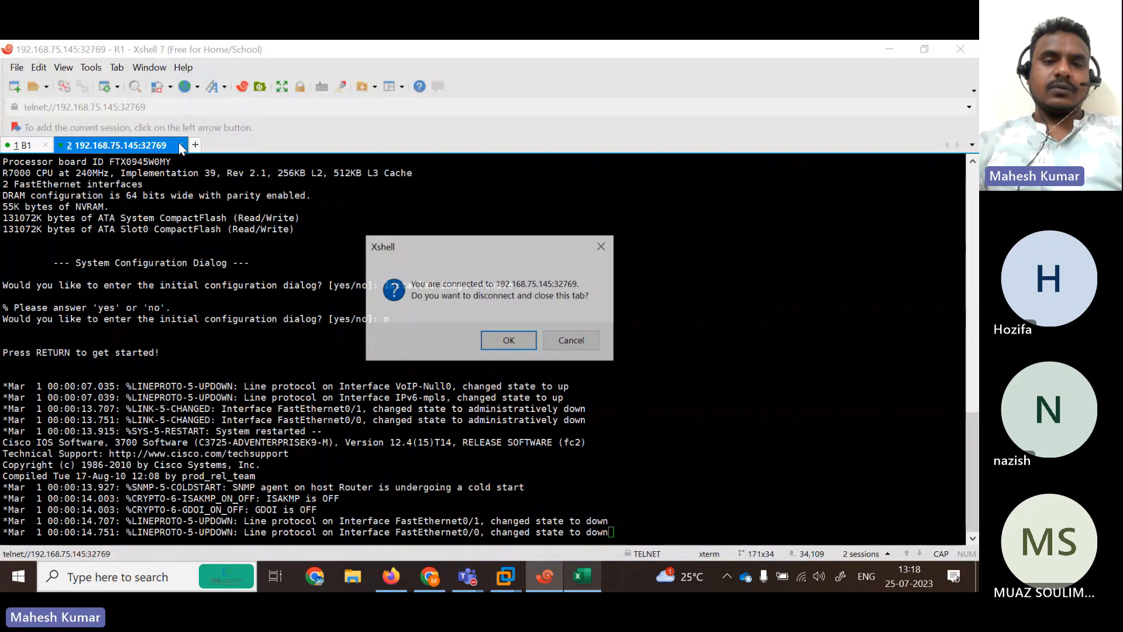
{"action": "left_click", "coordinate": [504, 346]}
{"action": "left_click", "coordinate": [889, 48]}
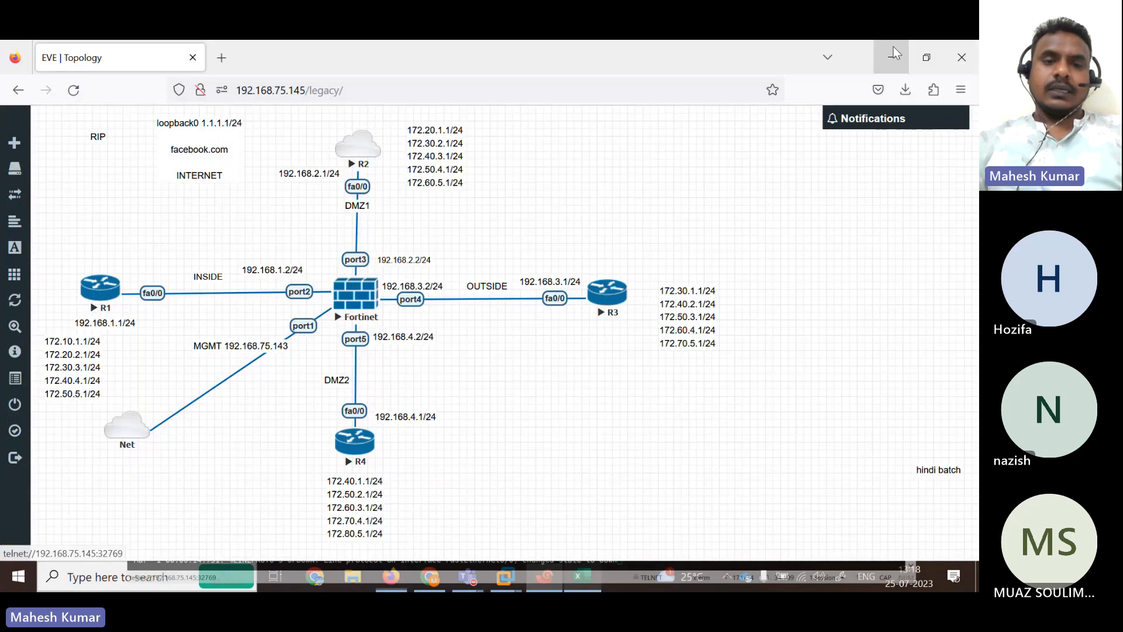
Open router R2's console, rename its tab ISP, and decline the initial configuration dialog.
{"action": "left_click", "coordinate": [358, 151]}
{"action": "right_click", "coordinate": [132, 143]}
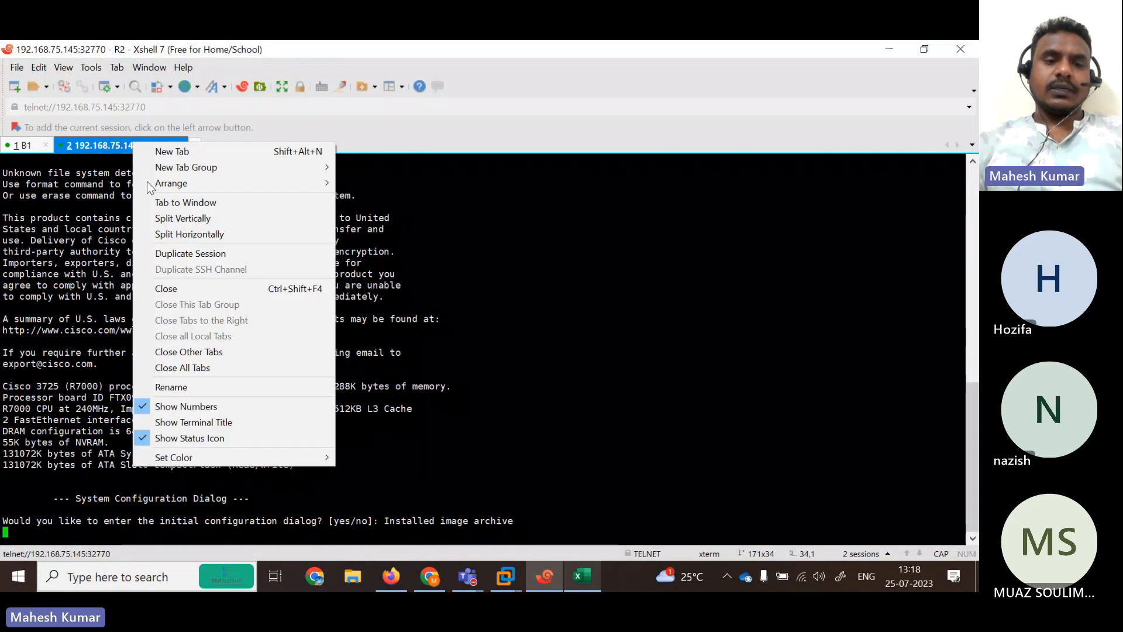
{"action": "left_click", "coordinate": [176, 387]}
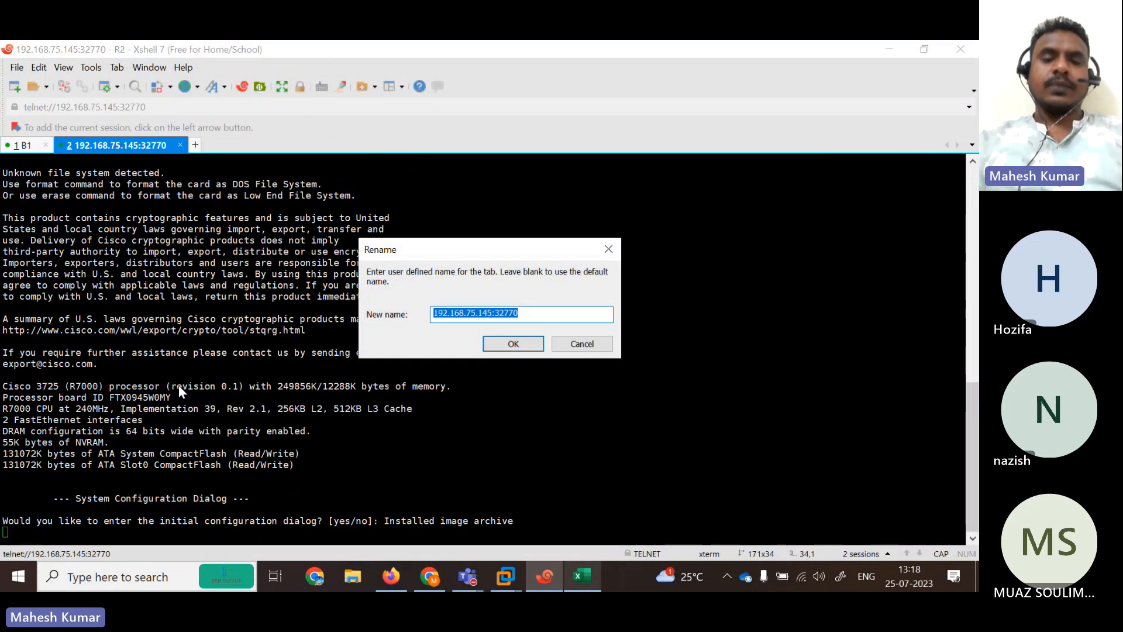
{"action": "type", "text": "ISP"}
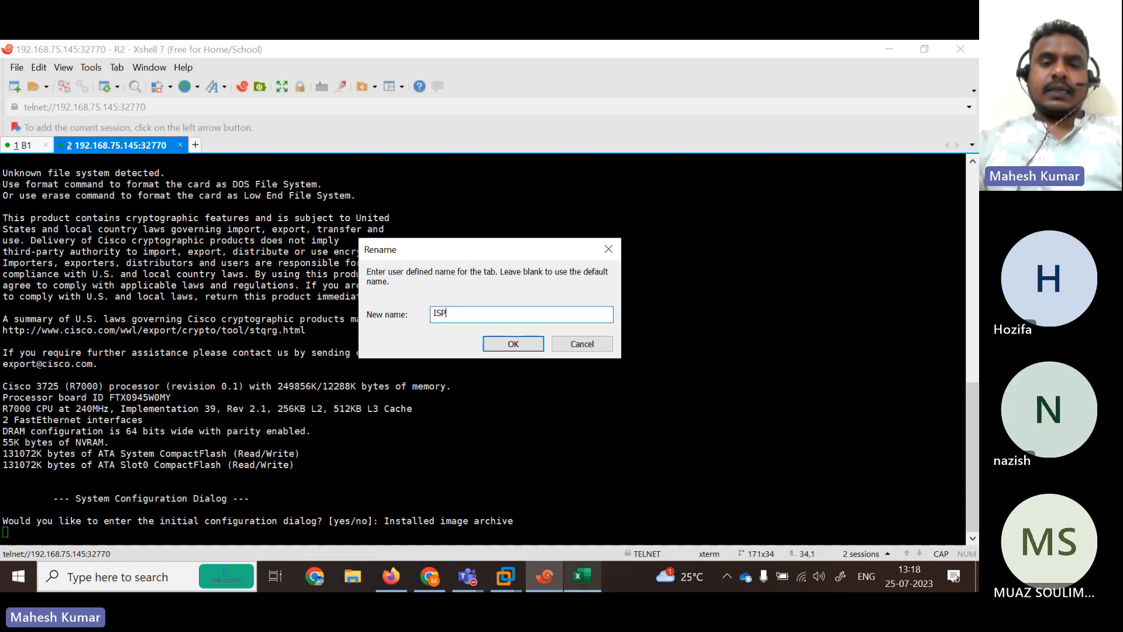
{"action": "left_click", "coordinate": [507, 343]}
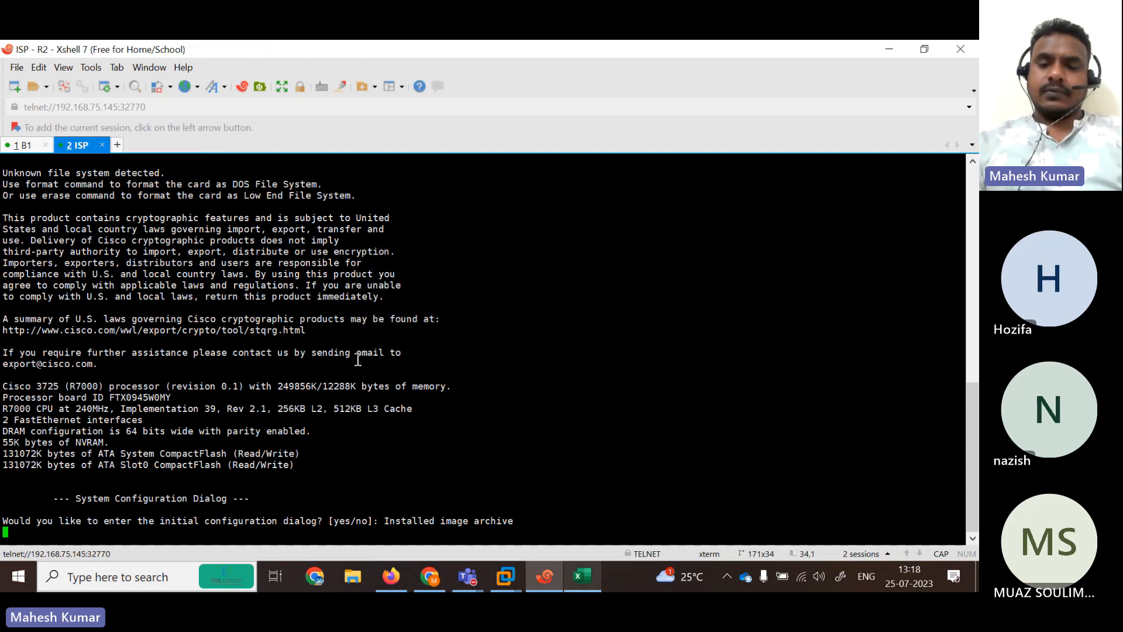
{"action": "key", "text": "Return"}
{"action": "type", "text": "N"}
{"action": "key", "text": "Return"}
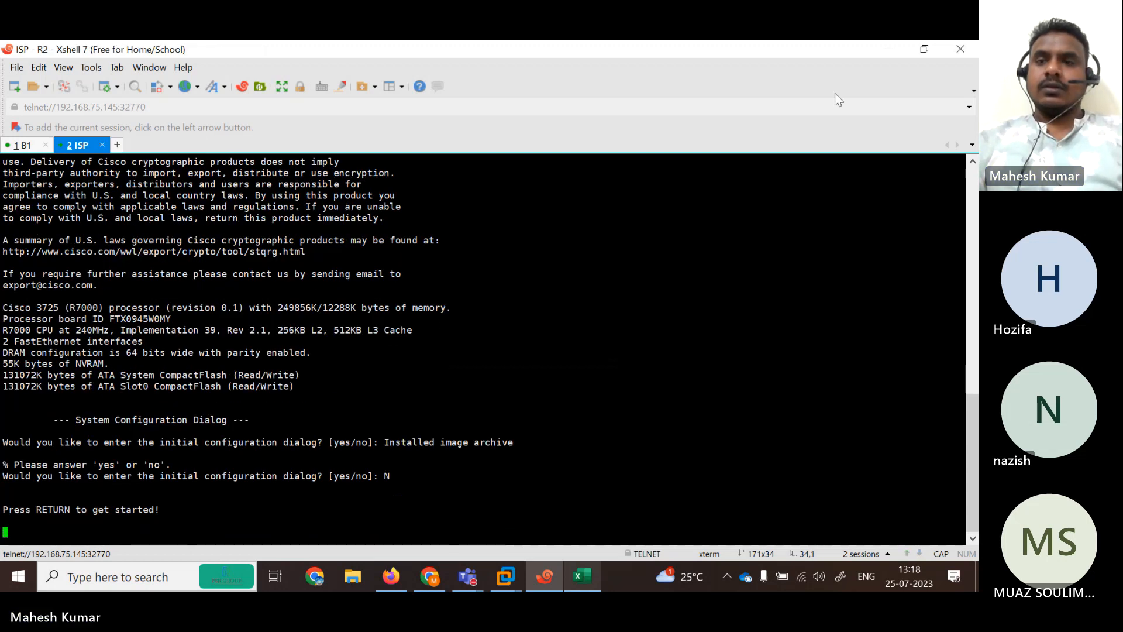
Open router R3's console, close the duplicate tab, and rename the session B2.
{"action": "left_click", "coordinate": [890, 49]}
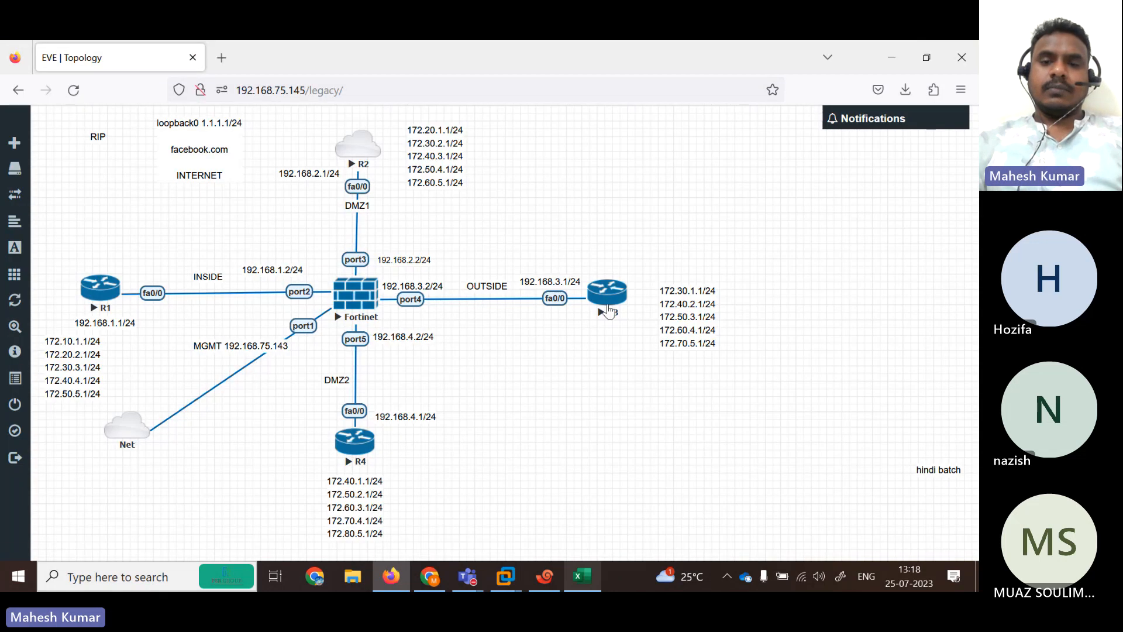
{"action": "left_click", "coordinate": [608, 311]}
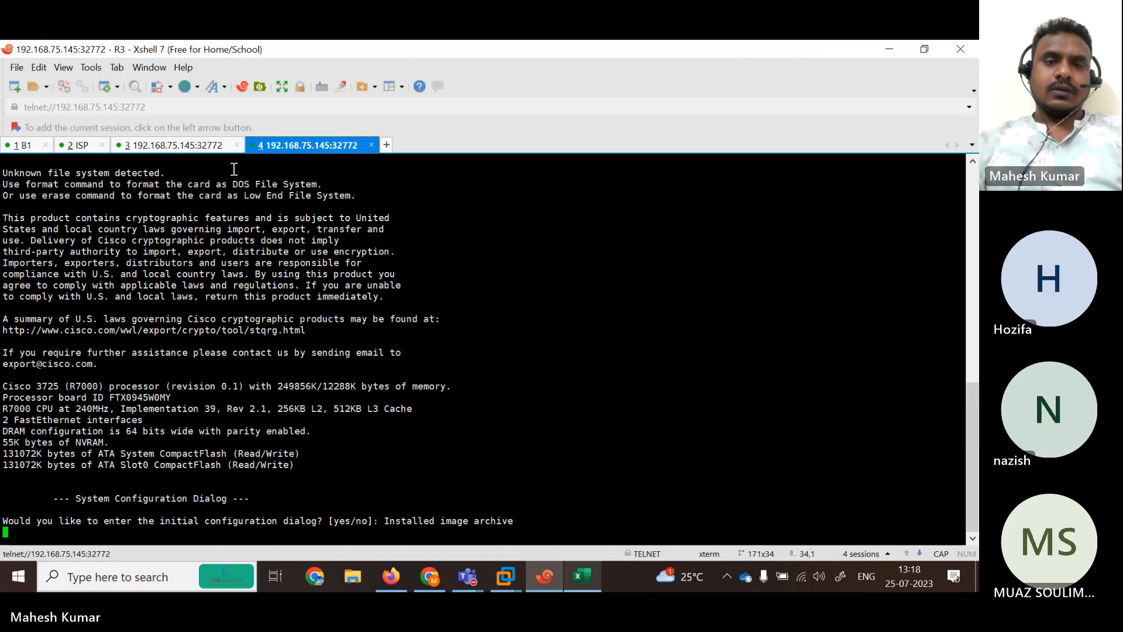
{"action": "left_click", "coordinate": [372, 145]}
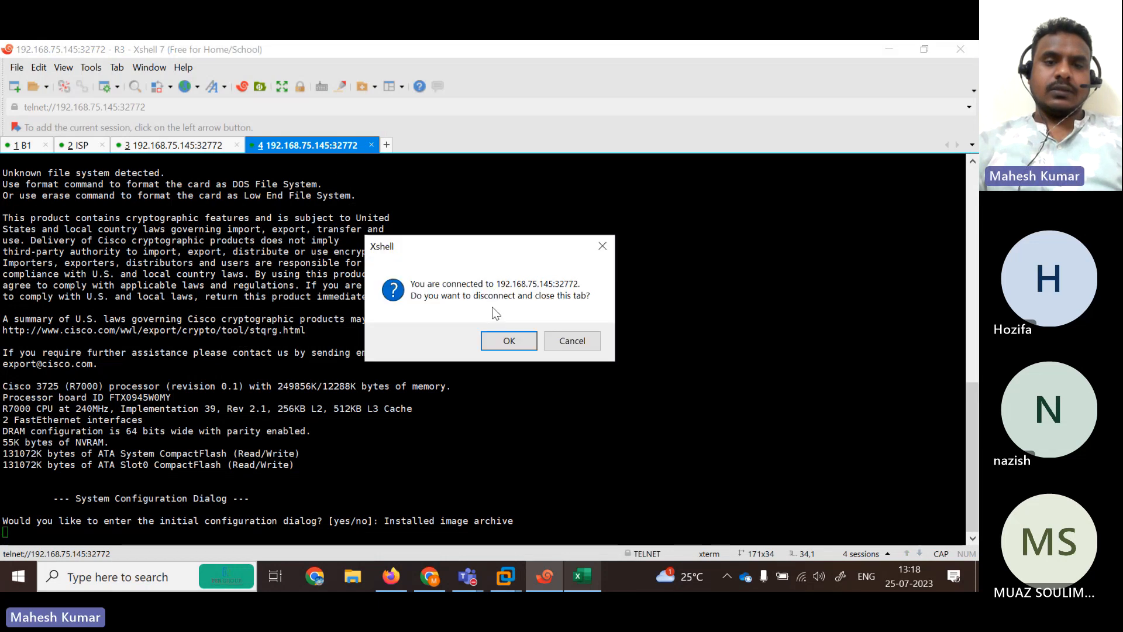
{"action": "left_click", "coordinate": [509, 340]}
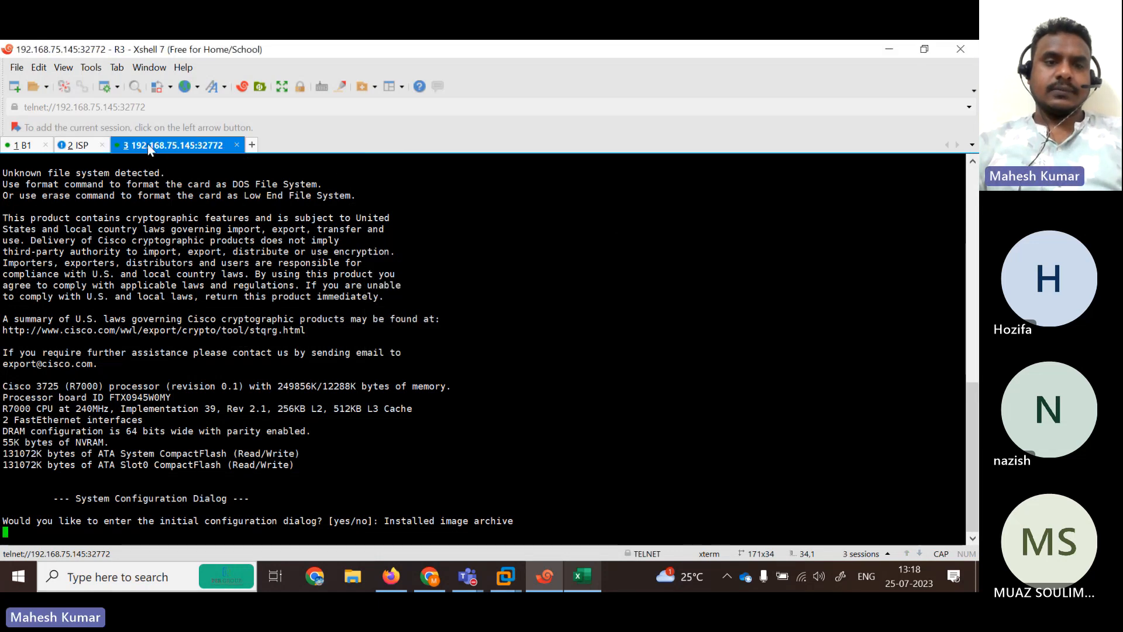
{"action": "right_click", "coordinate": [149, 147]}
{"action": "left_click", "coordinate": [199, 391]}
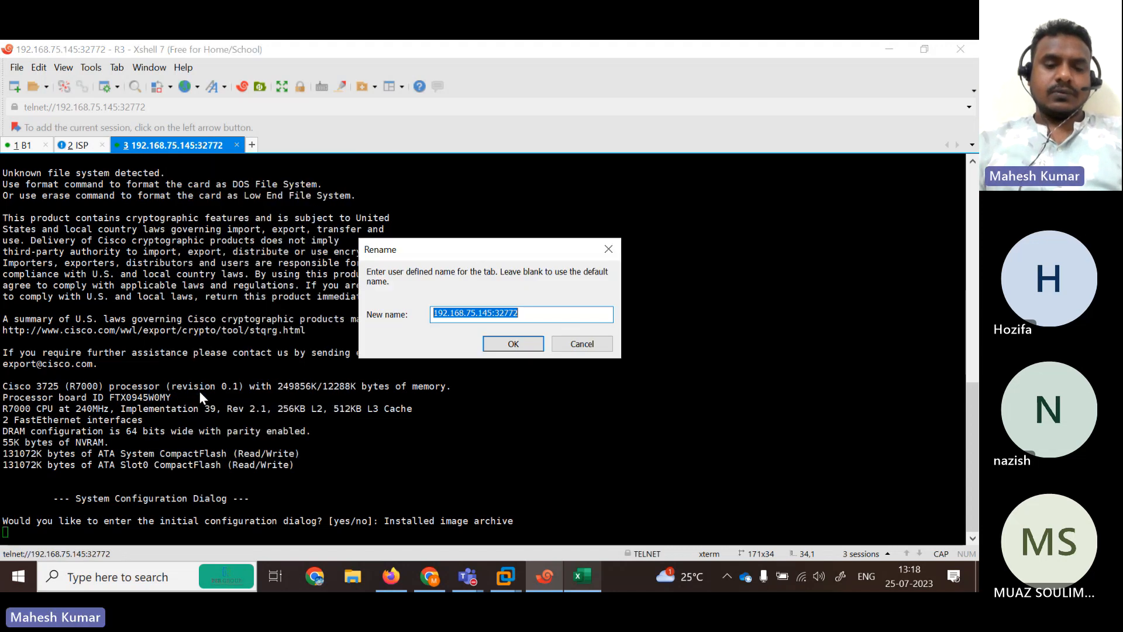
{"action": "type", "text": "B2"}
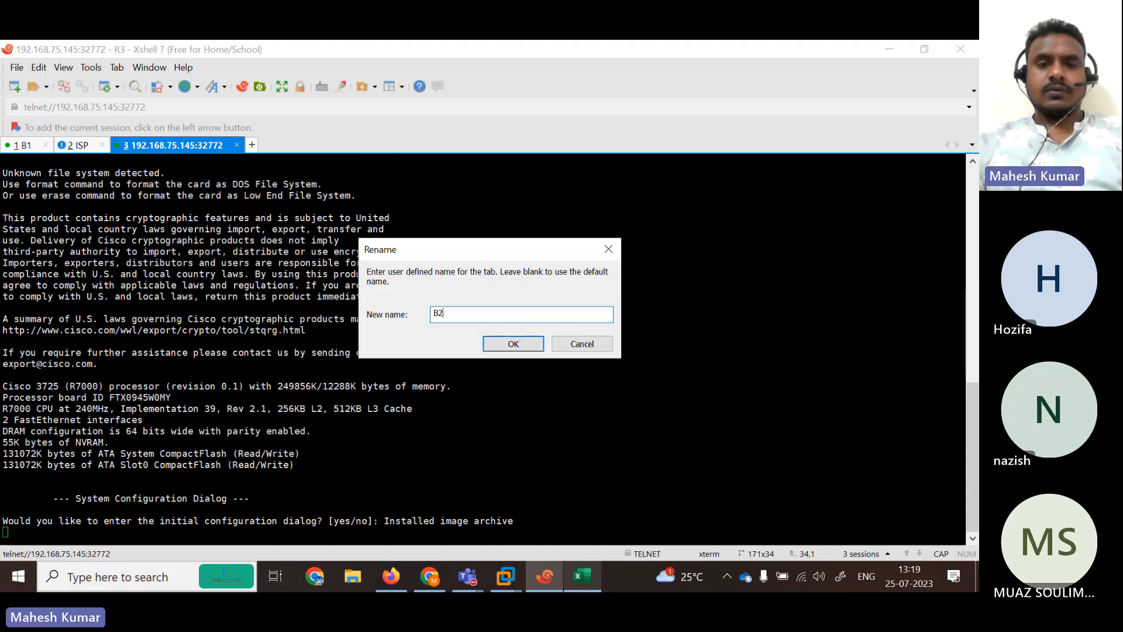
{"action": "left_click", "coordinate": [488, 343]}
Open router R4's console, rename its tab HO LAN, and answer N to setup.
{"action": "left_click", "coordinate": [890, 42]}
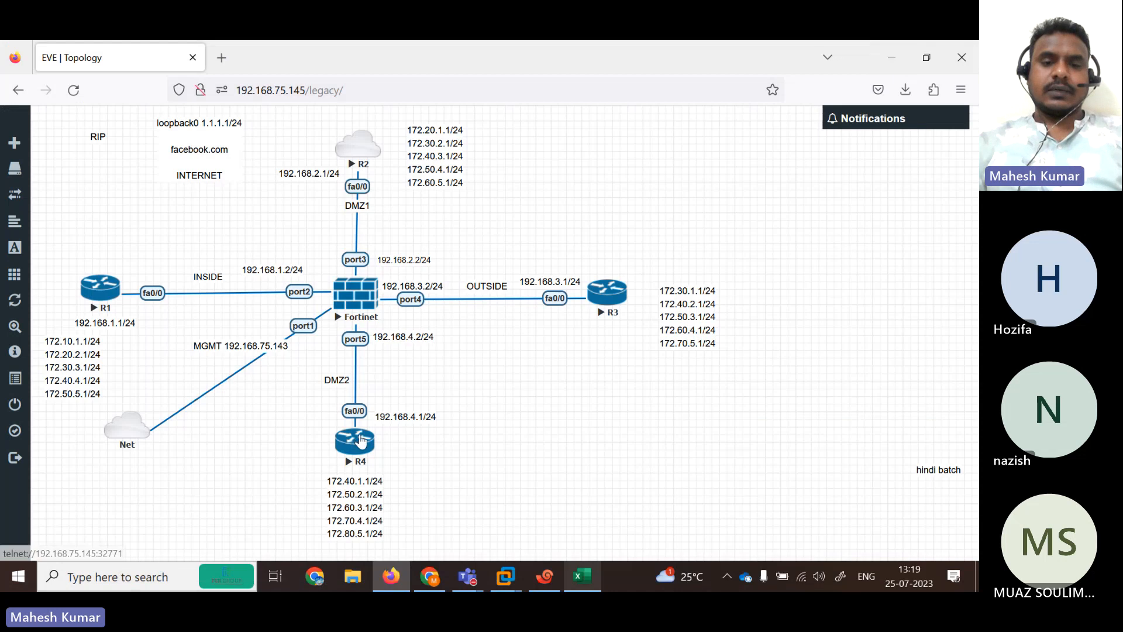
{"action": "left_click", "coordinate": [359, 444]}
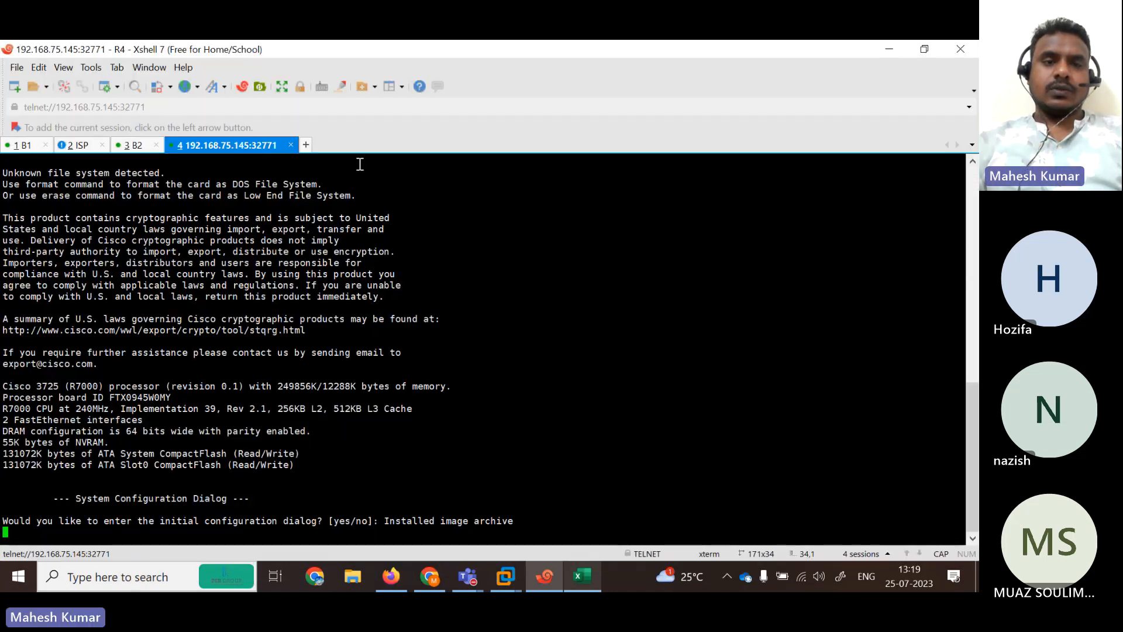
{"action": "right_click", "coordinate": [220, 145]}
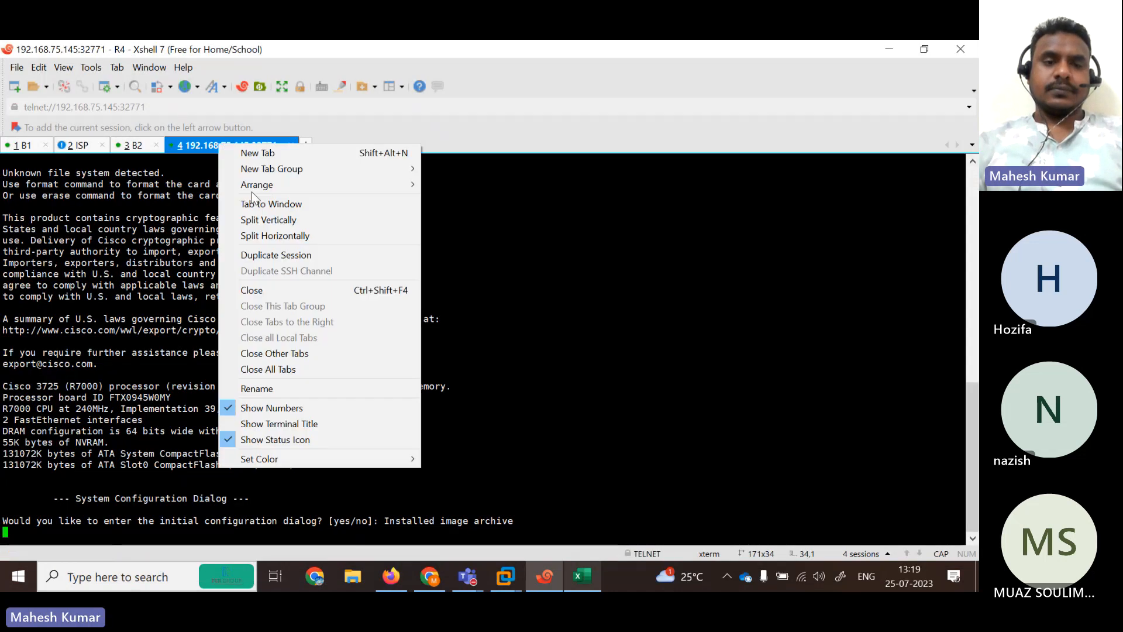
{"action": "left_click", "coordinate": [285, 388]}
{"action": "type", "text": "HO LAN"}
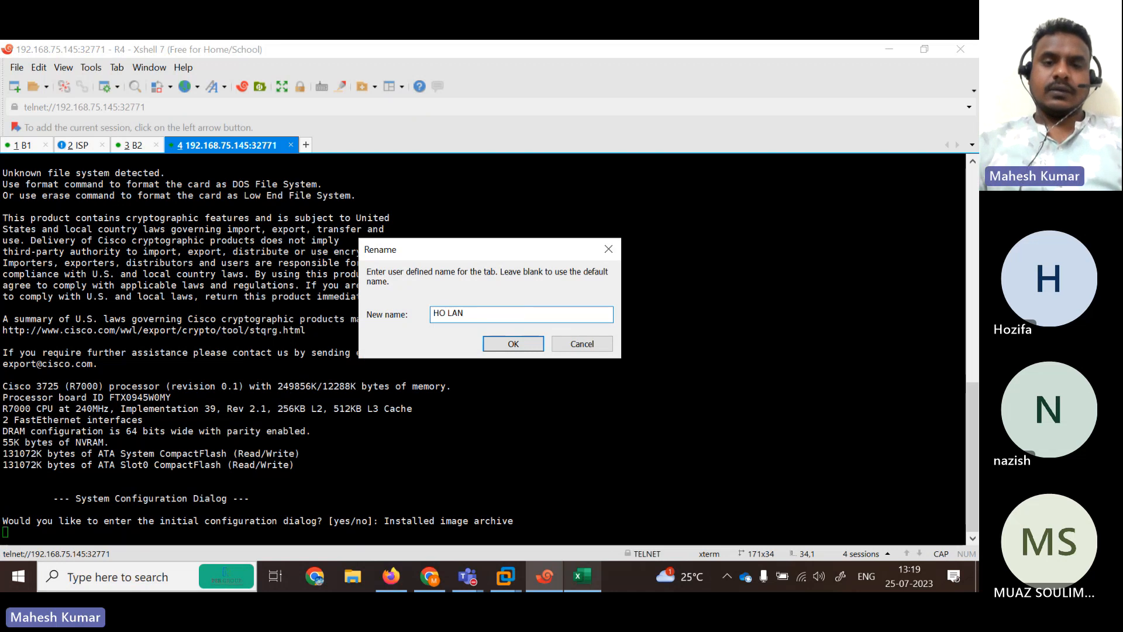
{"action": "left_click", "coordinate": [513, 344]}
{"action": "key", "text": "Return"}
{"action": "type", "text": "N"}
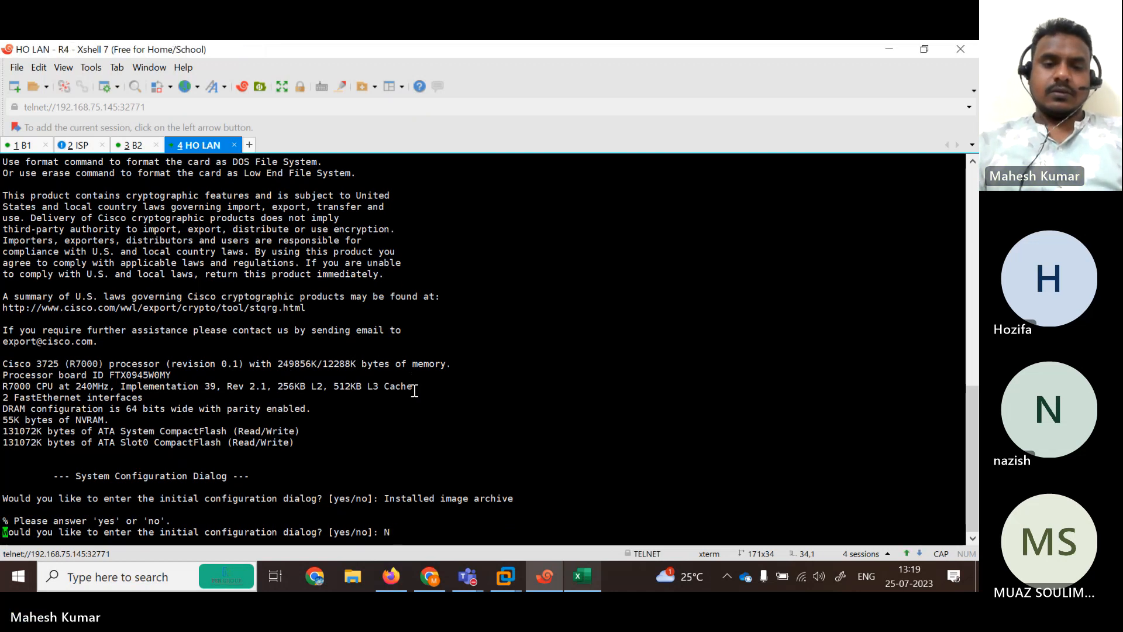
Decline the initial configuration dialog on B2, then return to B1's Router> prompt.
{"action": "left_click", "coordinate": [133, 145]}
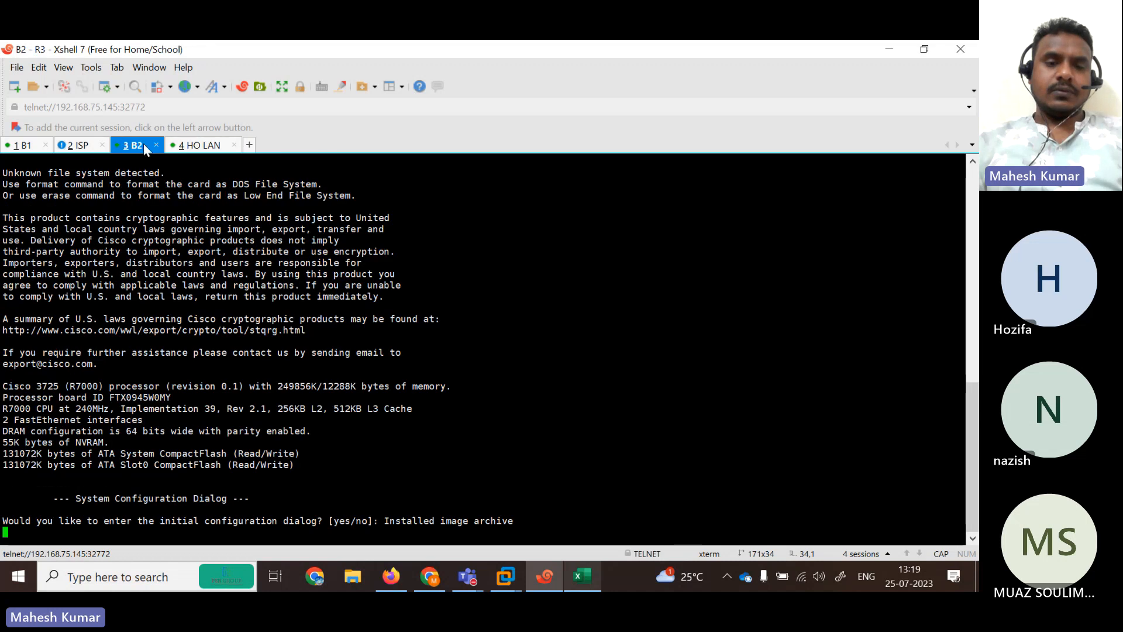
{"action": "key", "text": "Return"}
{"action": "type", "text": "N"}
{"action": "key", "text": "Return"}
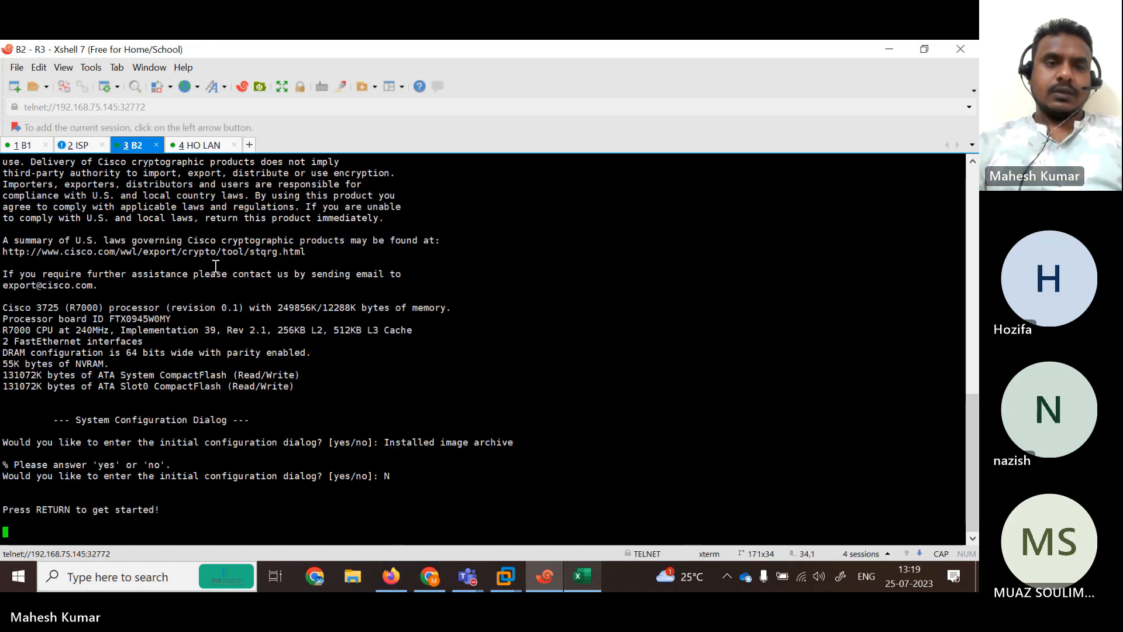
{"action": "left_click", "coordinate": [78, 145]}
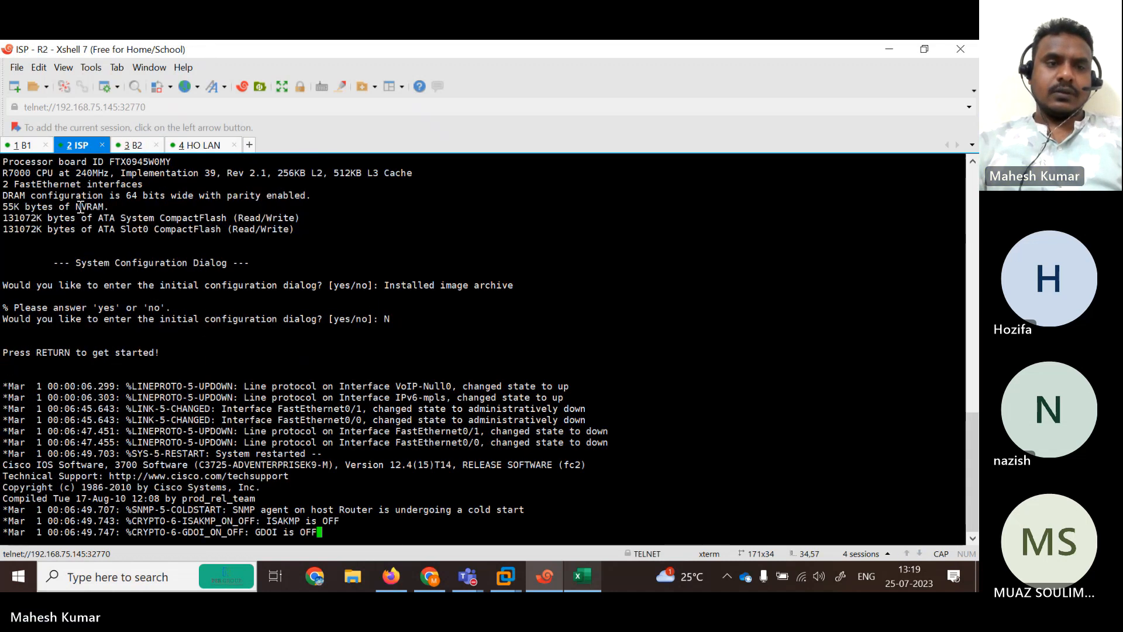
{"action": "left_click", "coordinate": [23, 146]}
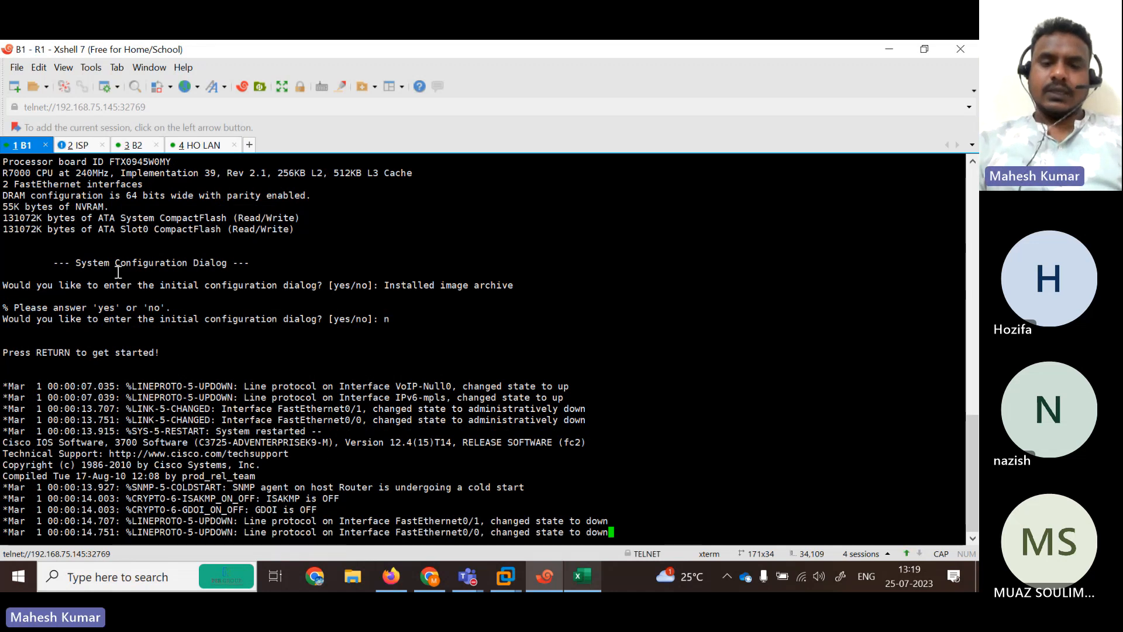
{"action": "key", "text": "Return"}
{"action": "key", "text": "Return"}
{"action": "key", "text": "Return"}
{"action": "key", "text": "Return"}
{"action": "key", "text": "Return"}
{"action": "key", "text": "Return"}
{"action": "key", "text": "Return"}
{"action": "key", "text": "Return"}
{"action": "key", "text": "Return"}
{"action": "key", "text": "Return"}
{"action": "key", "text": "Return"}
{"action": "key", "text": "Return"}
{"action": "key", "text": "Return"}
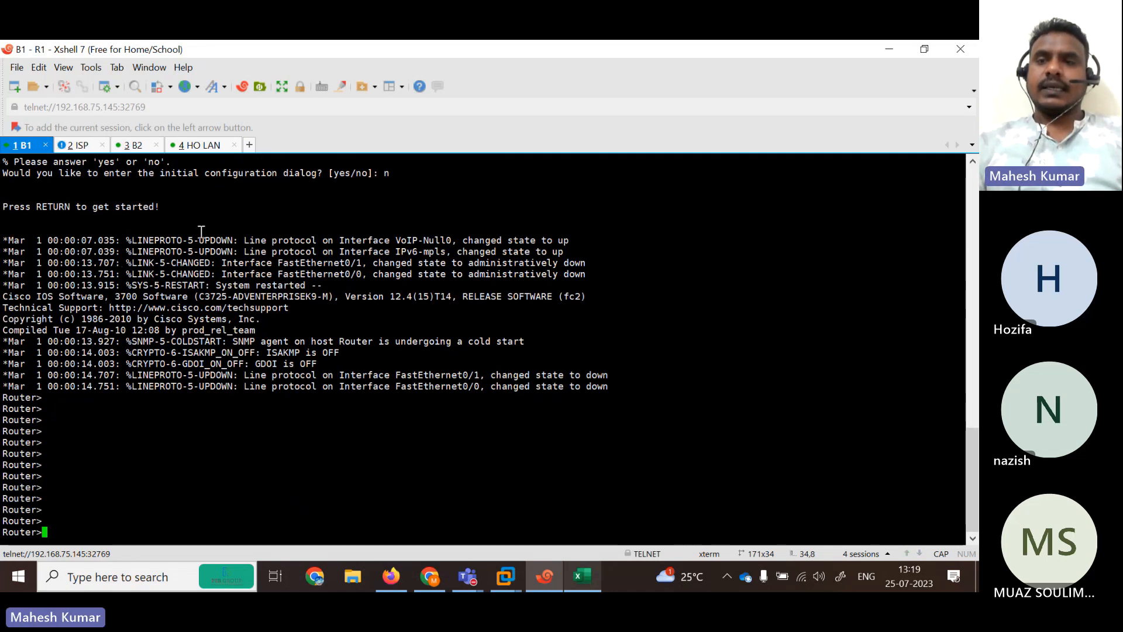
On B1, enter global configuration mode and disable DNS lookup with 'no ip domain lookup'.
{"action": "left_click", "coordinate": [923, 53]}
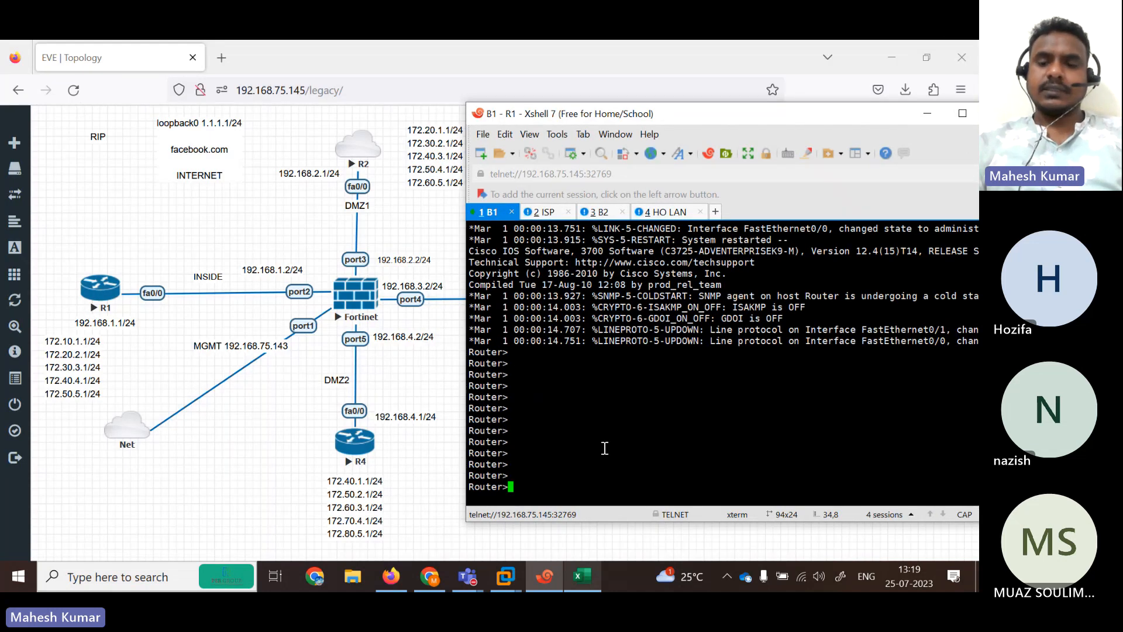
{"action": "key", "text": "Return"}
{"action": "key", "text": "Return"}
{"action": "key", "text": "Return"}
{"action": "type", "text": "en"}
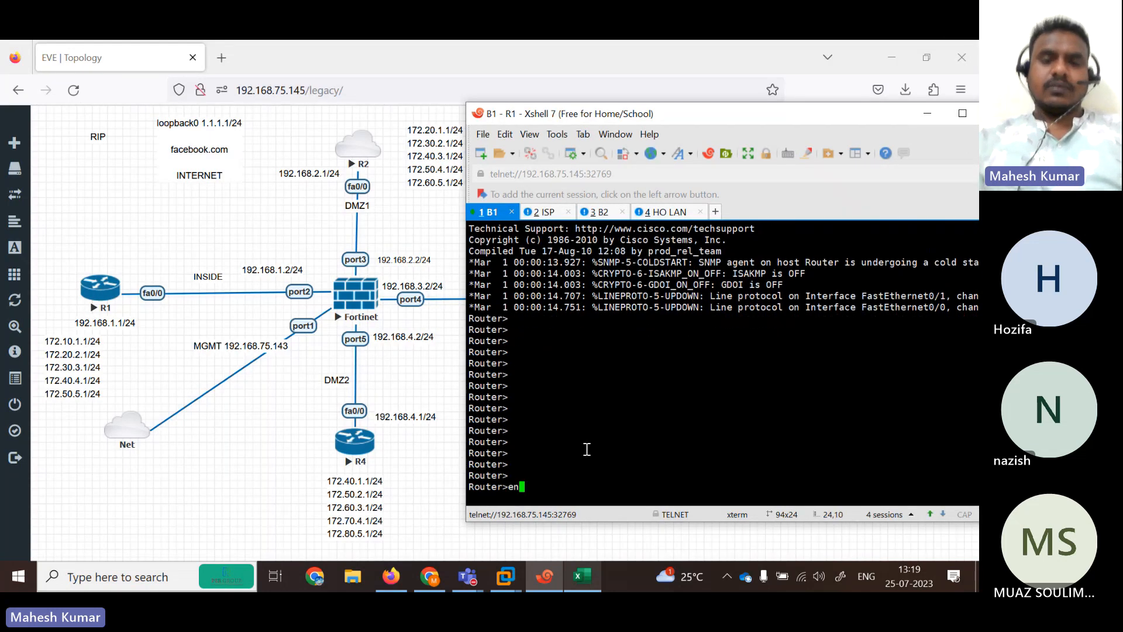
{"action": "key", "text": "Return"}
{"action": "type", "text": "conf"}
{"action": "key", "text": "Tab"}
{"action": "type", "text": "ter"}
{"action": "key", "text": "Tab"}
{"action": "key", "text": "Return"}
{"action": "type", "text": "ig)#"}
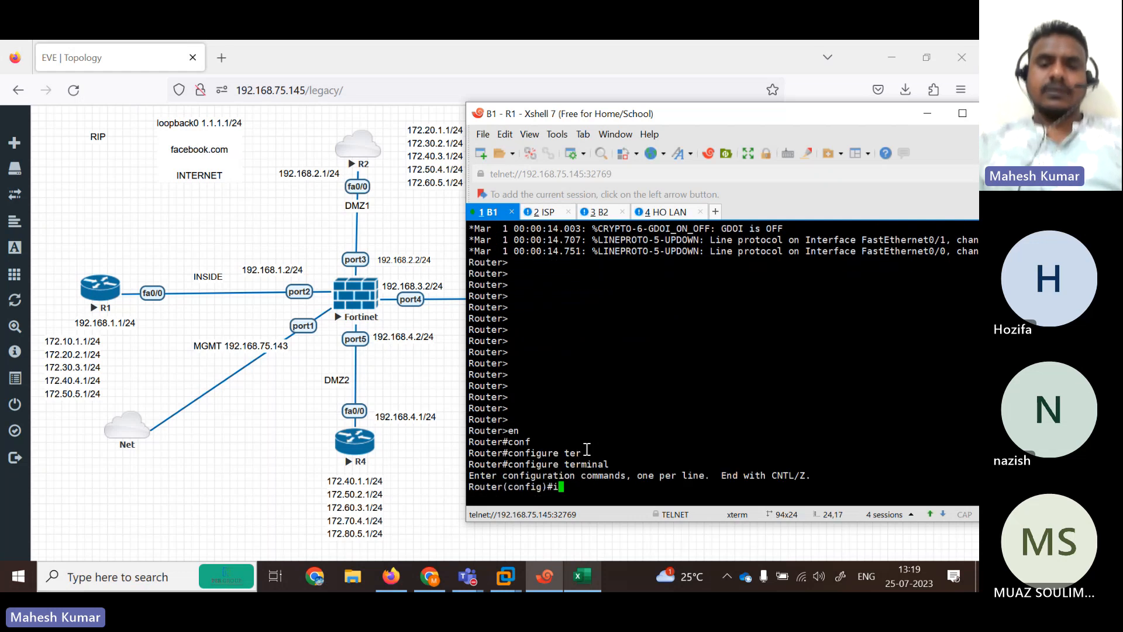
{"action": "type", "text": "no ip dom"}
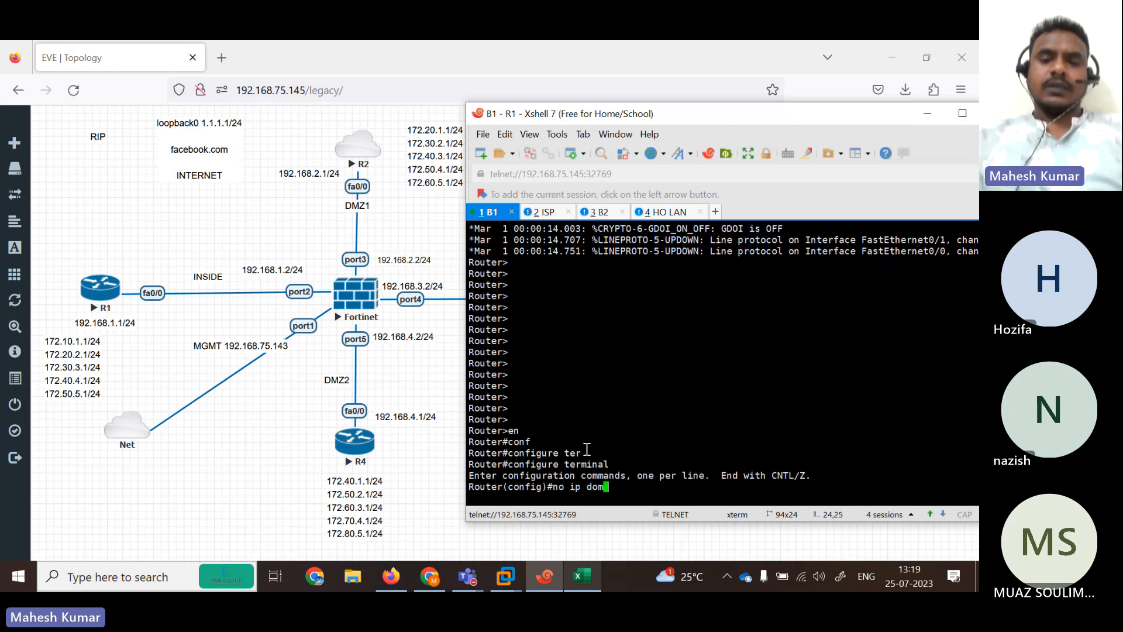
{"action": "key", "text": "Tab"}
{"action": "type", "text": "lo"}
{"action": "key", "text": "Tab"}
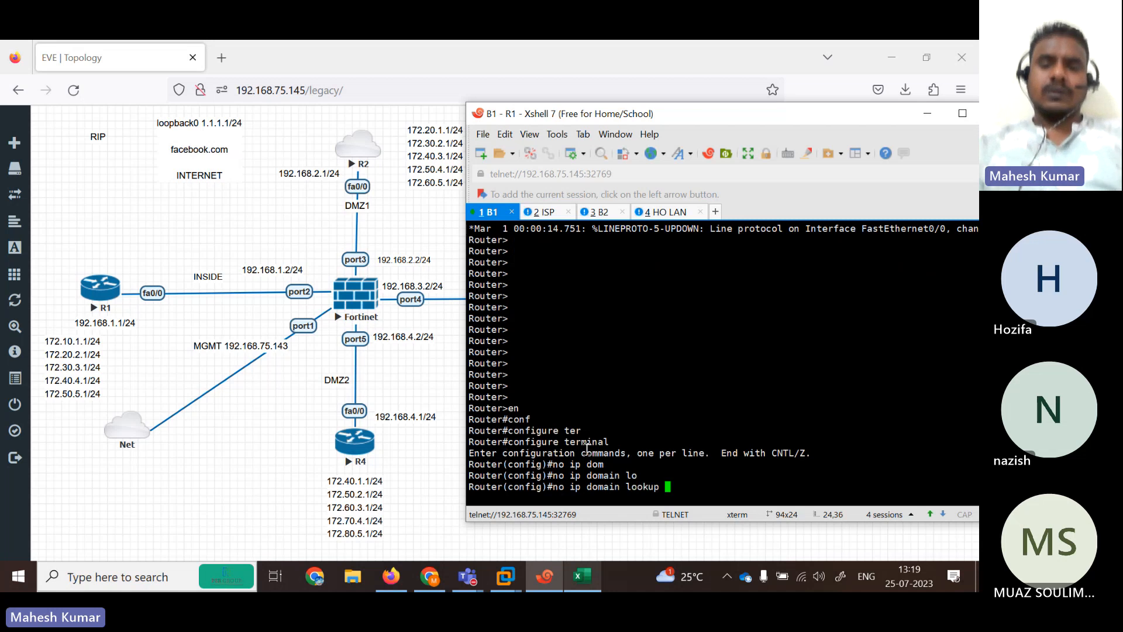
{"action": "key", "text": "Return"}
{"action": "key", "text": "Return"}
{"action": "key", "text": "Return"}
{"action": "key", "text": "Return"}
{"action": "key", "text": "Return"}
{"action": "key", "text": "Return"}
{"action": "key", "text": "Return"}
{"action": "key", "text": "Return"}
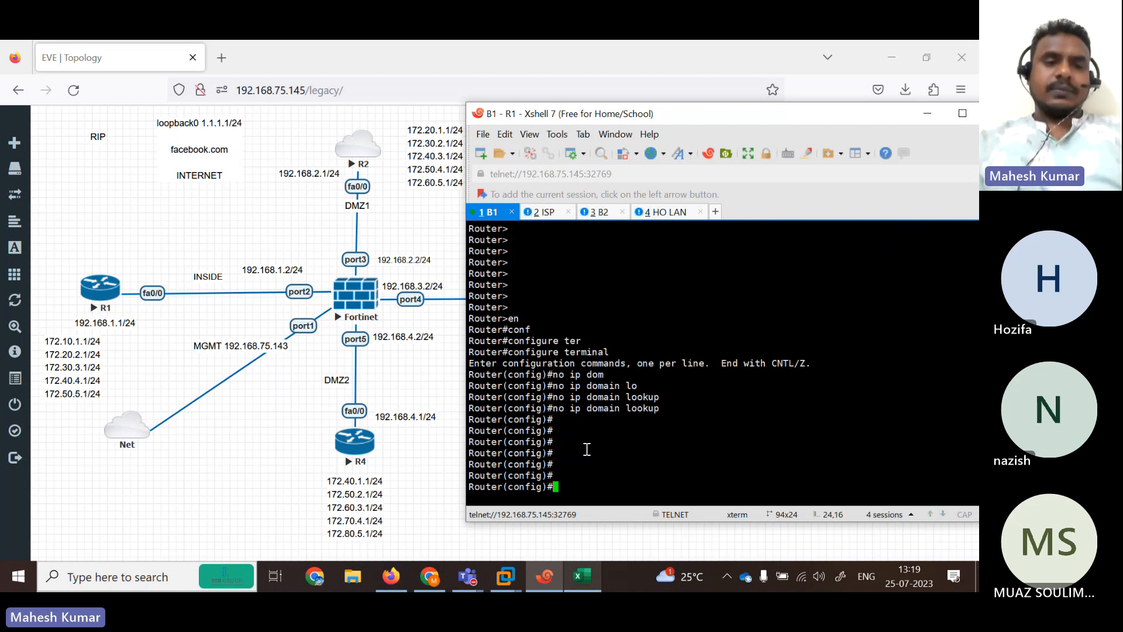
Assign 192.168.1.1 255.255.255.0 to interface fastEthernet 0/0.
{"action": "type", "text": "in"}
{"action": "key", "text": "Tab"}
{"action": "type", "text": "fas"}
{"action": "key", "text": "Tab"}
{"action": "type", "text": "0/0"}
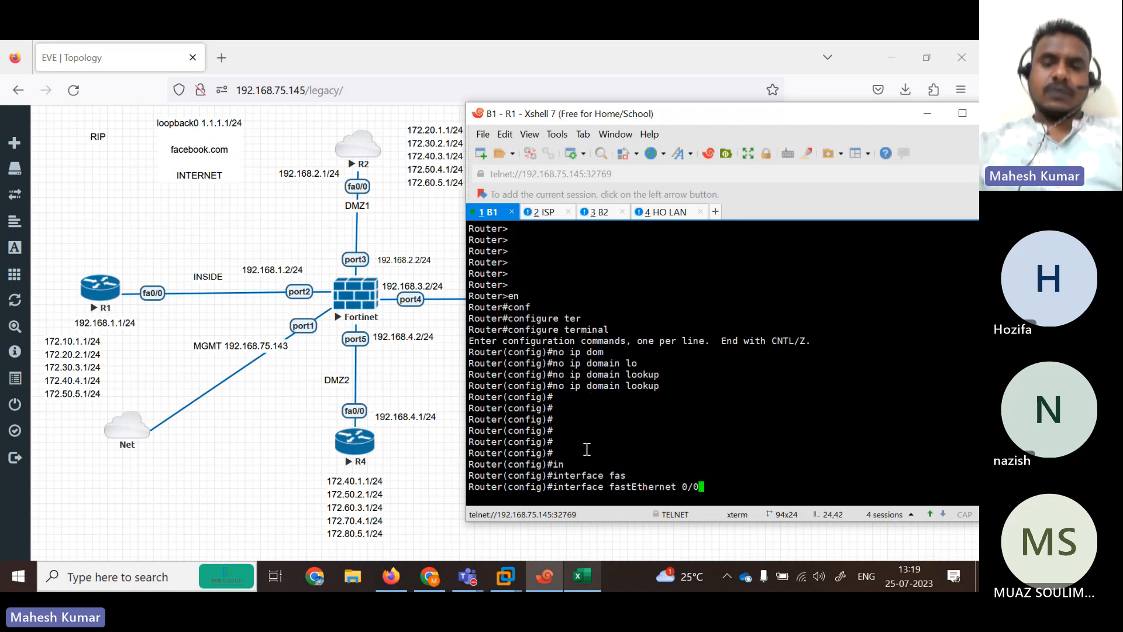
{"action": "key", "text": "Return"}
{"action": "type", "text": "ip ad 192.168"}
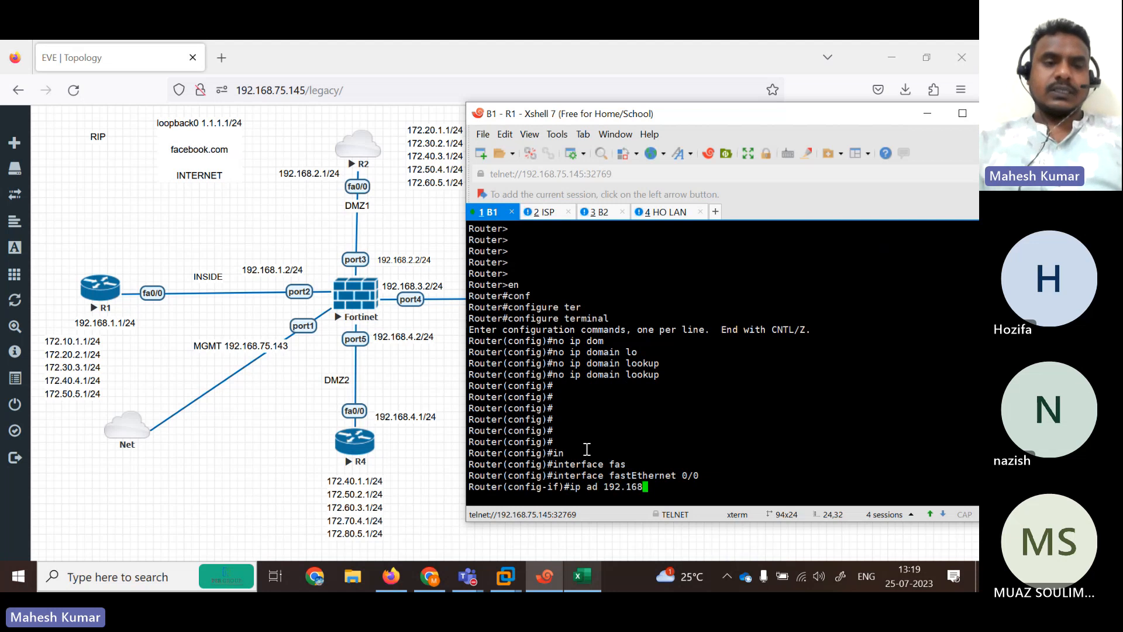
{"action": "type", "text": ".1.1 255.25"}
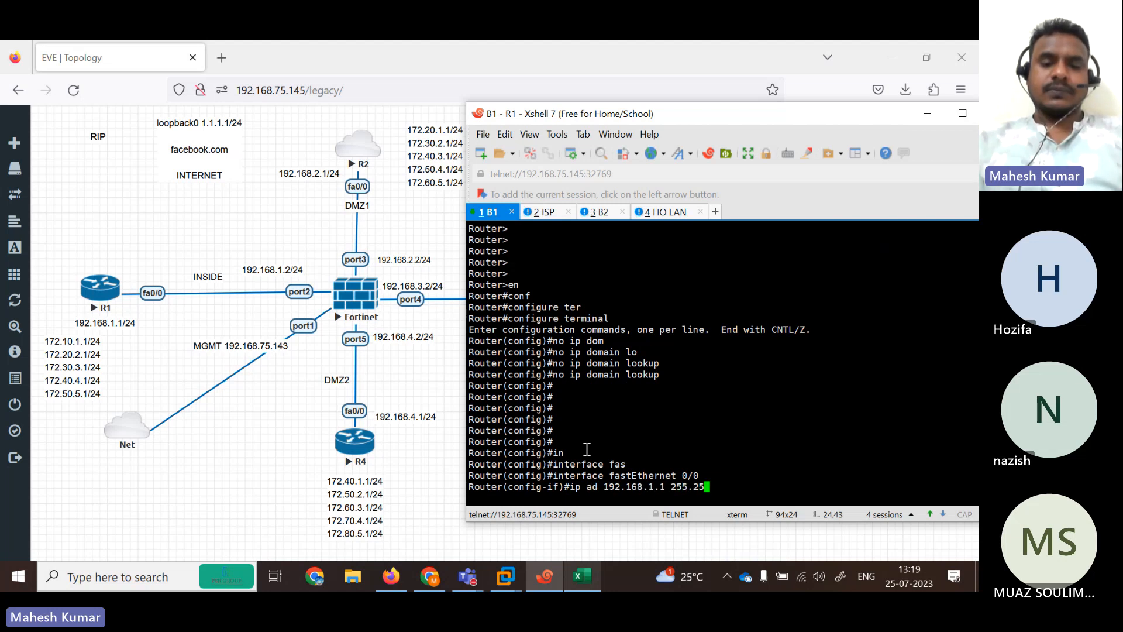
{"action": "type", "text": "5.255.0"}
{"action": "key", "text": "Return"}
{"action": "type", "text": "no s"}
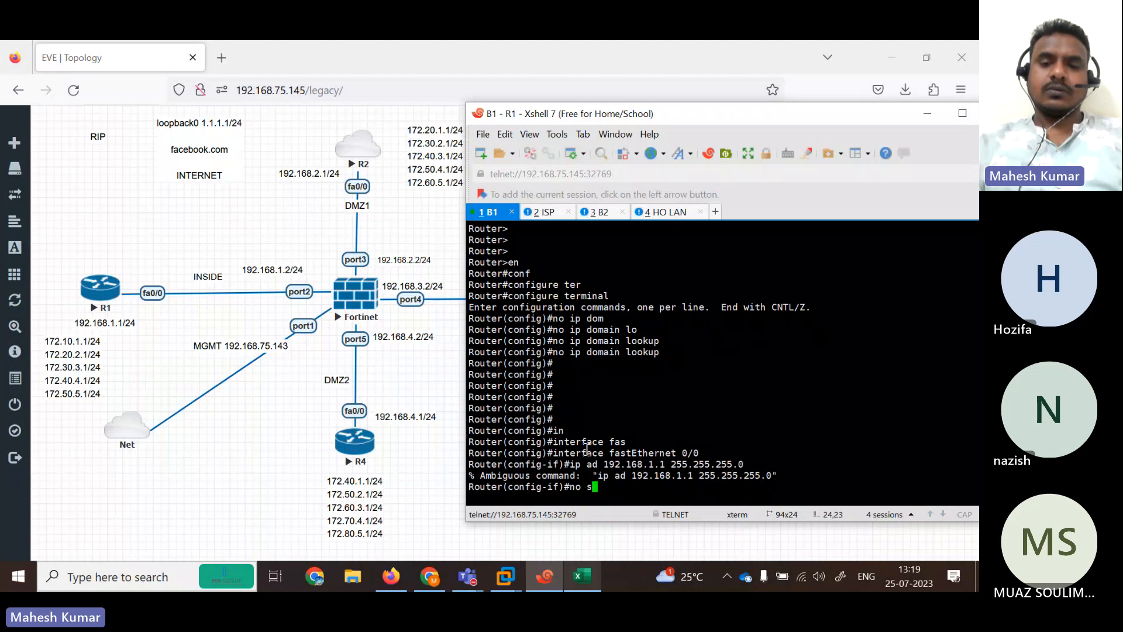
{"action": "key", "text": "Up"}
{"action": "key", "text": "Left"}
{"action": "key", "text": "Left"}
{"action": "key", "text": "Left"}
{"action": "key", "text": "Left"}
{"action": "key", "text": "Left"}
{"action": "key", "text": "Left"}
{"action": "key", "text": "Left"}
{"action": "key", "text": "Left"}
{"action": "key", "text": "Left"}
{"action": "key", "text": "Left"}
{"action": "key", "text": "Left"}
{"action": "key", "text": "Left"}
{"action": "key", "text": "Left"}
{"action": "key", "text": "Left"}
{"action": "key", "text": "Left"}
{"action": "key", "text": "Left"}
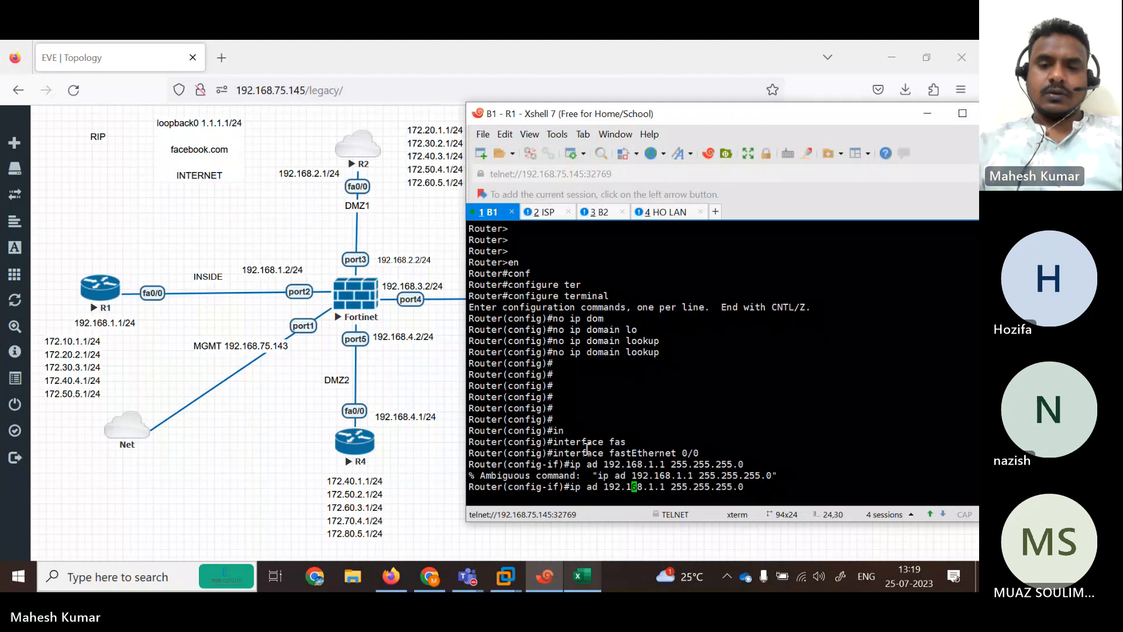
{"action": "type", "text": "d"}
{"action": "key", "text": "Return"}
{"action": "key", "text": "Up"}
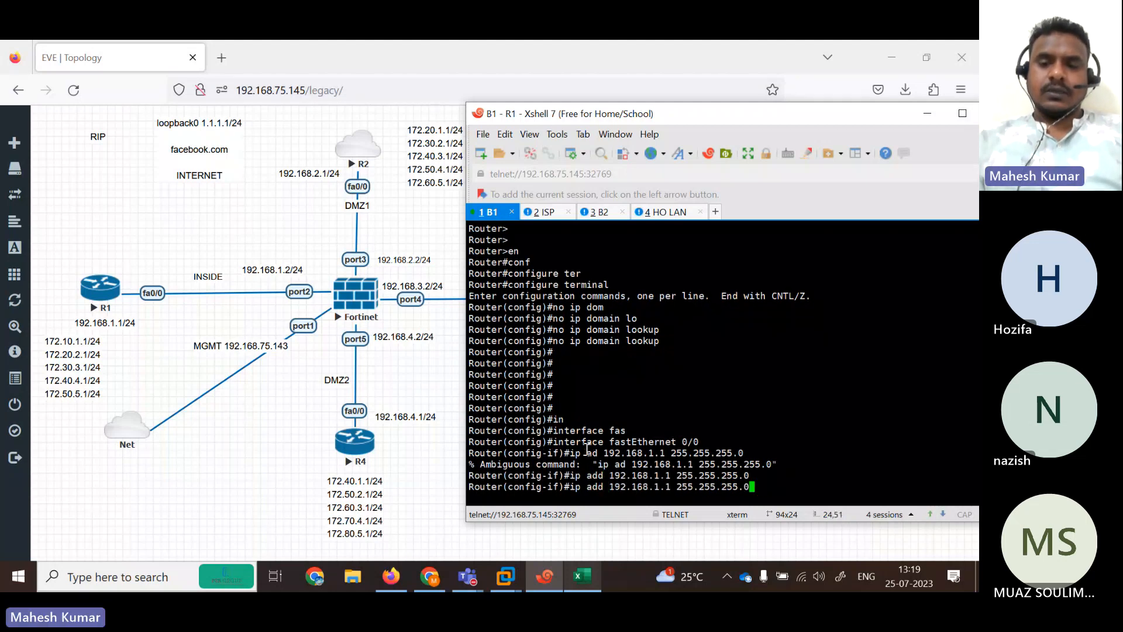
{"action": "key", "text": "Return"}
Bring fastEthernet 0/0 up with 'no shutdown'.
{"action": "type", "text": "no sh"}
{"action": "key", "text": "Tab"}
{"action": "key", "text": "Return"}
{"action": "key", "text": "Return"}
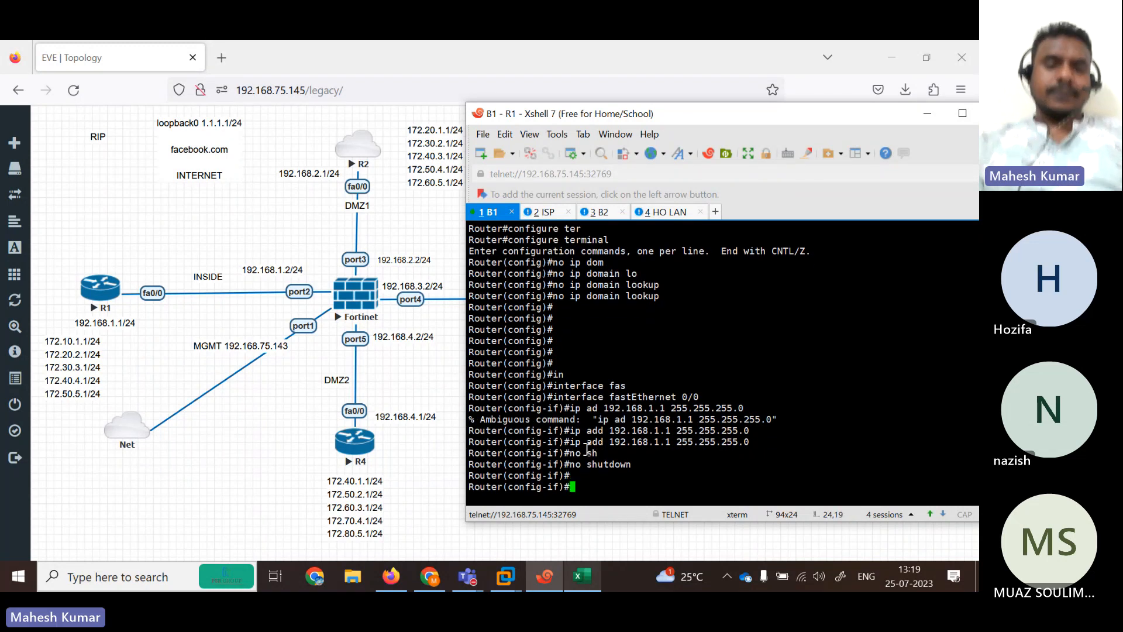
{"action": "key", "text": "Return"}
{"action": "key", "text": "Return"}
{"action": "key", "text": "Return"}
{"action": "key", "text": "Return"}
{"action": "key", "text": "Return"}
{"action": "key", "text": "Return"}
{"action": "key", "text": "Return"}
{"action": "key", "text": "Return"}
{"action": "key", "text": "Return"}
{"action": "key", "text": "Return"}
{"action": "key", "text": "Return"}
{"action": "key", "text": "Return"}
{"action": "key", "text": "Return"}
{"action": "key", "text": "Return"}
{"action": "key", "text": "Return"}
{"action": "key", "text": "Return"}
{"action": "key", "text": "Return"}
{"action": "key", "text": "Return"}
{"action": "key", "text": "Return"}
{"action": "key", "text": "Return"}
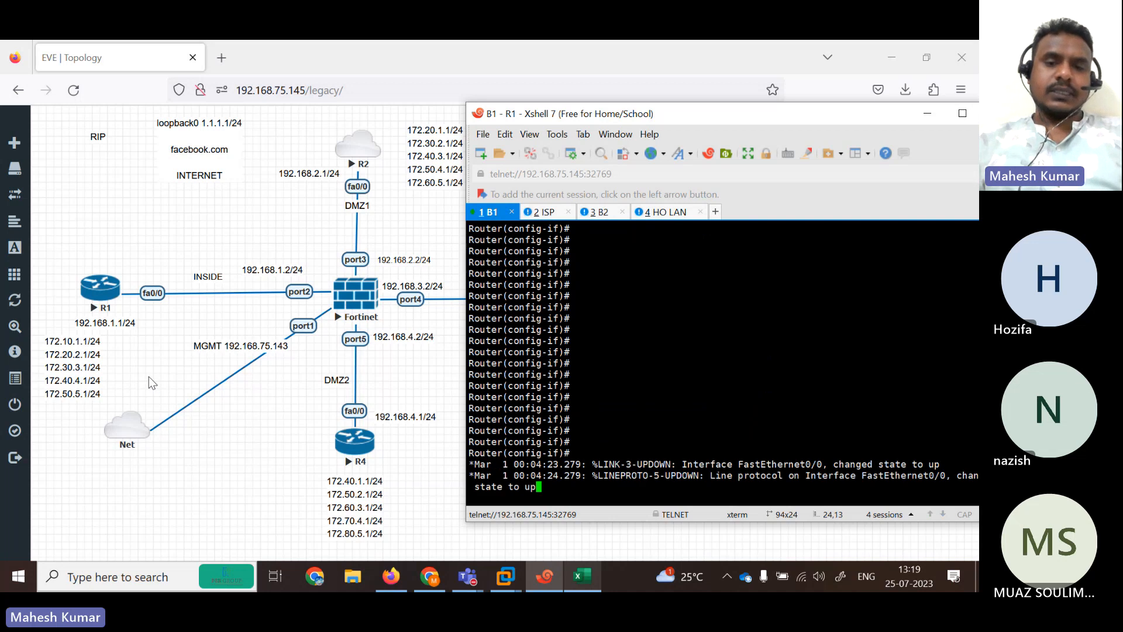
{"action": "key", "text": "Return"}
{"action": "key", "text": "Return"}
{"action": "key", "text": "Return"}
{"action": "key", "text": "Return"}
{"action": "key", "text": "Return"}
{"action": "key", "text": "Return"}
{"action": "key", "text": "Return"}
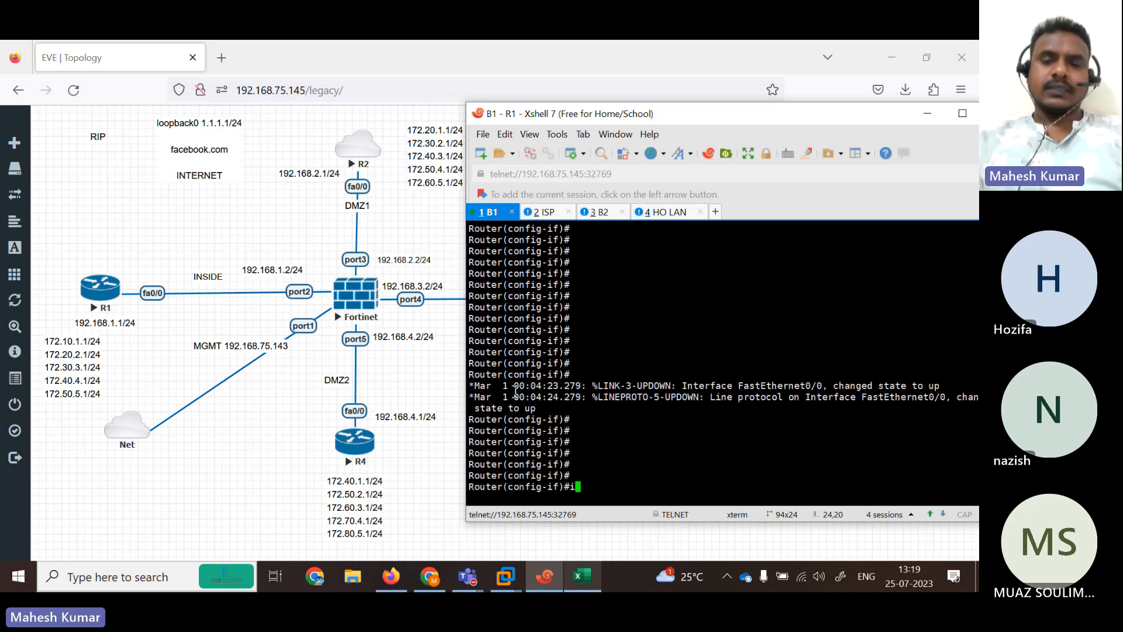
Create loopback 1 and try the mistyped address 172,10.1.1, which is rejected, then exit.
{"action": "type", "text": "int loop1"}
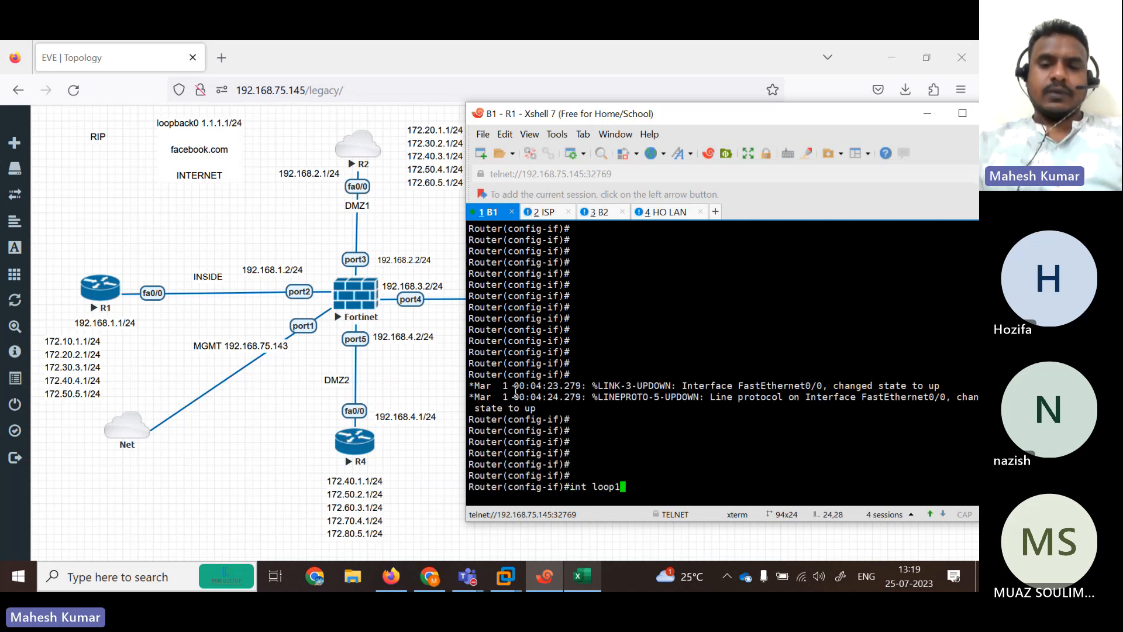
{"action": "key", "text": "Return"}
{"action": "type", "text": "ig-if)#ip add 1"}
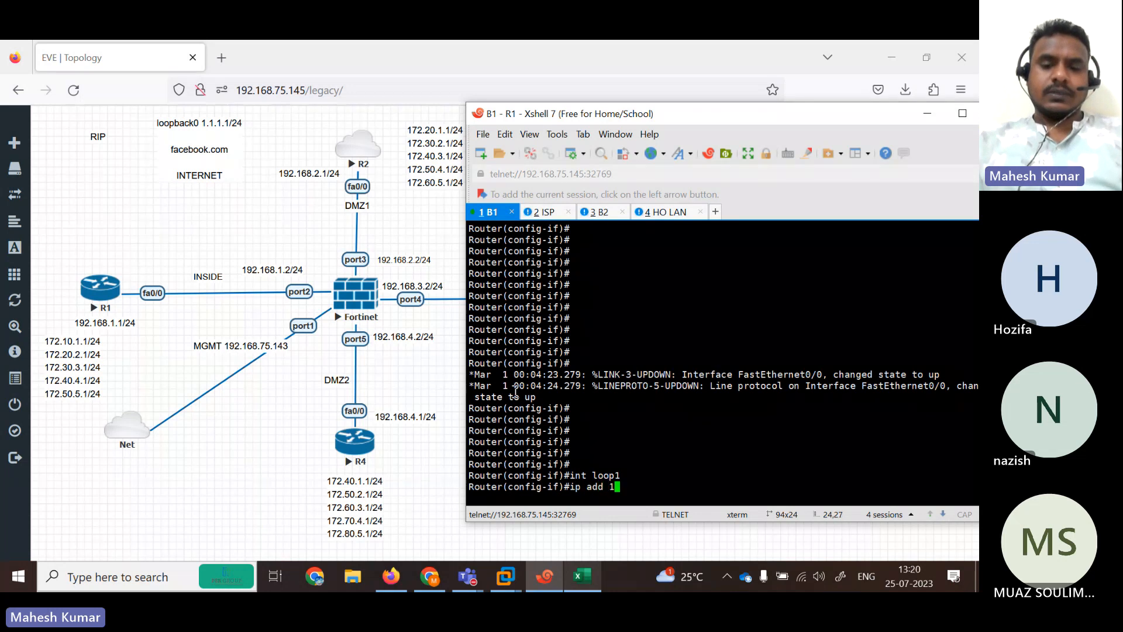
{"action": "type", "text": "72,10"}
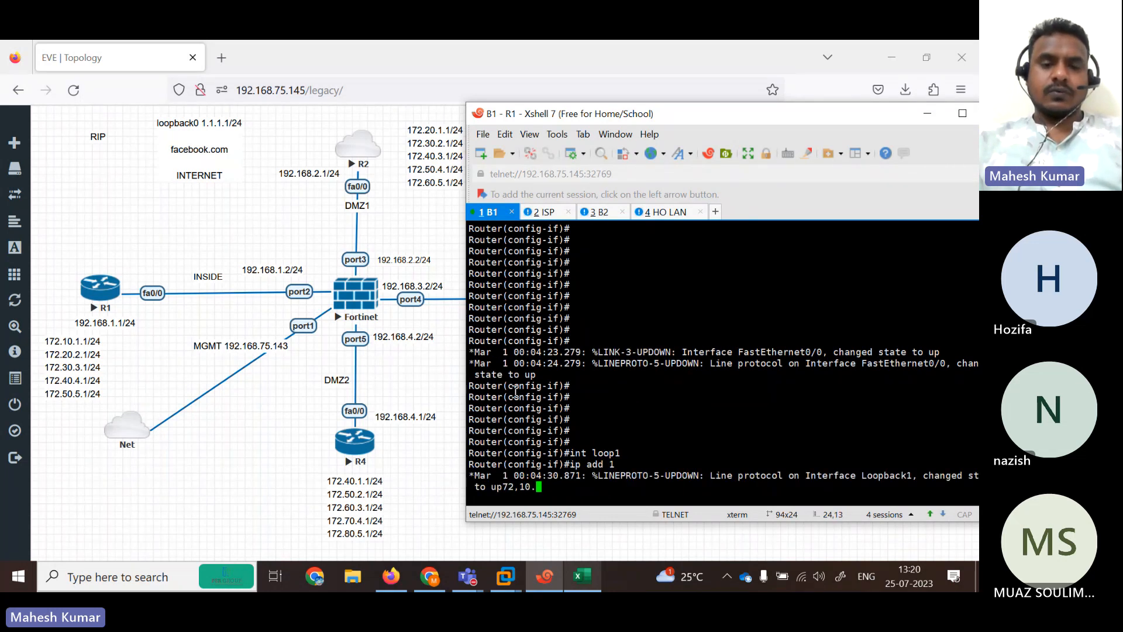
{"action": "type", "text": ".1.1"}
{"action": "key", "text": "Tab"}
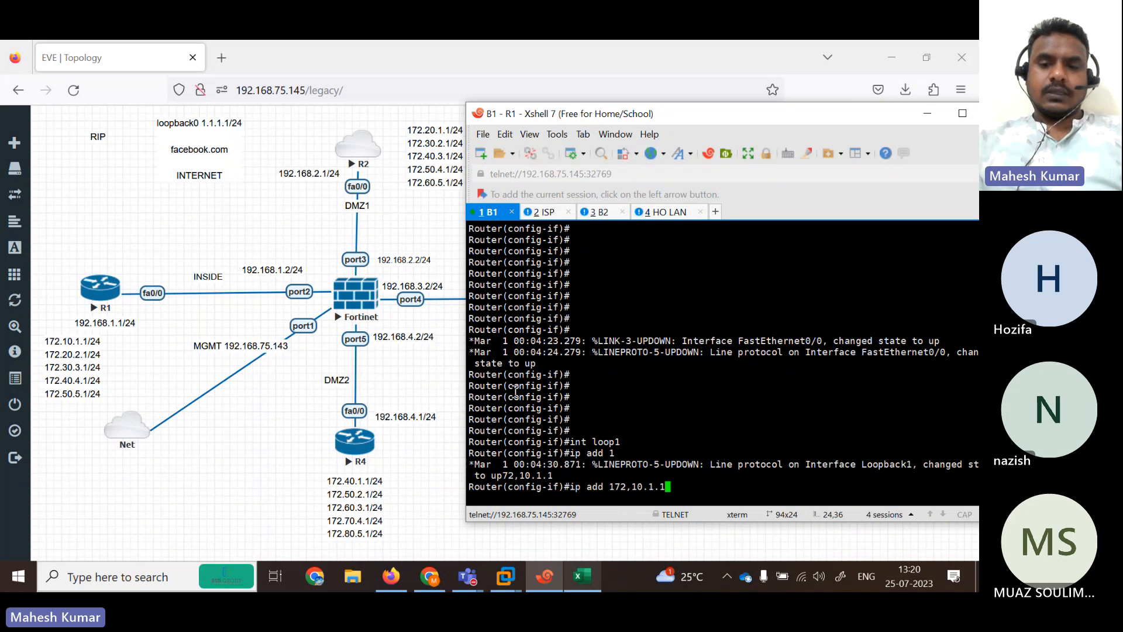
{"action": "type", "text": "255.2"}
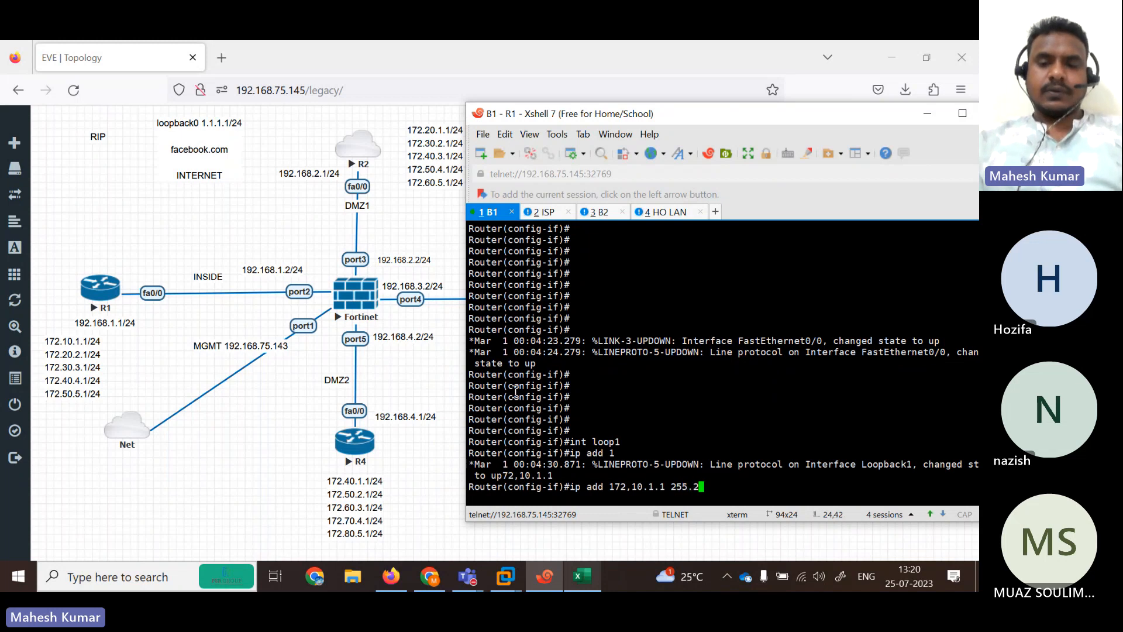
{"action": "type", "text": "55.255.0"}
{"action": "key", "text": "Return"}
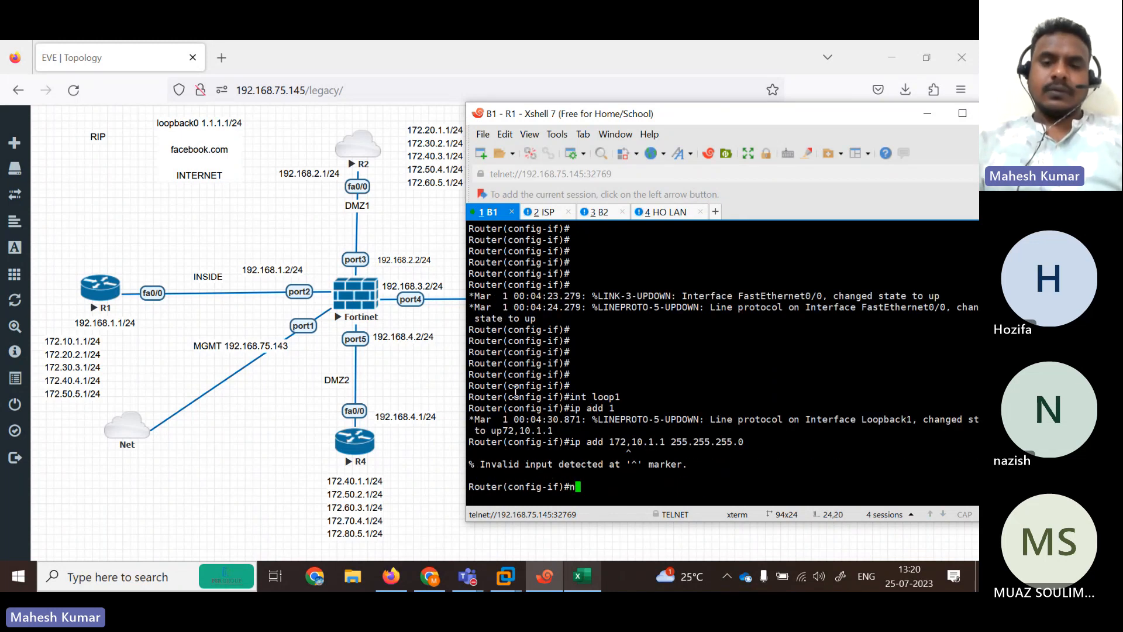
{"action": "key", "text": "Up"}
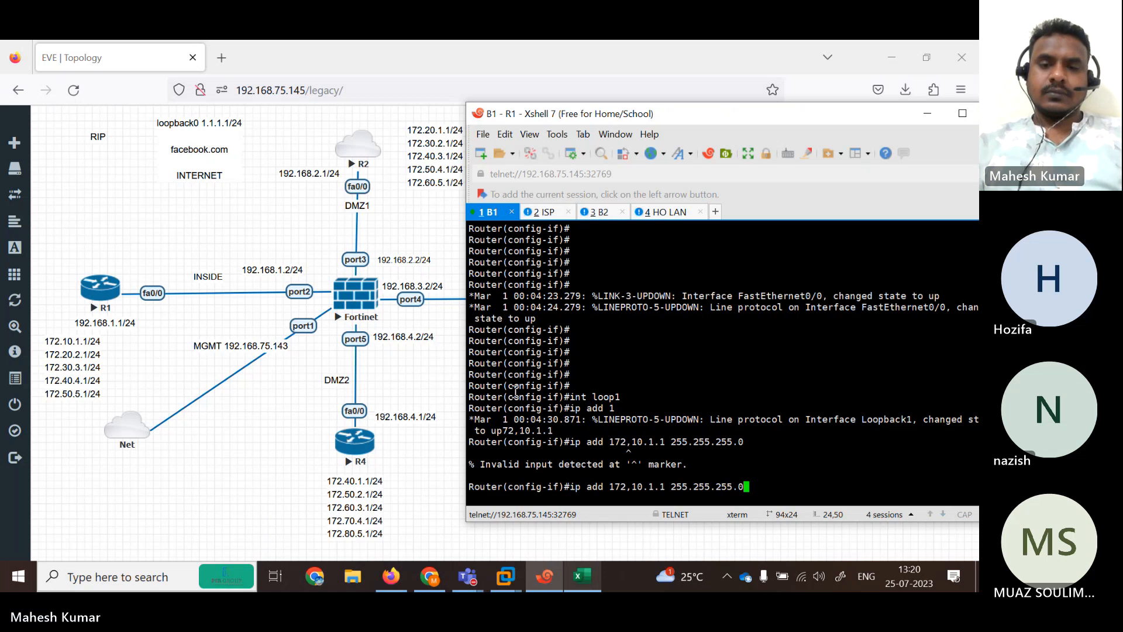
{"action": "key", "text": "BackSpace"}
{"action": "key", "text": "BackSpace"}
{"action": "key", "text": "BackSpace"}
{"action": "key", "text": "BackSpace"}
{"action": "key", "text": "BackSpace"}
{"action": "key", "text": "BackSpace"}
{"action": "key", "text": "BackSpace"}
{"action": "key", "text": "BackSpace"}
{"action": "key", "text": "BackSpace"}
{"action": "key", "text": "BackSpace"}
{"action": "key", "text": "BackSpace"}
{"action": "key", "text": "BackSpace"}
{"action": "key", "text": "BackSpace"}
{"action": "key", "text": "BackSpace"}
{"action": "key", "text": "BackSpace"}
{"action": "key", "text": "BackSpace"}
{"action": "key", "text": "BackSpace"}
{"action": "key", "text": "BackSpace"}
{"action": "key", "text": "BackSpace"}
{"action": "key", "text": "BackSpace"}
{"action": "type", "text": "exi"}
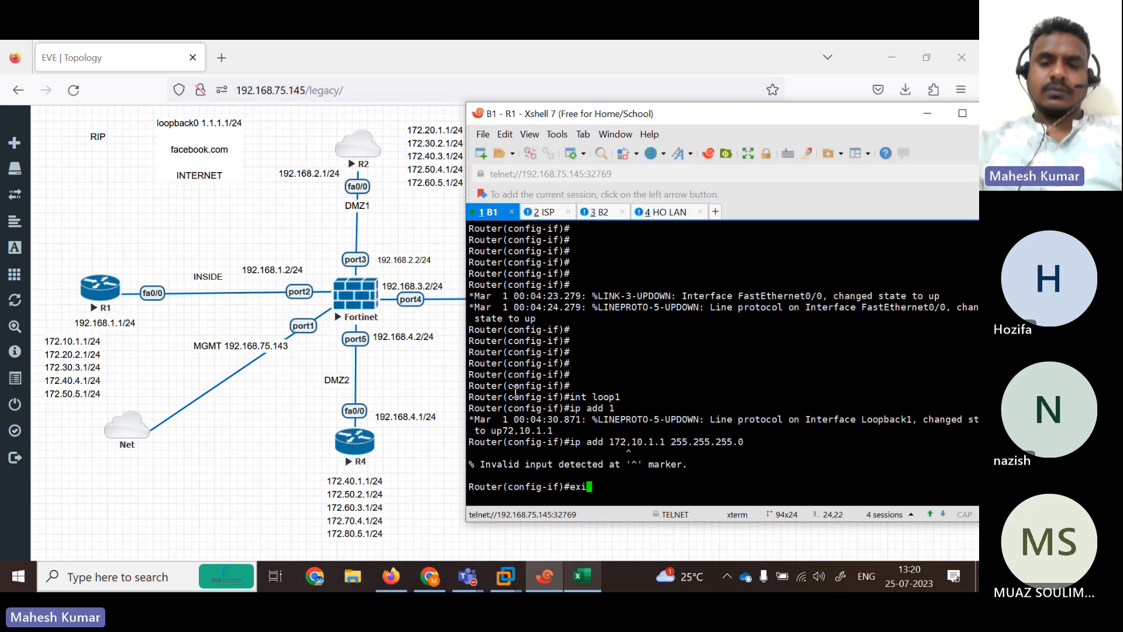
{"action": "type", "text": "t"}
{"action": "key", "text": "Return"}
Assign 172.10.1.1 255.255.255.0 to interface loopback 1.
{"action": "type", "text": "in"}
{"action": "key", "text": "Tab"}
{"action": "type", "text": "lo"}
{"action": "key", "text": "Tab"}
{"action": "type", "text": "1"}
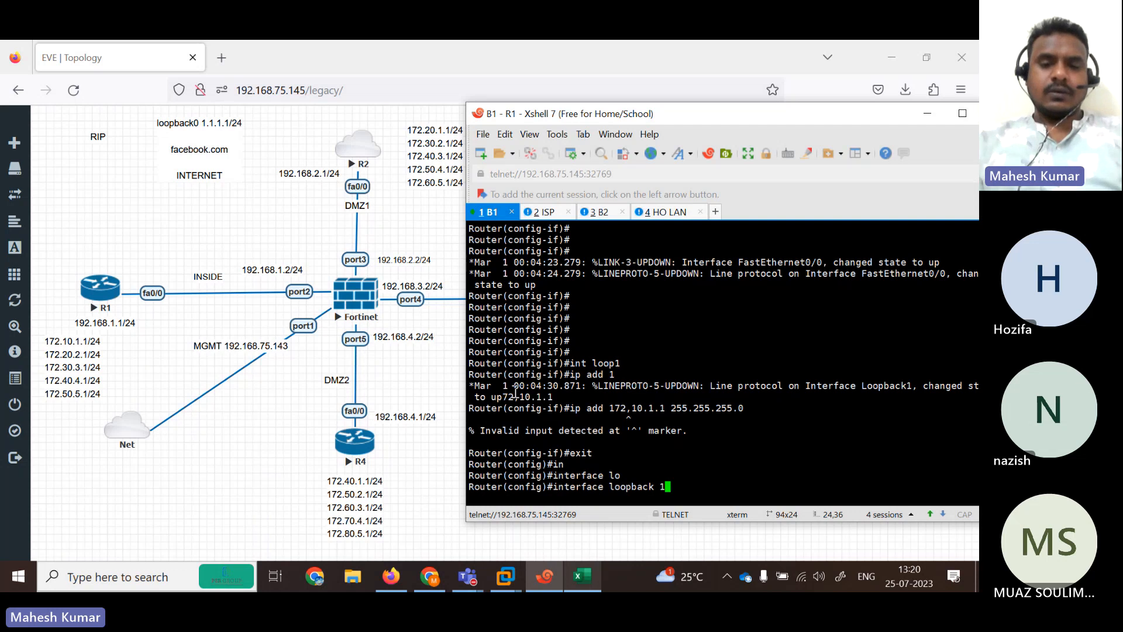
{"action": "key", "text": "Return"}
{"action": "key", "text": "Return"}
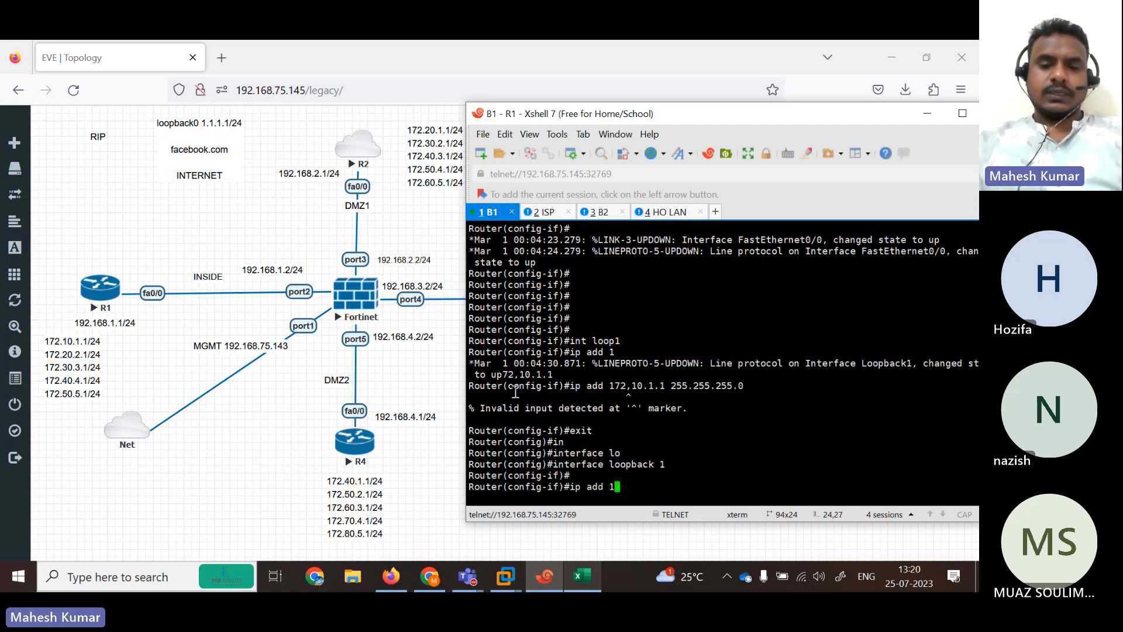
{"action": "type", "text": "ip add 172.10.1."}
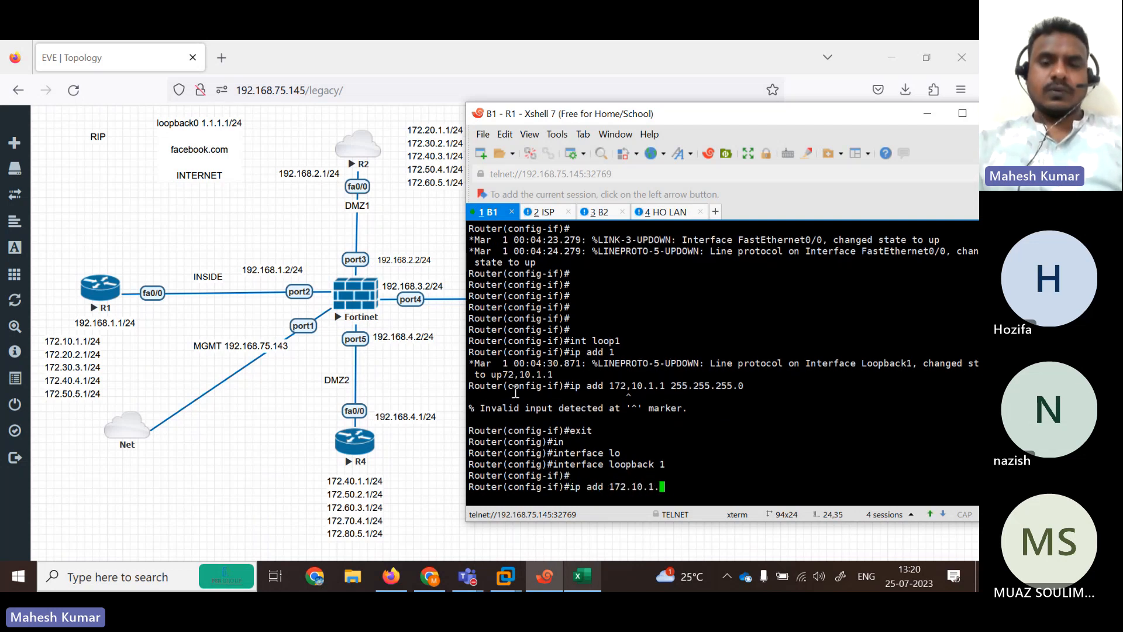
{"action": "type", "text": "1 255.255.25"}
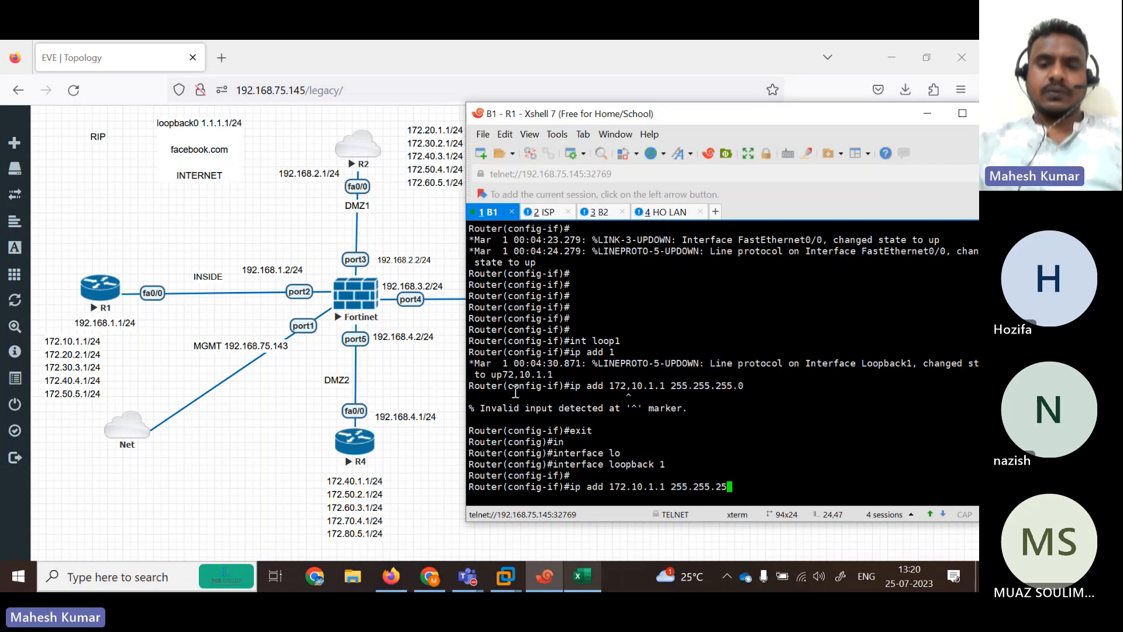
{"action": "type", "text": "5.0"}
{"action": "key", "text": "Return"}
{"action": "key", "text": "Return"}
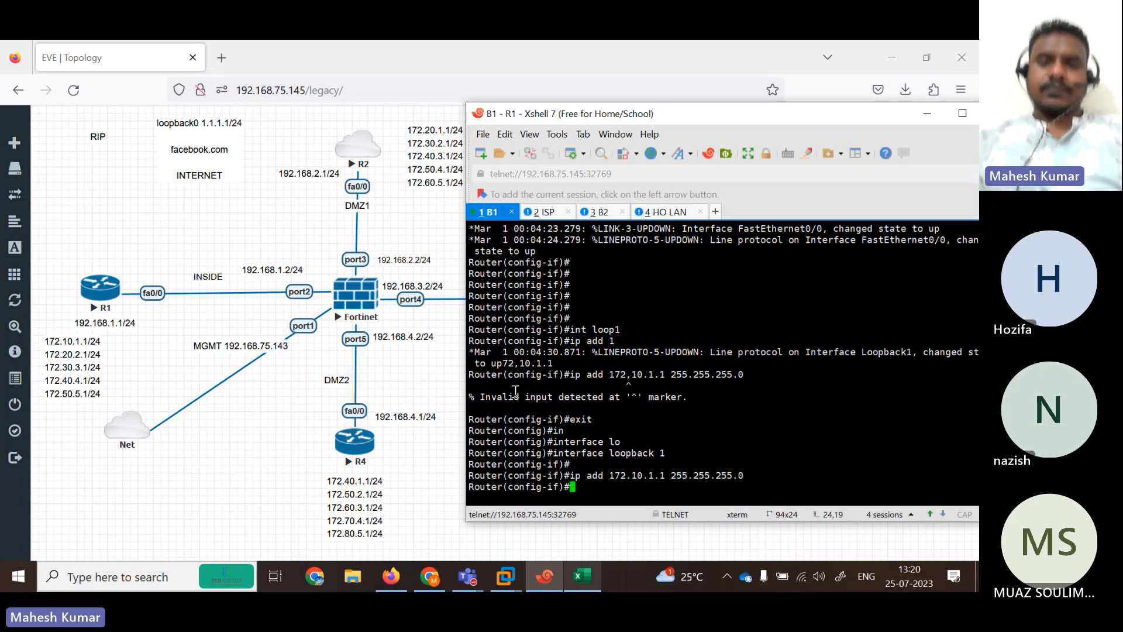
Create loopback 2 and give it the address 172.20.1.2 255.255.255.0.
{"action": "key", "text": "Up"}
{"action": "key", "text": "Up"}
{"action": "type", "text": "2"}
{"action": "key", "text": "Return"}
{"action": "key", "text": "Return"}
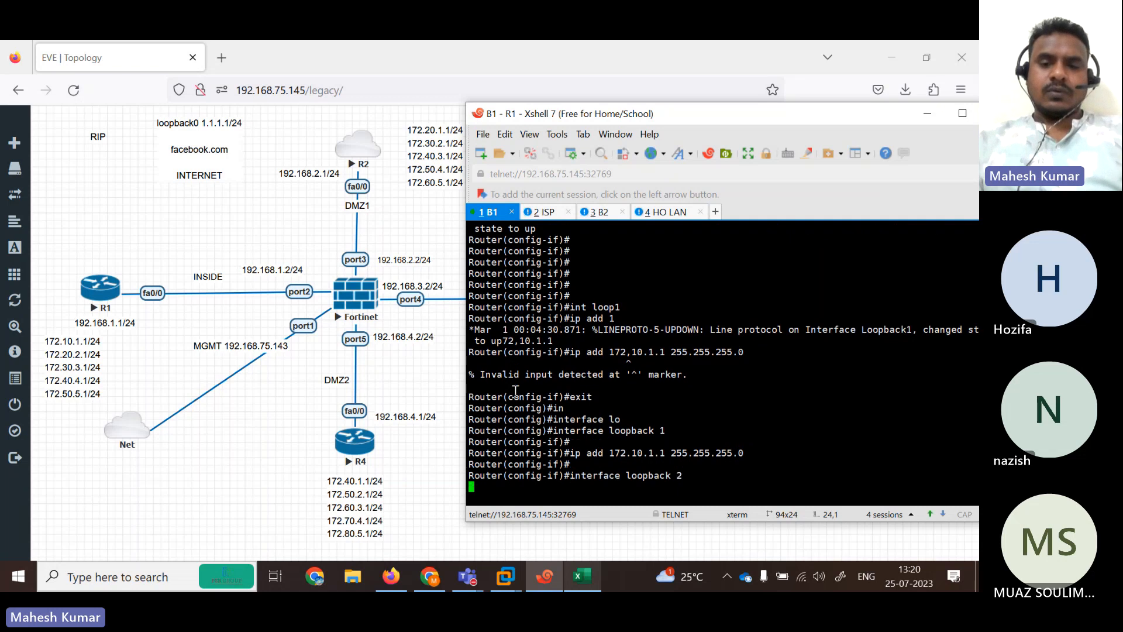
{"action": "key", "text": "Up"}
{"action": "key", "text": "Up"}
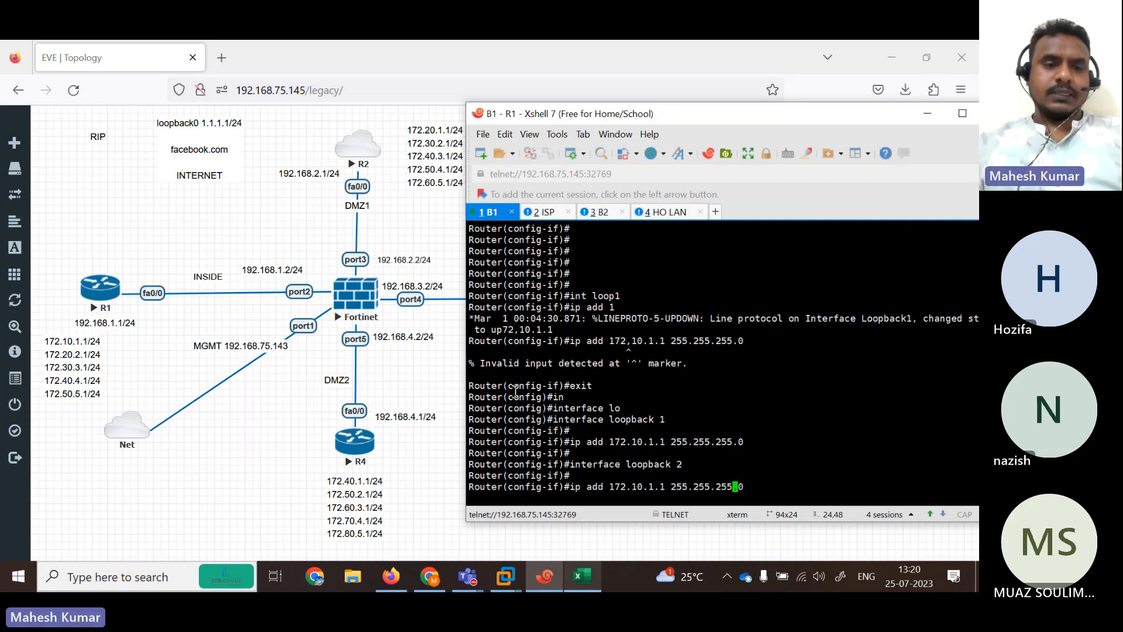
{"action": "key", "text": "Return"}
{"action": "key", "text": "Up"}
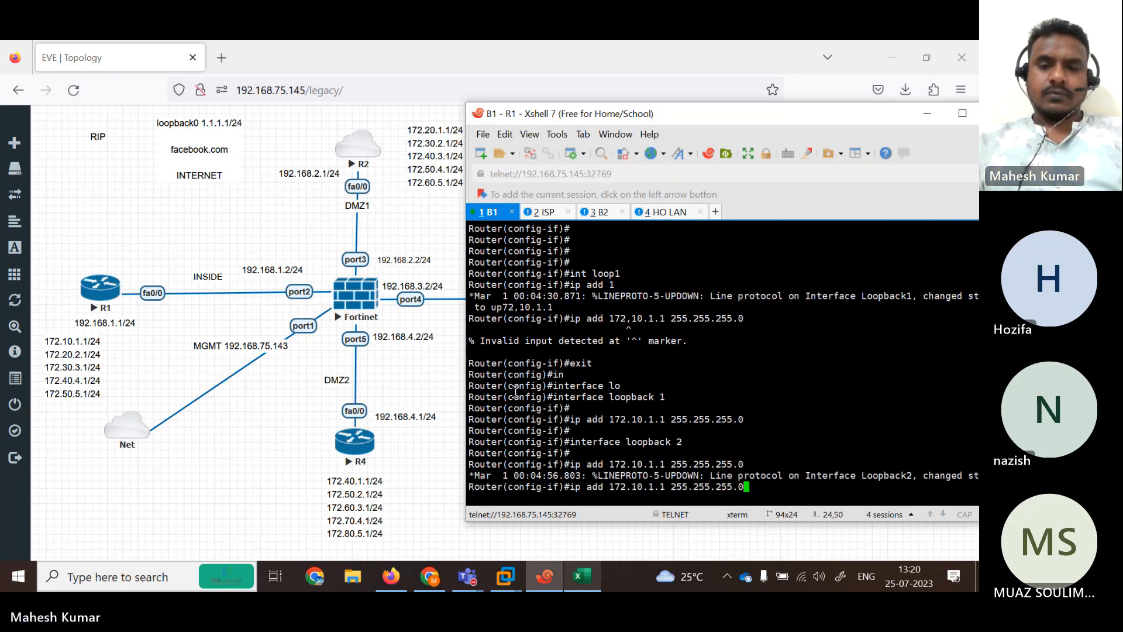
{"action": "key", "text": "Left"}
{"action": "key", "text": "Left"}
{"action": "key", "text": "Left"}
{"action": "key", "text": "Left"}
{"action": "key", "text": "Left"}
{"action": "key", "text": "Left"}
{"action": "key", "text": "Left"}
{"action": "key", "text": "Left"}
{"action": "key", "text": "BackSpace"}
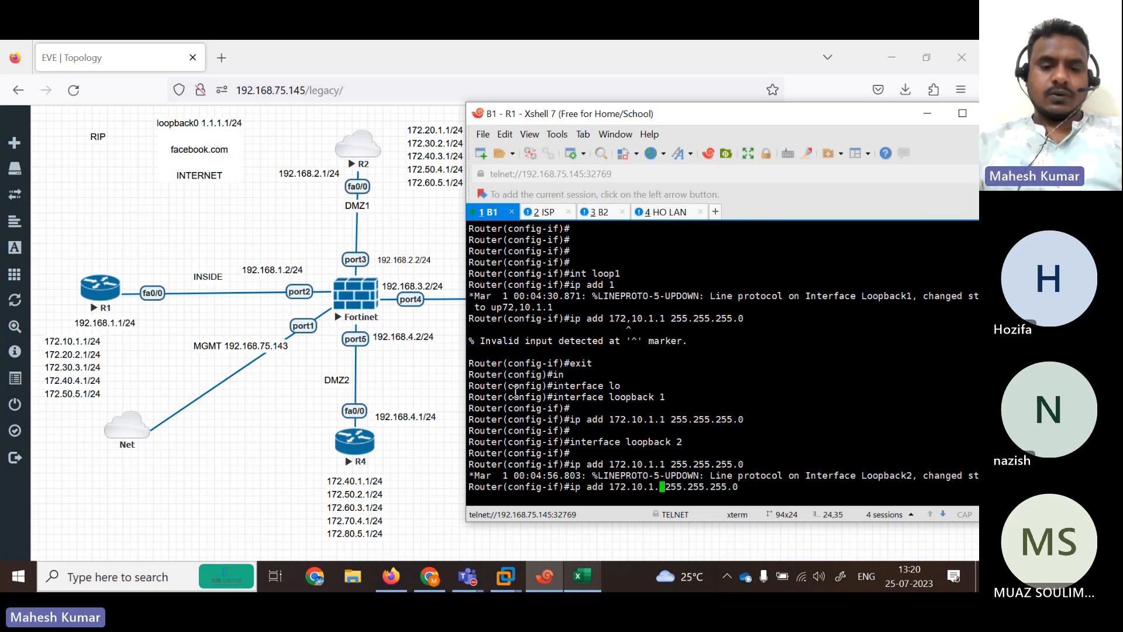
{"action": "type", "text": "2"}
{"action": "key", "text": "Left"}
{"action": "key", "text": "Left"}
{"action": "key", "text": "Left"}
{"action": "key", "text": "BackSpace"}
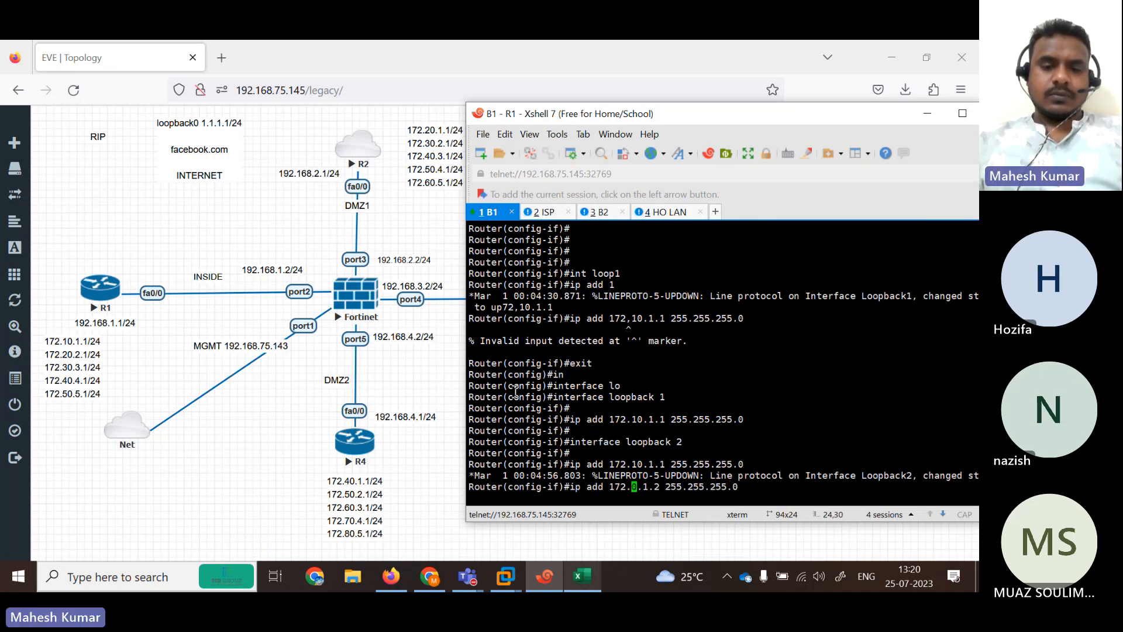
{"action": "type", "text": "2"}
{"action": "key", "text": "Return"}
{"action": "key", "text": "Return"}
{"action": "key", "text": "Return"}
{"action": "key", "text": "Return"}
{"action": "key", "text": "Return"}
{"action": "key", "text": "Return"}
{"action": "key", "text": "Return"}
{"action": "key", "text": "Return"}
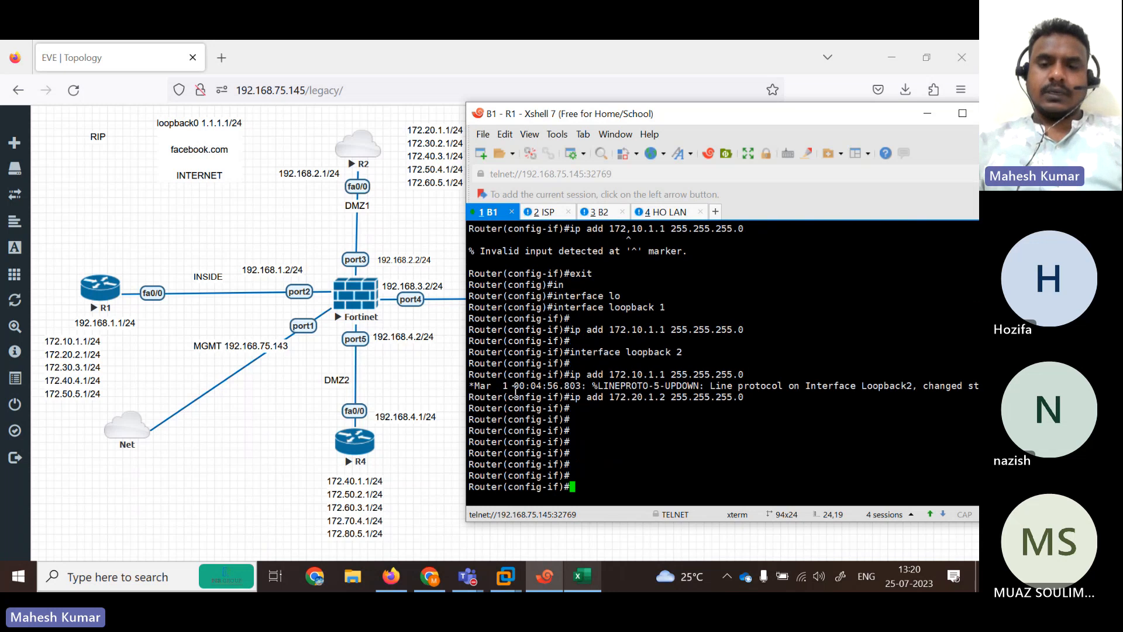
Create loopback 3 and apply the recalled /24 address command to it.
{"action": "key", "text": "Up"}
{"action": "key", "text": "Up"}
{"action": "key", "text": "Up"}
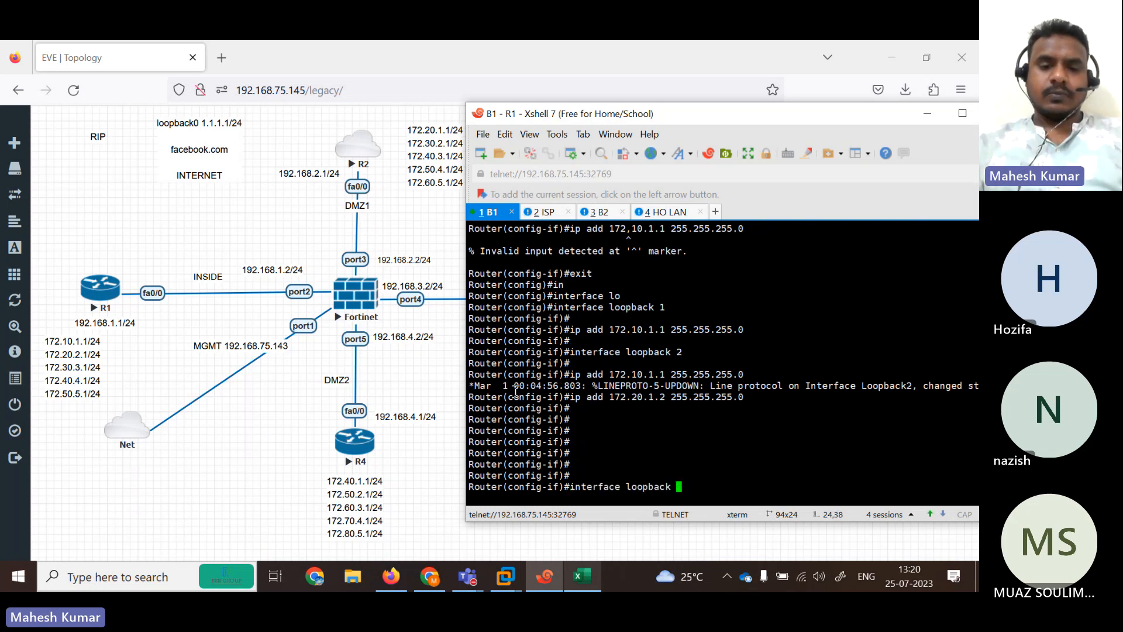
{"action": "type", "text": "3"}
{"action": "key", "text": "Return"}
{"action": "key", "text": "Return"}
{"action": "key", "text": "Return"}
{"action": "key", "text": "Return"}
{"action": "key", "text": "Return"}
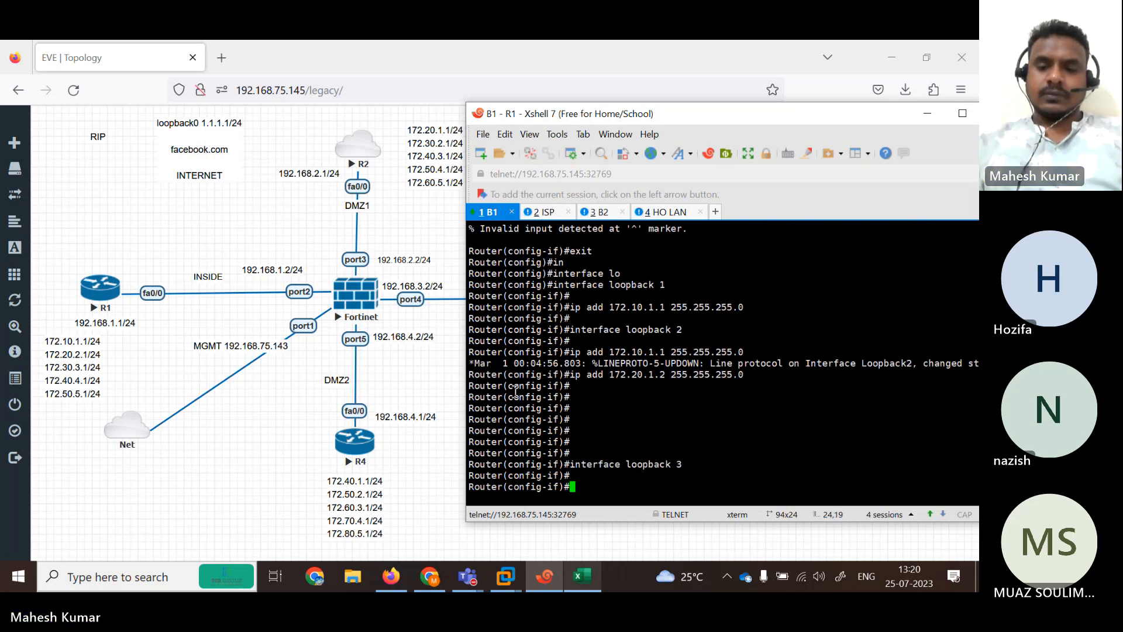
{"action": "key", "text": "Up"}
{"action": "key", "text": "Up"}
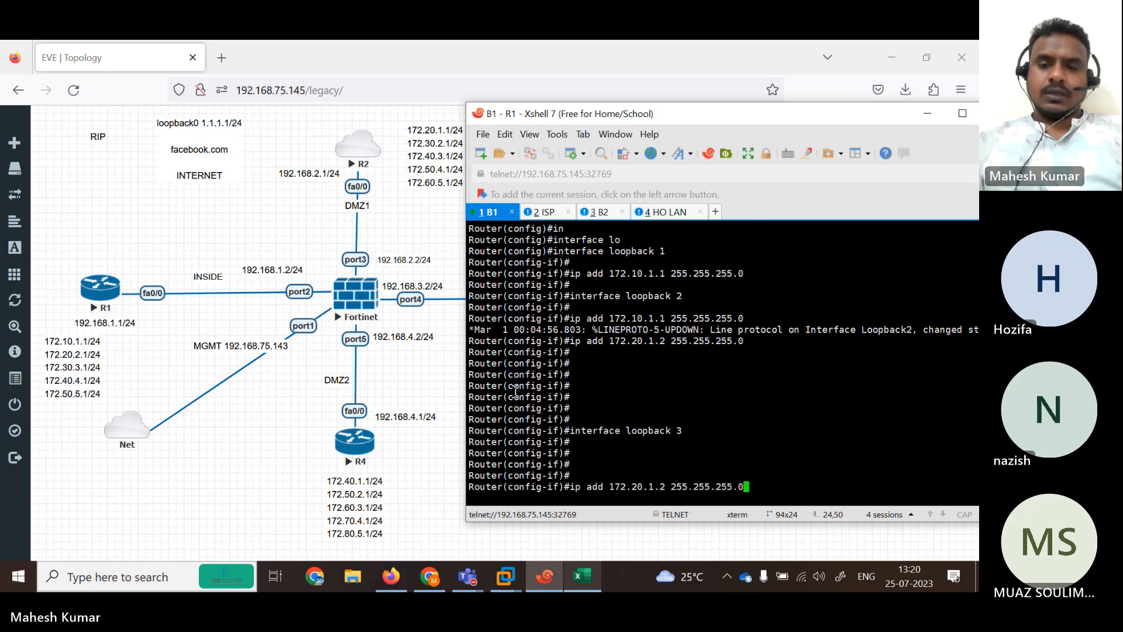
{"action": "key", "text": "Return"}
{"action": "key", "text": "Up"}
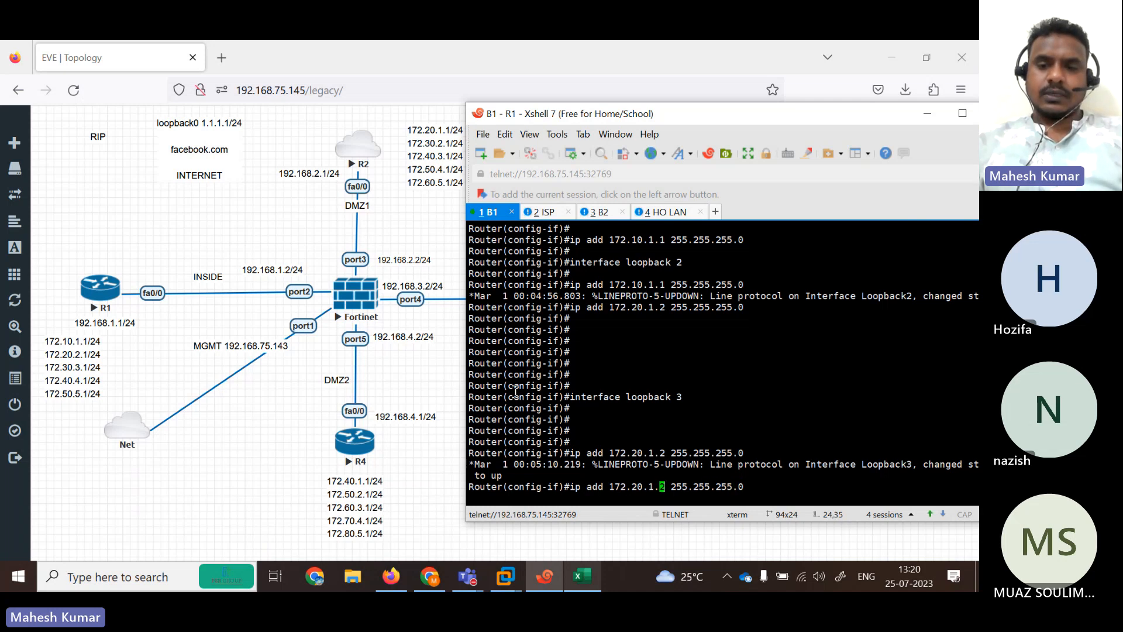
Edit the recalled address so loopback 3 gets 172.30.3.1 255.255.255.0.
{"action": "key", "text": "BackSpace"}
{"action": "key", "text": "BackSpace"}
{"action": "key", "text": "BackSpace"}
{"action": "type", "text": "30."}
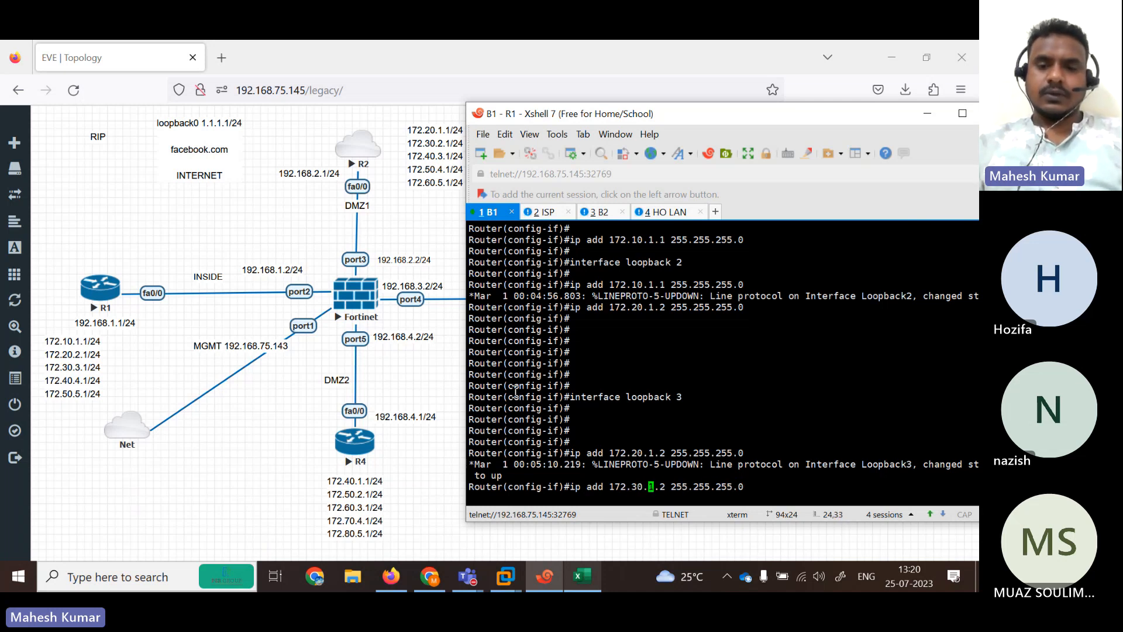
{"action": "key", "text": "BackSpace"}
{"action": "type", "text": "3."}
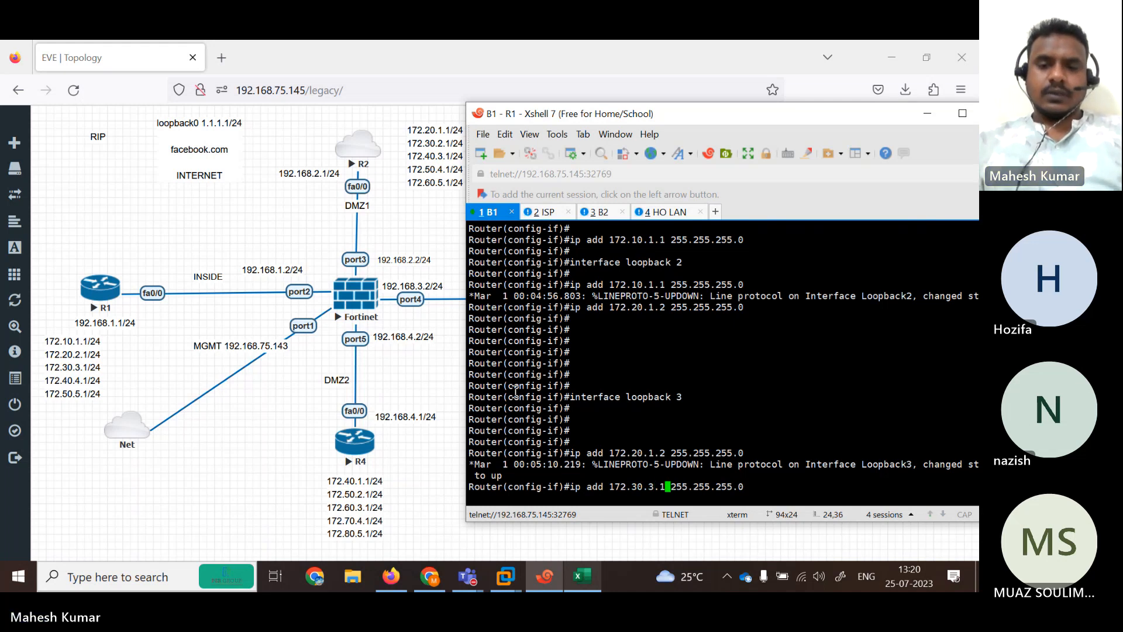
{"action": "key", "text": "Return"}
{"action": "key", "text": "Return"}
{"action": "key", "text": "Return"}
{"action": "key", "text": "Return"}
{"action": "key", "text": "Return"}
{"action": "key", "text": "Return"}
{"action": "key", "text": "Return"}
{"action": "key", "text": "Return"}
{"action": "key", "text": "Return"}
{"action": "key", "text": "Return"}
{"action": "key", "text": "Return"}
{"action": "key", "text": "Return"}
{"action": "key", "text": "Return"}
{"action": "key", "text": "Return"}
{"action": "key", "text": "Return"}
{"action": "key", "text": "Return"}
{"action": "key", "text": "Return"}
{"action": "key", "text": "Return"}
{"action": "key", "text": "Return"}
{"action": "key", "text": "Return"}
{"action": "key", "text": "Return"}
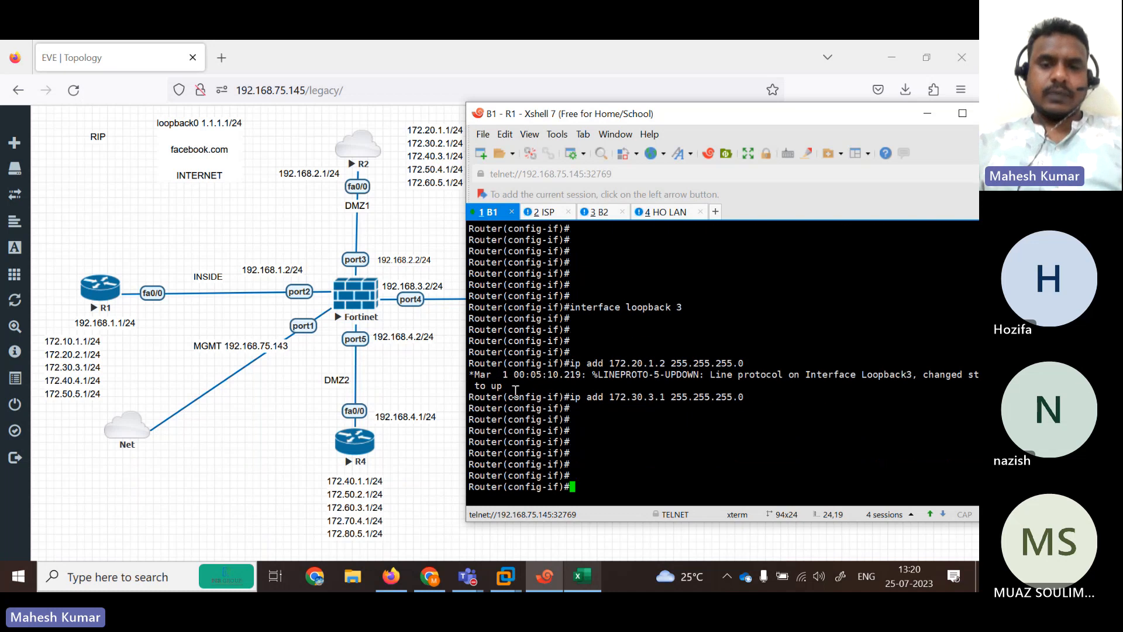
Create loopback 4 and address it 172.40.4.1 255.255.255.0.
{"action": "key", "text": "Up"}
{"action": "key", "text": "Up"}
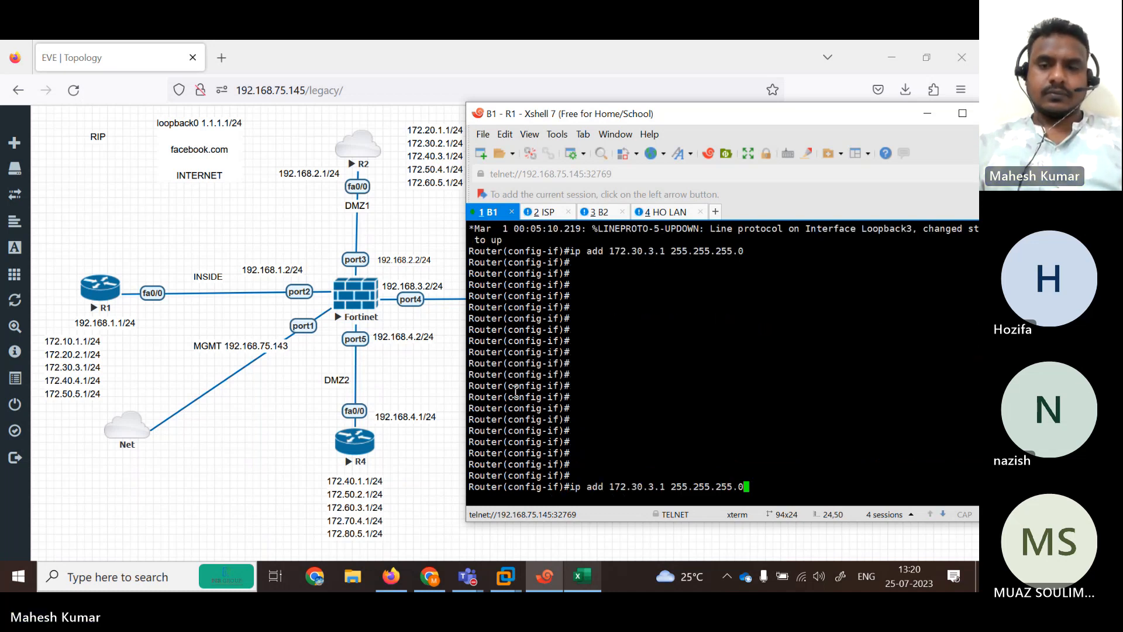
{"action": "type", "text": "4"}
{"action": "key", "text": "Return"}
{"action": "key", "text": "Return"}
{"action": "key", "text": "Return"}
{"action": "key", "text": "Return"}
{"action": "key", "text": "Return"}
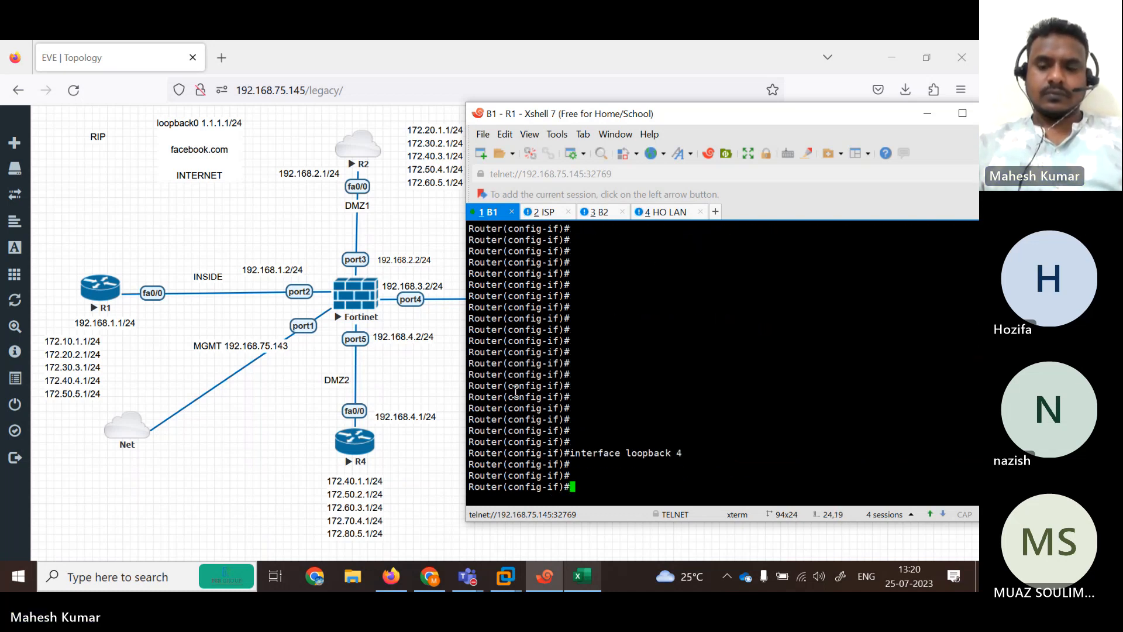
{"action": "key", "text": "Up"}
{"action": "key", "text": "Up"}
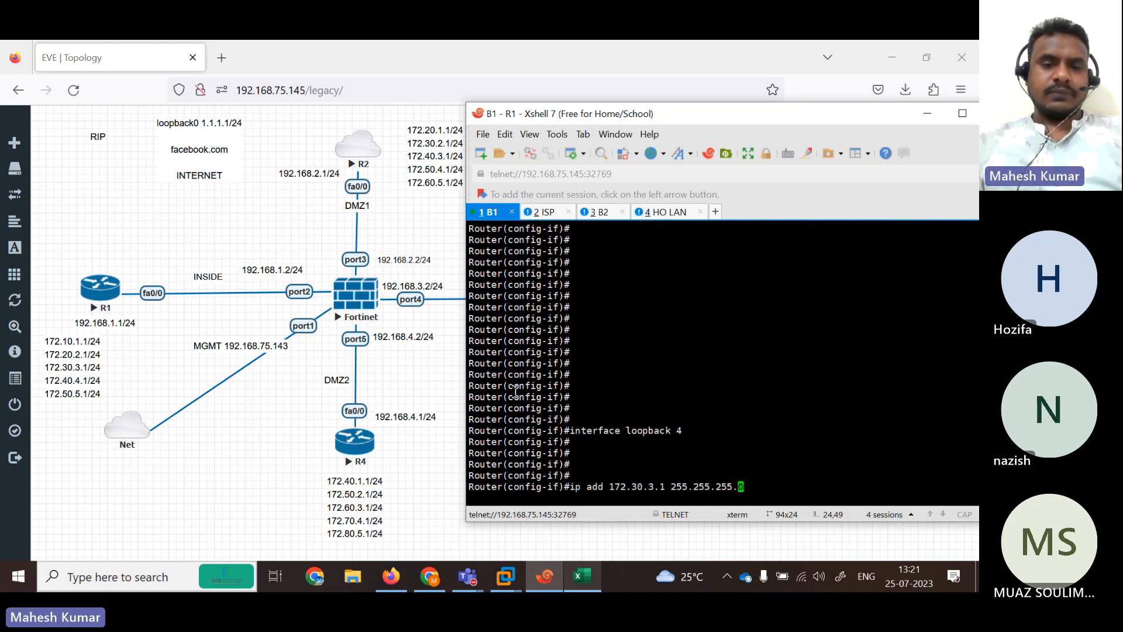
{"action": "key", "text": "Return"}
{"action": "key", "text": "Up"}
{"action": "key", "text": "Left"}
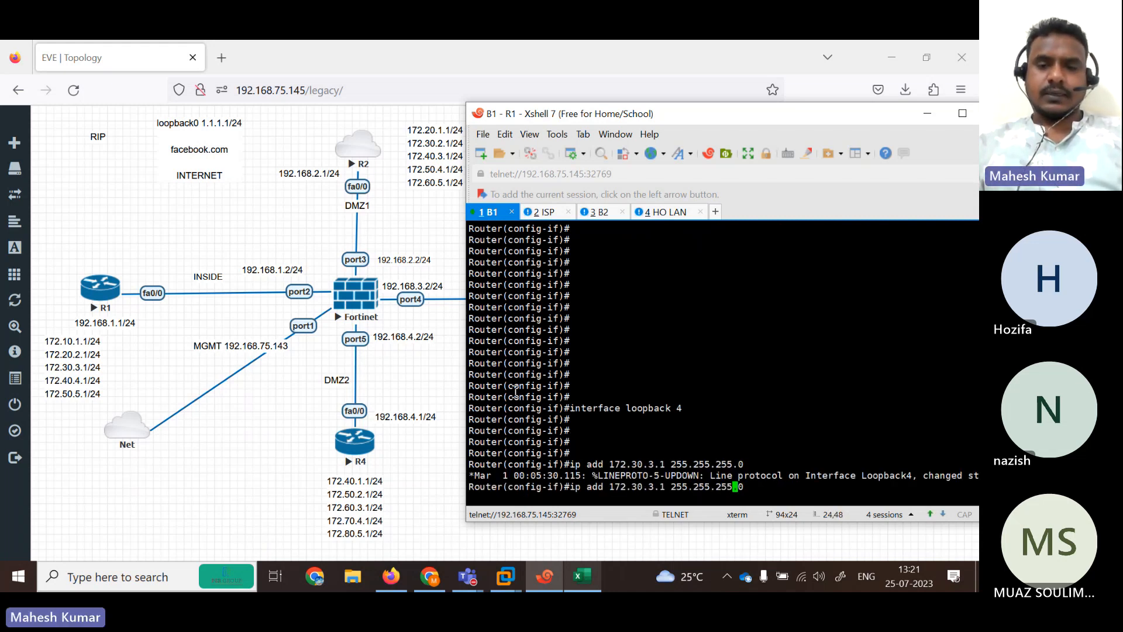
{"action": "key", "text": "Left"}
{"action": "key", "text": "Left"}
{"action": "key", "text": "Left"}
{"action": "key", "text": "Left"}
{"action": "key", "text": "Left"}
{"action": "key", "text": "Left"}
{"action": "key", "text": "Left"}
{"action": "key", "text": "Left"}
{"action": "key", "text": "Left"}
{"action": "key", "text": "Left"}
{"action": "key", "text": "Left"}
{"action": "key", "text": "BackSpace"}
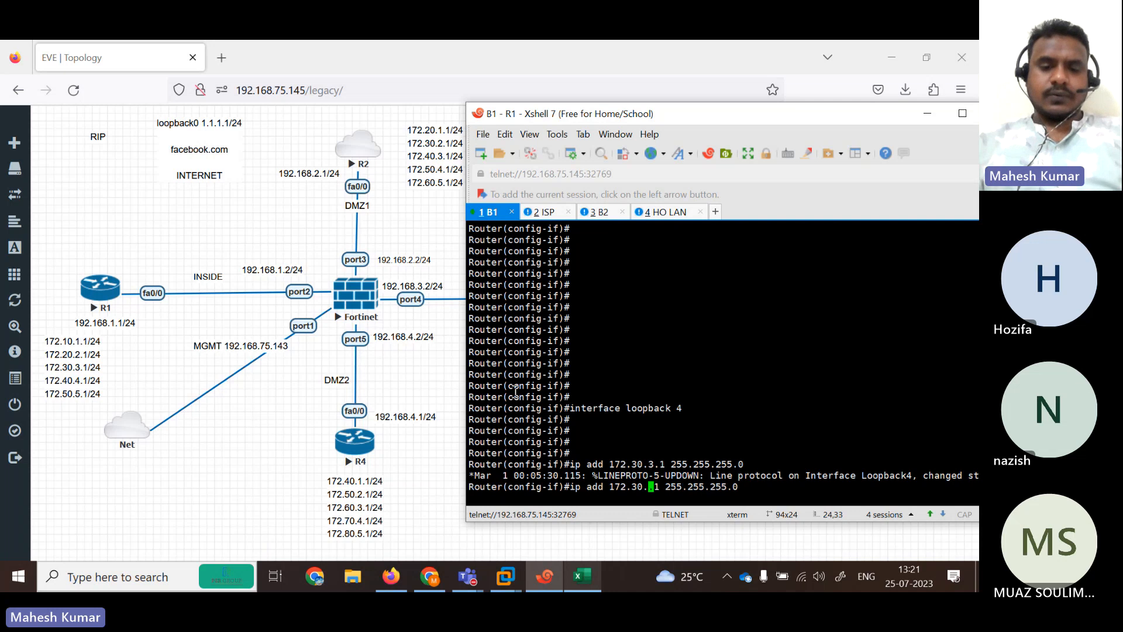
{"action": "type", "text": "4"}
{"action": "key", "text": "BackSpace"}
{"action": "type", "text": "4"}
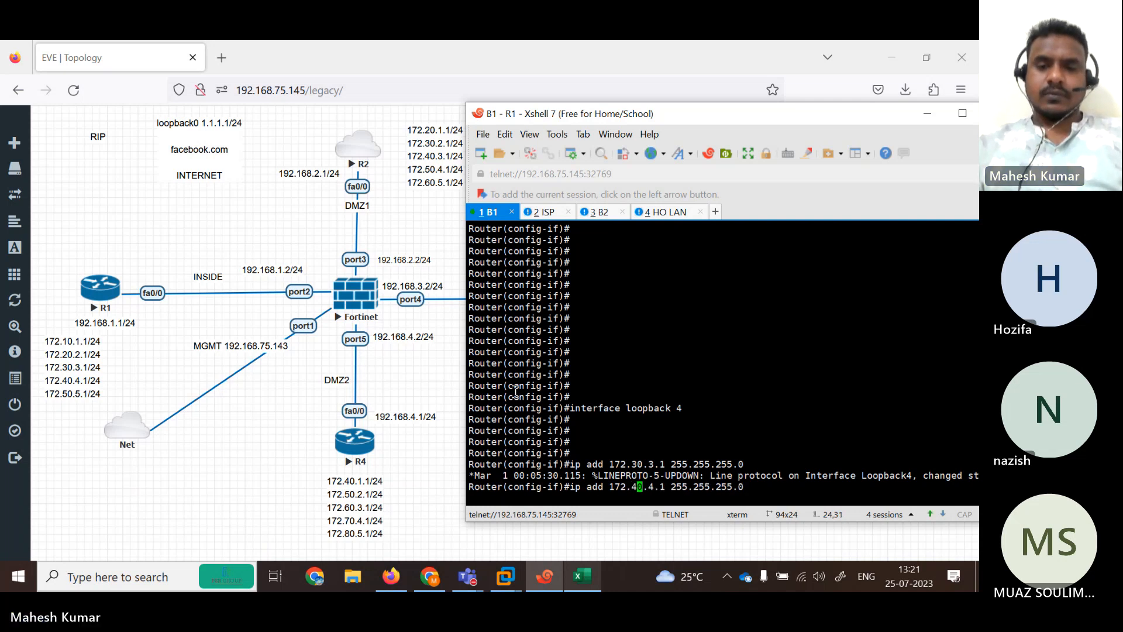
{"action": "key", "text": "Return"}
{"action": "key", "text": "Return"}
{"action": "key", "text": "Return"}
{"action": "key", "text": "Return"}
{"action": "key", "text": "Return"}
{"action": "key", "text": "Return"}
Create loopback 5 with 172.50.5.1 255.255.255.0, then leave configuration mode with 'end'.
{"action": "key", "text": "Up"}
{"action": "key", "text": "Up"}
{"action": "key", "text": "Up"}
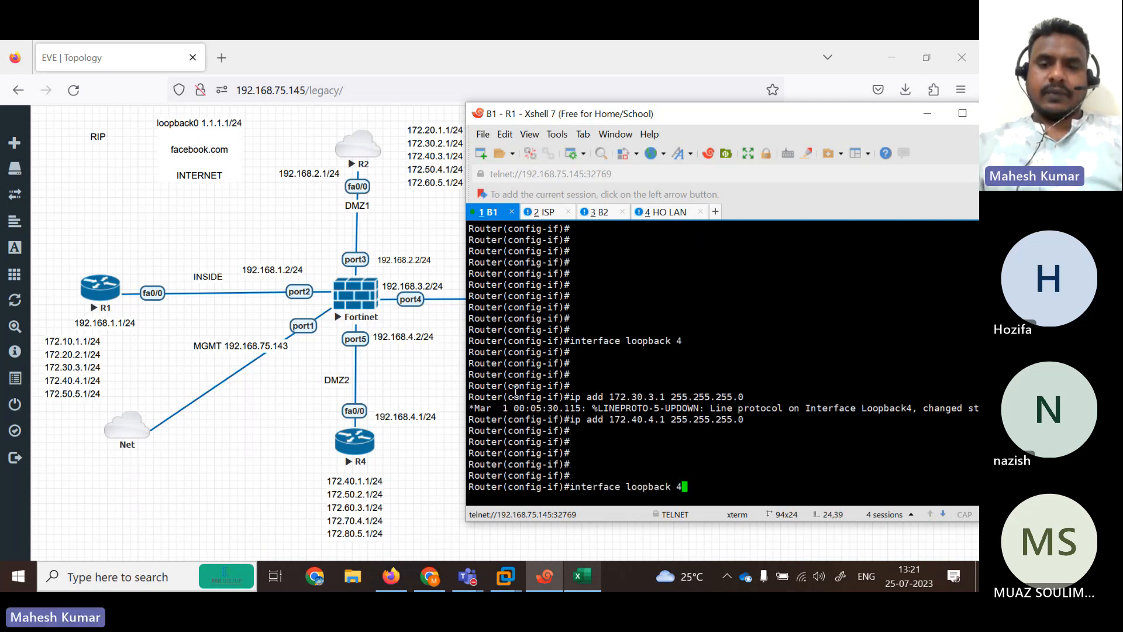
{"action": "key", "text": "Up"}
{"action": "key", "text": "Down"}
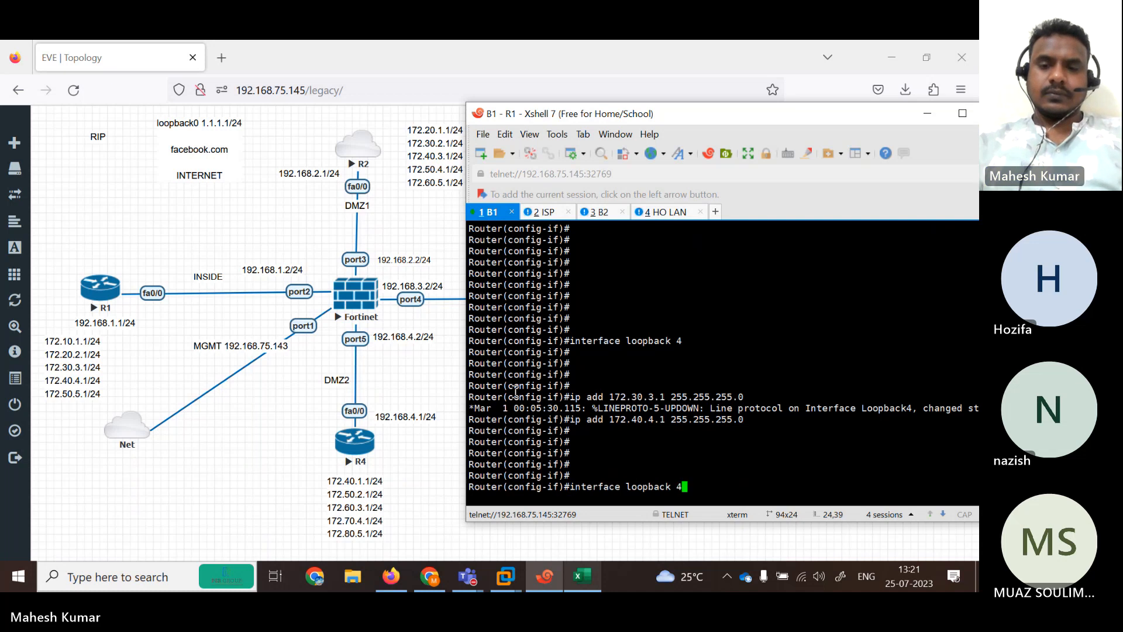
{"action": "key", "text": "BackSpace"}
{"action": "type", "text": "5"}
{"action": "key", "text": "Return"}
{"action": "key", "text": "Return"}
{"action": "key", "text": "Return"}
{"action": "key", "text": "Return"}
{"action": "key", "text": "Return"}
{"action": "key", "text": "Return"}
{"action": "key", "text": "Return"}
{"action": "key", "text": "Return"}
{"action": "key", "text": "Return"}
{"action": "key", "text": "Return"}
{"action": "key", "text": "Return"}
{"action": "key", "text": "Return"}
{"action": "key", "text": "Return"}
{"action": "key", "text": "Return"}
{"action": "key", "text": "Return"}
{"action": "key", "text": "Return"}
{"action": "key", "text": "Return"}
{"action": "key", "text": "Return"}
{"action": "key", "text": "Return"}
{"action": "key", "text": "Return"}
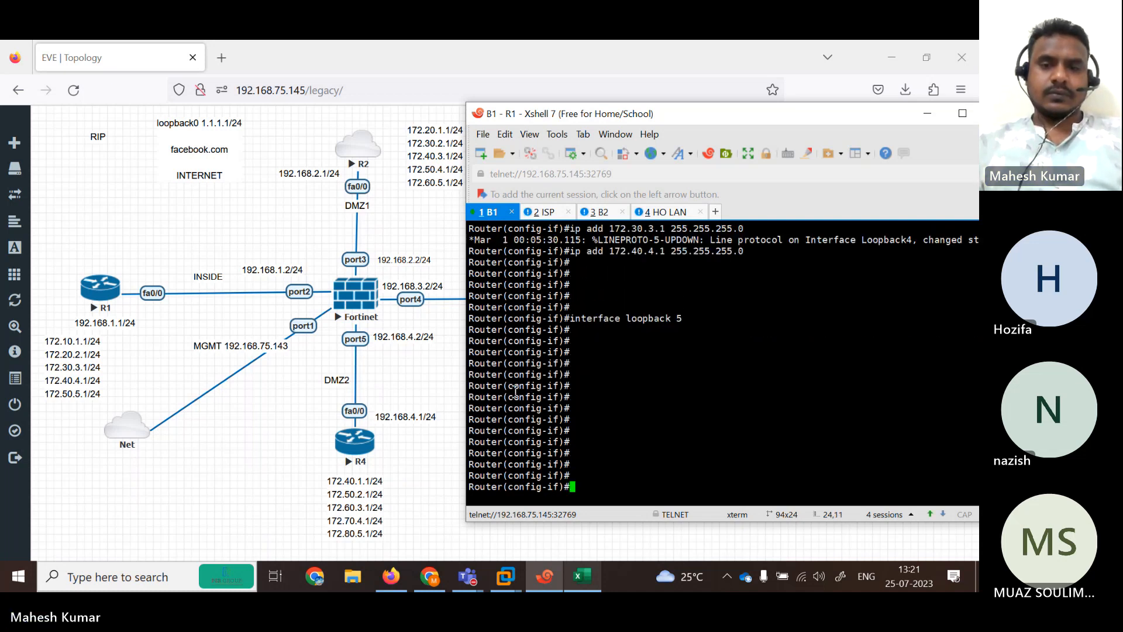
{"action": "key", "text": "Up"}
{"action": "key", "text": "Up"}
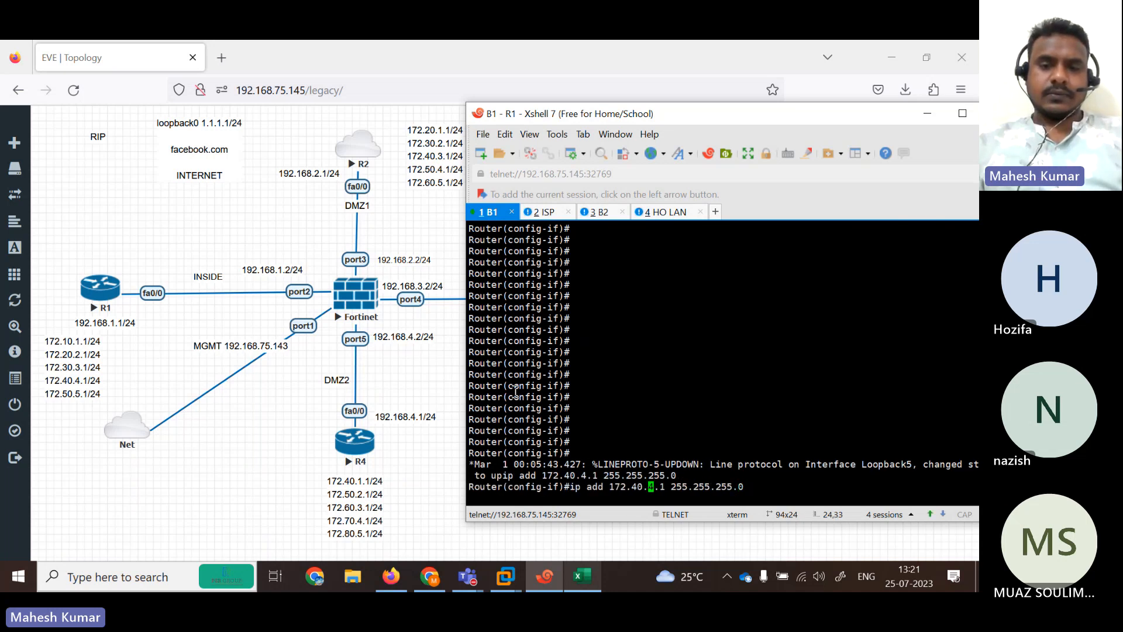
{"action": "key", "text": "Left"}
{"action": "key", "text": "Left"}
{"action": "key", "text": "BackSpace"}
{"action": "type", "text": "5"}
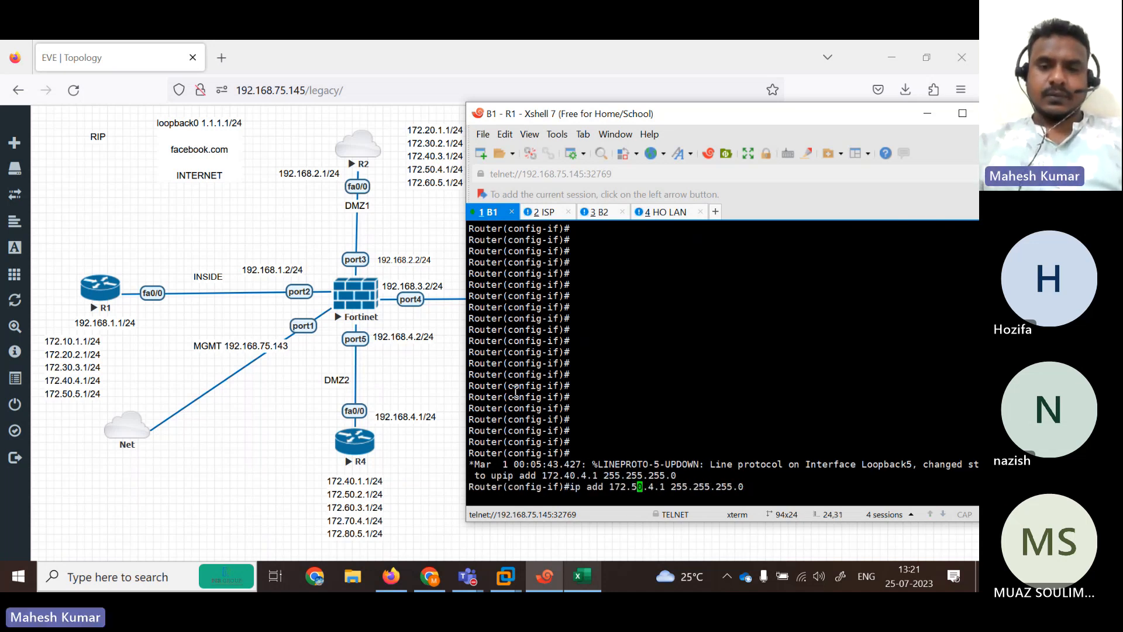
{"action": "key", "text": "Right"}
{"action": "key", "text": "BackSpace"}
{"action": "type", "text": "5"}
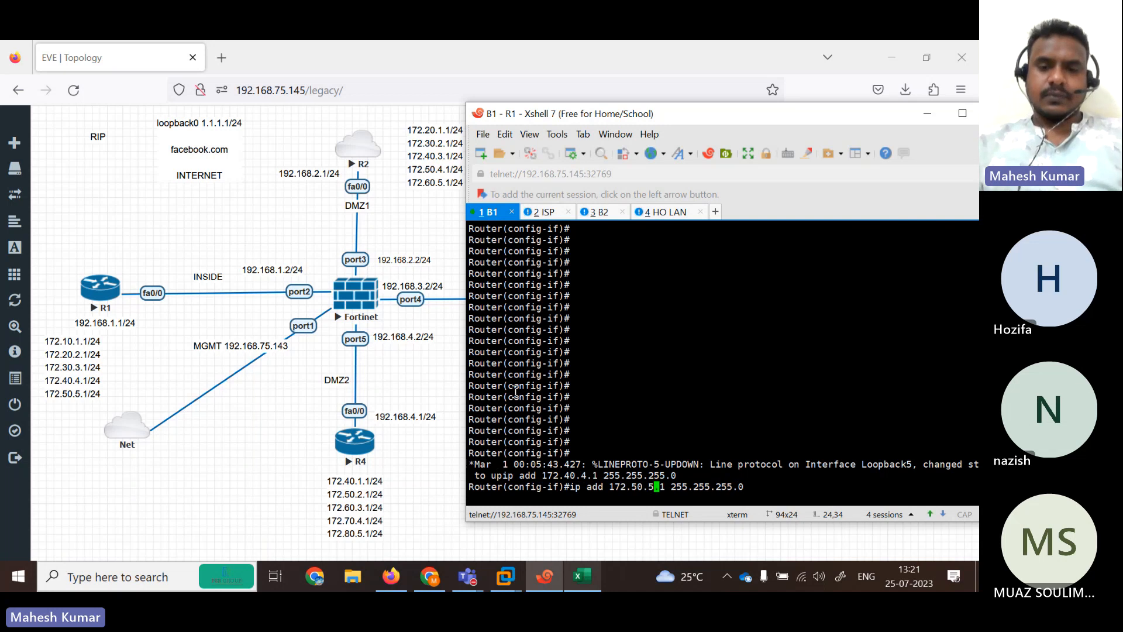
{"action": "key", "text": "Return"}
{"action": "key", "text": "Return"}
{"action": "key", "text": "Return"}
{"action": "key", "text": "Return"}
{"action": "key", "text": "Return"}
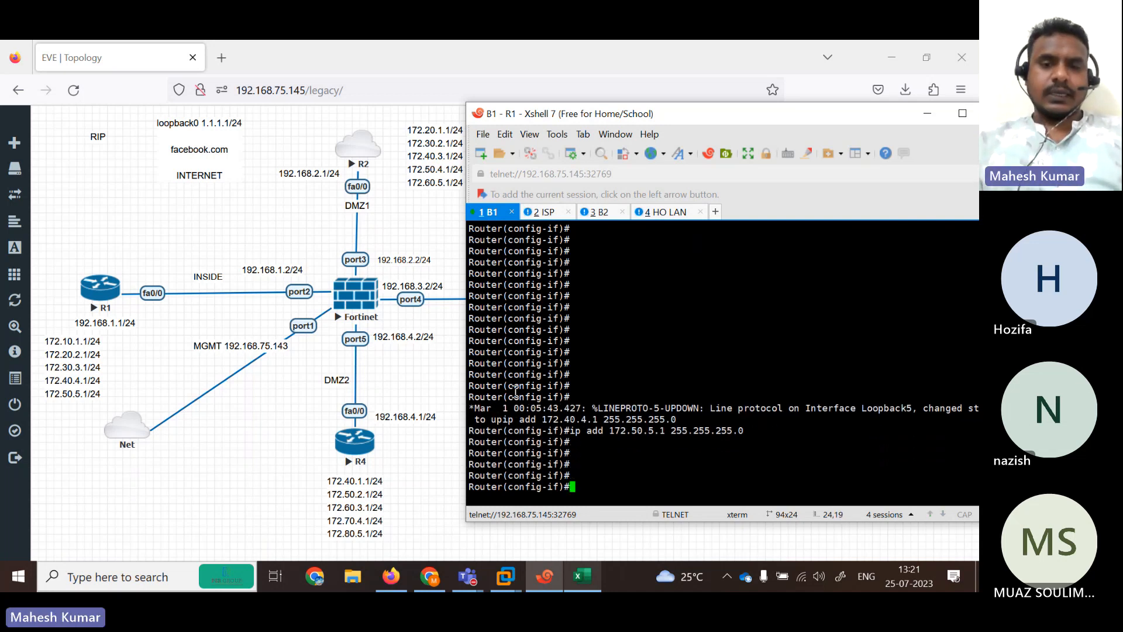
{"action": "type", "text": "end"}
{"action": "key", "text": "Return"}
{"action": "key", "text": "Return"}
{"action": "key", "text": "Return"}
{"action": "key", "text": "Return"}
{"action": "key", "text": "Return"}
{"action": "key", "text": "Return"}
{"action": "key", "text": "Return"}
{"action": "key", "text": "Return"}
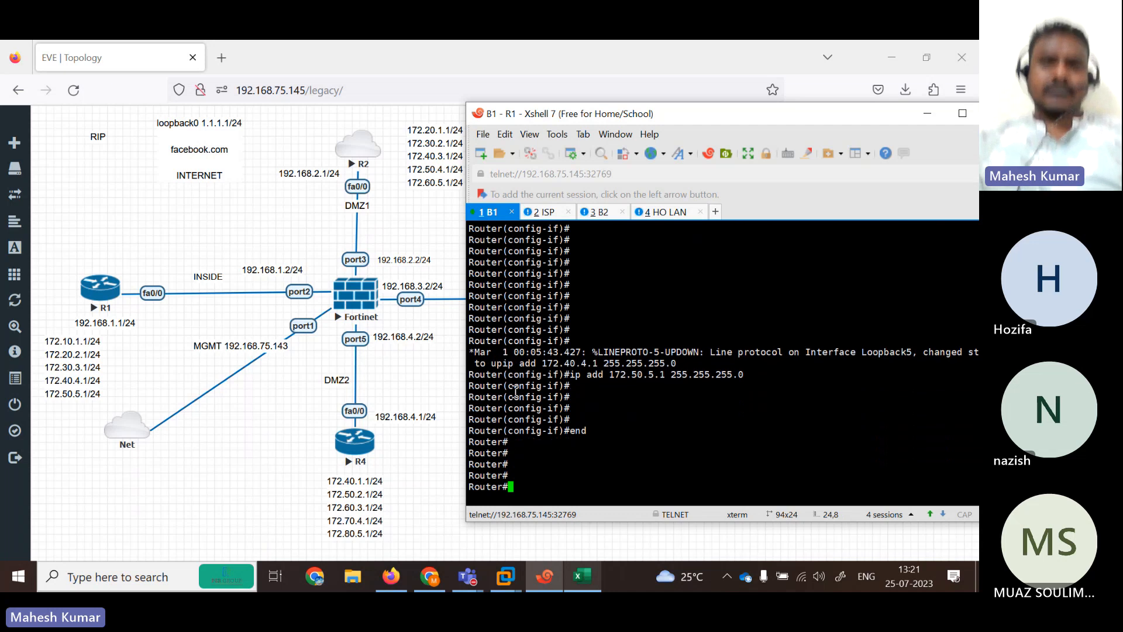
Run 'show ip int b' on R1 and highlight the Loopback1 and Loopback2 rows.
{"action": "type", "text": "s"}
{"action": "key", "text": "Return"}
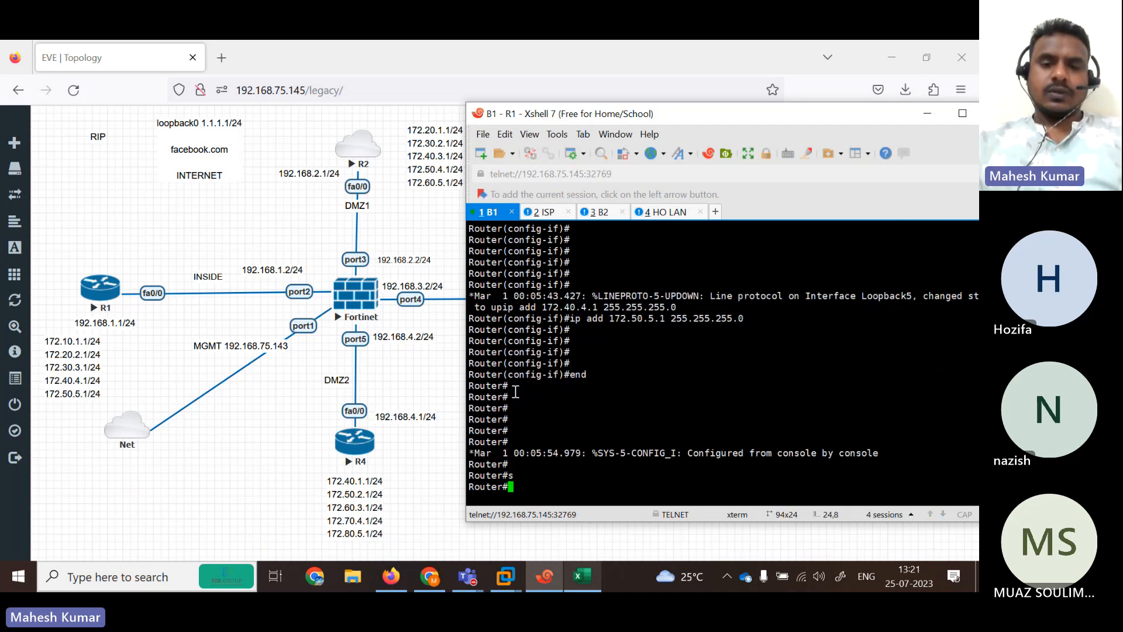
{"action": "type", "text": "sh"}
{"action": "key", "text": "Return"}
{"action": "type", "text": "show ip int b"}
{"action": "key", "text": "Return"}
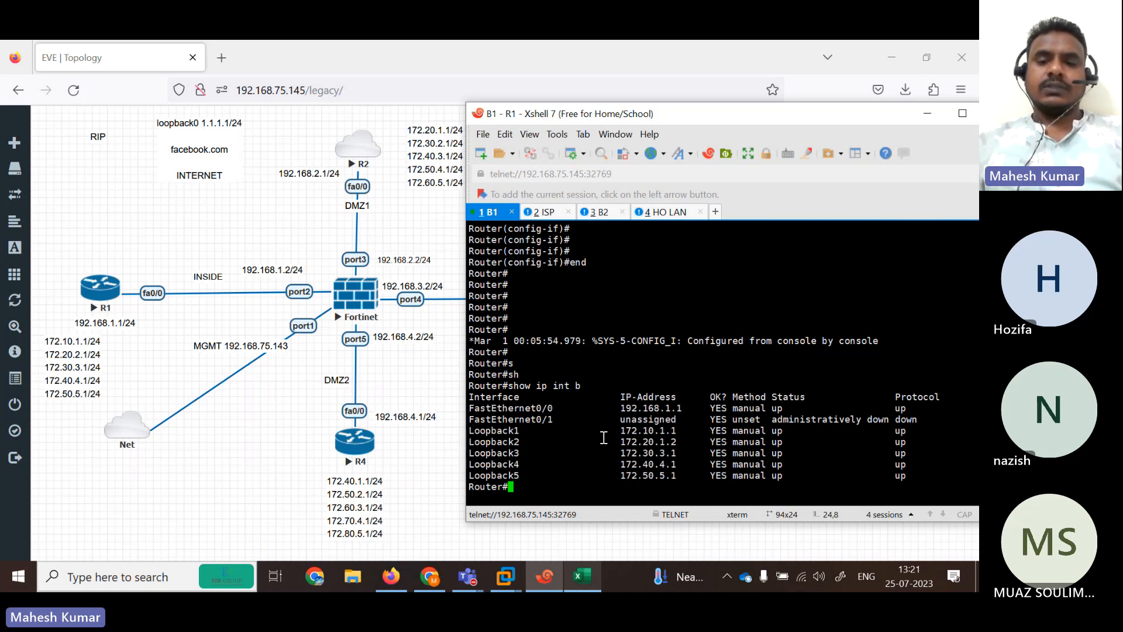
{"action": "left_click_drag", "start_coordinate": [603, 440], "coordinate": [705, 432]}
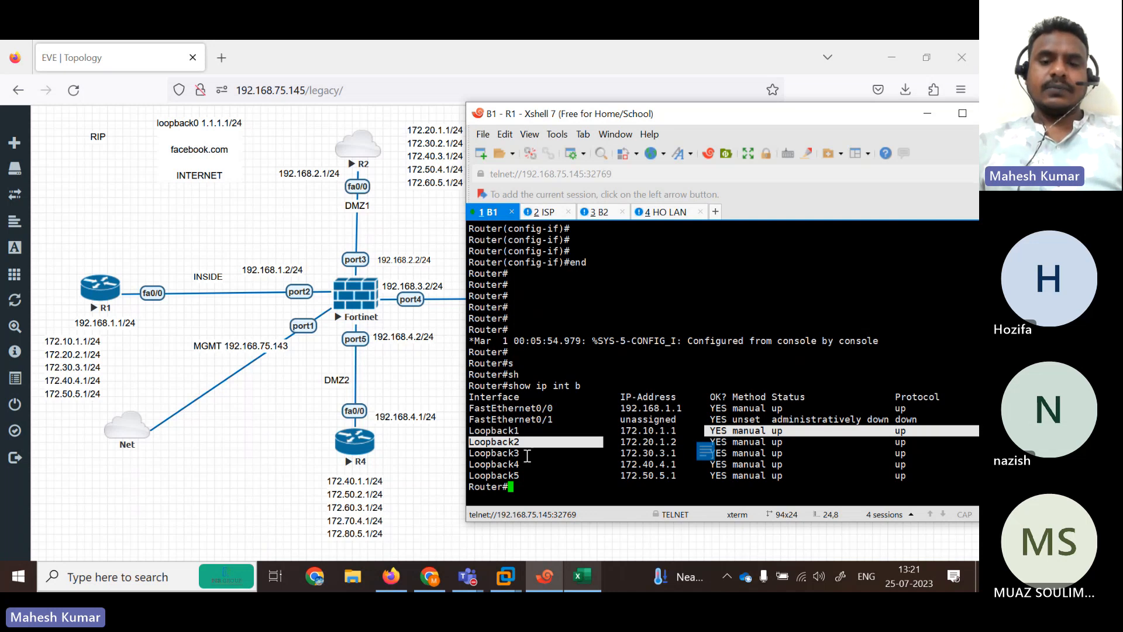
Open the ROUTER STATIC RIP BASIC CONFIGURATION notes full screen and select R2's configuration block.
{"action": "left_click", "coordinate": [353, 577]}
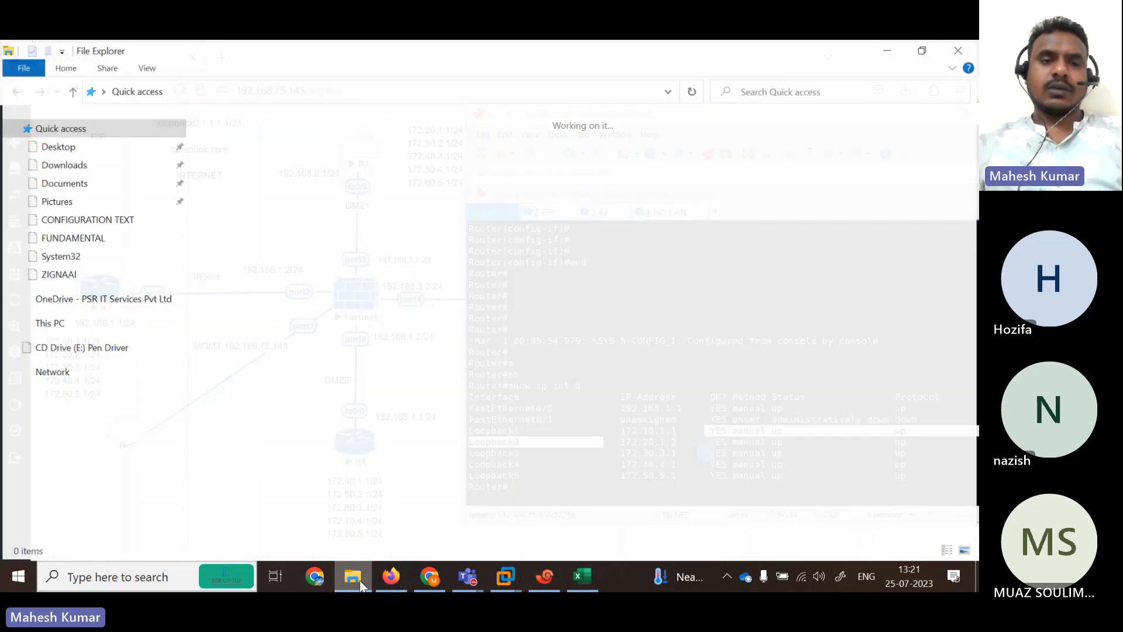
{"action": "double_click", "coordinate": [261, 302]}
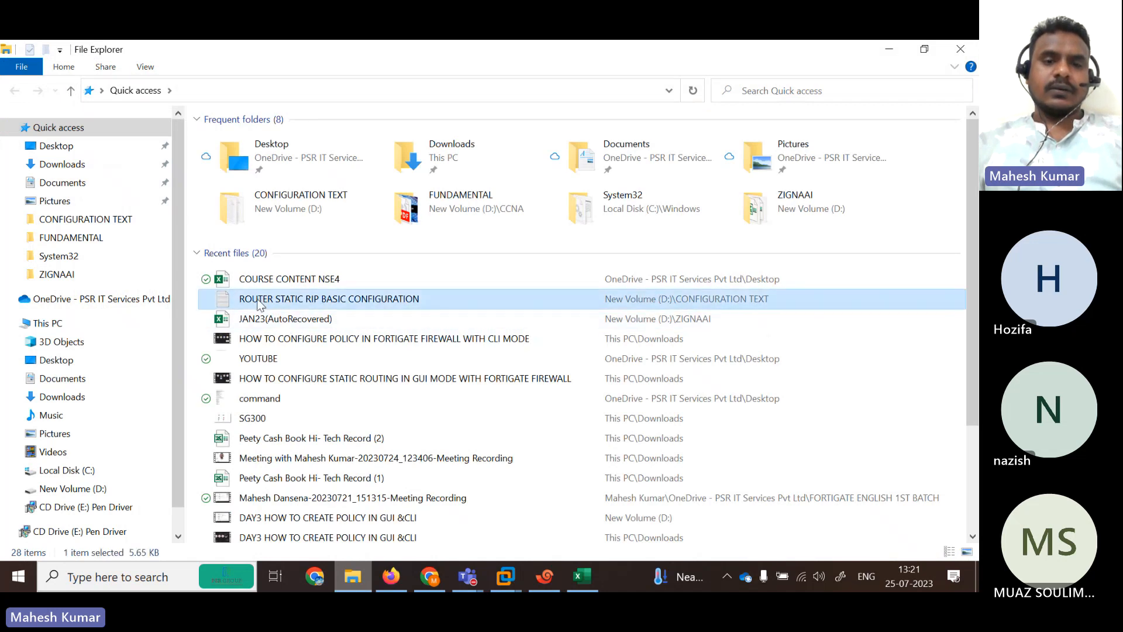
{"action": "left_click", "coordinate": [939, 115]}
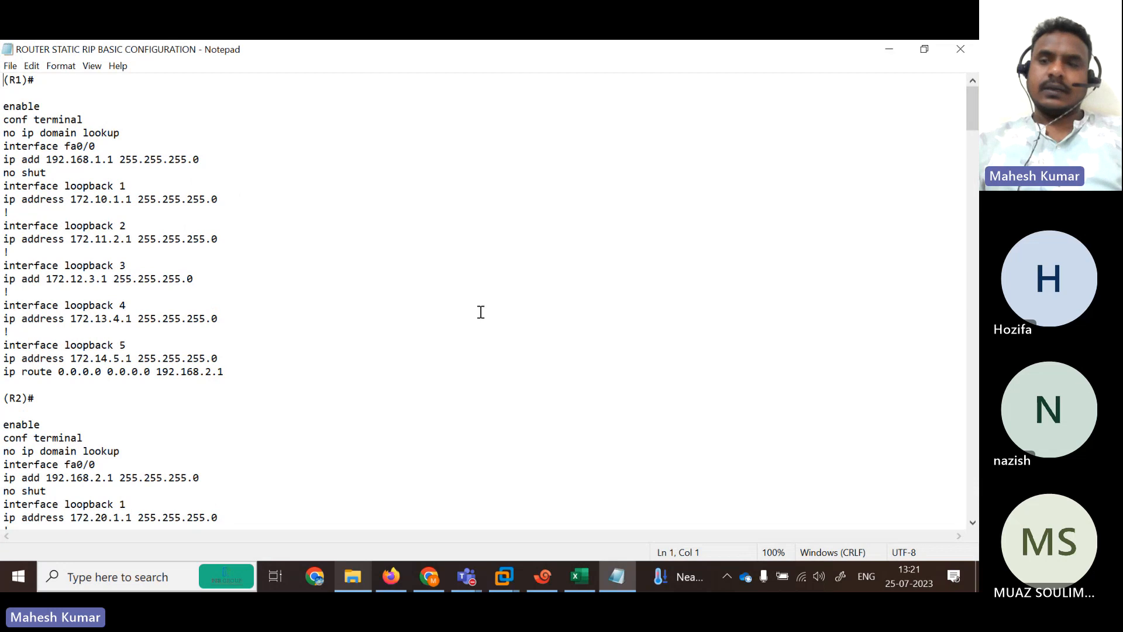
{"action": "left_click_drag", "start_coordinate": [972, 117], "coordinate": [976, 148]}
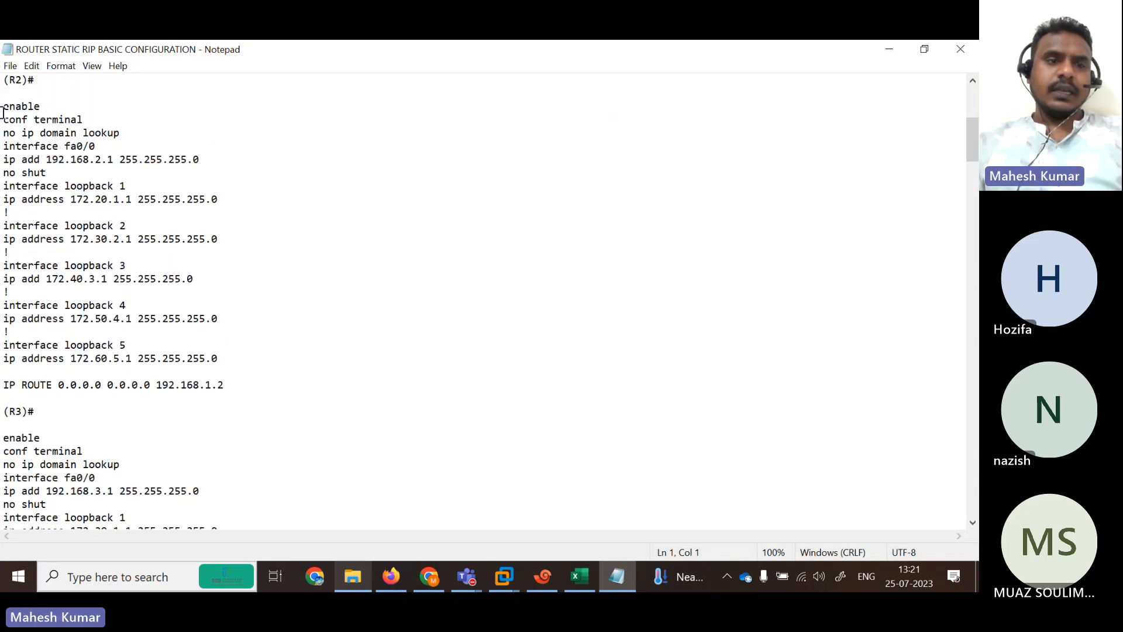
{"action": "left_click_drag", "start_coordinate": [3, 106], "coordinate": [244, 353]}
{"action": "key", "text": "ctrl+c"}
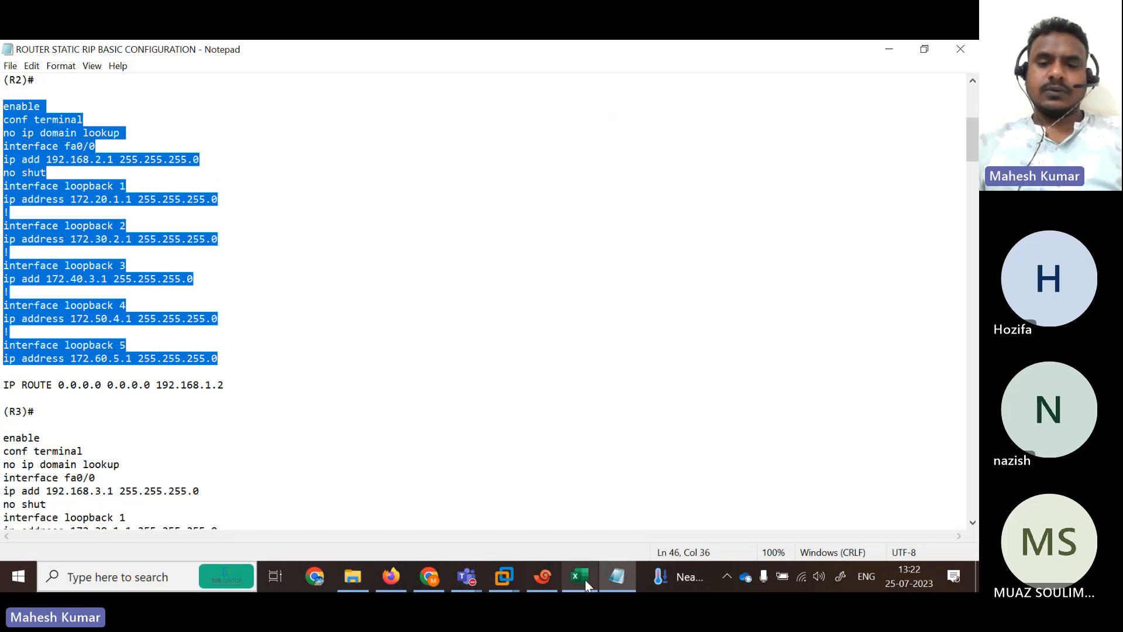
Paste the copied R2 configuration into the ISP router's console and run it.
{"action": "left_click", "coordinate": [549, 587]}
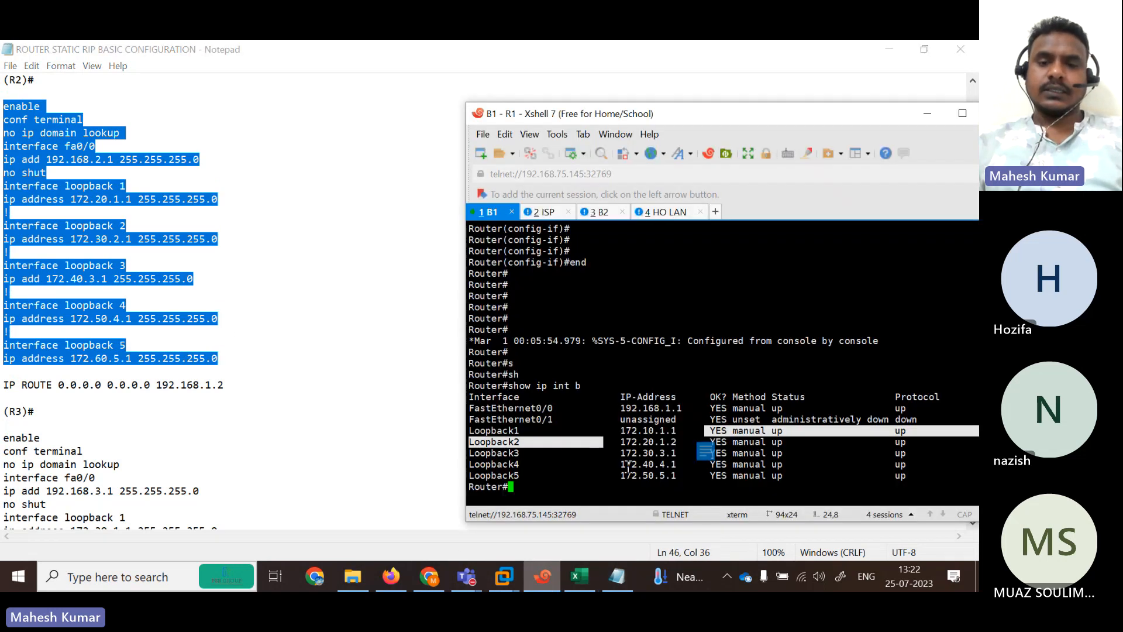
{"action": "left_click", "coordinate": [541, 214]}
{"action": "key", "text": "Return"}
{"action": "key", "text": "Return"}
{"action": "key", "text": "Return"}
{"action": "key", "text": "Return"}
{"action": "key", "text": "Return"}
{"action": "key", "text": "Return"}
{"action": "key", "text": "Return"}
{"action": "key", "text": "Return"}
{"action": "key", "text": "Return"}
{"action": "key", "text": "Return"}
{"action": "key", "text": "Return"}
{"action": "key", "text": "Return"}
{"action": "key", "text": "Return"}
{"action": "key", "text": "Return"}
{"action": "key", "text": "Return"}
{"action": "key", "text": "Return"}
{"action": "key", "text": "Return"}
{"action": "key", "text": "Return"}
{"action": "key", "text": "Return"}
{"action": "key", "text": "Return"}
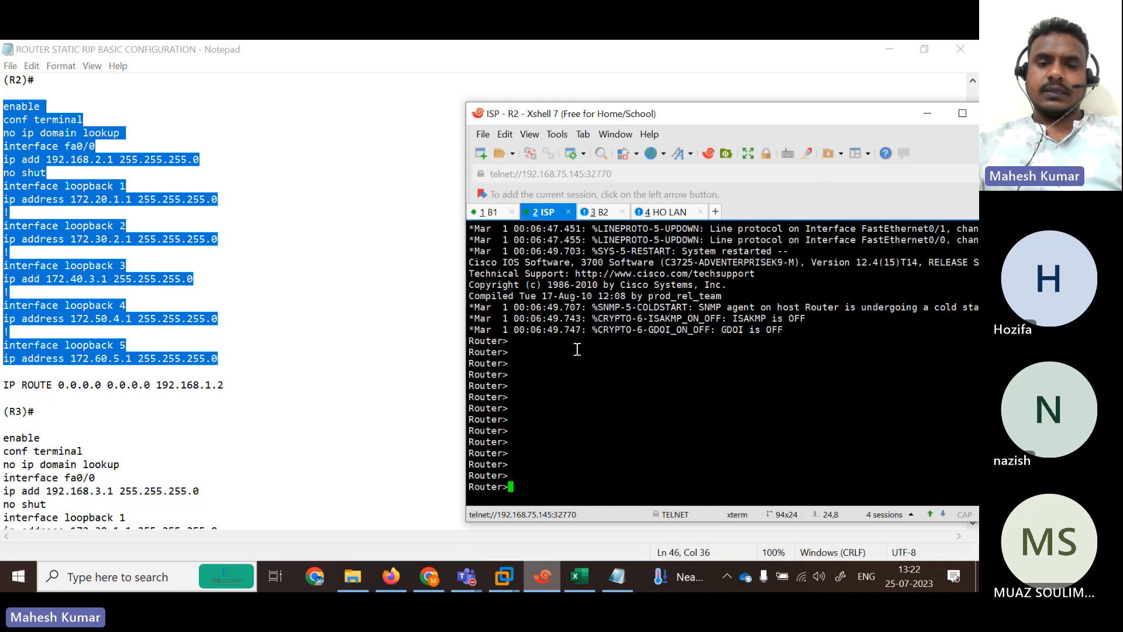
{"action": "right_click", "coordinate": [576, 349]}
{"action": "left_click", "coordinate": [617, 308]}
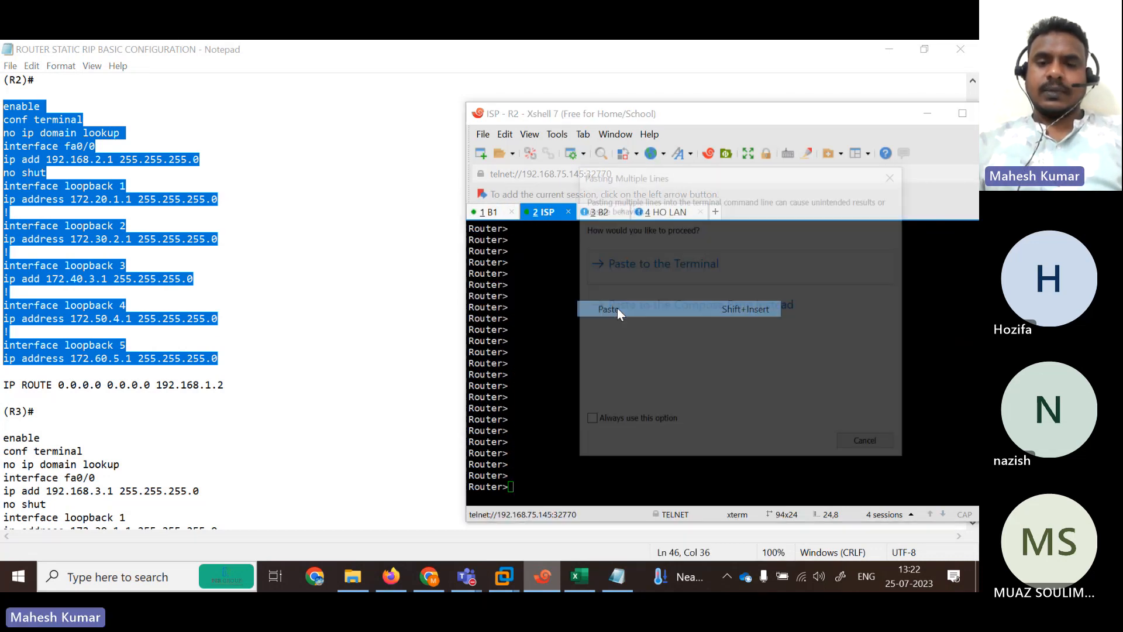
{"action": "left_click", "coordinate": [648, 269]}
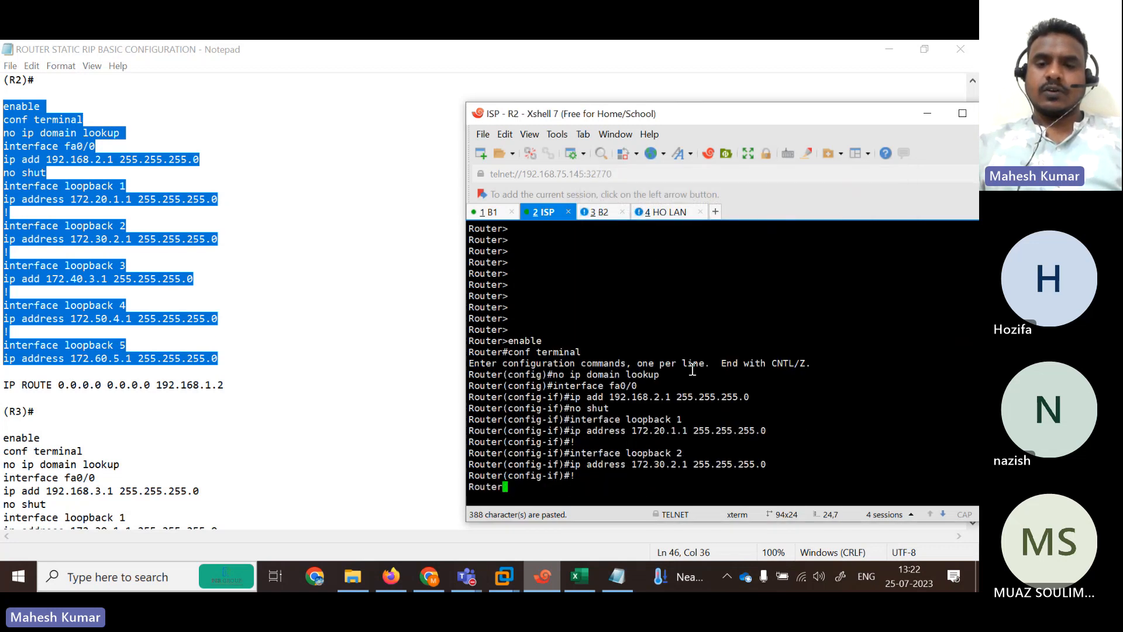
{"action": "key", "text": "Return"}
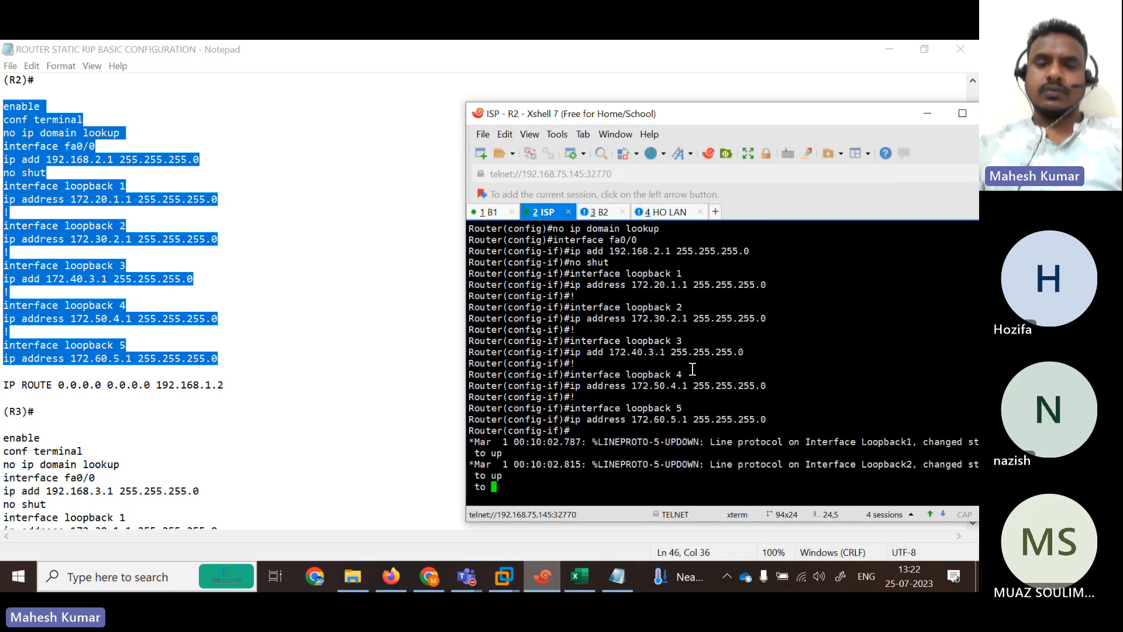
{"action": "left_click", "coordinate": [617, 582]}
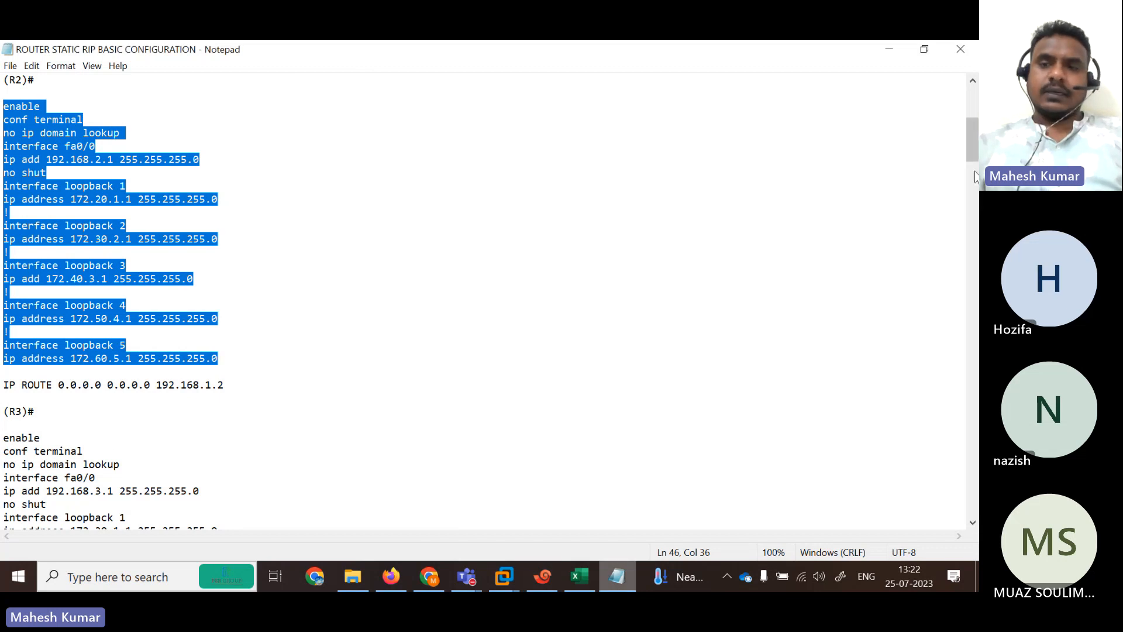
Select R3's block in the notes and paste it into the B2 router's console.
{"action": "scroll", "coordinate": [975, 159], "scroll_direction": "down", "scroll_amount": 8}
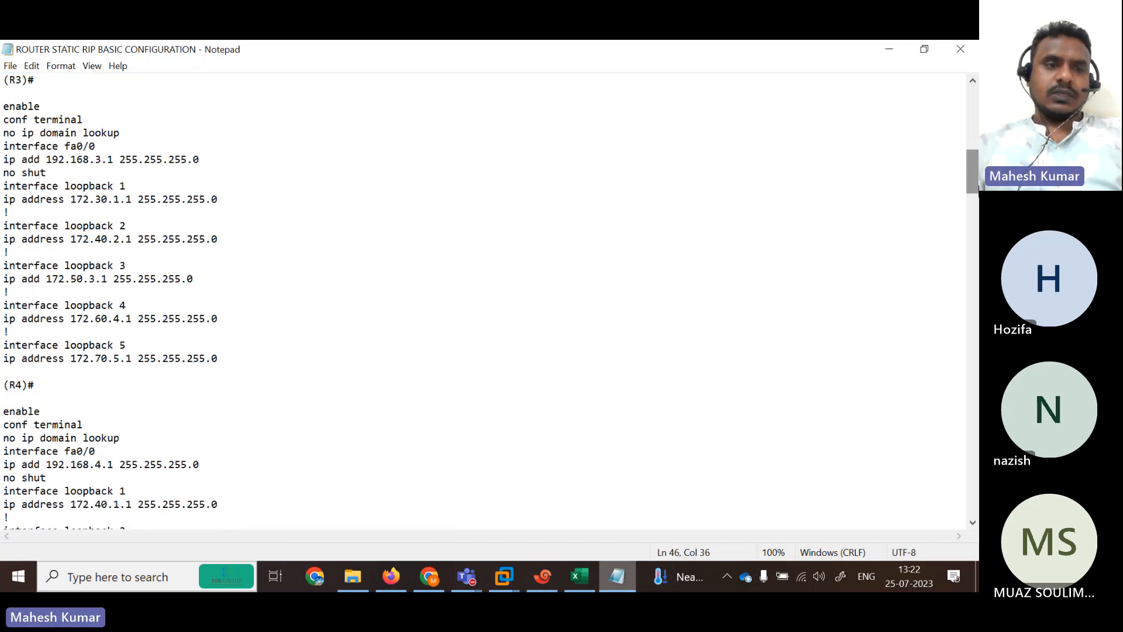
{"action": "left_click_drag", "start_coordinate": [2, 106], "coordinate": [278, 360]}
{"action": "key", "text": "ctrl+c"}
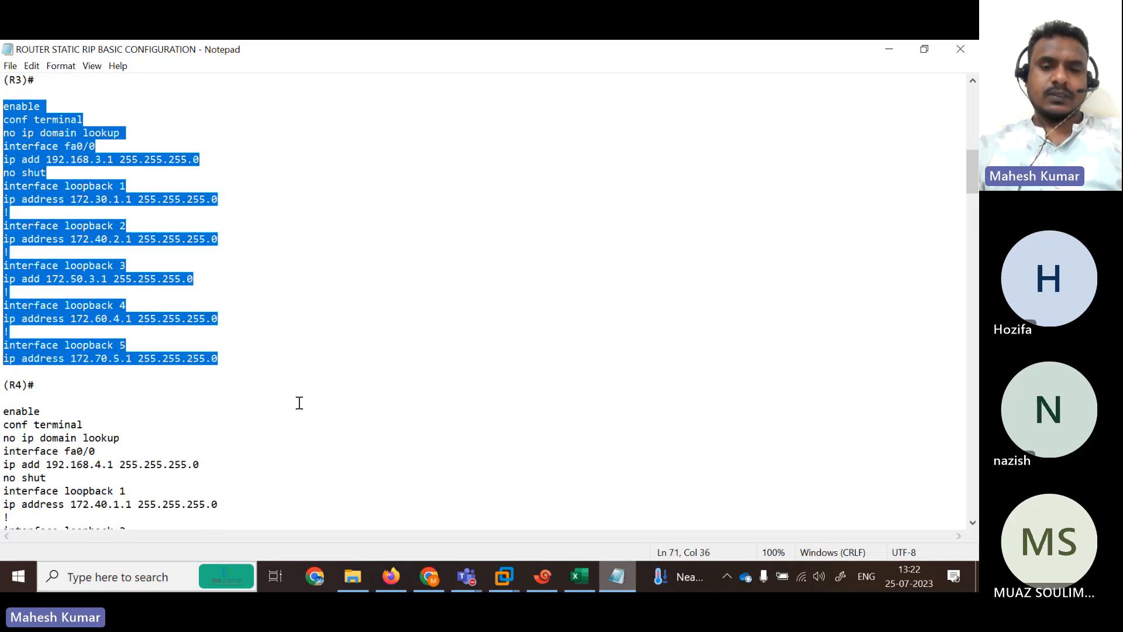
{"action": "left_click", "coordinate": [542, 576]}
{"action": "left_click", "coordinate": [597, 213]}
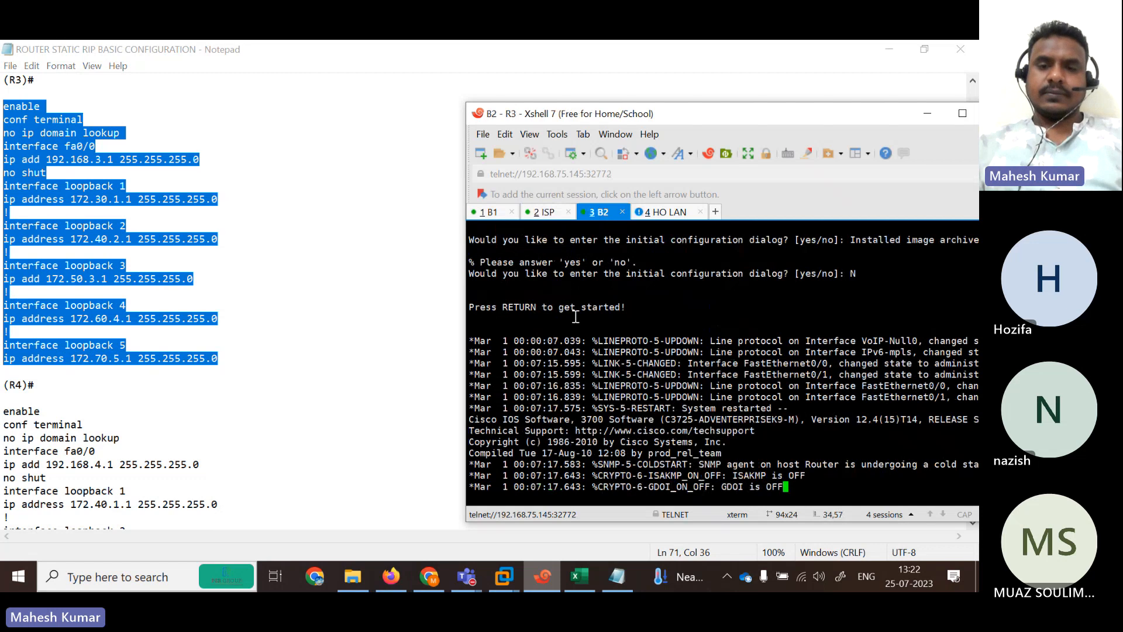
{"action": "key", "text": "Return"}
{"action": "key", "text": "Return"}
{"action": "key", "text": "Return"}
{"action": "key", "text": "Return"}
{"action": "key", "text": "Return"}
{"action": "key", "text": "Return"}
{"action": "key", "text": "Return"}
{"action": "key", "text": "Return"}
{"action": "key", "text": "Return"}
{"action": "key", "text": "Return"}
{"action": "key", "text": "Return"}
{"action": "key", "text": "Return"}
{"action": "key", "text": "Return"}
{"action": "key", "text": "Return"}
{"action": "key", "text": "Return"}
{"action": "key", "text": "Return"}
{"action": "key", "text": "Return"}
{"action": "key", "text": "Return"}
{"action": "key", "text": "Return"}
{"action": "key", "text": "Return"}
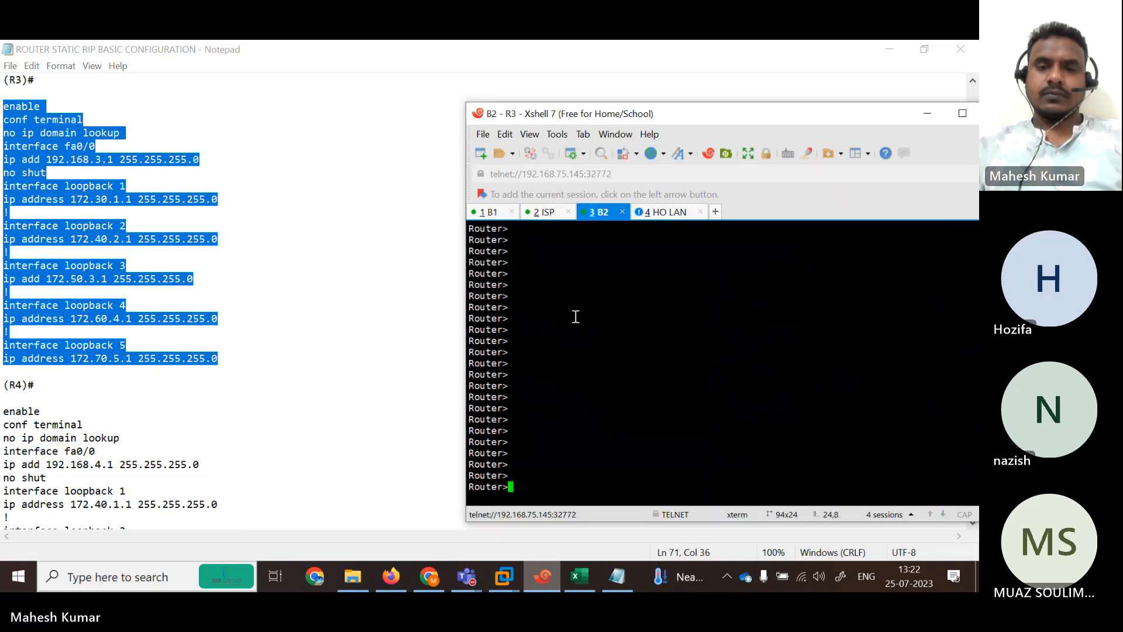
{"action": "right_click", "coordinate": [576, 316]}
{"action": "left_click", "coordinate": [620, 308]}
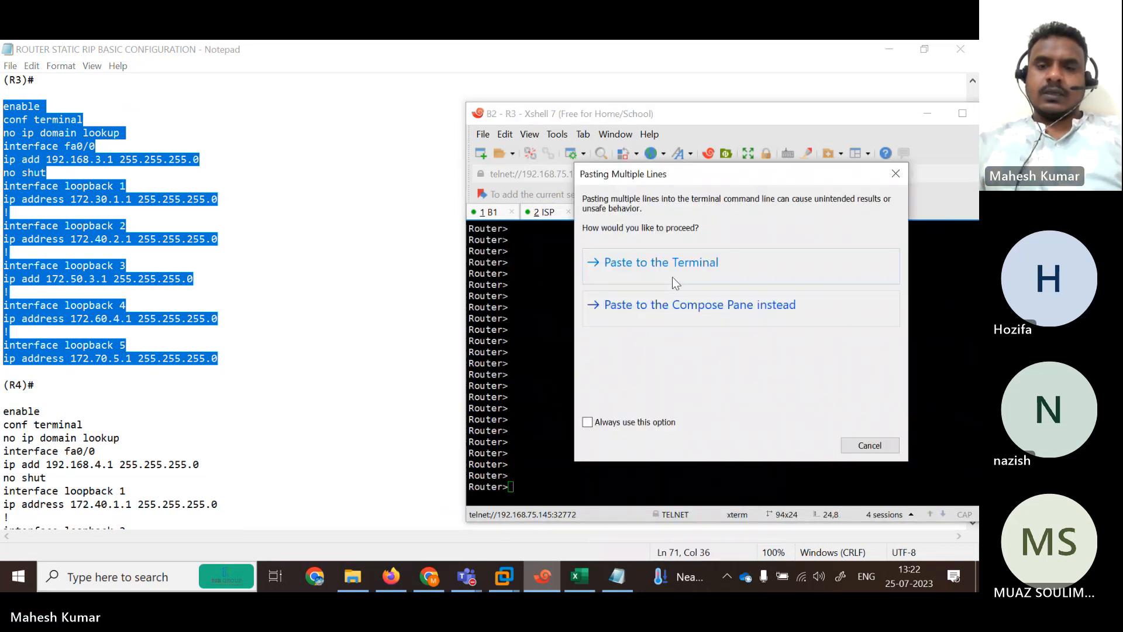
{"action": "left_click", "coordinate": [675, 269]}
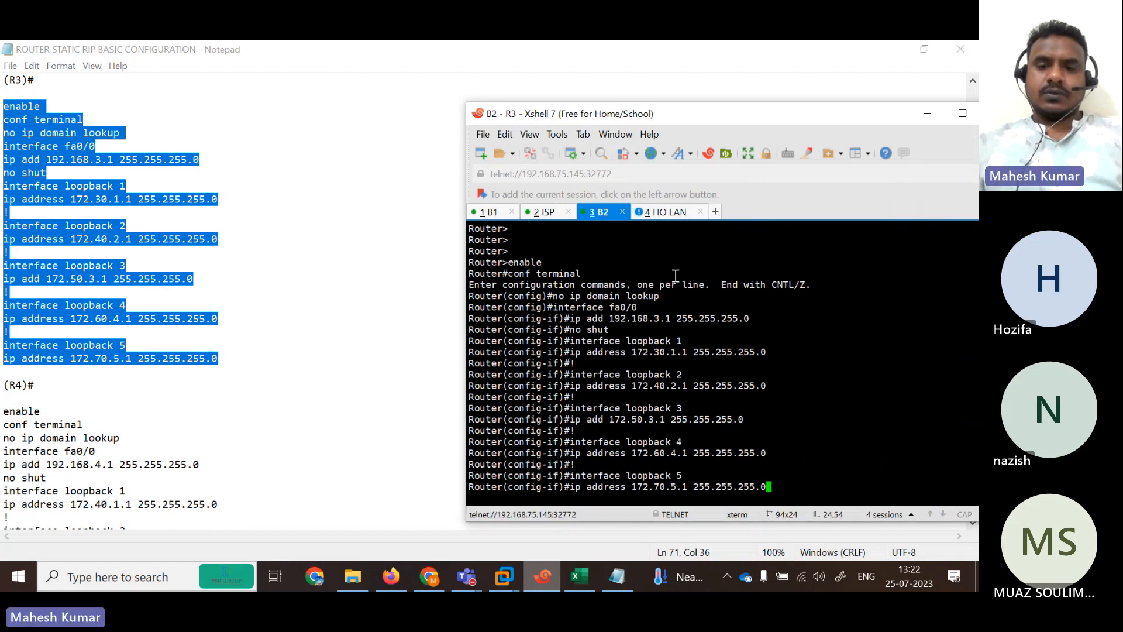
{"action": "key", "text": "Return"}
{"action": "key", "text": "Return"}
{"action": "key", "text": "Return"}
{"action": "key", "text": "Return"}
{"action": "key", "text": "Return"}
{"action": "key", "text": "Return"}
{"action": "key", "text": "Return"}
{"action": "key", "text": "Return"}
{"action": "key", "text": "Return"}
{"action": "key", "text": "Return"}
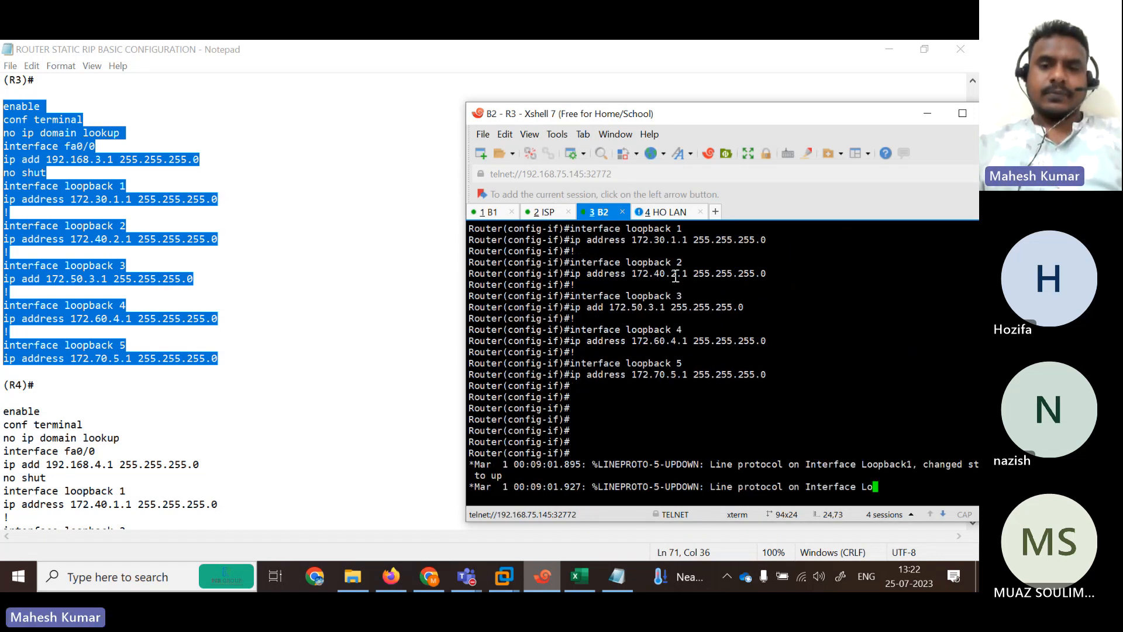
{"action": "left_click", "coordinate": [373, 334]}
{"action": "scroll", "coordinate": [656, 174], "scroll_direction": "down", "scroll_amount": 6}
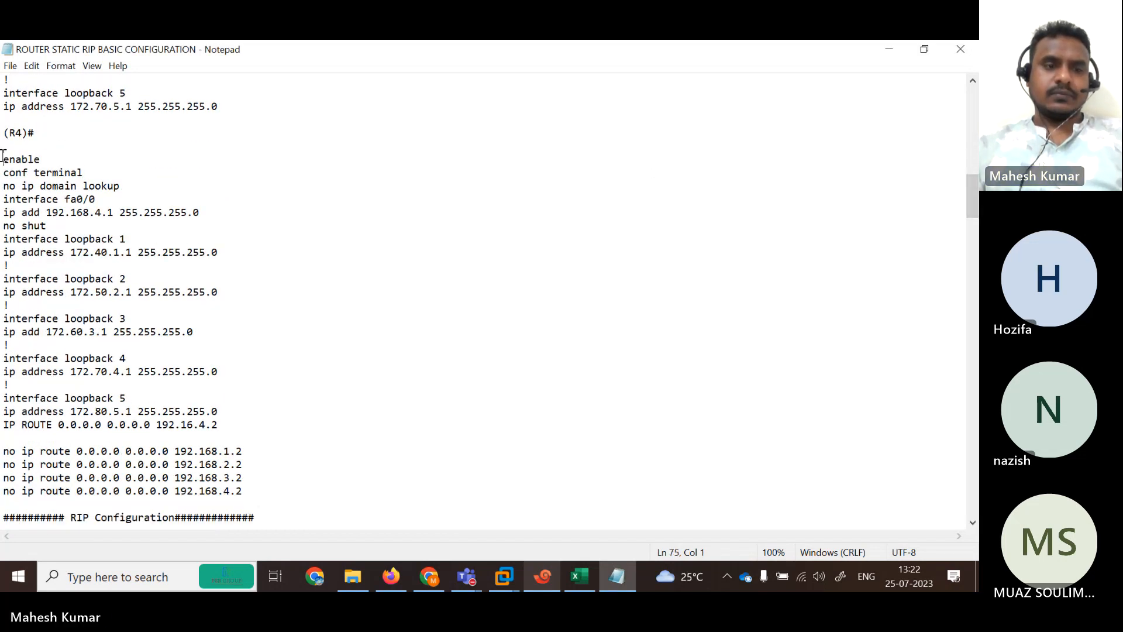
Paste R4's configuration block into the HO LAN router's console, then minimize the notes.
{"action": "left_click_drag", "start_coordinate": [2, 153], "coordinate": [275, 414]}
{"action": "key", "text": "ctrl+c"}
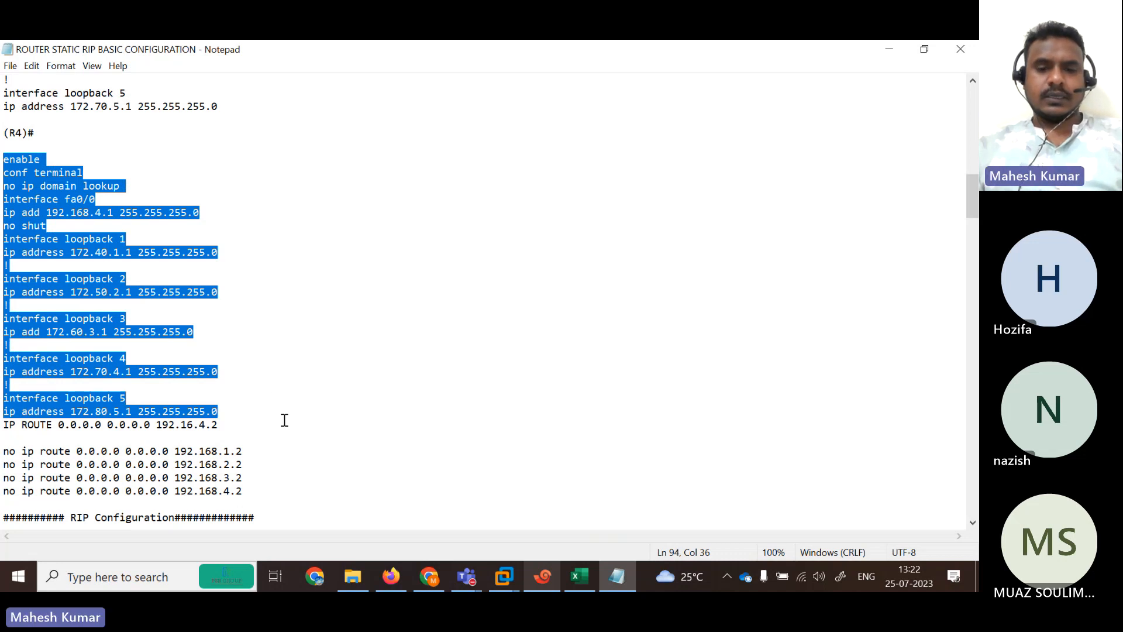
{"action": "left_click", "coordinate": [542, 578]}
{"action": "left_click", "coordinate": [648, 214]}
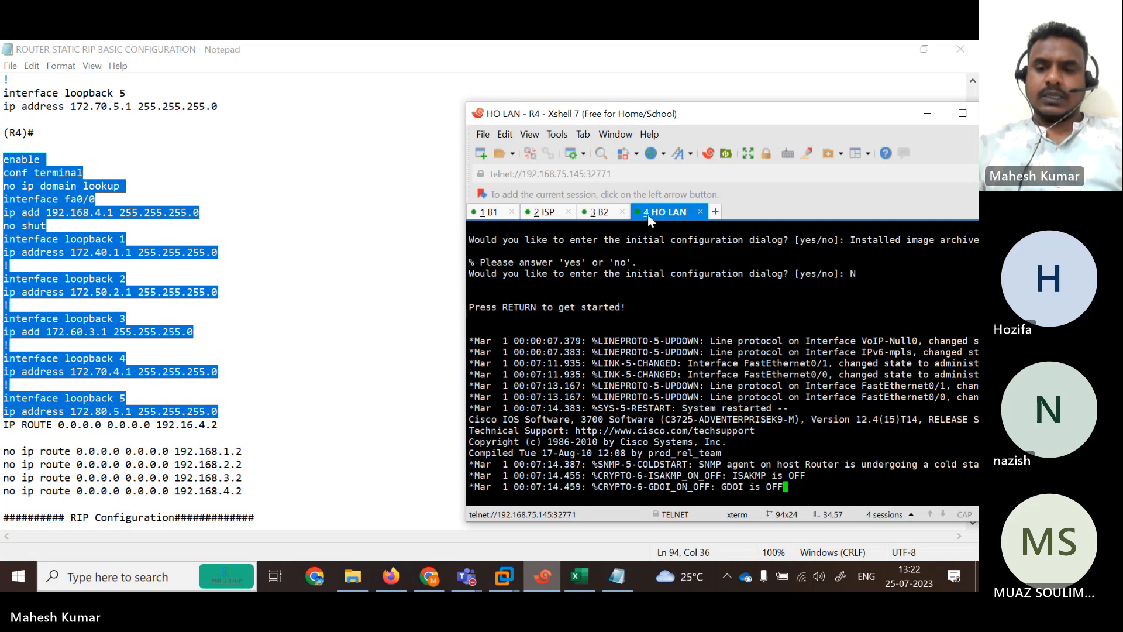
{"action": "key", "text": "Return"}
{"action": "key", "text": "Return"}
{"action": "key", "text": "Return"}
{"action": "key", "text": "Return"}
{"action": "key", "text": "Return"}
{"action": "key", "text": "Return"}
{"action": "key", "text": "Return"}
{"action": "key", "text": "Return"}
{"action": "key", "text": "Return"}
{"action": "key", "text": "Return"}
{"action": "key", "text": "Return"}
{"action": "key", "text": "Return"}
{"action": "key", "text": "Return"}
{"action": "key", "text": "Return"}
{"action": "key", "text": "Return"}
{"action": "key", "text": "Return"}
{"action": "key", "text": "Return"}
{"action": "key", "text": "Return"}
{"action": "key", "text": "Return"}
{"action": "key", "text": "Return"}
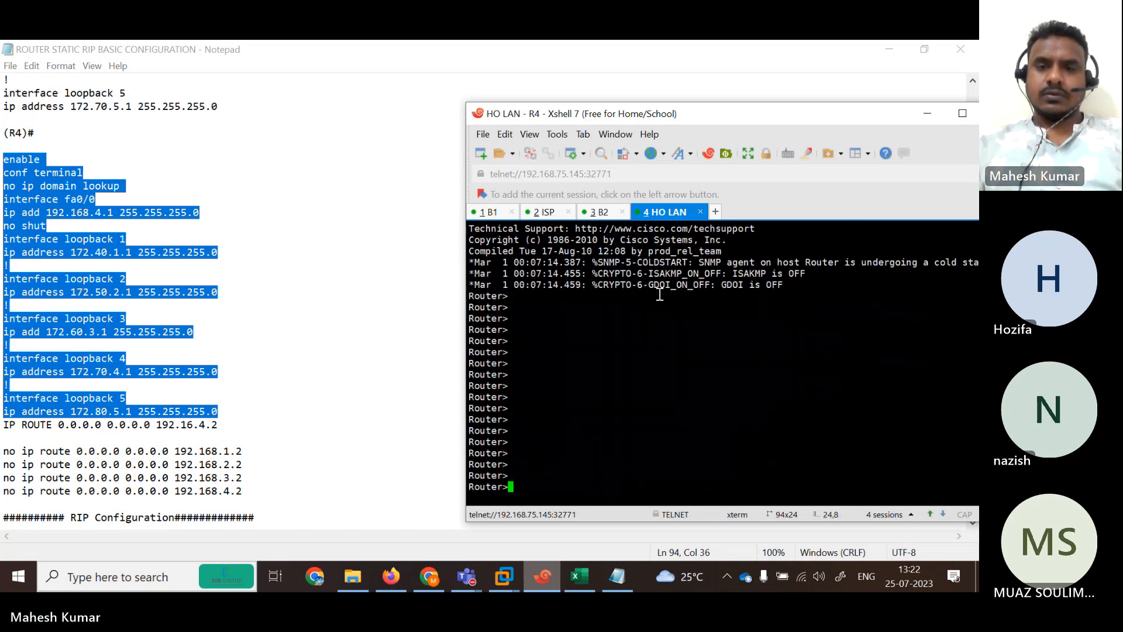
{"action": "right_click", "coordinate": [659, 294]}
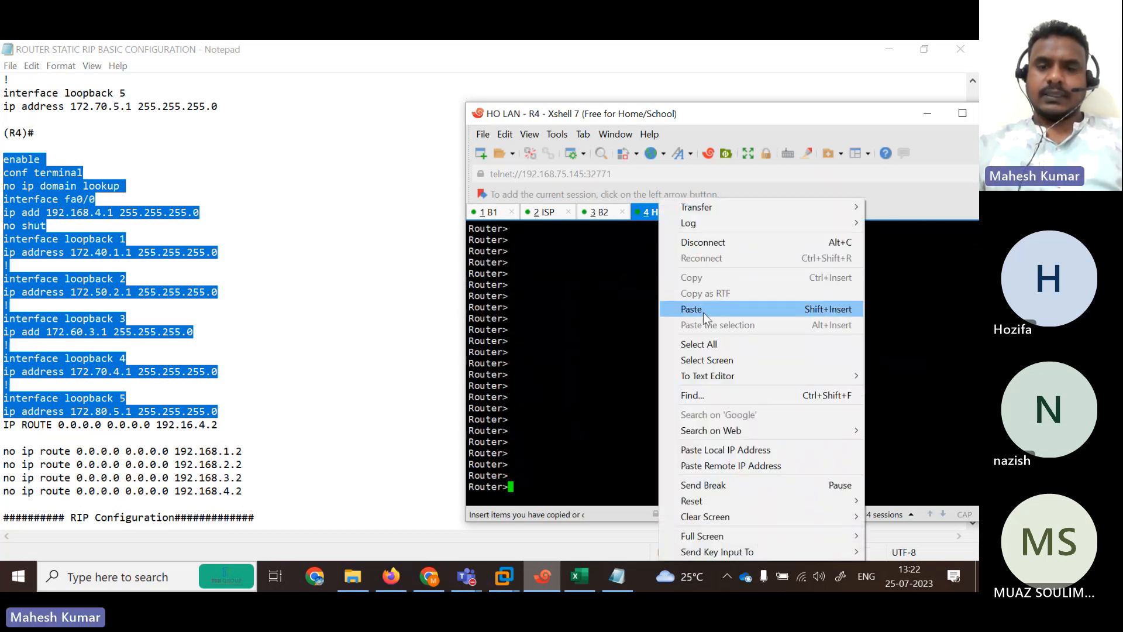
{"action": "left_click", "coordinate": [703, 312]}
{"action": "left_click", "coordinate": [651, 260]}
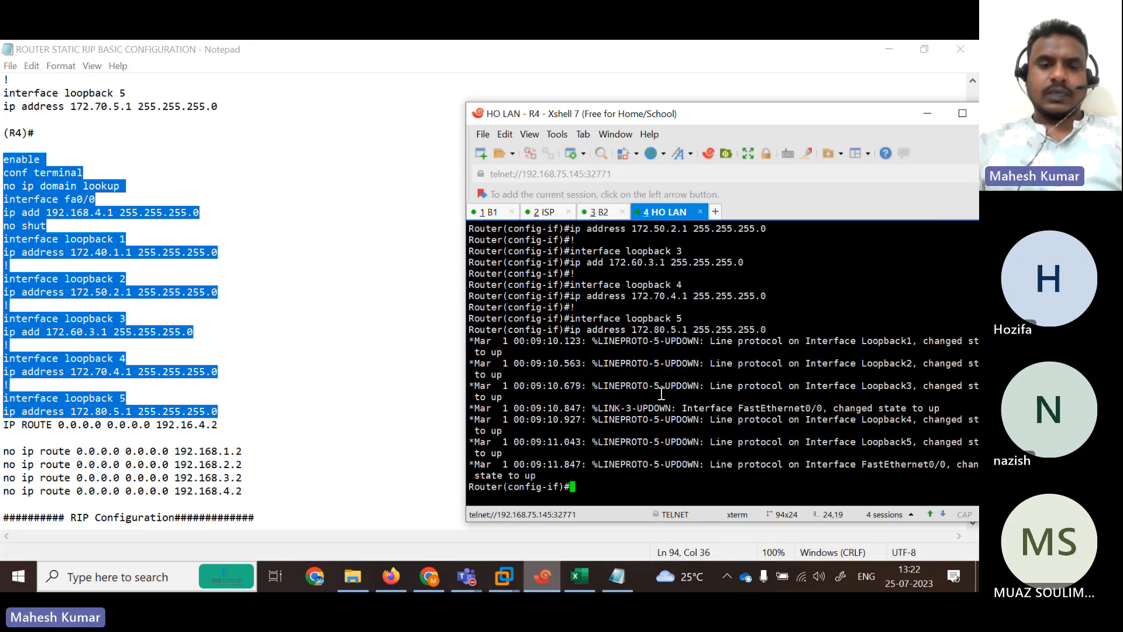
{"action": "key", "text": "Return"}
{"action": "key", "text": "Return"}
{"action": "key", "text": "Return"}
{"action": "key", "text": "Return"}
{"action": "key", "text": "Return"}
{"action": "key", "text": "Return"}
{"action": "key", "text": "Return"}
{"action": "key", "text": "Return"}
{"action": "key", "text": "Return"}
{"action": "key", "text": "Return"}
{"action": "key", "text": "Return"}
{"action": "key", "text": "Return"}
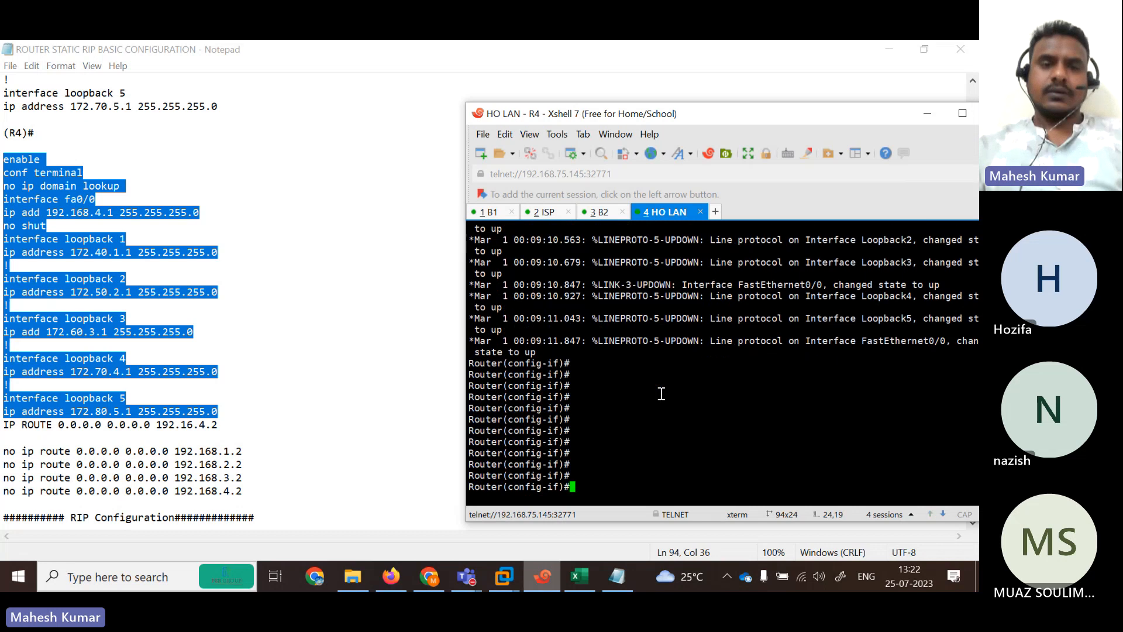
{"action": "left_click", "coordinate": [441, 372]}
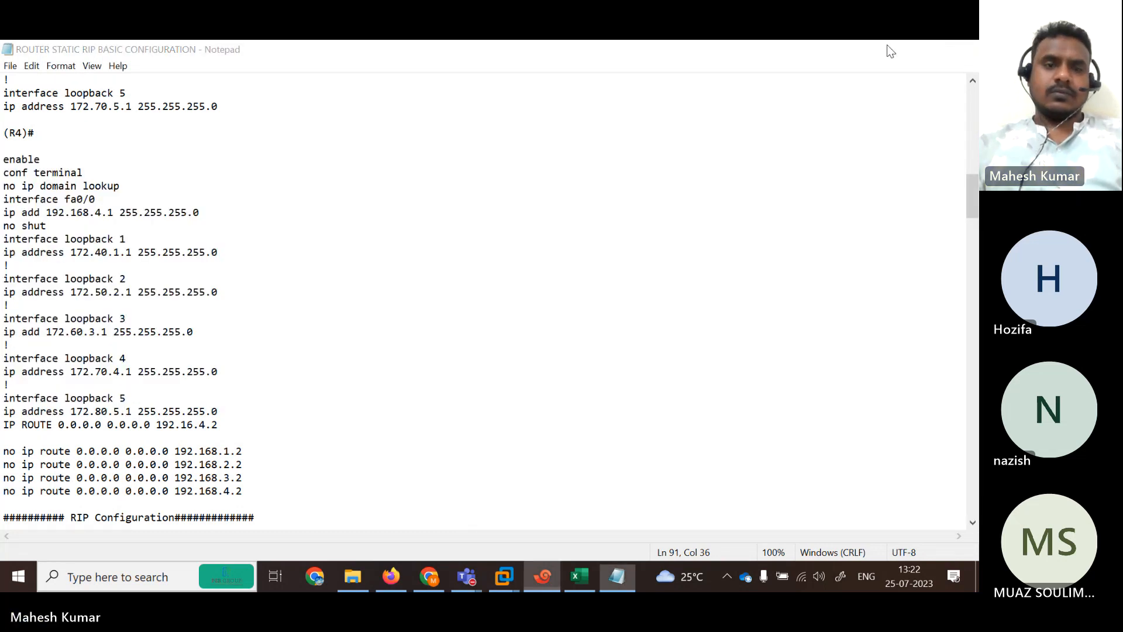
{"action": "left_click", "coordinate": [888, 46]}
Display R1's routing table with 'sh ip route' on the B1 session.
{"action": "left_click", "coordinate": [490, 212]}
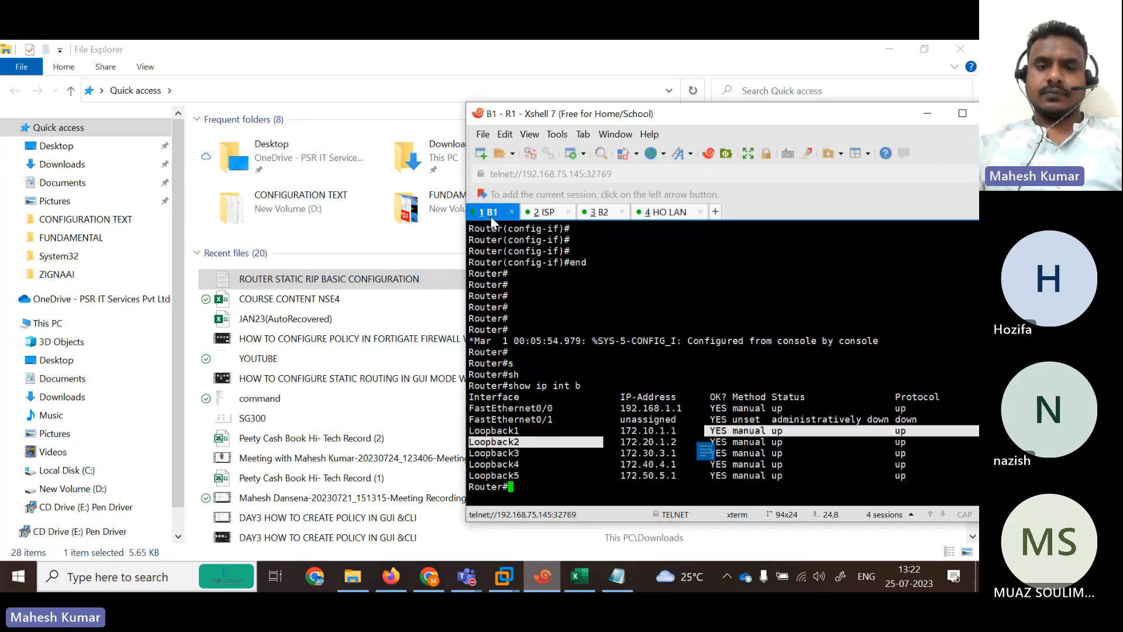
{"action": "key", "text": "Return"}
{"action": "key", "text": "Return"}
{"action": "key", "text": "Return"}
{"action": "type", "text": "sh"}
{"action": "key", "text": "Tab"}
{"action": "type", "text": "ip rou"}
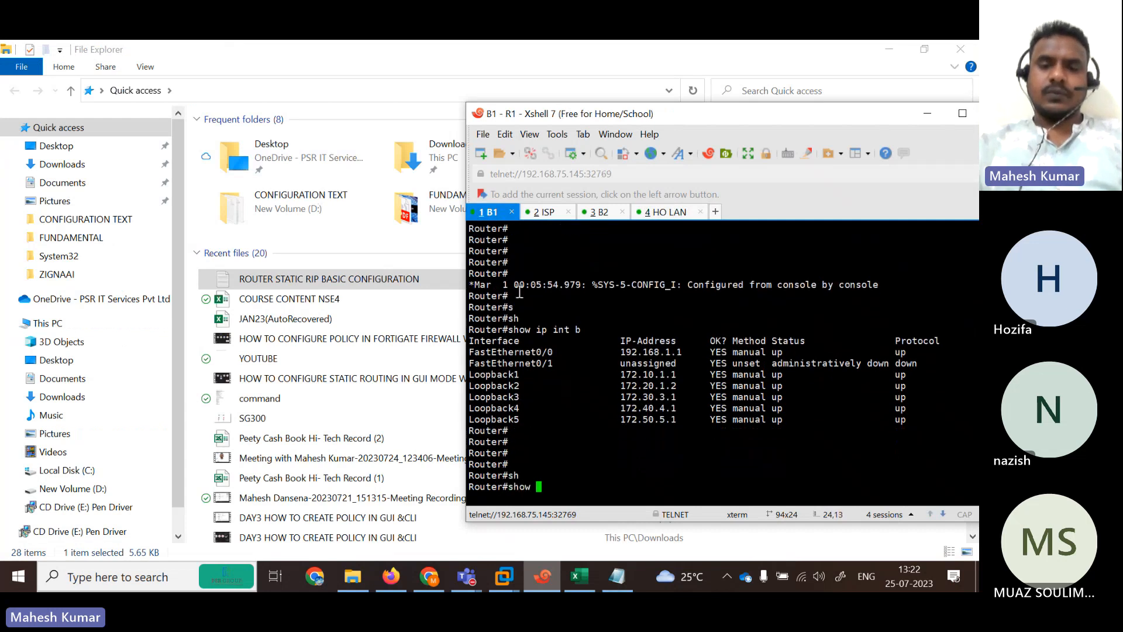
{"action": "key", "text": "Tab"}
{"action": "key", "text": "Return"}
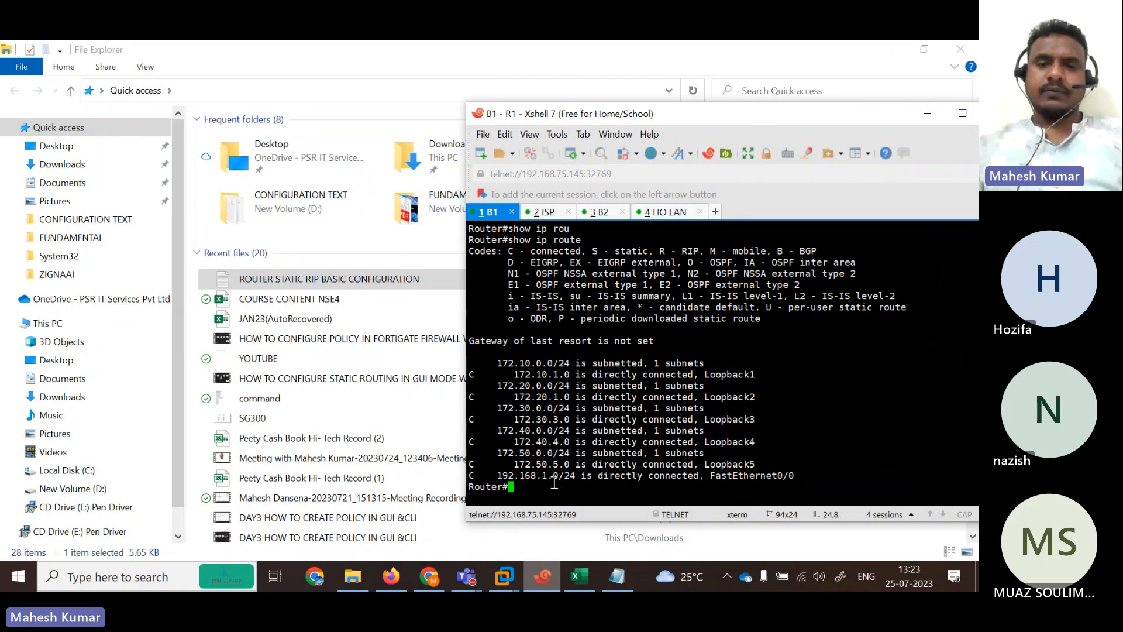
Show the ISP router's routing table with 'do sh ip route', then check the B2 and HO LAN sessions.
{"action": "left_click", "coordinate": [544, 212]}
{"action": "key", "text": "Return"}
{"action": "key", "text": "Return"}
{"action": "key", "text": "Return"}
{"action": "key", "text": "Return"}
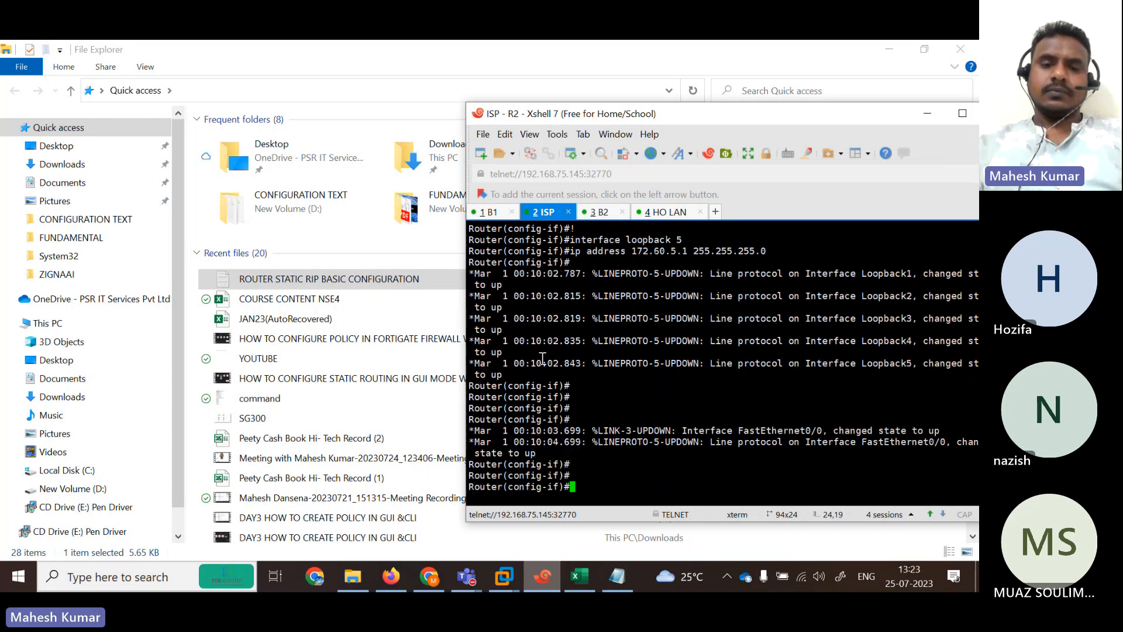
{"action": "type", "text": "do sh ip route"}
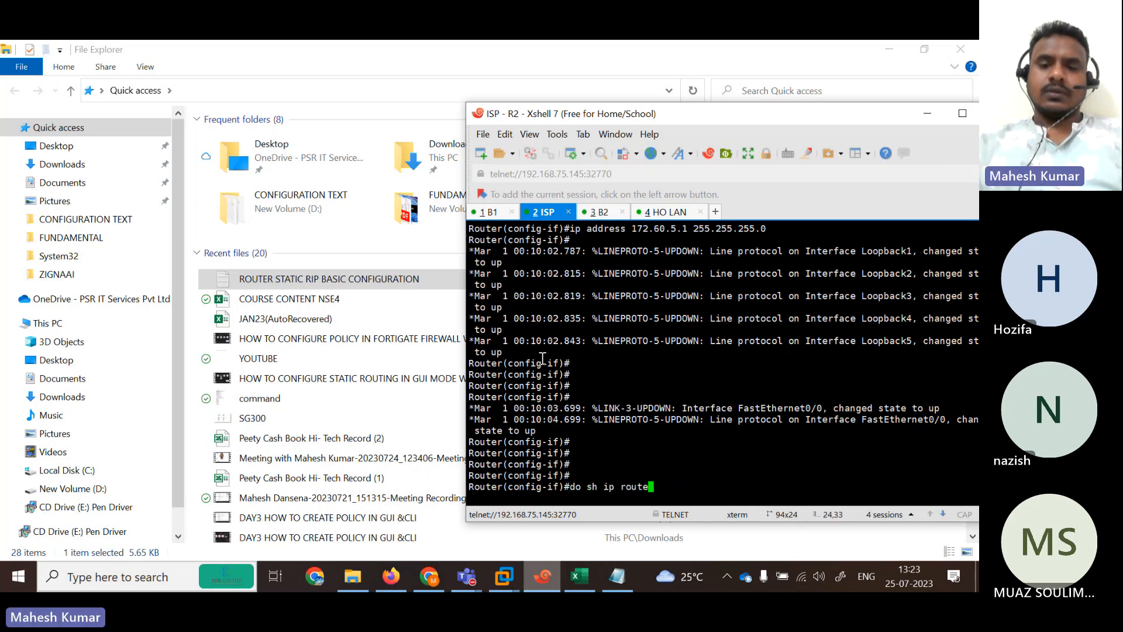
{"action": "key", "text": "Return"}
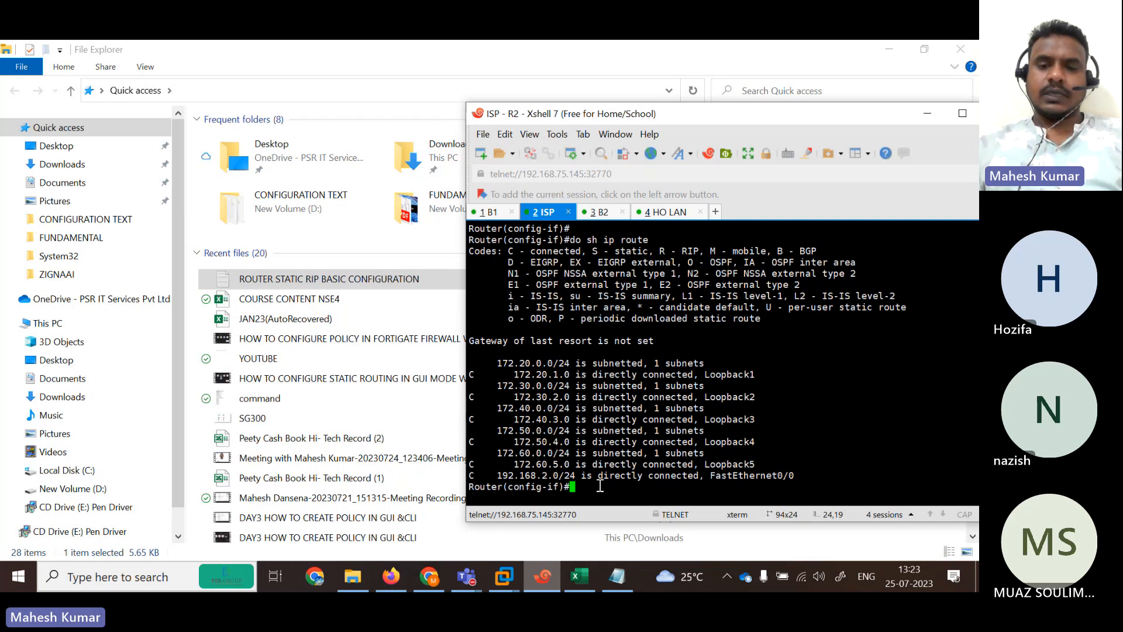
{"action": "key", "text": "Return"}
{"action": "key", "text": "Return"}
{"action": "key", "text": "Return"}
{"action": "key", "text": "Return"}
{"action": "key", "text": "Return"}
{"action": "key", "text": "Return"}
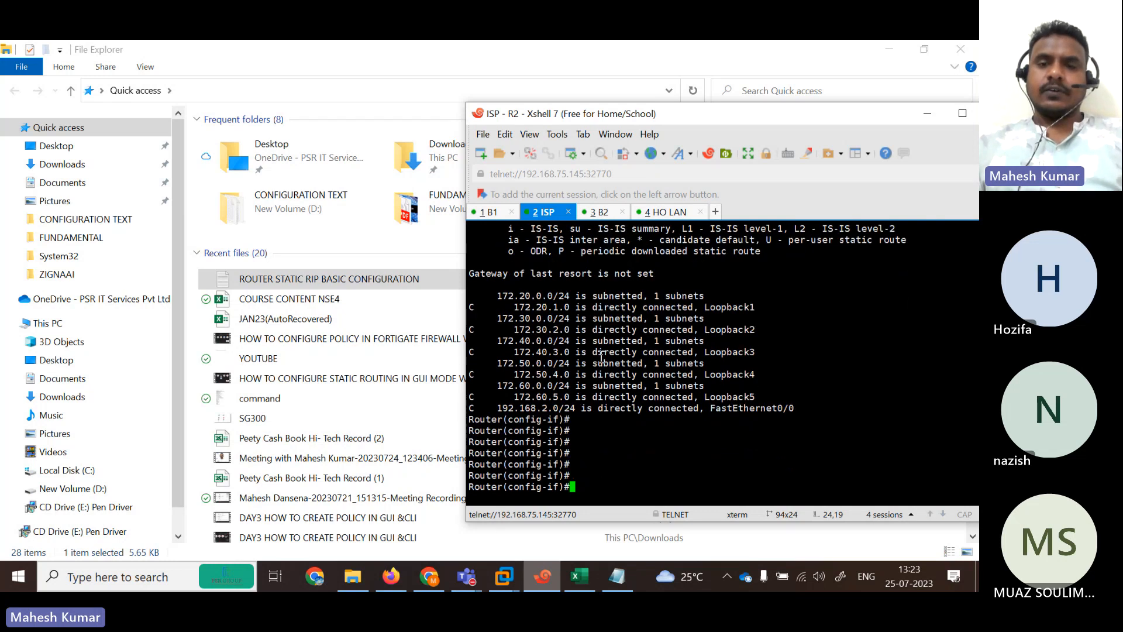
{"action": "left_click", "coordinate": [601, 212]}
{"action": "left_click", "coordinate": [670, 212]}
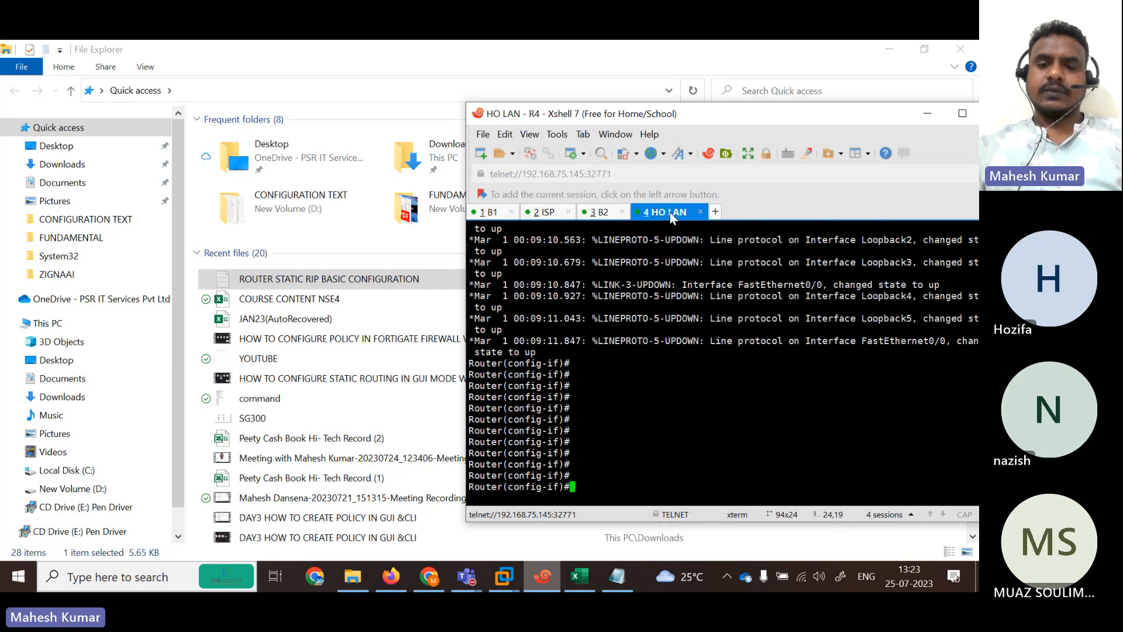
{"action": "left_click", "coordinate": [602, 213]}
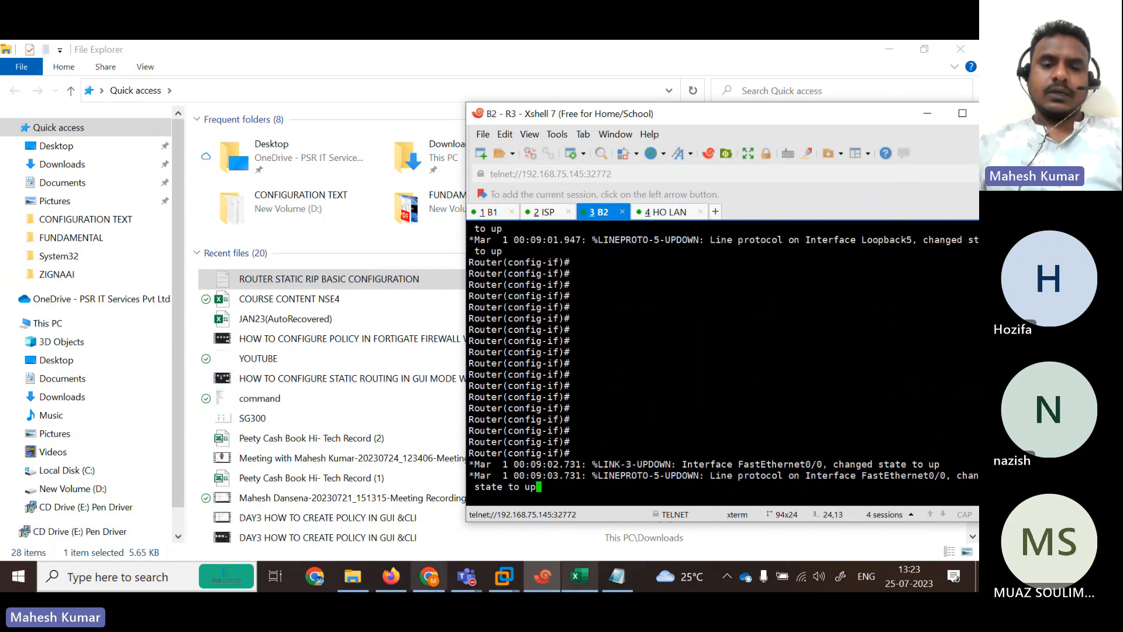
Open a console session to the Fortinet node and rename it FGHO.
{"action": "left_click", "coordinate": [396, 576]}
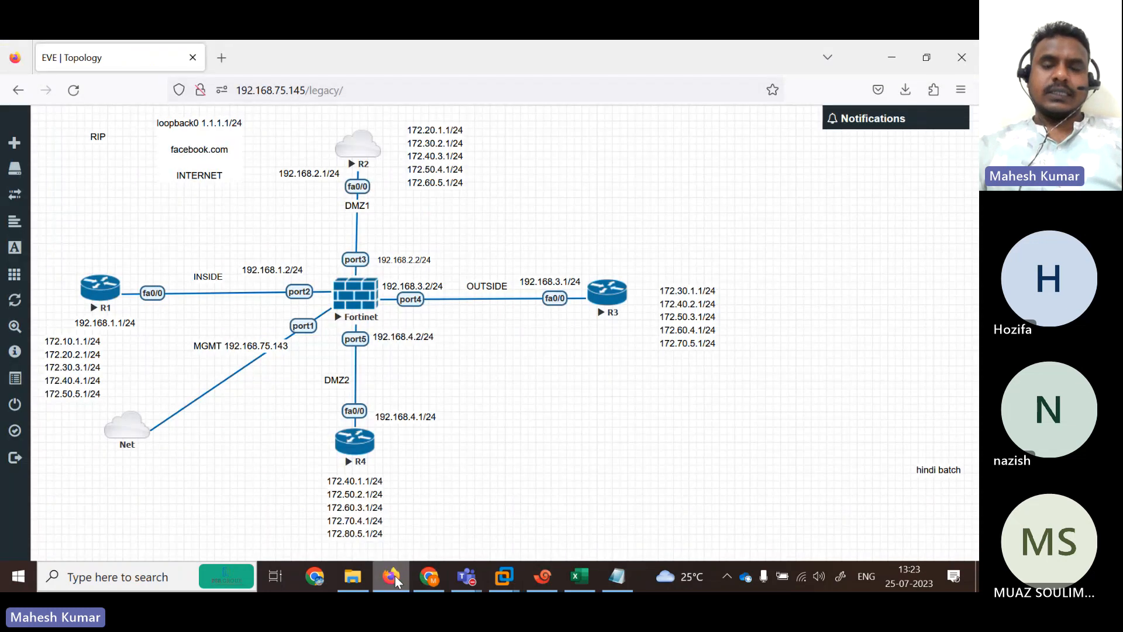
{"action": "left_click", "coordinate": [353, 308]}
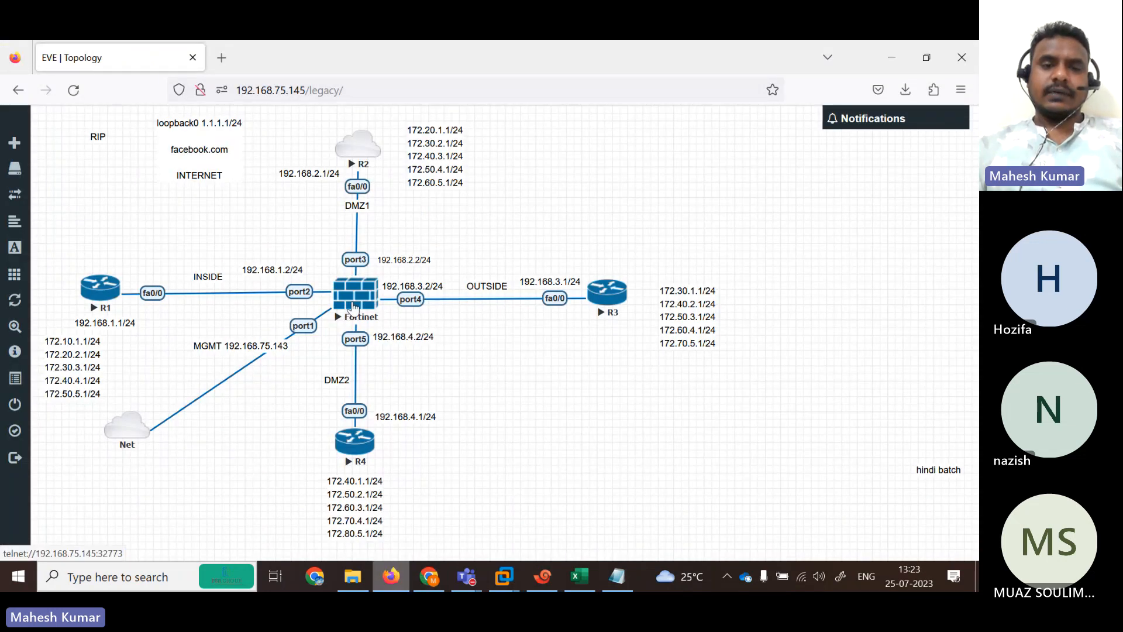
{"action": "right_click", "coordinate": [771, 216]}
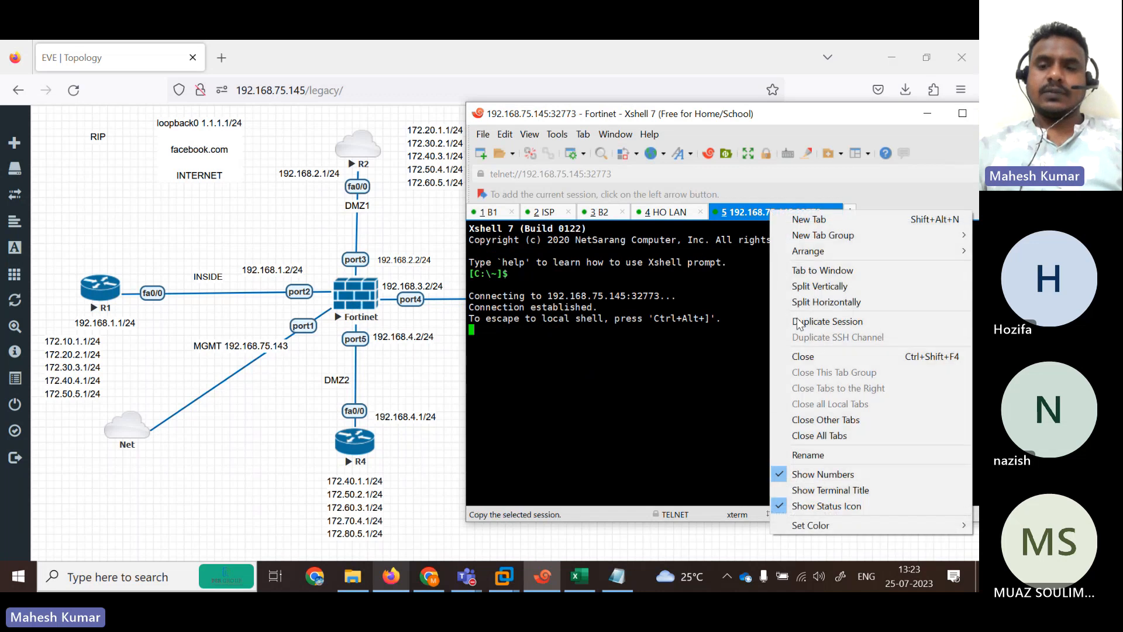
{"action": "left_click", "coordinate": [809, 451]}
{"action": "type", "text": "FGHO"}
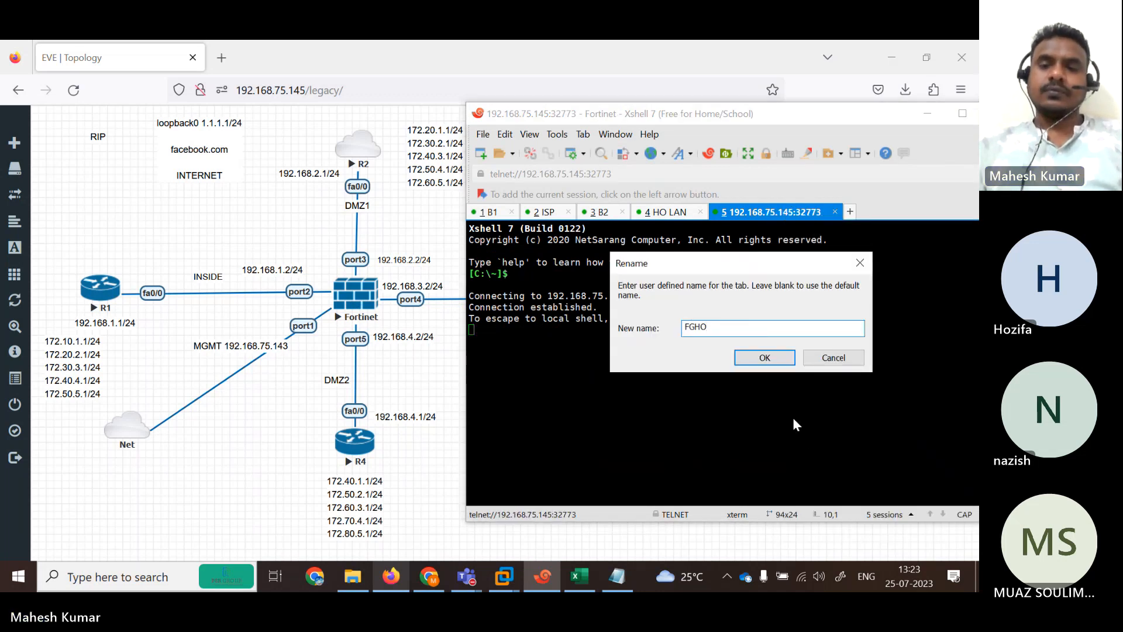
{"action": "left_click", "coordinate": [765, 357]}
Log in as admin, set the new password, and list interfaces with 'show system interface'.
{"action": "key", "text": "Return"}
{"action": "key", "text": "Return"}
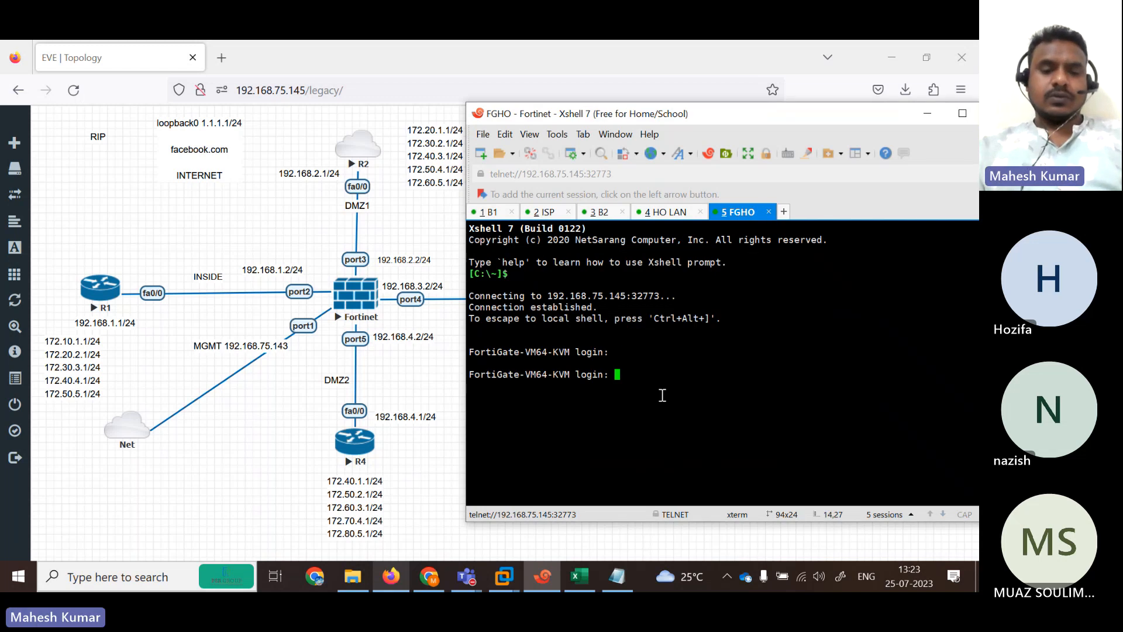
{"action": "type", "text": "admin"}
{"action": "key", "text": "Return"}
{"action": "key", "text": "Return"}
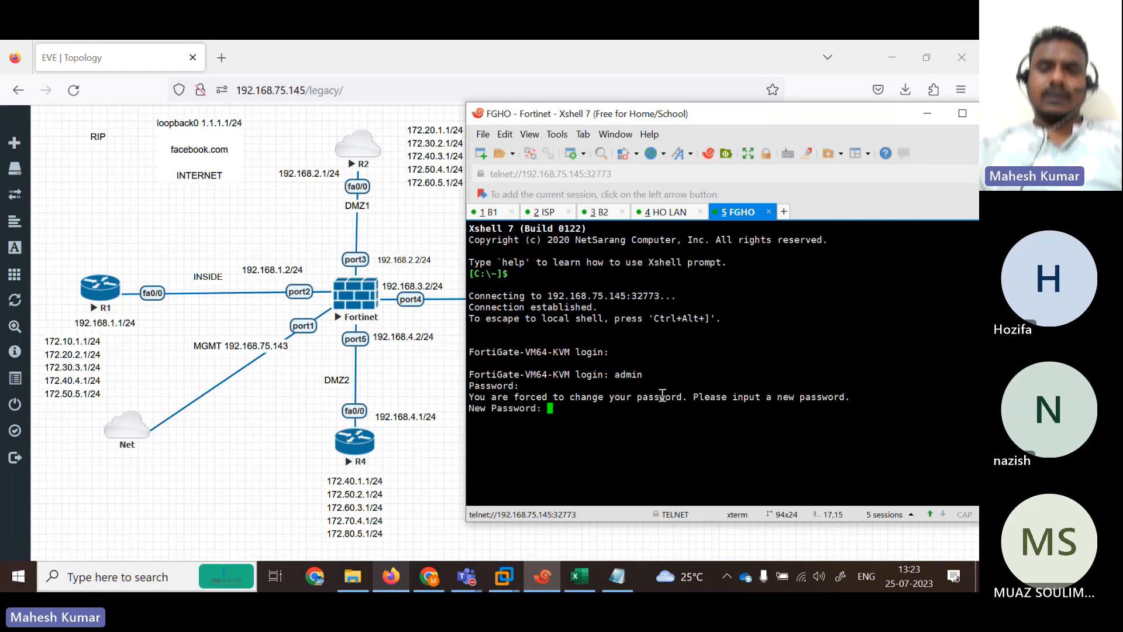
{"action": "key", "text": "Return"}
{"action": "key", "text": "Return"}
{"action": "type", "text": "show "}
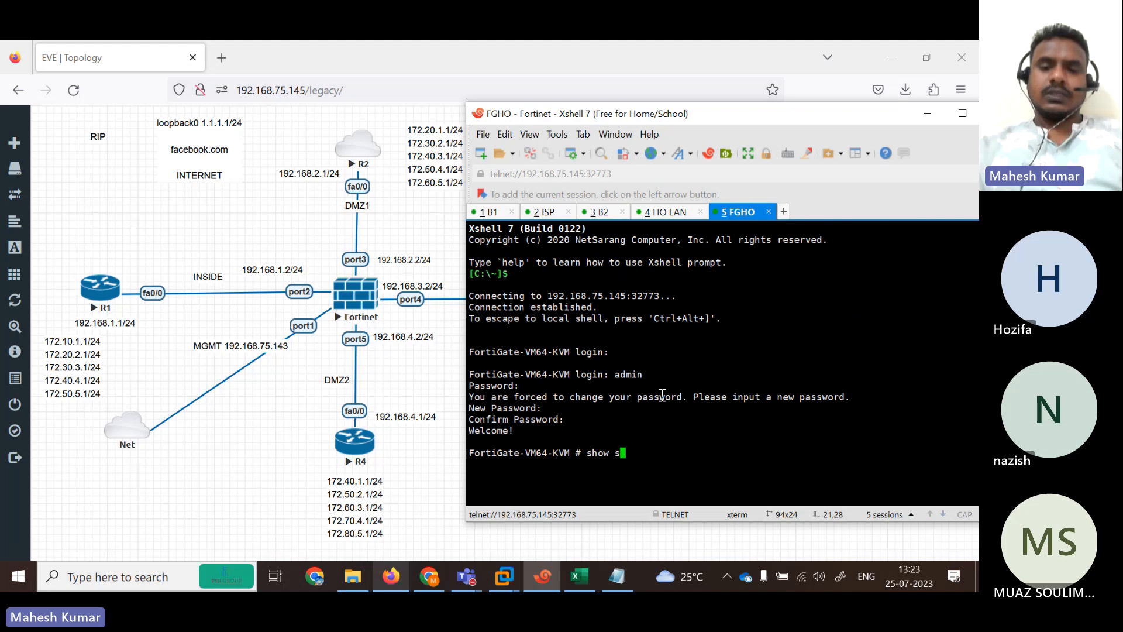
{"action": "type", "text": "system interface"}
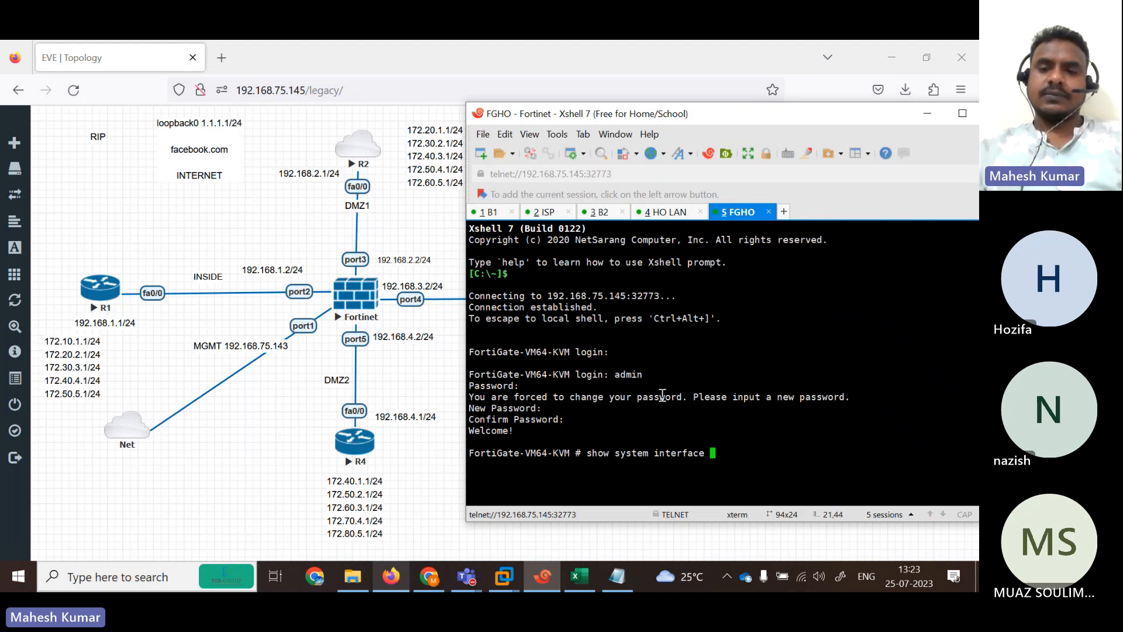
{"action": "key", "text": "Return"}
{"action": "key", "text": "Up"}
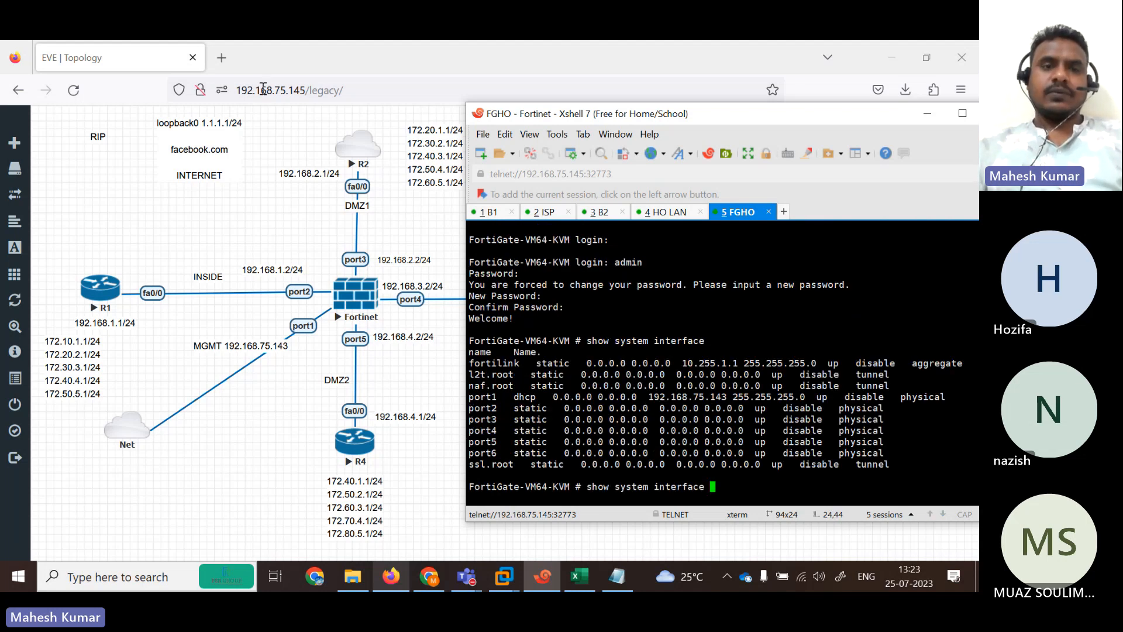
{"action": "left_click", "coordinate": [226, 60]}
Sign in to the FortiGate GUI at 192.168.75.143 as admin, skipping setup and release notes.
{"action": "type", "text": "192.168.75.128"}
{"action": "key", "text": "Right"}
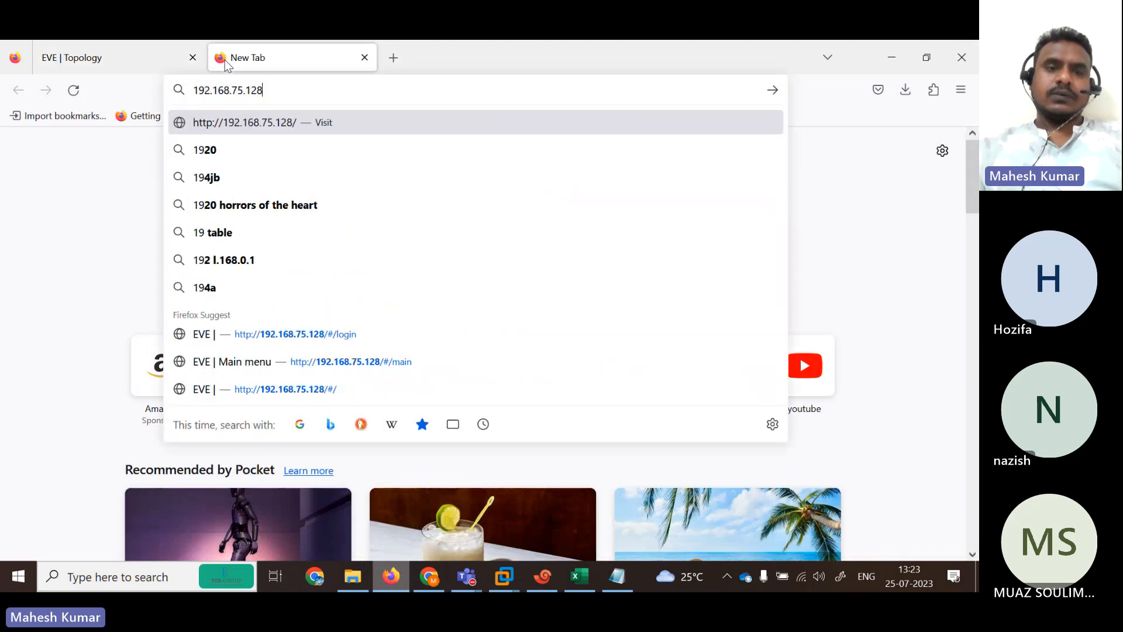
{"action": "key", "text": "BackSpace"}
{"action": "key", "text": "BackSpace"}
{"action": "type", "text": "43/"}
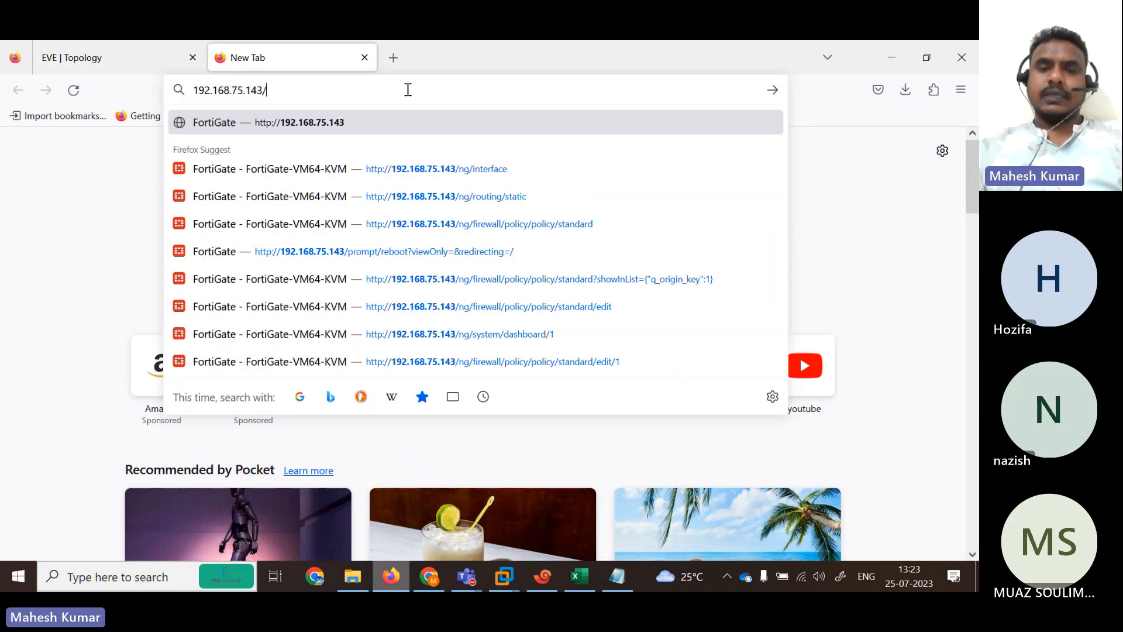
{"action": "key", "text": "Return"}
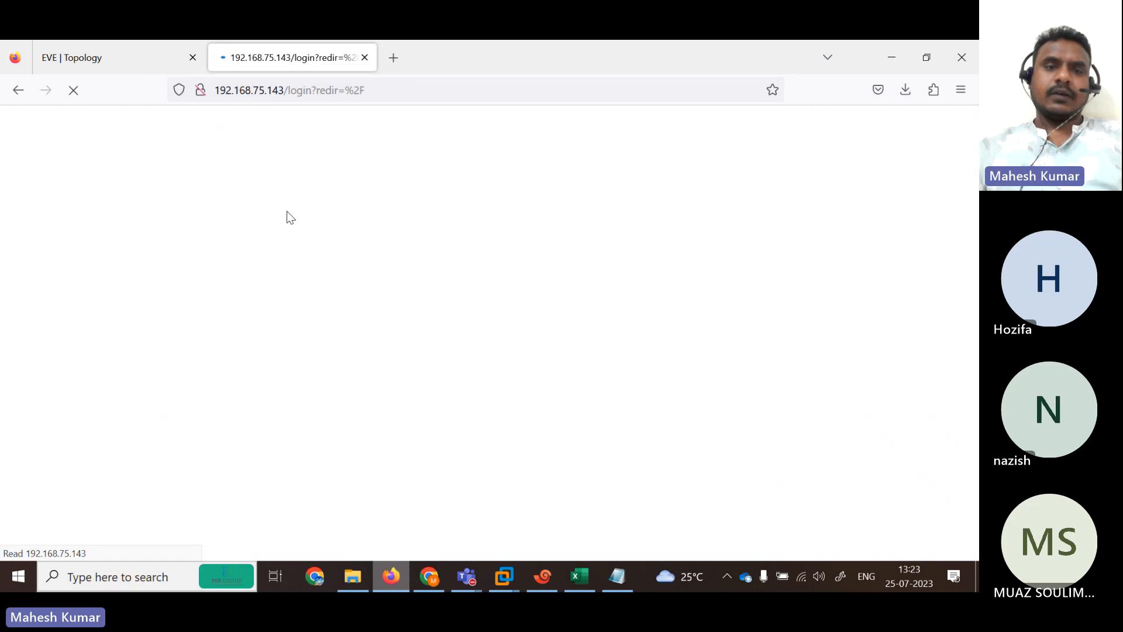
{"action": "type", "text": "admin"}
{"action": "key", "text": "Tab"}
{"action": "type", "text": "1234"}
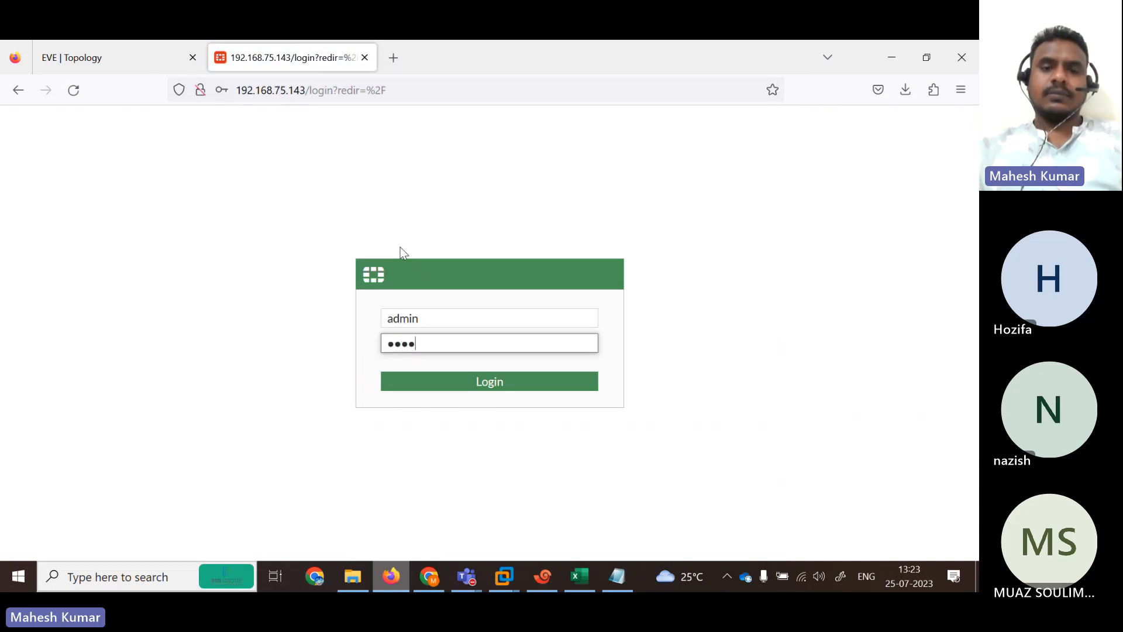
{"action": "key", "text": "Return"}
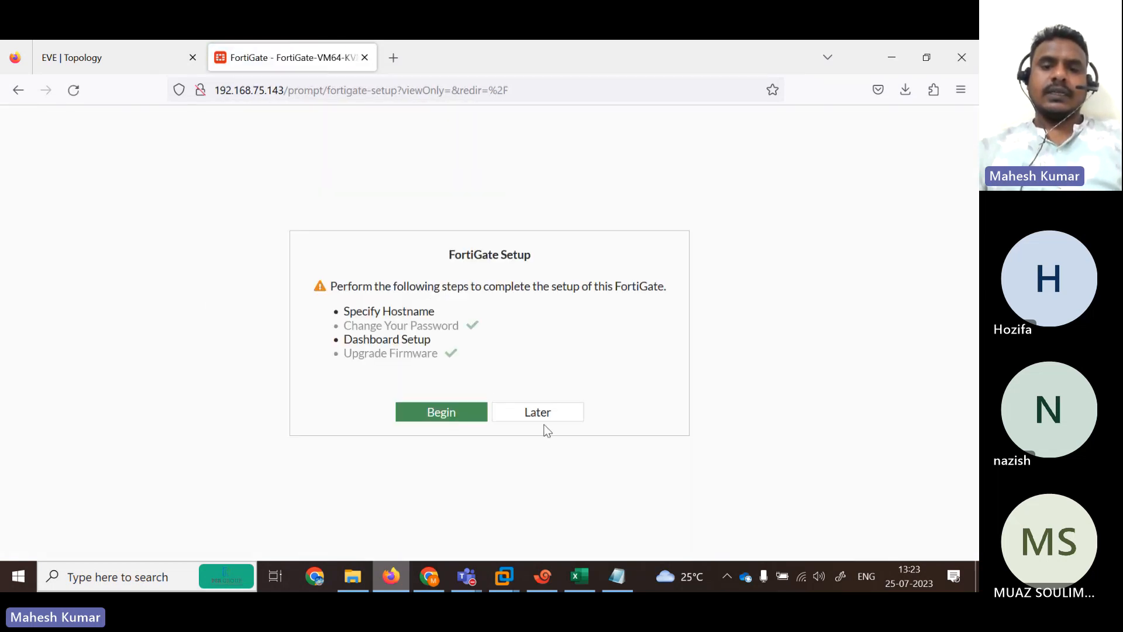
{"action": "left_click", "coordinate": [545, 416]}
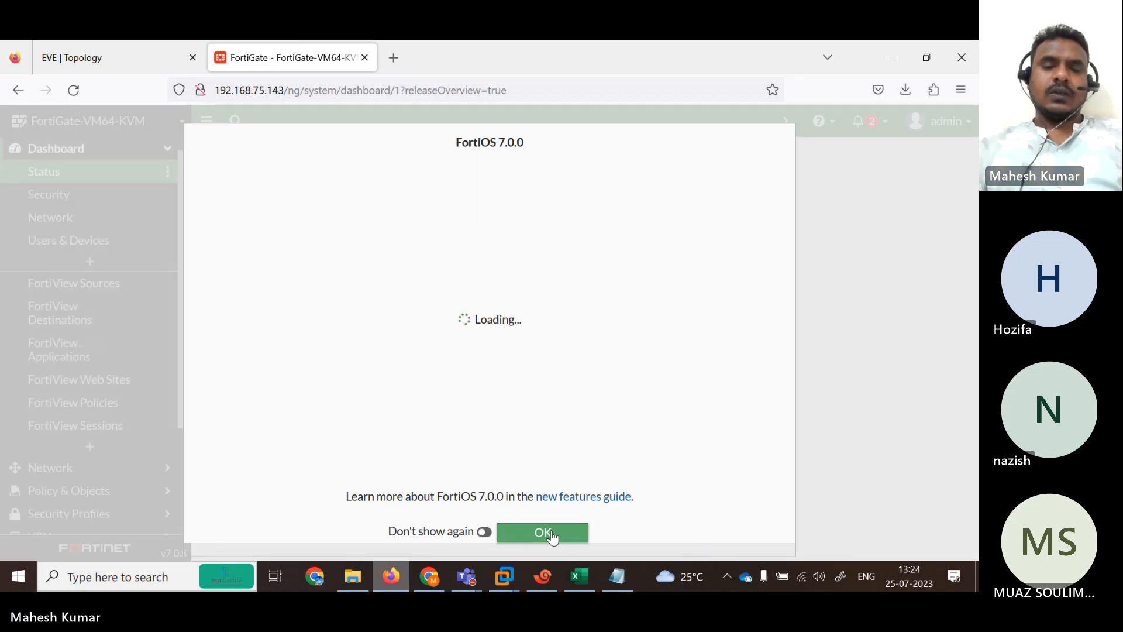
{"action": "left_click", "coordinate": [550, 533]}
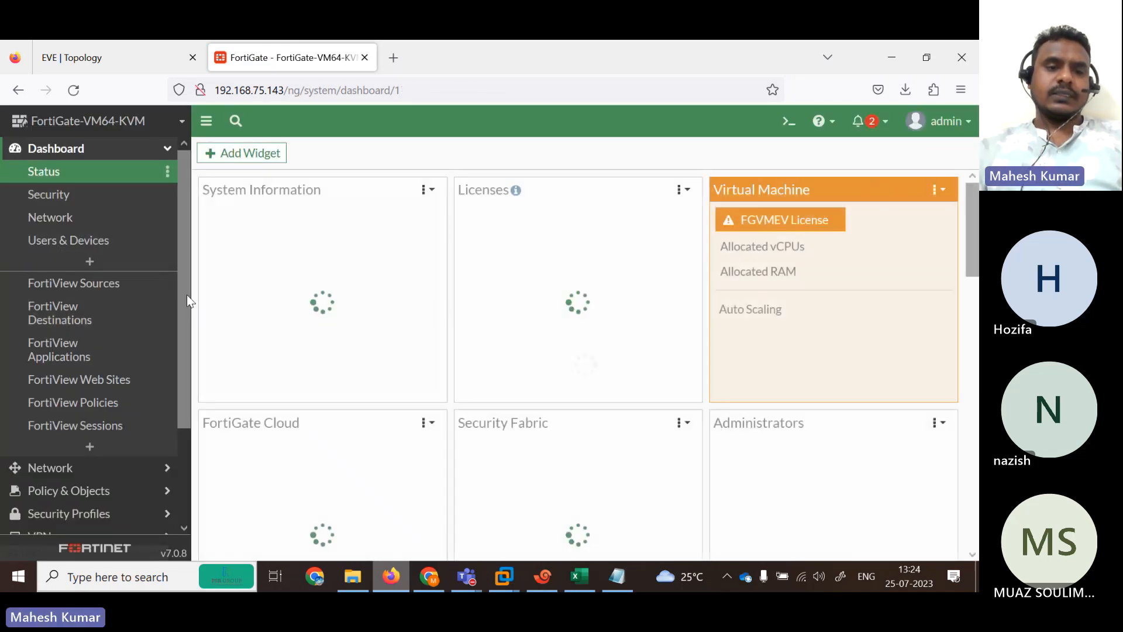
Open the Network > Interfaces page.
{"action": "left_click_drag", "start_coordinate": [187, 294], "coordinate": [175, 375]}
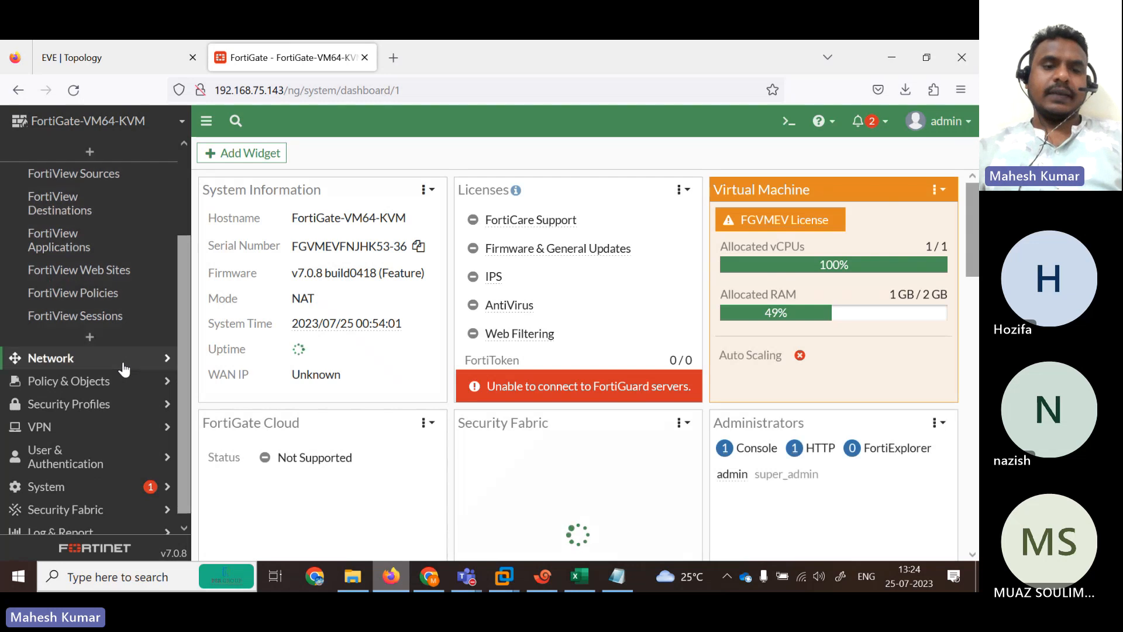
{"action": "left_click", "coordinate": [127, 359]}
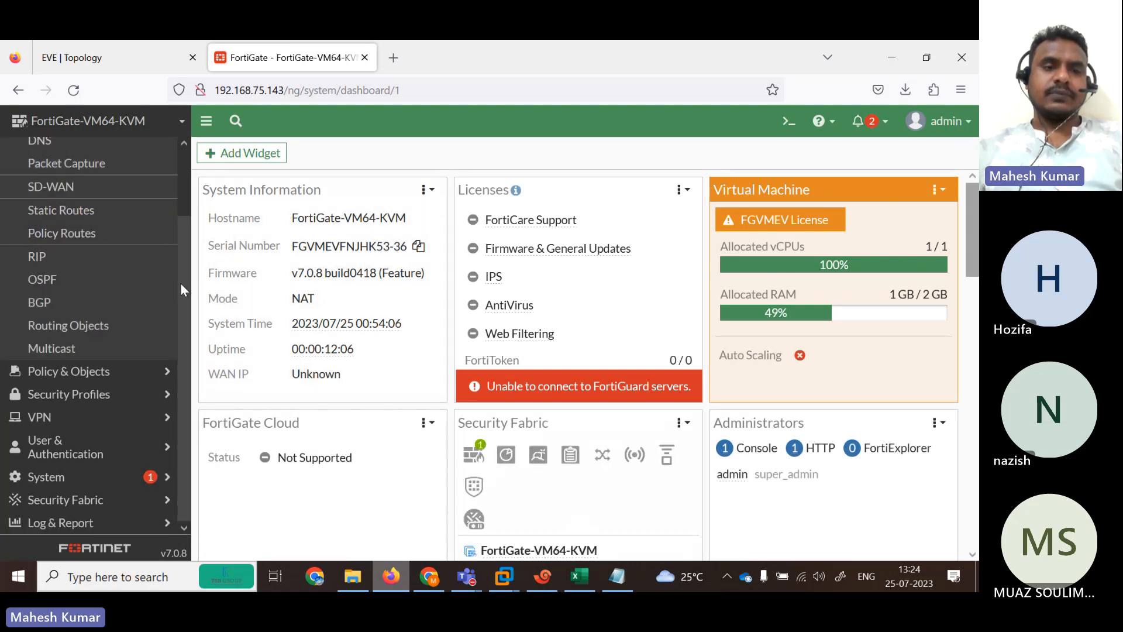
{"action": "left_click_drag", "start_coordinate": [180, 283], "coordinate": [171, 202]}
{"action": "left_click", "coordinate": [70, 195]}
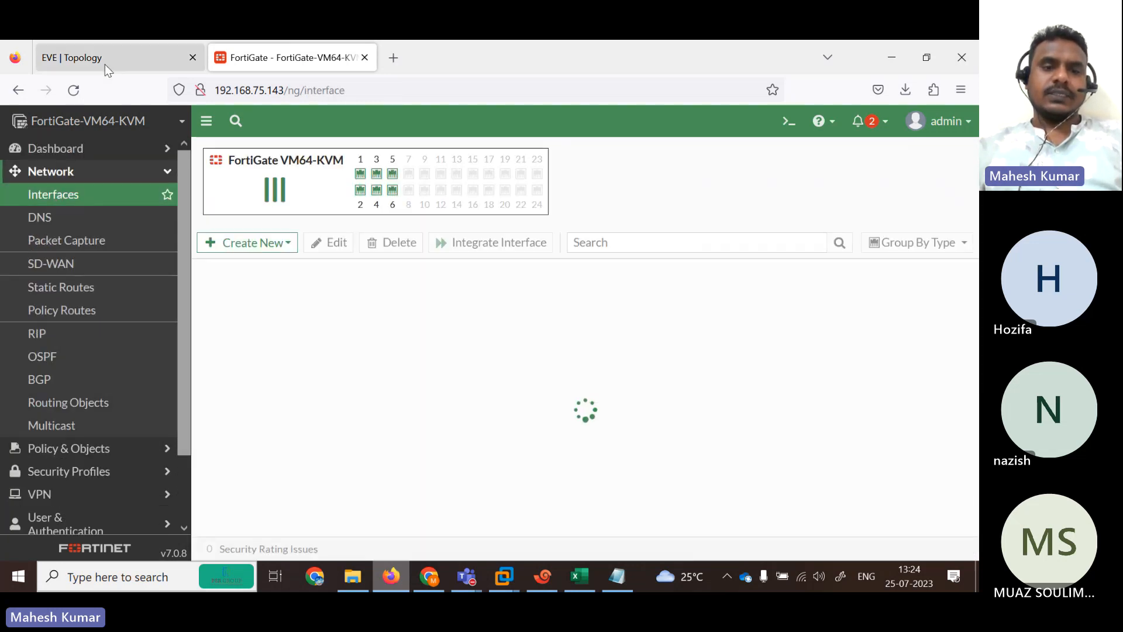
Set port1 to Manual addressing and save, confirming the management interface change.
{"action": "left_click", "coordinate": [104, 64]}
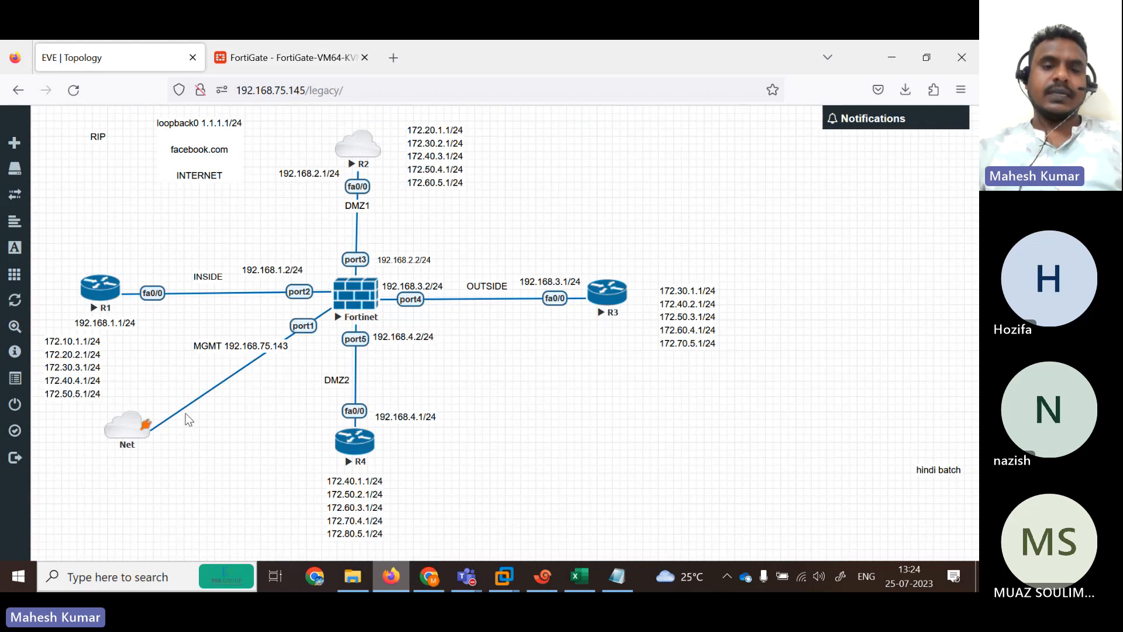
{"action": "left_click", "coordinate": [297, 46]}
{"action": "double_click", "coordinate": [307, 416]}
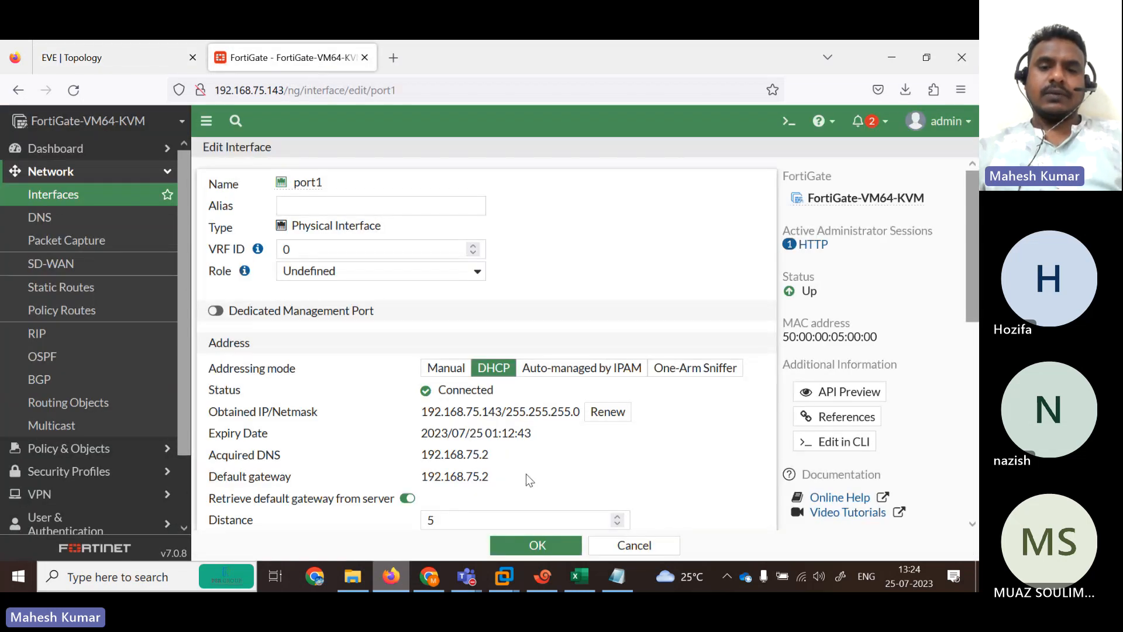
{"action": "left_click", "coordinate": [442, 368]}
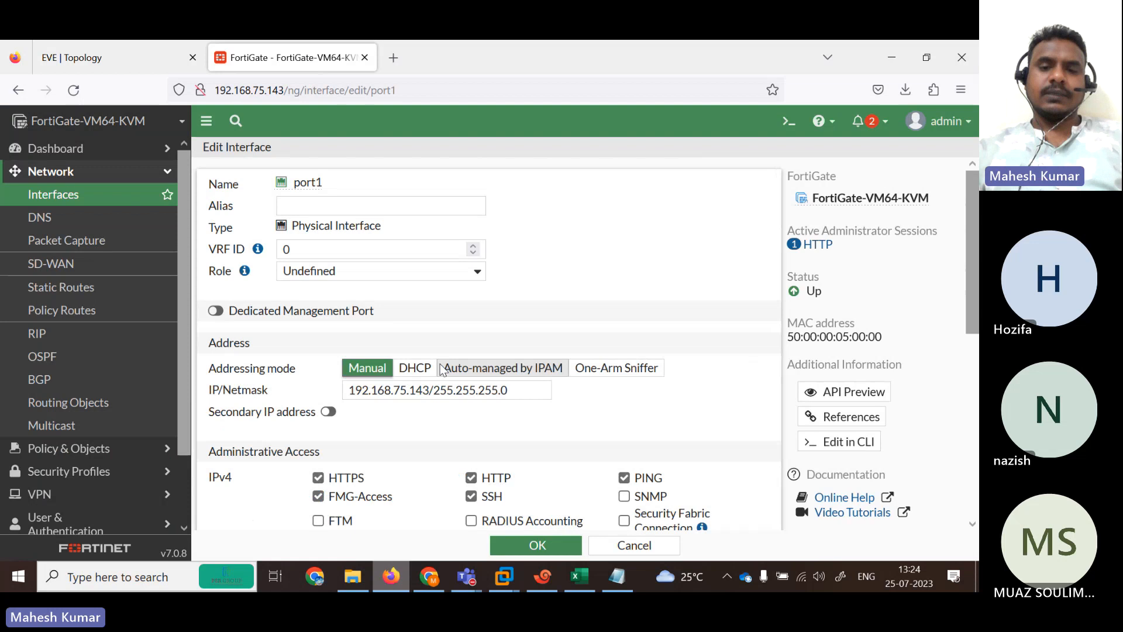
{"action": "left_click", "coordinate": [525, 545]}
{"action": "left_click", "coordinate": [743, 545]}
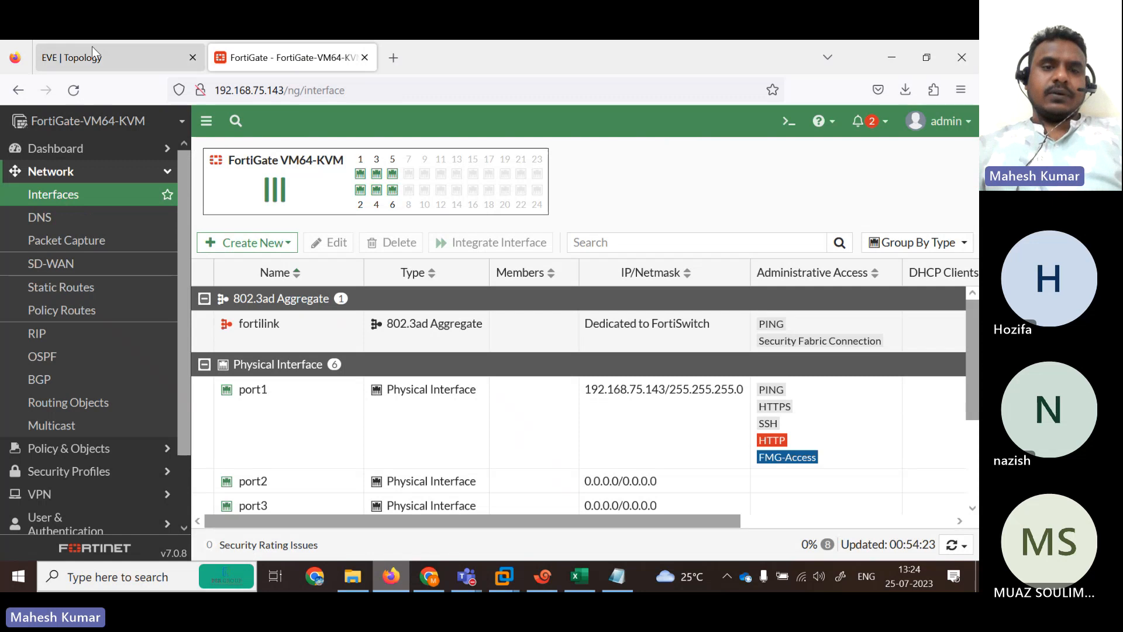
Review ports 2–6 in the interface list, then return to the EVE topology diagram.
{"action": "left_click", "coordinate": [92, 46]}
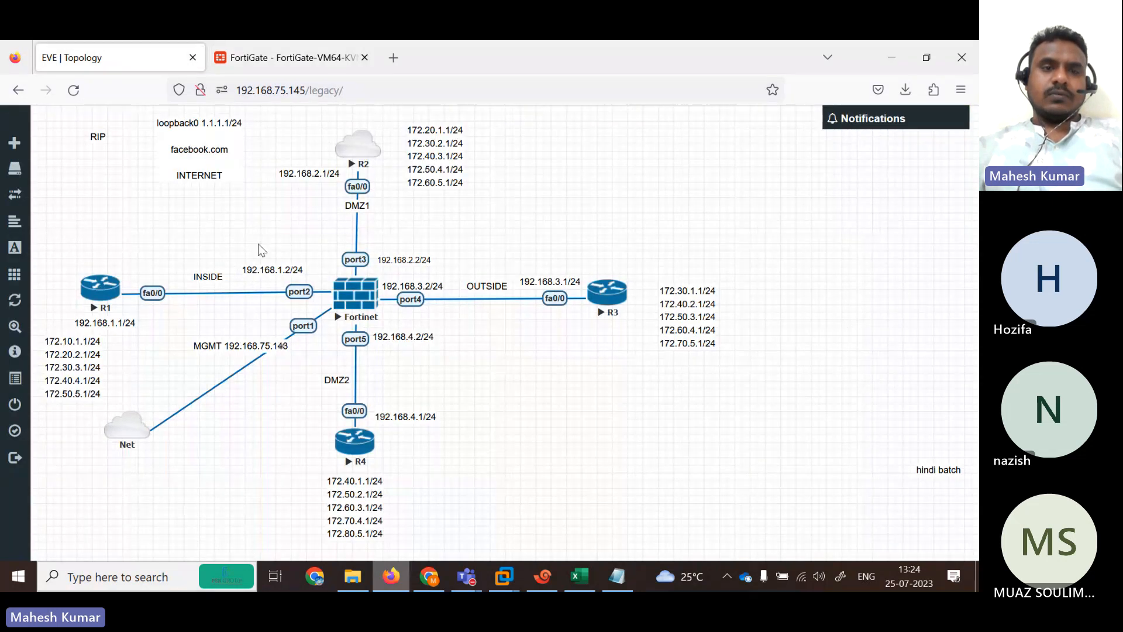
{"action": "left_click", "coordinate": [274, 56]}
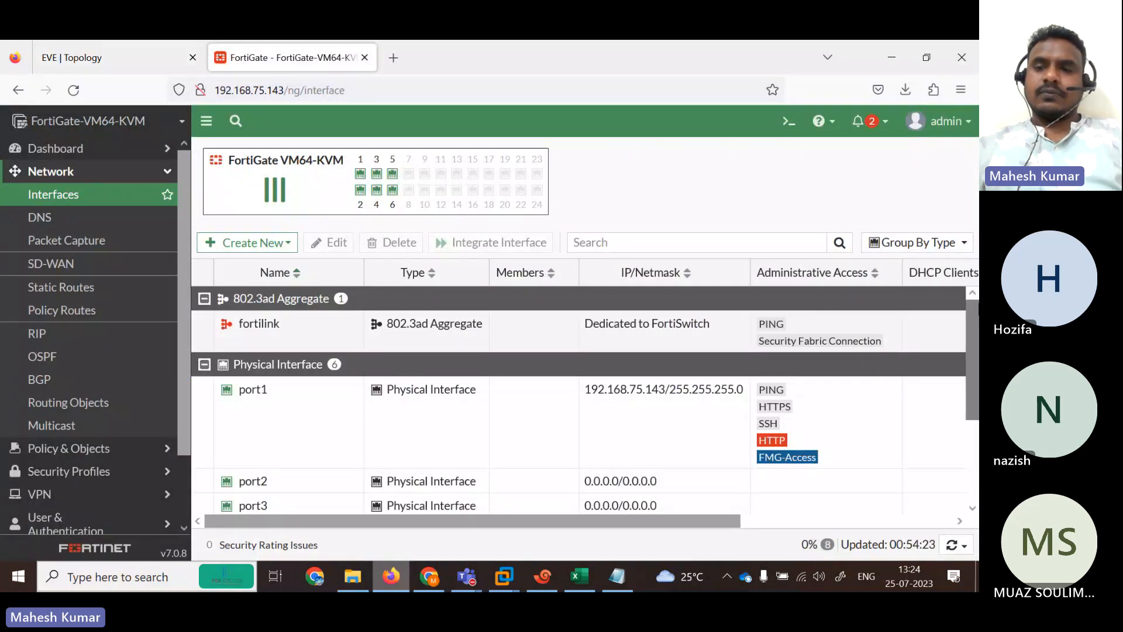
{"action": "scroll", "coordinate": [974, 334], "scroll_direction": "down", "scroll_amount": 3}
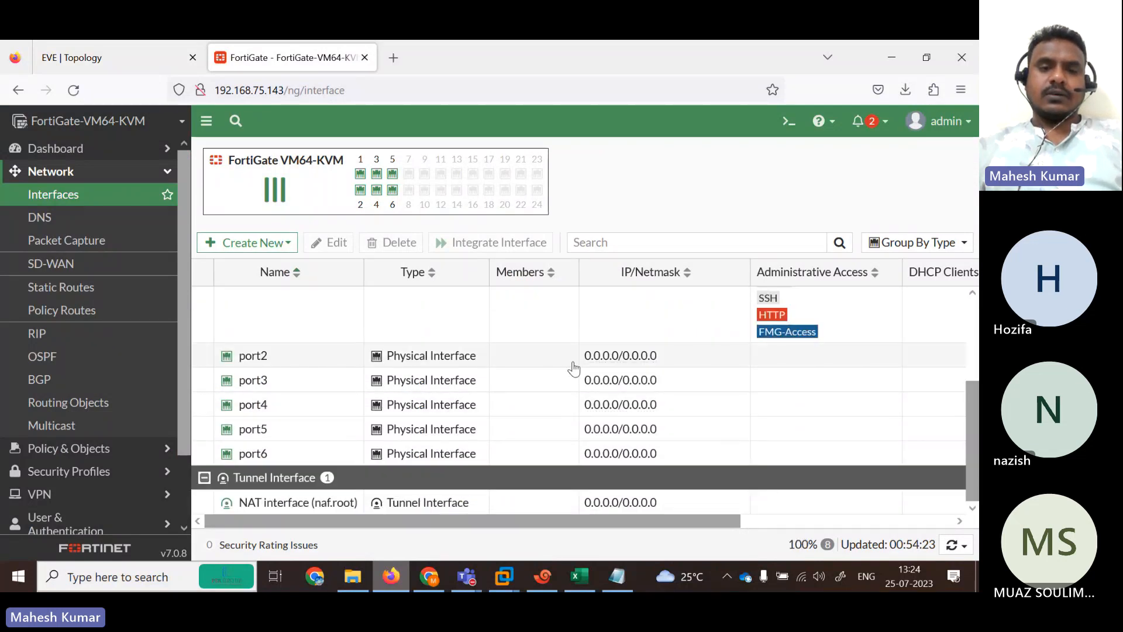
{"action": "left_click", "coordinate": [119, 61]}
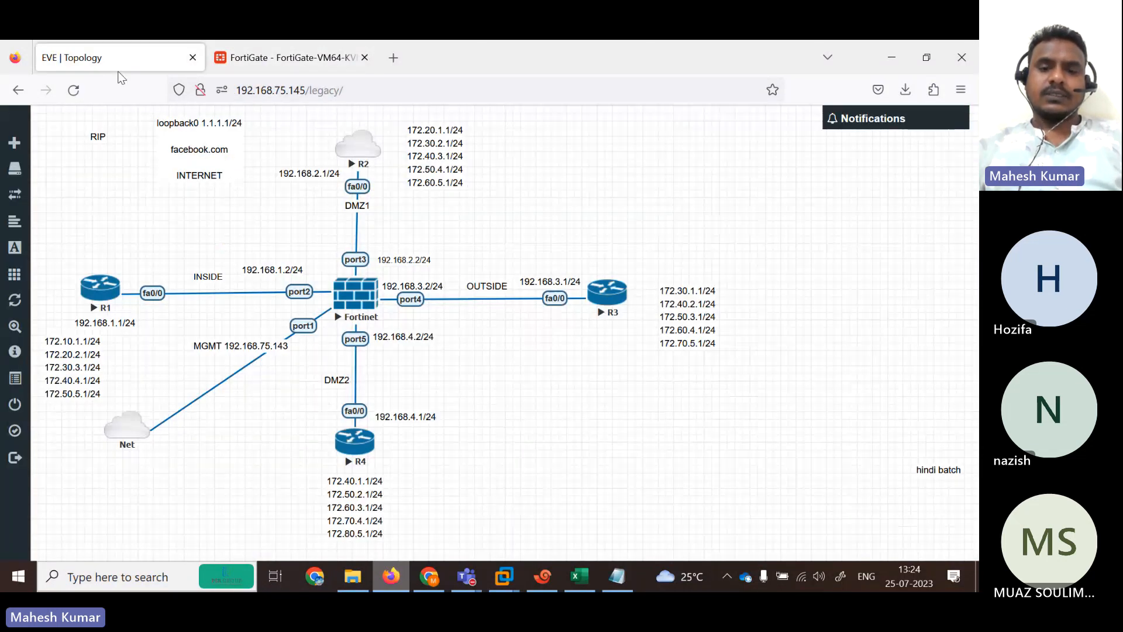
Under config system interface, make port2 static at 192.168.1.2/24 with ping allowed.
{"action": "left_click", "coordinate": [542, 577]}
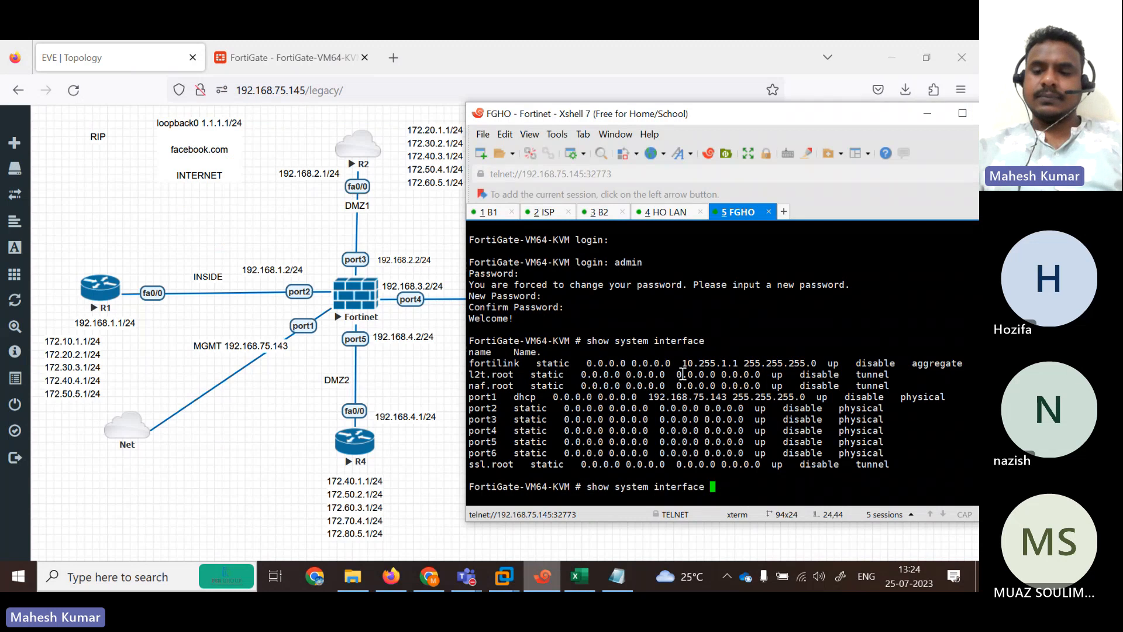
{"action": "key", "text": "BackSpace"}
{"action": "key", "text": "BackSpace"}
{"action": "key", "text": "BackSpace"}
{"action": "key", "text": "BackSpace"}
{"action": "key", "text": "BackSpace"}
{"action": "key", "text": "BackSpace"}
{"action": "key", "text": "BackSpace"}
{"action": "key", "text": "BackSpace"}
{"action": "key", "text": "BackSpace"}
{"action": "key", "text": "BackSpace"}
{"action": "key", "text": "BackSpace"}
{"action": "key", "text": "BackSpace"}
{"action": "key", "text": "BackSpace"}
{"action": "key", "text": "BackSpace"}
{"action": "key", "text": "BackSpace"}
{"action": "key", "text": "BackSpace"}
{"action": "key", "text": "BackSpace"}
{"action": "key", "text": "BackSpace"}
{"action": "key", "text": "BackSpace"}
{"action": "key", "text": "BackSpace"}
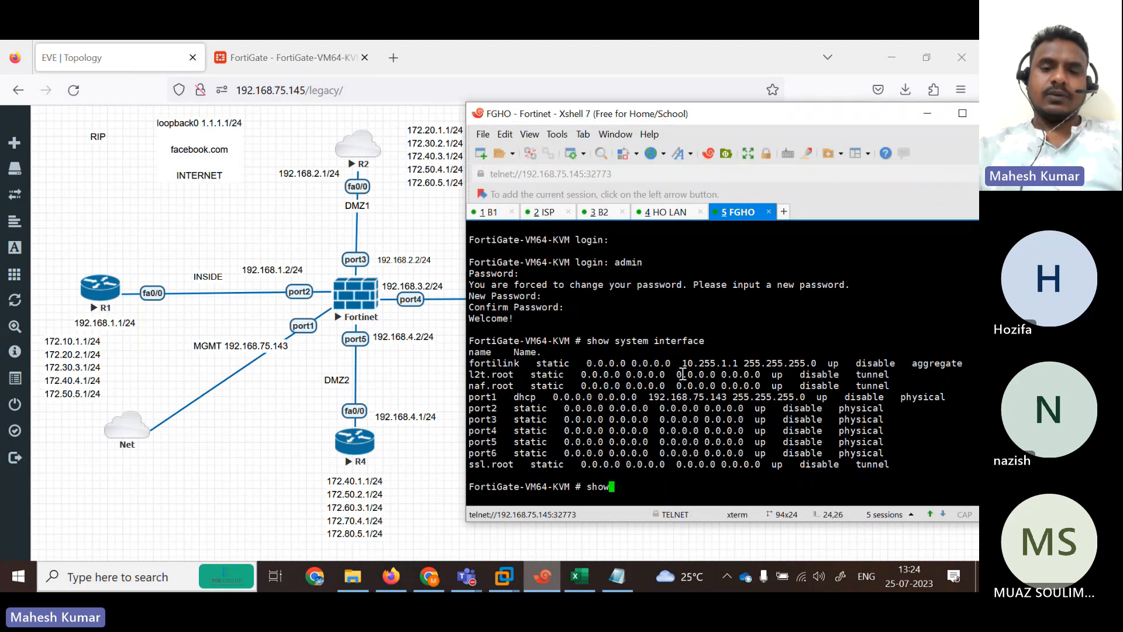
{"action": "type", "text": "config system interface"}
{"action": "key", "text": "Return"}
{"action": "type", "text": "edit port2"}
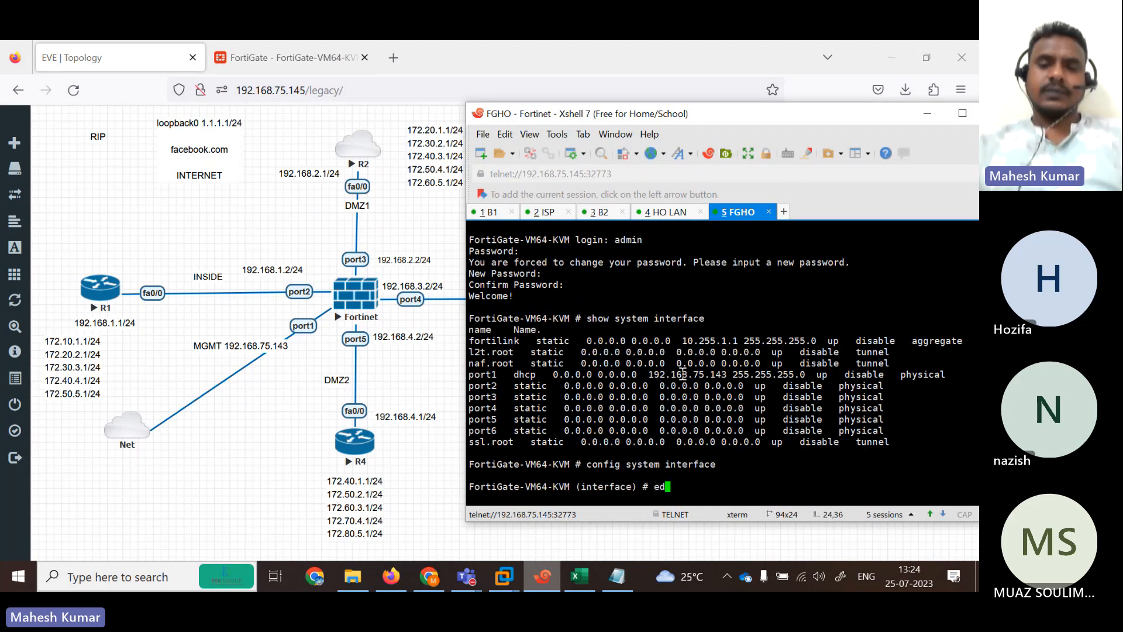
{"action": "key", "text": "Return"}
{"action": "key", "text": "Return"}
{"action": "type", "text": "se"}
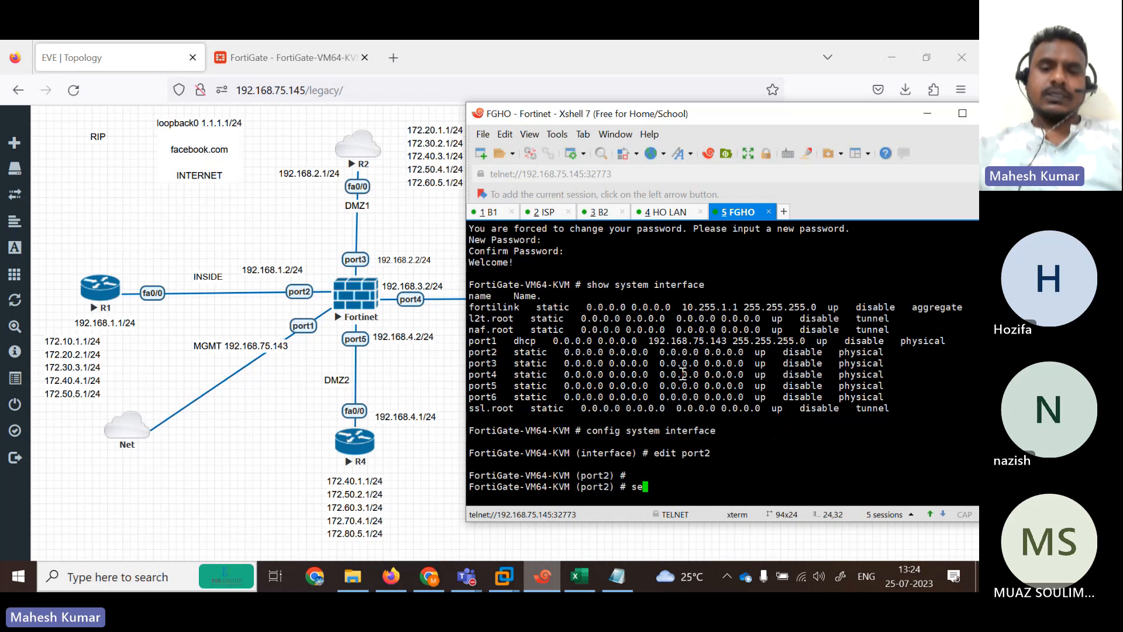
{"action": "type", "text": "t mode static"}
{"action": "key", "text": "Return"}
{"action": "key", "text": "Return"}
{"action": "key", "text": "Return"}
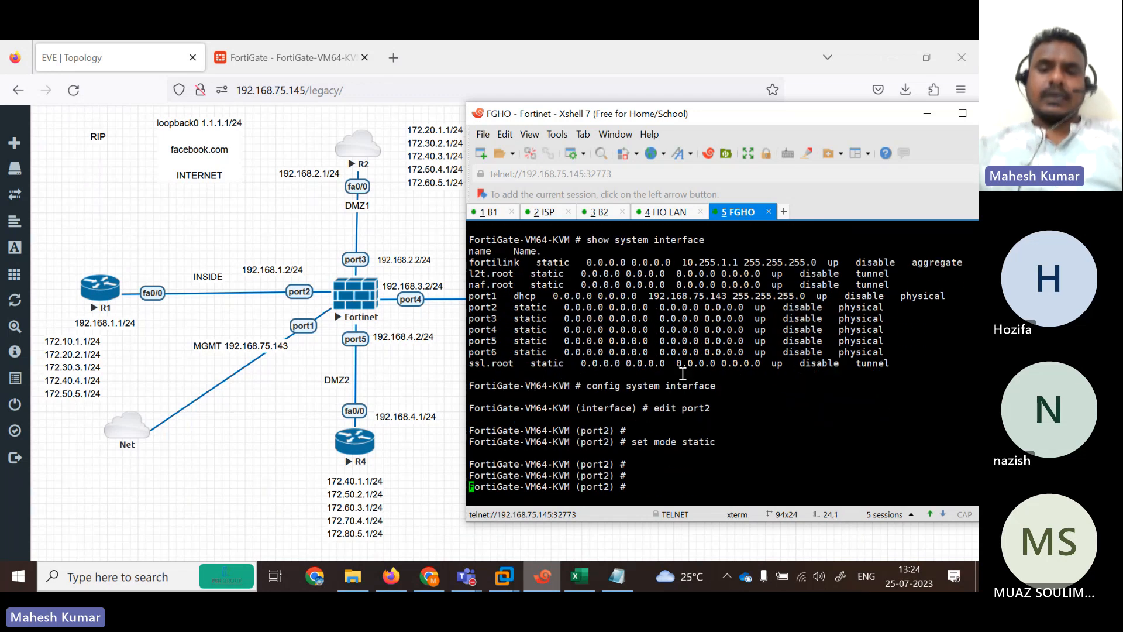
{"action": "type", "text": "set ip 192.1"}
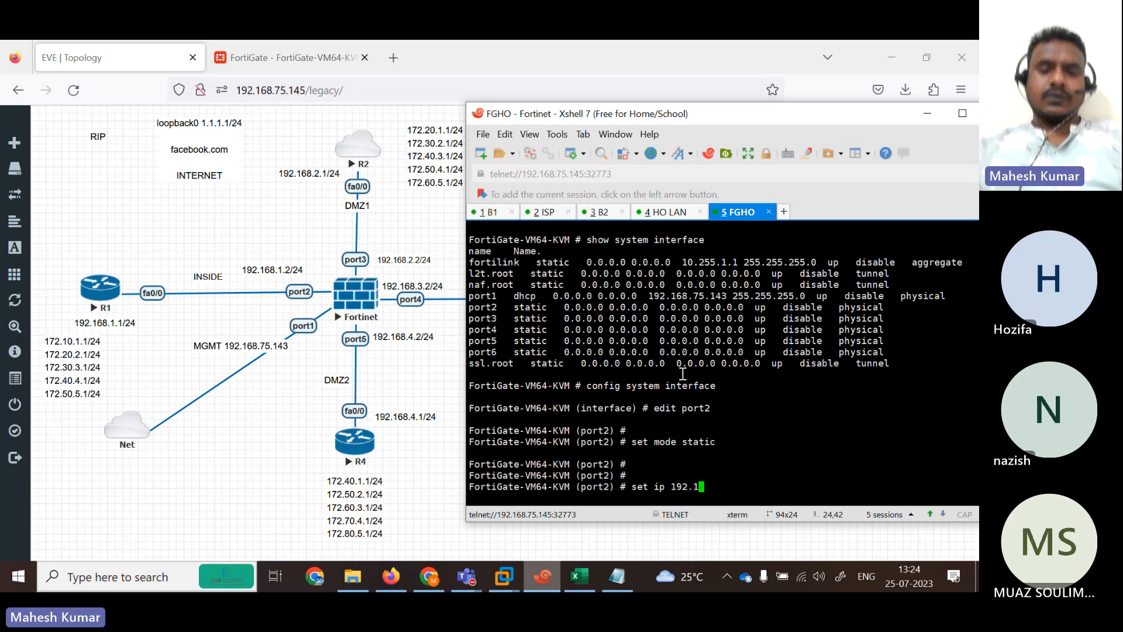
{"action": "type", "text": "68.1.2"}
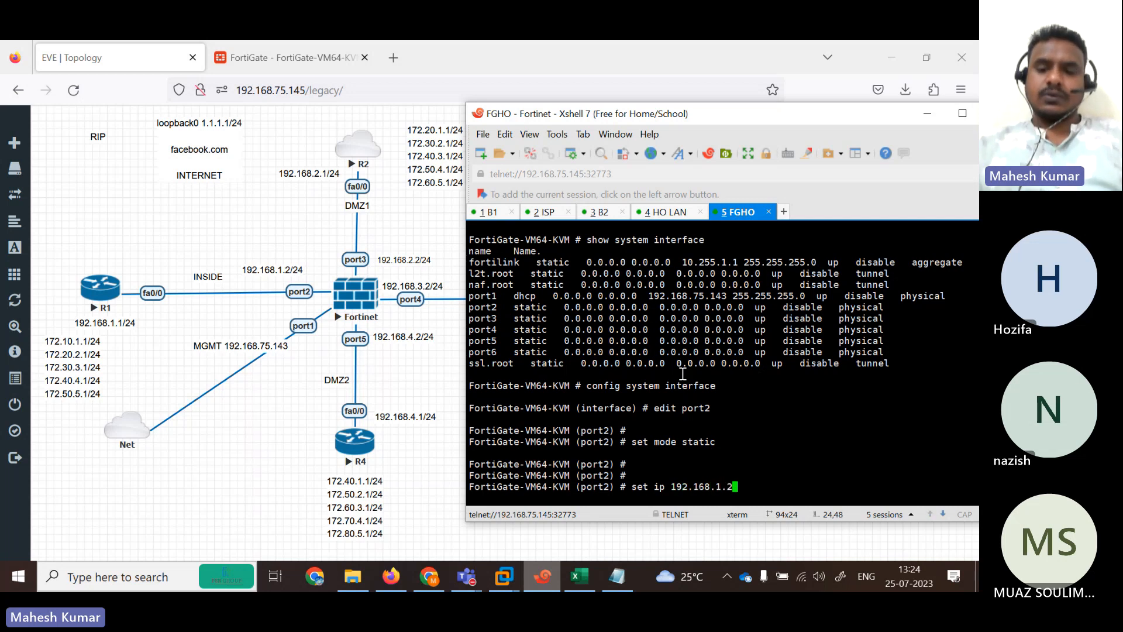
{"action": "type", "text": "/24"}
{"action": "key", "text": "Return"}
{"action": "key", "text": "Return"}
{"action": "key", "text": "Return"}
{"action": "key", "text": "Return"}
{"action": "type", "text": "se"}
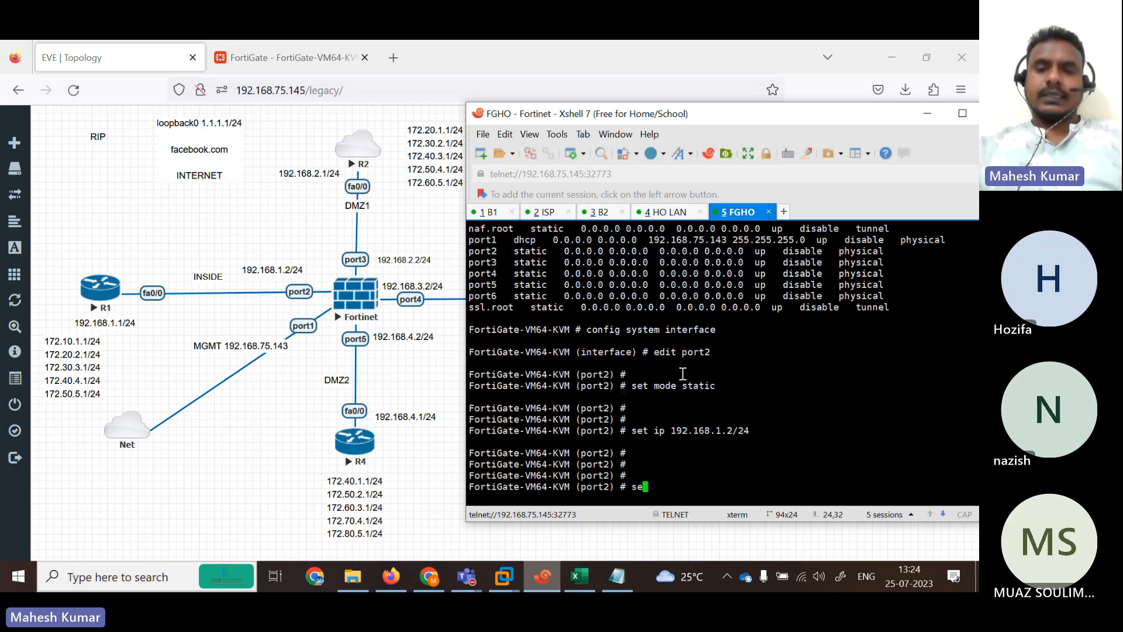
{"action": "key", "text": "BackSpace"}
{"action": "key", "text": "BackSpace"}
{"action": "key", "text": "BackSpace"}
{"action": "type", "text": "next"}
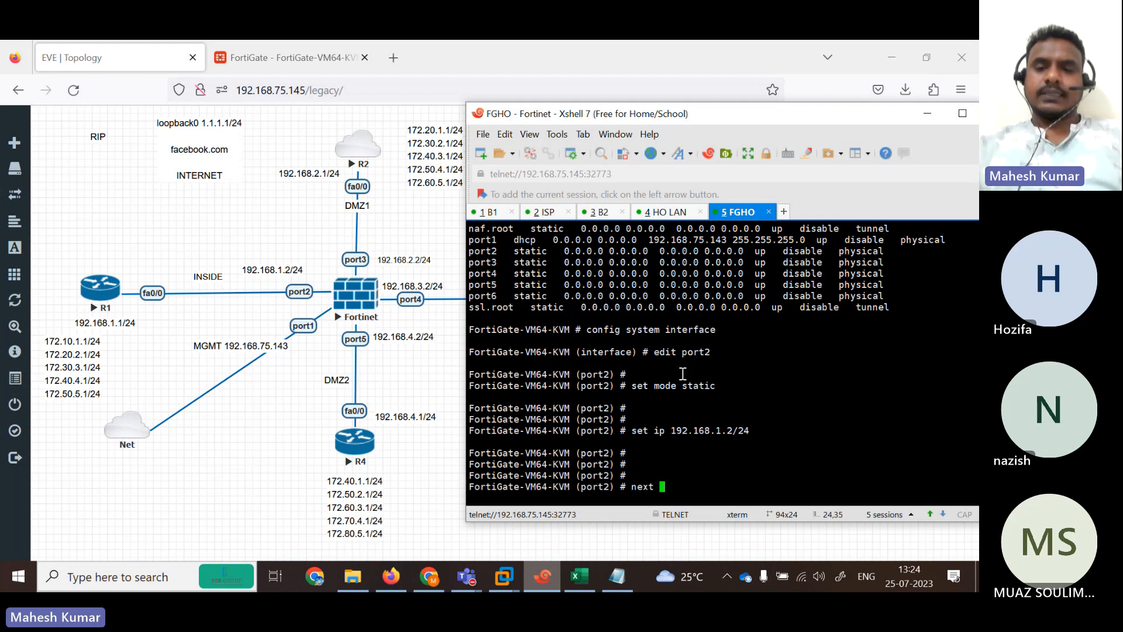
{"action": "key", "text": "BackSpace"}
{"action": "key", "text": "BackSpace"}
{"action": "key", "text": "BackSpace"}
{"action": "key", "text": "BackSpace"}
{"action": "type", "text": "set la"}
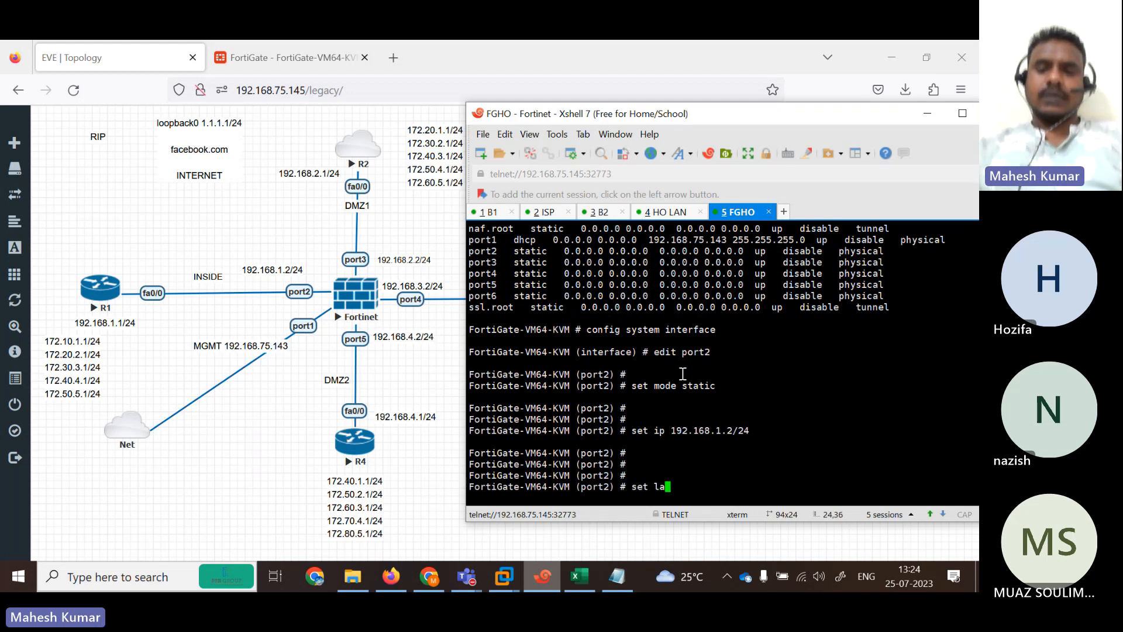
{"action": "key", "text": "BackSpace"}
{"action": "key", "text": "BackSpace"}
{"action": "type", "text": "allowaccess ping"}
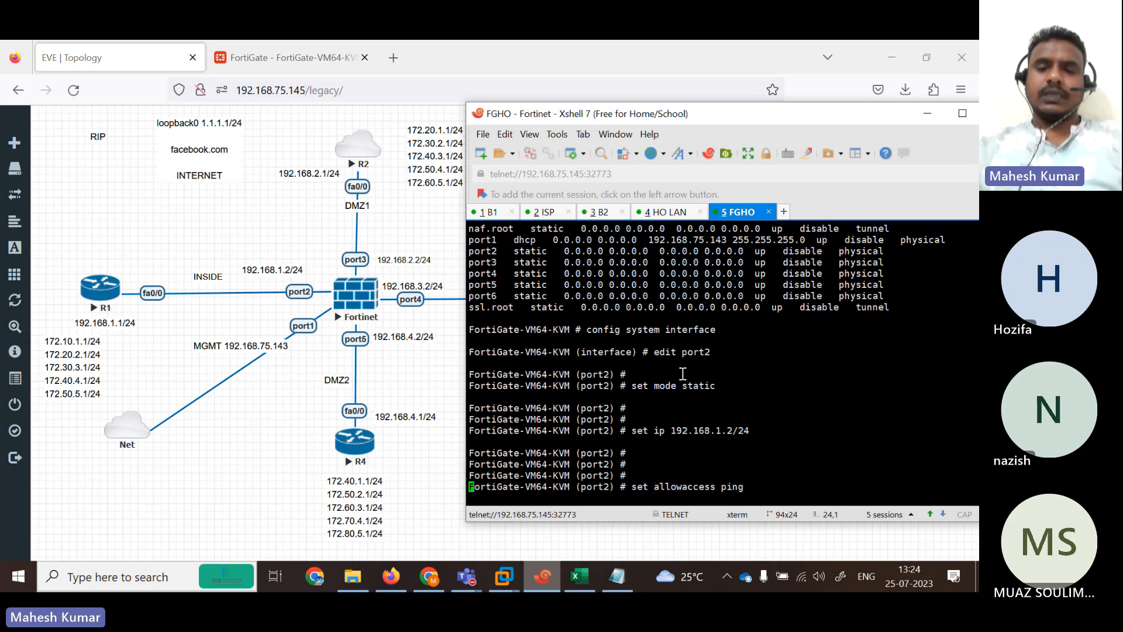
{"action": "key", "text": "Return"}
{"action": "key", "text": "Return"}
{"action": "key", "text": "Return"}
{"action": "key", "text": "Return"}
{"action": "type", "text": "next"}
{"action": "key", "text": "Return"}
{"action": "key", "text": "Return"}
{"action": "key", "text": "Return"}
{"action": "key", "text": "Return"}
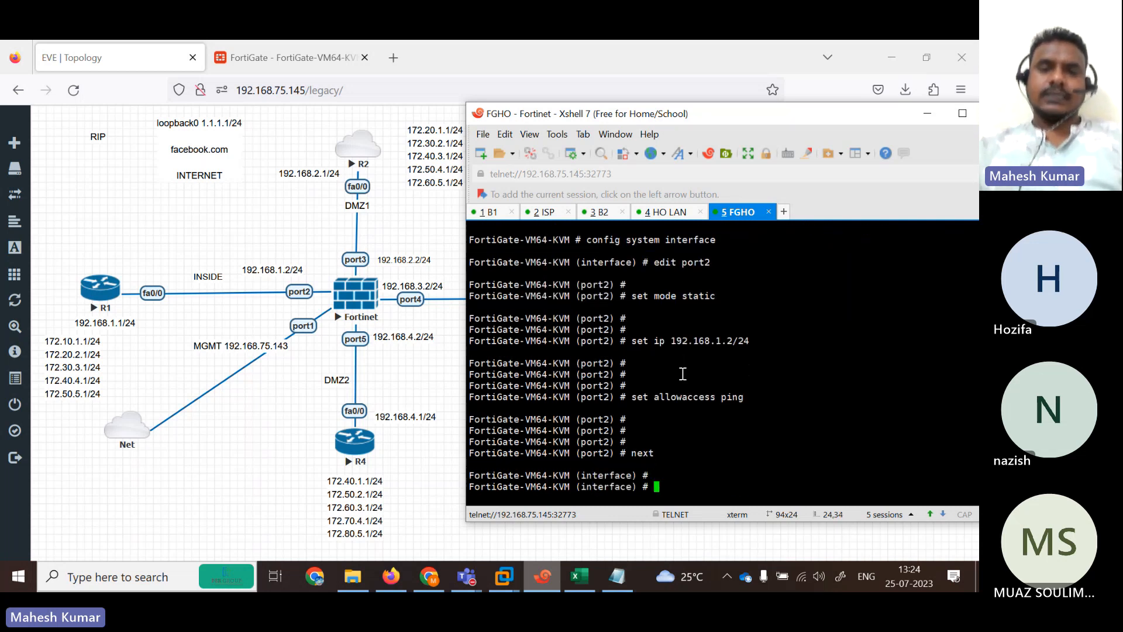
Make port3 static at 192.168.2.2/24 with ping allowed, correcting the mistyped address.
{"action": "type", "text": "edit port1"}
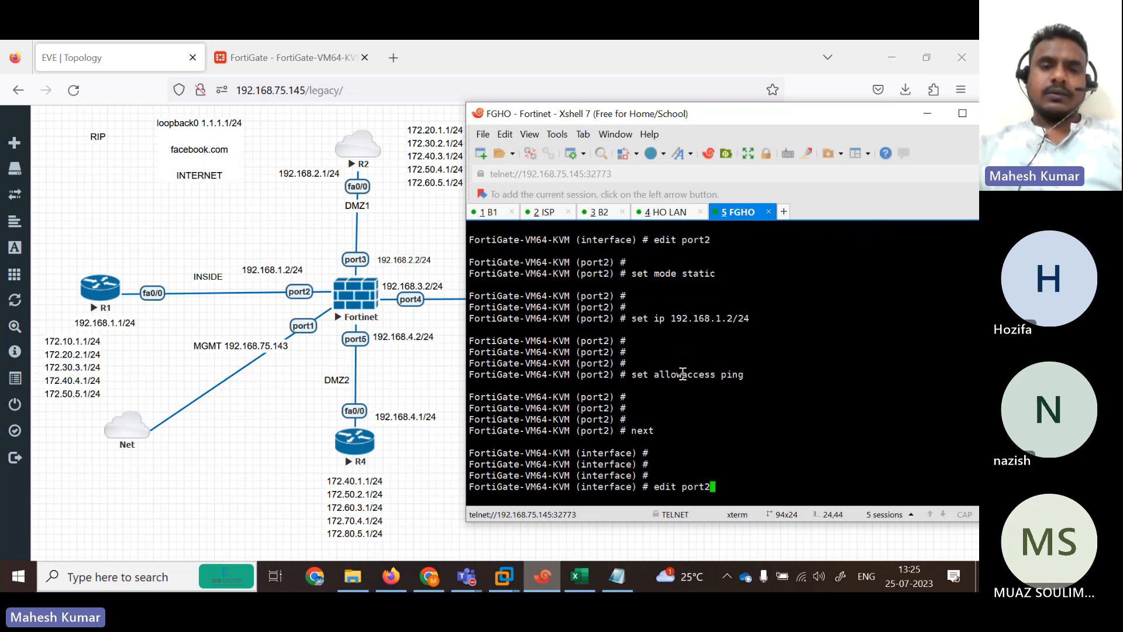
{"action": "key", "text": "Return"}
{"action": "key", "text": "Return"}
{"action": "type", "text": "set mode static"}
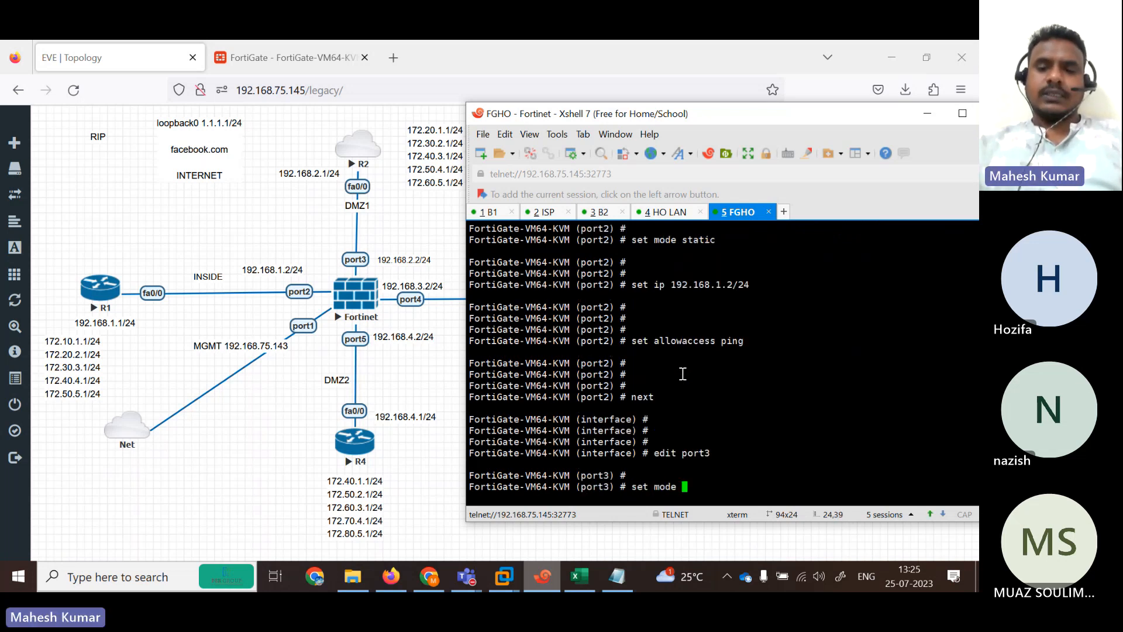
{"action": "key", "text": "Return"}
{"action": "key", "text": "Return"}
{"action": "key", "text": "Return"}
{"action": "type", "text": "set"}
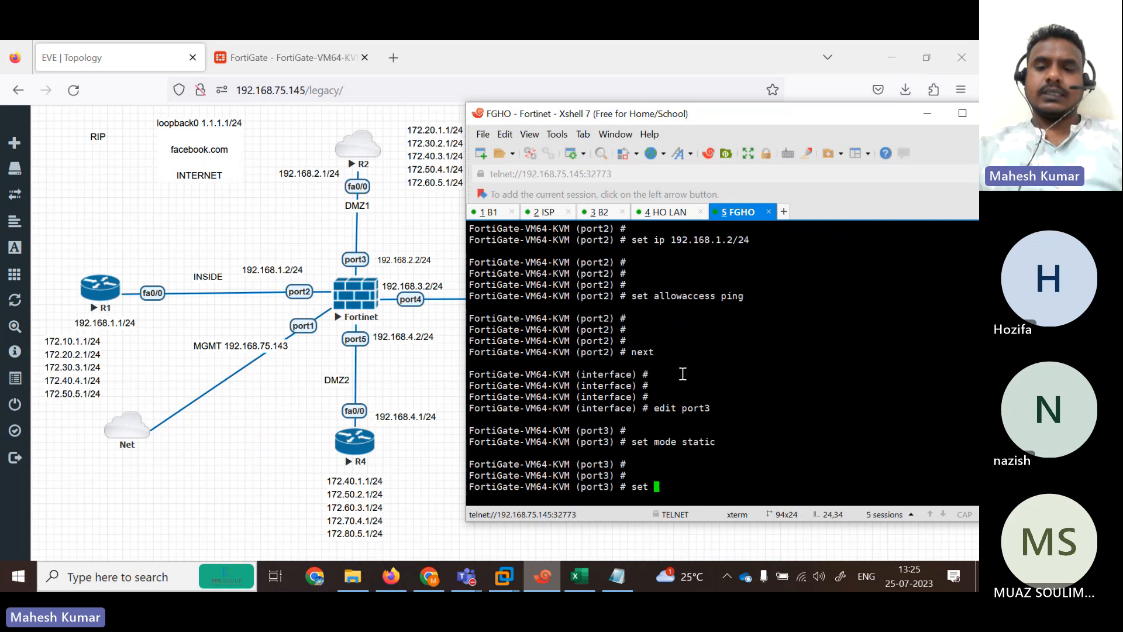
{"action": "type", "text": " ip 192"}
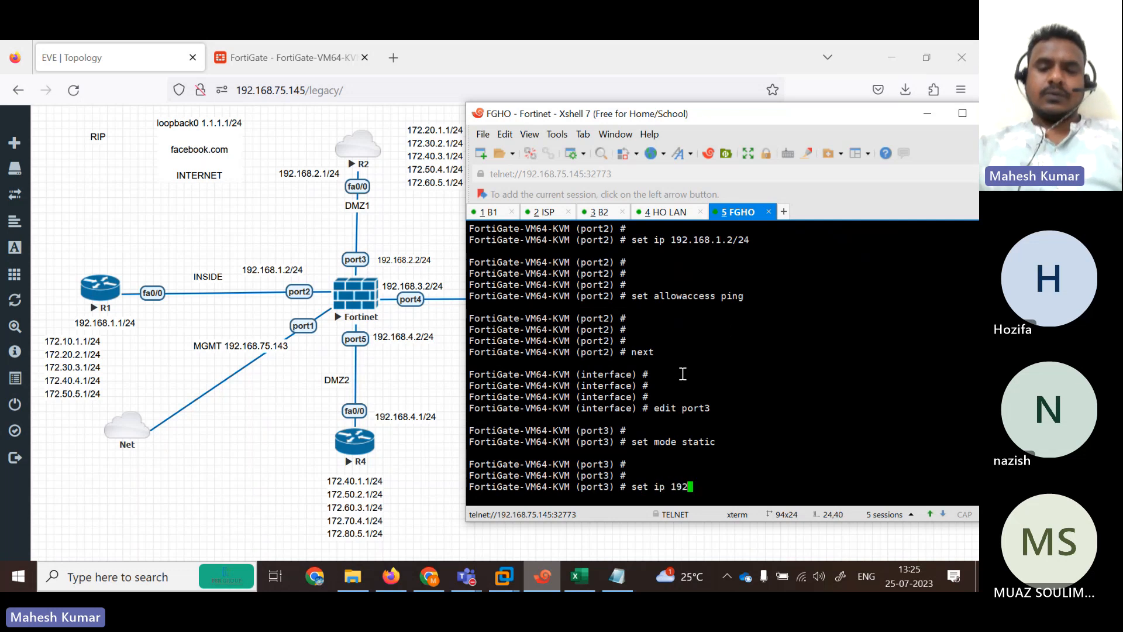
{"action": "type", "text": "1.68.2.2"}
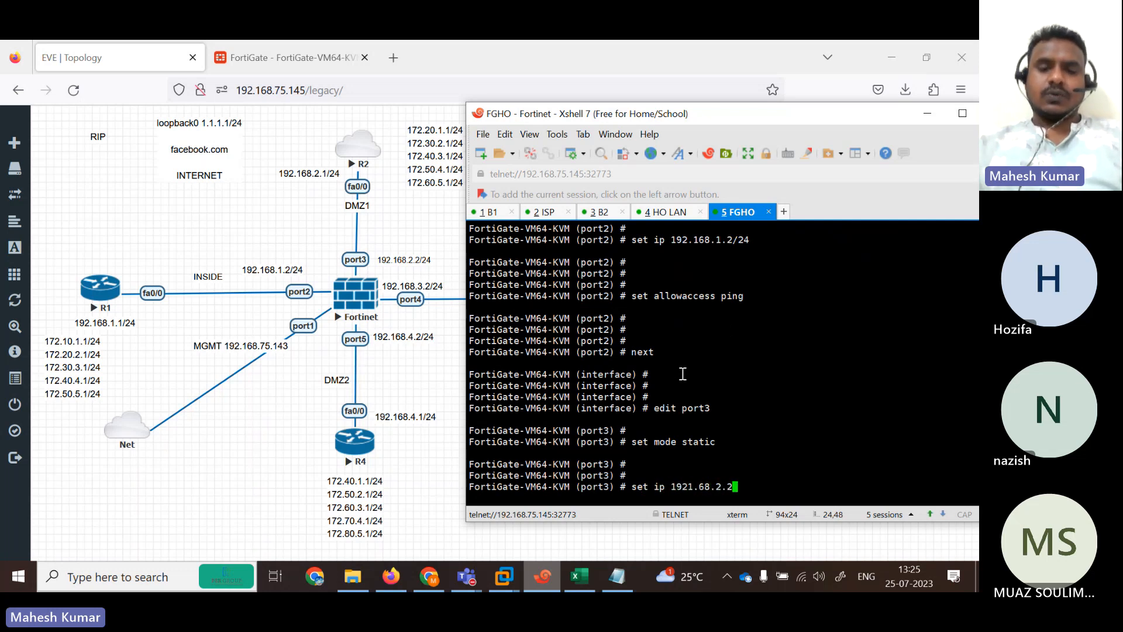
{"action": "type", "text": "/24"}
{"action": "key", "text": "Return"}
{"action": "key", "text": "Return"}
{"action": "type", "text": "se"}
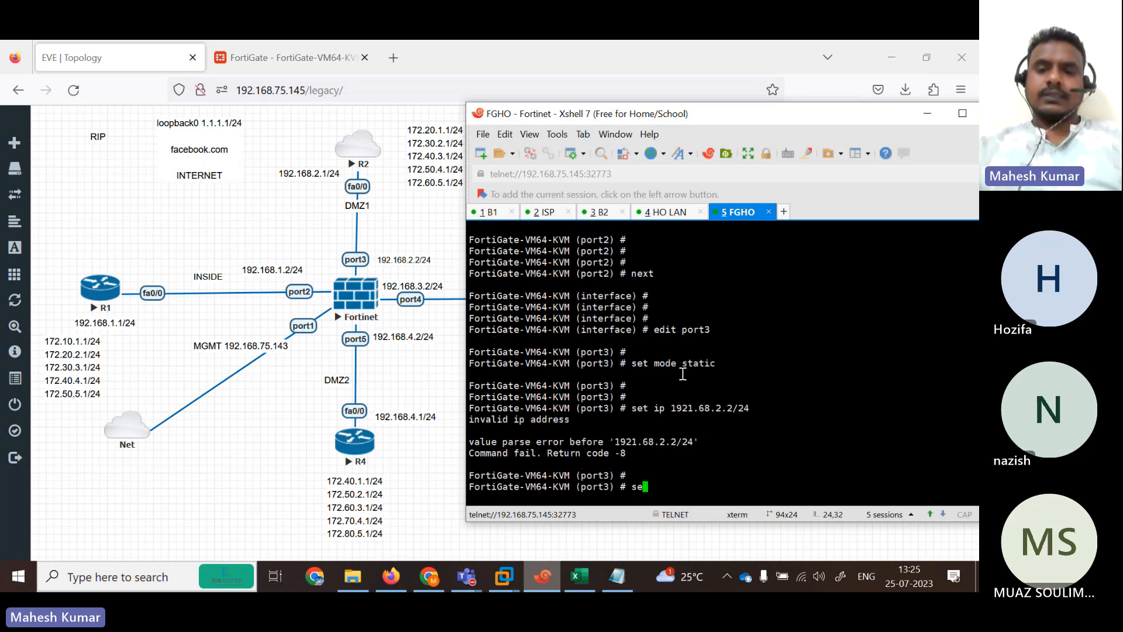
{"action": "key", "text": "Up"}
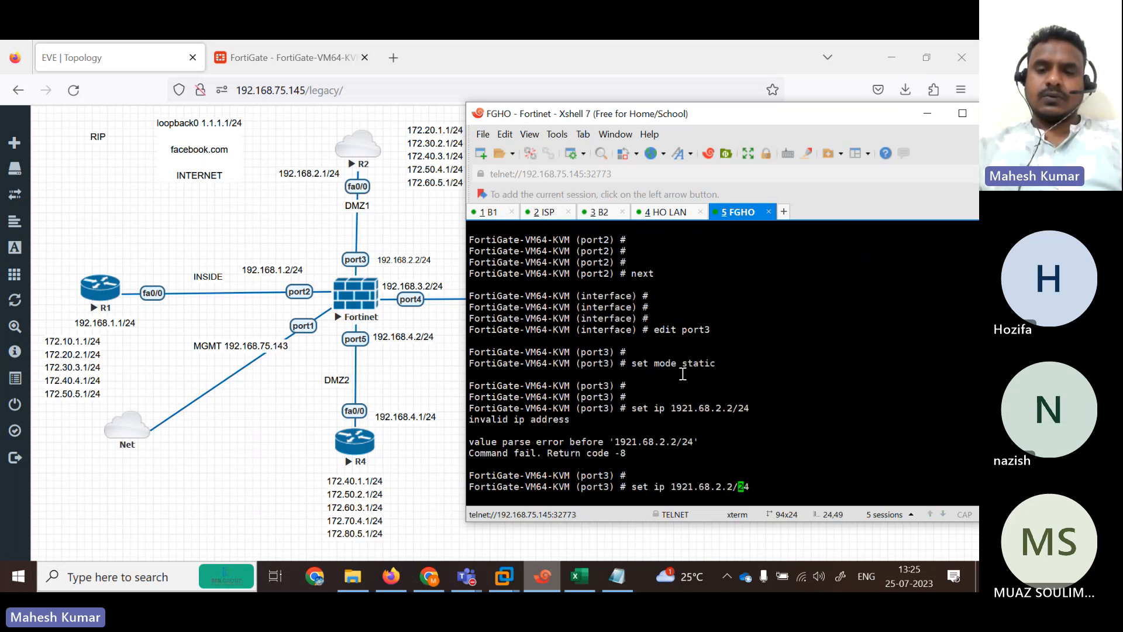
{"action": "key", "text": "BackSpace"}
{"action": "key", "text": "BackSpace"}
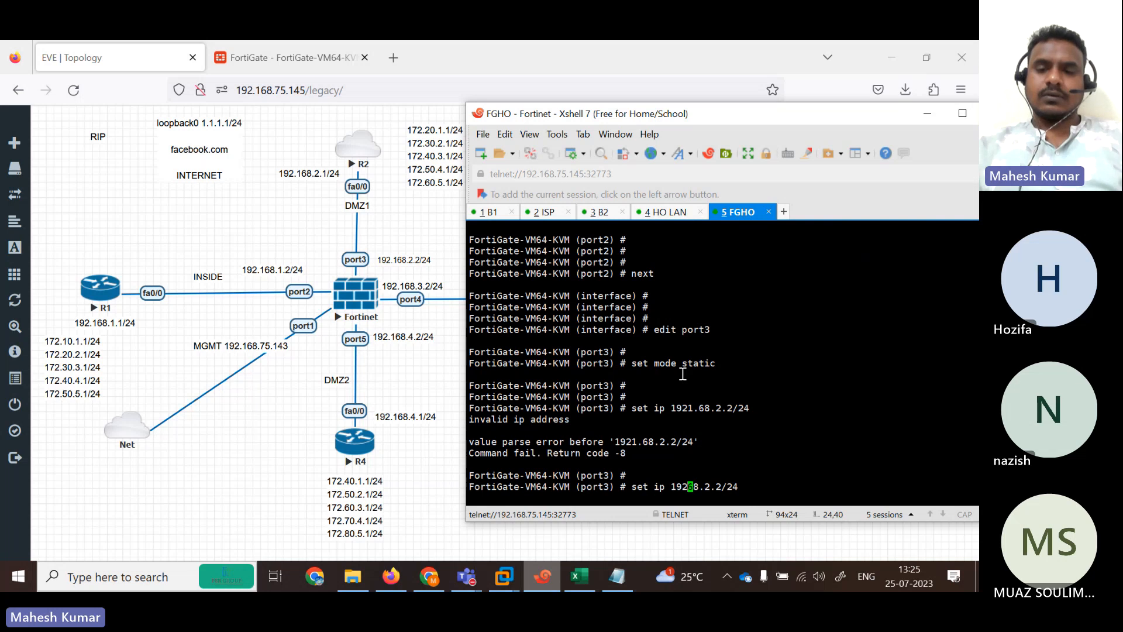
{"action": "type", "text": ".1"}
{"action": "key", "text": "Return"}
{"action": "key", "text": "Return"}
{"action": "key", "text": "Return"}
{"action": "key", "text": "Return"}
{"action": "key", "text": "Return"}
{"action": "key", "text": "Return"}
{"action": "type", "text": "se"}
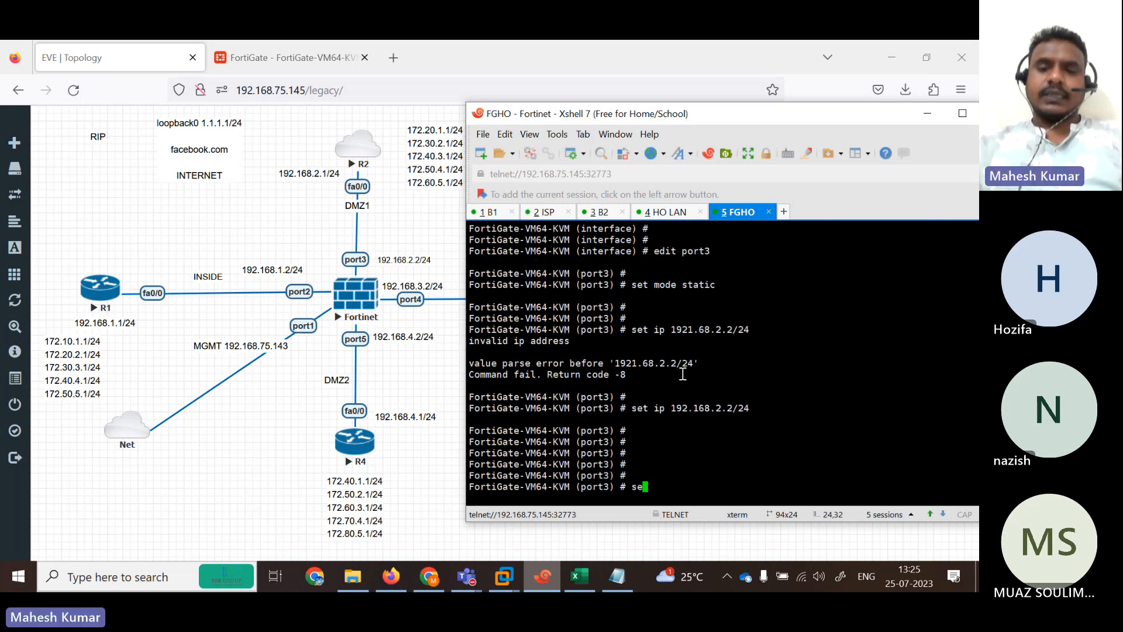
{"action": "type", "text": "t allowaccess ping"}
{"action": "key", "text": "Return"}
{"action": "key", "text": "Return"}
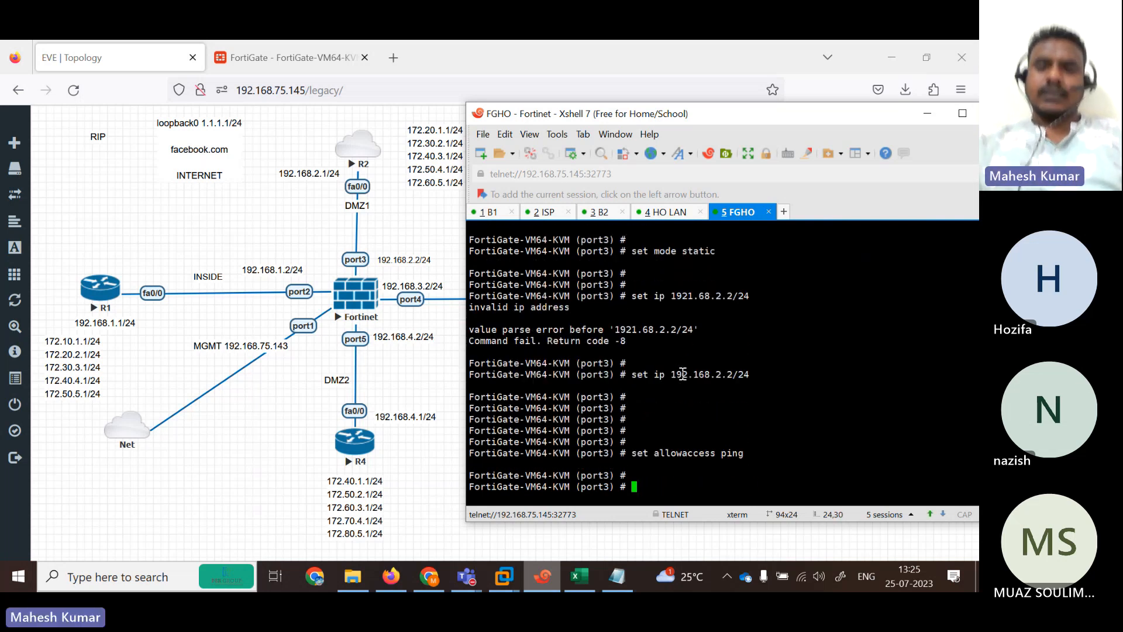
{"action": "type", "text": "next"}
{"action": "key", "text": "Return"}
{"action": "type", "text": "e"}
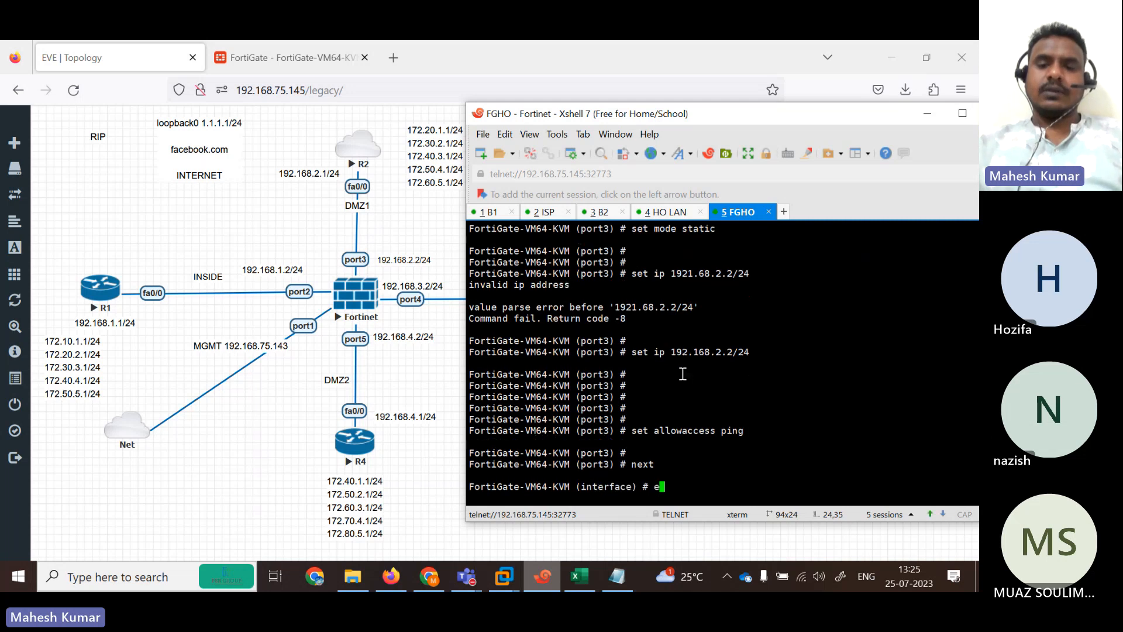
{"action": "type", "text": "dit port3"}
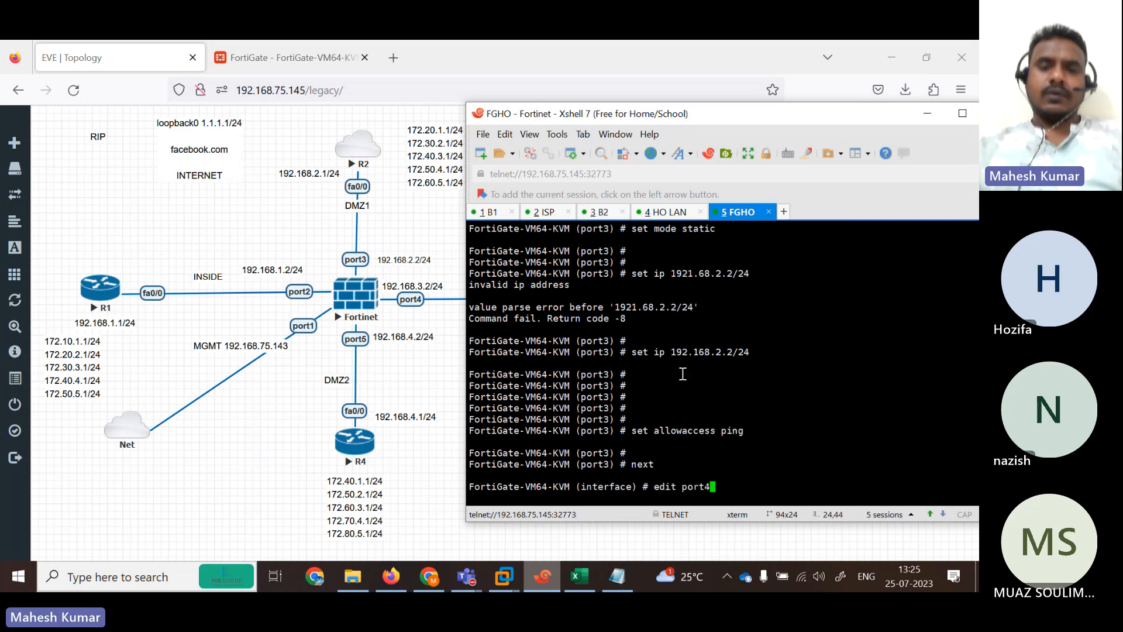
Make port4 static at 192.168.3.2/24 with ping access.
{"action": "key", "text": "Return"}
{"action": "key", "text": "Return"}
{"action": "type", "text": "set mode "}
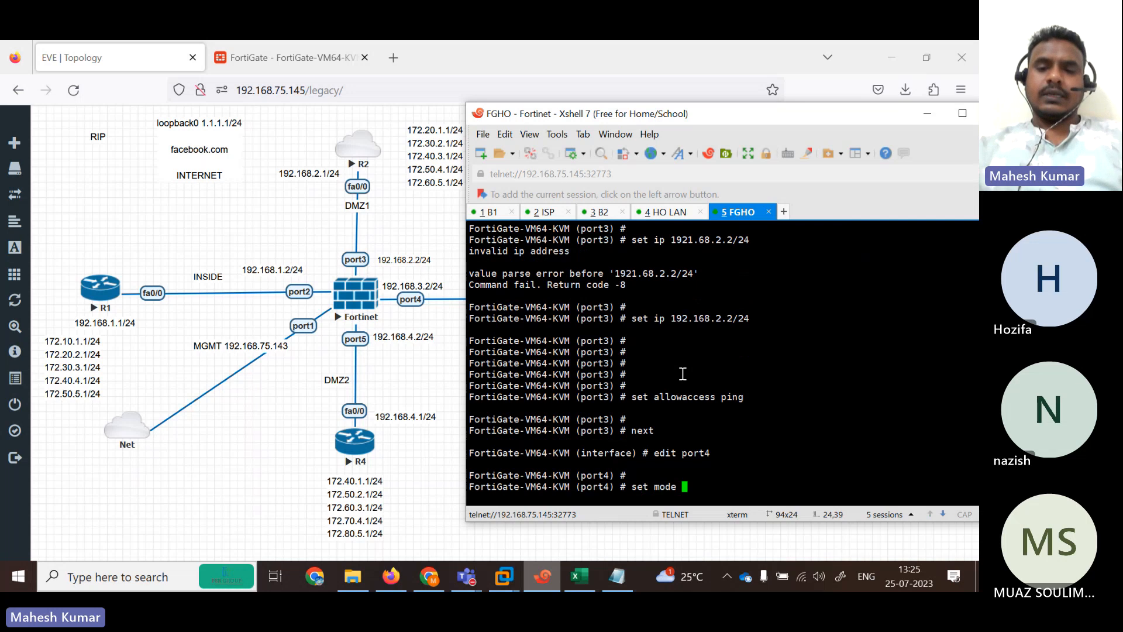
{"action": "type", "text": "static"}
{"action": "key", "text": "Return"}
{"action": "key", "text": "Return"}
{"action": "key", "text": "Return"}
{"action": "type", "text": "set ip"}
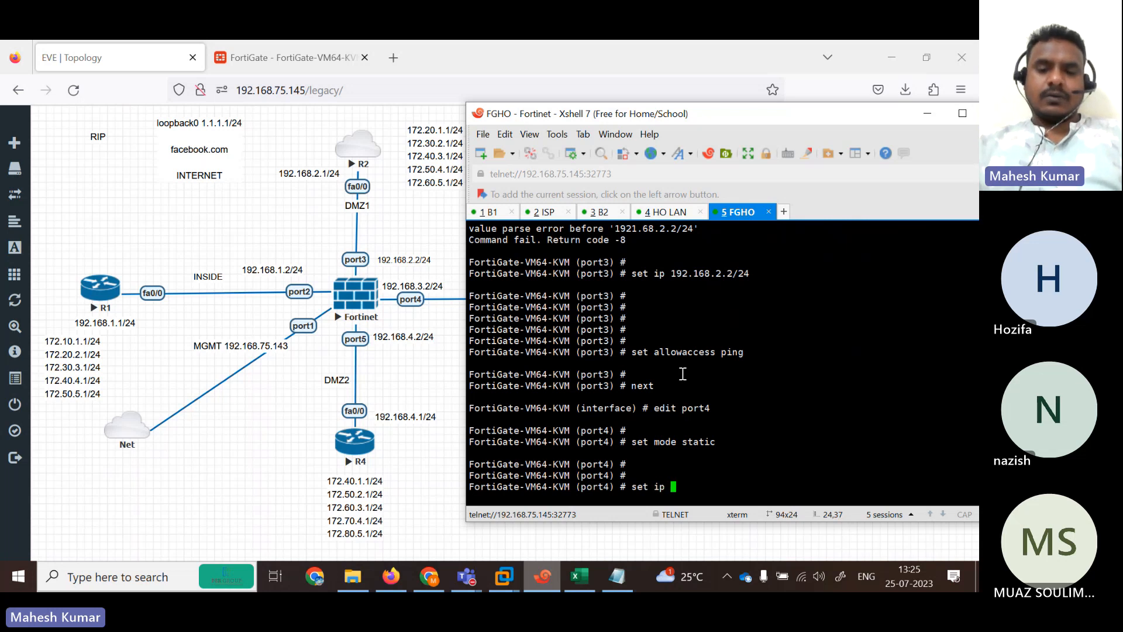
{"action": "type", "text": "192.168."}
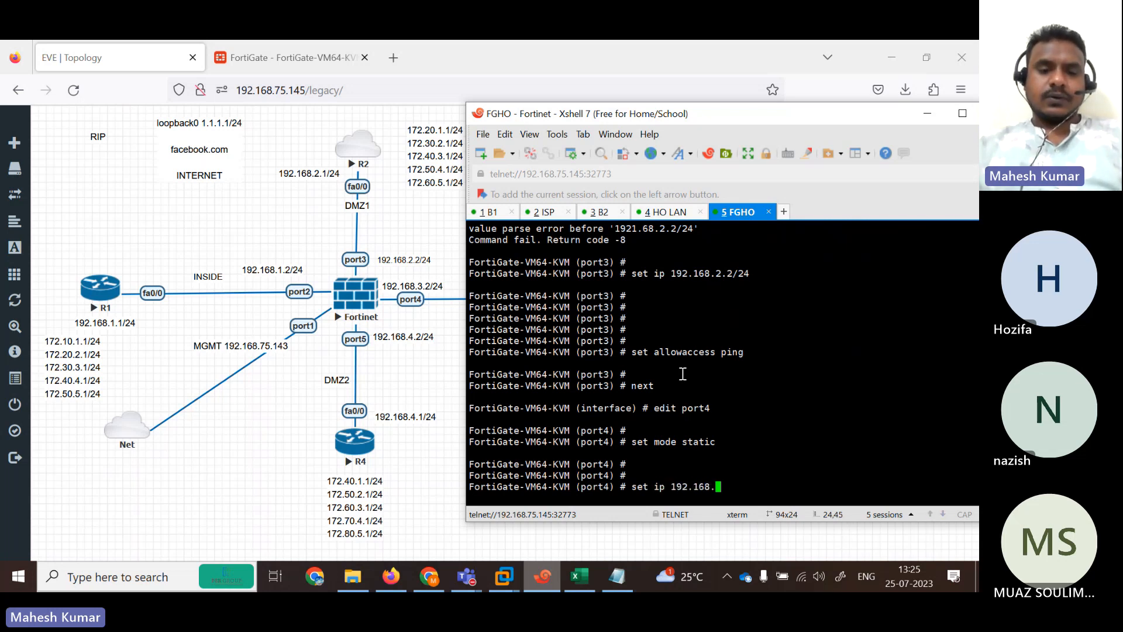
{"action": "key", "text": "Return"}
{"action": "key", "text": "Return"}
{"action": "key", "text": "Return"}
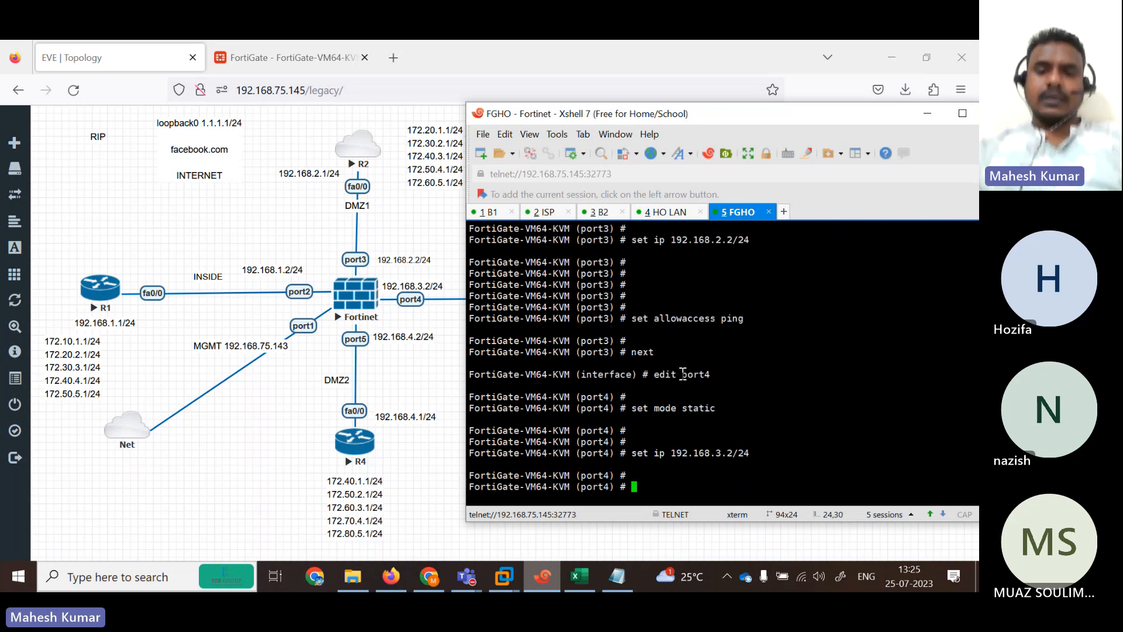
{"action": "type", "text": "se"}
{"action": "key", "text": "Return"}
{"action": "type", "text": "se "}
{"action": "type", "text": " allowaccess ping"}
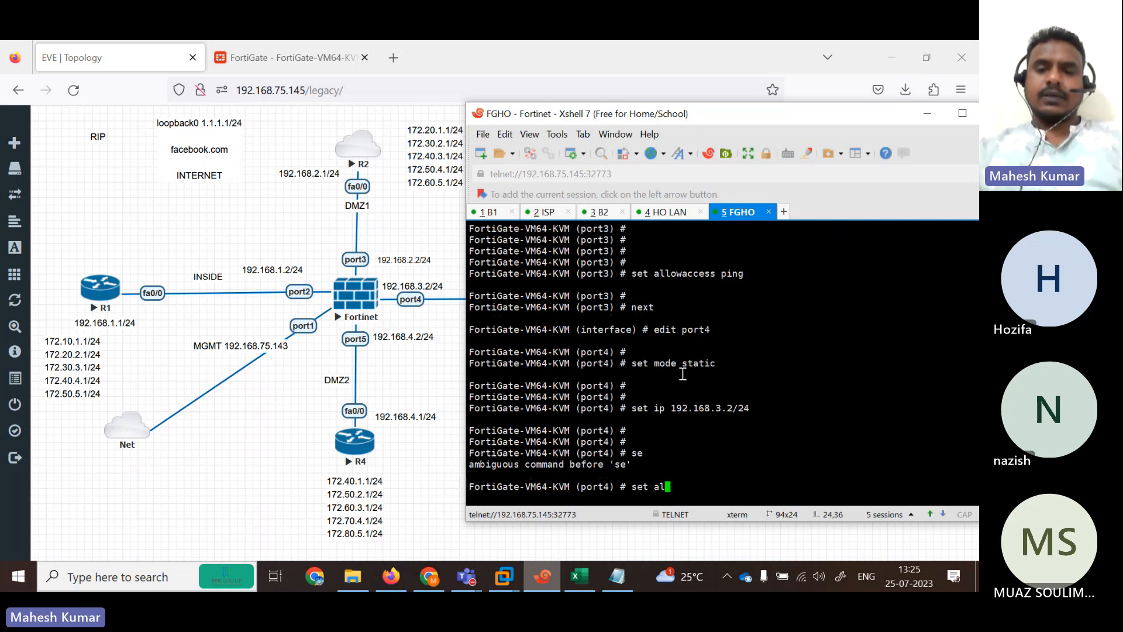
{"action": "key", "text": "Return"}
{"action": "key", "text": "Return"}
{"action": "key", "text": "Return"}
{"action": "key", "text": "Return"}
{"action": "type", "text": "next"}
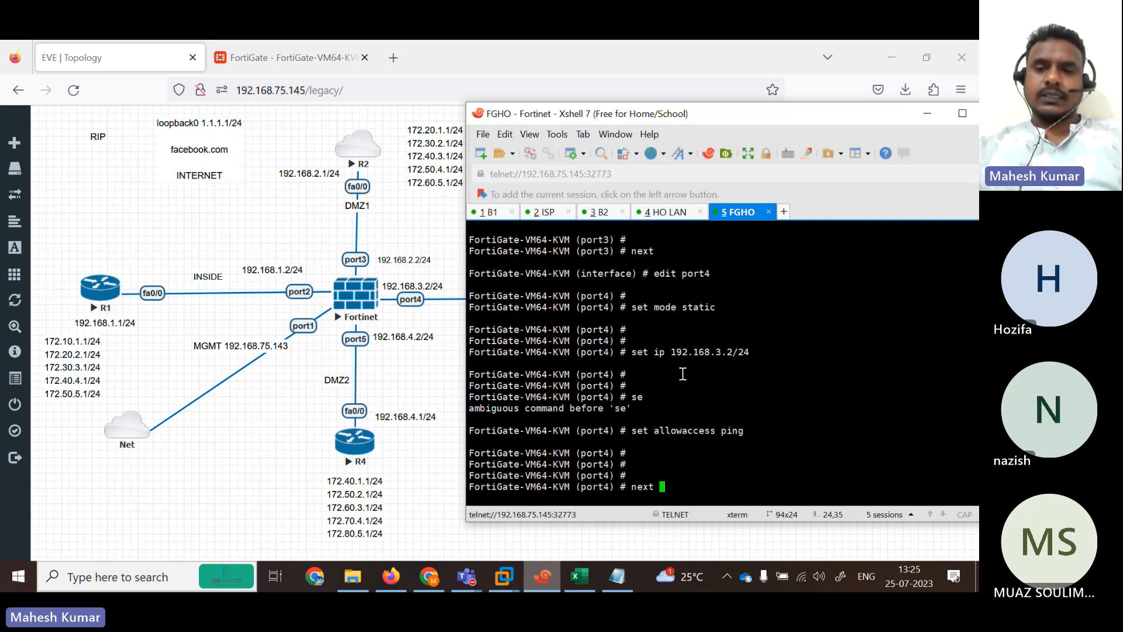
{"action": "key", "text": "Return"}
{"action": "key", "text": "Return"}
{"action": "key", "text": "Return"}
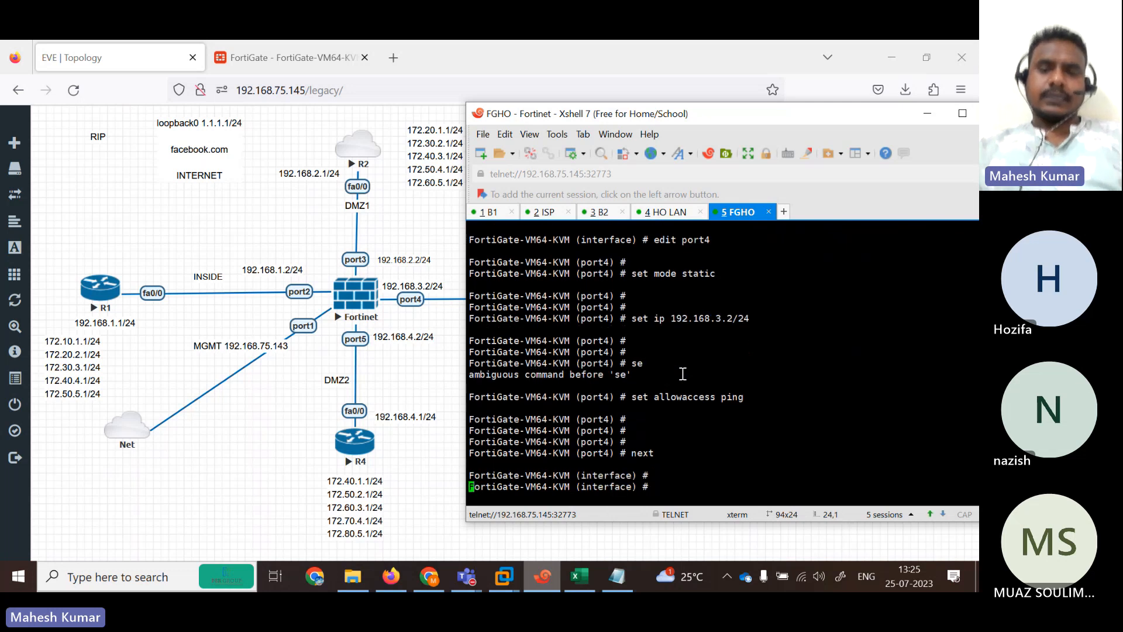
Give port5 static address 192.168.4.1/24 with ping access and end the configuration.
{"action": "type", "text": "edit port1"}
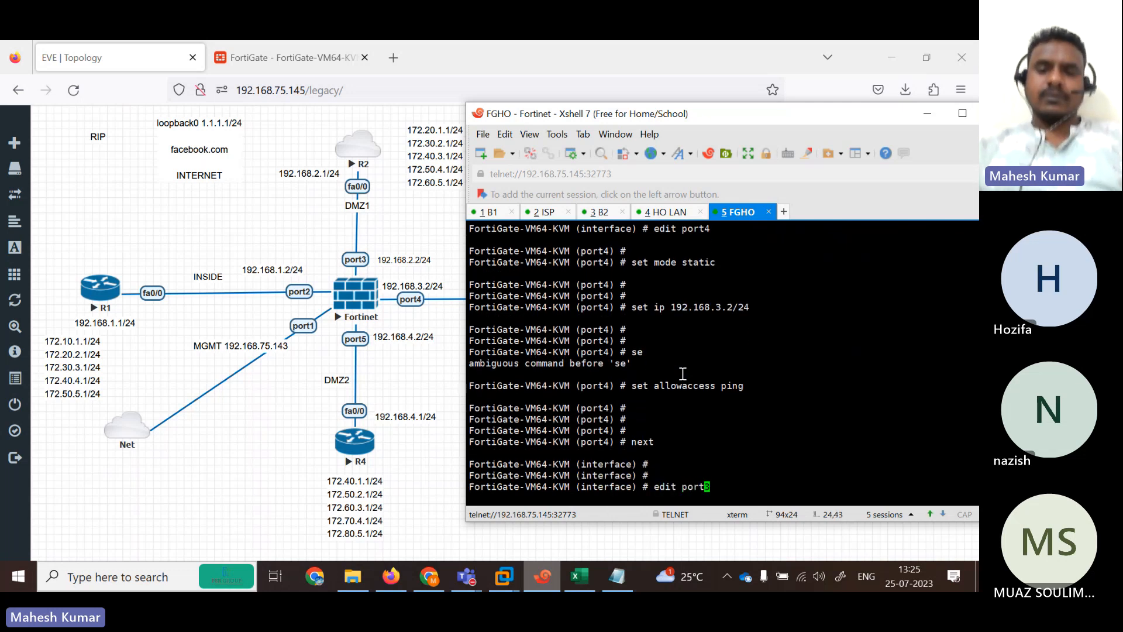
{"action": "type", "text": "4"}
{"action": "key", "text": "Return"}
{"action": "key", "text": "Return"}
{"action": "type", "text": "set mod"}
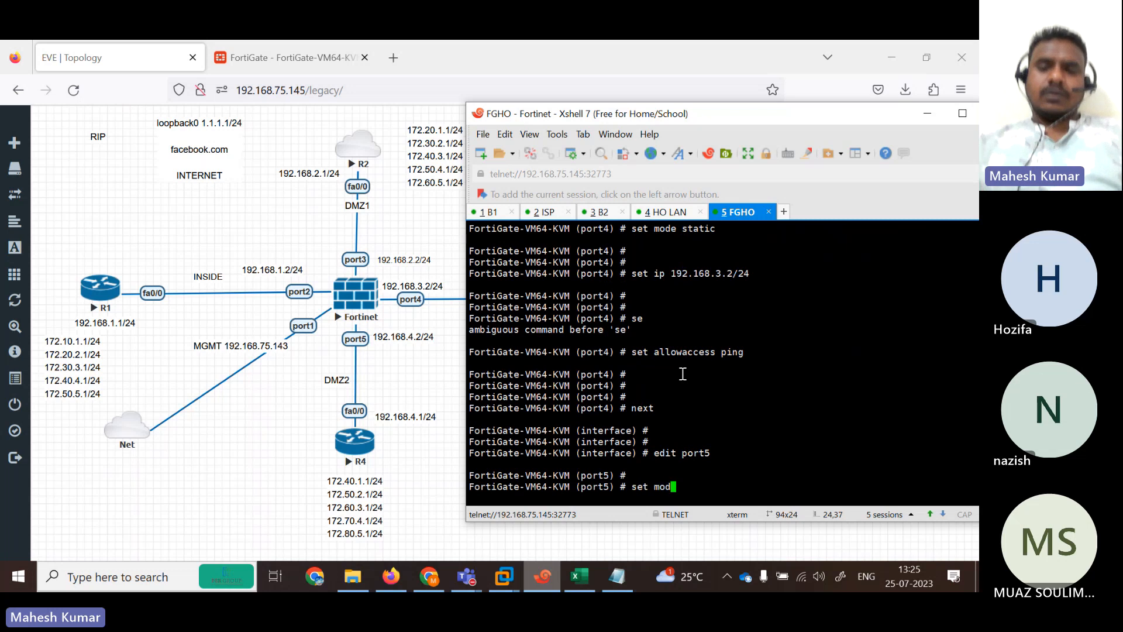
{"action": "type", "text": "e static"}
{"action": "key", "text": "Return"}
{"action": "key", "text": "Return"}
{"action": "key", "text": "Return"}
{"action": "type", "text": "set "}
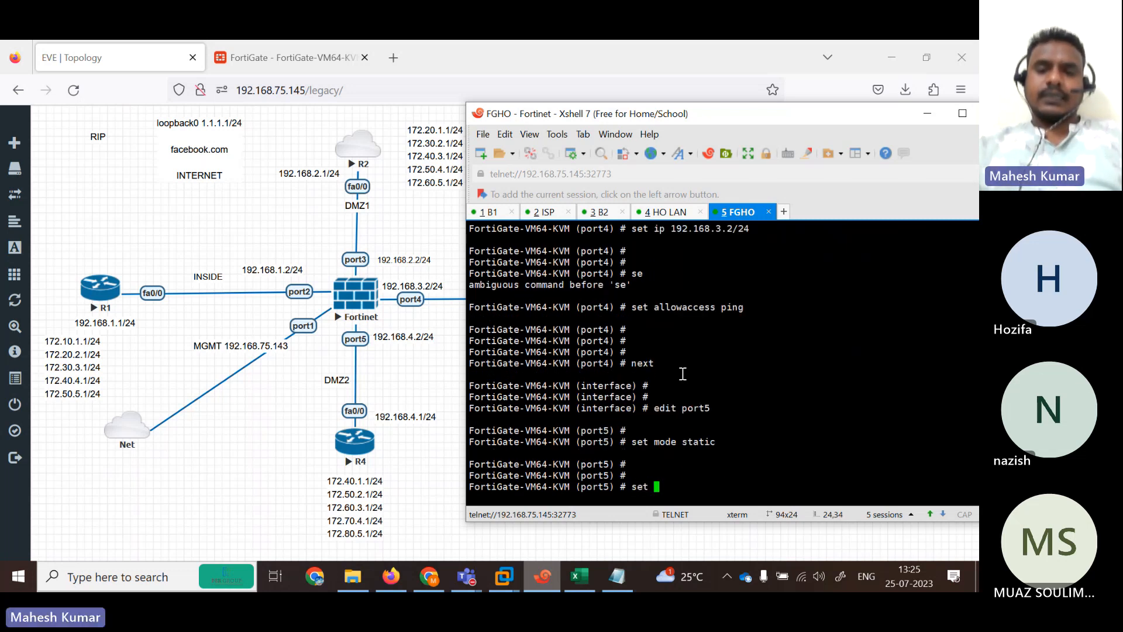
{"action": "type", "text": "ip 192.168."}
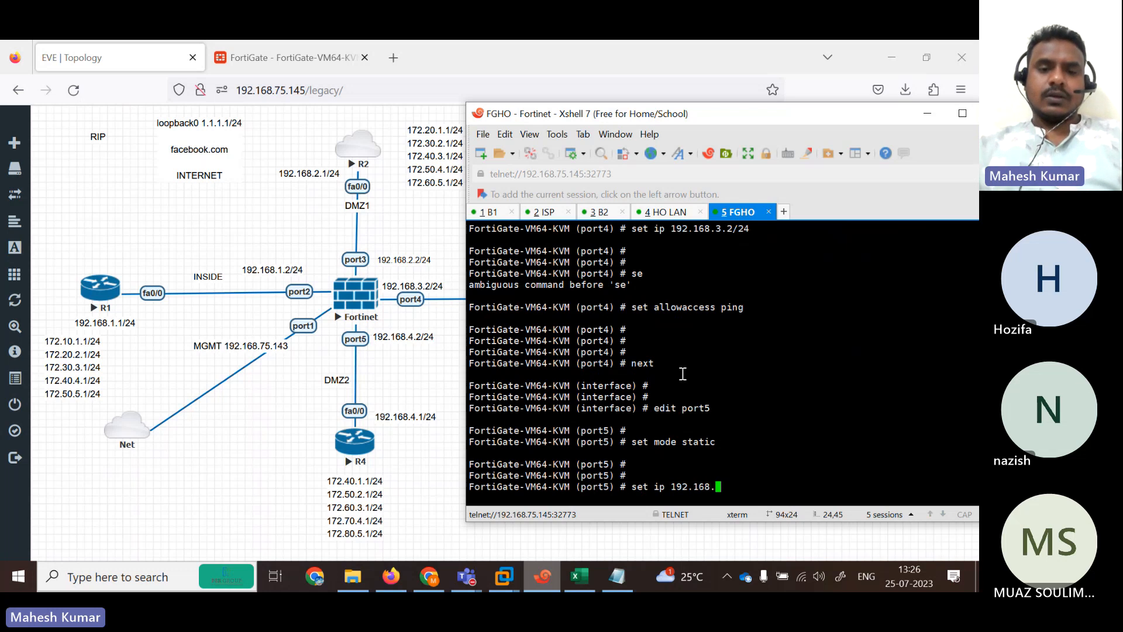
{"action": "type", "text": "4.1"}
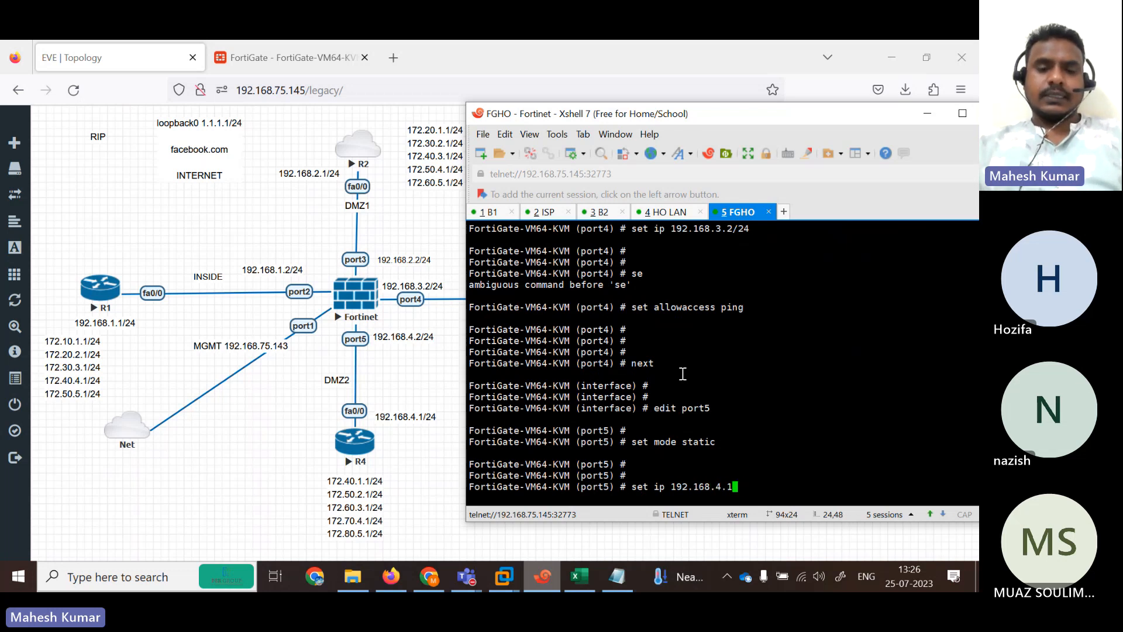
{"action": "key", "text": "BackSpace"}
{"action": "key", "text": "BackSpace"}
{"action": "key", "text": "BackSpace"}
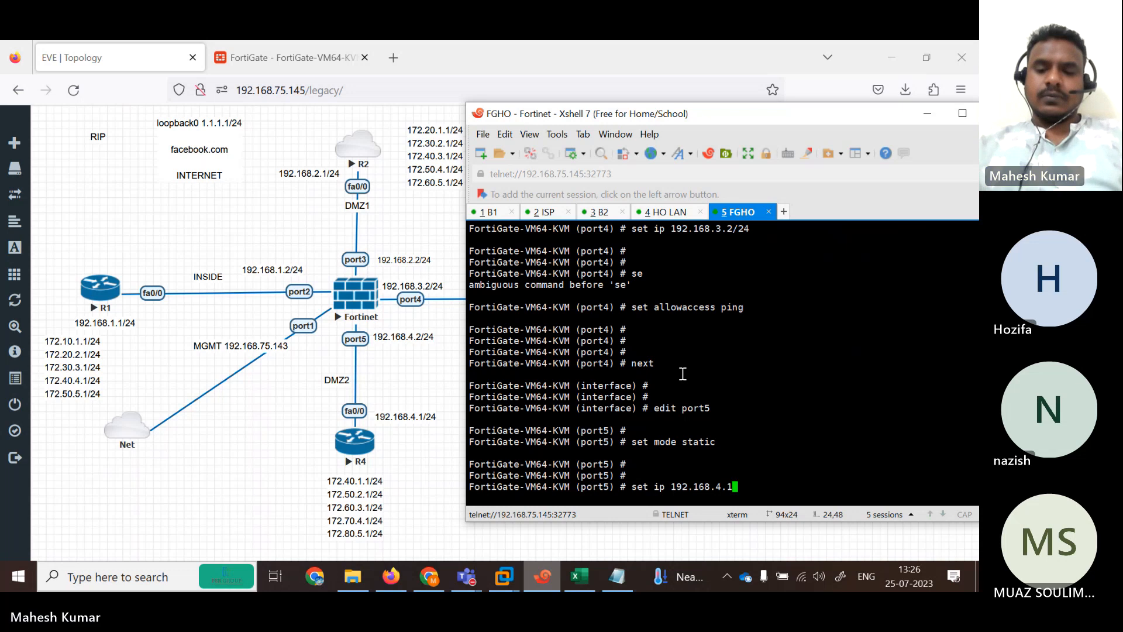
{"action": "type", "text": "/24"}
{"action": "key", "text": "Return"}
{"action": "key", "text": "Return"}
{"action": "key", "text": "Return"}
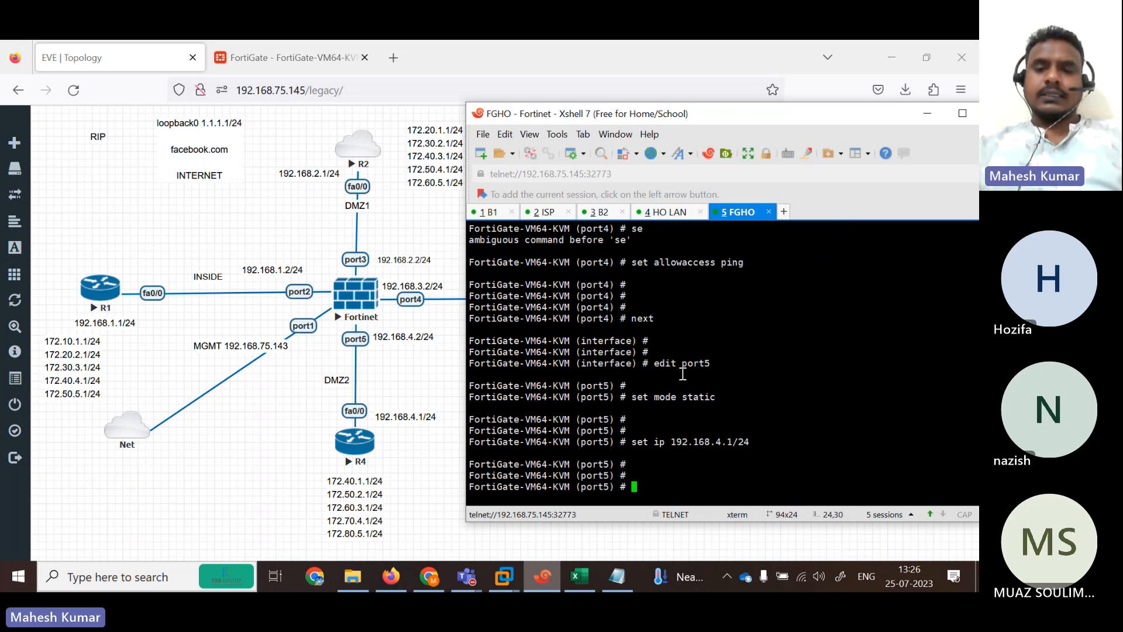
{"action": "type", "text": "set allowaccess ping"}
{"action": "key", "text": "Return"}
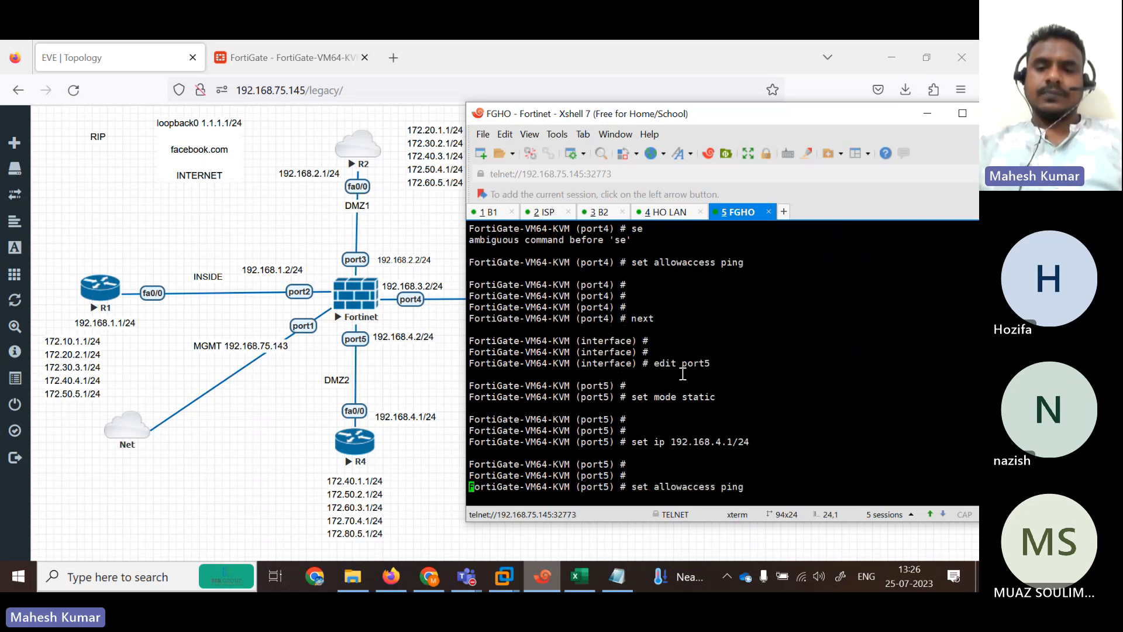
{"action": "key", "text": "Return"}
{"action": "key", "text": "Return"}
{"action": "type", "text": "end"}
{"action": "key", "text": "Return"}
{"action": "key", "text": "Return"}
{"action": "key", "text": "Return"}
{"action": "key", "text": "Return"}
{"action": "key", "text": "Return"}
{"action": "key", "text": "Return"}
{"action": "key", "text": "Return"}
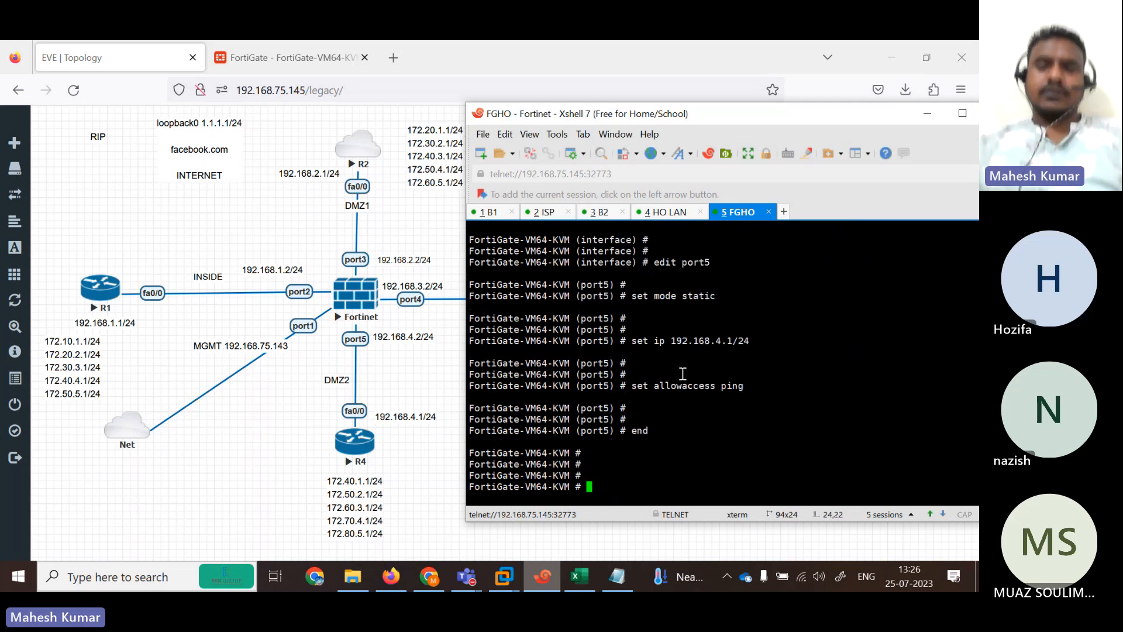
Reload the FortiGate Interfaces list and scroll to port2–port5 showing their new 192.168.x.x addresses.
{"action": "left_click", "coordinate": [325, 46]}
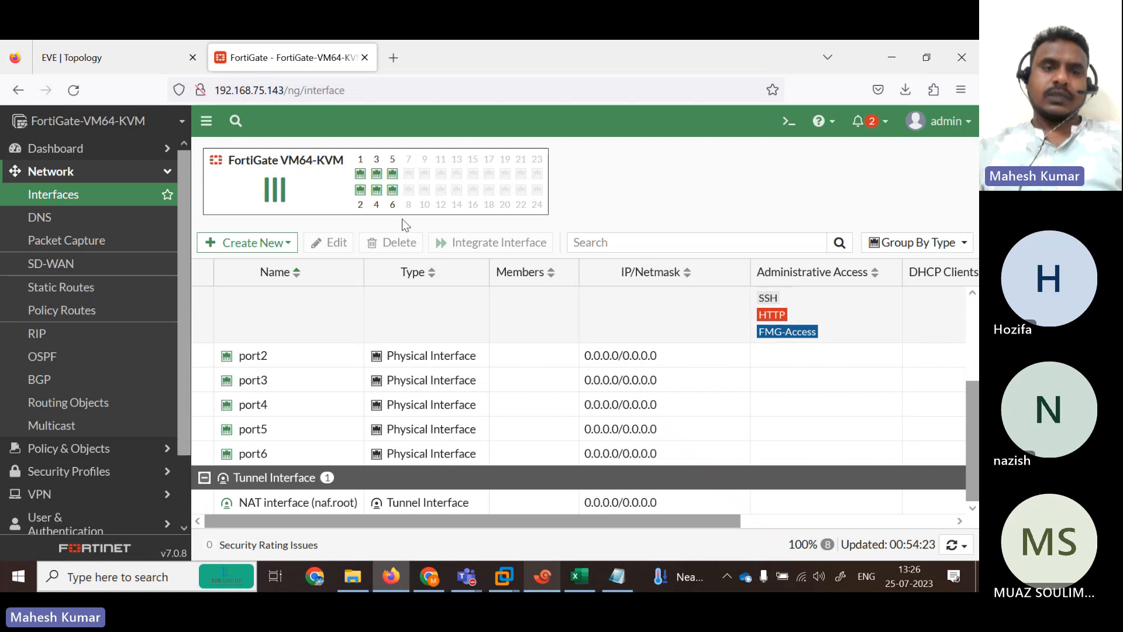
{"action": "left_click", "coordinate": [75, 89]}
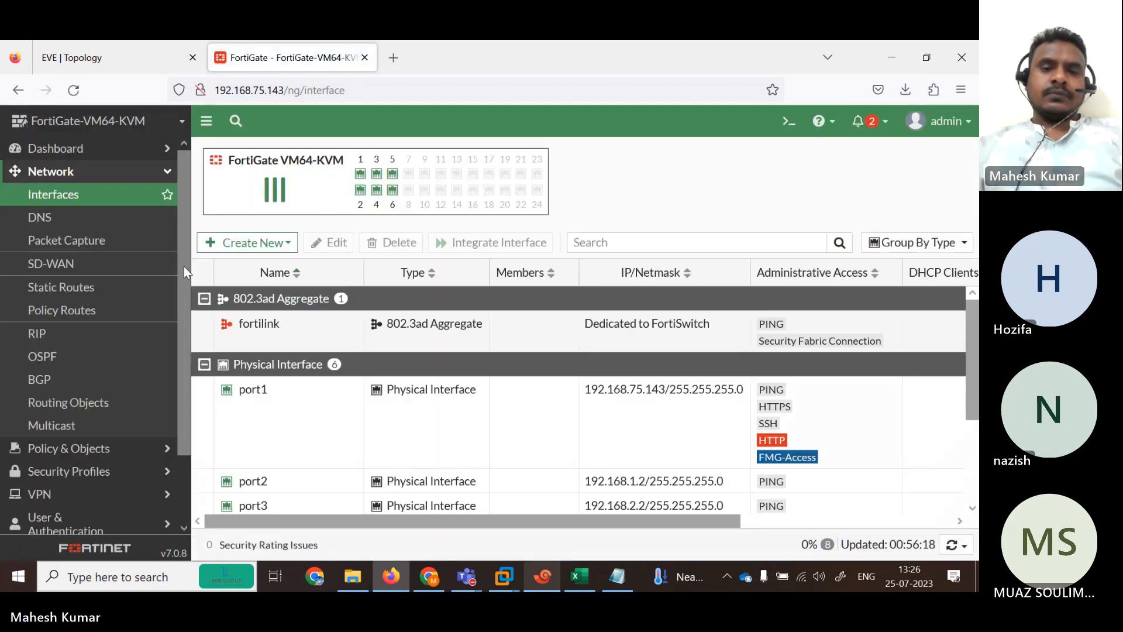
{"action": "left_click_drag", "start_coordinate": [974, 329], "coordinate": [974, 411]}
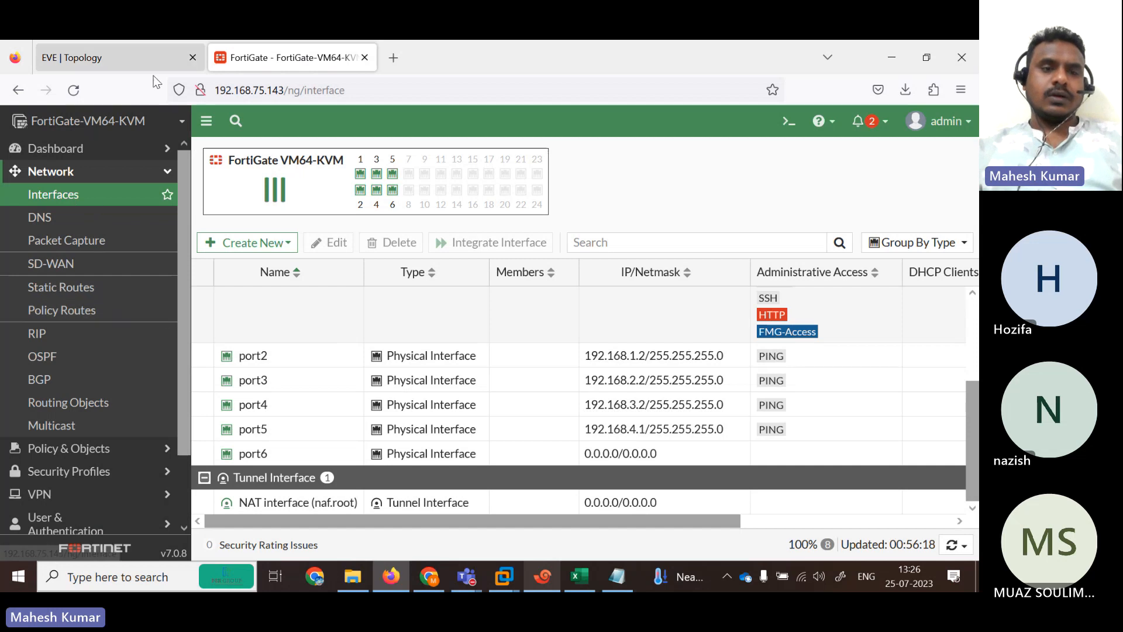
{"action": "left_click_drag", "start_coordinate": [181, 255], "coordinate": [191, 213]}
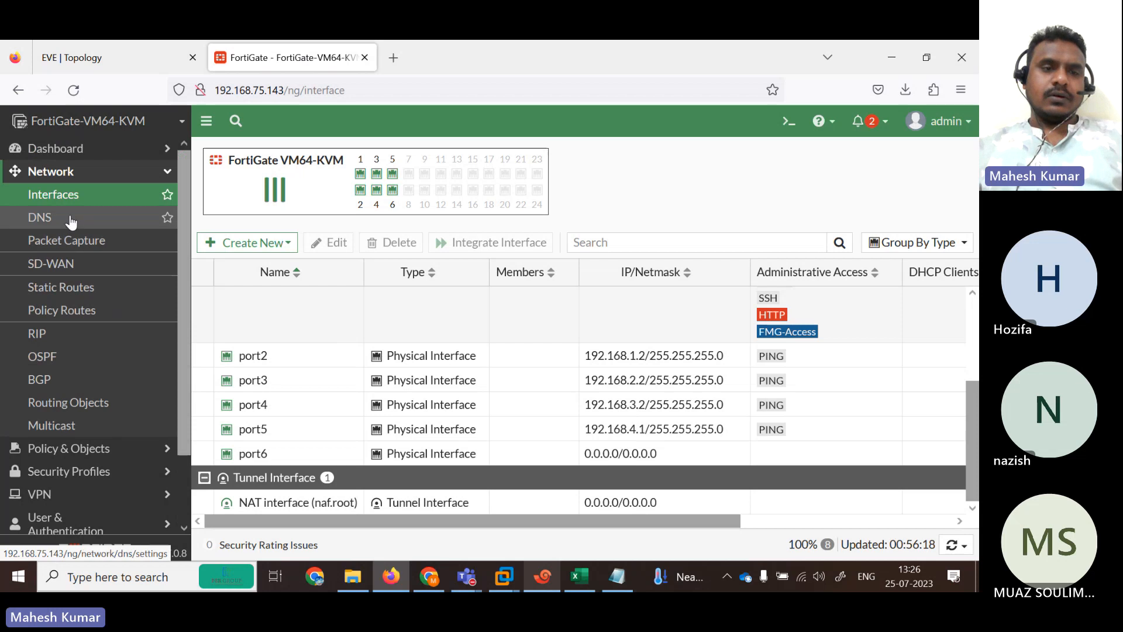
Open Network > RIP in FortiGate, then view the EVE topology diagram.
{"action": "left_click", "coordinate": [57, 340]}
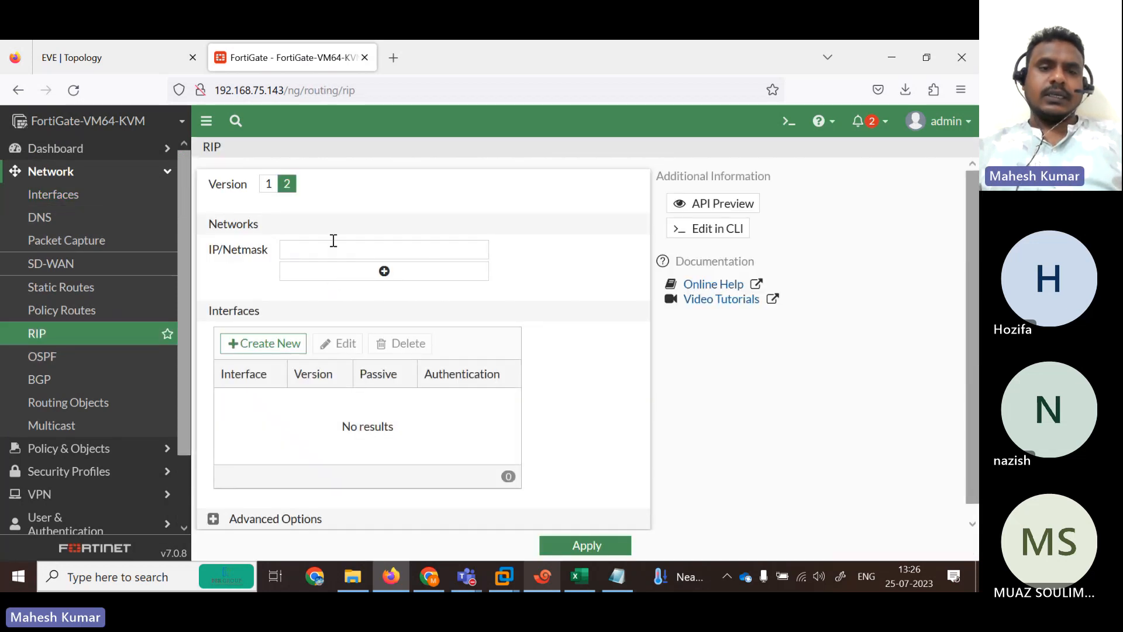
{"action": "left_click", "coordinate": [113, 56]}
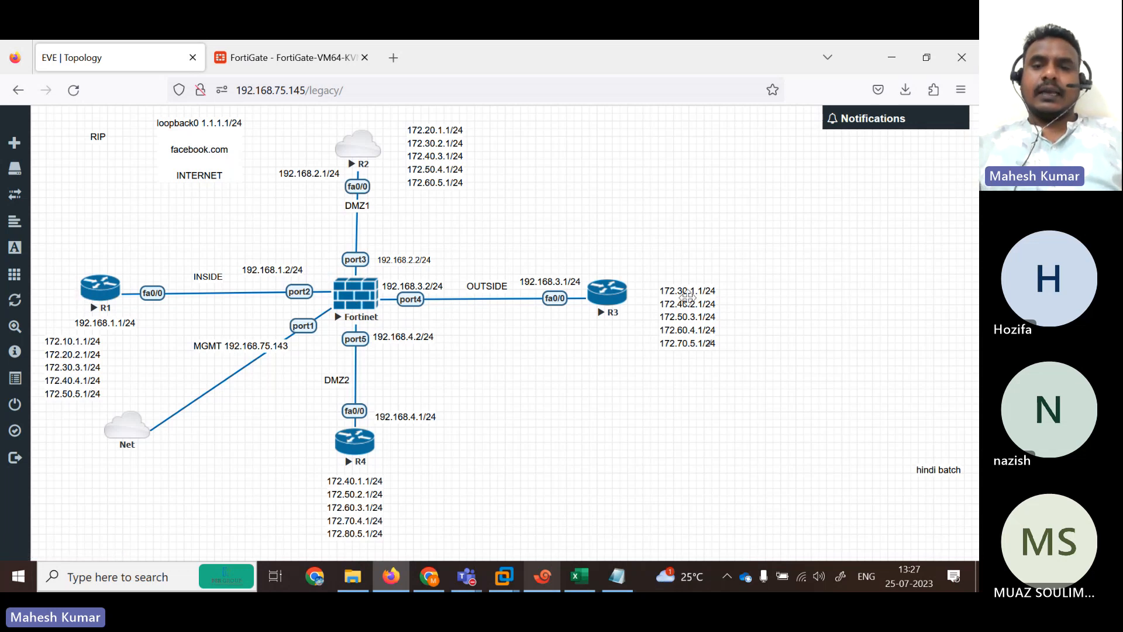
Enter RIP networks 192.168.1.0/24 and 192.168.2.0/24 on the FortiGate RIP page.
{"action": "left_click", "coordinate": [270, 52]}
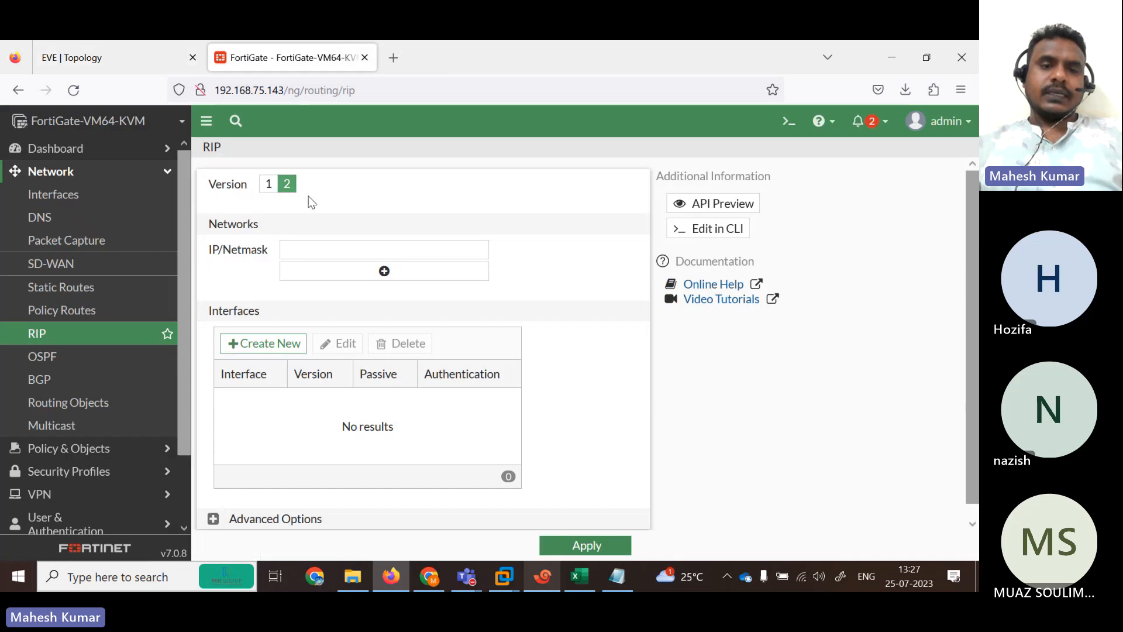
{"action": "left_click", "coordinate": [323, 250]}
{"action": "type", "text": "192"}
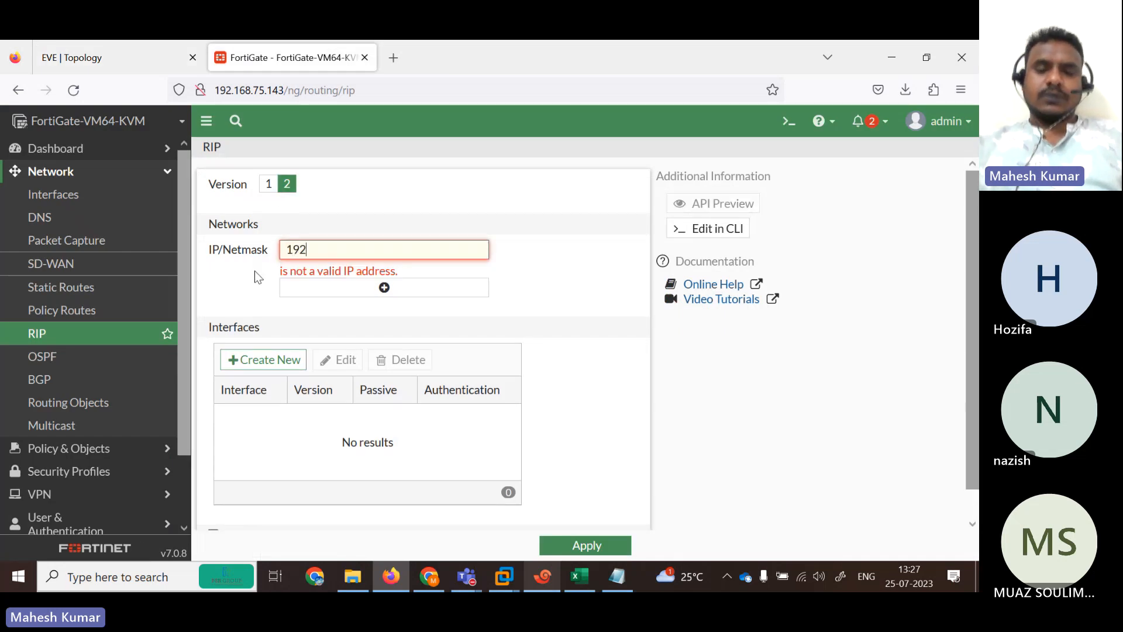
{"action": "type", "text": ".168.1"}
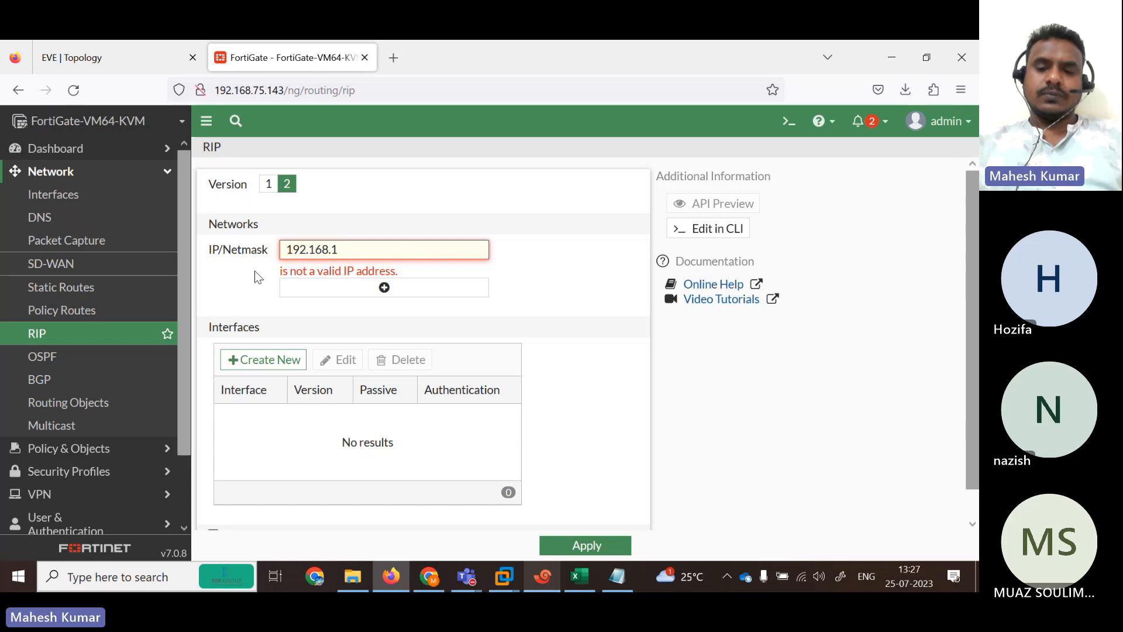
{"action": "type", "text": ".0/24"}
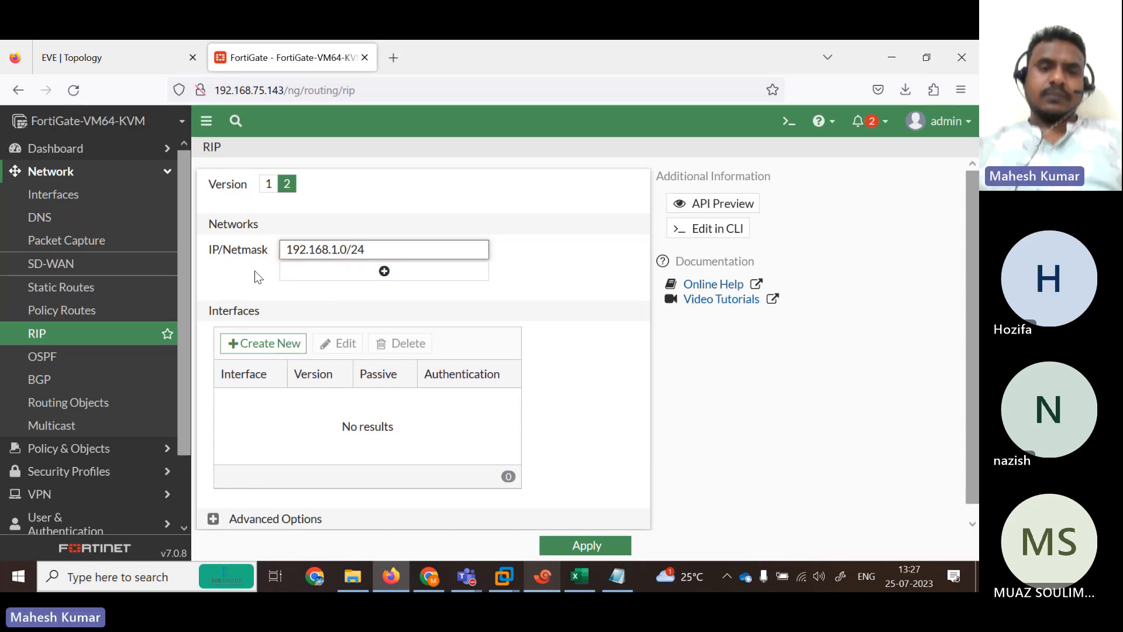
{"action": "triple_click", "coordinate": [412, 248]}
{"action": "key", "text": "ctrl+c"}
{"action": "left_click", "coordinate": [438, 269]}
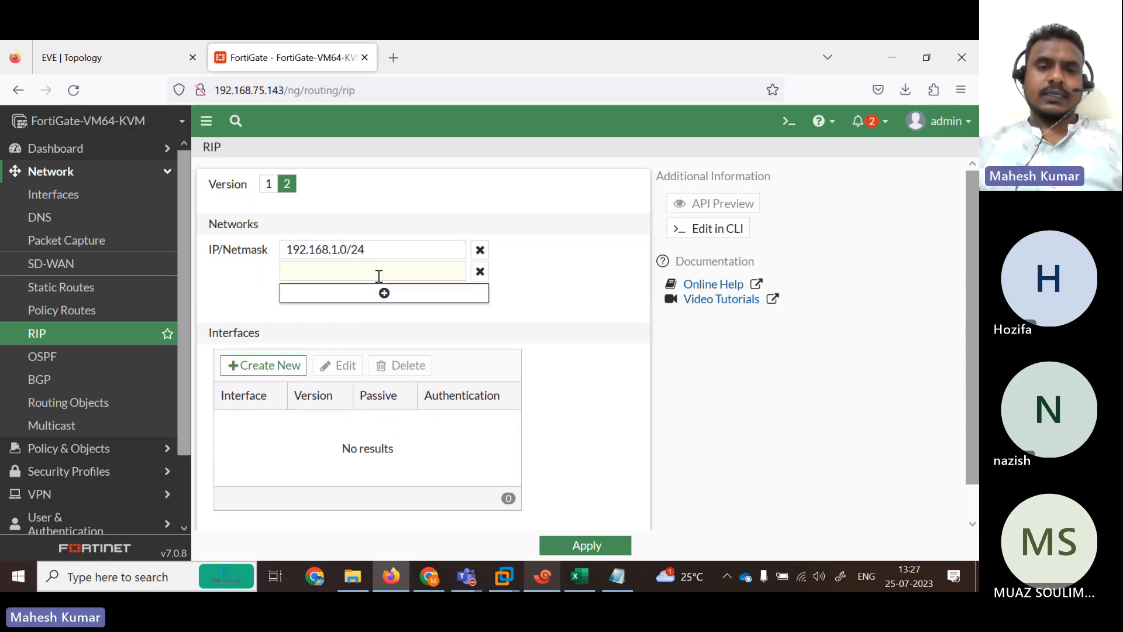
{"action": "key", "text": "ctrl+v"}
{"action": "key", "text": "Left"}
{"action": "key", "text": "Left"}
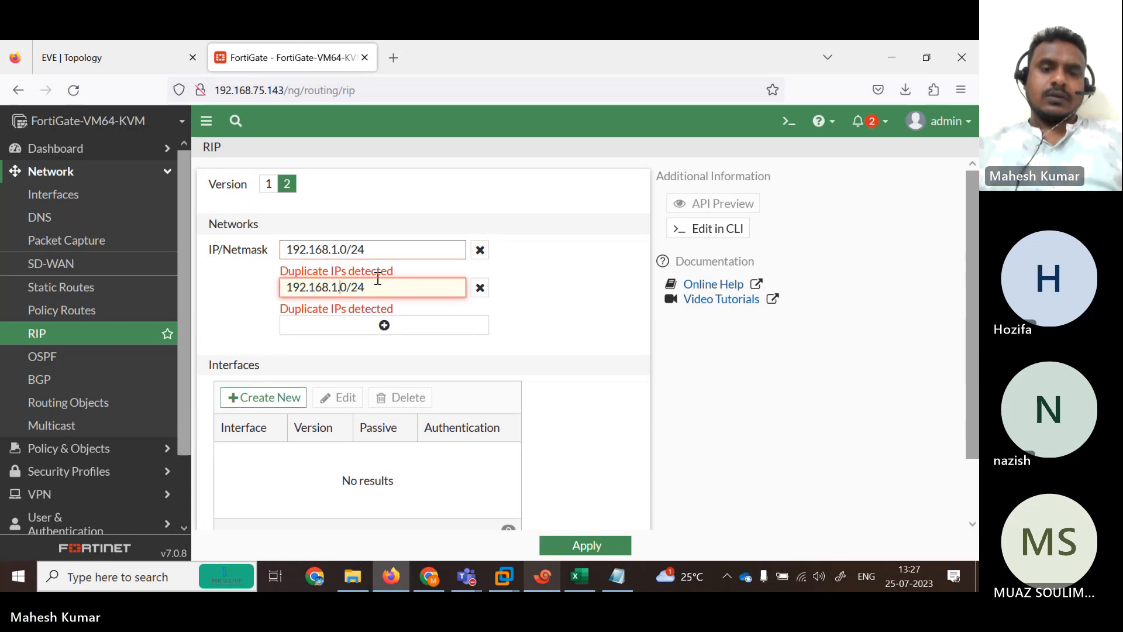
{"action": "key", "text": "BackSpace"}
{"action": "type", "text": "2"}
Add the remaining networks through 192.168.4.0/24 and apply the RIP settings.
{"action": "left_click", "coordinate": [384, 293]}
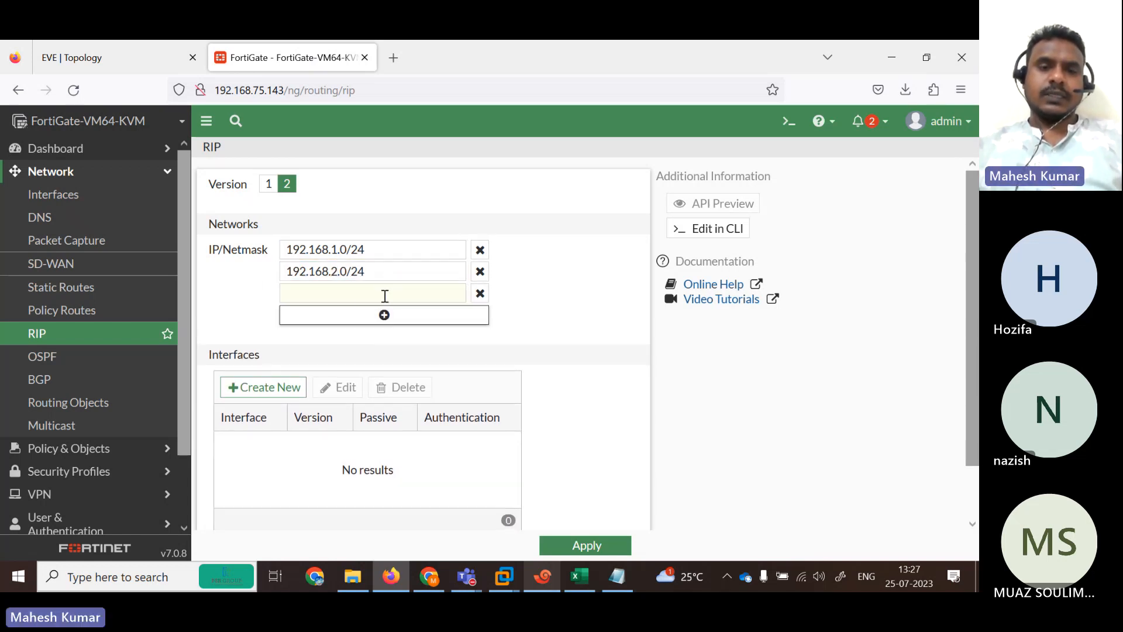
{"action": "key", "text": "ctrl+v"}
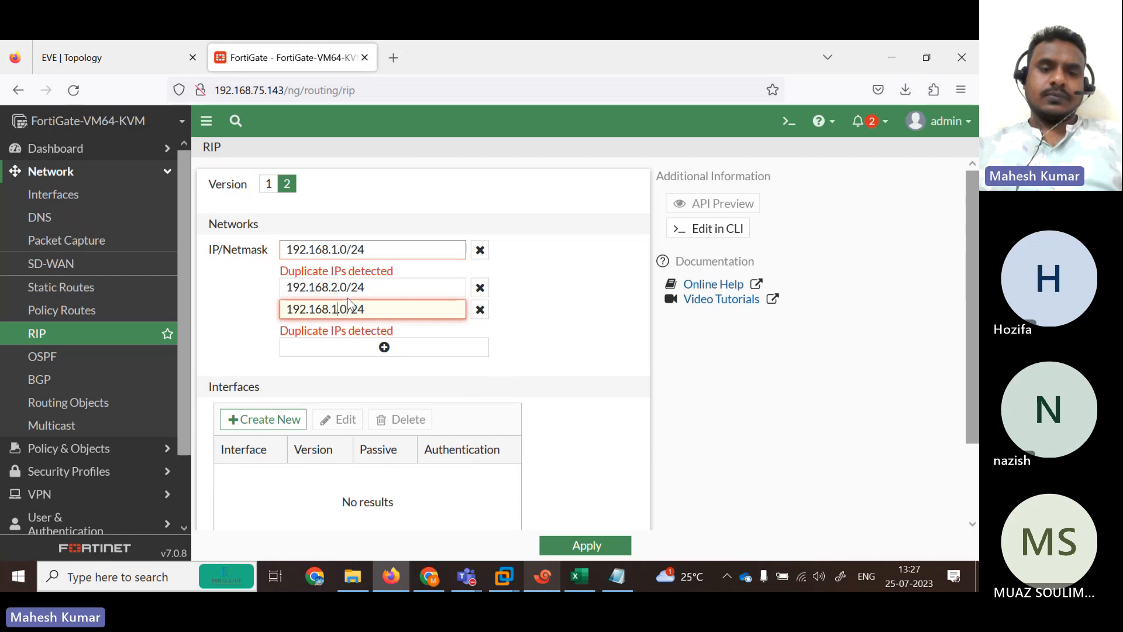
{"action": "key", "text": "BackSpace"}
{"action": "type", "text": "4"}
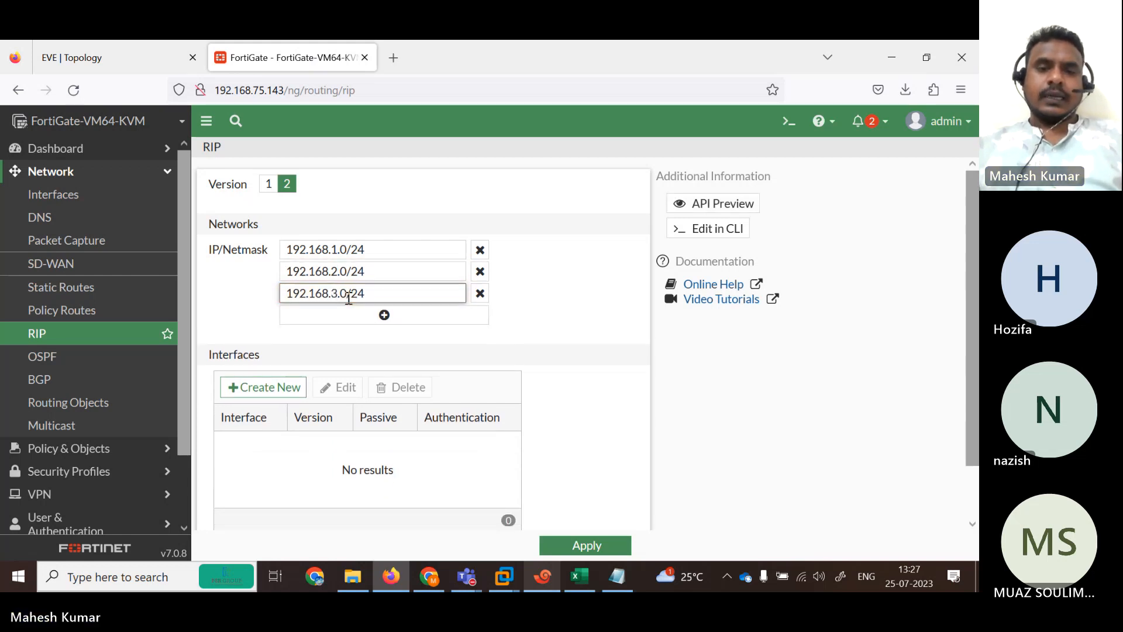
{"action": "left_click", "coordinate": [375, 314]}
{"action": "left_click", "coordinate": [363, 319]}
{"action": "type", "text": "192.168.1.0/24"}
{"action": "key", "text": "Left"}
{"action": "key", "text": "Left"}
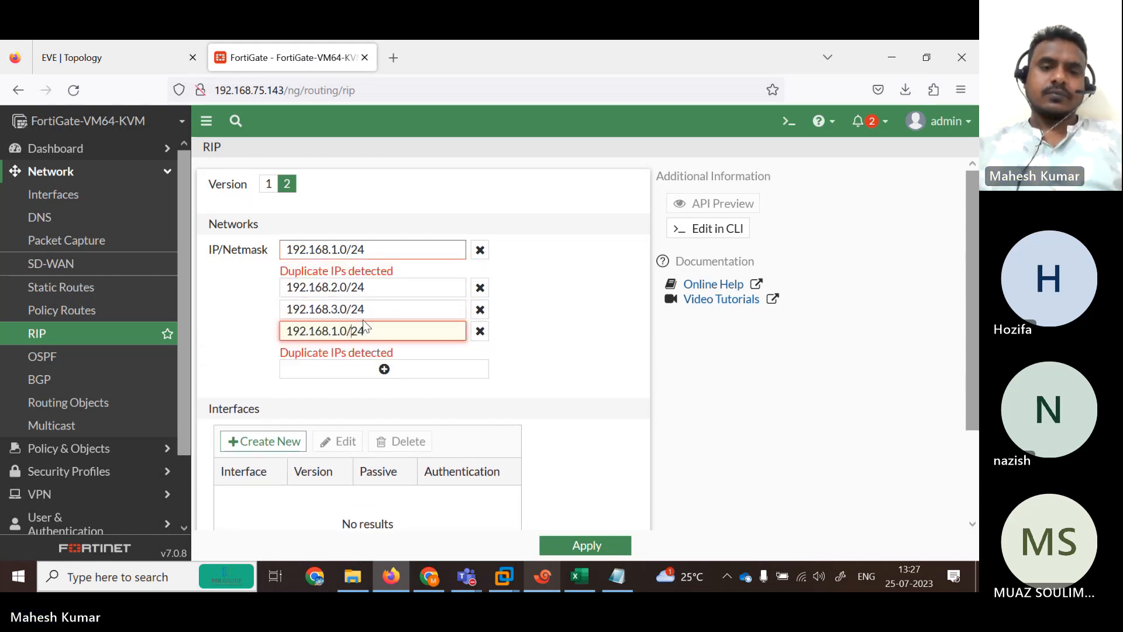
{"action": "key", "text": "BackSpace"}
{"action": "type", "text": "4"}
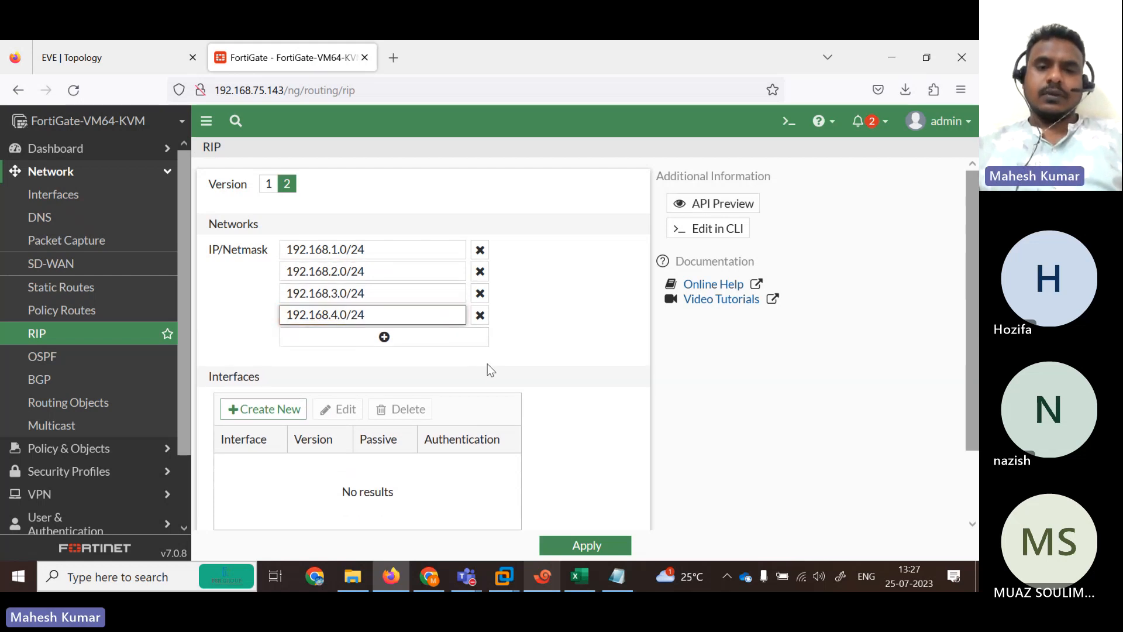
{"action": "scroll", "coordinate": [673, 421], "scroll_direction": "down", "scroll_amount": 2}
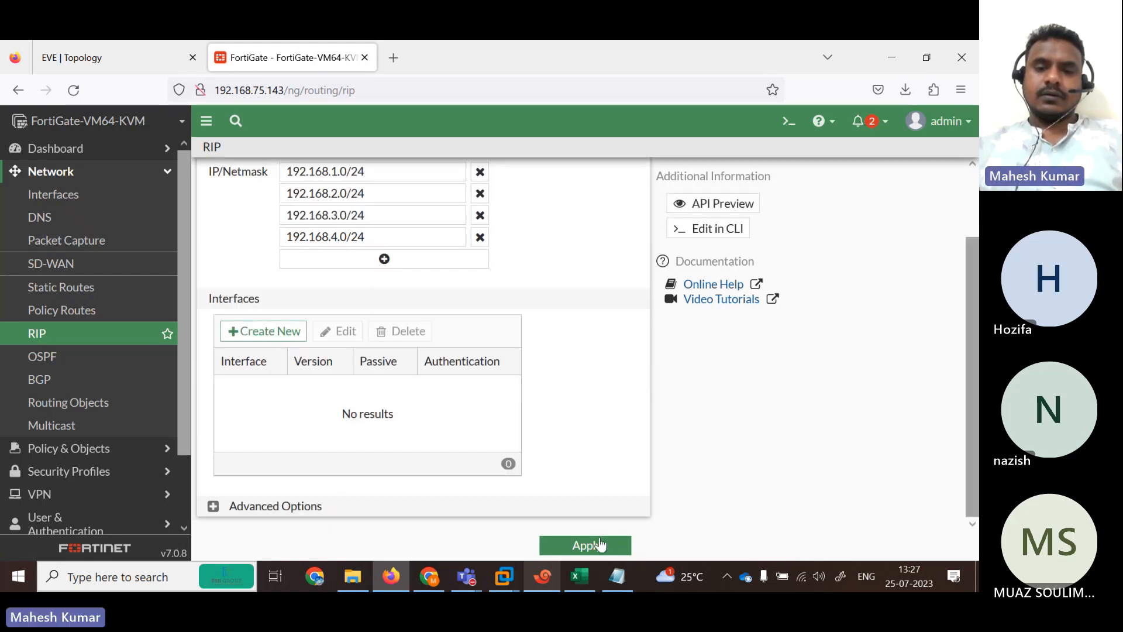
{"action": "left_click", "coordinate": [600, 546]}
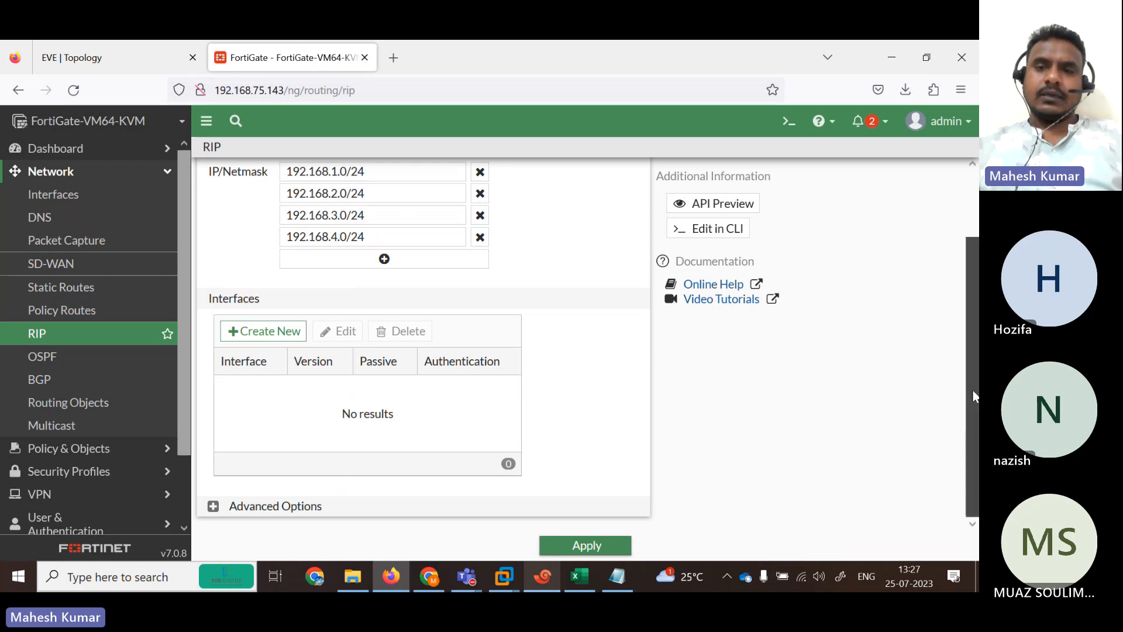
{"action": "left_click_drag", "start_coordinate": [974, 390], "coordinate": [970, 265]}
{"action": "left_click", "coordinate": [787, 121]}
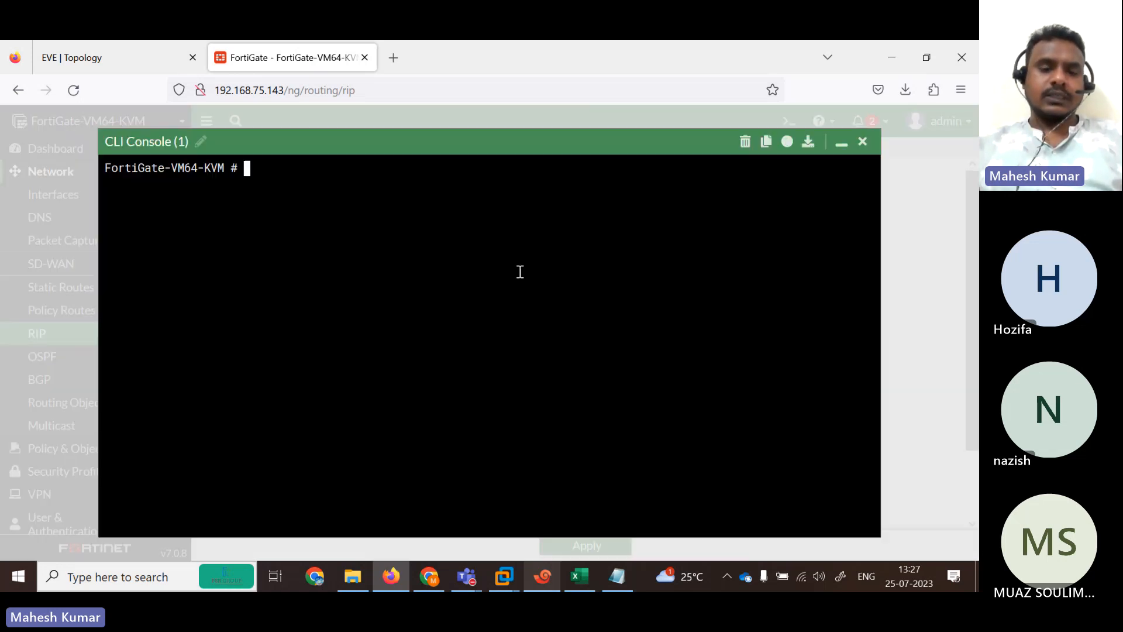
{"action": "type", "text": "get router "}
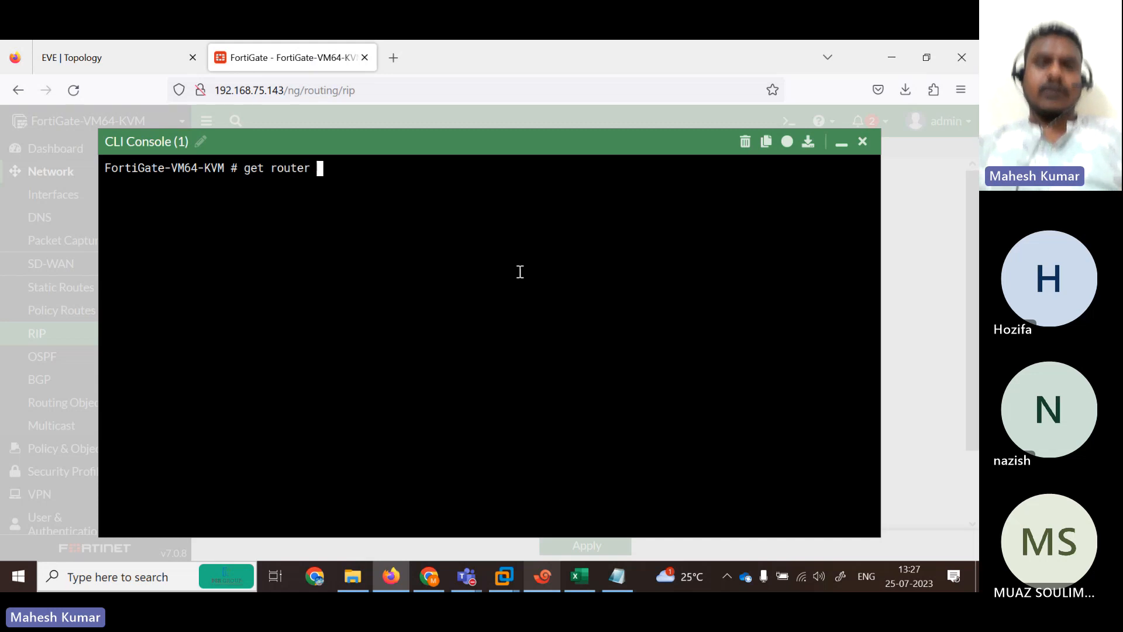
{"action": "type", "text": "info r"}
{"action": "key", "text": "Tab"}
{"action": "type", "text": "u"}
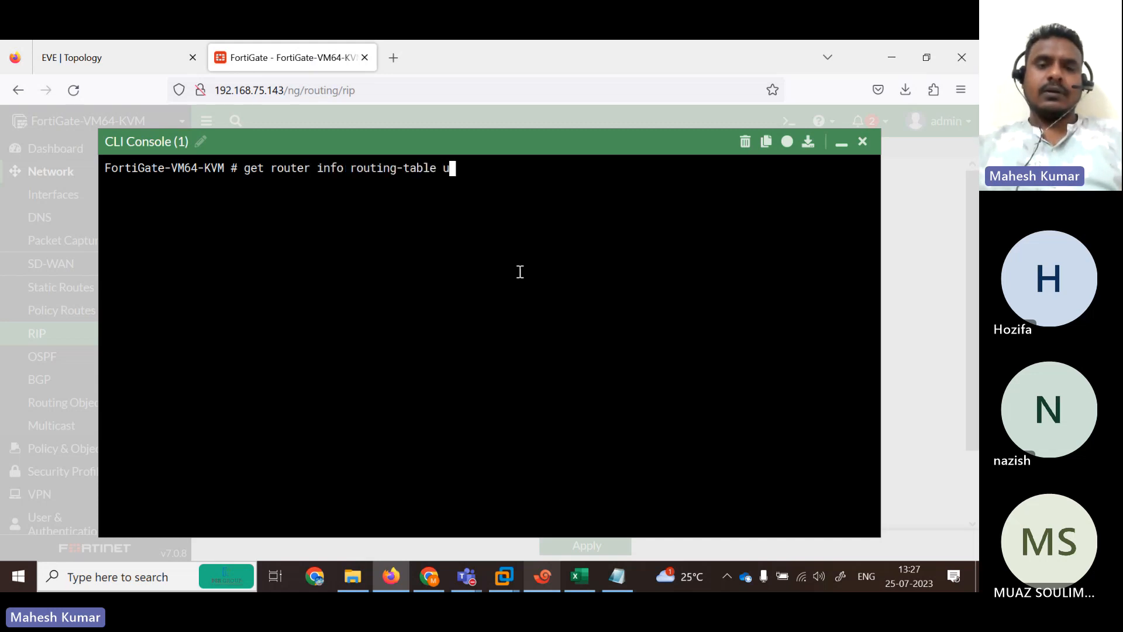
{"action": "key", "text": "BackSpace"}
{"action": "type", "text": "rip"}
{"action": "key", "text": "Return"}
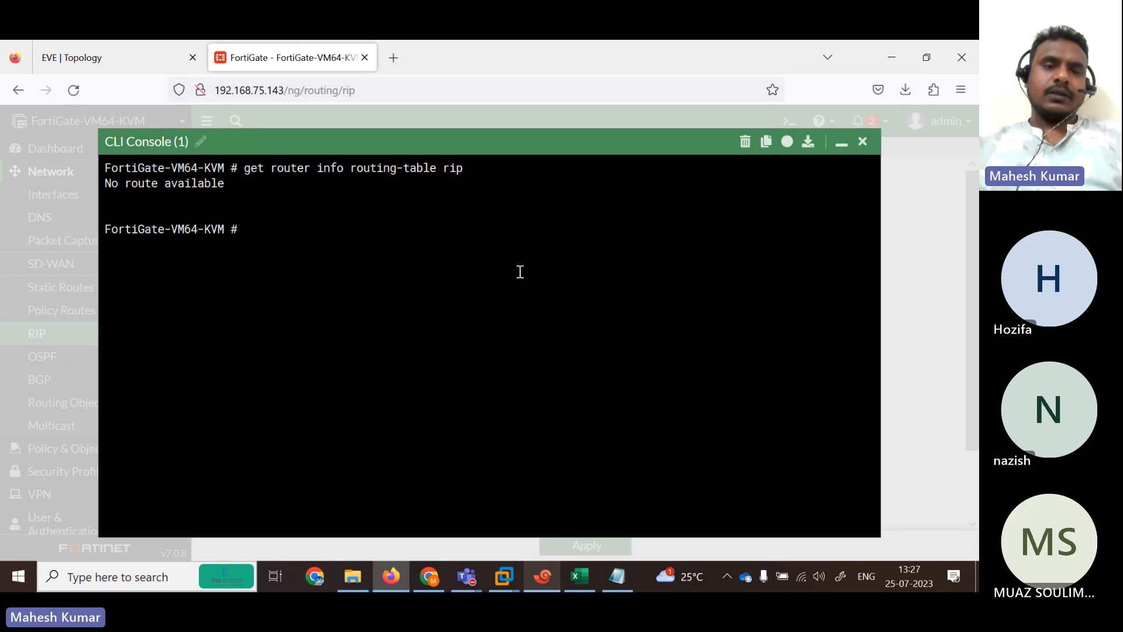
{"action": "key", "text": "Up"}
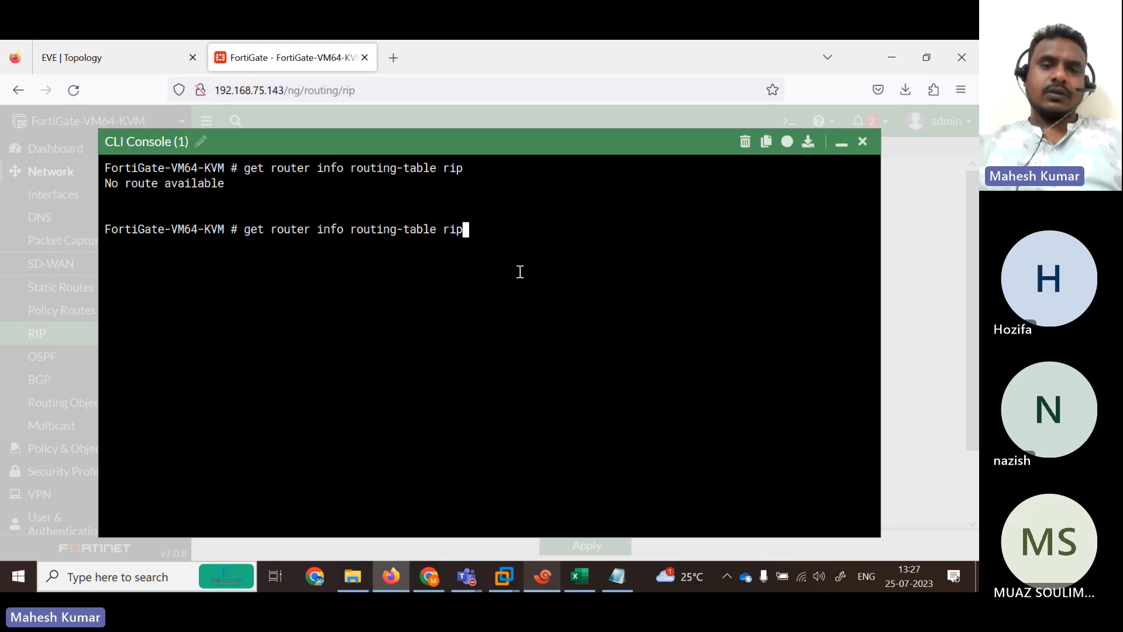
{"action": "key", "text": "BackSpace"}
{"action": "key", "text": "BackSpace"}
{"action": "key", "text": "BackSpace"}
{"action": "type", "text": "all"}
{"action": "key", "text": "Return"}
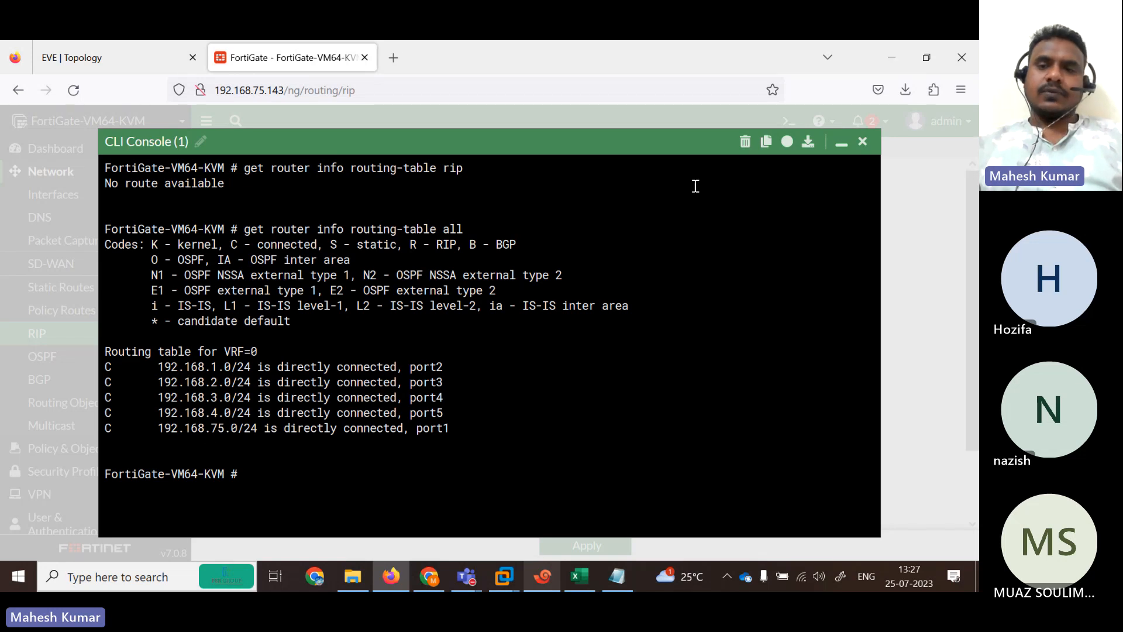
{"action": "left_click", "coordinate": [862, 142]}
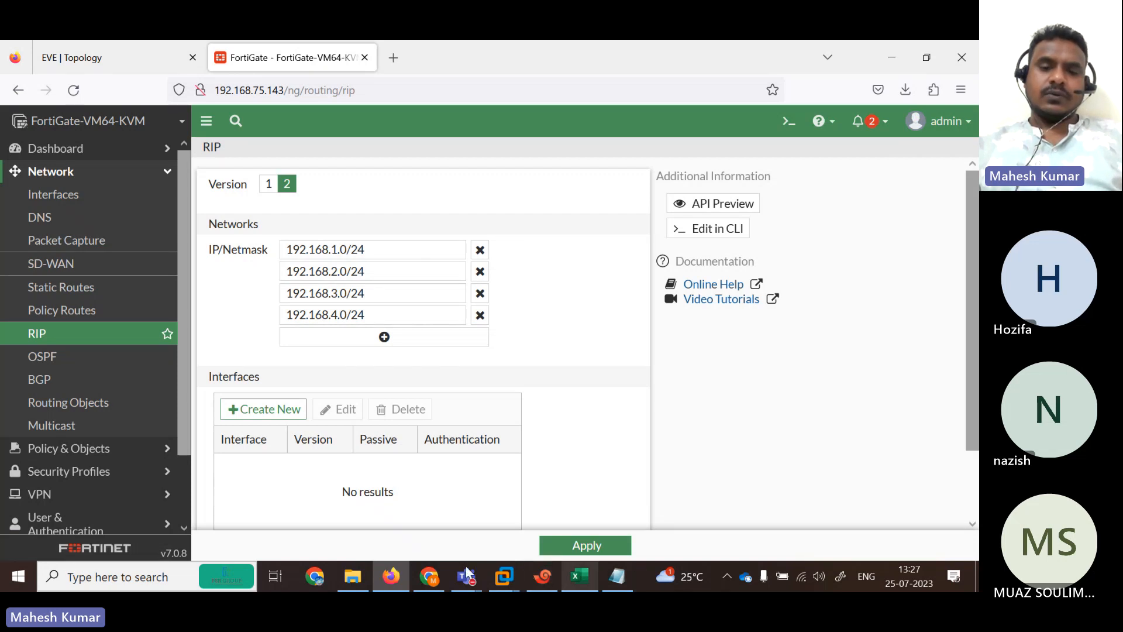
Run show ip route on the B1 session to view R1's routing table.
{"action": "left_click", "coordinate": [550, 576]}
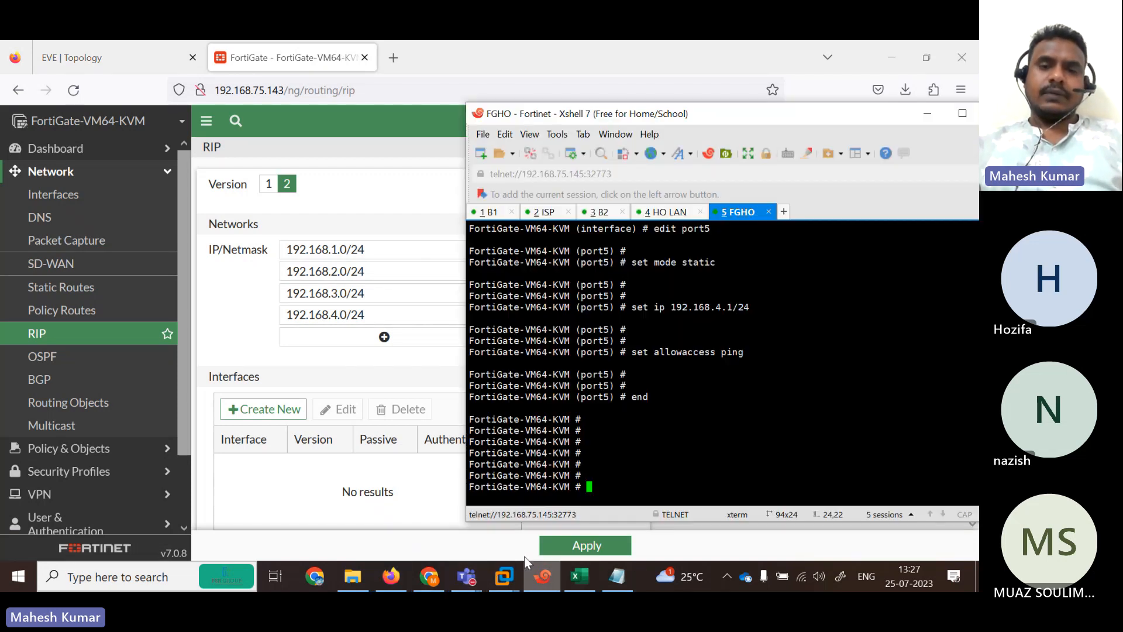
{"action": "left_click", "coordinate": [491, 214]}
{"action": "key", "text": "Return"}
{"action": "key", "text": "Return"}
{"action": "key", "text": "Return"}
{"action": "key", "text": "Return"}
{"action": "key", "text": "Return"}
{"action": "key", "text": "Return"}
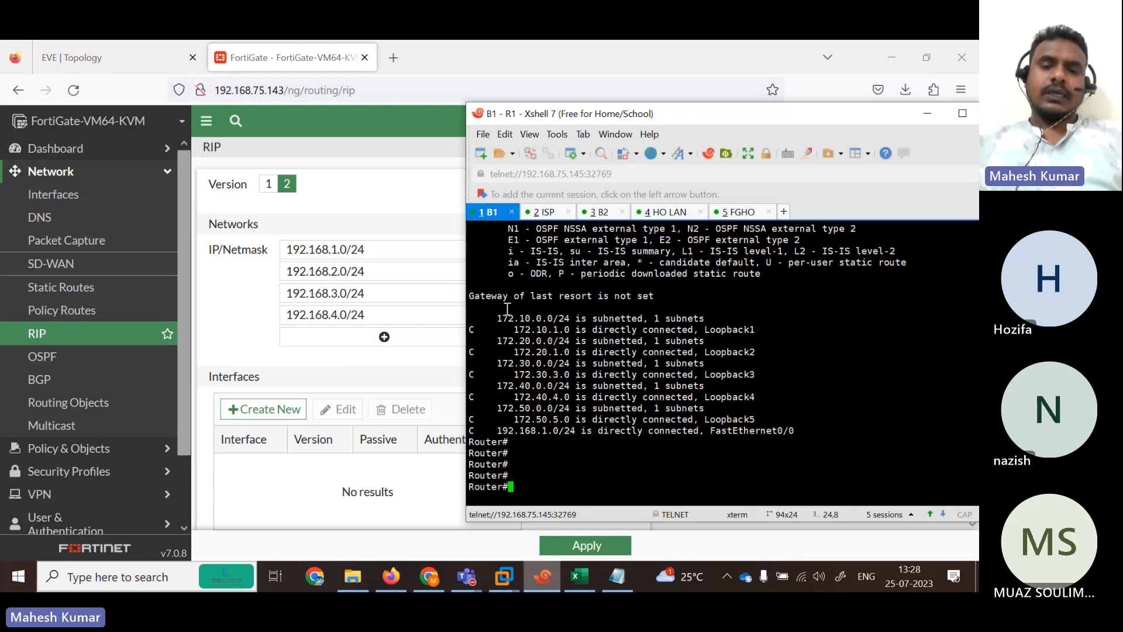
{"action": "type", "text": "sh"}
{"action": "key", "text": "Tab"}
{"action": "type", "text": "ip rou"}
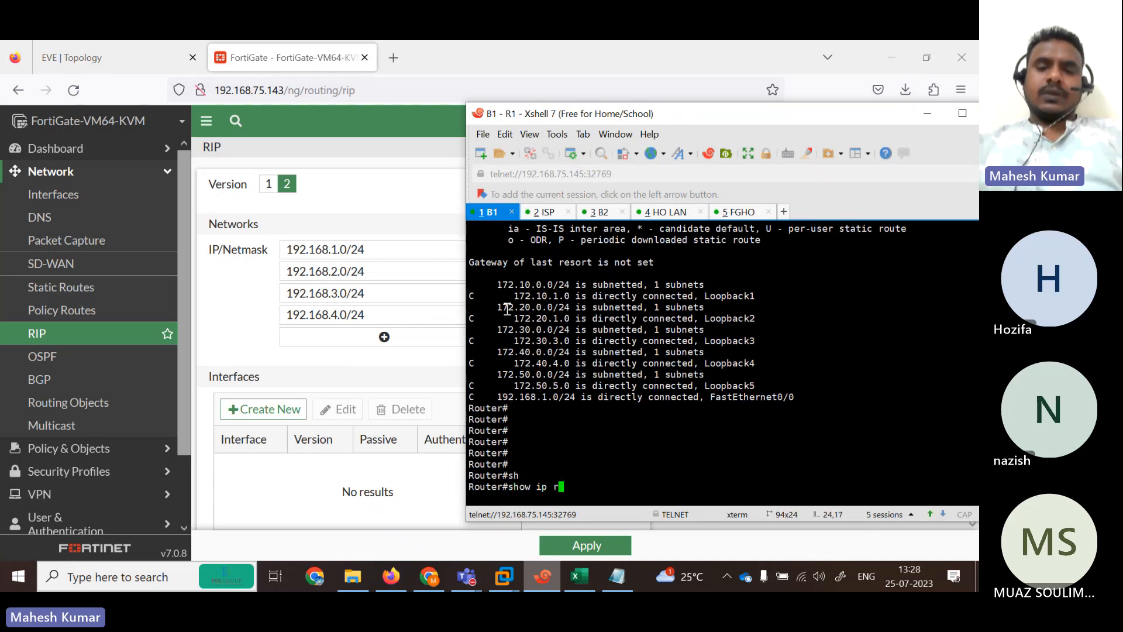
{"action": "key", "text": "Tab"}
{"action": "key", "text": "Return"}
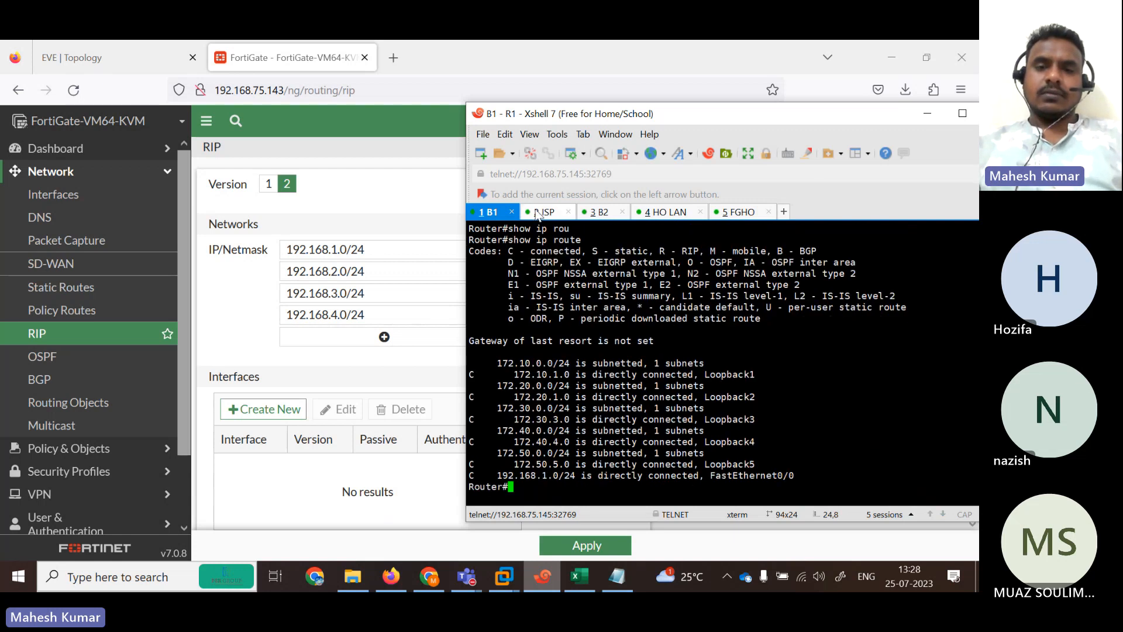
On the ISP session, run show ip route rip to confirm R2 has no RIP routes.
{"action": "left_click", "coordinate": [543, 212]}
{"action": "left_click", "coordinate": [599, 211]}
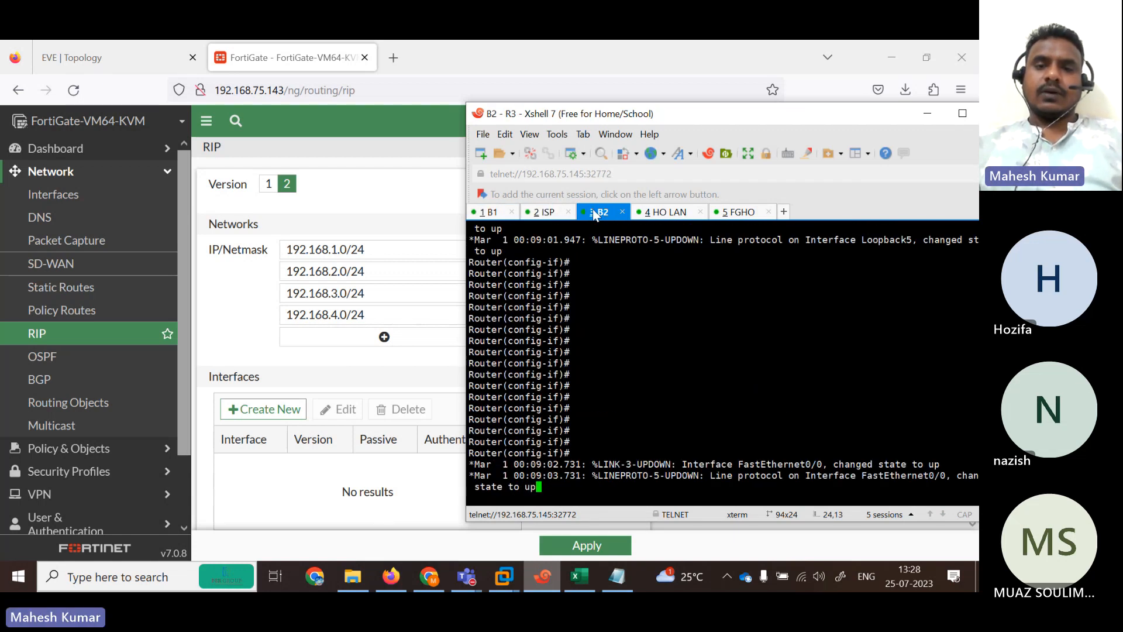
{"action": "left_click", "coordinate": [543, 212]}
{"action": "key", "text": "Return"}
{"action": "key", "text": "Return"}
{"action": "key", "text": "Return"}
{"action": "key", "text": "Return"}
{"action": "key", "text": "Return"}
{"action": "key", "text": "Return"}
{"action": "key", "text": "Return"}
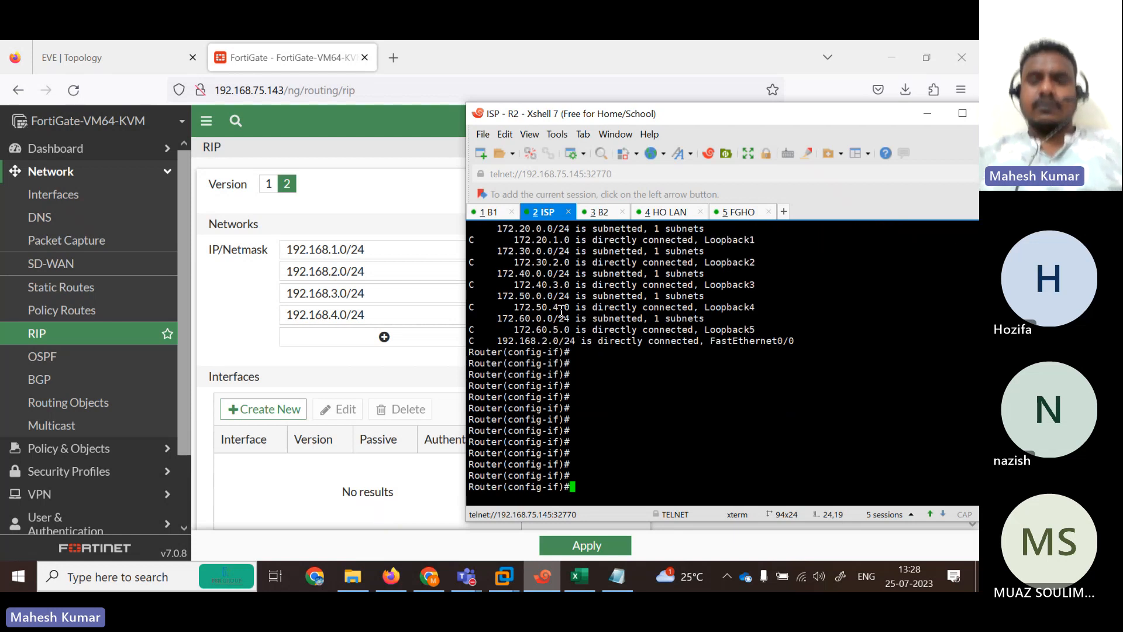
{"action": "type", "text": "end"}
{"action": "key", "text": "Return"}
{"action": "key", "text": "Return"}
{"action": "key", "text": "Return"}
{"action": "key", "text": "Return"}
{"action": "type", "text": "sh"}
{"action": "key", "text": "Tab"}
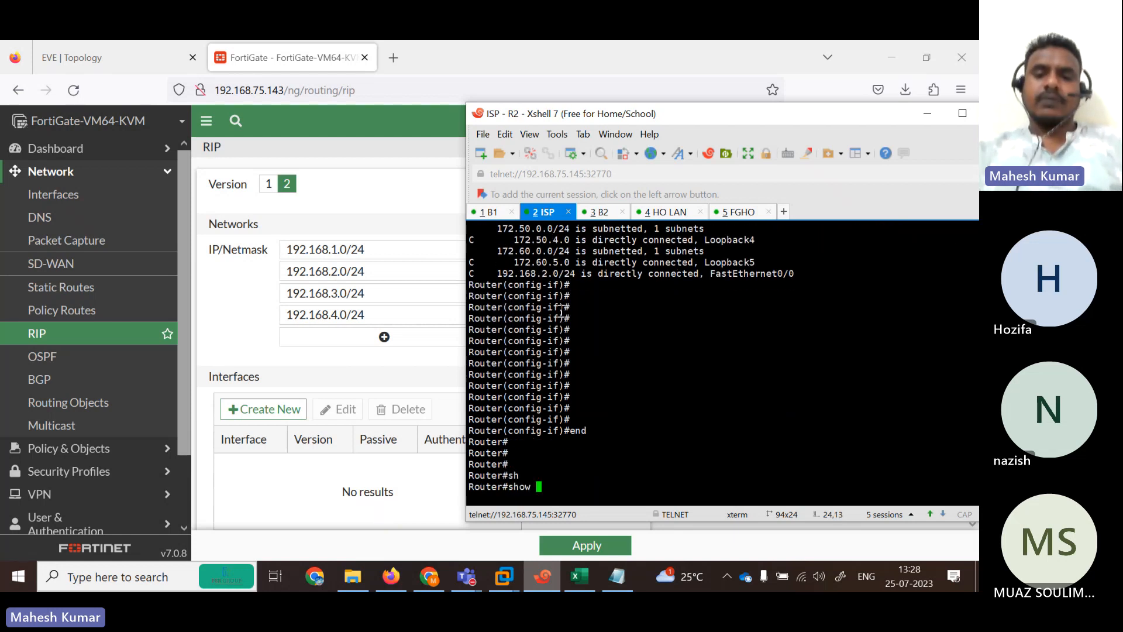
{"action": "type", "text": "ip rou"}
{"action": "key", "text": "Tab"}
{"action": "type", "text": "ri"}
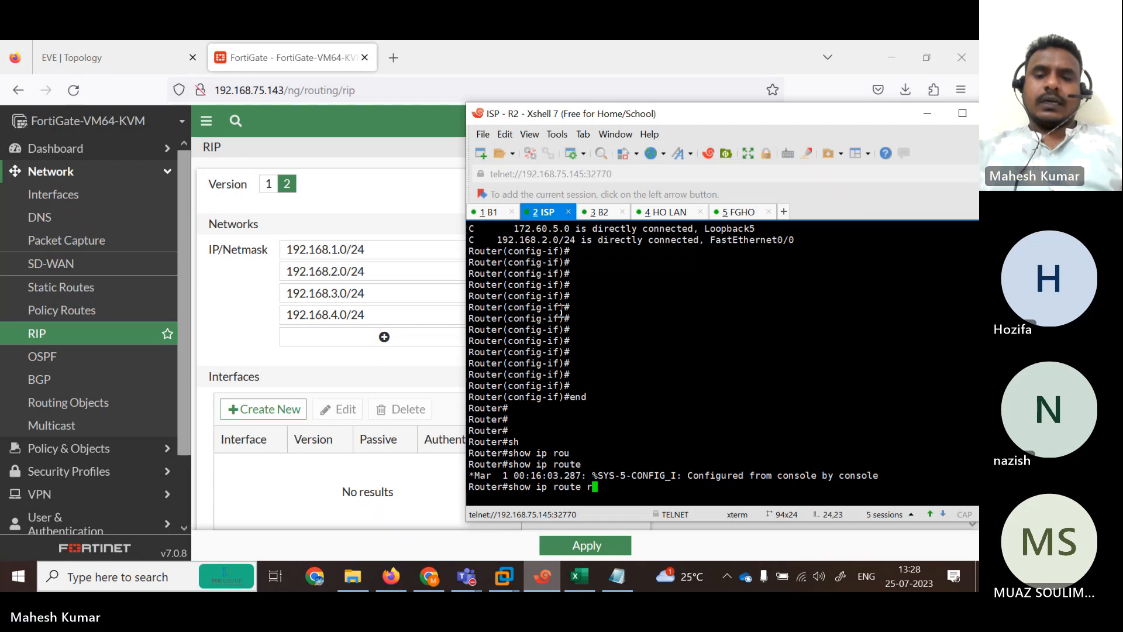
{"action": "key", "text": "Tab"}
{"action": "key", "text": "Return"}
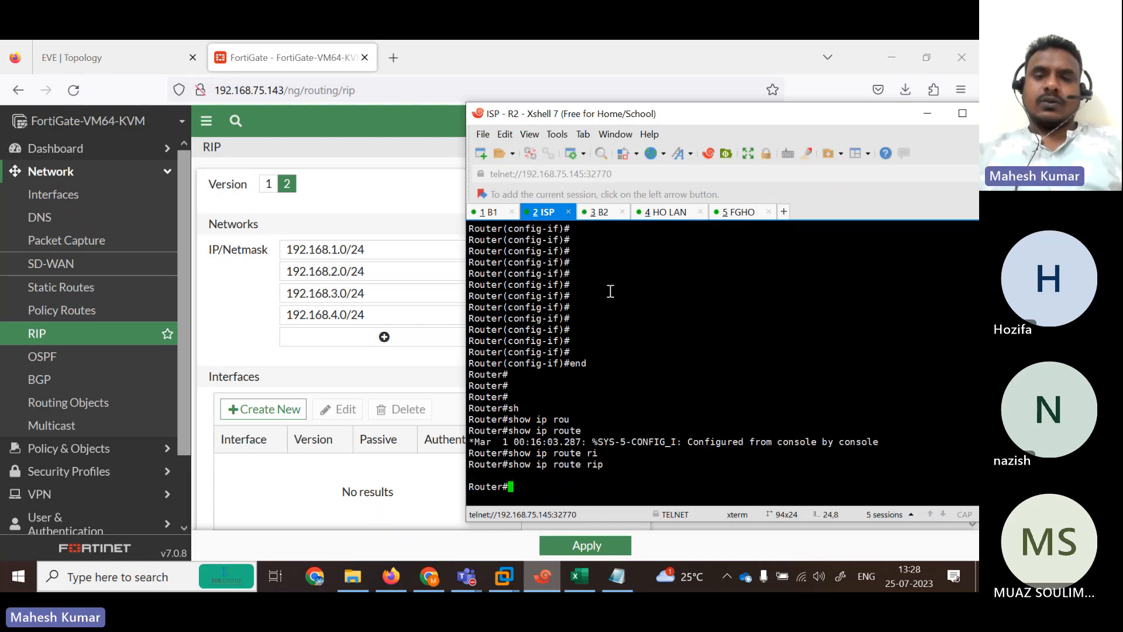
{"action": "left_click", "coordinate": [598, 214]}
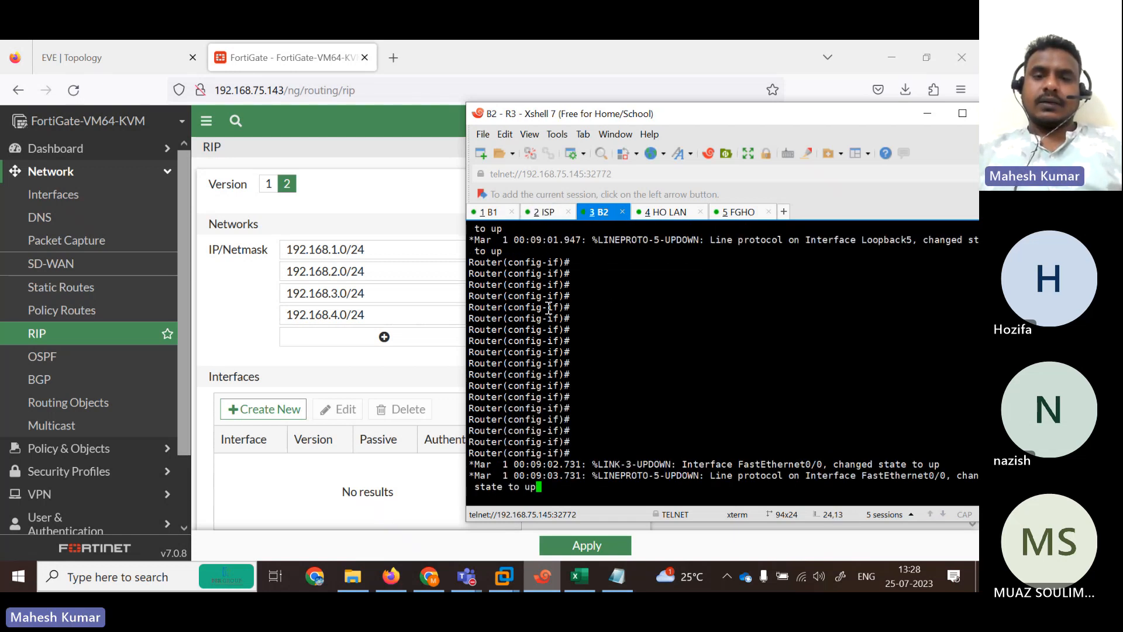
{"action": "left_click", "coordinate": [490, 214]}
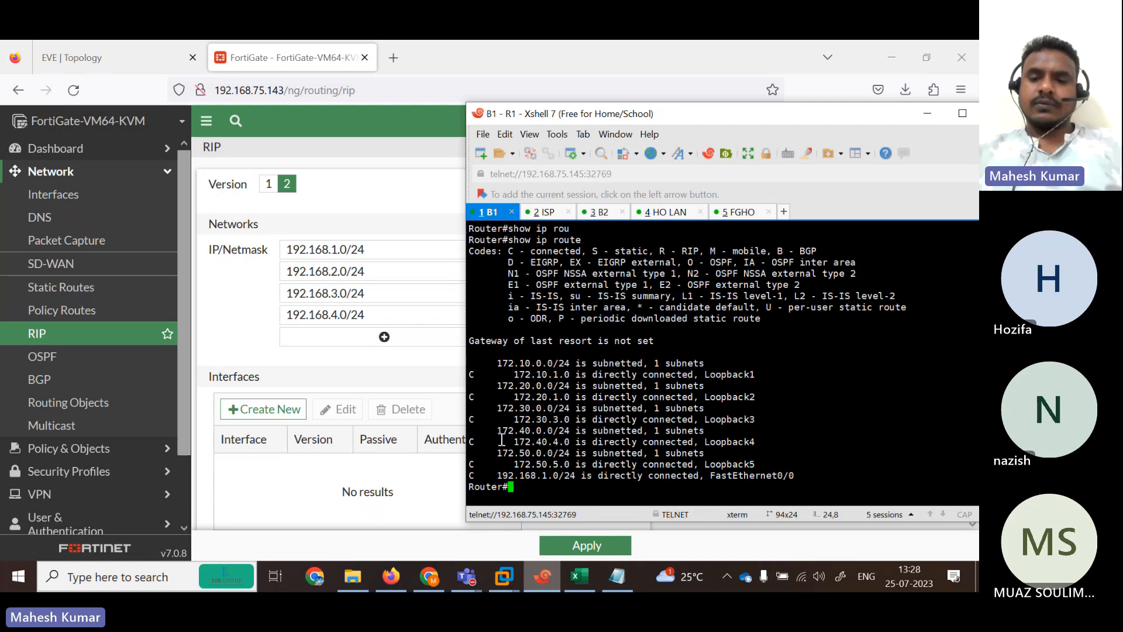
{"action": "key", "text": "Return"}
{"action": "key", "text": "Return"}
{"action": "key", "text": "Return"}
{"action": "key", "text": "Return"}
{"action": "key", "text": "Return"}
{"action": "key", "text": "Return"}
{"action": "key", "text": "Return"}
{"action": "key", "text": "Return"}
{"action": "key", "text": "Return"}
{"action": "key", "text": "Return"}
{"action": "key", "text": "Return"}
{"action": "key", "text": "Return"}
{"action": "key", "text": "Return"}
{"action": "key", "text": "Return"}
{"action": "key", "text": "Return"}
{"action": "key", "text": "Return"}
{"action": "key", "text": "Return"}
{"action": "key", "text": "Return"}
{"action": "key", "text": "Return"}
{"action": "key", "text": "Return"}
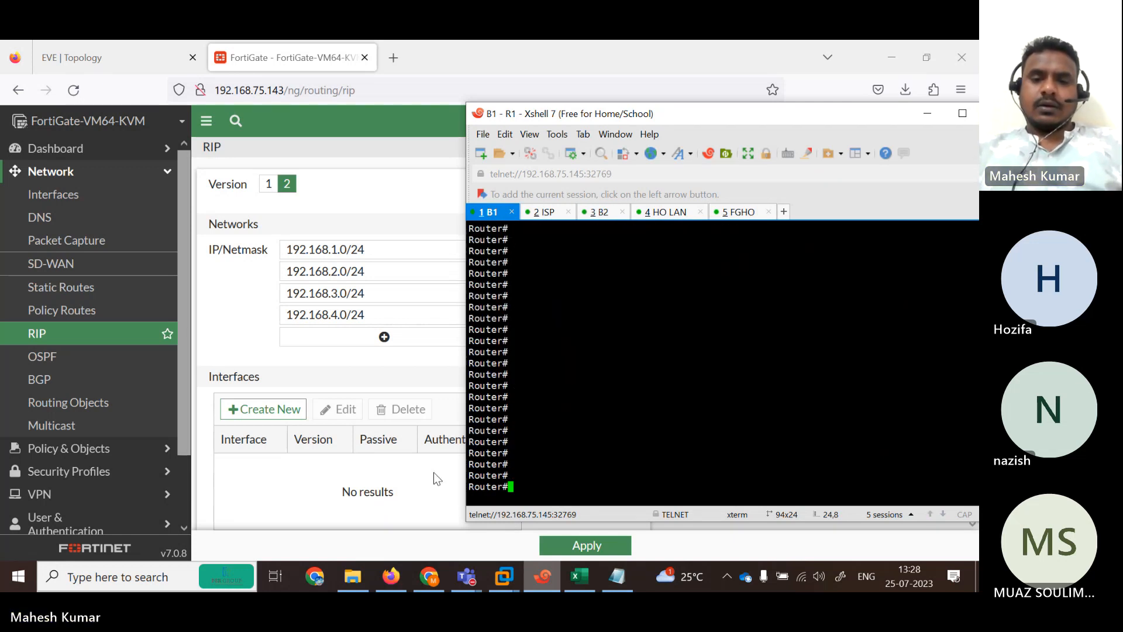
Select R1's RIP block (router rip to net 192.168.1.0) in Notepad, shown over the EVE topology.
{"action": "left_click", "coordinate": [611, 582]}
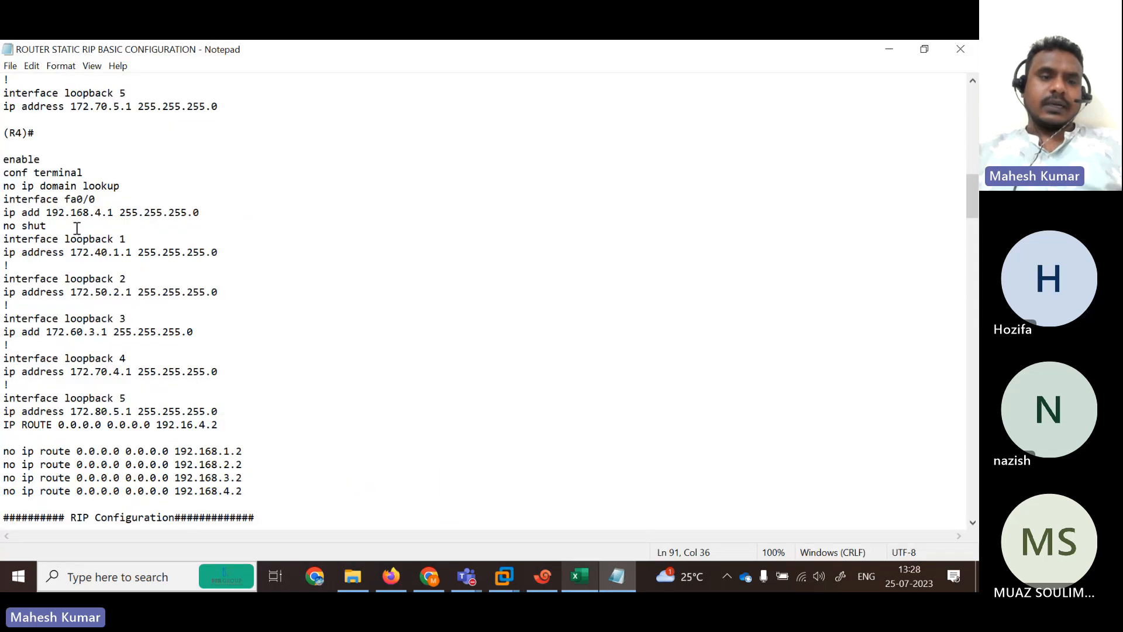
{"action": "scroll", "coordinate": [976, 186], "scroll_direction": "down", "scroll_amount": 11}
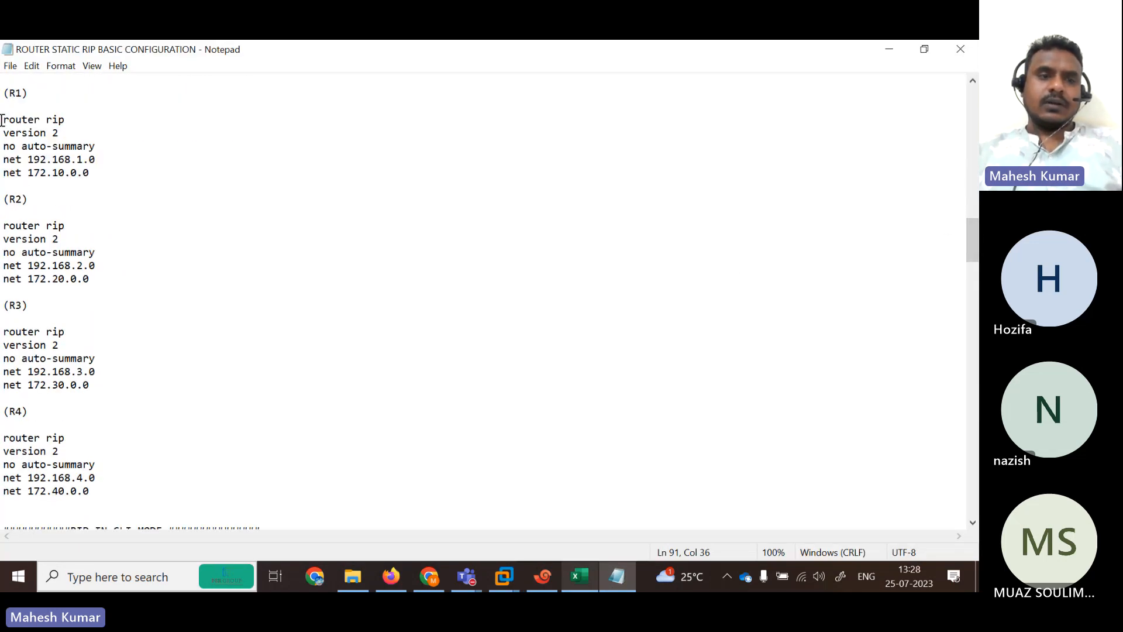
{"action": "left_click_drag", "start_coordinate": [2, 120], "coordinate": [119, 165]}
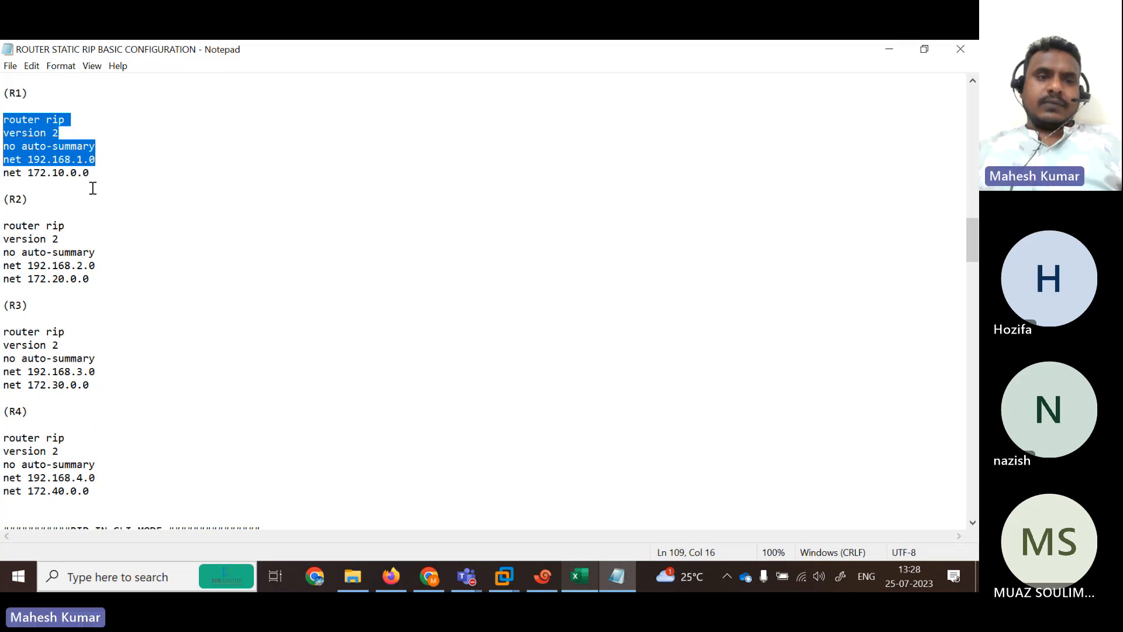
{"action": "double_click", "coordinate": [125, 44]}
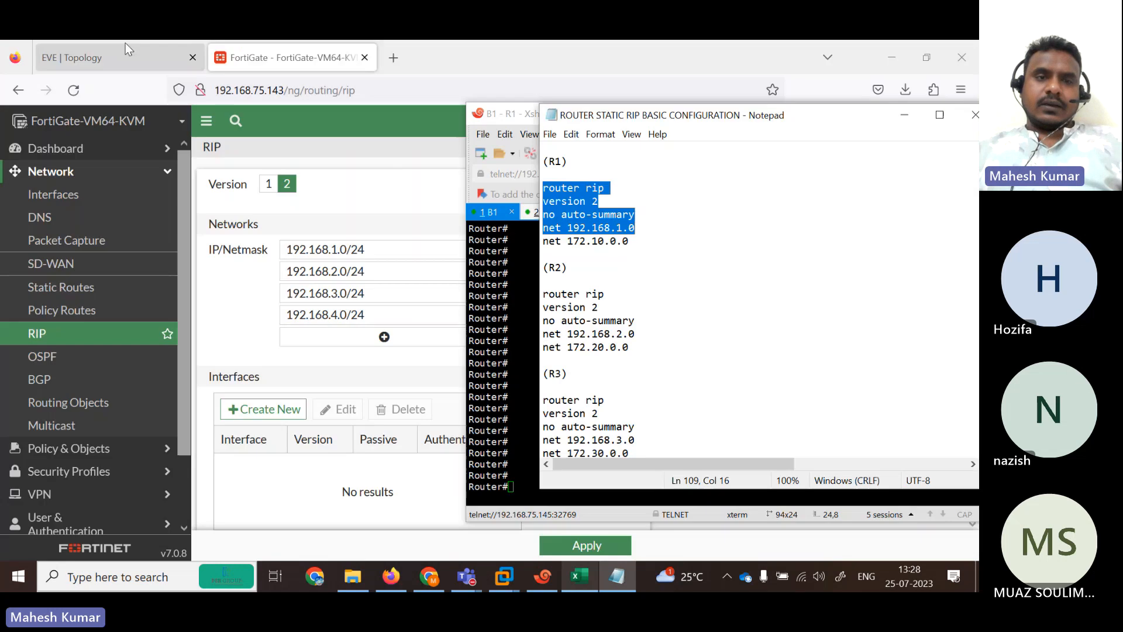
{"action": "left_click", "coordinate": [123, 41]}
{"action": "left_click", "coordinate": [615, 584]}
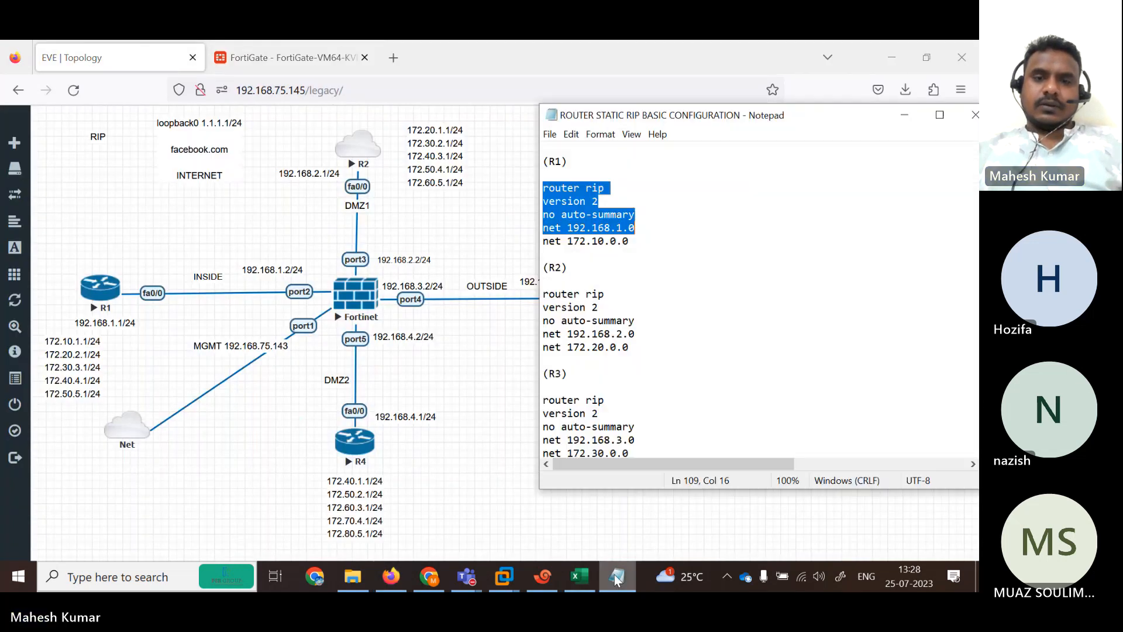
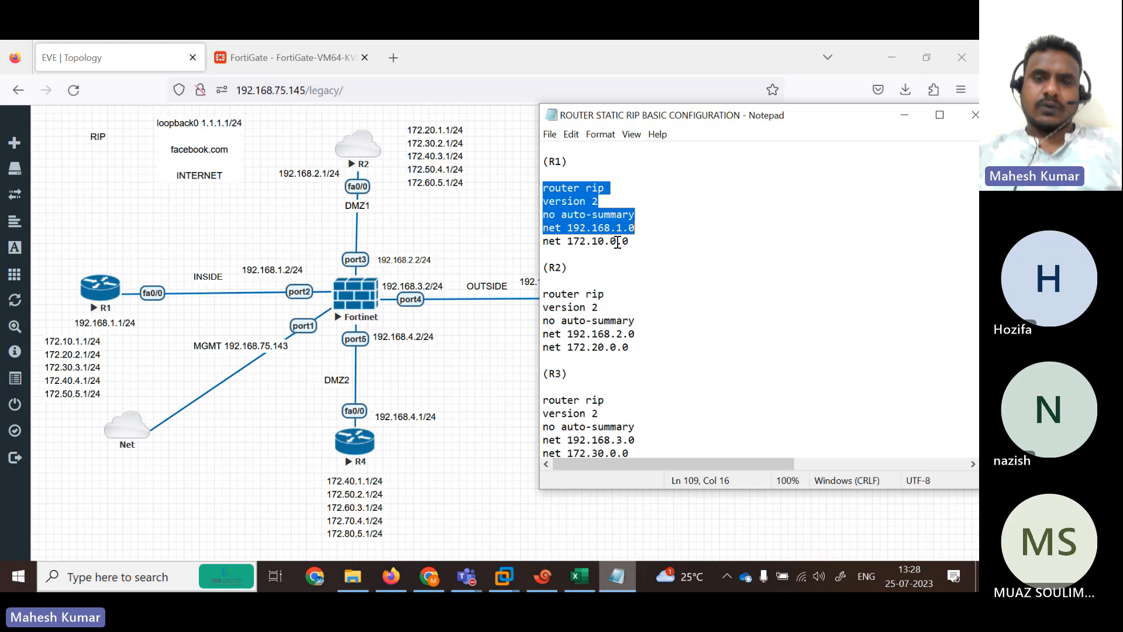
Change R1's net 172.10.0.0 line to 172.10.1.0 and copy it.
{"action": "left_click", "coordinate": [617, 242]}
{"action": "key", "text": "BackSpace"}
{"action": "type", "text": "1"}
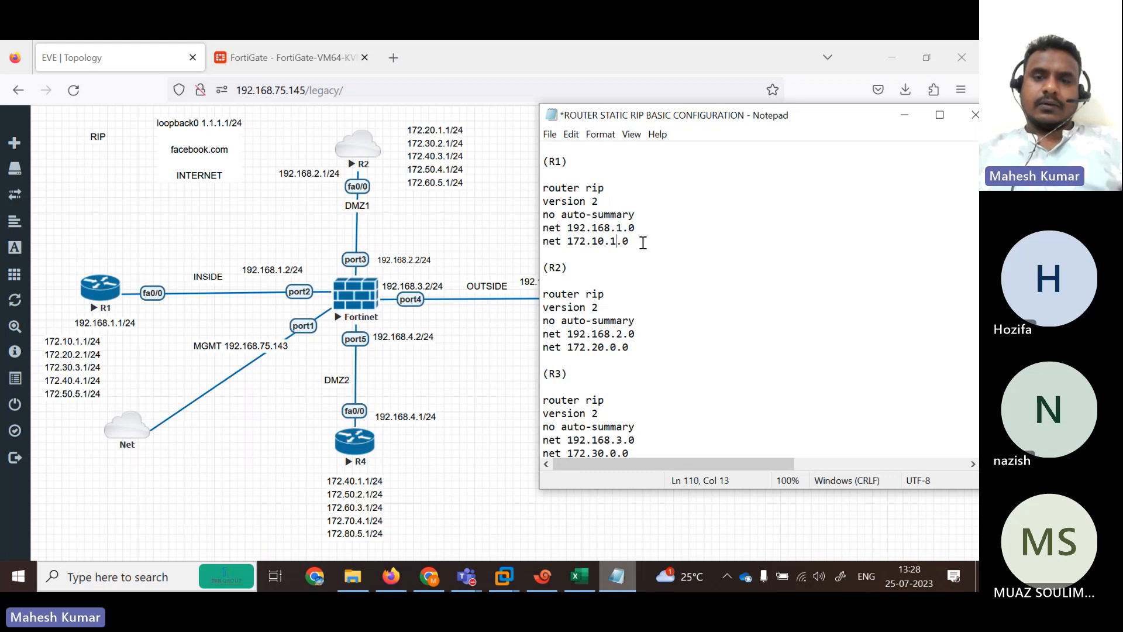
{"action": "left_click_drag", "start_coordinate": [643, 242], "coordinate": [523, 242]}
{"action": "key", "text": "ctrl+c"}
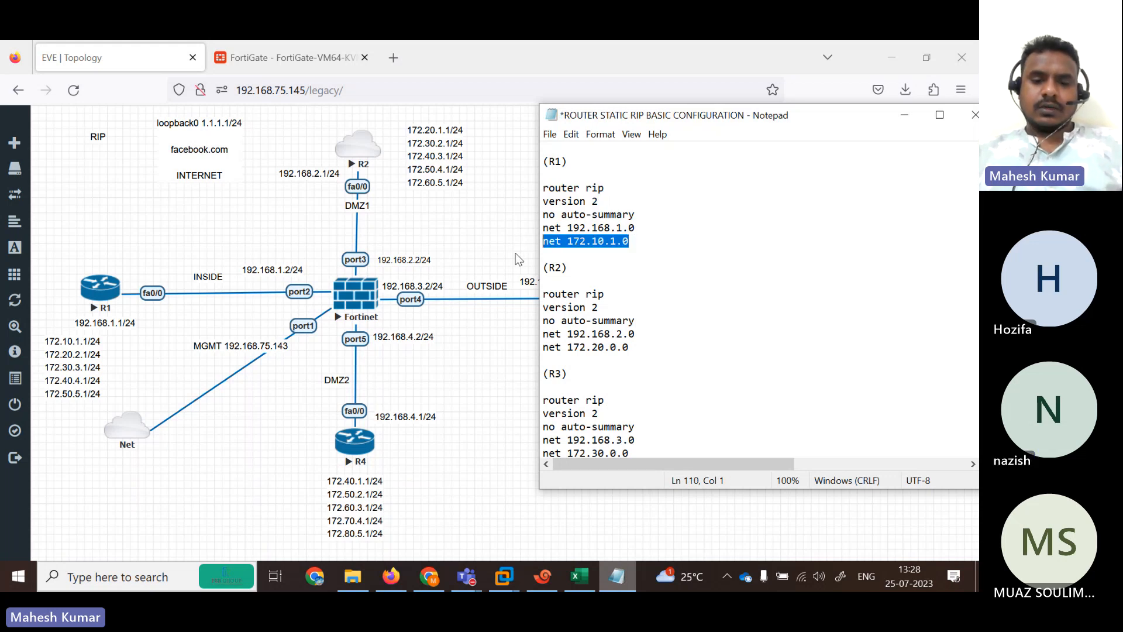
Add a pasted network line below it and edit it to 172.20.2.0.
{"action": "left_click", "coordinate": [664, 241]}
{"action": "key", "text": "Return"}
{"action": "type", "text": "\\"}
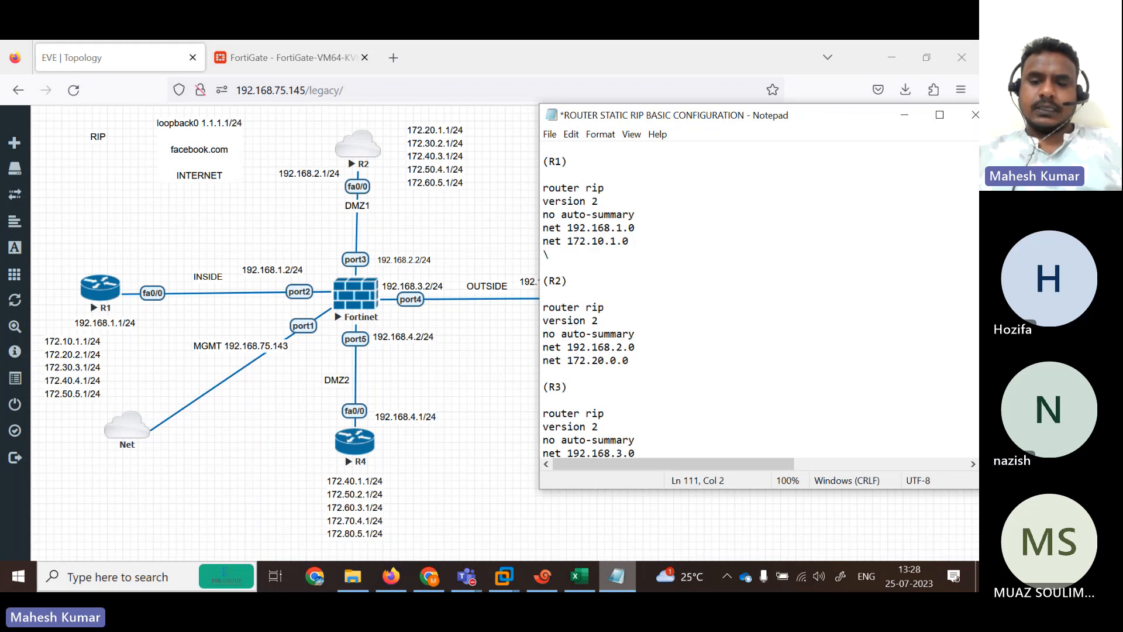
{"action": "key", "text": "ctrl+v"}
{"action": "key", "text": "Left"}
{"action": "key", "text": "Left"}
{"action": "key", "text": "Left"}
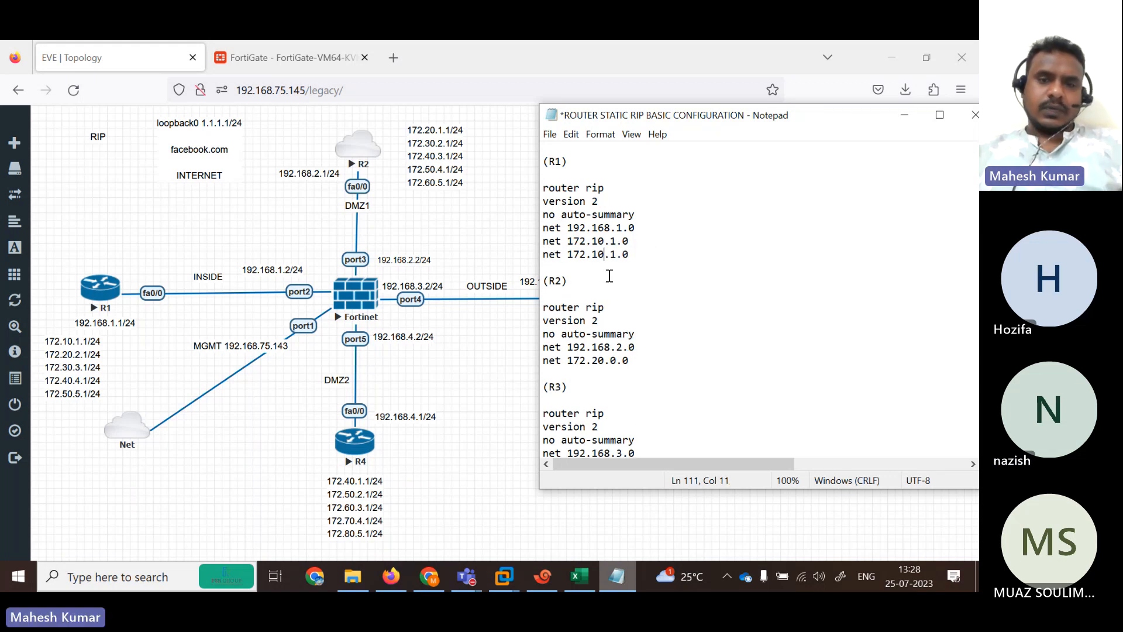
{"action": "key", "text": "BackSpace"}
{"action": "type", "text": "2"}
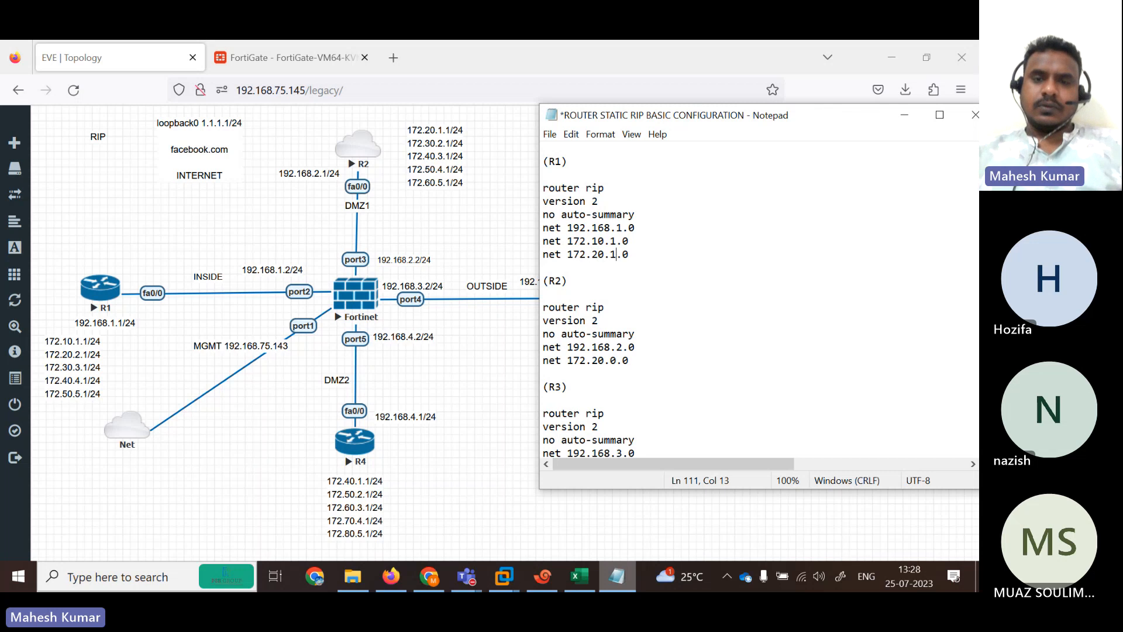
{"action": "key", "text": "BackSpace"}
{"action": "type", "text": "2"}
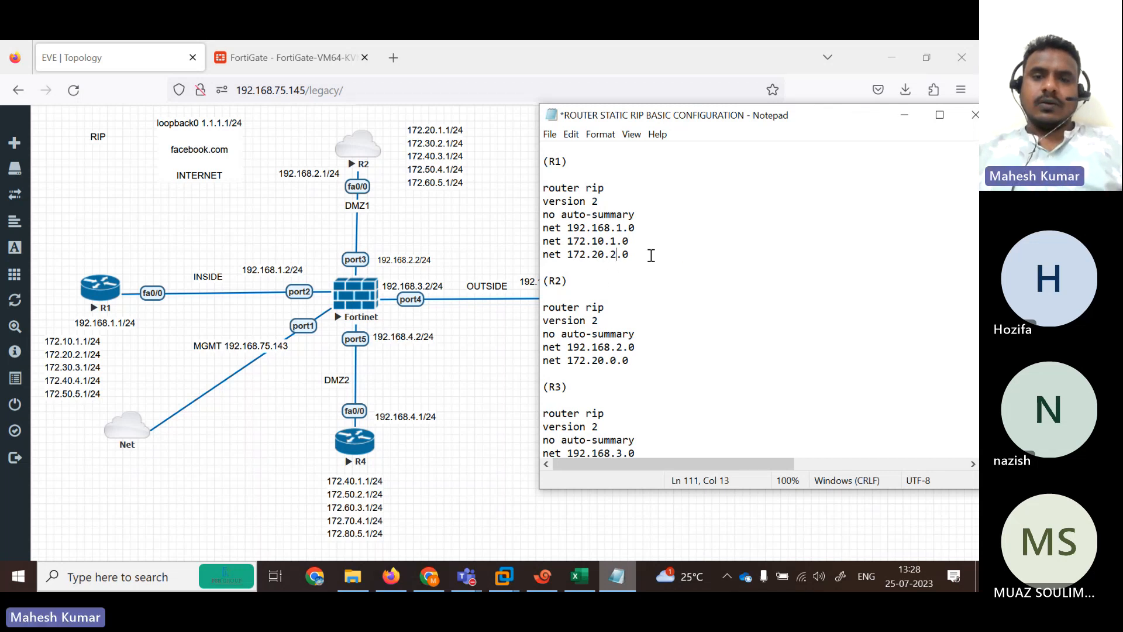
{"action": "left_click_drag", "start_coordinate": [651, 256], "coordinate": [515, 258]}
{"action": "key", "text": "ctrl+c"}
Add a third 172 network line to R1's block as 172.30.3.0.
{"action": "left_click", "coordinate": [635, 263]}
{"action": "key", "text": "Return"}
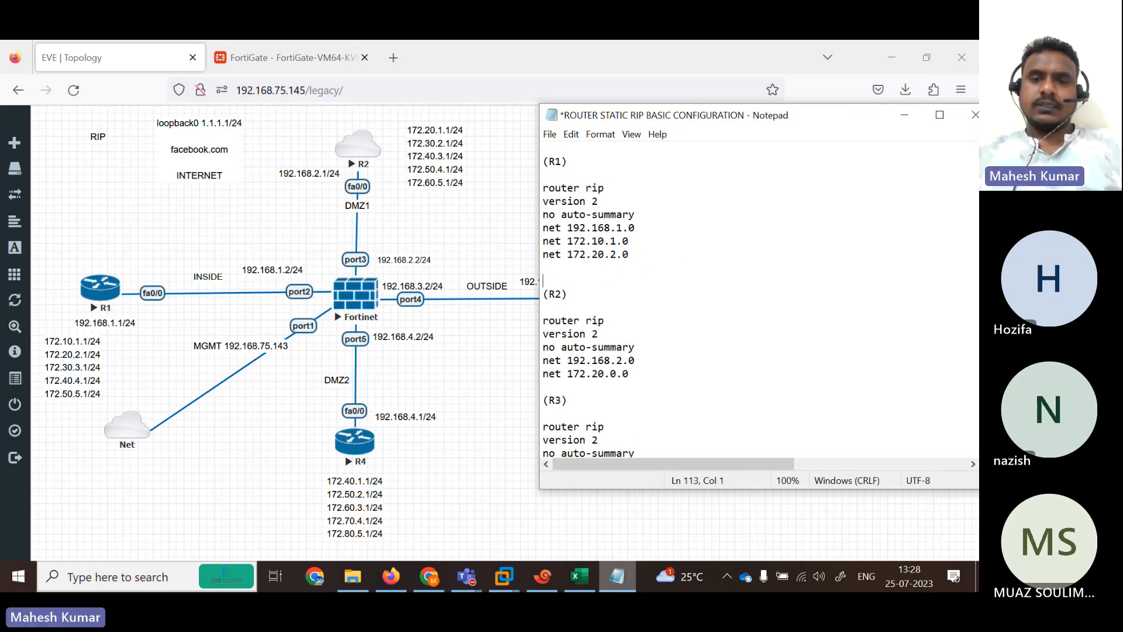
{"action": "key", "text": "BackSpace"}
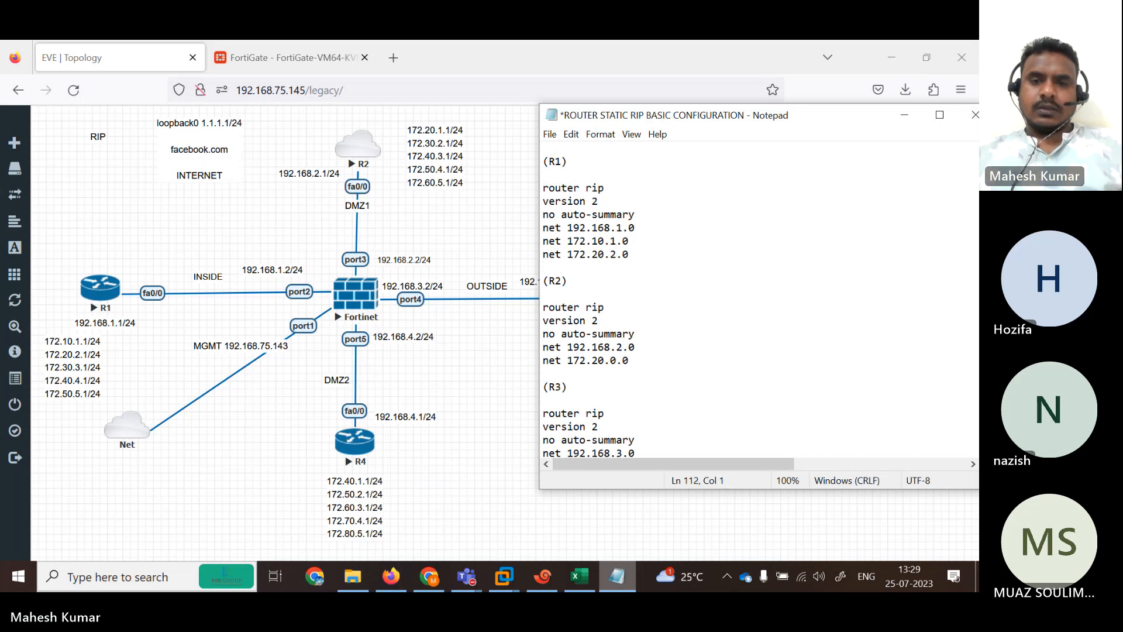
{"action": "key", "text": "ctrl+v"}
{"action": "key", "text": "Left"}
{"action": "key", "text": "BackSpace"}
{"action": "type", "text": "3"}
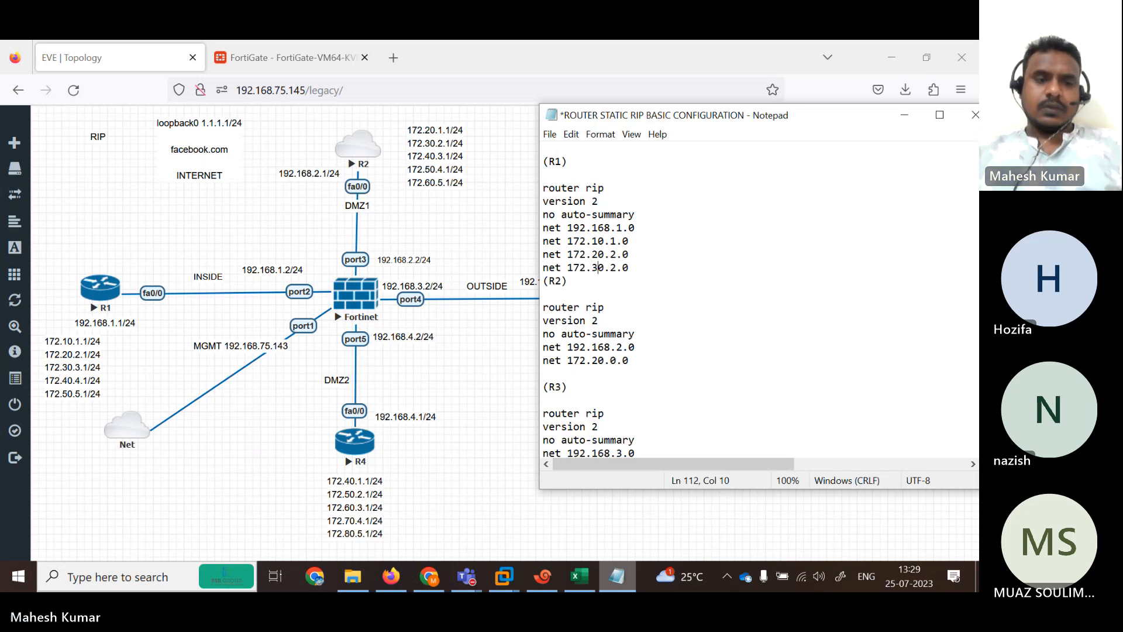
{"action": "key", "text": "Right"}
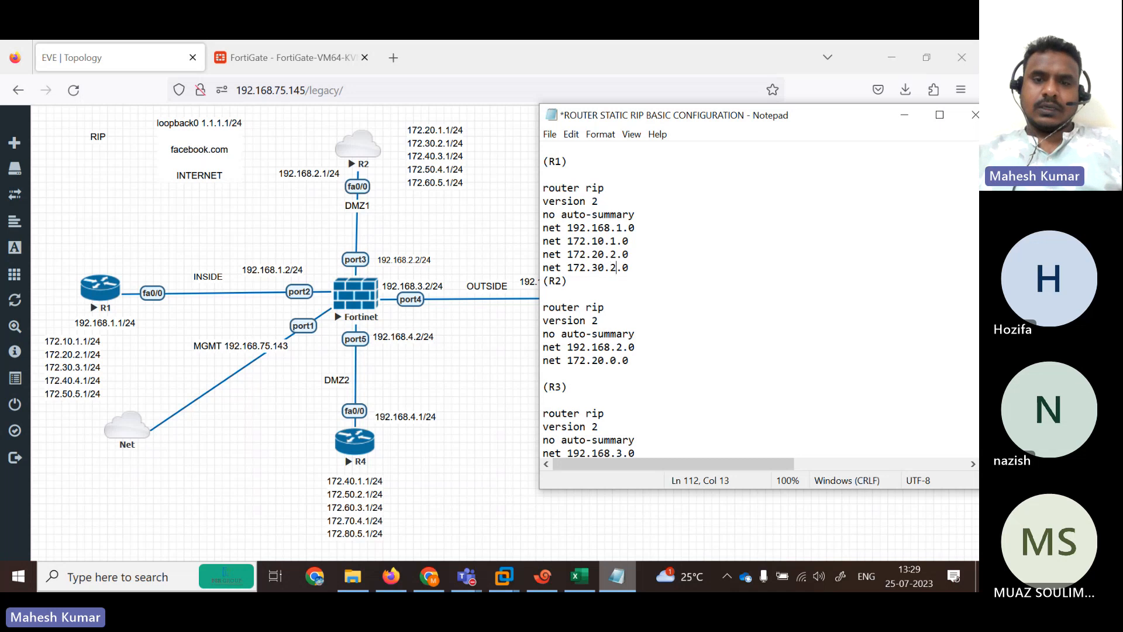
{"action": "key", "text": "BackSpace"}
{"action": "type", "text": "3"}
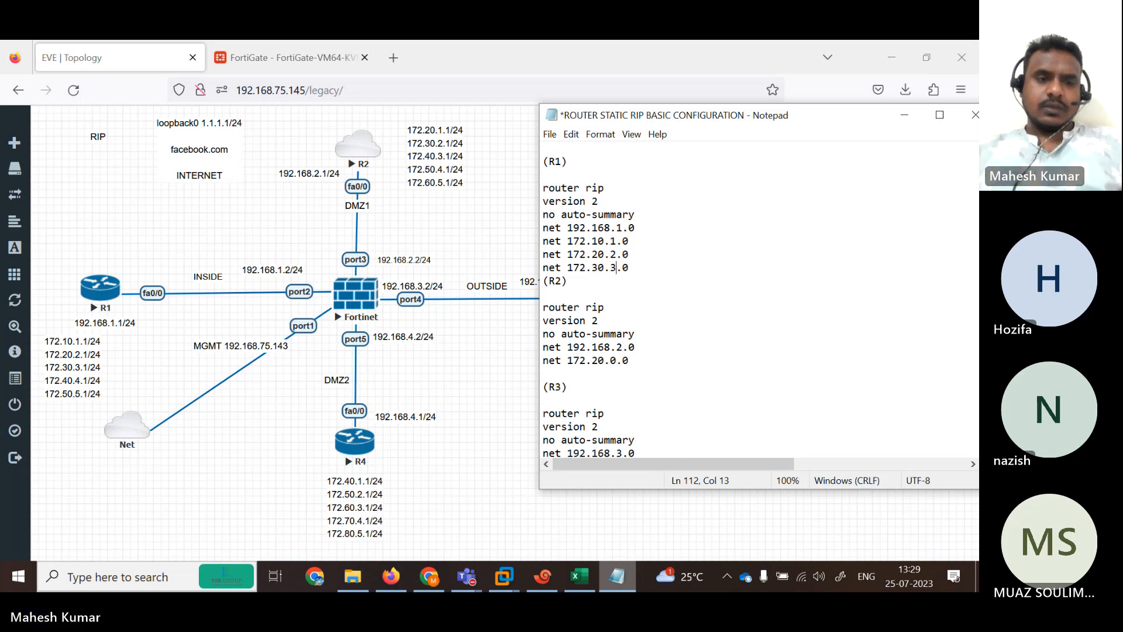
{"action": "key", "text": "Right"}
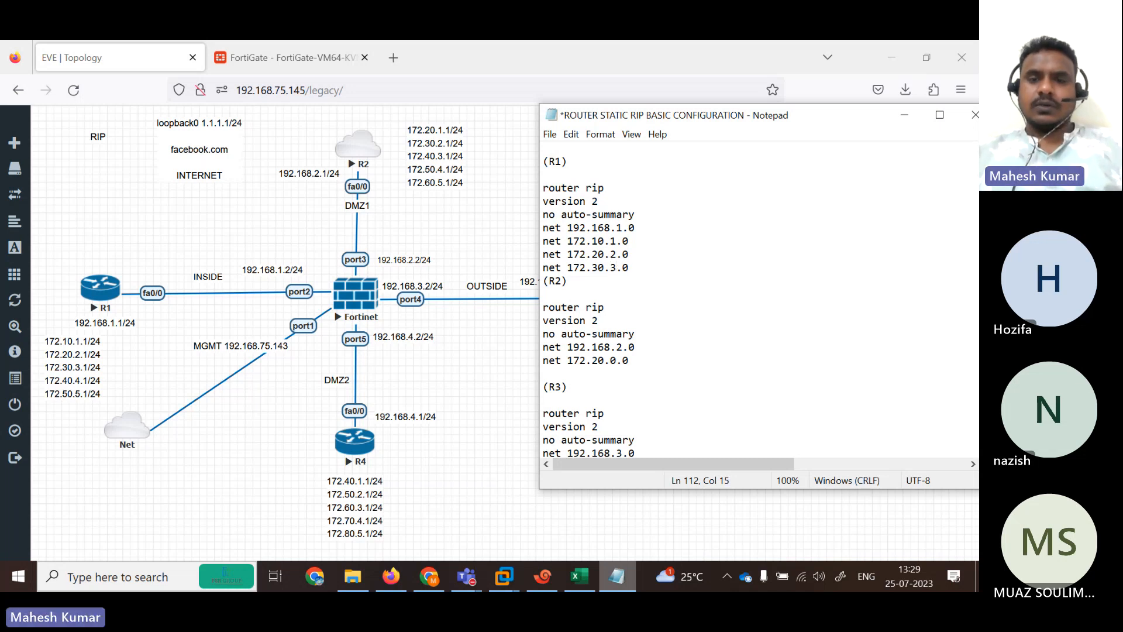
Add a network line for 172.40.4.0 below 172.30.3.0.
{"action": "key", "text": "Return"}
{"action": "type", "text": "net 172.20.2.0"}
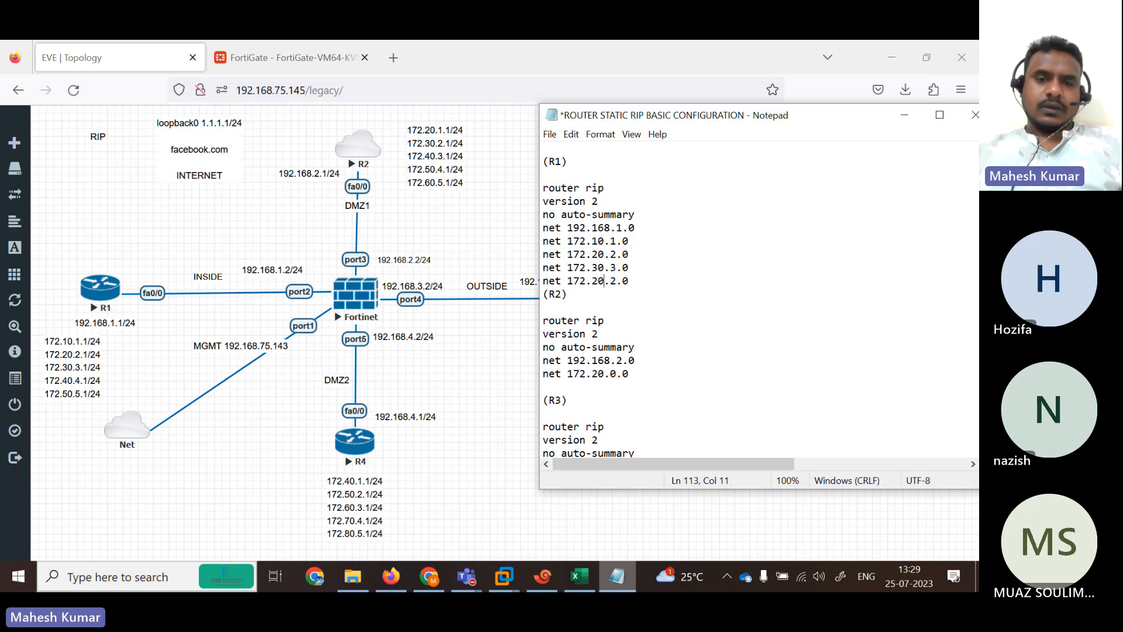
{"action": "key", "text": "Left"}
{"action": "key", "text": "BackSpace"}
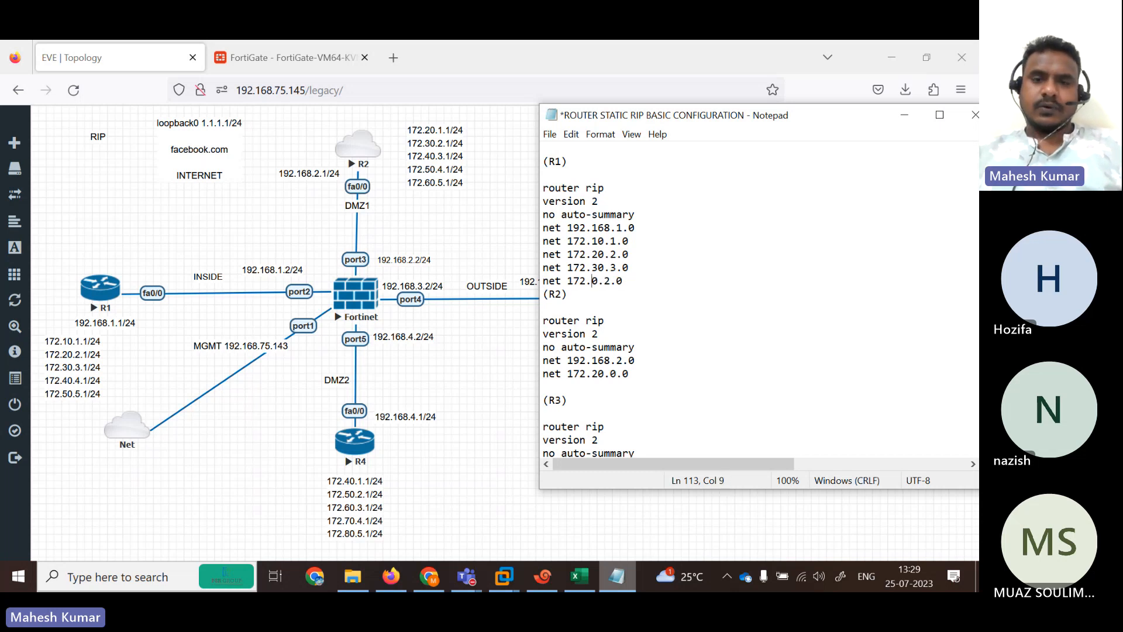
{"action": "type", "text": "4"}
{"action": "key", "text": "Right"}
{"action": "key", "text": "Right"}
{"action": "key", "text": "Right"}
{"action": "key", "text": "BackSpace"}
{"action": "type", "text": "4"}
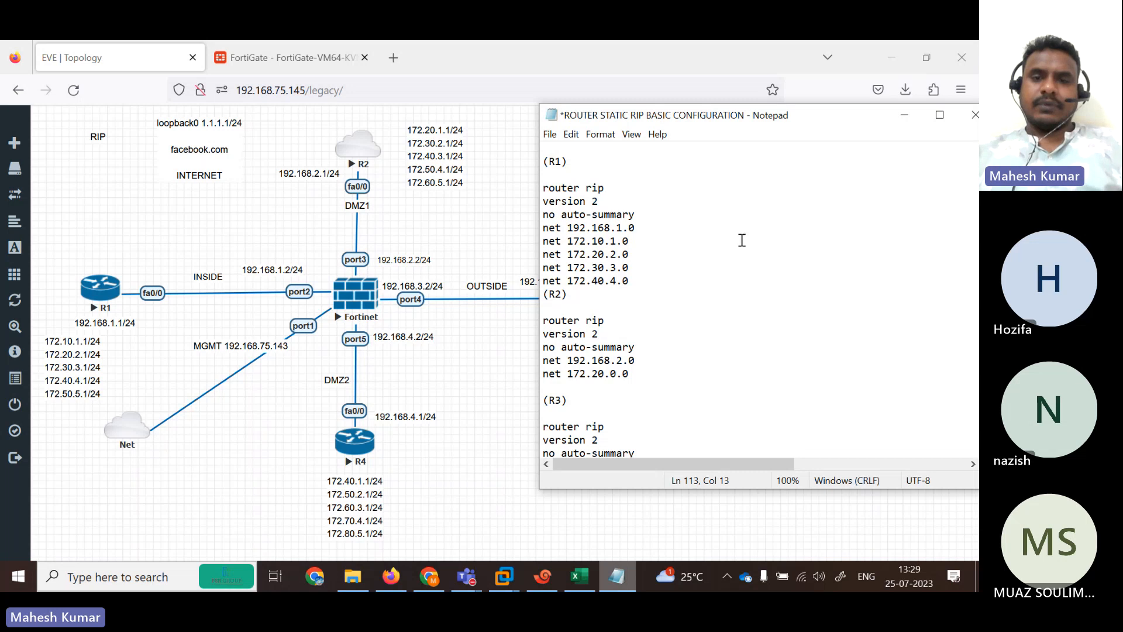
{"action": "key", "text": "End"}
Add the final R1 network line, 172.50.5.0.
{"action": "key", "text": "Return"}
{"action": "type", "text": "net 172.20.2.0"}
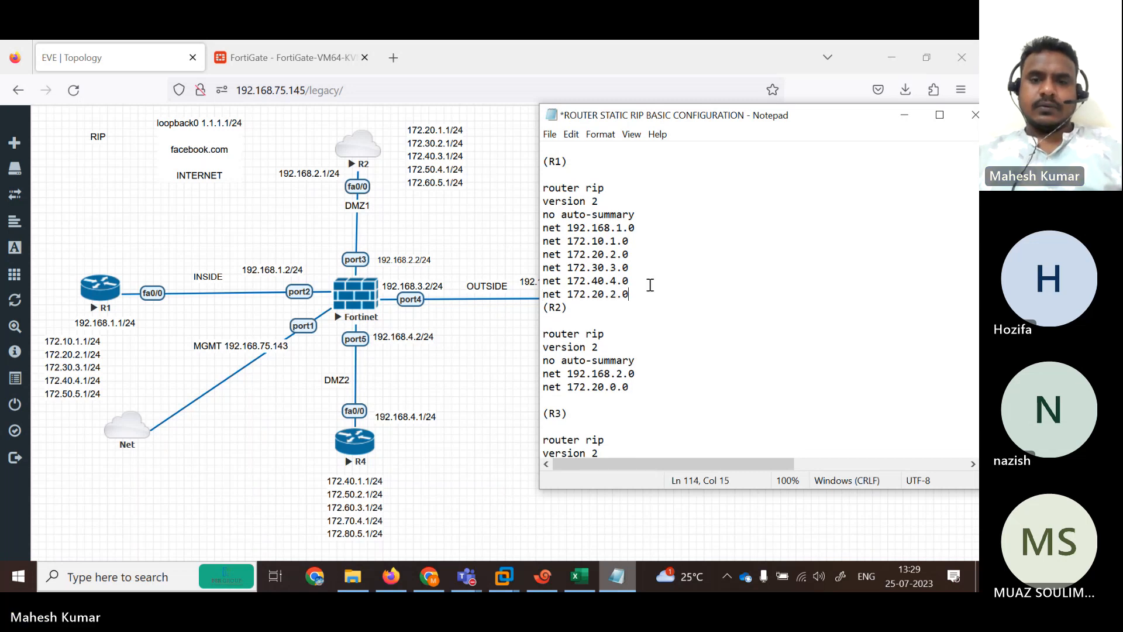
{"action": "key", "text": "Left"}
{"action": "key", "text": "Left"}
{"action": "key", "text": "BackSpace"}
{"action": "type", "text": "5"}
{"action": "key", "text": "Right"}
{"action": "key", "text": "Right"}
{"action": "key", "text": "Right"}
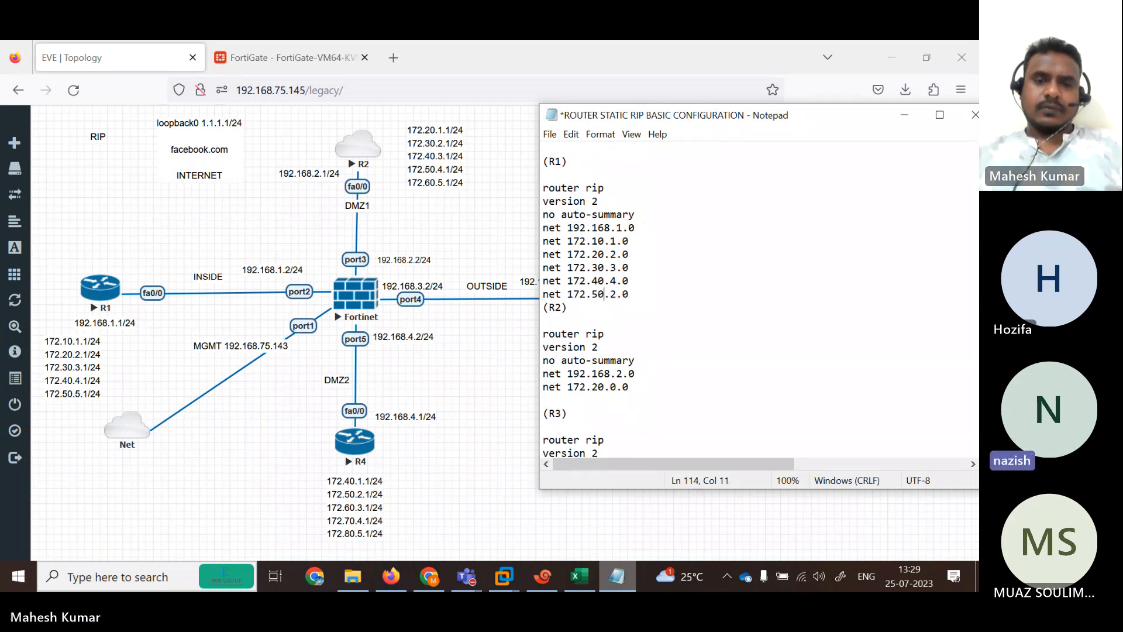
{"action": "key", "text": "BackSpace"}
{"action": "type", "text": "5"}
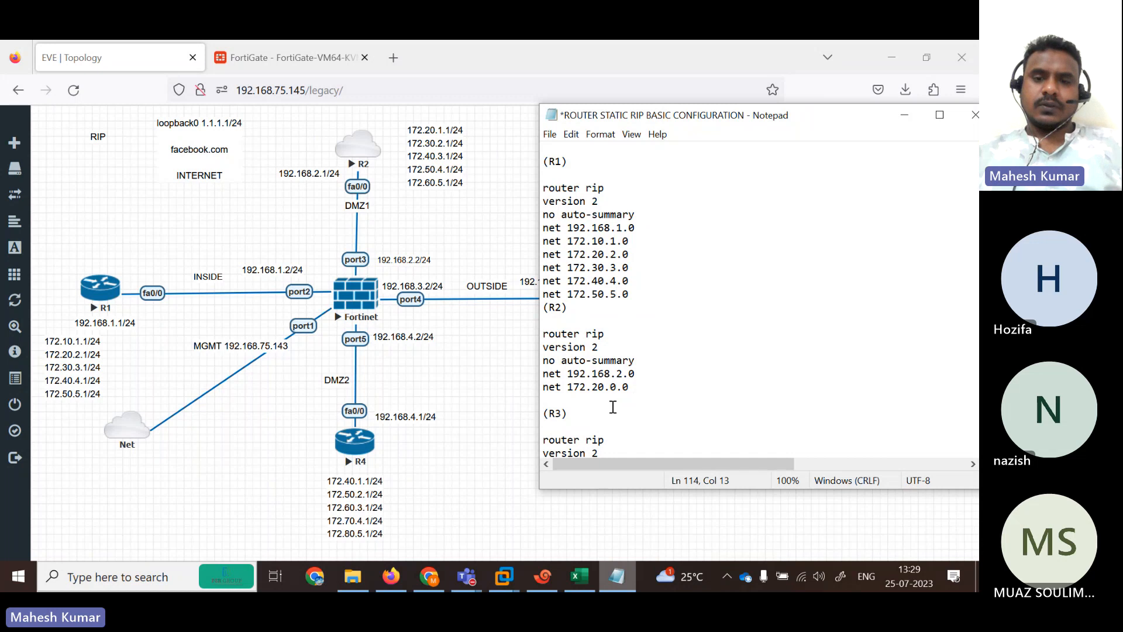
Set R2's first 172 network to 172.20.1.0 and add a 172.30 network line below it.
{"action": "key", "text": "BackSpace"}
{"action": "type", "text": "1"}
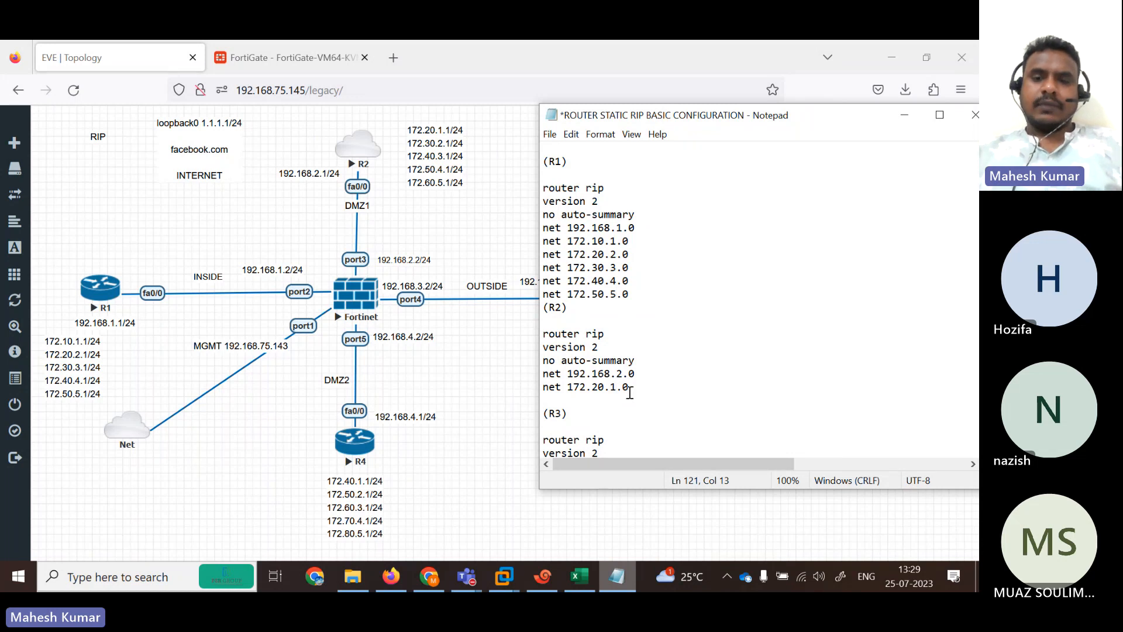
{"action": "left_click_drag", "start_coordinate": [642, 387], "coordinate": [521, 386]}
{"action": "key", "text": "ctrl+c"}
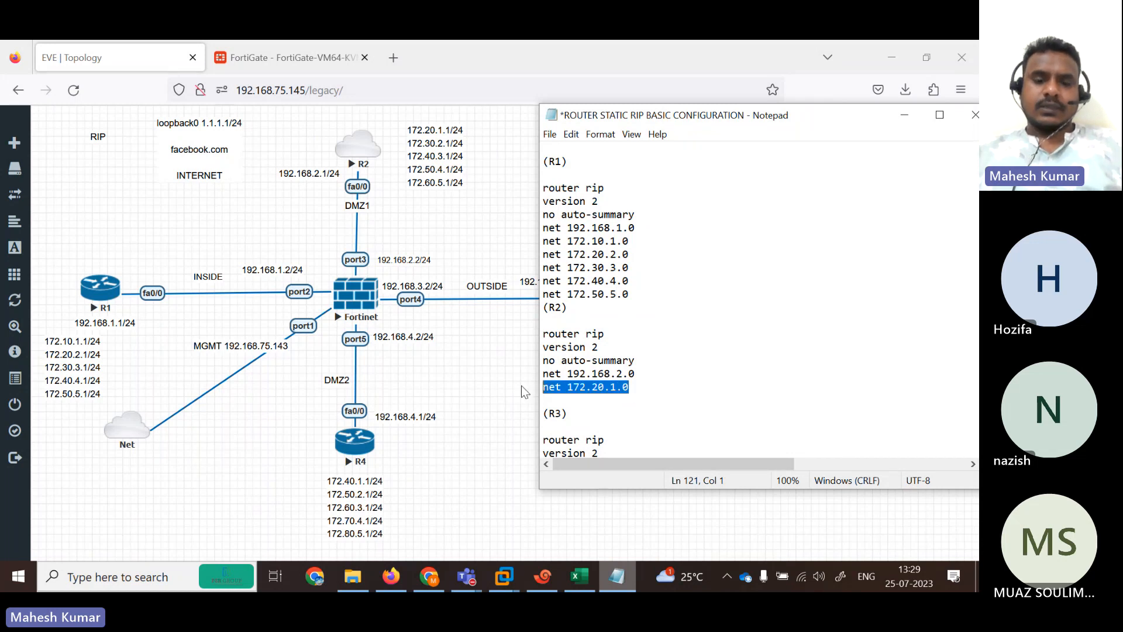
{"action": "left_click", "coordinate": [651, 388]}
{"action": "key", "text": "Return"}
{"action": "key", "text": "ctrl+v"}
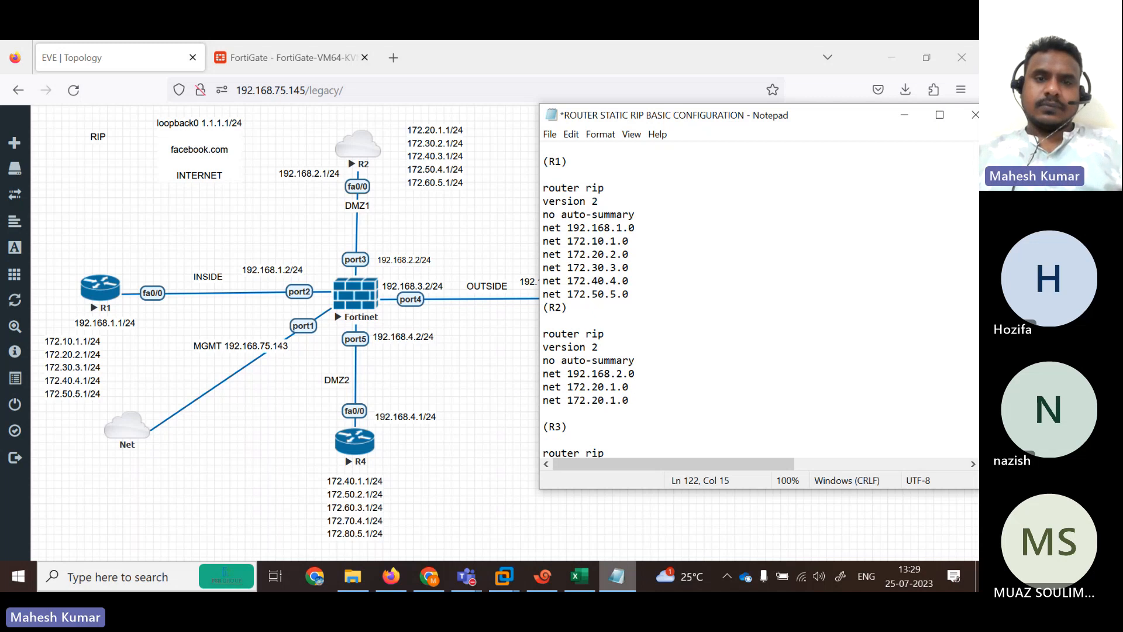
{"action": "key", "text": "Left"}
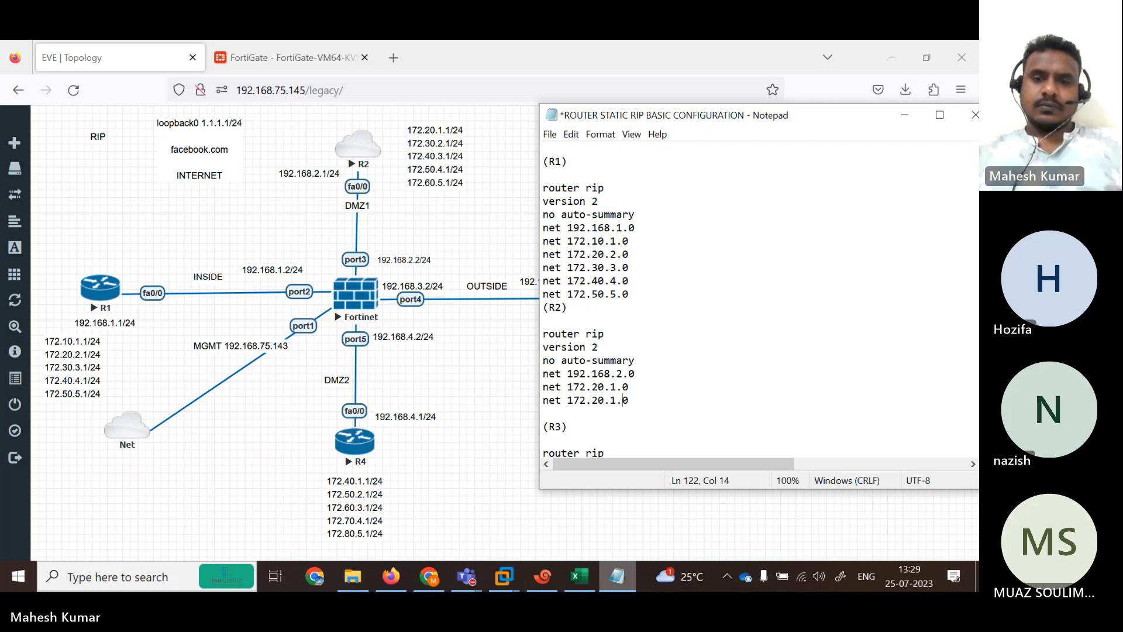
{"action": "key", "text": "BackSpace"}
{"action": "type", "text": "3"}
{"action": "key", "text": "Right"}
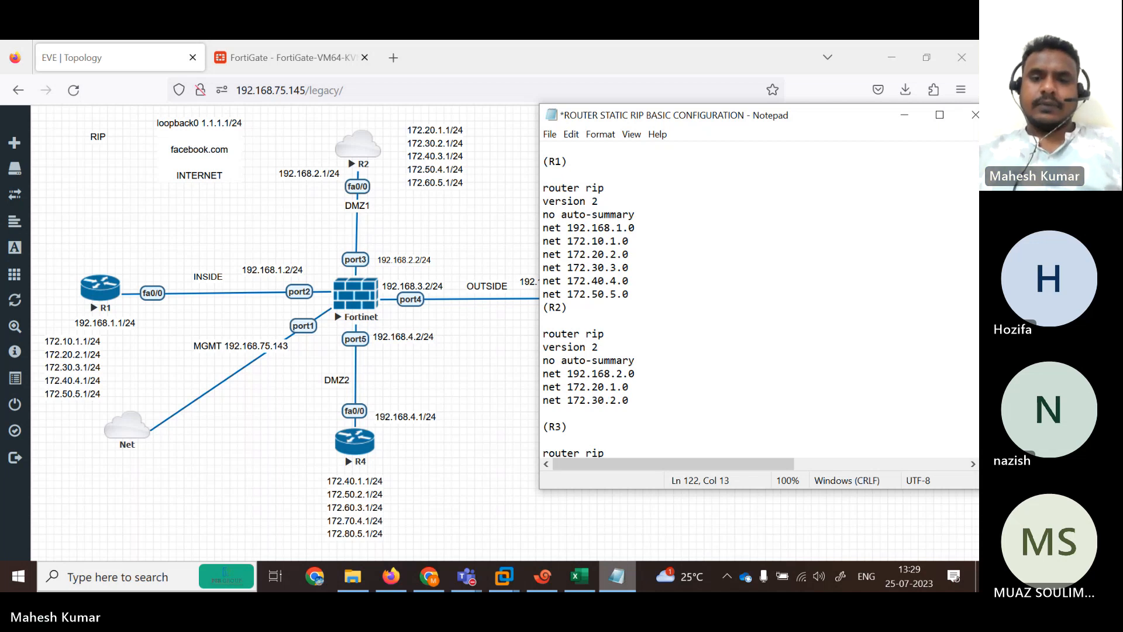
Add a 172.40.3.0 network line to R2's RIP block.
{"action": "left_click", "coordinate": [668, 395]}
{"action": "key", "text": "Return"}
{"action": "key", "text": "ctrl+v"}
{"action": "key", "text": "Left"}
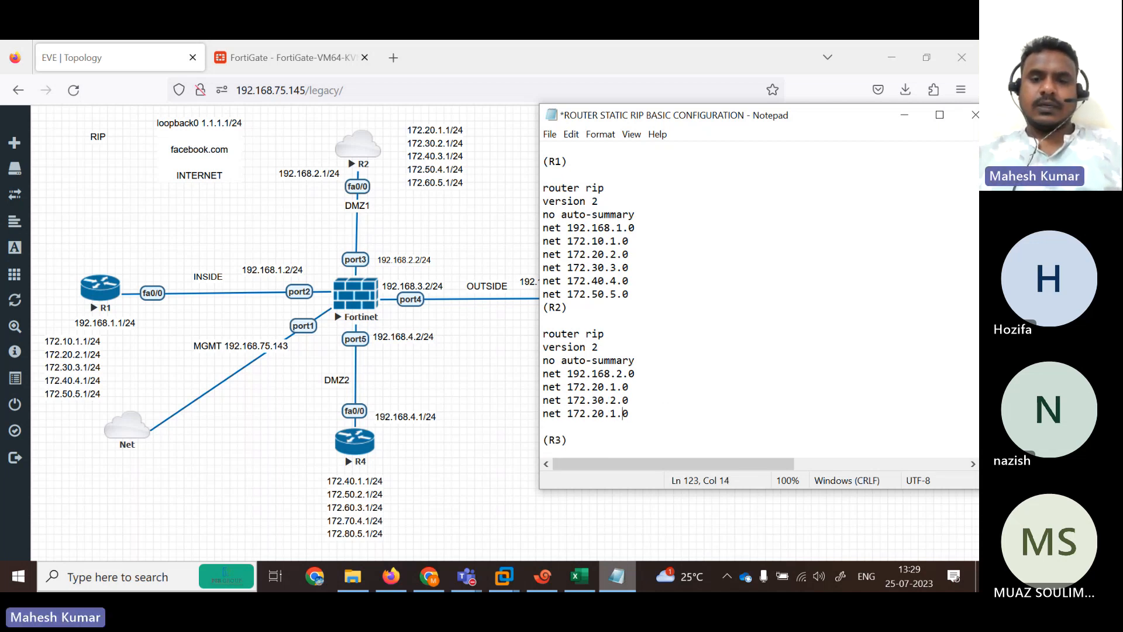
{"action": "key", "text": "BackSpace"}
{"action": "type", "text": "4"}
{"action": "key", "text": "Right"}
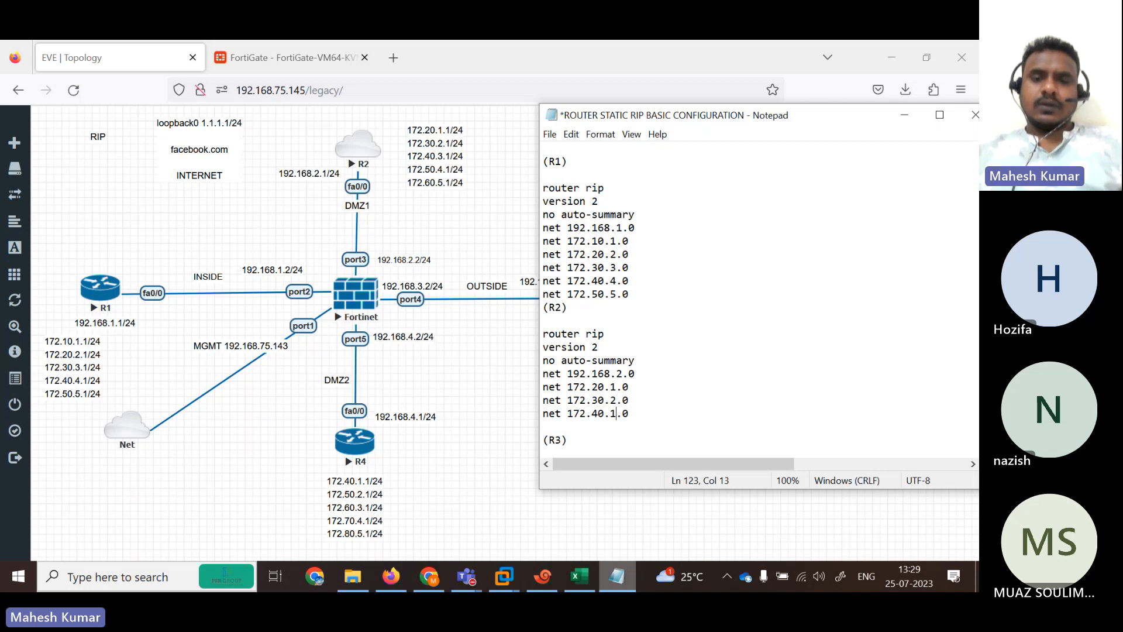
{"action": "key", "text": "BackSpace"}
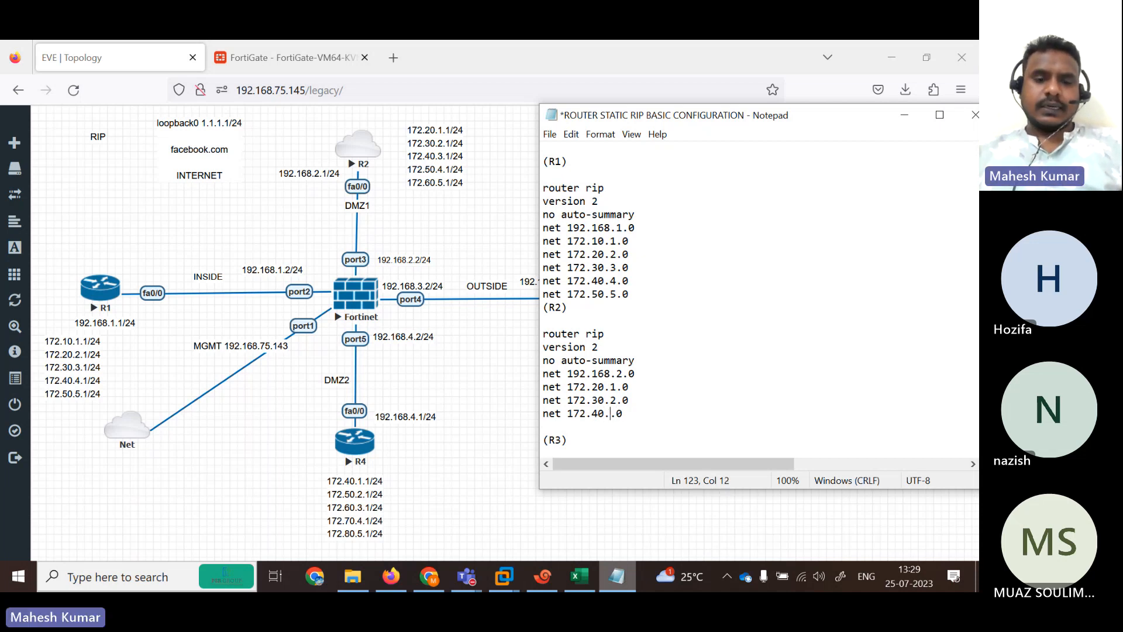
{"action": "type", "text": "3"}
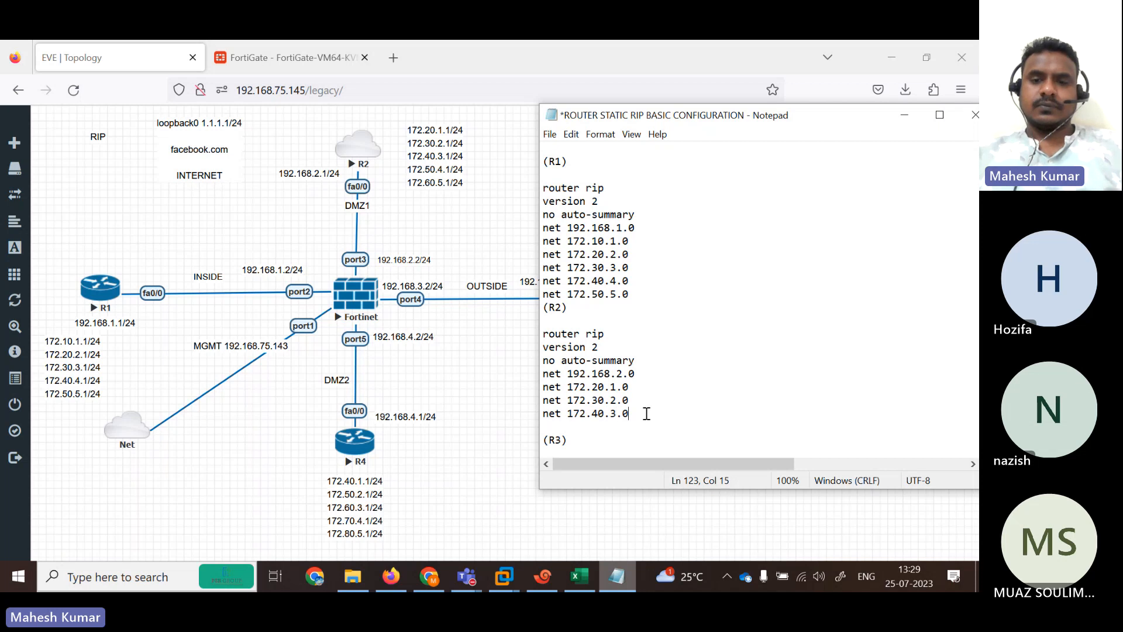
Add another network line below 172.40.3.0 and edit it to 172.50.4.0.
{"action": "type", "text": "net 172.20.1.0"}
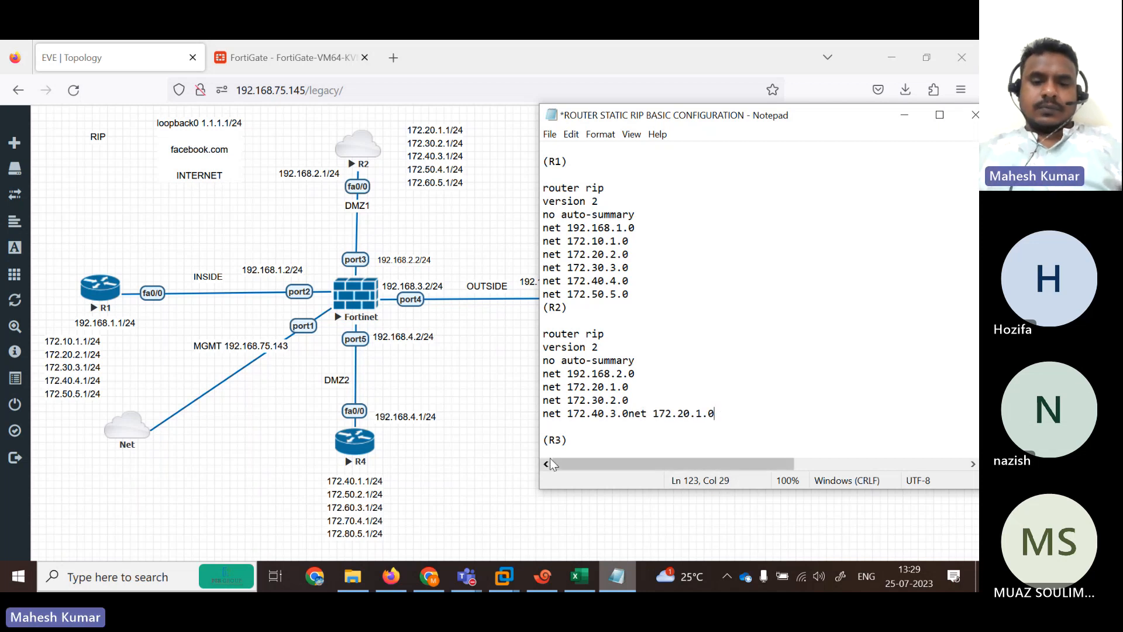
{"action": "key", "text": "ctrl+z"}
{"action": "key", "text": "Return"}
{"action": "type", "text": "net 172.20.1.0"}
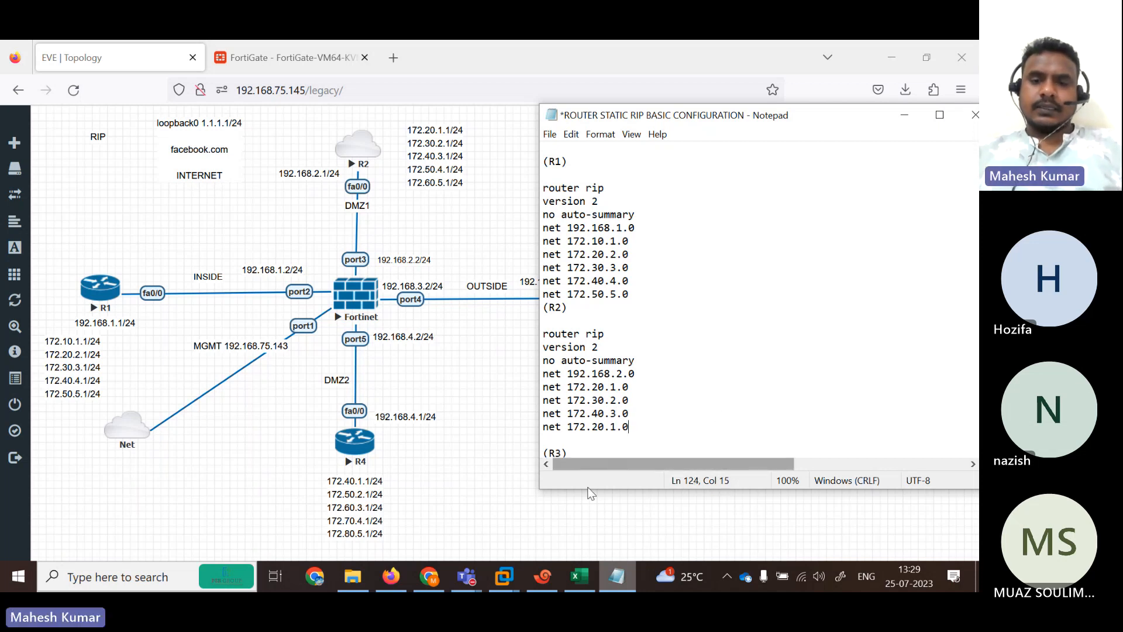
{"action": "key", "text": "Left"}
{"action": "key", "text": "Left"}
{"action": "key", "text": "BackSpace"}
{"action": "type", "text": "4"}
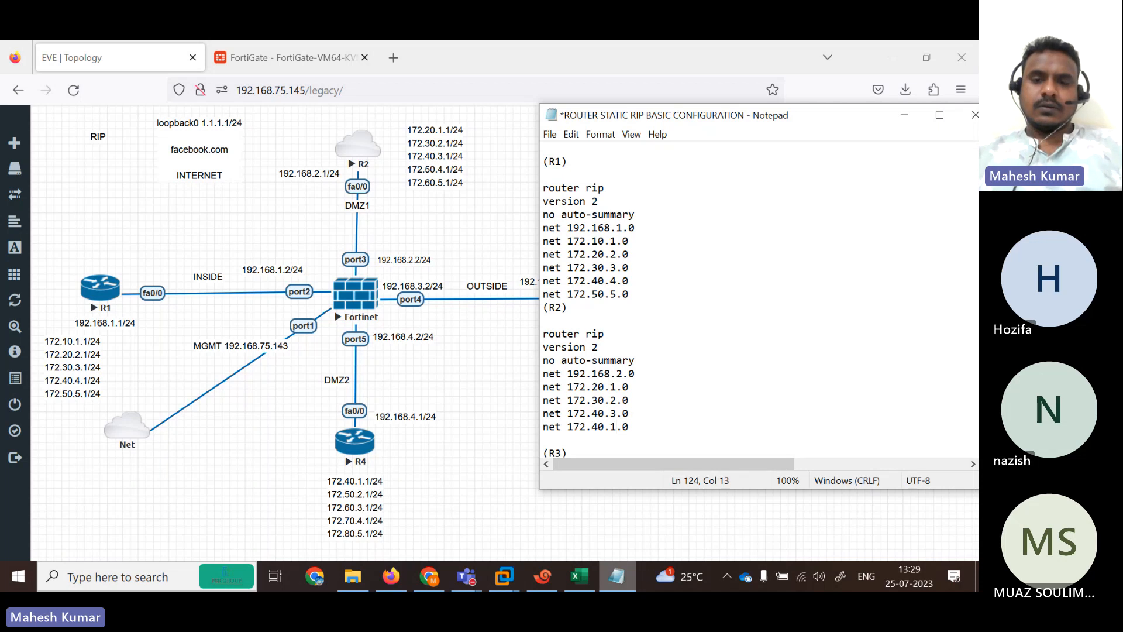
{"action": "key", "text": "BackSpace"}
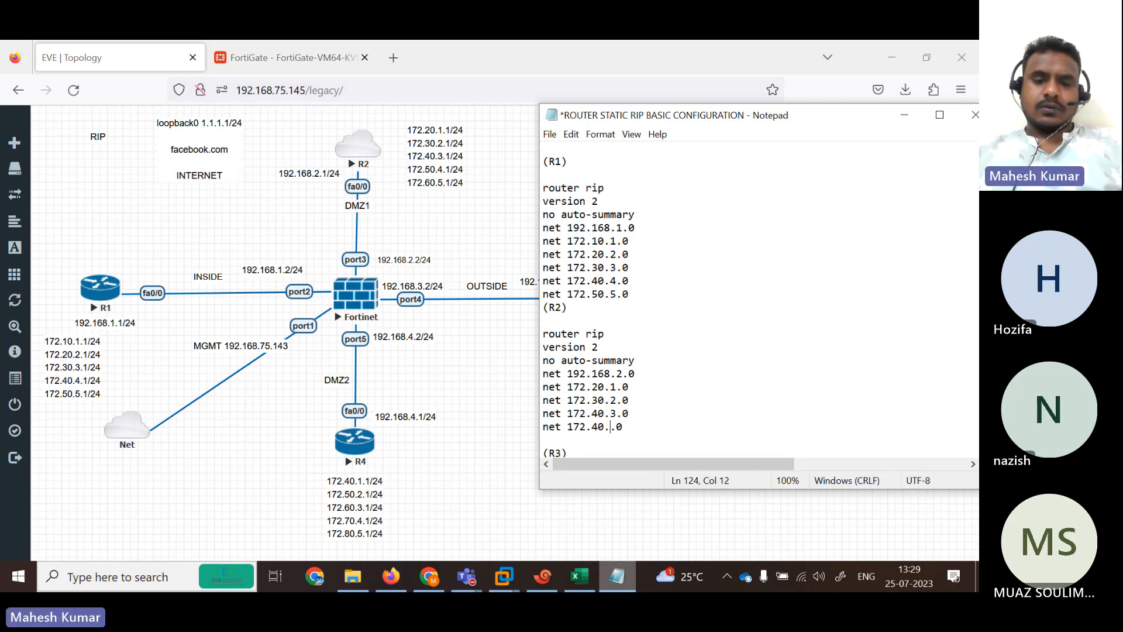
{"action": "type", "text": "4"}
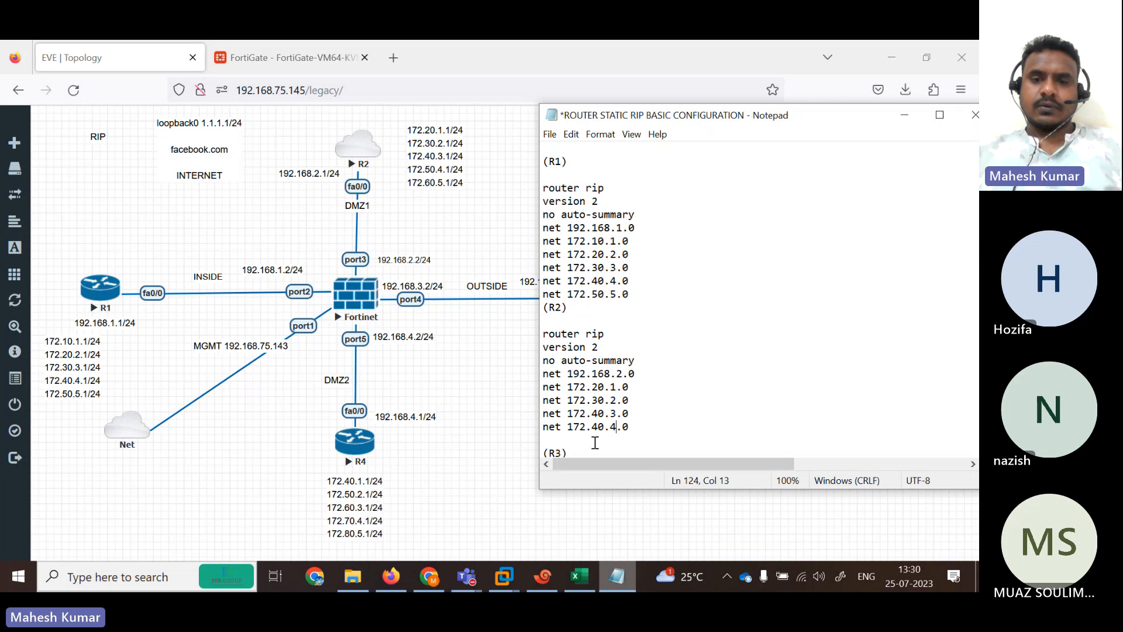
{"action": "key", "text": "BackSpace"}
{"action": "type", "text": "5"}
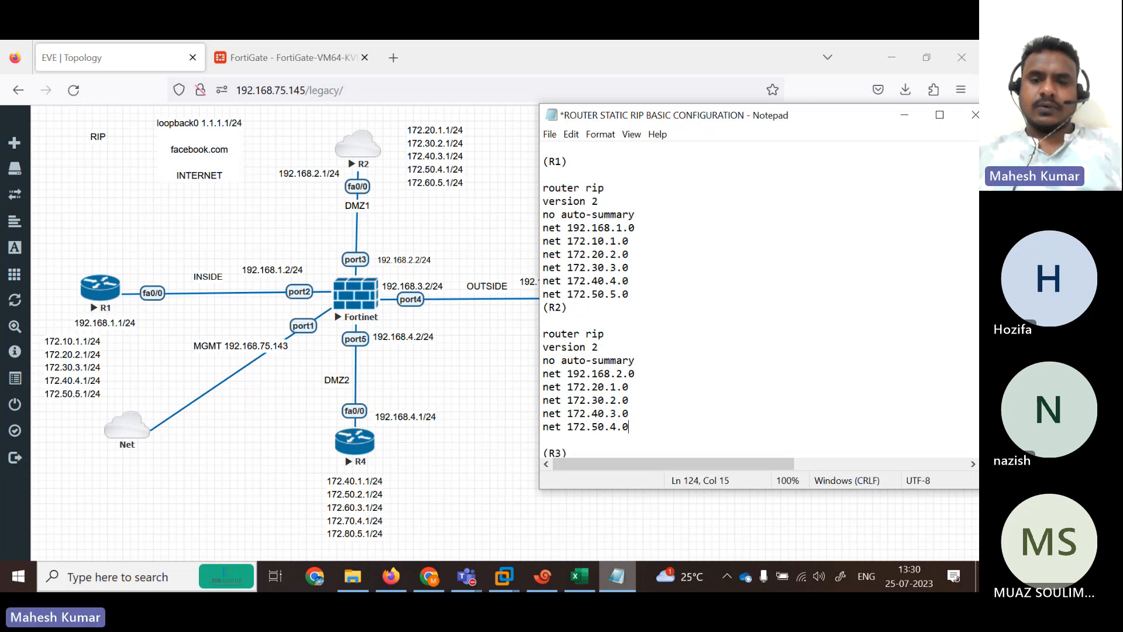
Add a new 172.60.5.0 network line at the end of R2's block.
{"action": "key", "text": "End"}
{"action": "key", "text": "Return"}
{"action": "type", "text": "net 172.20.1.0"}
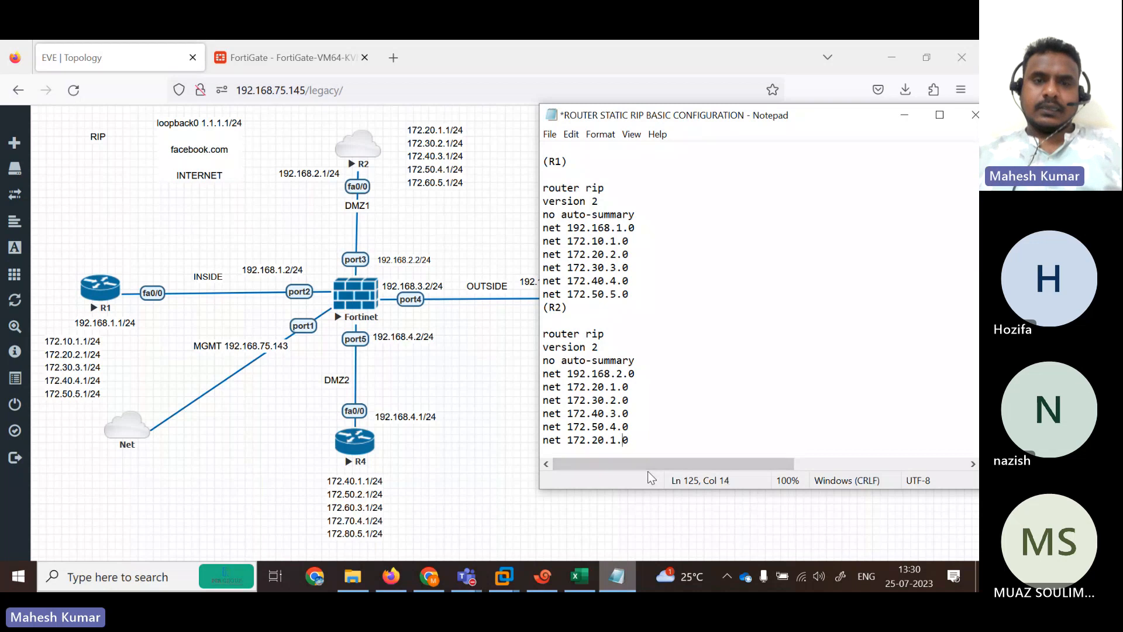
{"action": "key", "text": "Left"}
{"action": "key", "text": "Left"}
{"action": "key", "text": "Left"}
{"action": "key", "text": "Left"}
{"action": "key", "text": "Left"}
{"action": "key", "text": "BackSpace"}
{"action": "type", "text": "6"}
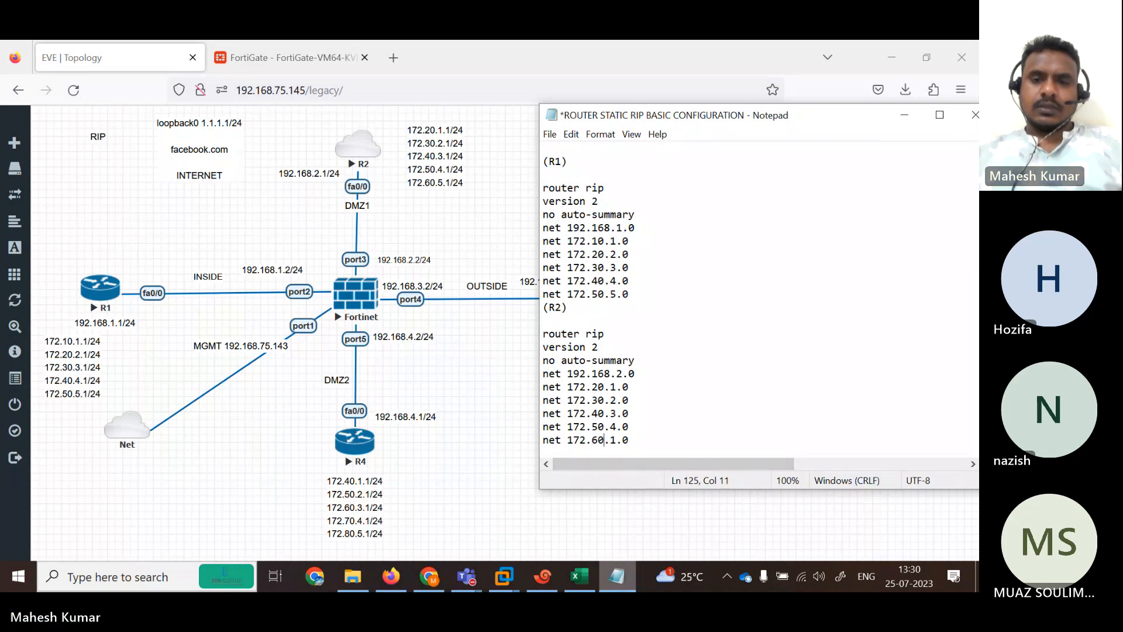
{"action": "key", "text": "Right"}
{"action": "key", "text": "Right"}
{"action": "key", "text": "Right"}
{"action": "key", "text": "BackSpace"}
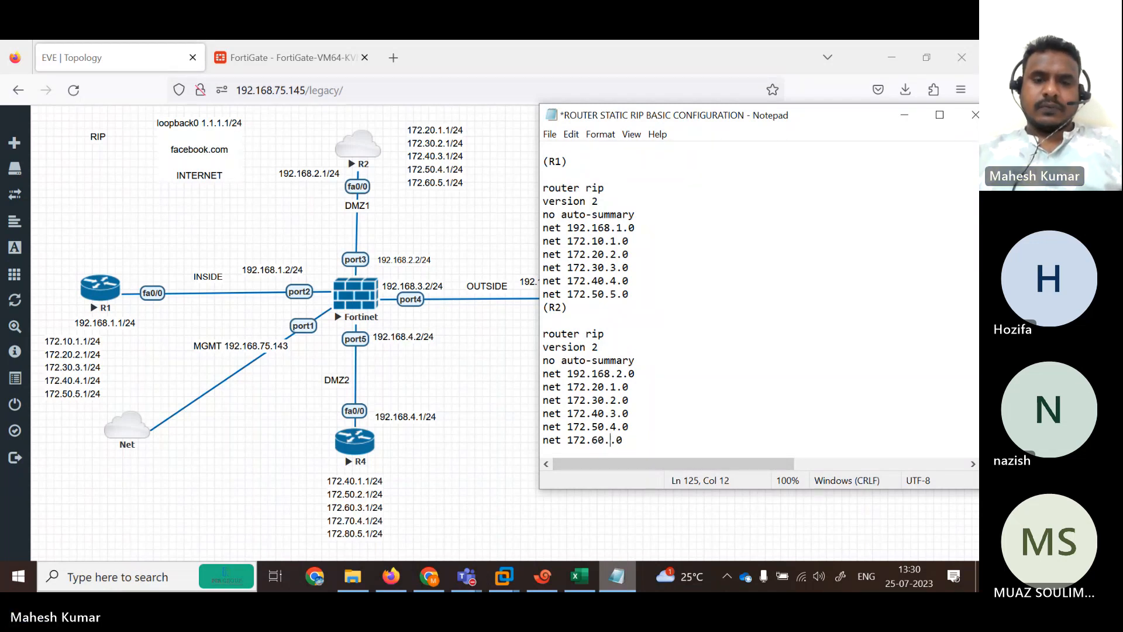
{"action": "type", "text": "5"}
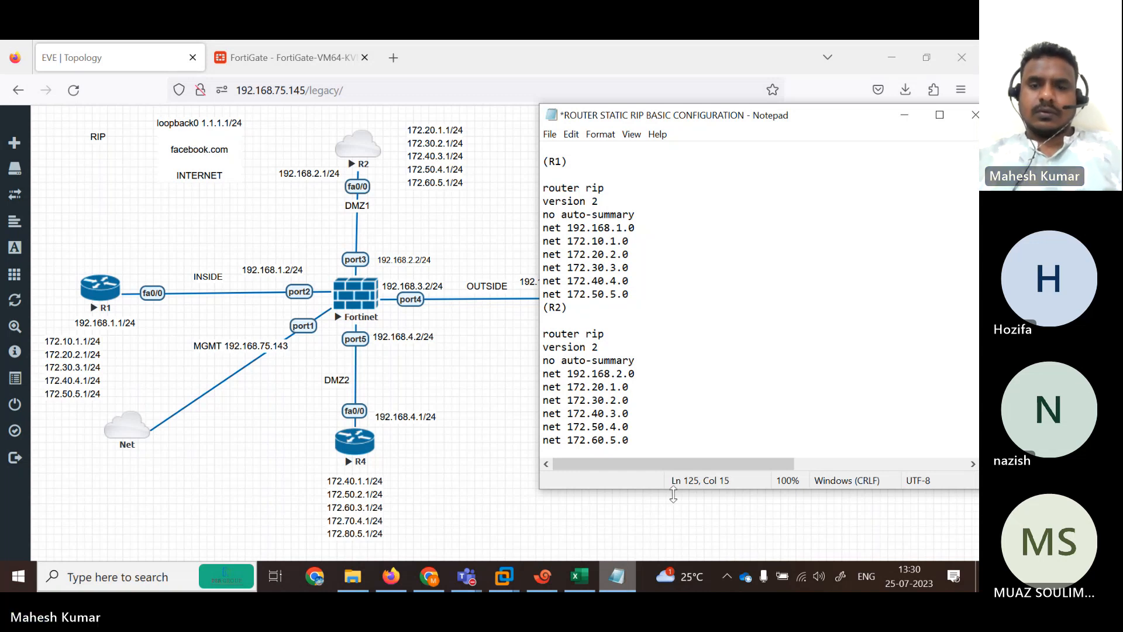
{"action": "left_click_drag", "start_coordinate": [634, 294], "coordinate": [534, 212]}
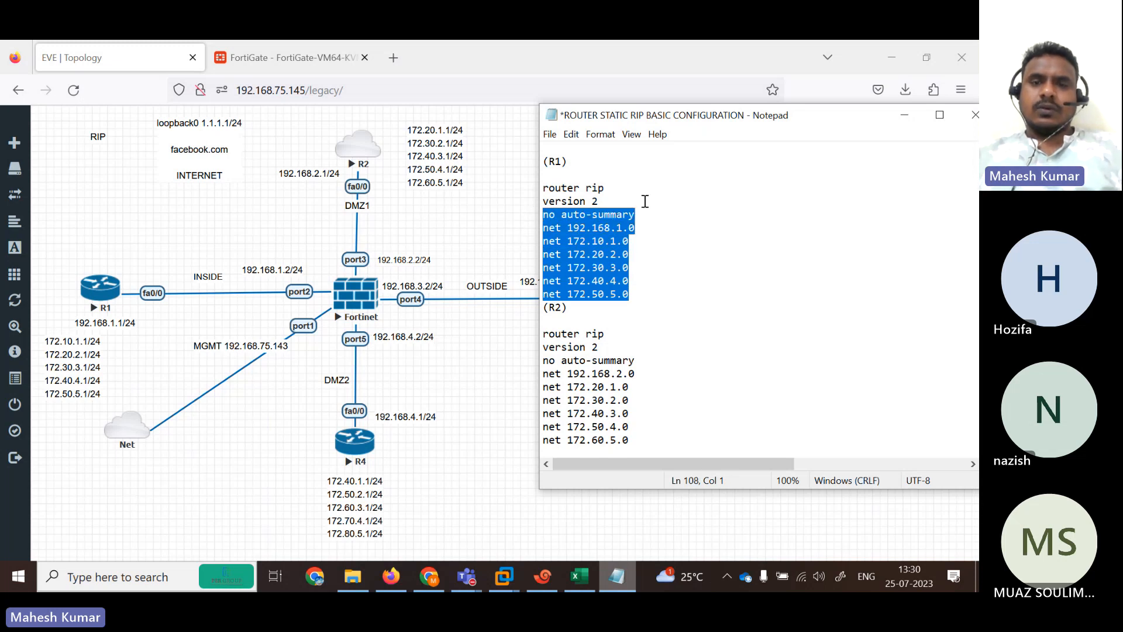
{"action": "left_click", "coordinate": [645, 202]}
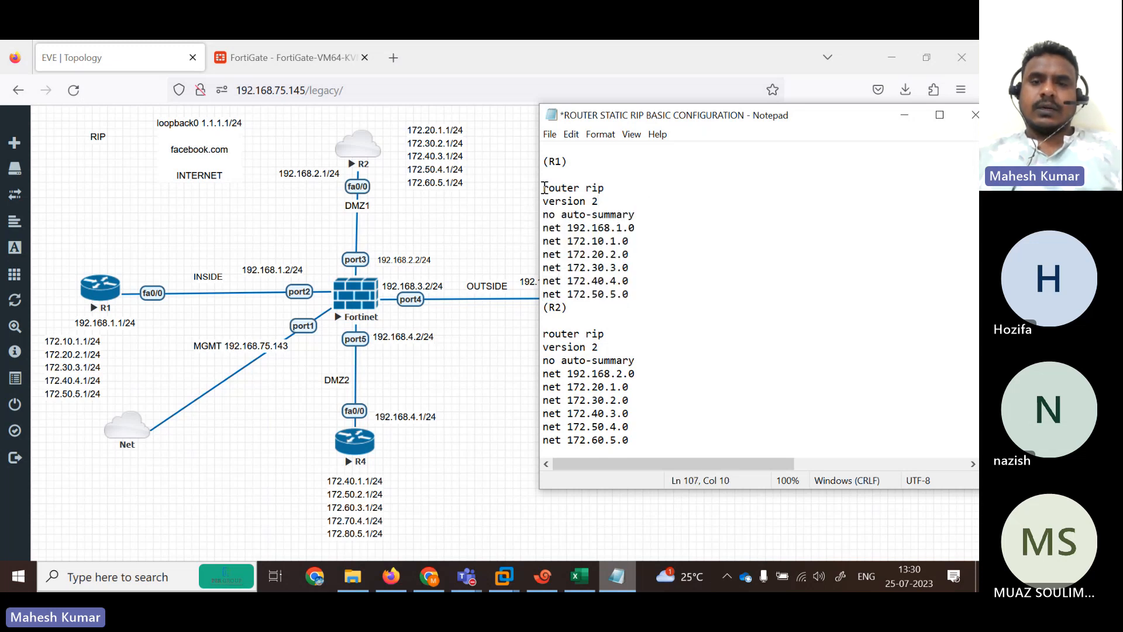
{"action": "left_click_drag", "start_coordinate": [544, 188], "coordinate": [619, 201]}
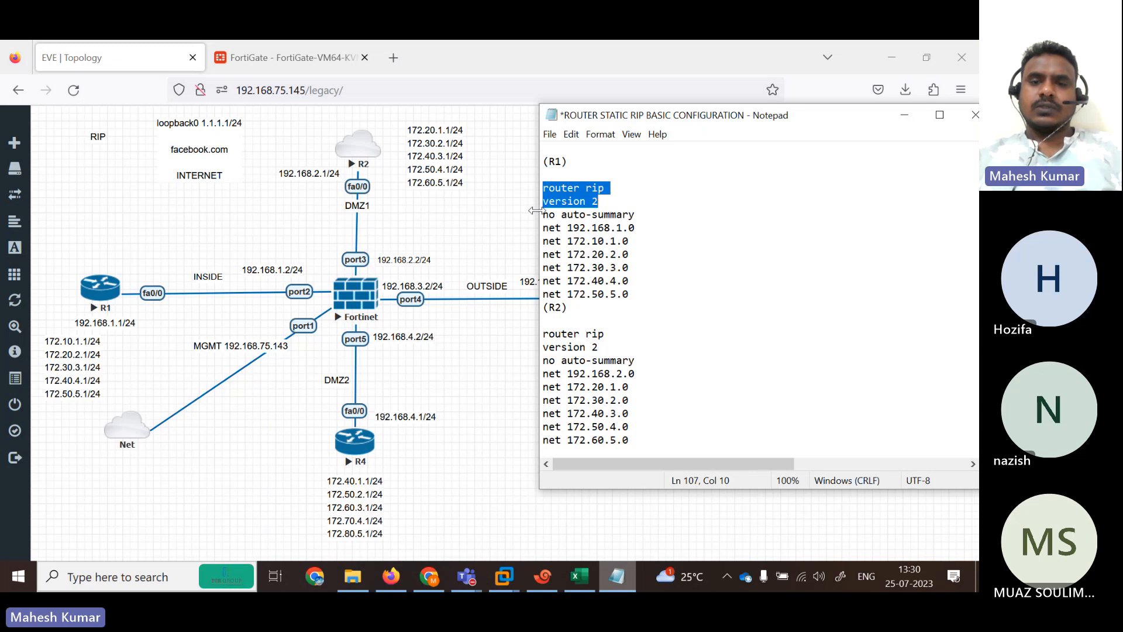
{"action": "left_click_drag", "start_coordinate": [543, 227], "coordinate": [522, 188]}
{"action": "left_click", "coordinate": [637, 292]}
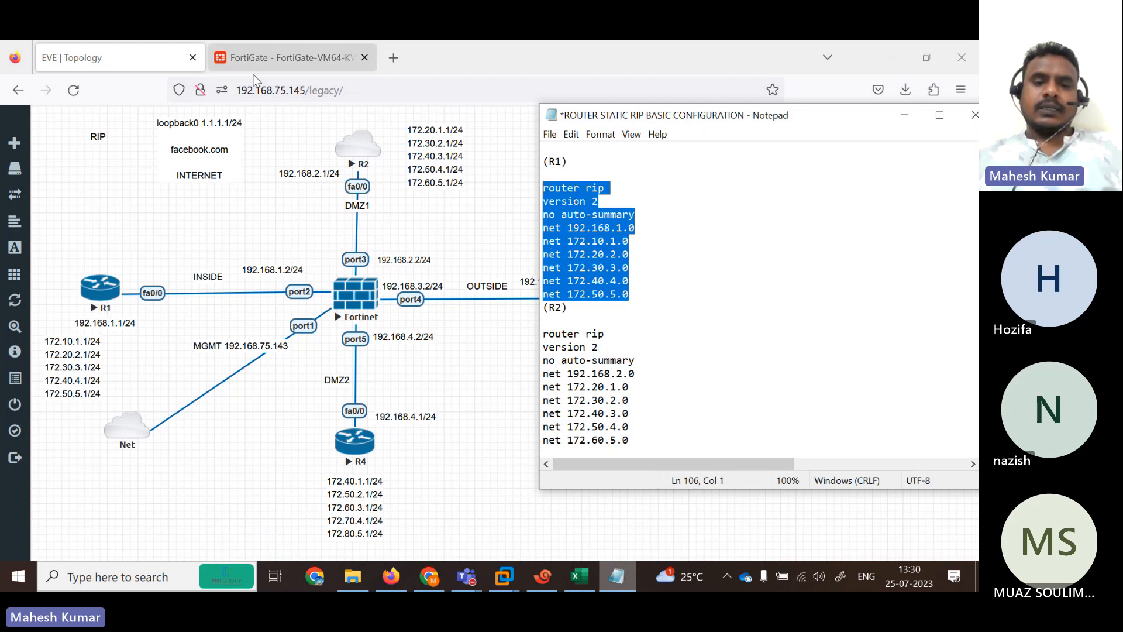
On the B1 session, enter global configuration mode on R1 with configure terminal.
{"action": "left_click", "coordinate": [535, 585]}
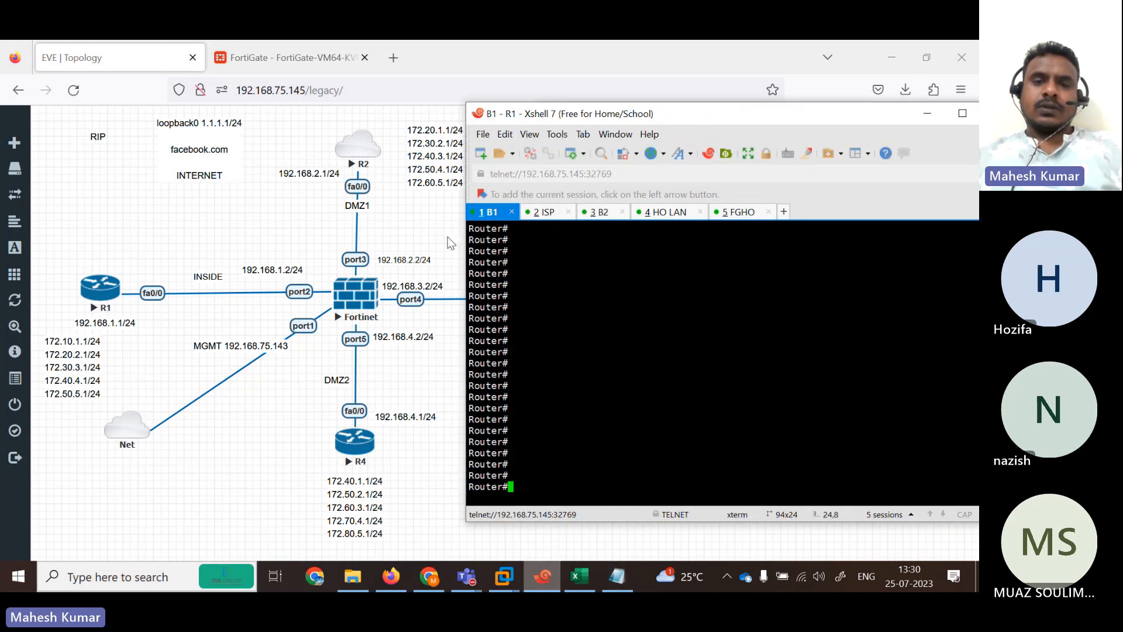
{"action": "right_click", "coordinate": [545, 389]}
{"action": "left_click", "coordinate": [697, 361]}
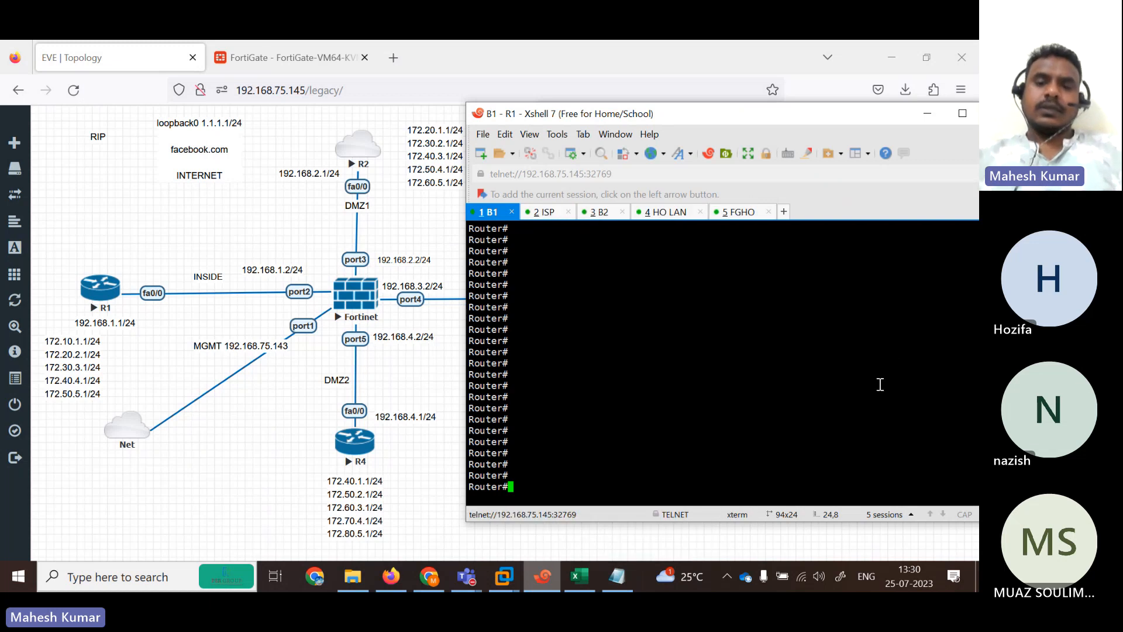
{"action": "type", "text": "conf"}
{"action": "key", "text": "Tab"}
{"action": "type", "text": "ter"}
{"action": "key", "text": "Tab"}
{"action": "key", "text": "Return"}
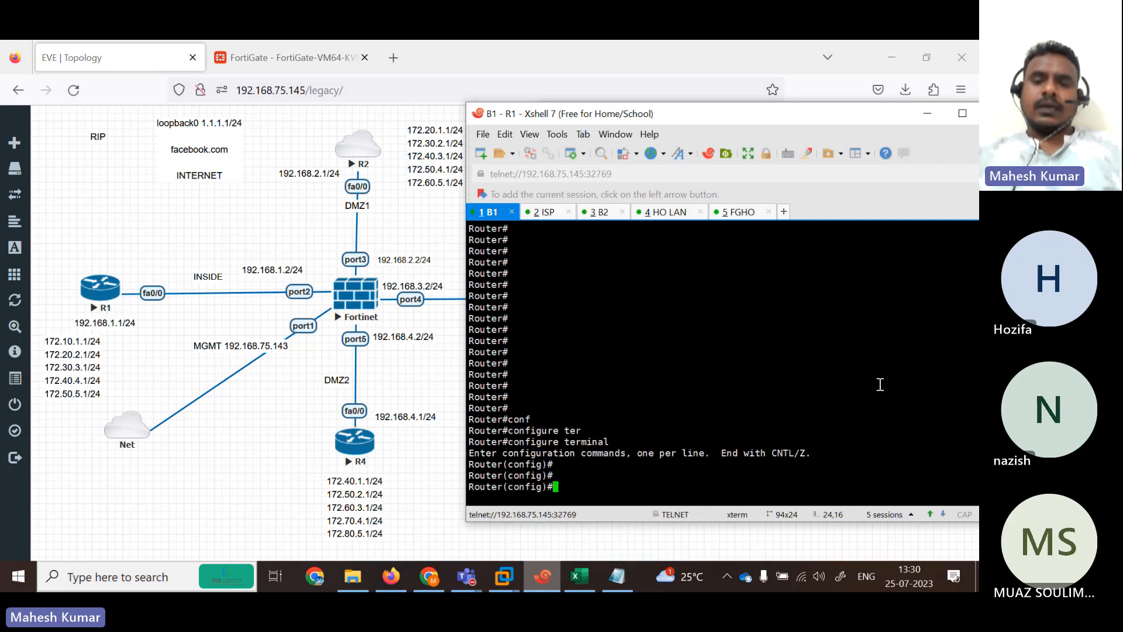
{"action": "key", "text": "Return"}
{"action": "key", "text": "Return"}
{"action": "key", "text": "Return"}
{"action": "key", "text": "Return"}
{"action": "key", "text": "Return"}
{"action": "key", "text": "Return"}
{"action": "key", "text": "Return"}
{"action": "key", "text": "Return"}
{"action": "key", "text": "Return"}
{"action": "key", "text": "Return"}
{"action": "key", "text": "Return"}
{"action": "key", "text": "Return"}
{"action": "key", "text": "Return"}
{"action": "key", "text": "Return"}
{"action": "key", "text": "Return"}
{"action": "key", "text": "Return"}
{"action": "key", "text": "Return"}
{"action": "key", "text": "Return"}
{"action": "key", "text": "Return"}
{"action": "key", "text": "Return"}
{"action": "key", "text": "Return"}
{"action": "key", "text": "Return"}
{"action": "key", "text": "Return"}
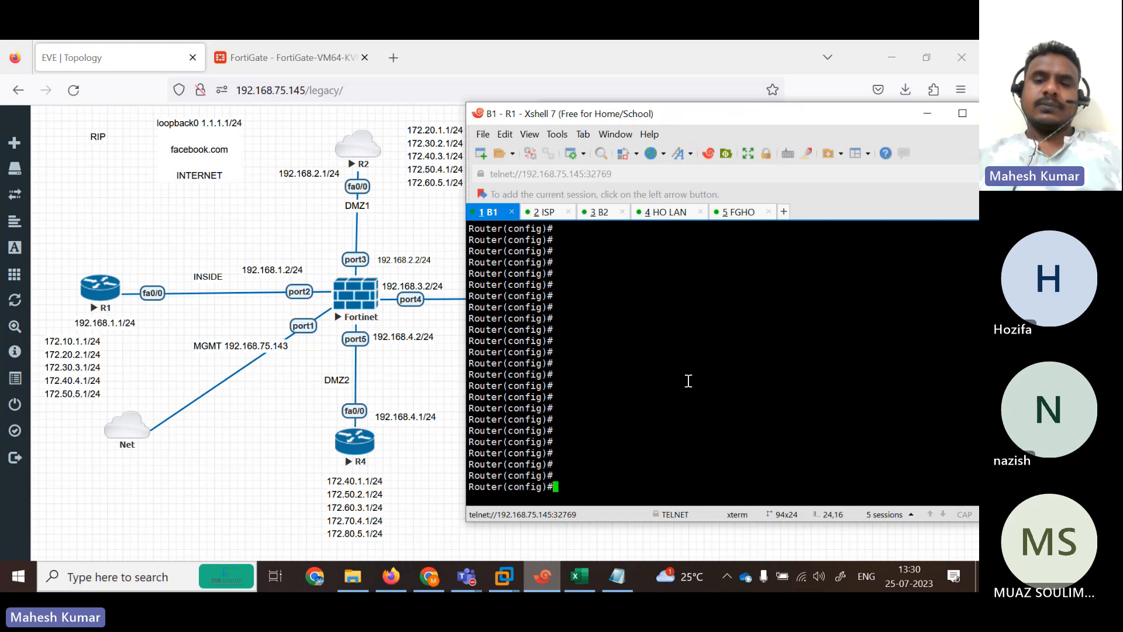
Paste R1's RIP version 2 lines into the terminal, always using this multi-line paste choice.
{"action": "right_click", "coordinate": [689, 381]}
{"action": "left_click", "coordinate": [723, 311]}
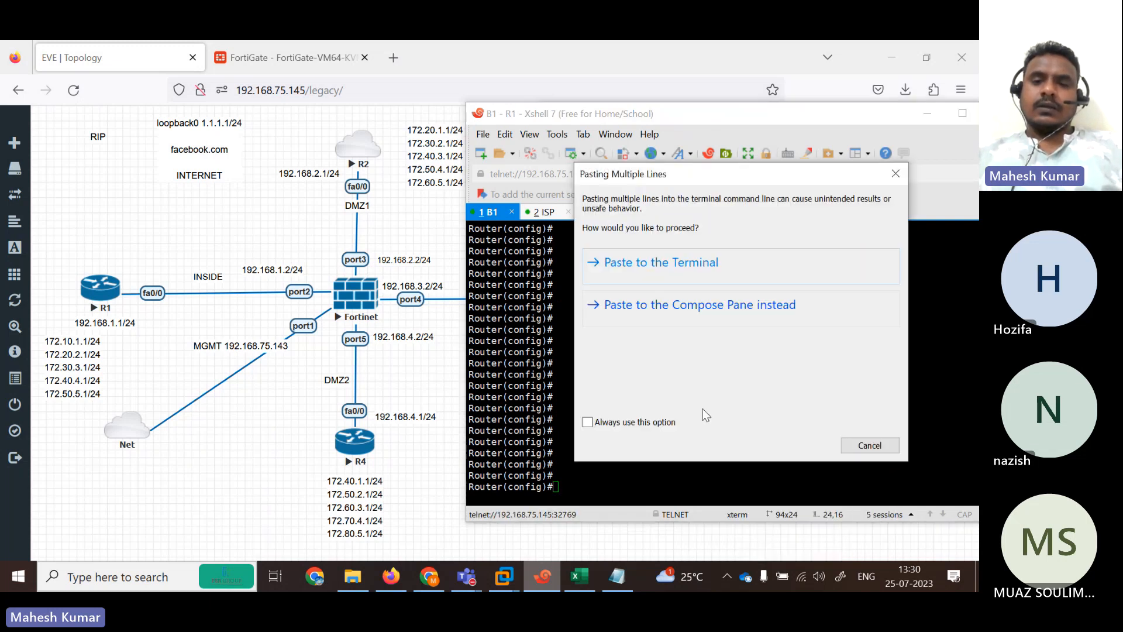
{"action": "left_click", "coordinate": [626, 423]}
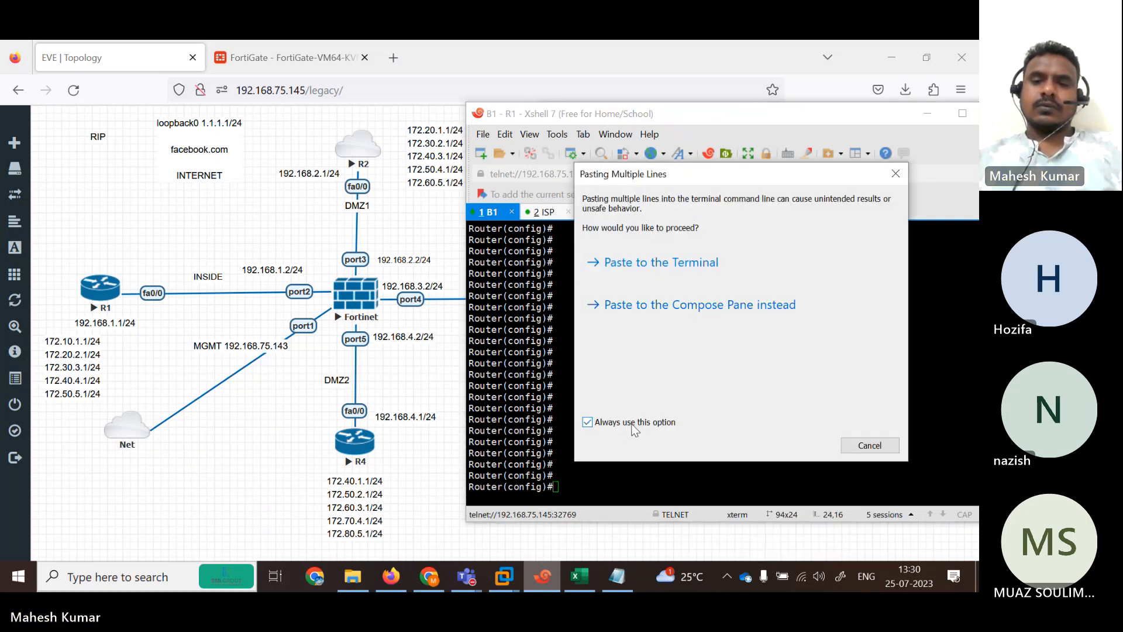
{"action": "left_click", "coordinate": [634, 272]}
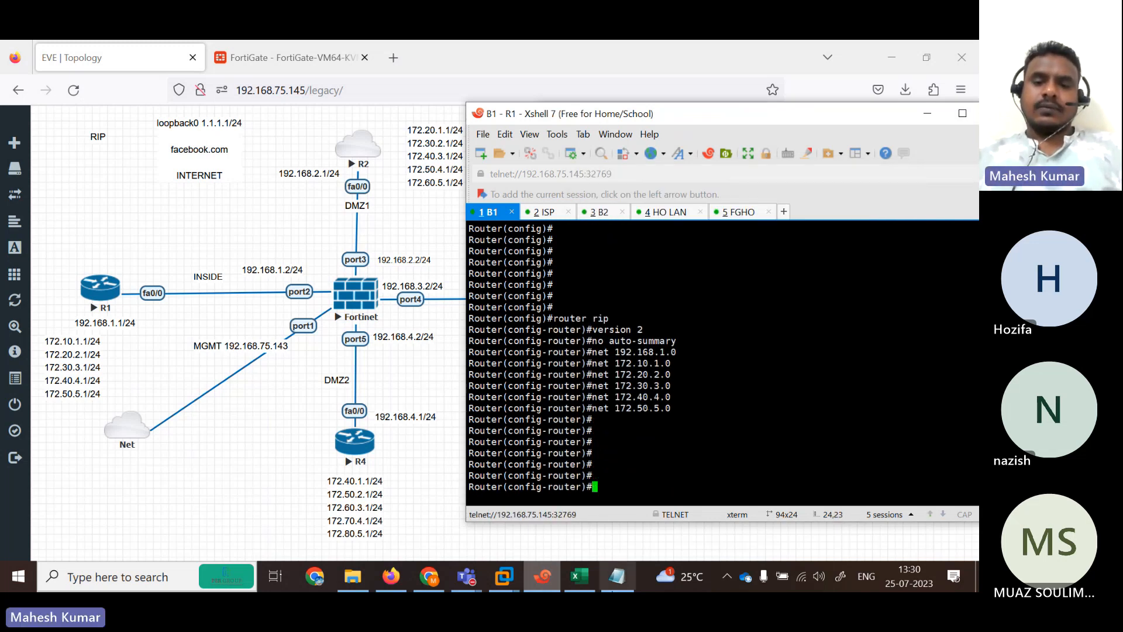
{"action": "left_click", "coordinate": [617, 577]}
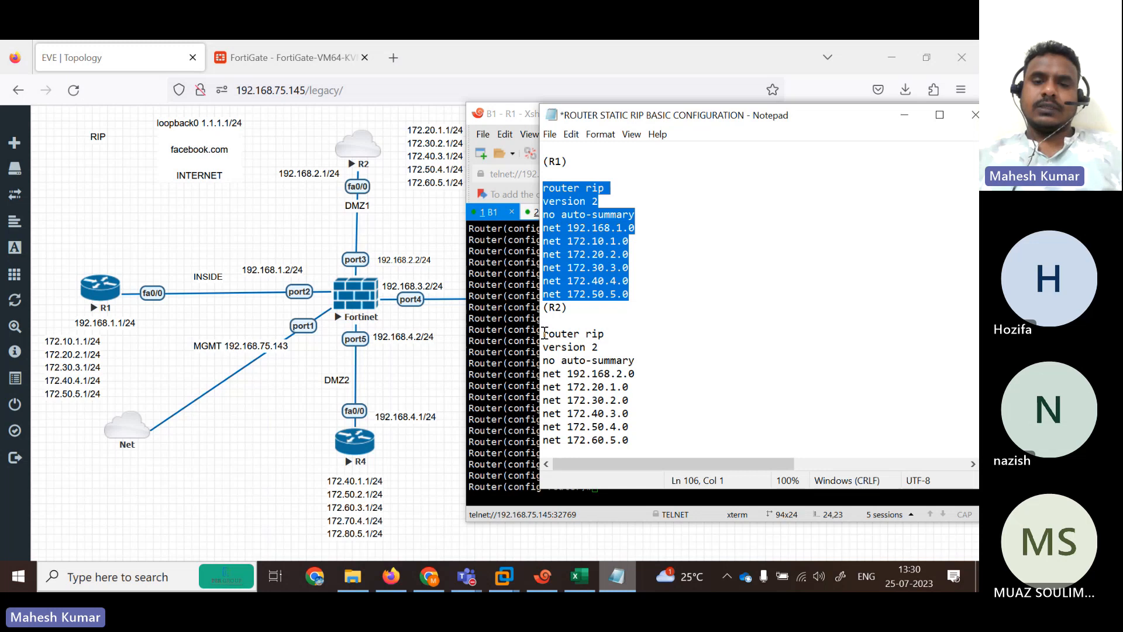
Copy R2's RIP block and enter configure terminal mode on the ISP (R2) session.
{"action": "left_click_drag", "start_coordinate": [543, 333], "coordinate": [627, 442]}
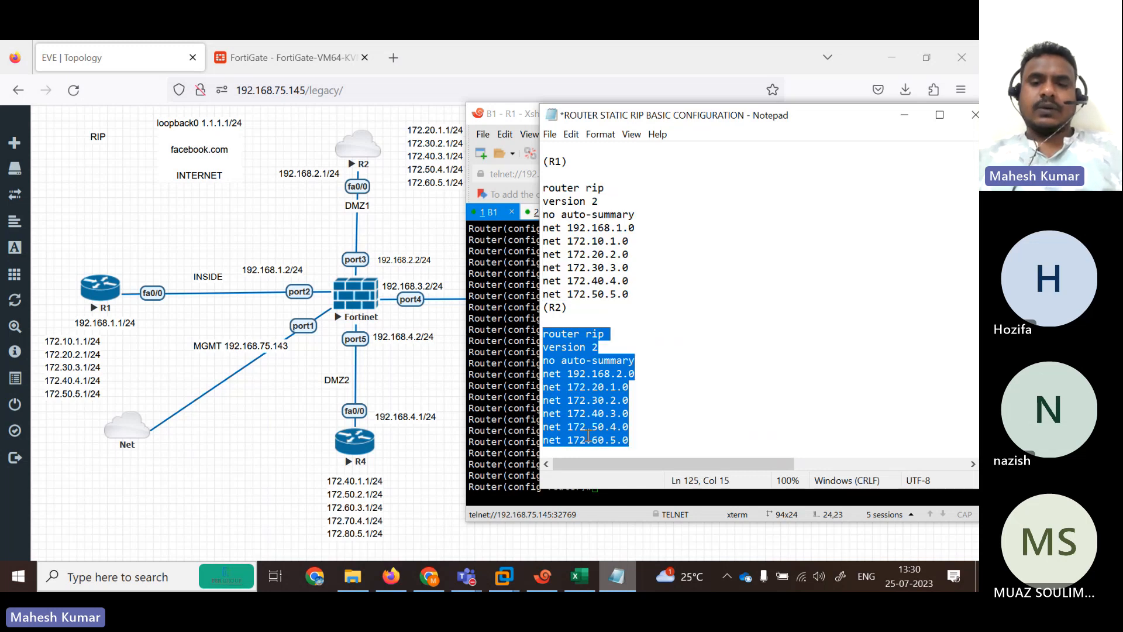
{"action": "left_click", "coordinate": [512, 280]}
{"action": "left_click", "coordinate": [543, 212]}
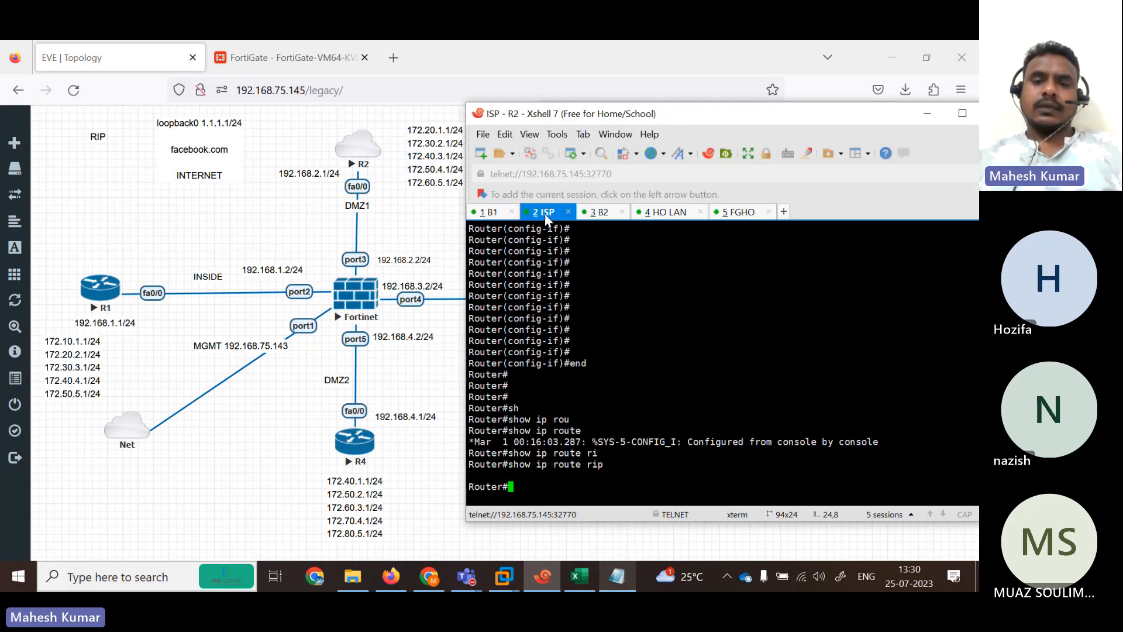
{"action": "key", "text": "Return"}
{"action": "key", "text": "Return"}
{"action": "type", "text": "conf"}
{"action": "key", "text": "Tab"}
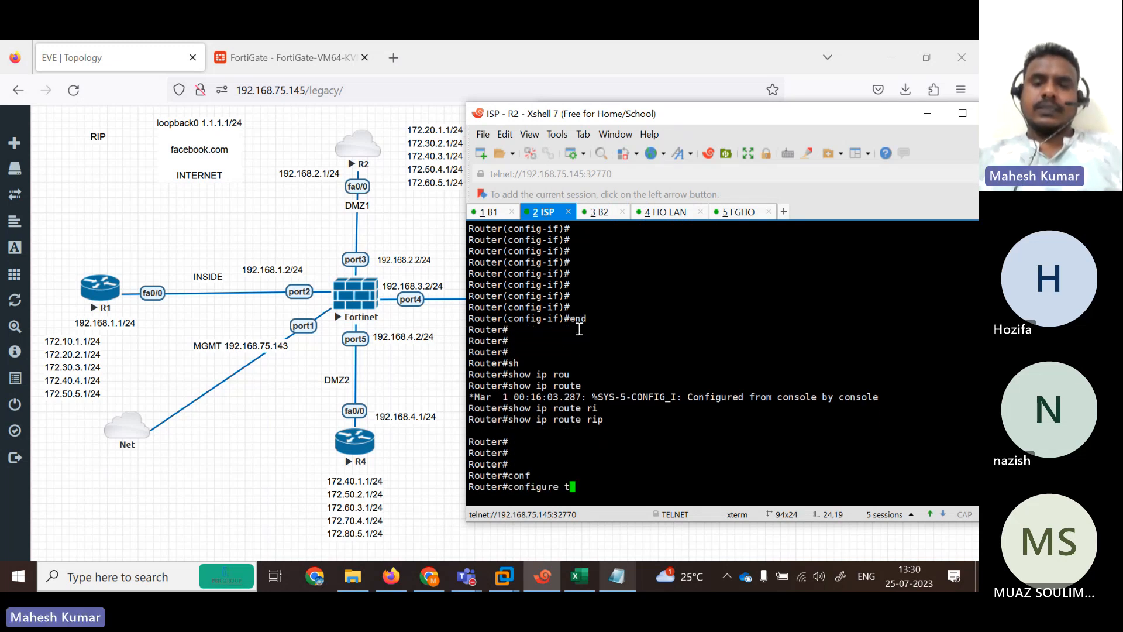
{"action": "type", "text": "ter"}
{"action": "key", "text": "Tab"}
{"action": "key", "text": "Return"}
{"action": "key", "text": "Return"}
{"action": "key", "text": "Return"}
{"action": "key", "text": "Return"}
{"action": "key", "text": "Return"}
{"action": "key", "text": "Return"}
{"action": "key", "text": "Return"}
{"action": "key", "text": "Return"}
{"action": "key", "text": "Return"}
{"action": "key", "text": "Return"}
{"action": "key", "text": "Return"}
{"action": "key", "text": "Return"}
{"action": "key", "text": "Return"}
{"action": "key", "text": "Return"}
{"action": "key", "text": "Return"}
{"action": "key", "text": "Return"}
{"action": "key", "text": "Return"}
{"action": "key", "text": "Return"}
{"action": "key", "text": "Return"}
{"action": "key", "text": "Return"}
{"action": "key", "text": "Return"}
{"action": "key", "text": "Return"}
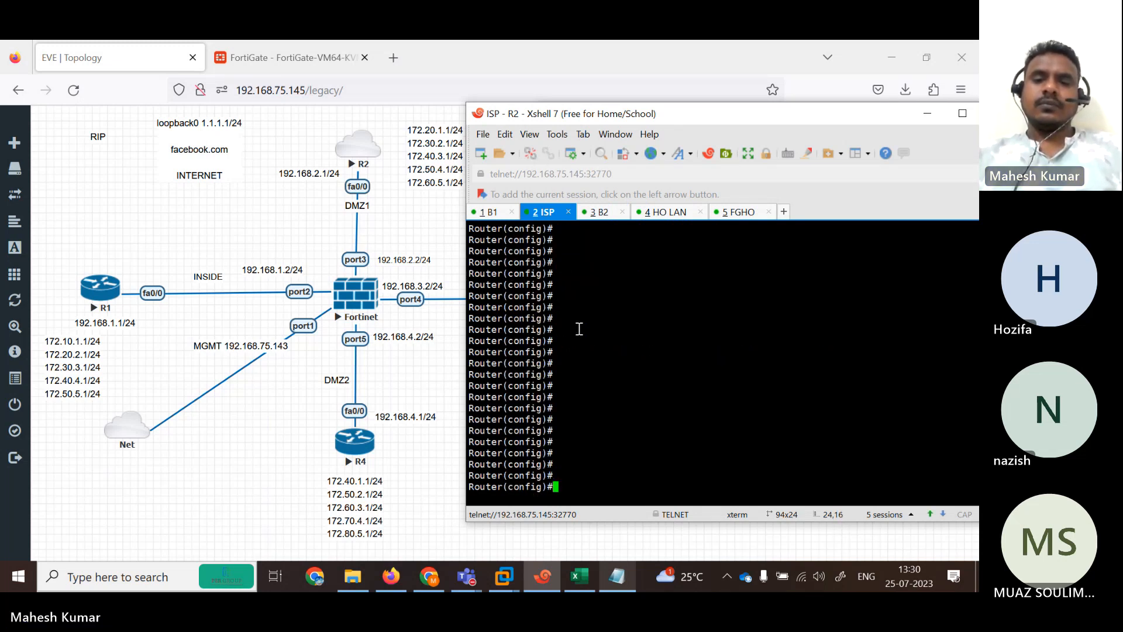
Paste the R2 RIP version 2 lines into R2's terminal.
{"action": "right_click", "coordinate": [579, 329]}
{"action": "left_click", "coordinate": [637, 310]}
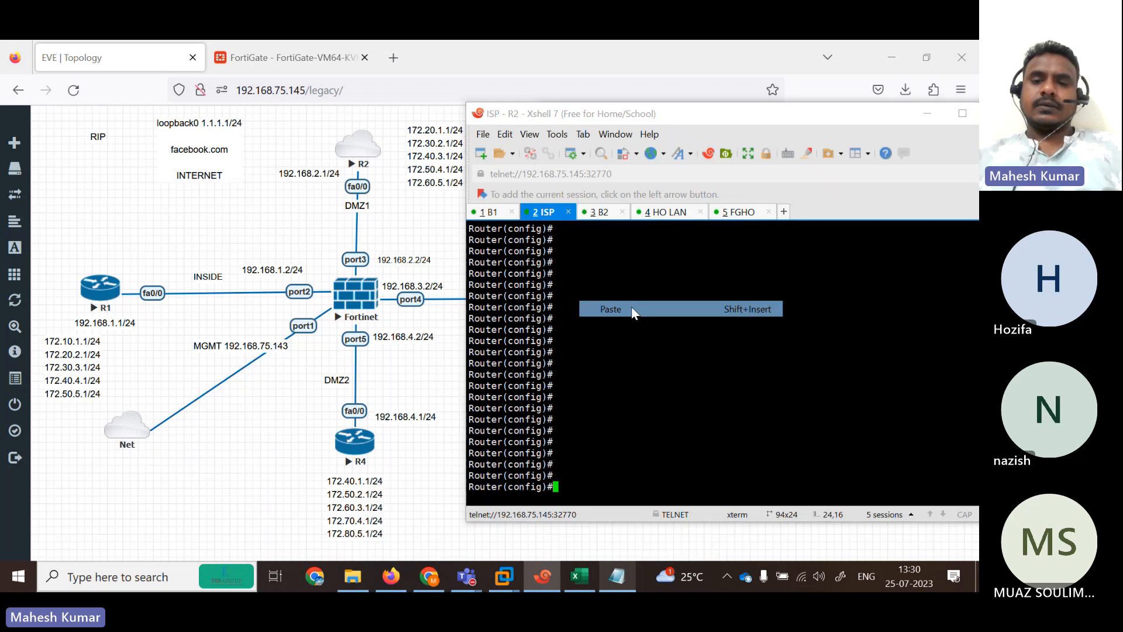
{"action": "left_click", "coordinate": [634, 266]}
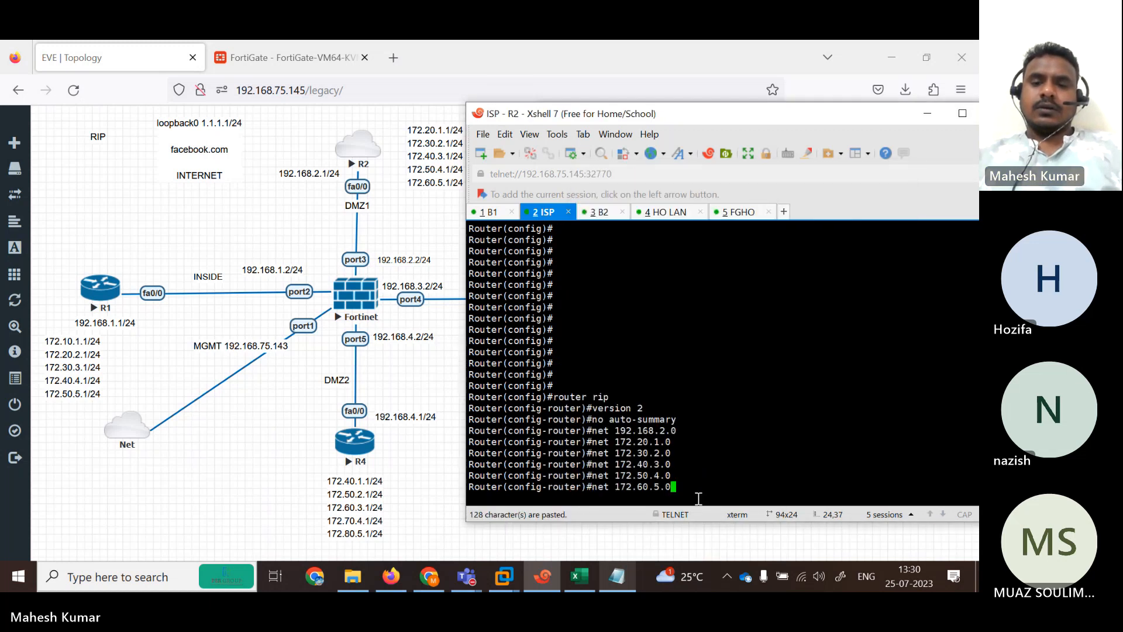
{"action": "left_click", "coordinate": [632, 579]}
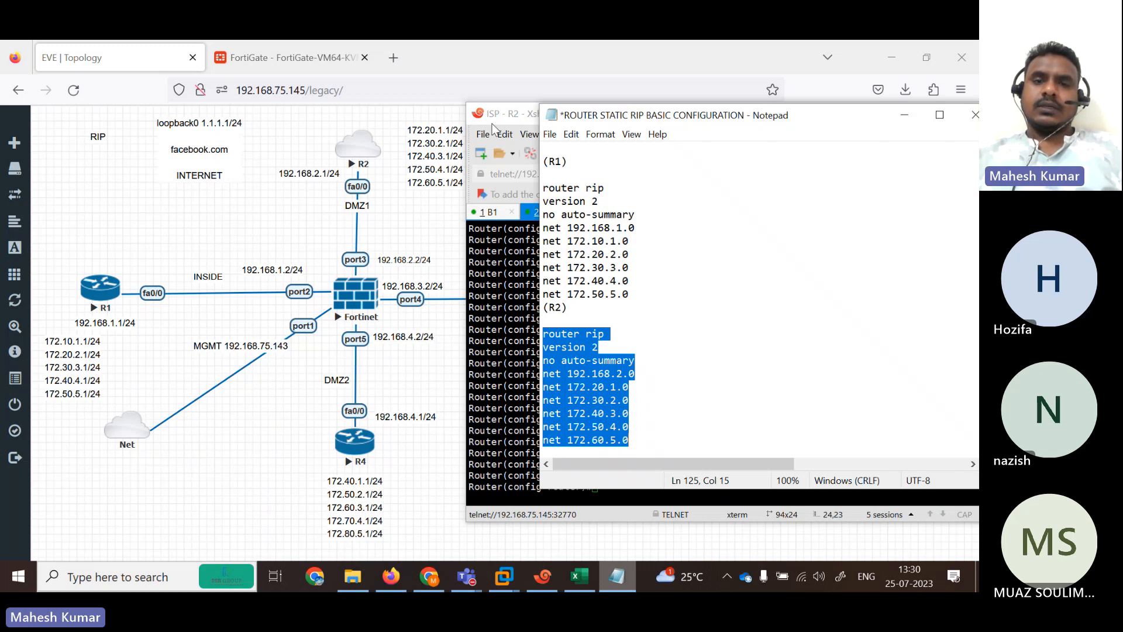
{"action": "left_click", "coordinate": [580, 528]}
In R3's RIP block, change 172.30.0.0 to 172.30.1.0 and add net 172.40.2.0.
{"action": "left_click", "coordinate": [618, 577]}
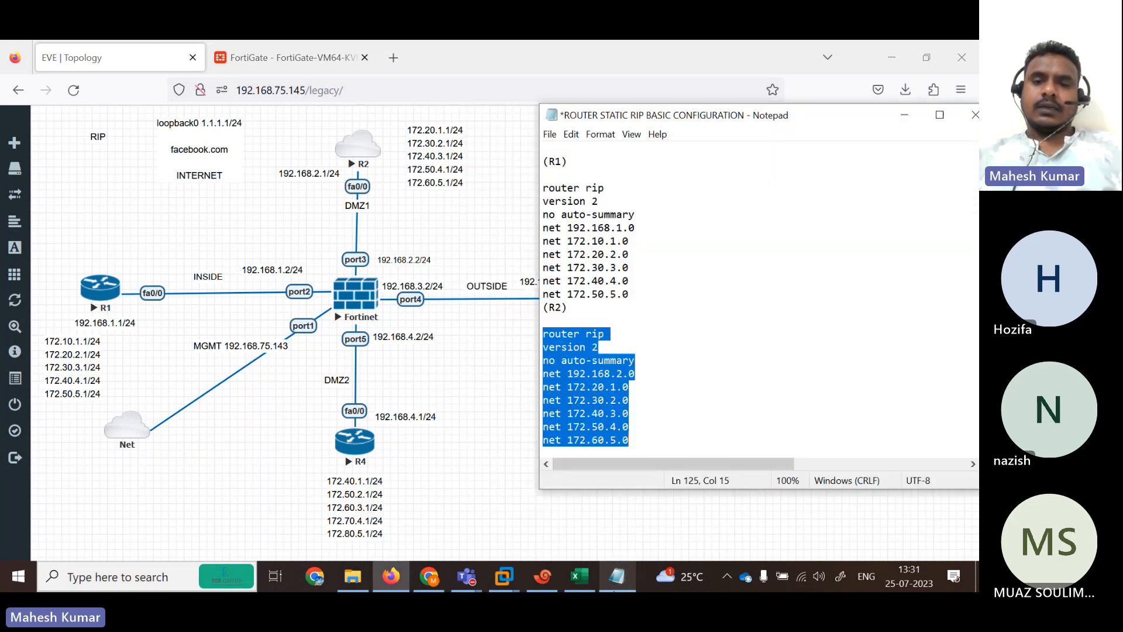
{"action": "left_click_drag", "start_coordinate": [751, 121], "coordinate": [327, 131]}
{"action": "left_click", "coordinate": [196, 409]}
{"action": "key", "text": "Down"}
{"action": "key", "text": "Down"}
{"action": "key", "text": "Down"}
{"action": "key", "text": "Down"}
{"action": "key", "text": "Down"}
{"action": "key", "text": "Down"}
{"action": "key", "text": "Down"}
{"action": "key", "text": "Down"}
{"action": "key", "text": "Down"}
{"action": "key", "text": "Down"}
{"action": "key", "text": "Down"}
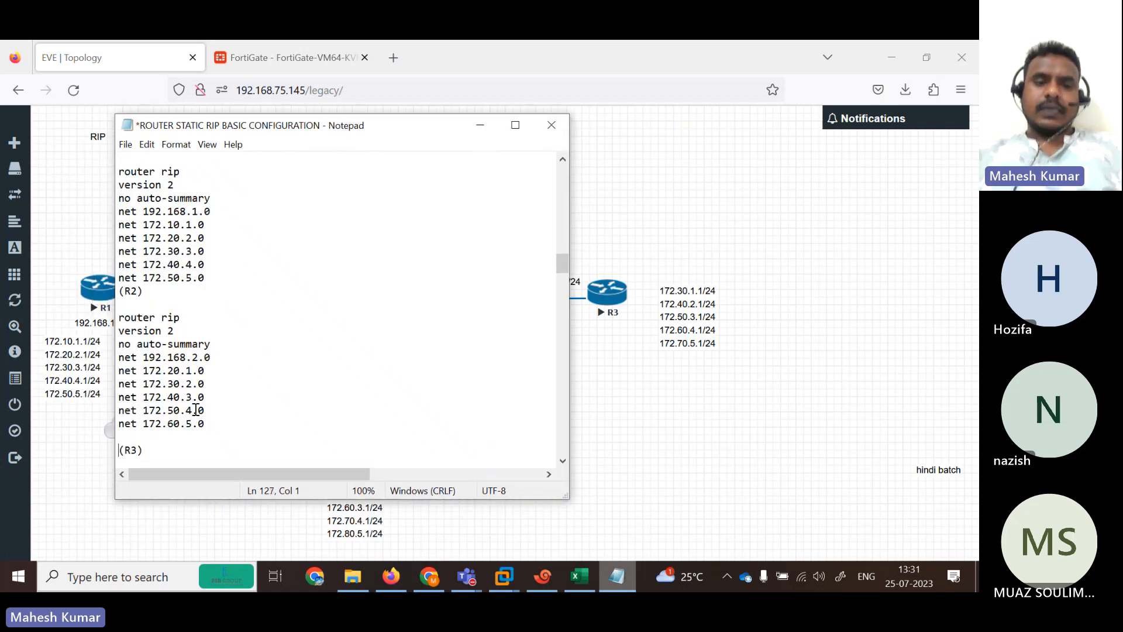
{"action": "key", "text": "Down"}
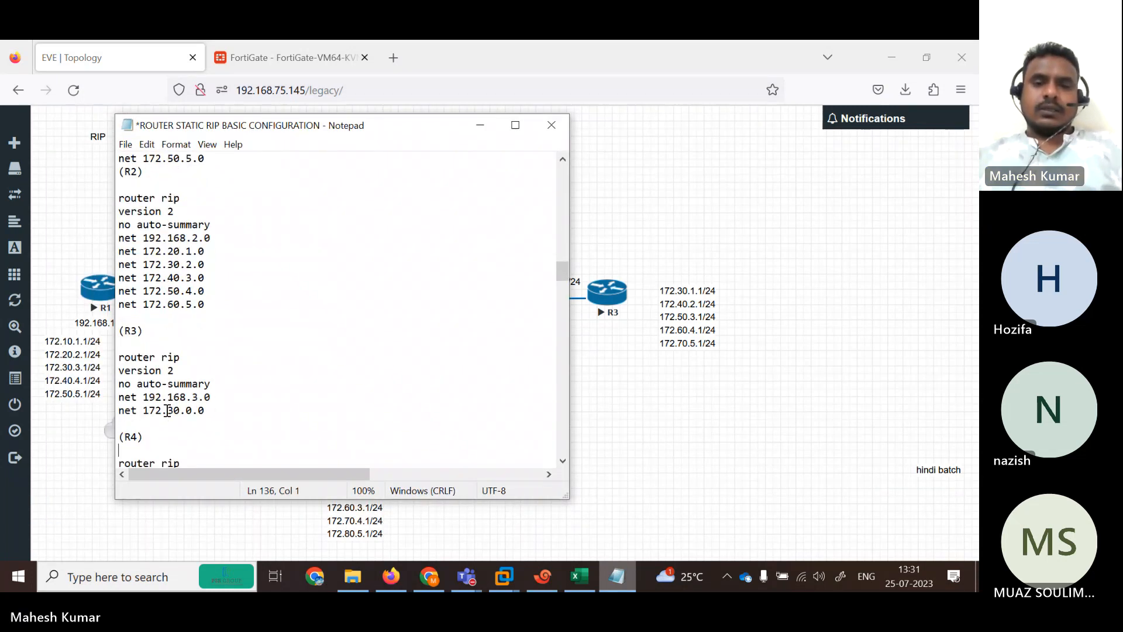
{"action": "left_click", "coordinate": [196, 411]}
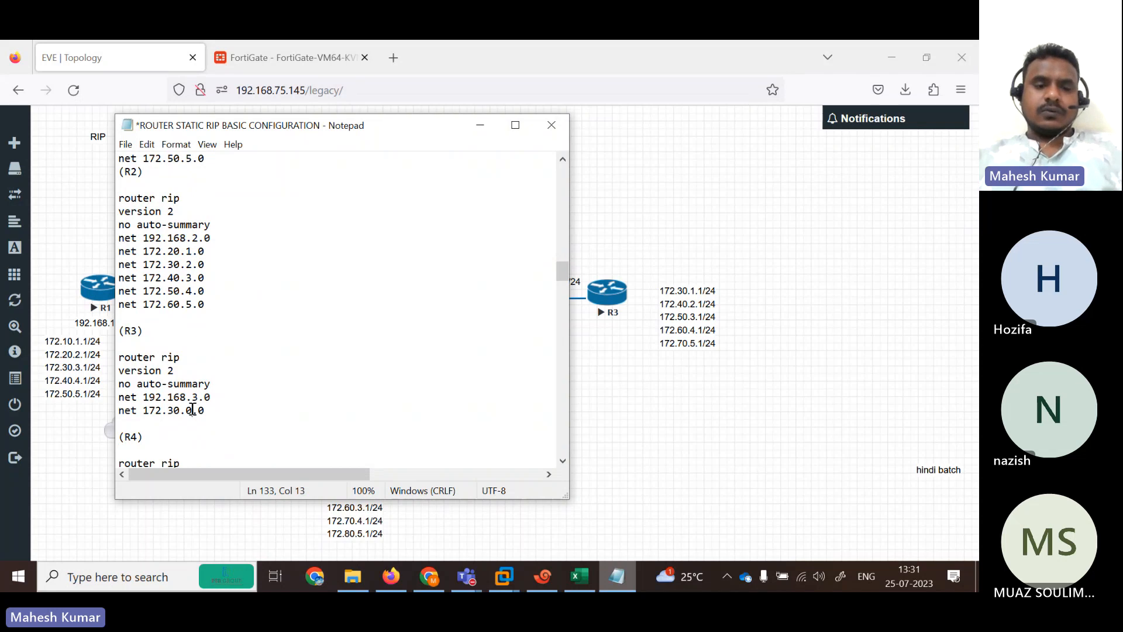
{"action": "key", "text": "BackSpace"}
{"action": "type", "text": "1"}
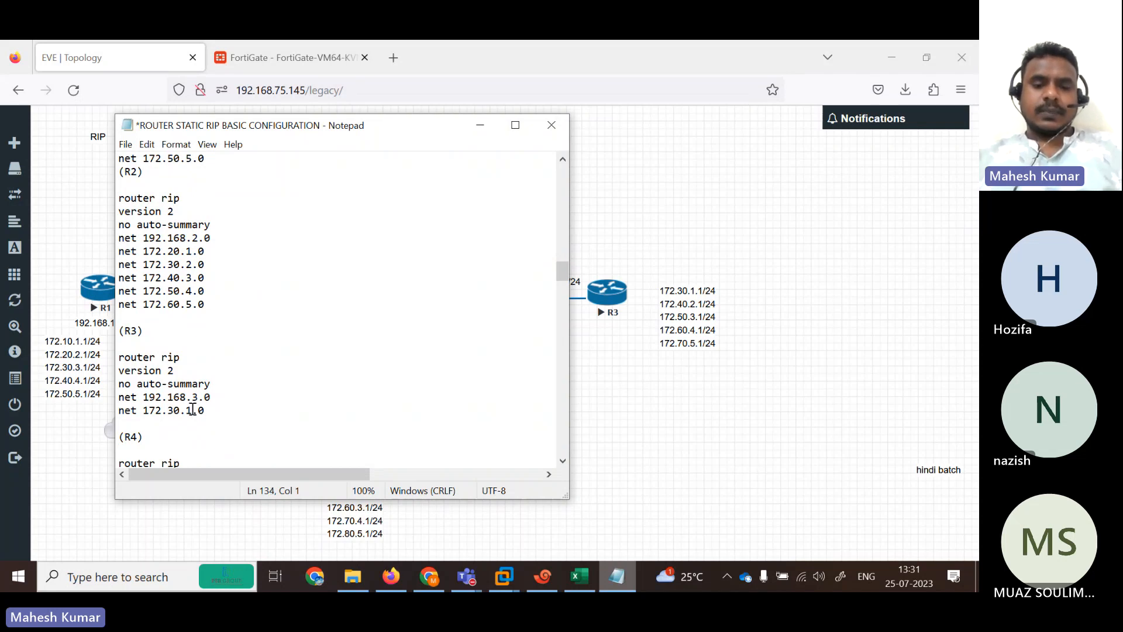
{"action": "type", "text": "router rip version 2 no auto-summary net 192.168.2.0 net 172.20.1.0 net 172.30.2.0 net 172.40.3.0 net 172.50.4.0 net 172.60.5.0"}
{"action": "key", "text": "ctrl+z"}
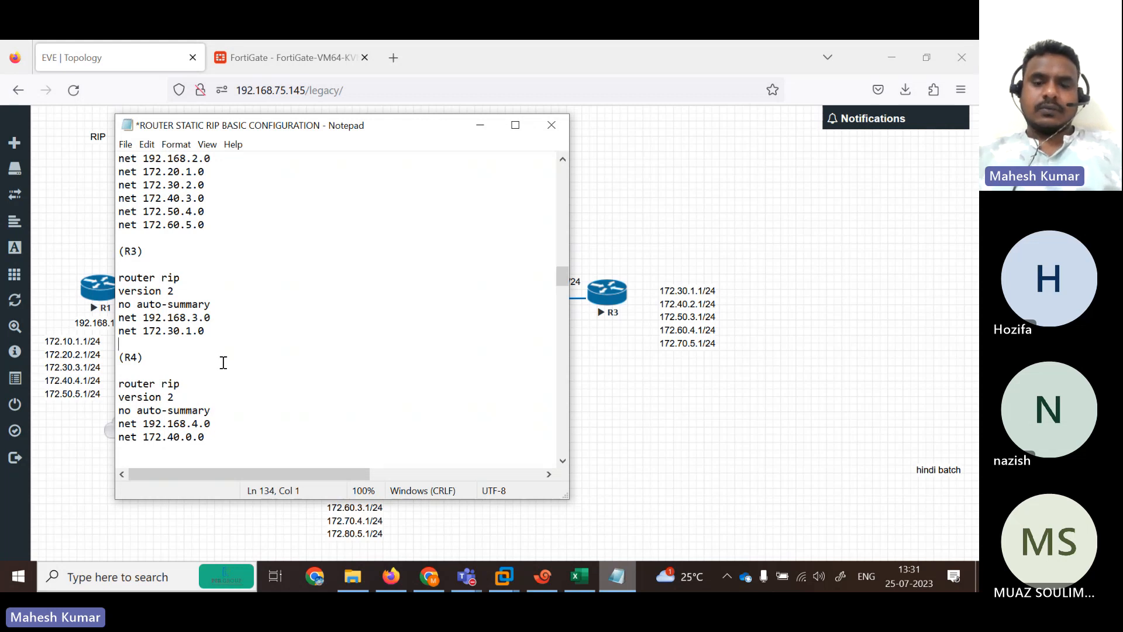
{"action": "type", "text": "1782."}
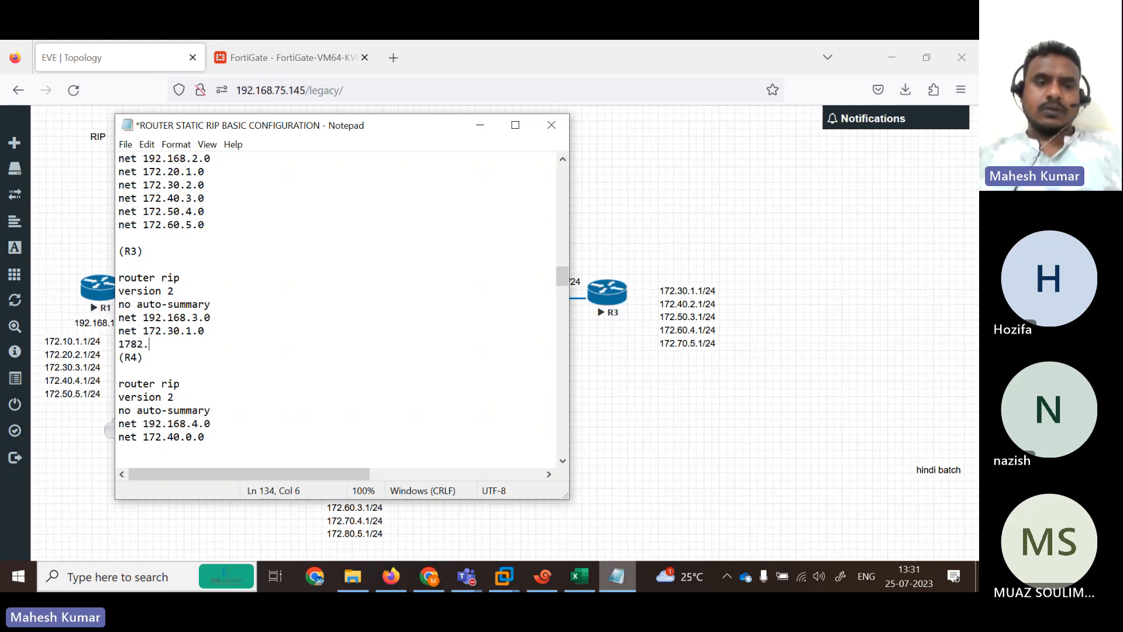
{"action": "key", "text": "BackSpace"}
{"action": "key", "text": "BackSpace"}
{"action": "key", "text": "BackSpace"}
{"action": "type", "text": "2."}
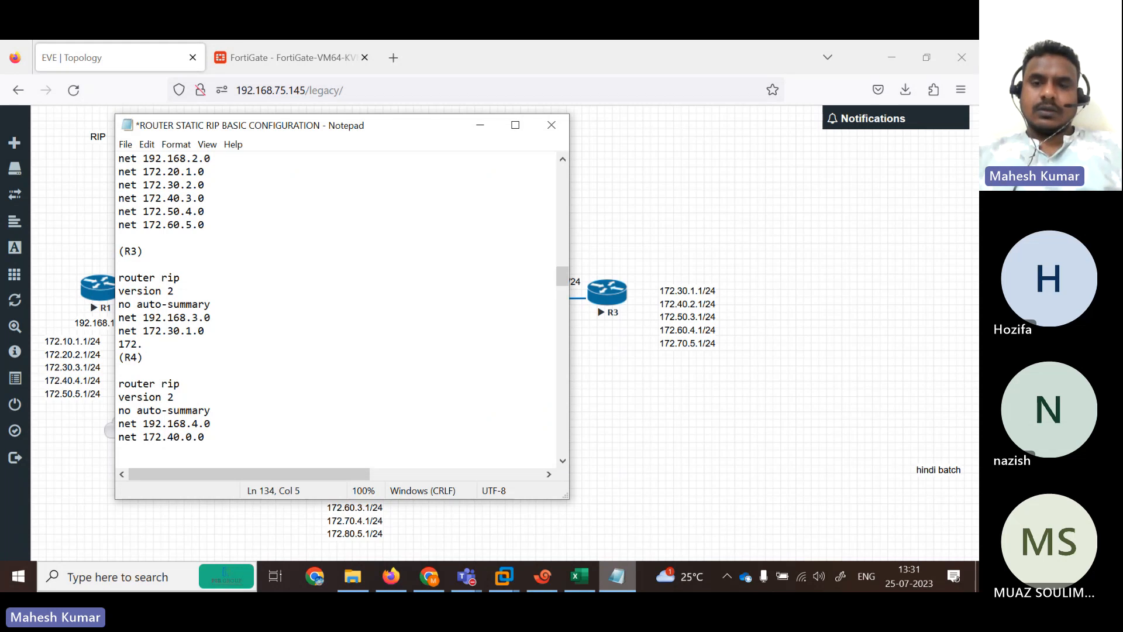
{"action": "type", "text": "40."}
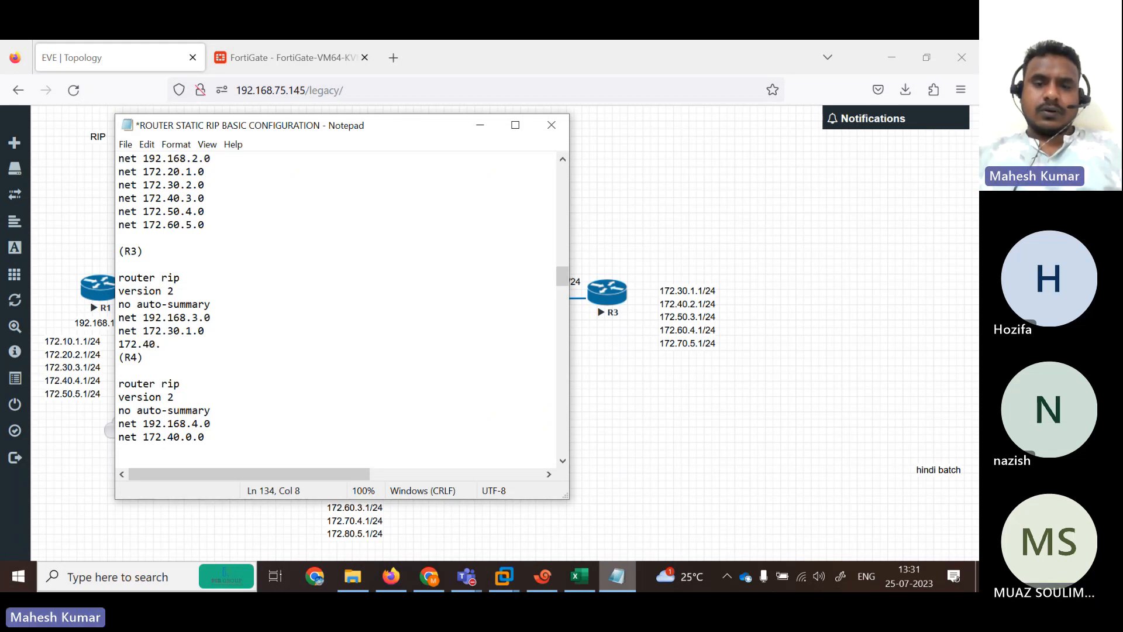
{"action": "type", "text": "2.0"}
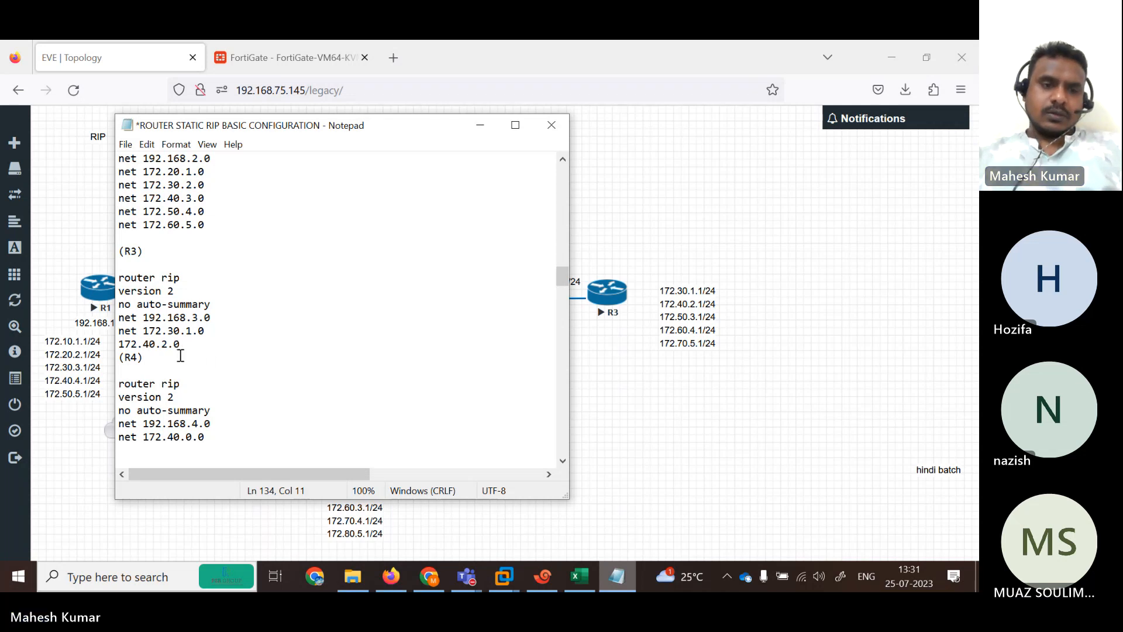
{"action": "key", "text": "Left"}
{"action": "key", "text": "Left"}
{"action": "key", "text": "Left"}
{"action": "key", "text": "Left"}
{"action": "key", "text": "Left"}
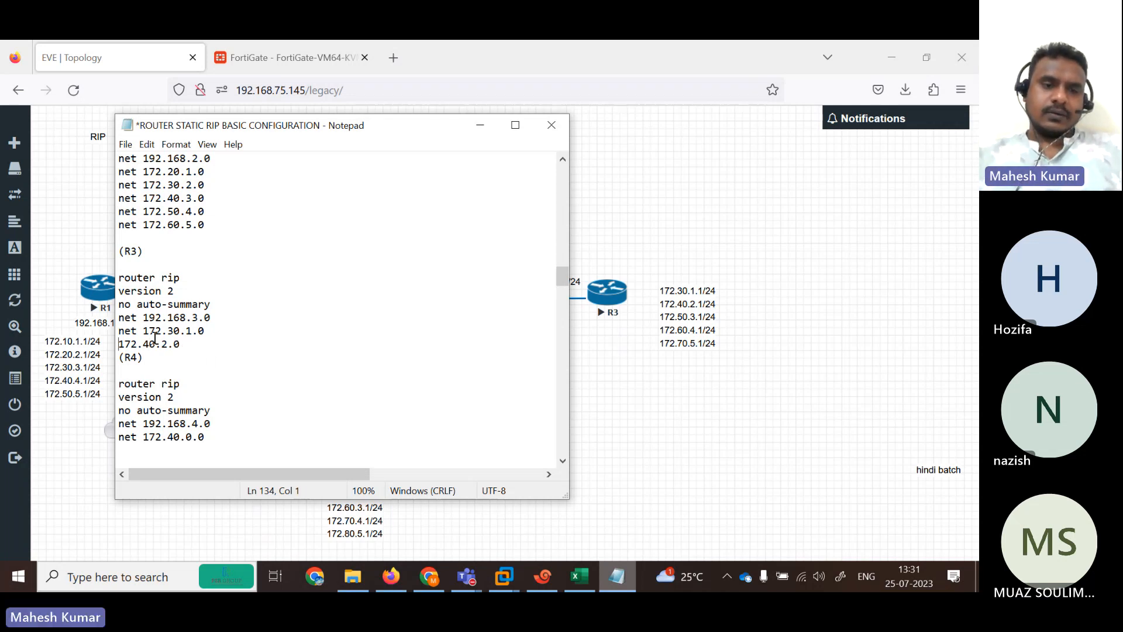
{"action": "type", "text": "net"}
Copy the net 172.40.2.0 line and add net 172.50.3.0 below it.
{"action": "left_click", "coordinate": [216, 348]}
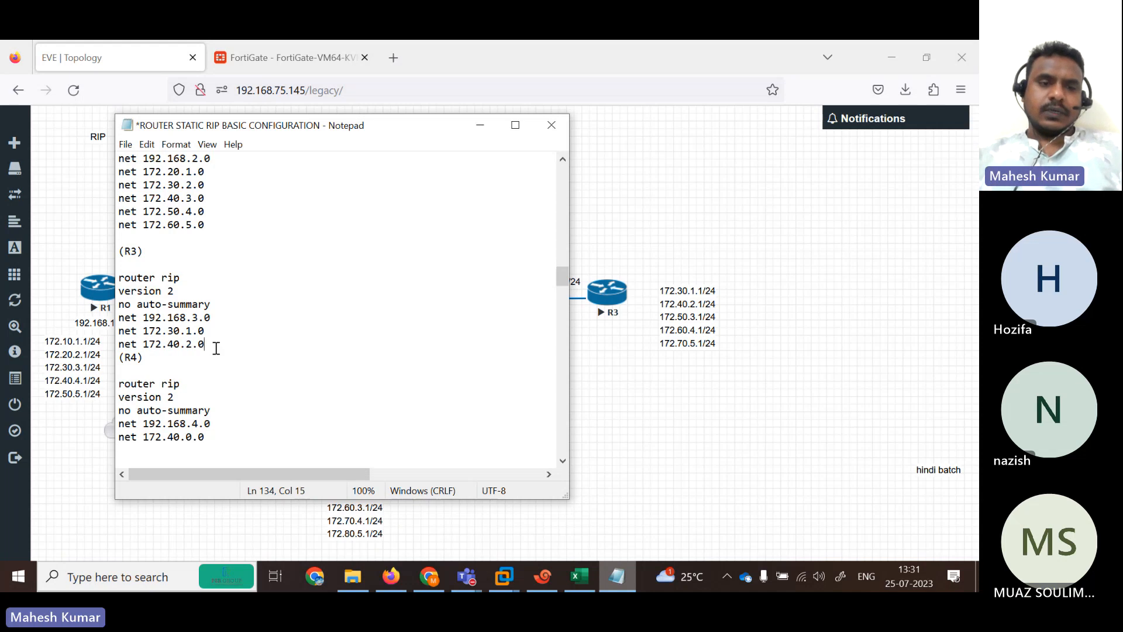
{"action": "left_click_drag", "start_coordinate": [216, 348], "coordinate": [111, 349]}
{"action": "key", "text": "ctrl+c"}
{"action": "key", "text": "End"}
{"action": "key", "text": "Return"}
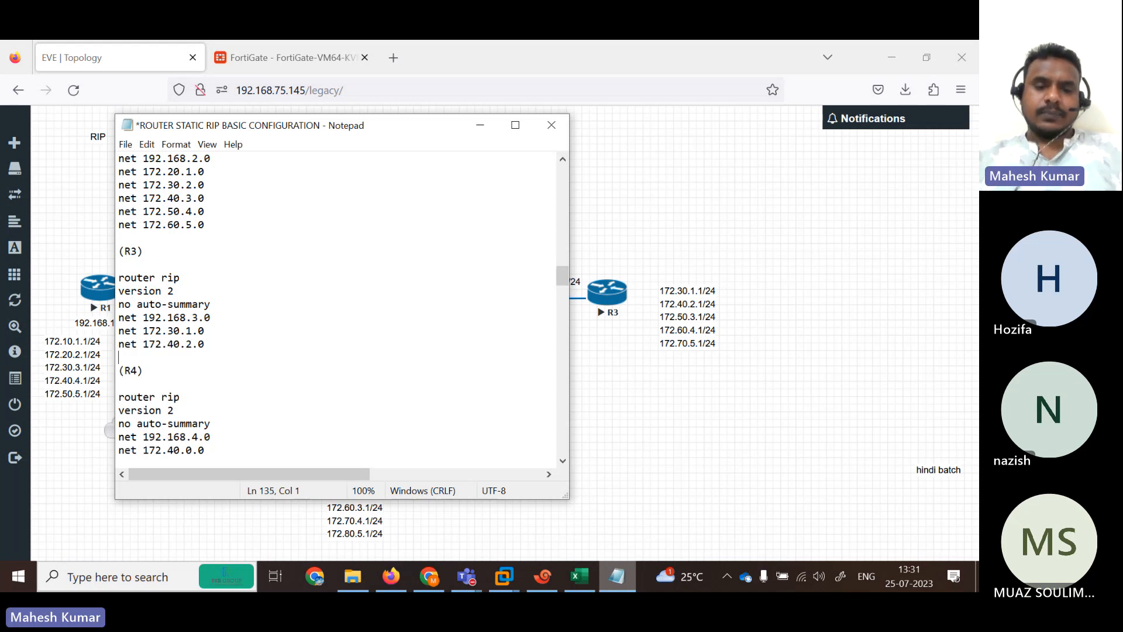
{"action": "key", "text": "ctrl+v"}
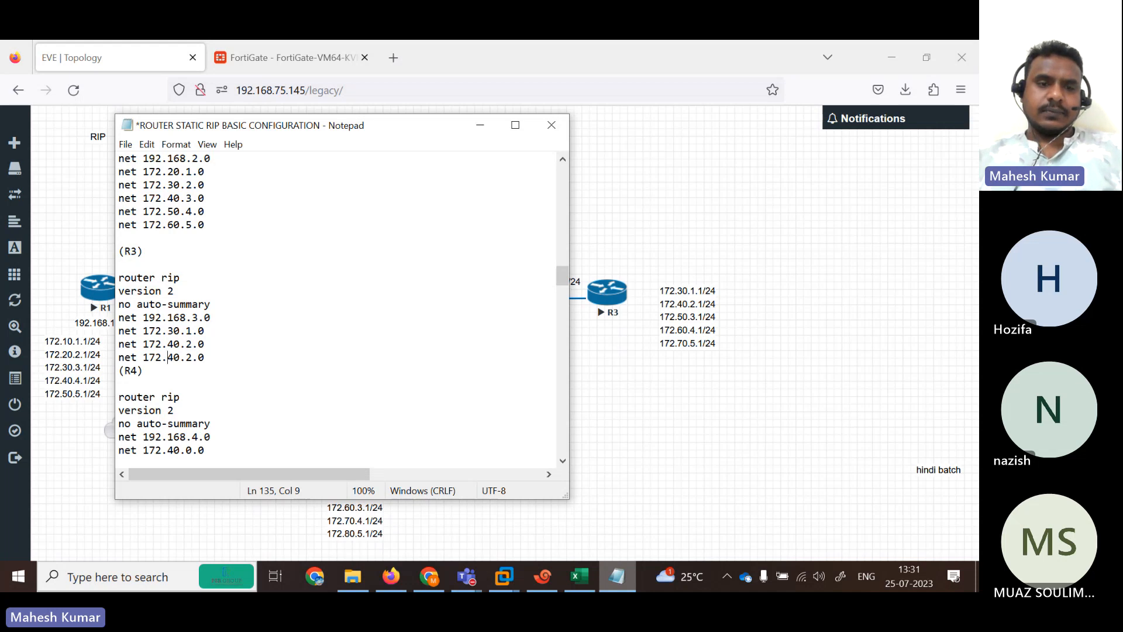
{"action": "key", "text": "BackSpace"}
{"action": "type", "text": "5"}
{"action": "key", "text": "Right"}
{"action": "key", "text": "Right"}
{"action": "key", "text": "Right"}
{"action": "key", "text": "BackSpace"}
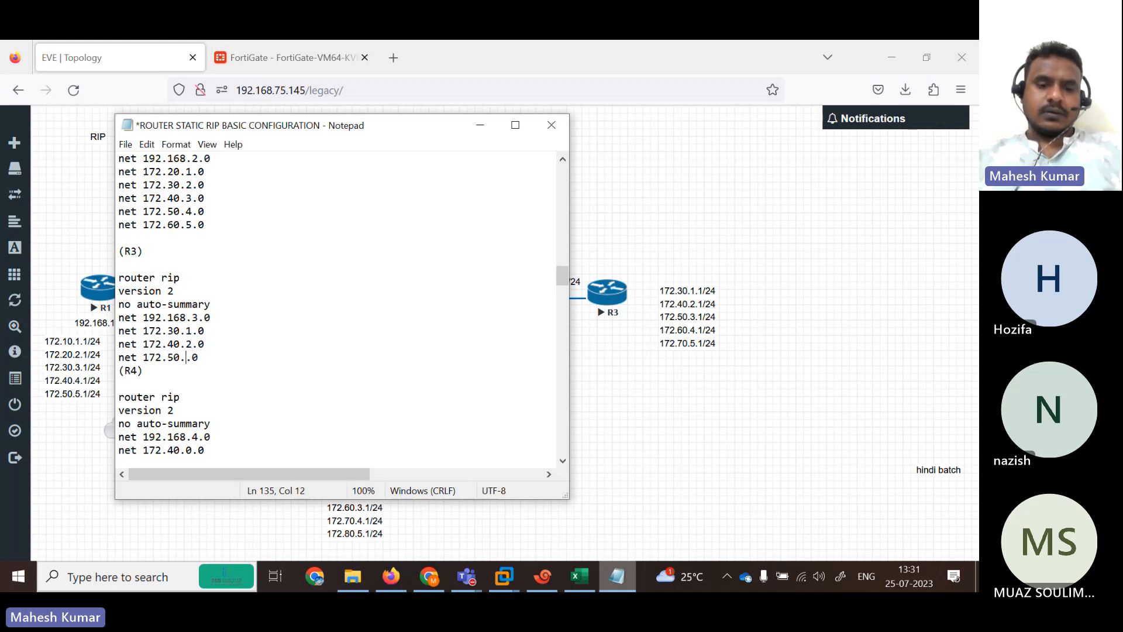
{"action": "type", "text": "3"}
Add R3 network lines net 172.60.4.0 and net 172.70.5.0.
{"action": "key", "text": "End"}
{"action": "key", "text": "Return"}
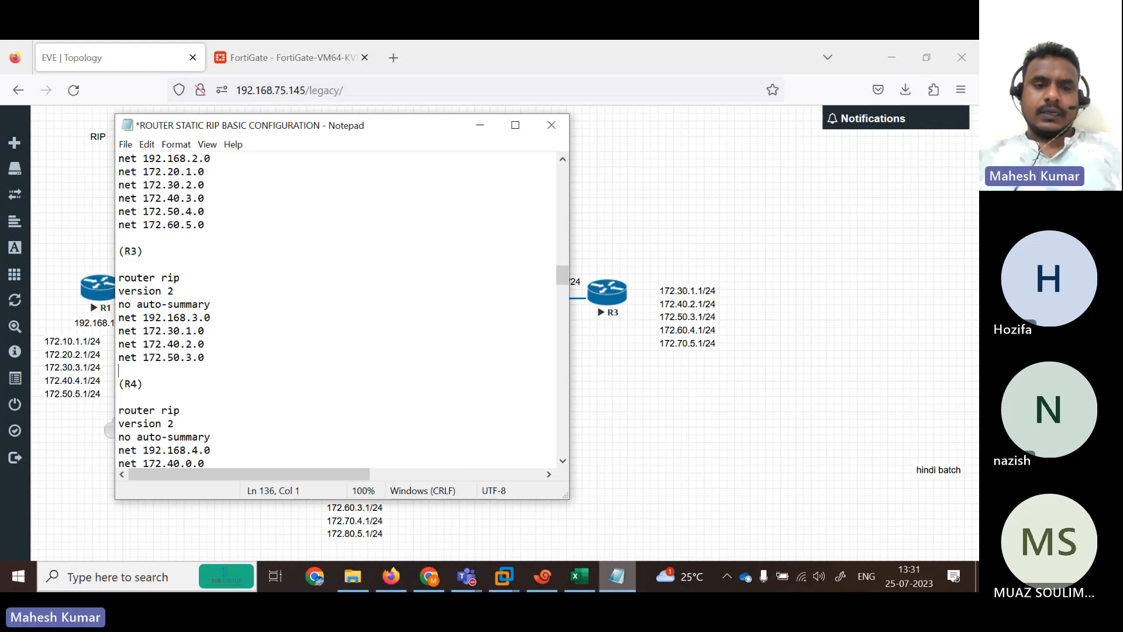
{"action": "key", "text": "ctrl+v"}
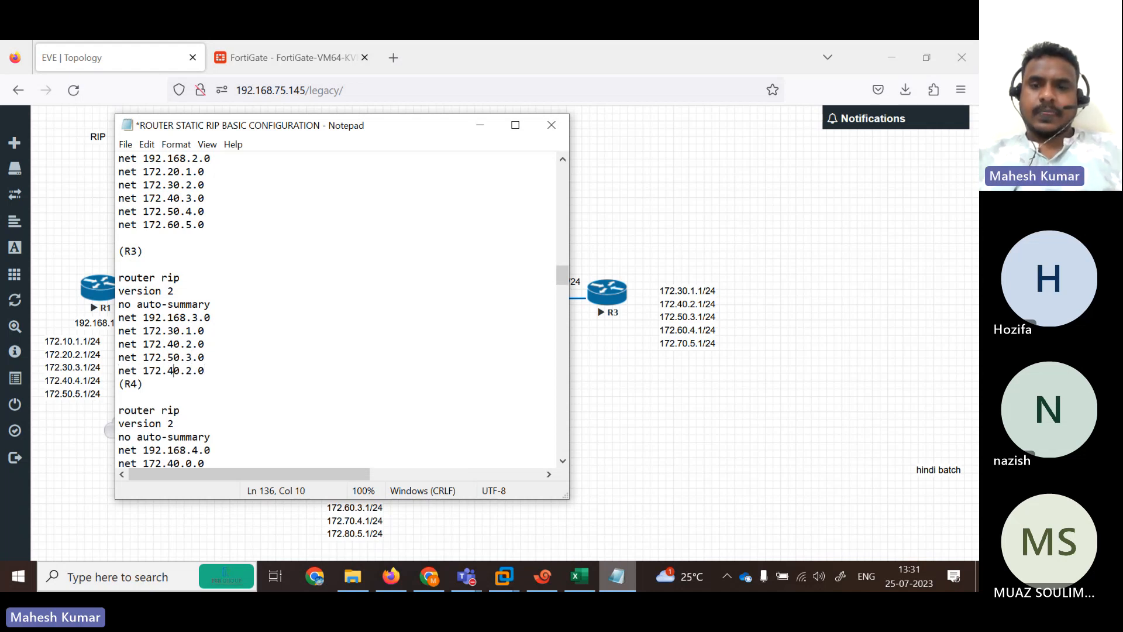
{"action": "key", "text": "BackSpace"}
{"action": "type", "text": "6"}
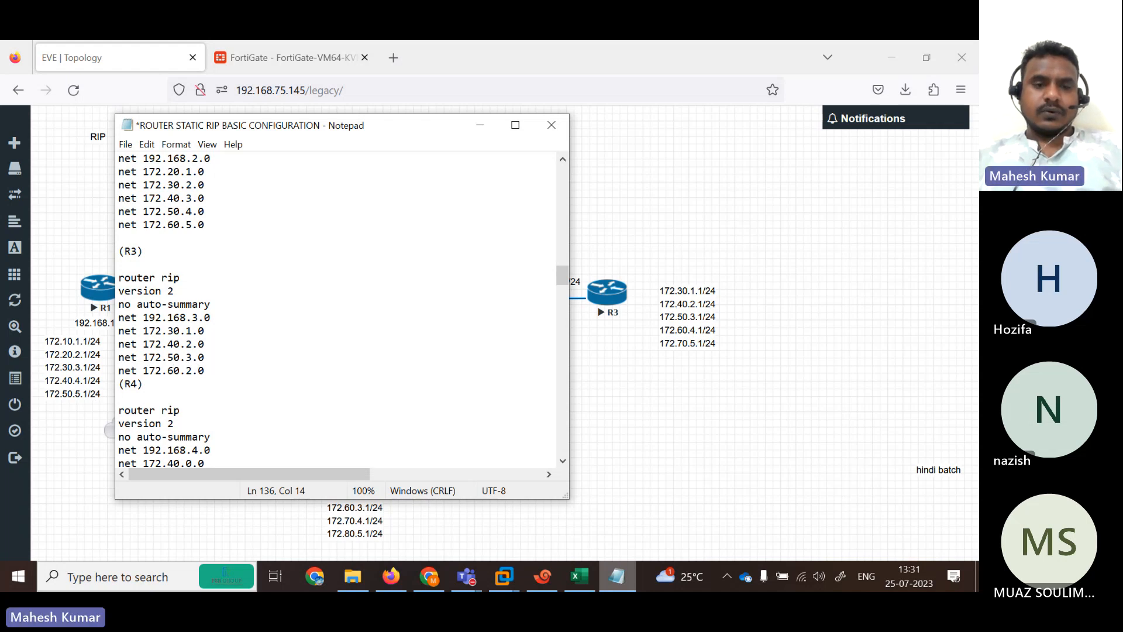
{"action": "key", "text": "Left"}
{"action": "type", "text": "4"}
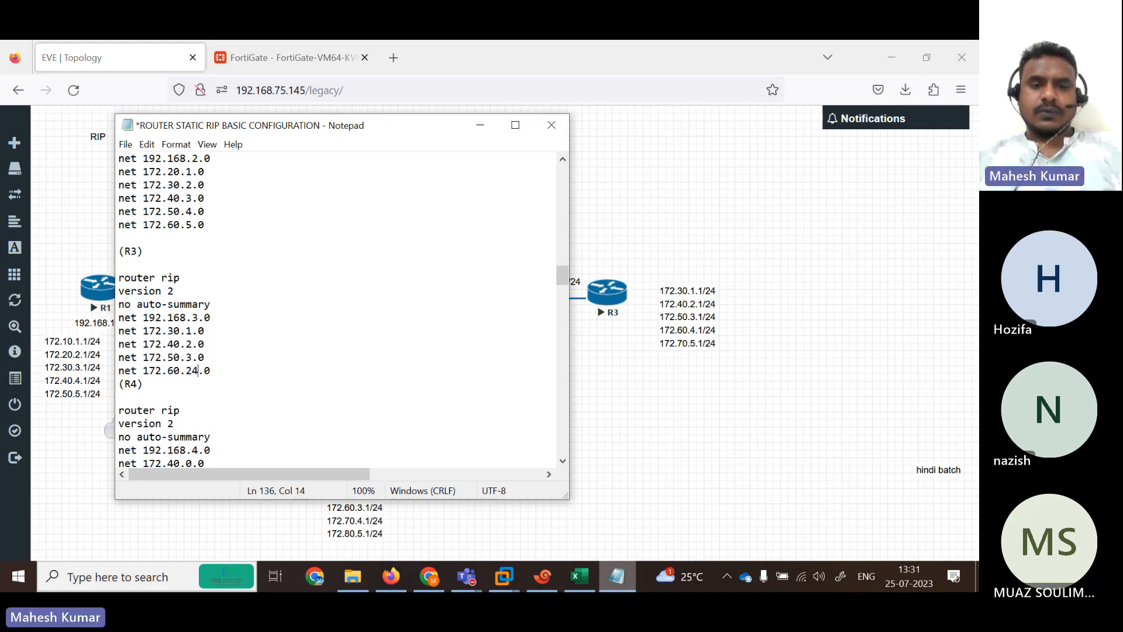
{"action": "key", "text": "BackSpace"}
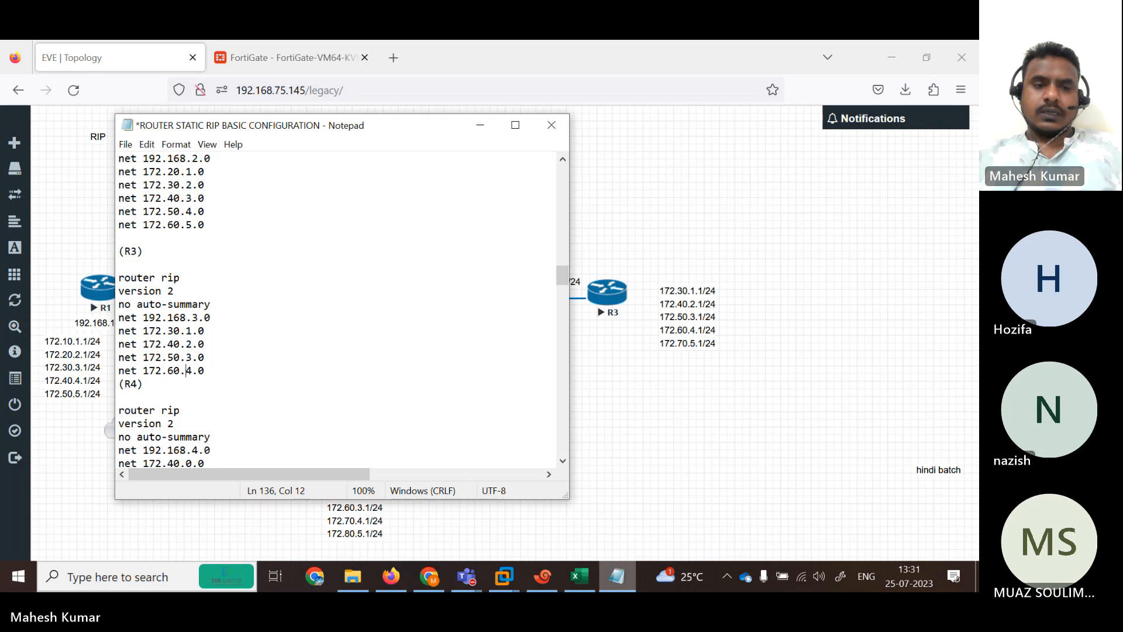
{"action": "left_click", "coordinate": [212, 371]}
{"action": "key", "text": "Return"}
{"action": "type", "text": "net 172.40.2.0"}
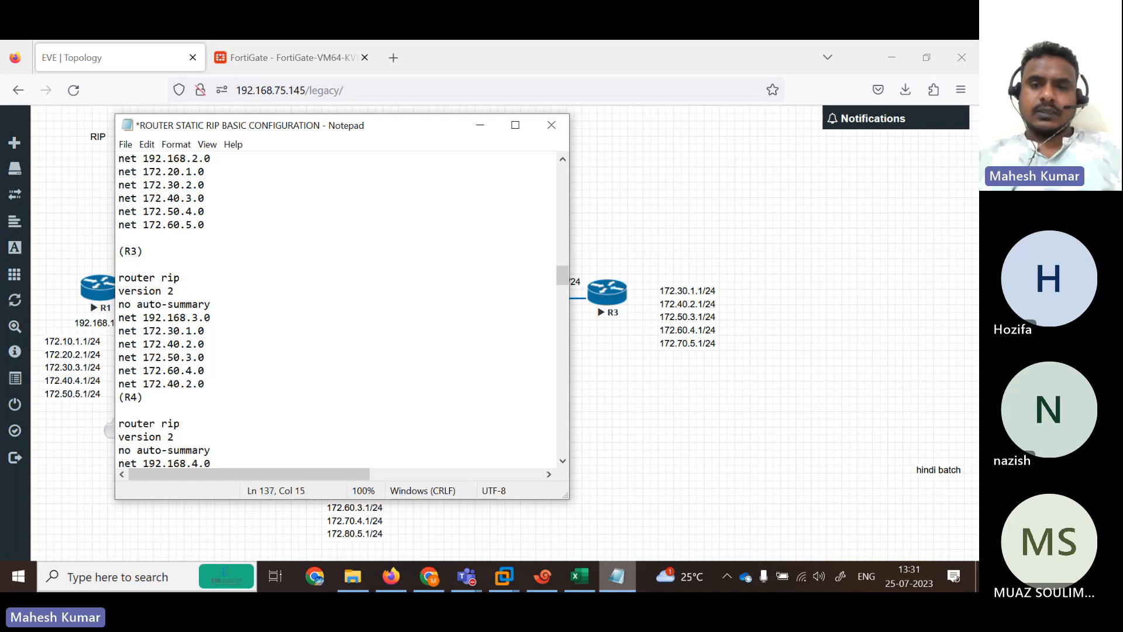
{"action": "key", "text": "BackSpace"}
{"action": "type", "text": "7"}
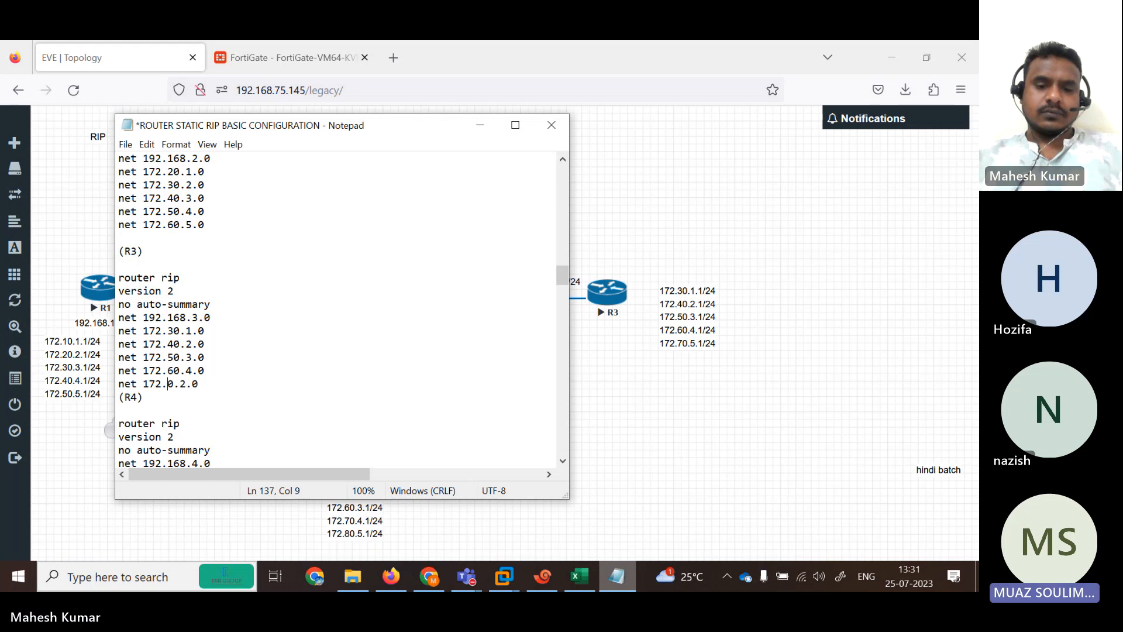
{"action": "key", "text": "Right"}
{"action": "key", "text": "Delete"}
{"action": "type", "text": "5"}
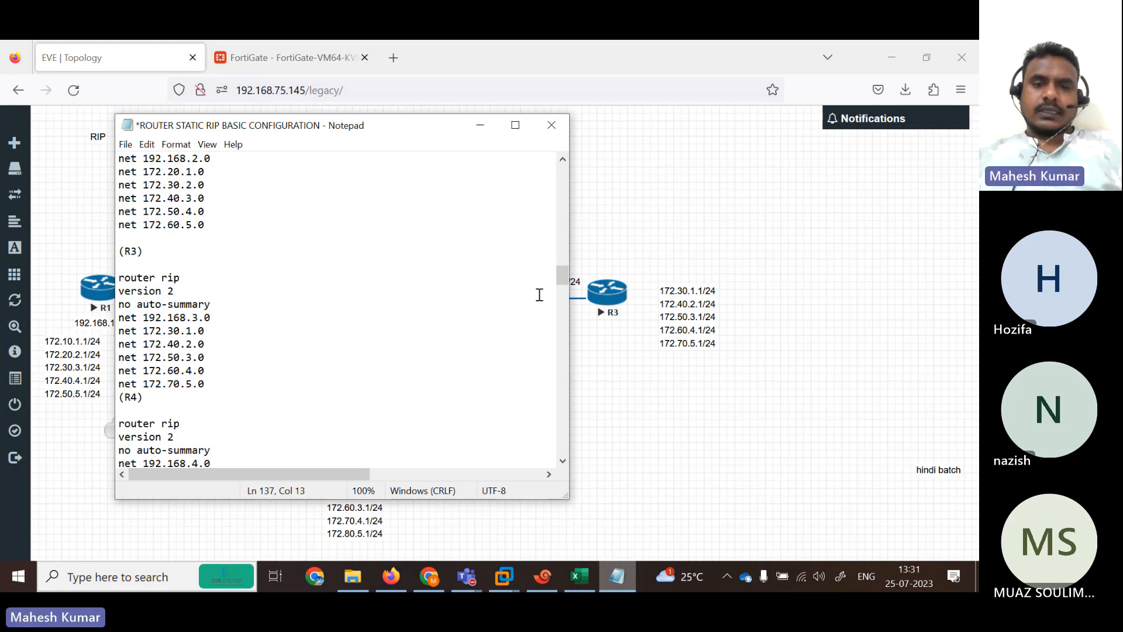
In R4's block, change 172.40.0.0 to 172.40.1.0 and add net 172.50.2.0.
{"action": "key", "text": "Down"}
{"action": "key", "text": "Down"}
{"action": "key", "text": "Down"}
{"action": "key", "text": "Down"}
{"action": "key", "text": "Down"}
{"action": "key", "text": "Down"}
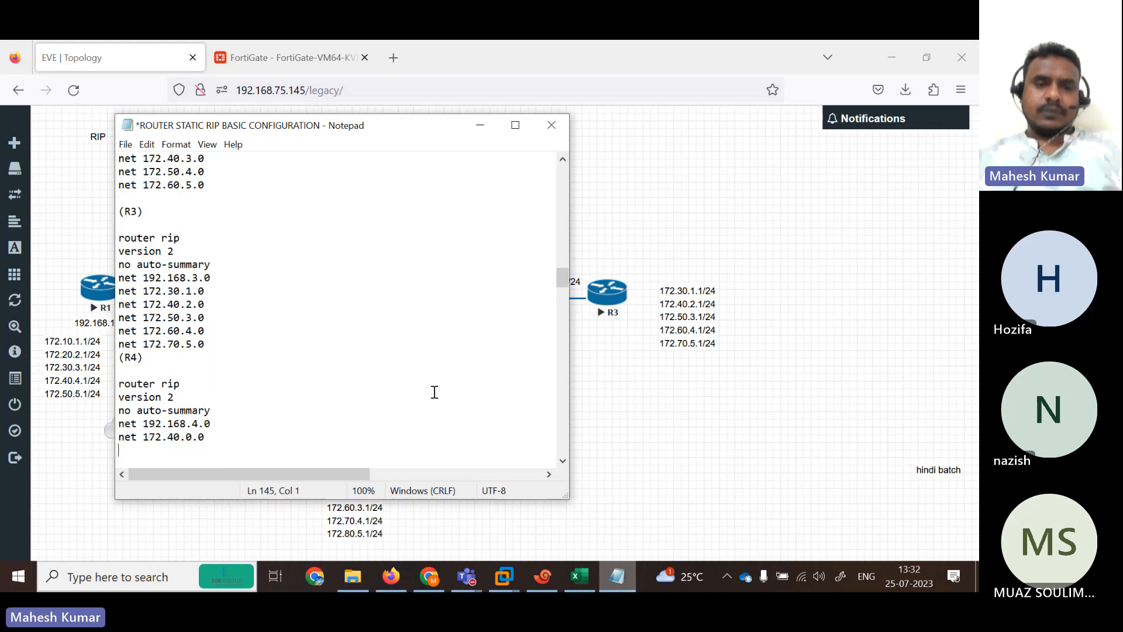
{"action": "left_click_drag", "start_coordinate": [290, 136], "coordinate": [619, 103]}
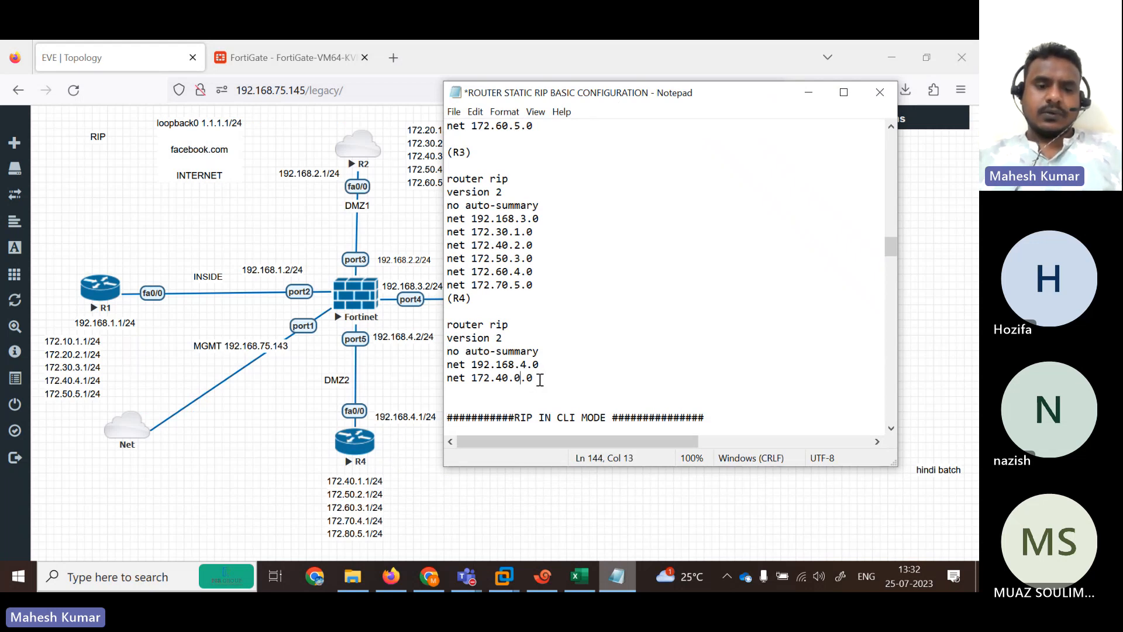
{"action": "key", "text": "BackSpace"}
{"action": "type", "text": "1"}
{"action": "key", "text": "Return"}
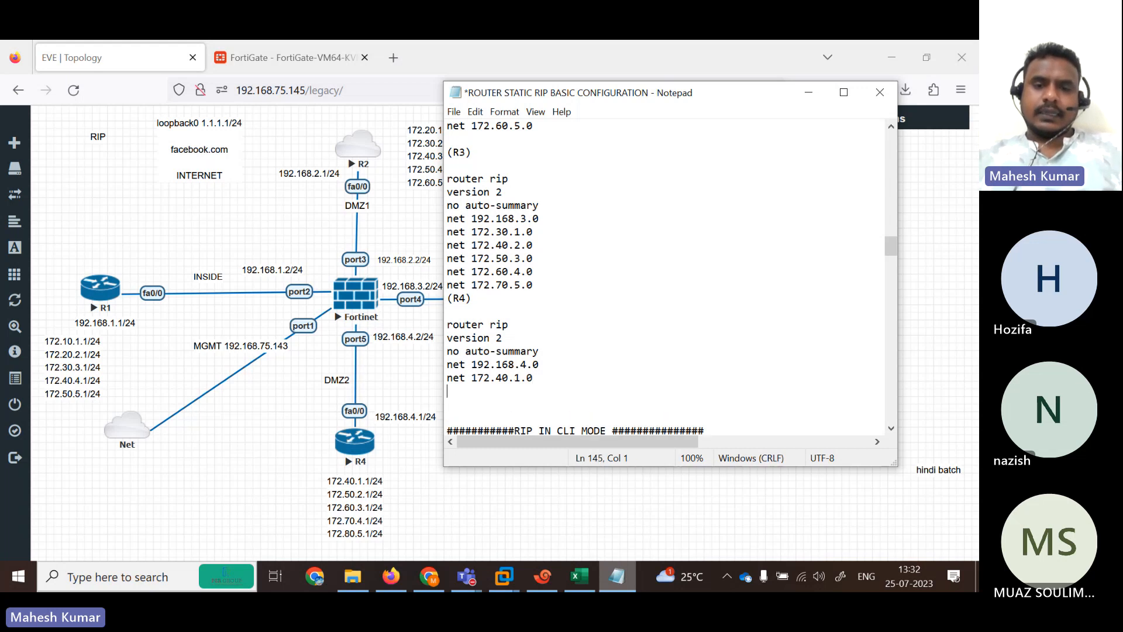
{"action": "type", "text": "net 172.40.2.0"}
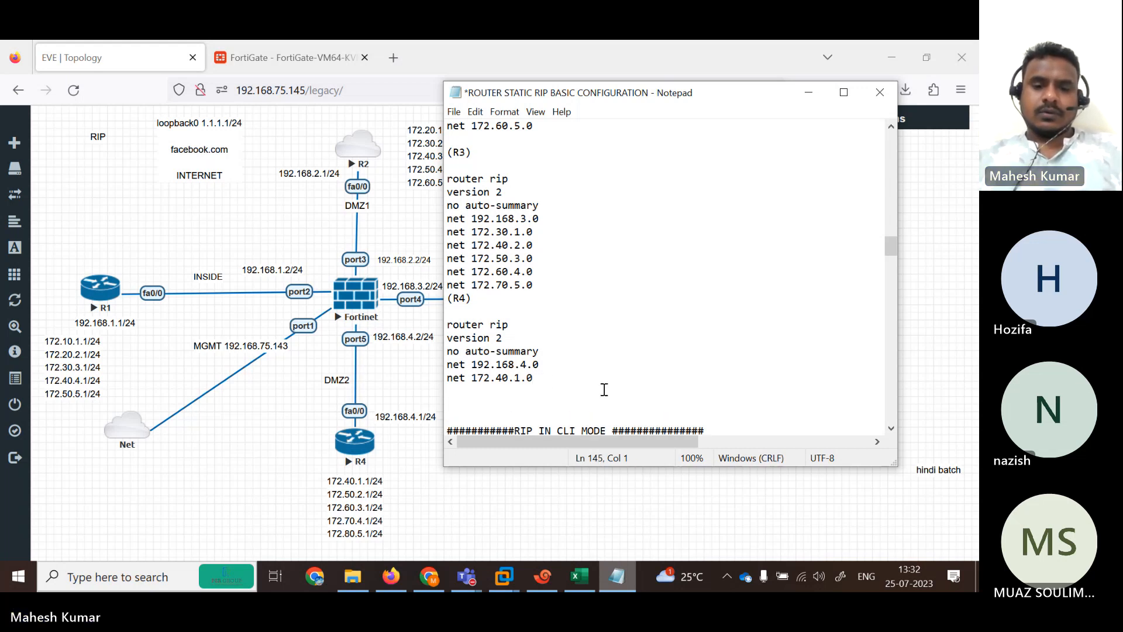
{"action": "key", "text": "Left"}
{"action": "key", "text": "Left"}
{"action": "key", "text": "Left"}
{"action": "key", "text": "Left"}
{"action": "key", "text": "Left"}
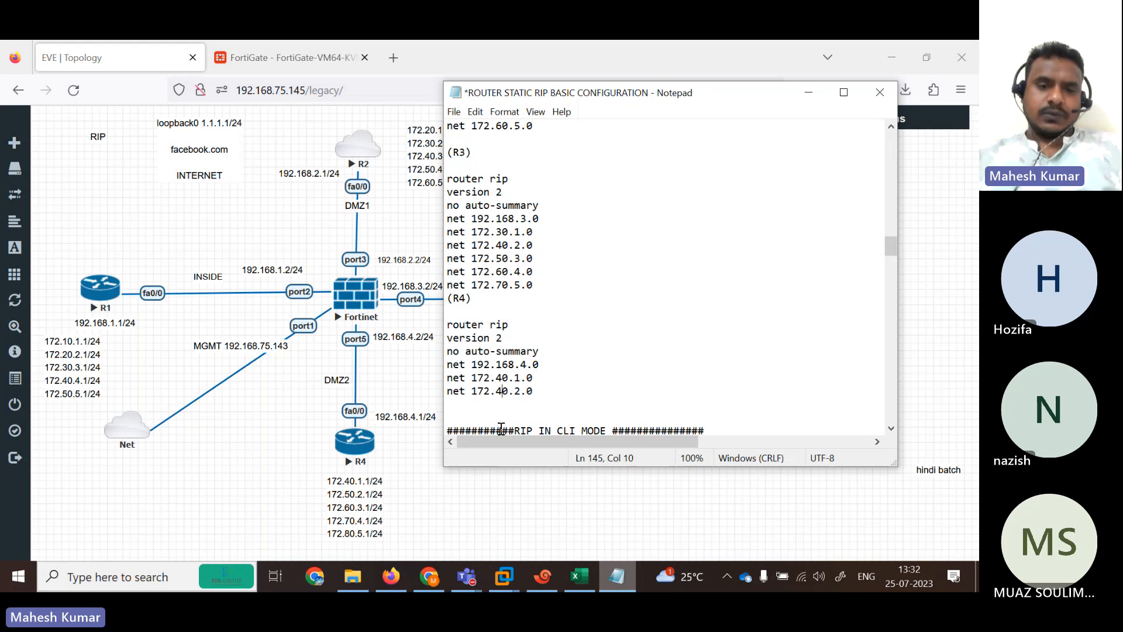
{"action": "key", "text": "BackSpace"}
{"action": "type", "text": "5"}
{"action": "key", "text": "Right"}
{"action": "key", "text": "Right"}
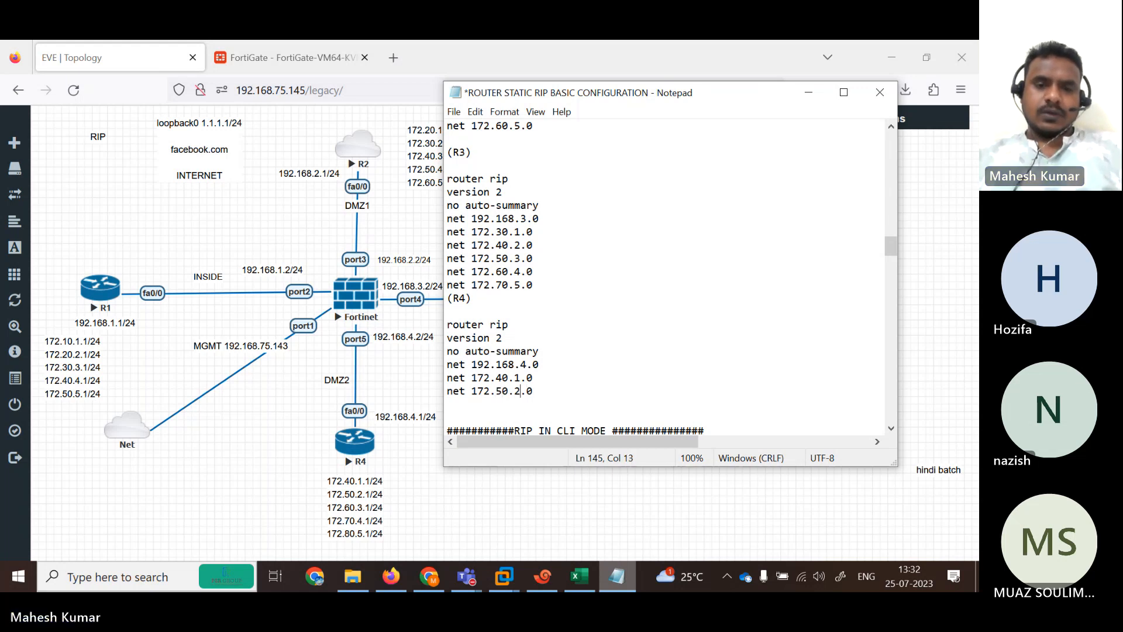
{"action": "key", "text": "Delete"}
{"action": "type", "text": "2"}
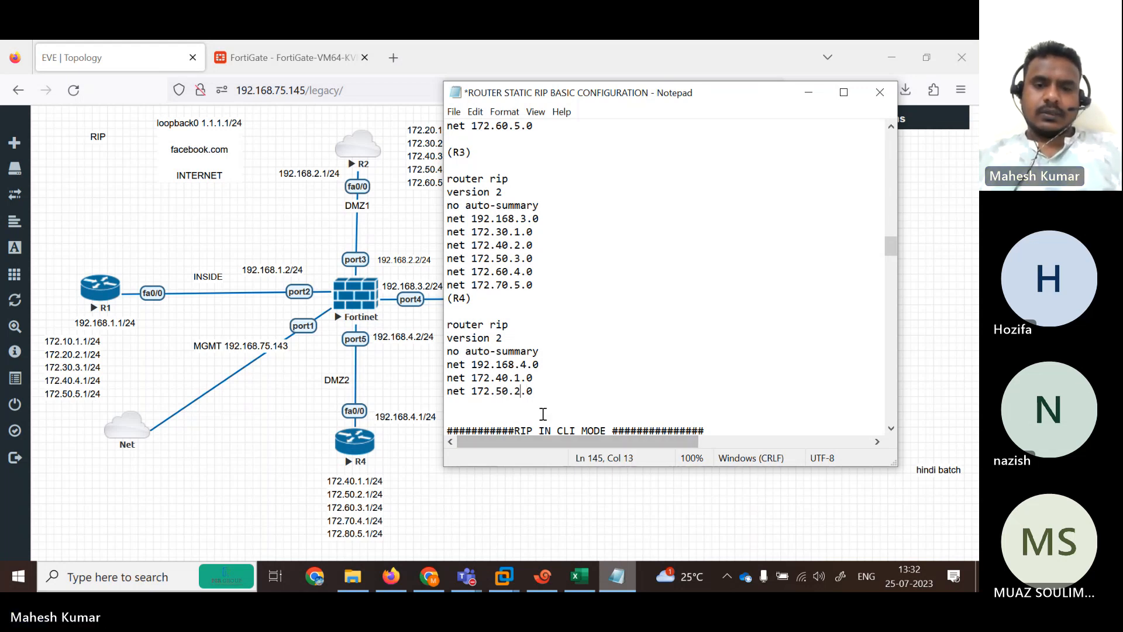
Add R4 network lines net 172.60.3.0 and net 172.70.4.0.
{"action": "left_click", "coordinate": [537, 392]}
{"action": "key", "text": "Return"}
{"action": "type", "text": "net 172.40.2.0"}
{"action": "key", "text": "Left"}
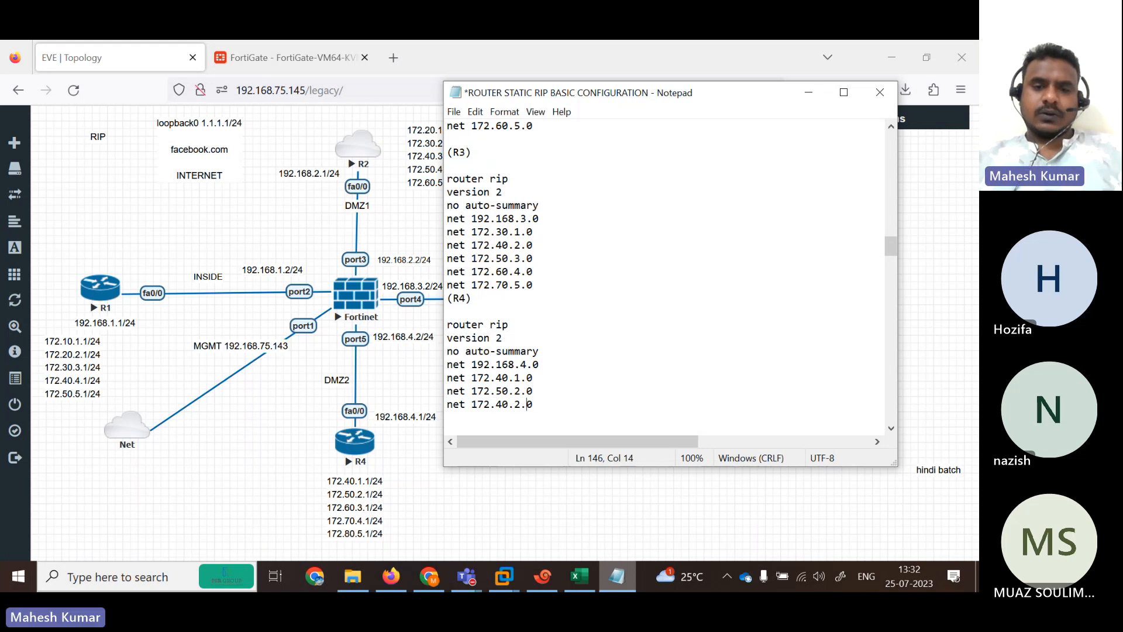
{"action": "key", "text": "BackSpace"}
{"action": "key", "text": "BackSpace"}
{"action": "type", "text": "60"}
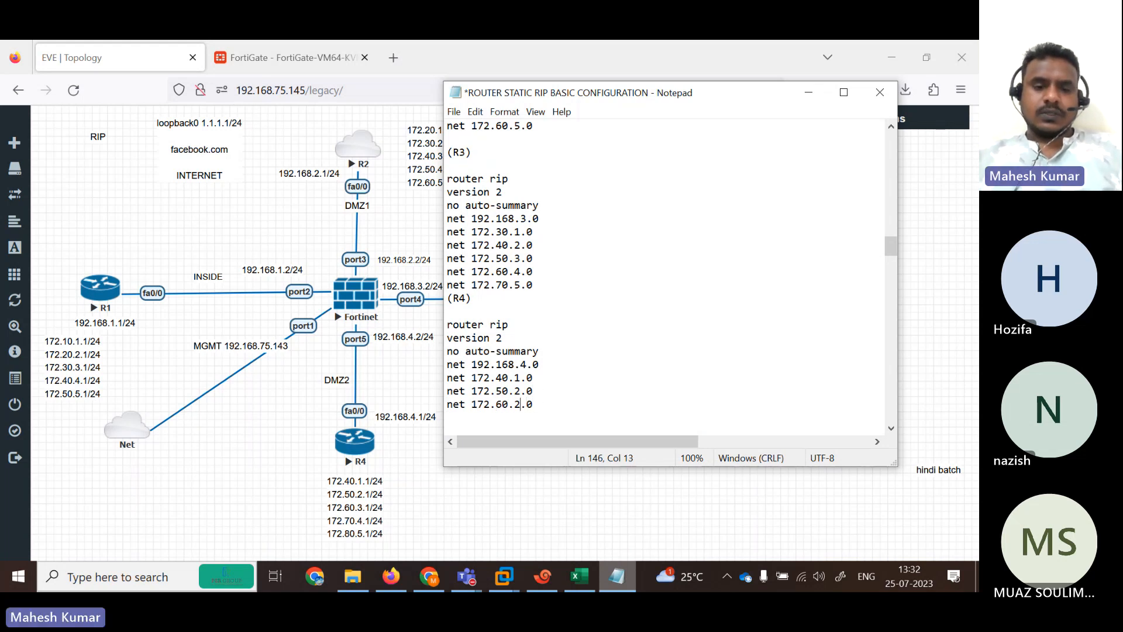
{"action": "key", "text": "Right"}
{"action": "key", "text": "Delete"}
{"action": "type", "text": "3"}
{"action": "key", "text": "Right"}
{"action": "key", "text": "Return"}
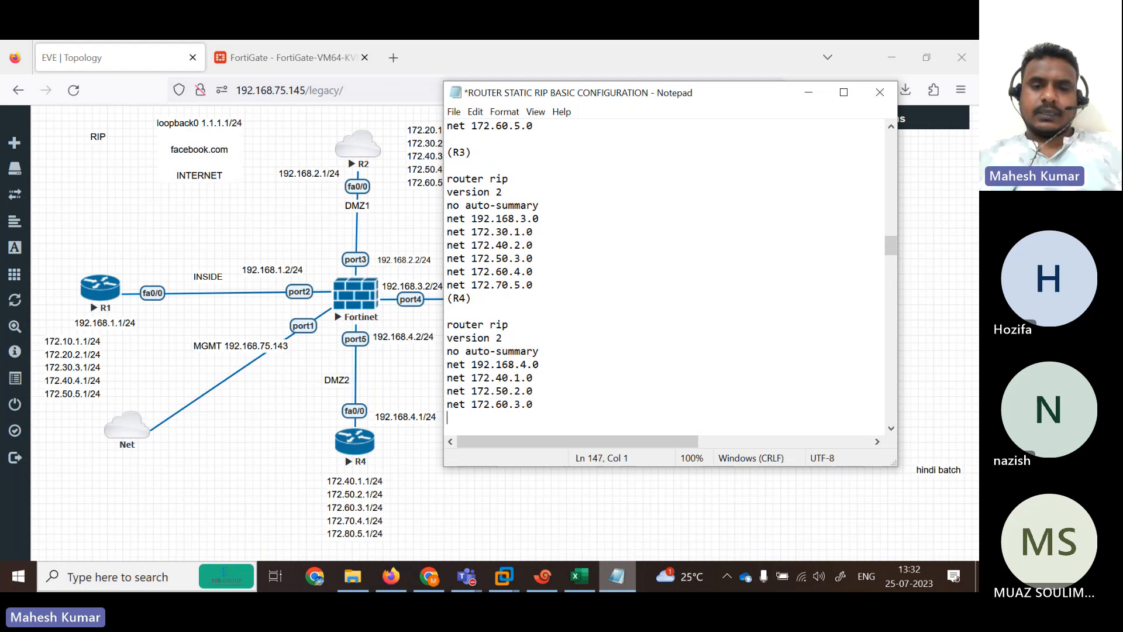
{"action": "type", "text": "net 172.40.2.0"}
{"action": "key", "text": "Left"}
{"action": "key", "text": "Left"}
{"action": "key", "text": "Left"}
{"action": "key", "text": "Left"}
{"action": "key", "text": "BackSpace"}
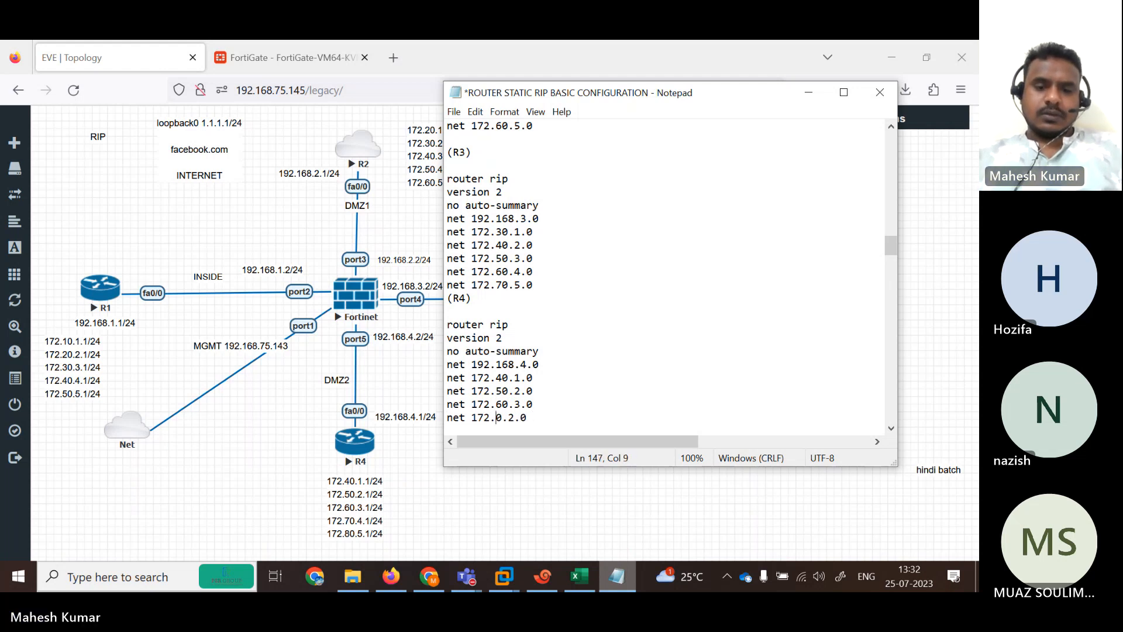
{"action": "type", "text": "7"}
{"action": "key", "text": "Delete"}
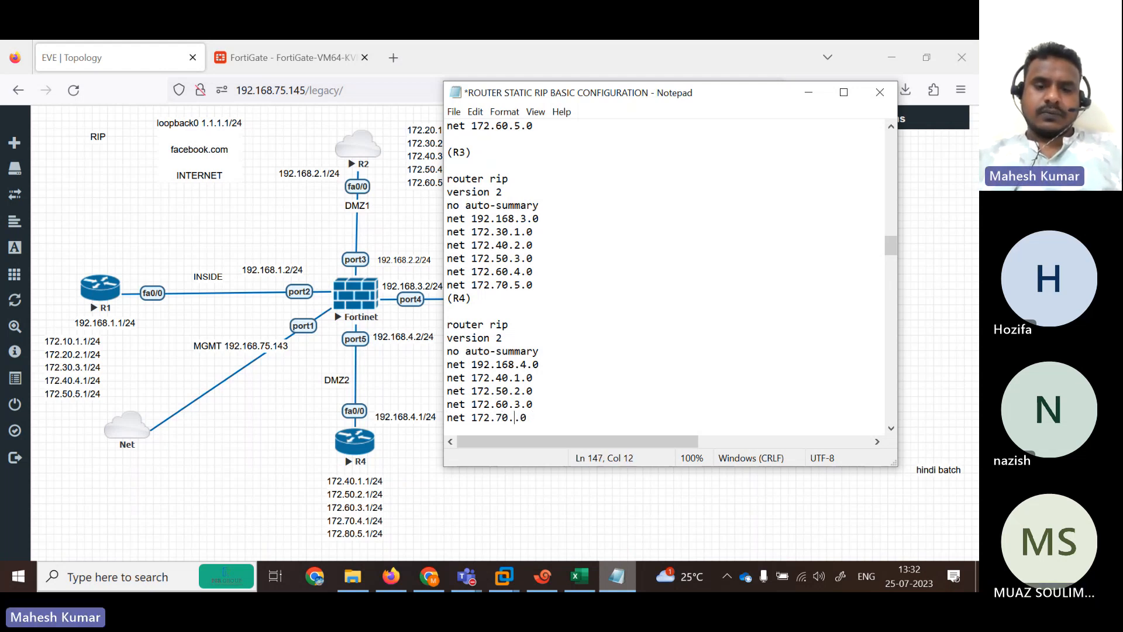
{"action": "type", "text": "4"}
Add R4's last line net 172.80.5.0, then select R3's router rip block.
{"action": "key", "text": "End"}
{"action": "key", "text": "Return"}
{"action": "type", "text": "net 172.40.2.0"}
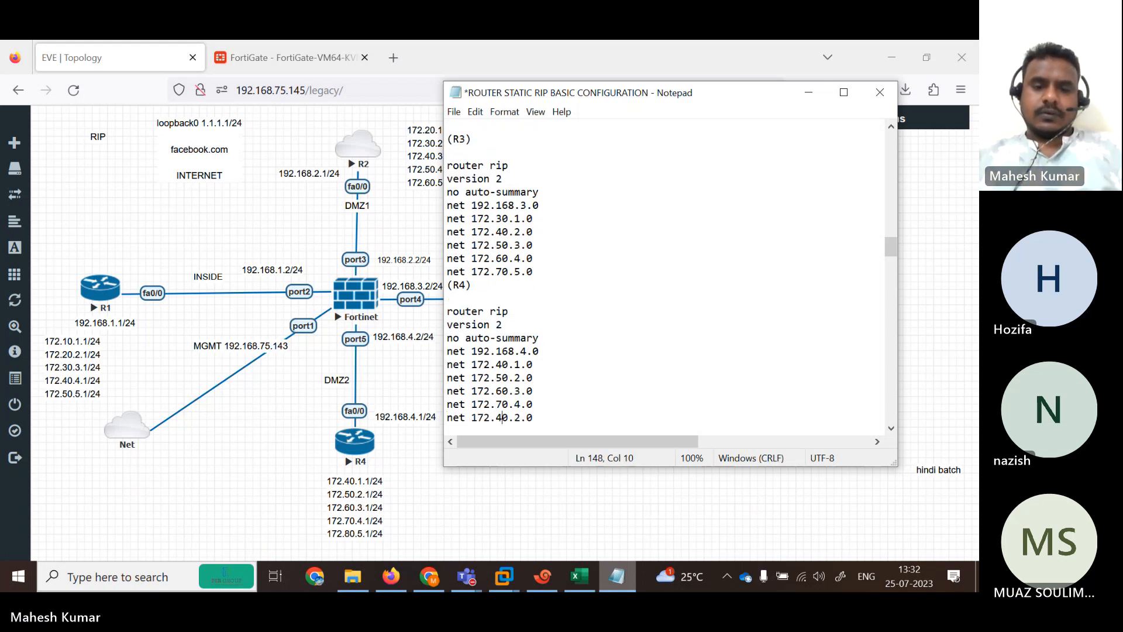
{"action": "key", "text": "BackSpace"}
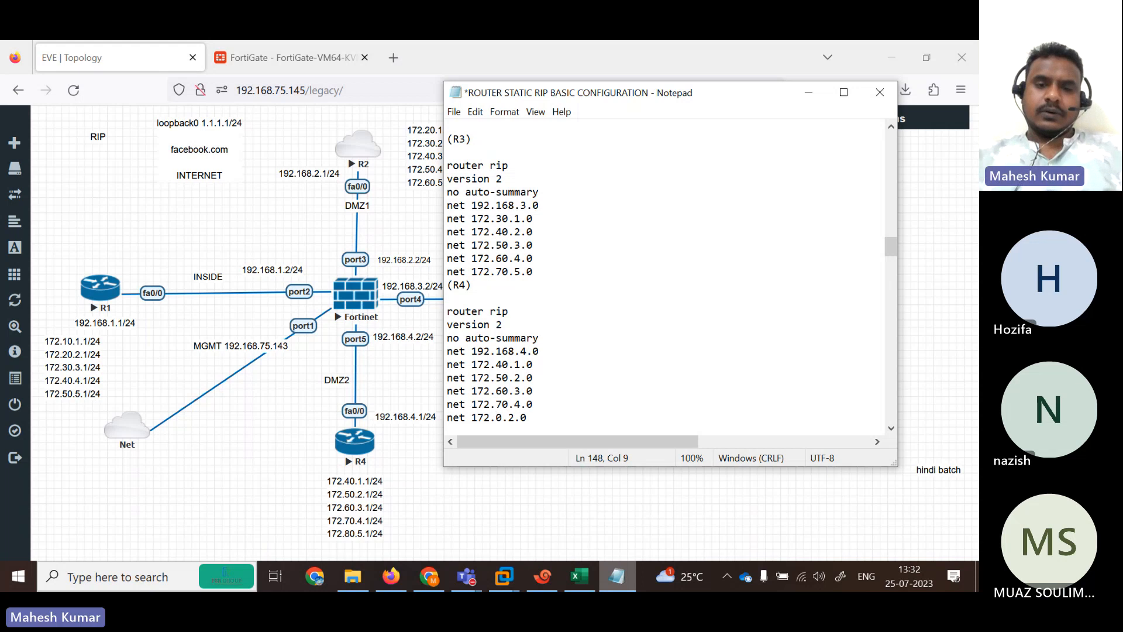
{"action": "type", "text": "8"}
{"action": "key", "text": "Right"}
{"action": "key", "text": "Right"}
{"action": "key", "text": "Delete"}
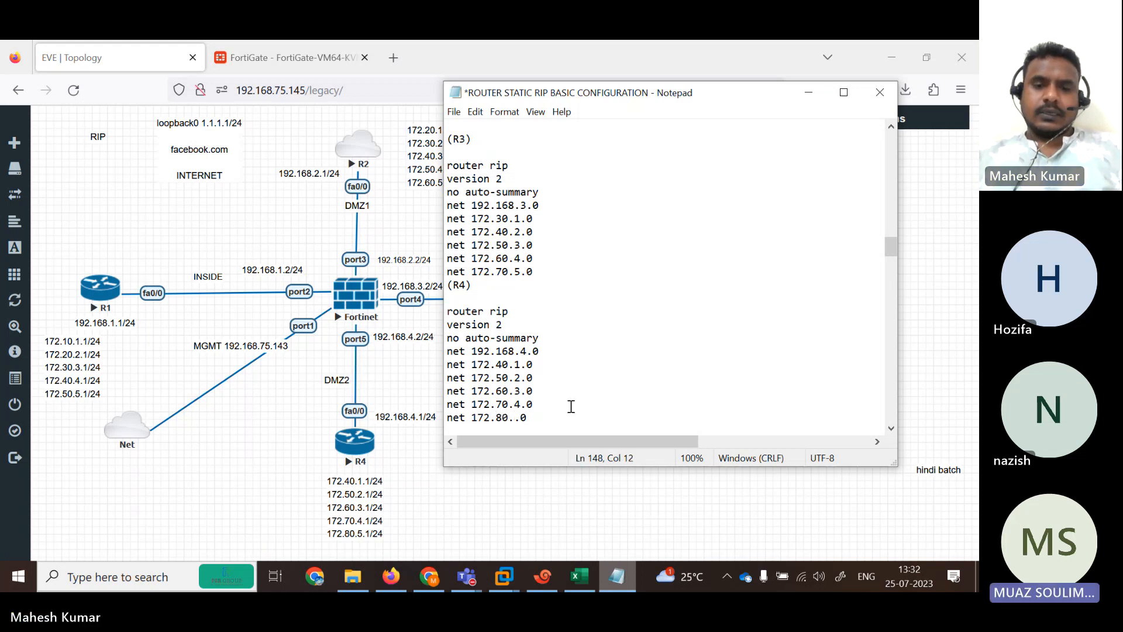
{"action": "type", "text": "5"}
{"action": "left_click_drag", "start_coordinate": [552, 275], "coordinate": [444, 172]}
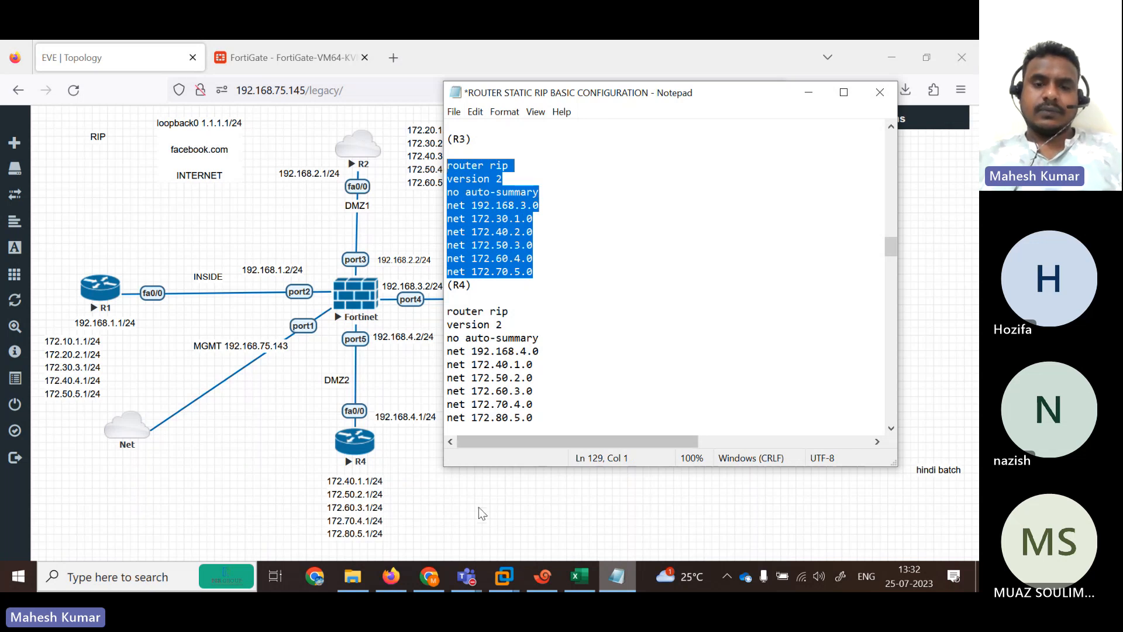
On R3's console, enter privileged mode and global configuration mode with en and conf t.
{"action": "left_click", "coordinate": [542, 577]}
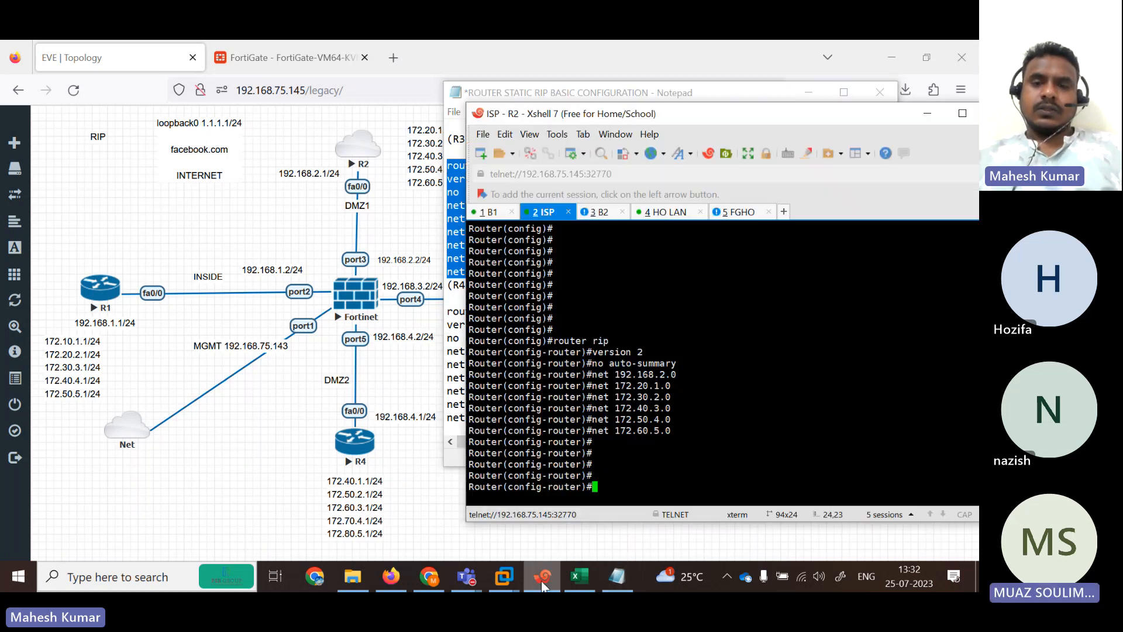
{"action": "left_click", "coordinate": [603, 213]}
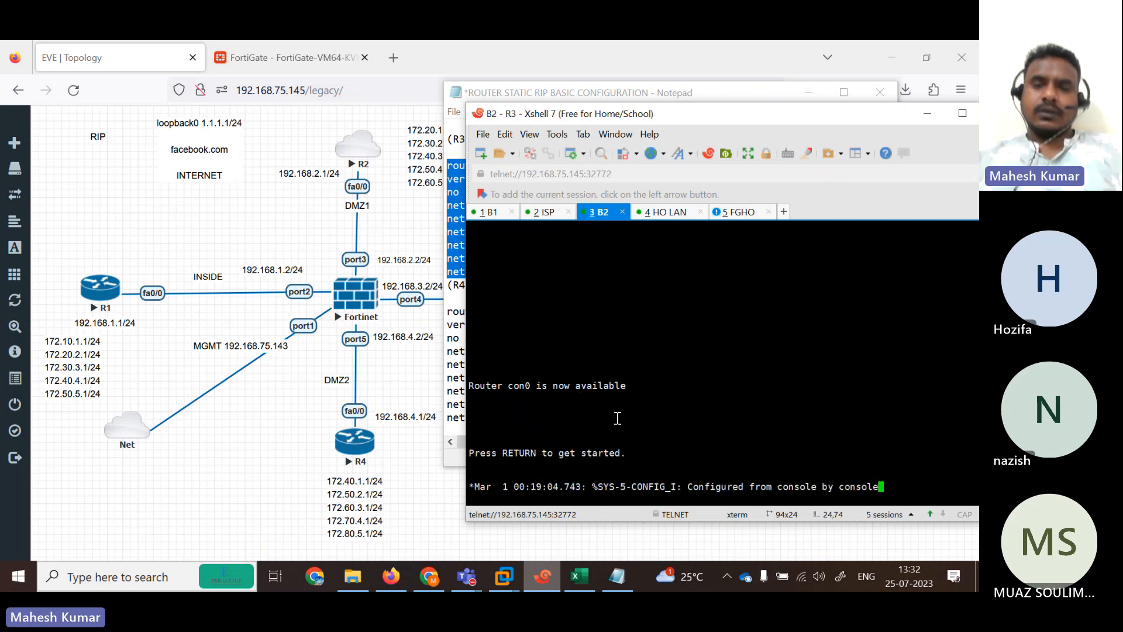
{"action": "key", "text": "Return"}
{"action": "key", "text": "Return"}
{"action": "key", "text": "Return"}
{"action": "key", "text": "Return"}
{"action": "key", "text": "Return"}
{"action": "key", "text": "Return"}
{"action": "key", "text": "Return"}
{"action": "key", "text": "Return"}
{"action": "type", "text": "en"}
{"action": "key", "text": "Return"}
{"action": "type", "text": "cofn"}
{"action": "key", "text": "Return"}
{"action": "type", "text": "cofn"}
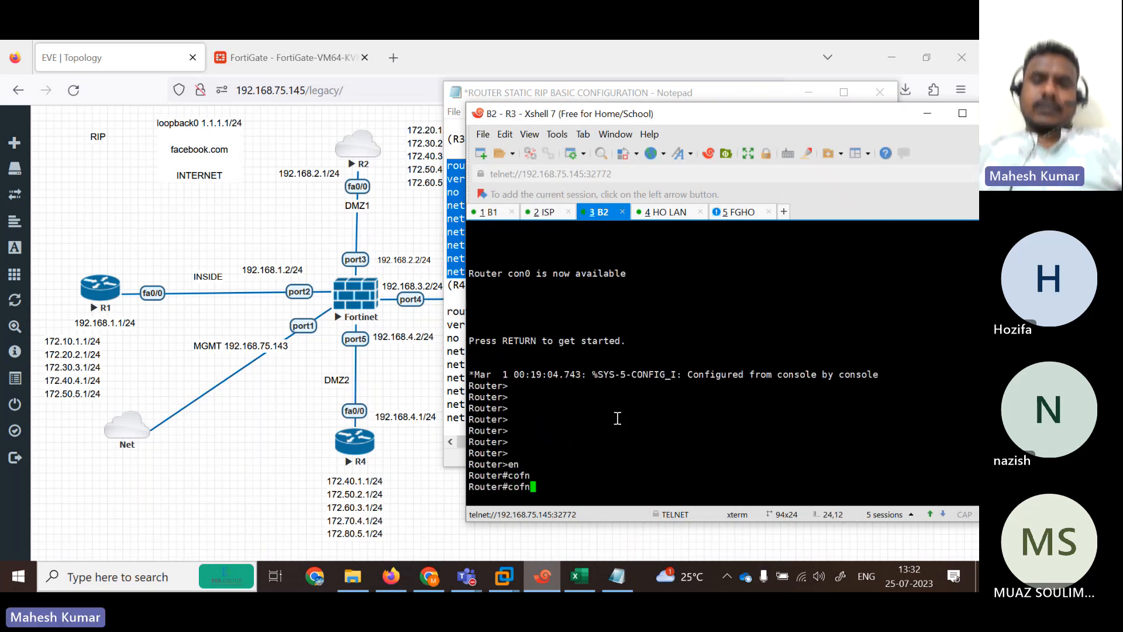
{"action": "type", "text": " te"}
{"action": "key", "text": "BackSpace"}
{"action": "key", "text": "BackSpace"}
{"action": "key", "text": "BackSpace"}
{"action": "key", "text": "BackSpace"}
{"action": "key", "text": "BackSpace"}
{"action": "type", "text": "nf ter"}
{"action": "key", "text": "Tab"}
{"action": "key", "text": "Return"}
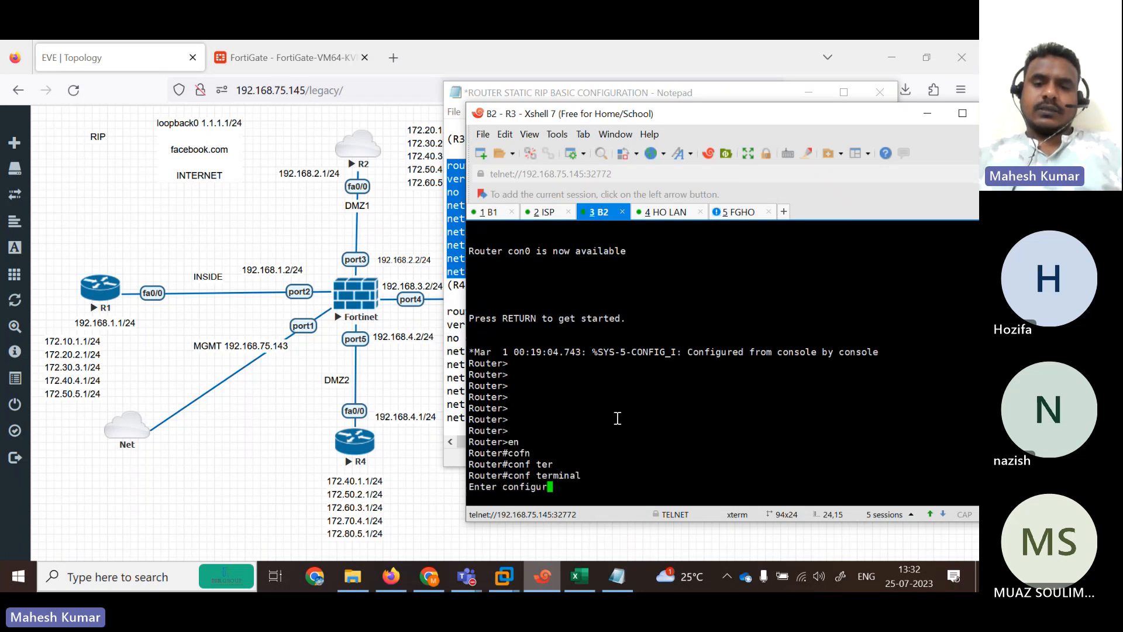
{"action": "key", "text": "Return"}
{"action": "key", "text": "Return"}
{"action": "key", "text": "Return"}
{"action": "key", "text": "Return"}
{"action": "key", "text": "Return"}
{"action": "key", "text": "Return"}
{"action": "key", "text": "Return"}
{"action": "key", "text": "Return"}
{"action": "key", "text": "Return"}
{"action": "key", "text": "Return"}
{"action": "key", "text": "Return"}
{"action": "key", "text": "Return"}
{"action": "key", "text": "Return"}
{"action": "key", "text": "Return"}
{"action": "key", "text": "Return"}
{"action": "key", "text": "Return"}
{"action": "key", "text": "Return"}
{"action": "key", "text": "Return"}
{"action": "key", "text": "Return"}
{"action": "key", "text": "Return"}
Paste the R3 RIP version 2 commands into R3's terminal and run them.
{"action": "right_click", "coordinate": [617, 418]}
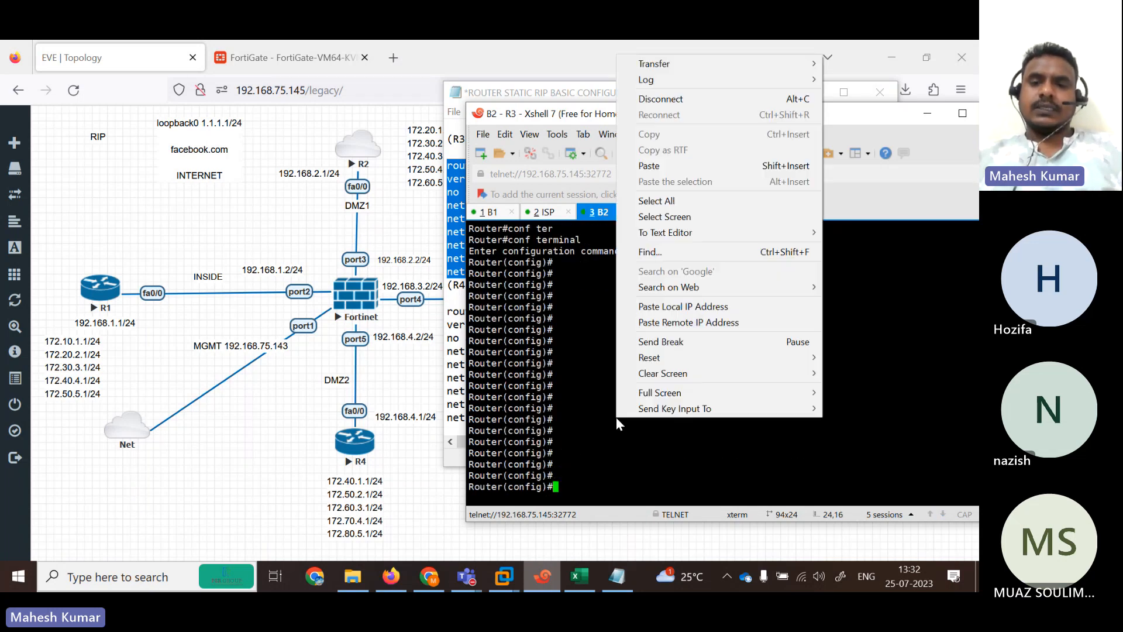
{"action": "left_click", "coordinate": [673, 165]}
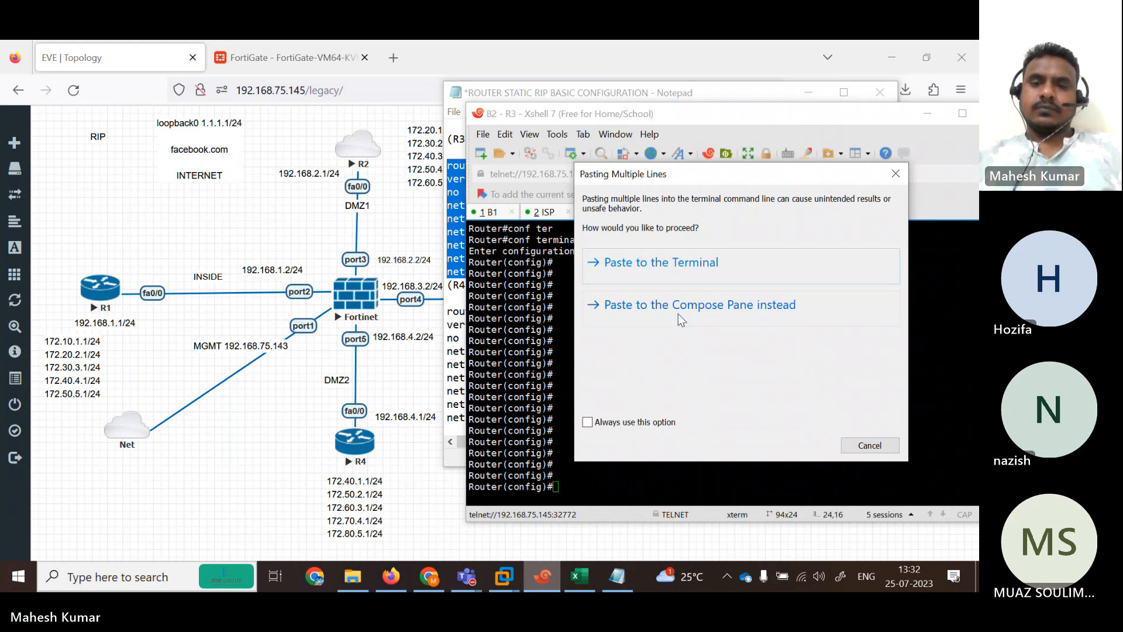
{"action": "left_click", "coordinate": [619, 266]}
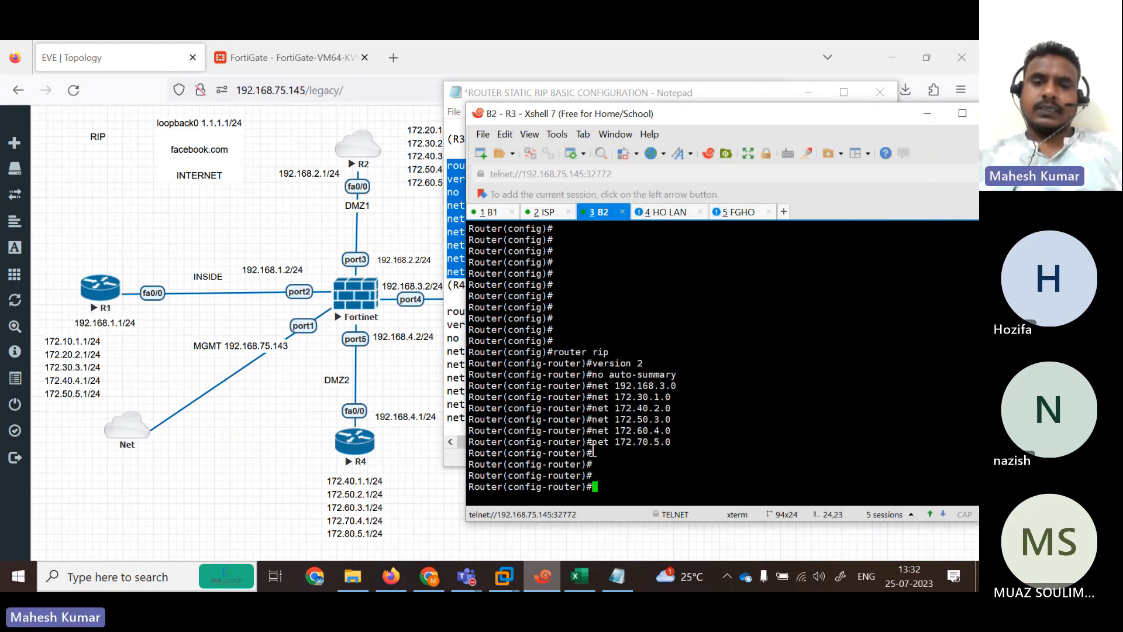
{"action": "key", "text": "Return"}
{"action": "key", "text": "Return"}
{"action": "left_click", "coordinate": [664, 212]}
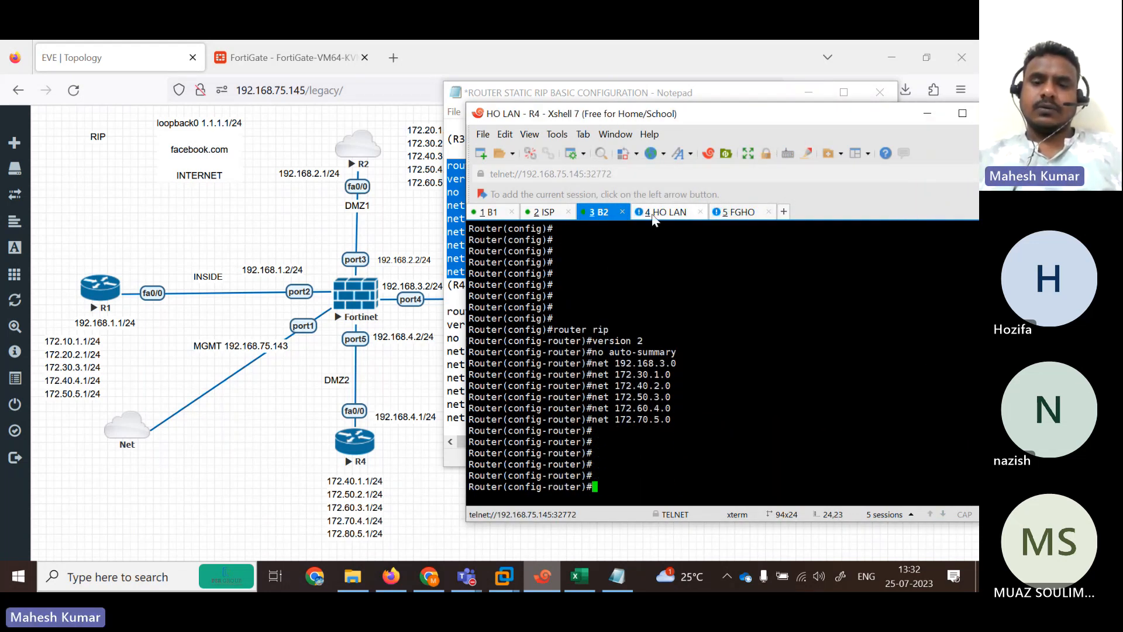
Select R4's RIP block in Notepad and enter global configuration mode on R4's console.
{"action": "left_click", "coordinate": [618, 577]}
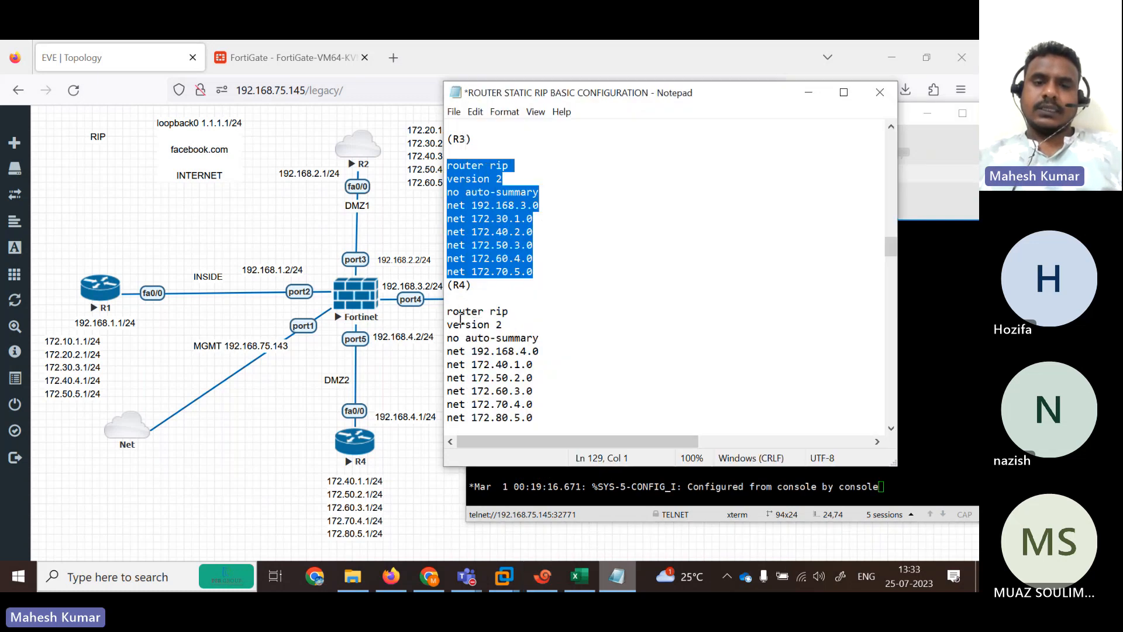
{"action": "left_click_drag", "start_coordinate": [453, 311], "coordinate": [567, 417]}
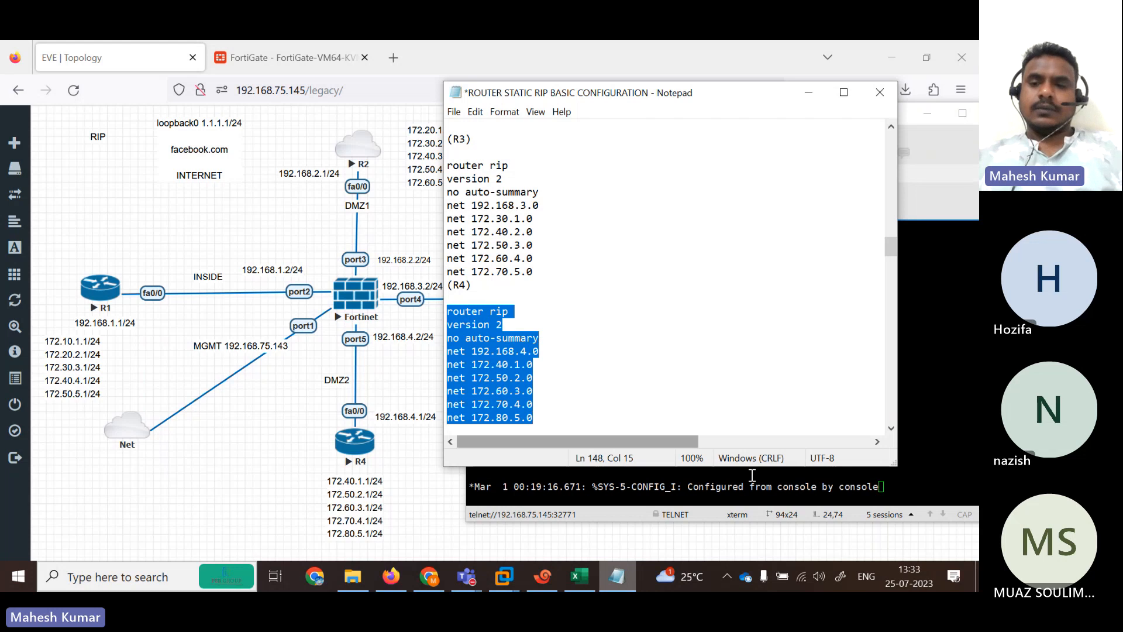
{"action": "left_click", "coordinate": [859, 506]}
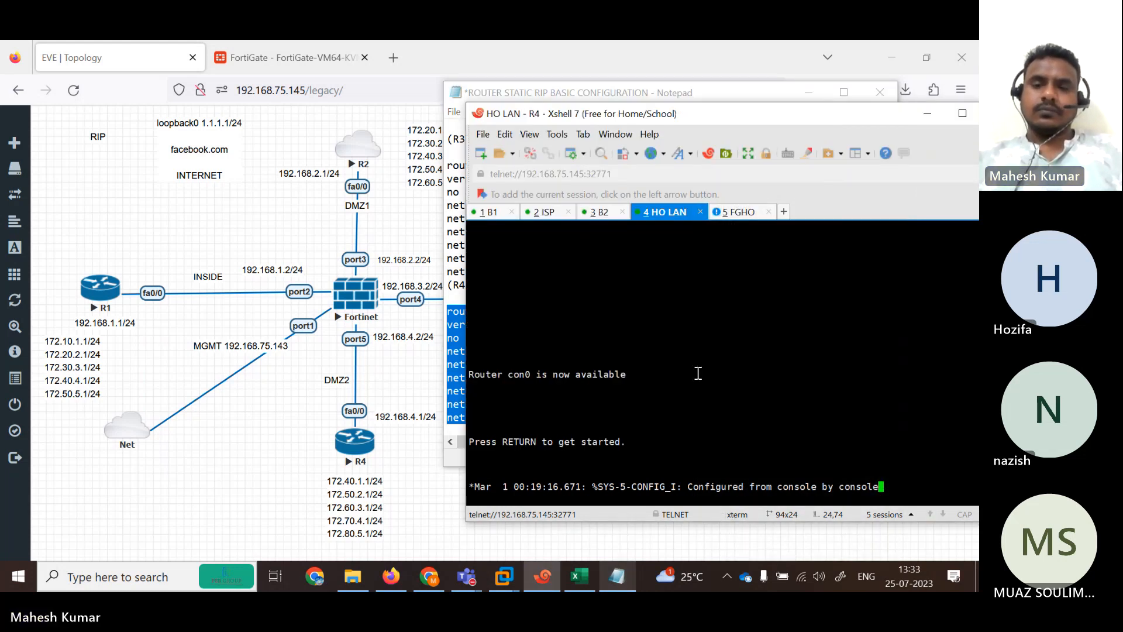
{"action": "key", "text": "Return"}
{"action": "key", "text": "Return"}
{"action": "key", "text": "Return"}
{"action": "key", "text": "Return"}
{"action": "key", "text": "Return"}
{"action": "key", "text": "Return"}
{"action": "key", "text": "Return"}
{"action": "key", "text": "Return"}
{"action": "key", "text": "Return"}
{"action": "key", "text": "Return"}
{"action": "key", "text": "Return"}
{"action": "key", "text": "Return"}
{"action": "key", "text": "Return"}
{"action": "key", "text": "Return"}
{"action": "type", "text": "enc"}
{"action": "key", "text": "Return"}
{"action": "type", "text": "on"}
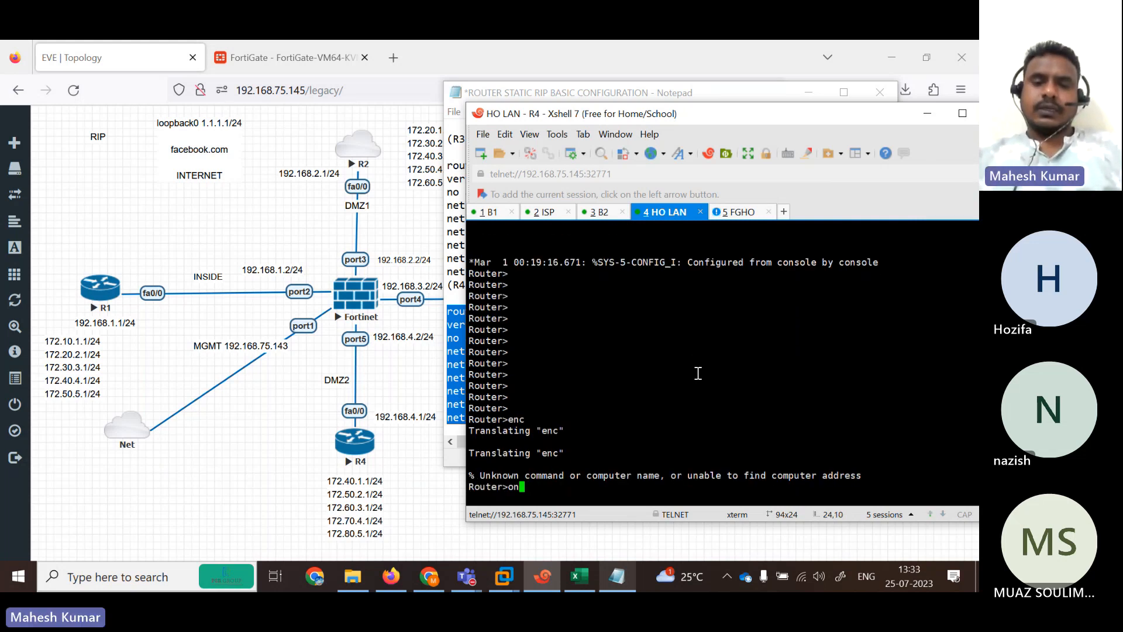
{"action": "key", "text": "Return"}
{"action": "type", "text": "co"}
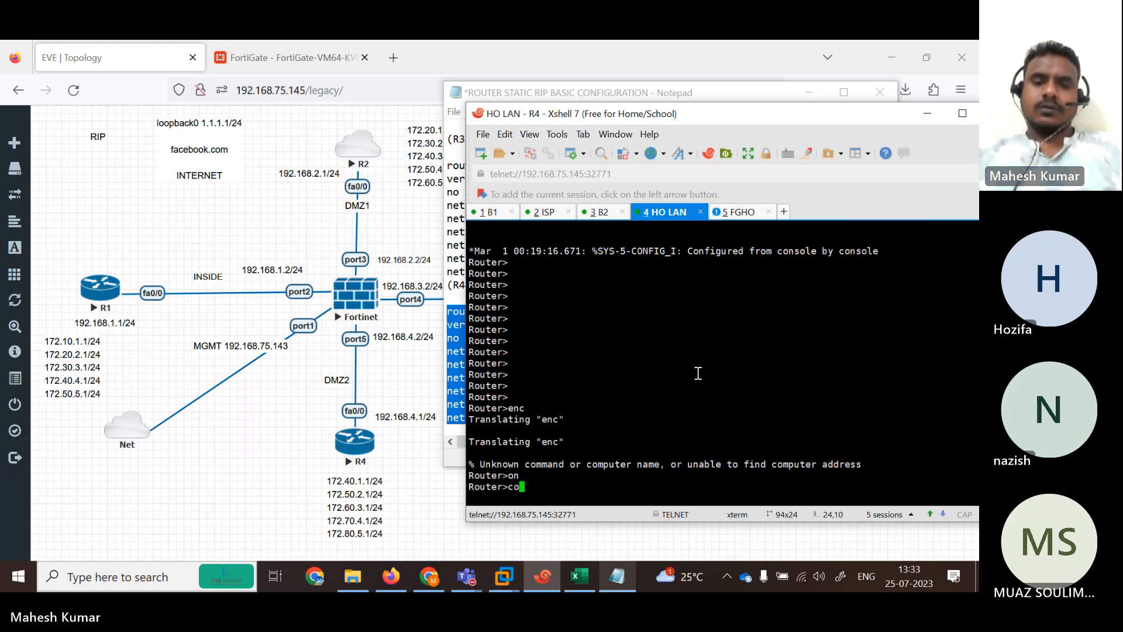
{"action": "type", "text": "n"}
{"action": "key", "text": "Return"}
{"action": "type", "text": "en"}
{"action": "key", "text": "Return"}
{"action": "type", "text": "conf"}
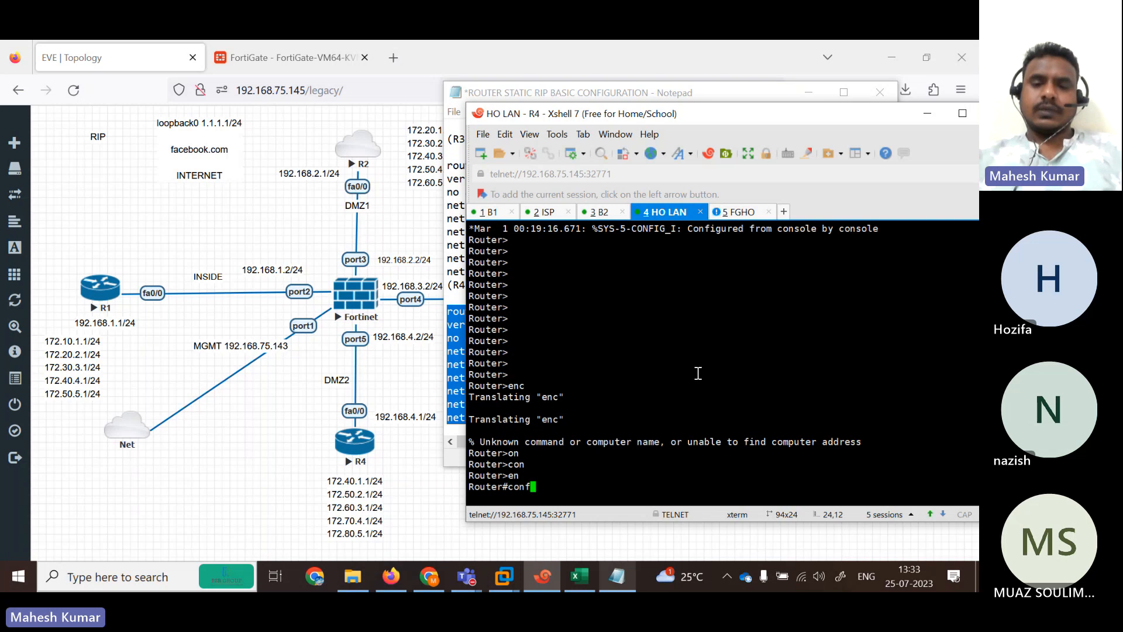
{"action": "key", "text": "Tab"}
{"action": "type", "text": "ter"}
{"action": "key", "text": "Tab"}
{"action": "key", "text": "Return"}
{"action": "key", "text": "Return"}
{"action": "key", "text": "Return"}
{"action": "key", "text": "Return"}
{"action": "key", "text": "Return"}
{"action": "key", "text": "Return"}
{"action": "key", "text": "Return"}
{"action": "key", "text": "Return"}
{"action": "key", "text": "Return"}
{"action": "key", "text": "Return"}
{"action": "key", "text": "Return"}
{"action": "key", "text": "Return"}
{"action": "key", "text": "Return"}
{"action": "key", "text": "Return"}
{"action": "key", "text": "Return"}
{"action": "key", "text": "Return"}
{"action": "key", "text": "Return"}
{"action": "key", "text": "Return"}
{"action": "key", "text": "Return"}
{"action": "key", "text": "Return"}
{"action": "key", "text": "Return"}
{"action": "key", "text": "Return"}
{"action": "key", "text": "Return"}
{"action": "key", "text": "Return"}
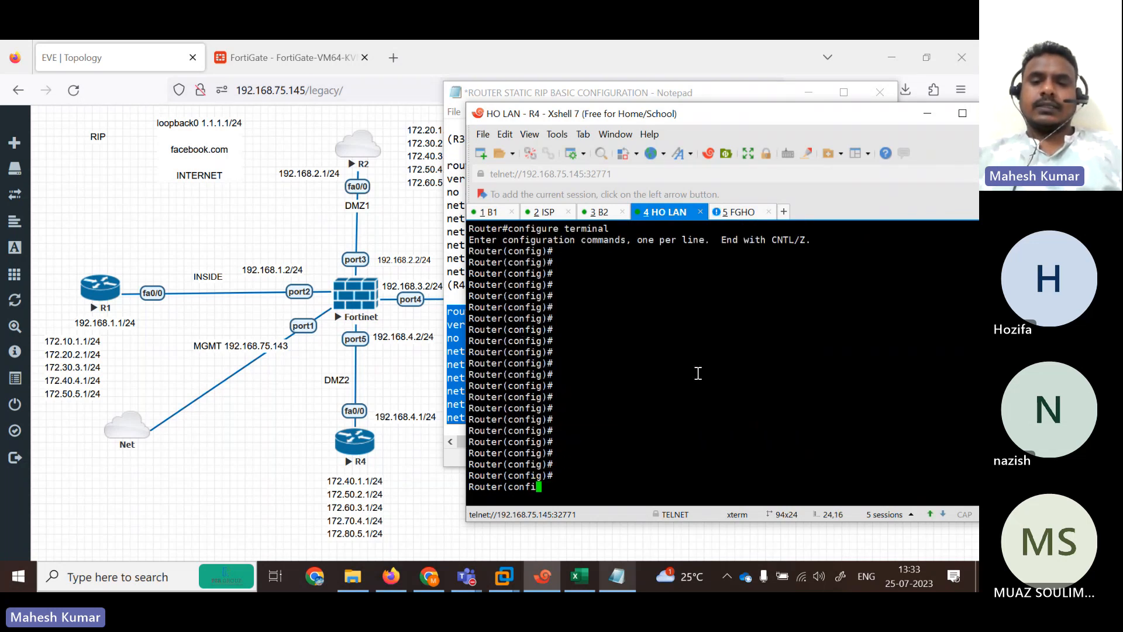
Paste R4's RIP commands, leave configuration mode, and run show ip route.
{"action": "right_click", "coordinate": [698, 373]}
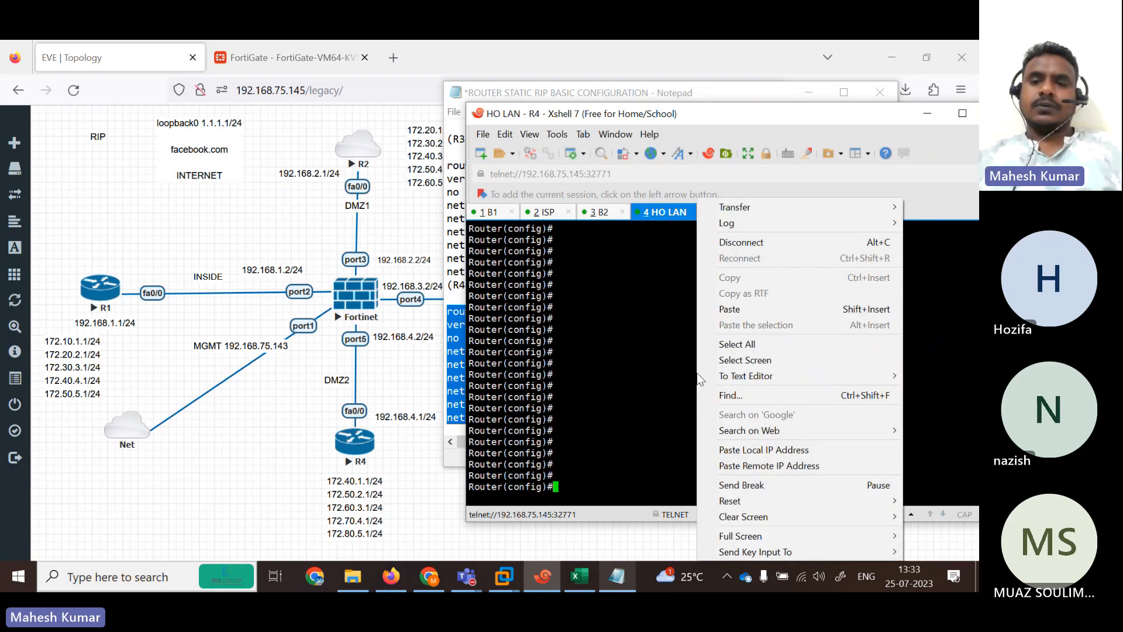
{"action": "left_click", "coordinate": [755, 308]}
{"action": "left_click", "coordinate": [620, 331]}
{"action": "key", "text": "Return"}
{"action": "key", "text": "Return"}
{"action": "key", "text": "Return"}
{"action": "key", "text": "Return"}
{"action": "key", "text": "Return"}
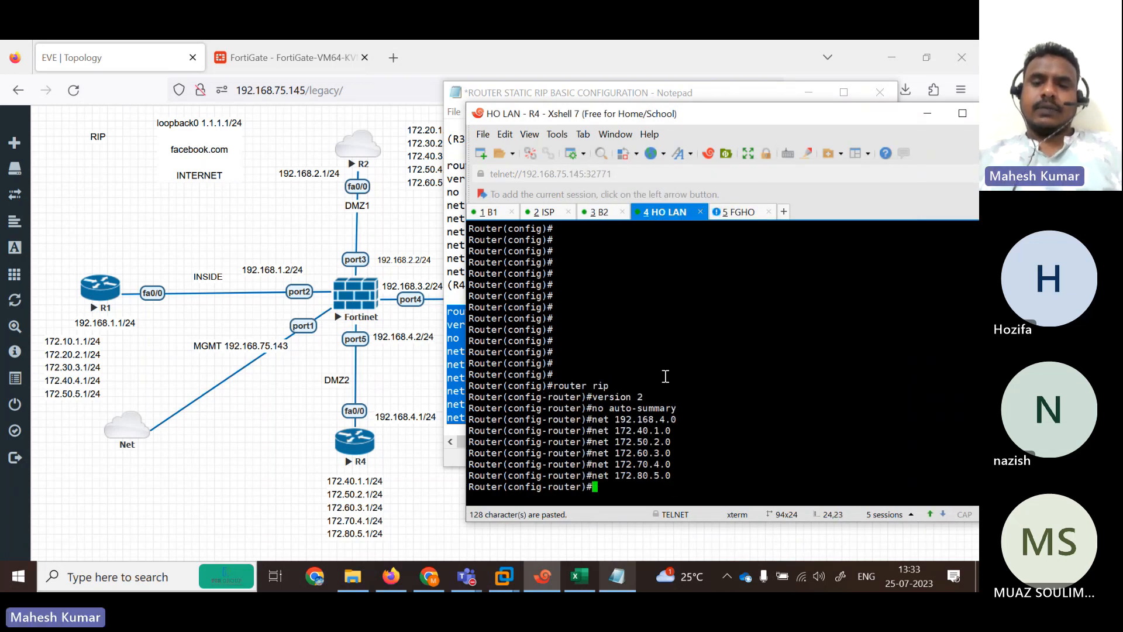
{"action": "type", "text": "end"}
{"action": "key", "text": "Return"}
{"action": "key", "text": "Return"}
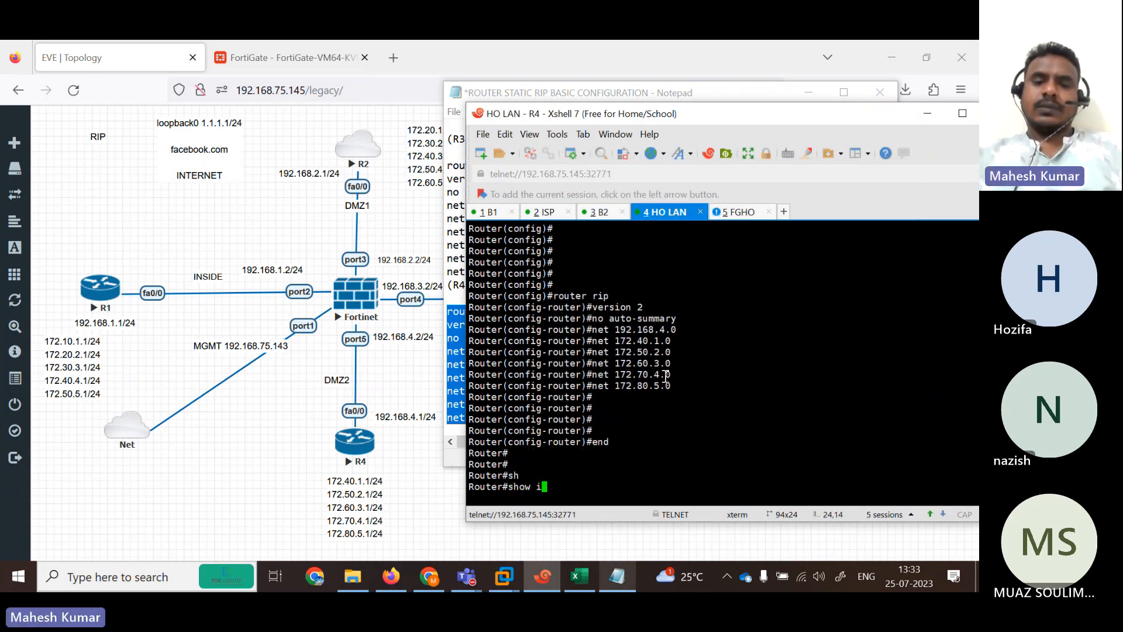
{"action": "type", "text": "show ip route"}
{"action": "key", "text": "Return"}
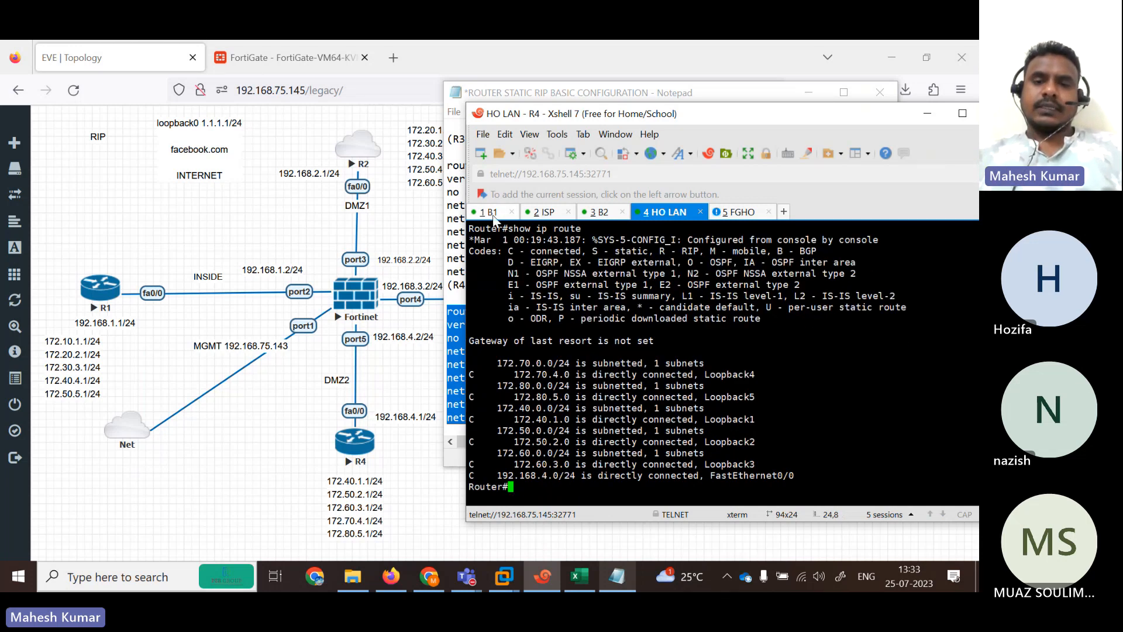
Exit configuration mode on R1 and display its full routing table in a maximized window.
{"action": "left_click", "coordinate": [490, 212]}
{"action": "key", "text": "Return"}
{"action": "key", "text": "Return"}
{"action": "key", "text": "Return"}
{"action": "type", "text": "end"}
{"action": "key", "text": "Return"}
{"action": "key", "text": "Return"}
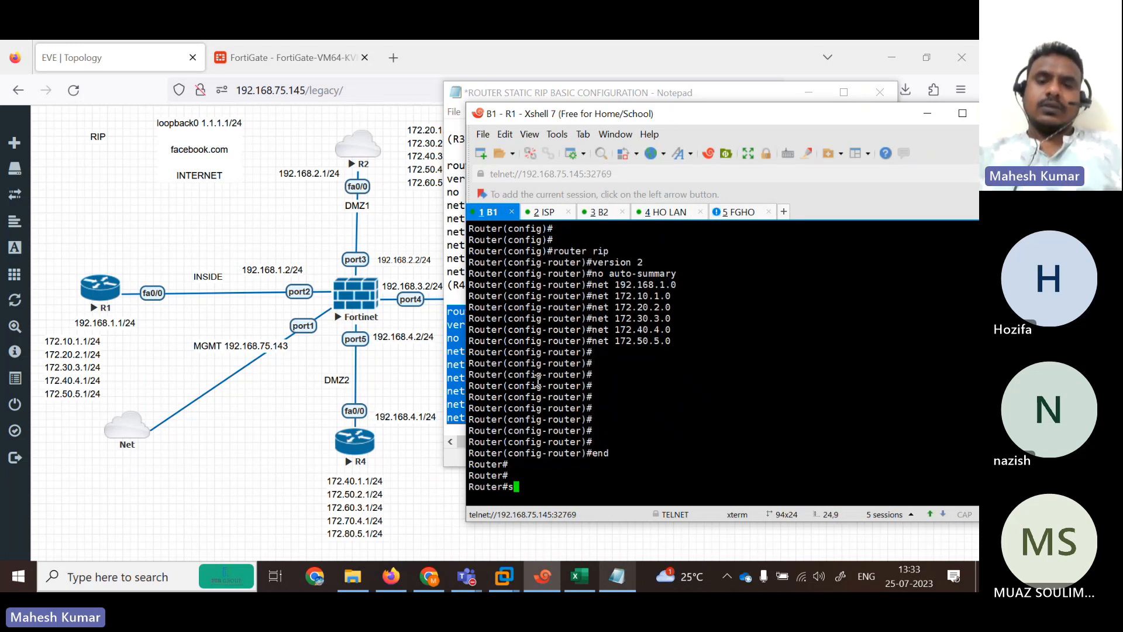
{"action": "type", "text": "show ip route"}
{"action": "key", "text": "Return"}
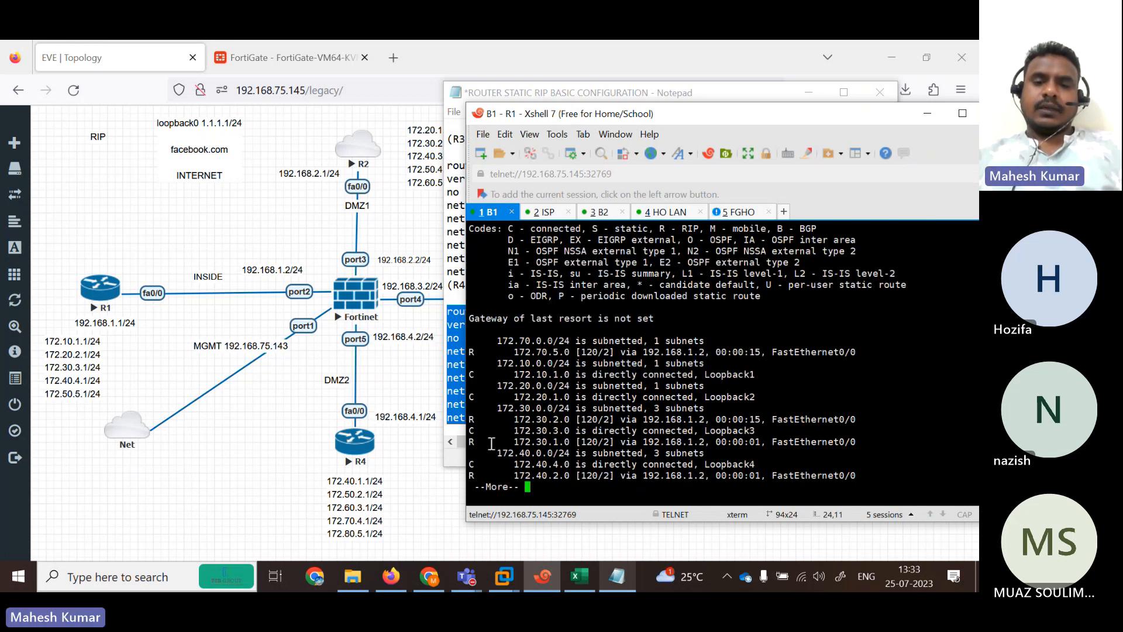
{"action": "key", "text": "space"}
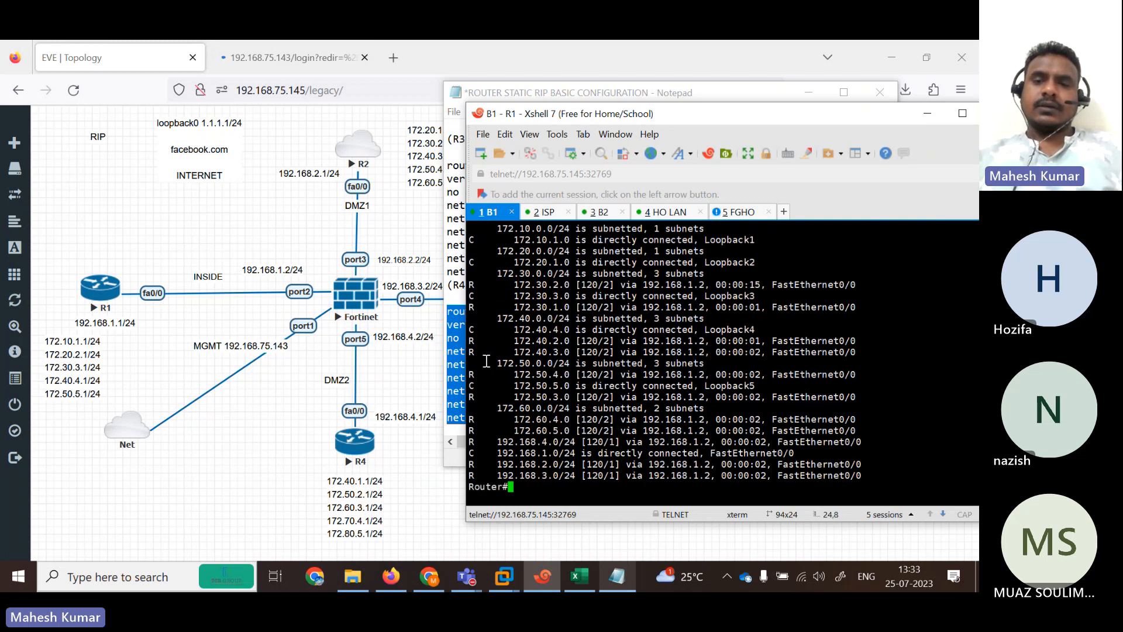
{"action": "left_click", "coordinate": [962, 114]}
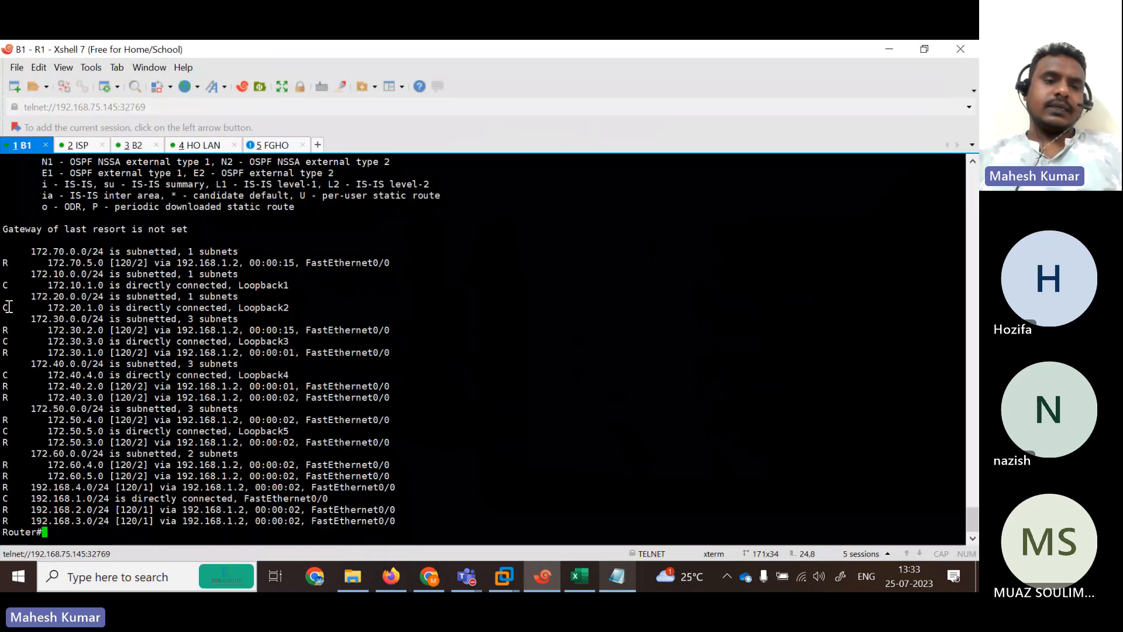
Highlight R1's RIP-learned 172.x subnets and 192.168.2.0–192.168.4.0 routes.
{"action": "left_click_drag", "start_coordinate": [3, 261], "coordinate": [12, 264]}
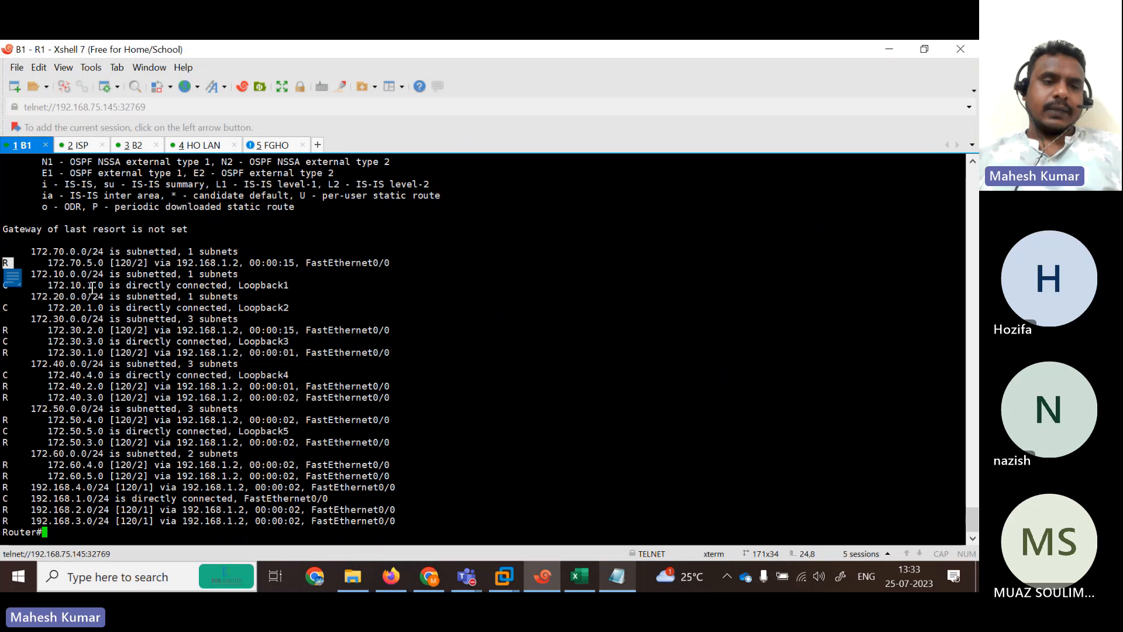
{"action": "left_click_drag", "start_coordinate": [30, 364], "coordinate": [58, 366]}
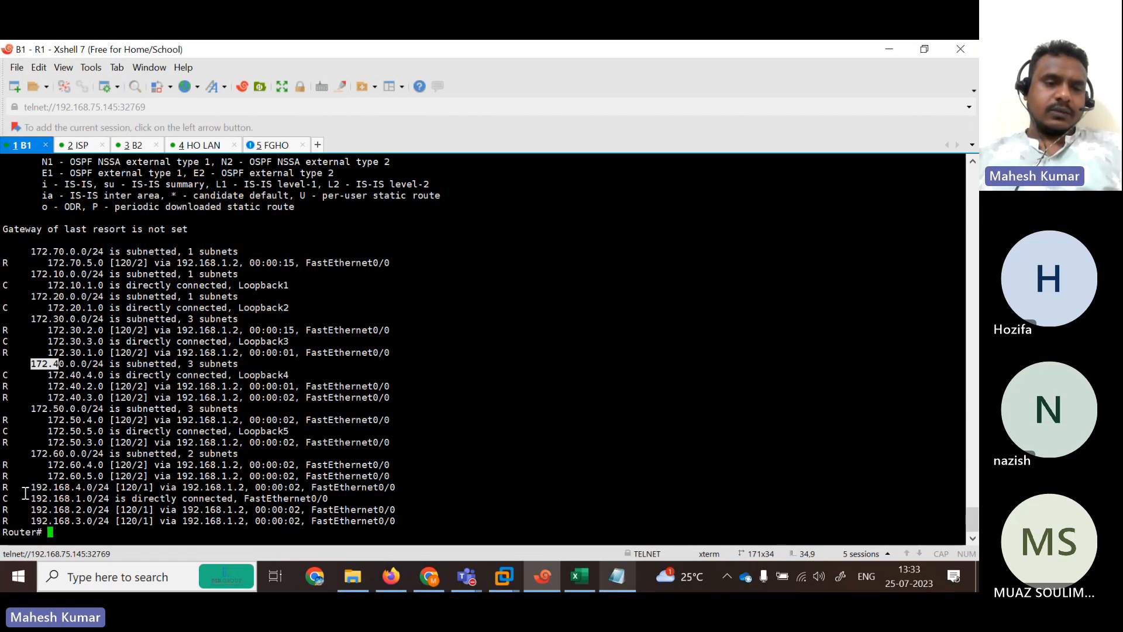
{"action": "left_click_drag", "start_coordinate": [25, 512], "coordinate": [193, 529]}
{"action": "left_click_drag", "start_coordinate": [41, 487], "coordinate": [178, 488]}
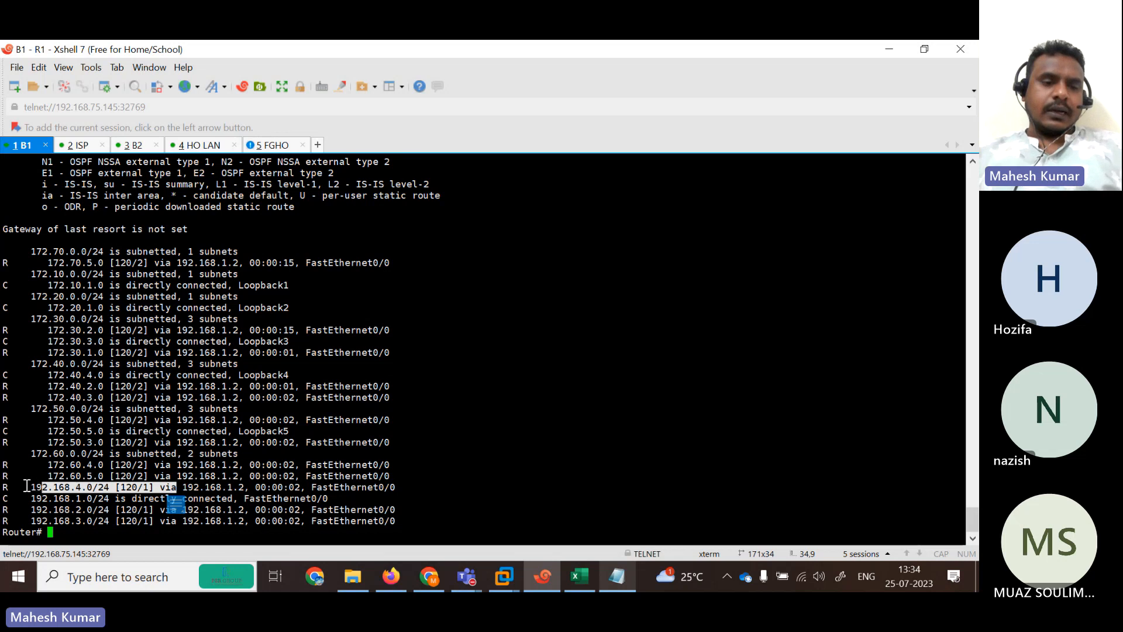
{"action": "left_click_drag", "start_coordinate": [27, 486], "coordinate": [406, 528]}
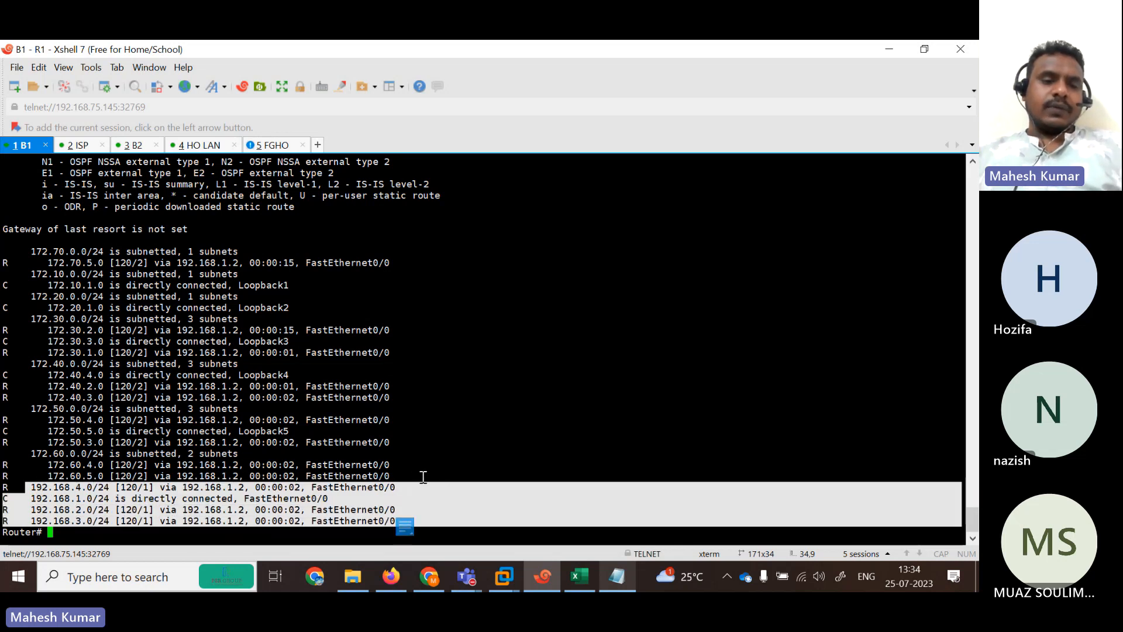
{"action": "left_click_drag", "start_coordinate": [423, 477], "coordinate": [4, 253]}
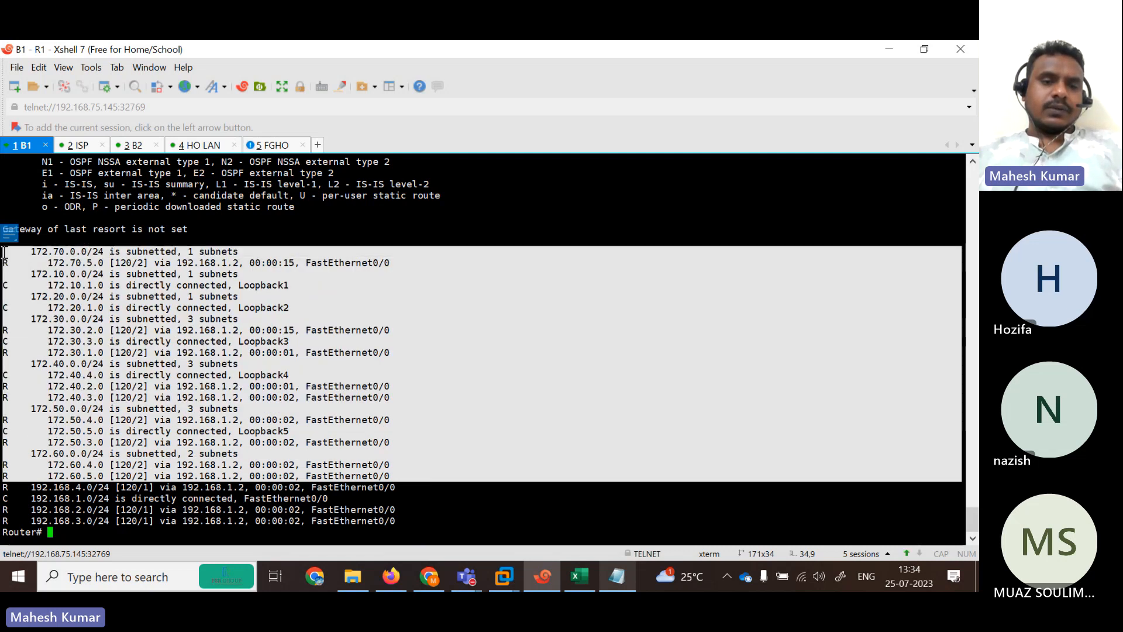
On the R2 ISP router, leave configuration mode and list RIP-learned routes with show ip route rip.
{"action": "left_click", "coordinate": [82, 149]}
{"action": "type", "text": "end"}
{"action": "key", "text": "Return"}
{"action": "key", "text": "Return"}
{"action": "type", "text": "s"}
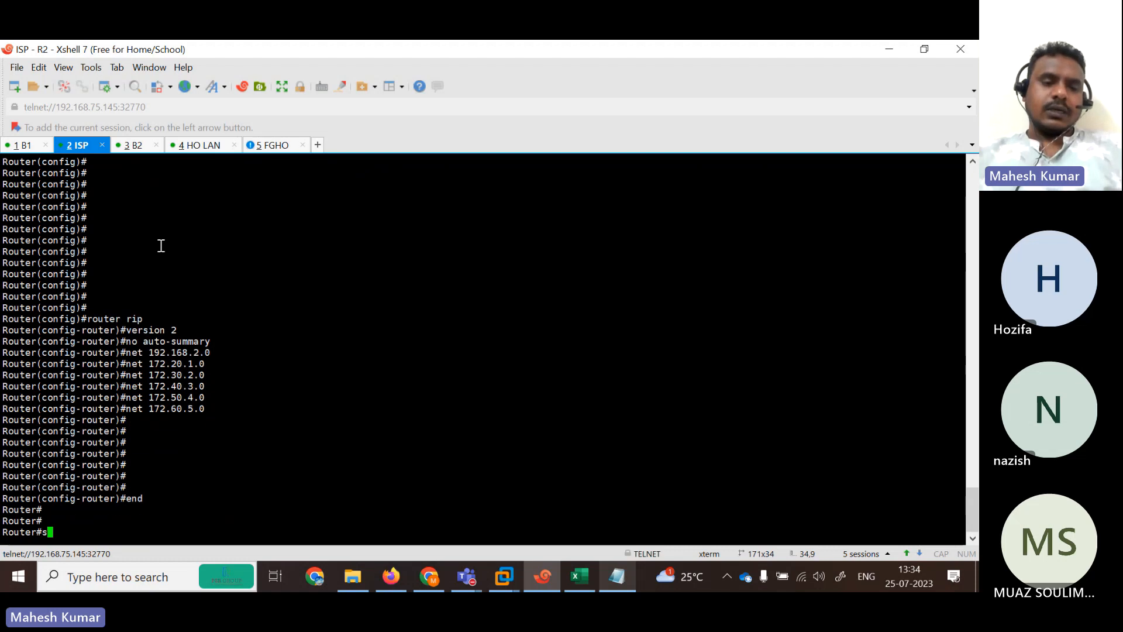
{"action": "type", "text": "h"}
{"action": "key", "text": "Tab"}
{"action": "type", "text": "i rou"}
{"action": "key", "text": "Return"}
{"action": "key", "text": "Up"}
{"action": "key", "text": "BackSpace"}
{"action": "key", "text": "BackSpace"}
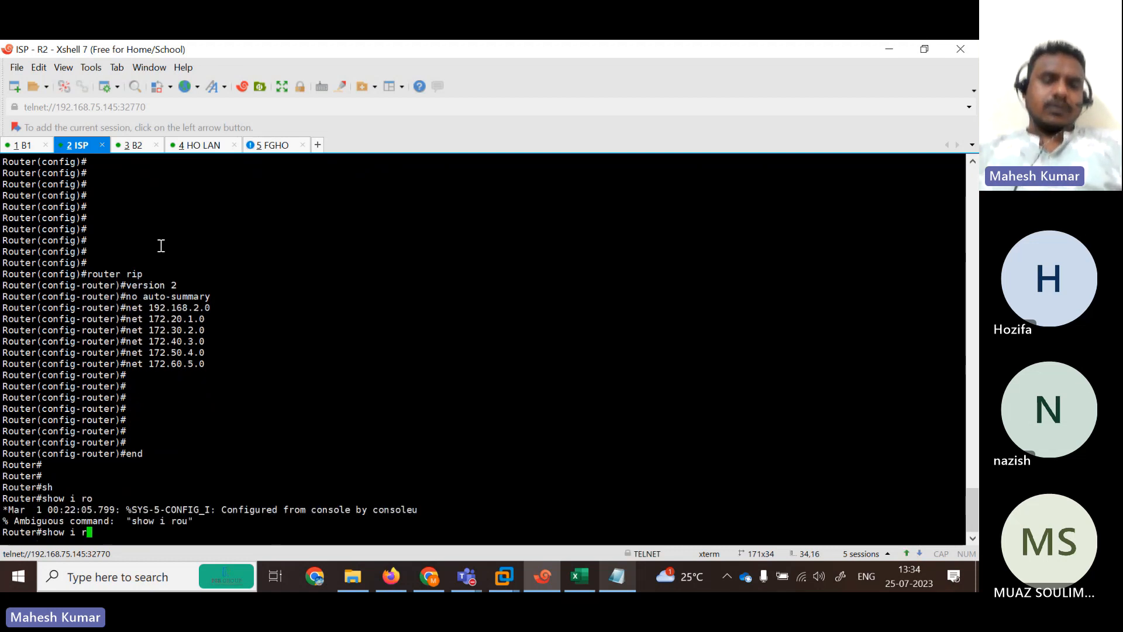
{"action": "type", "text": "rou"}
{"action": "key", "text": "Tab"}
{"action": "type", "text": "re"}
{"action": "key", "text": "Tab"}
{"action": "key", "text": "BackSpace"}
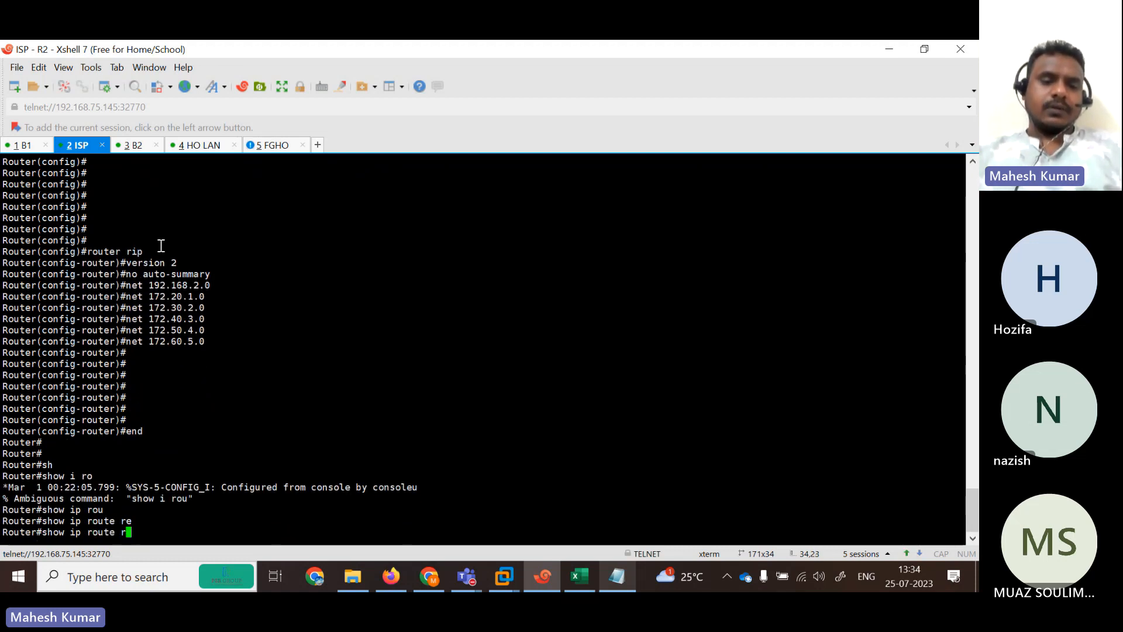
{"action": "type", "text": "i"}
{"action": "key", "text": "Tab"}
{"action": "key", "text": "Return"}
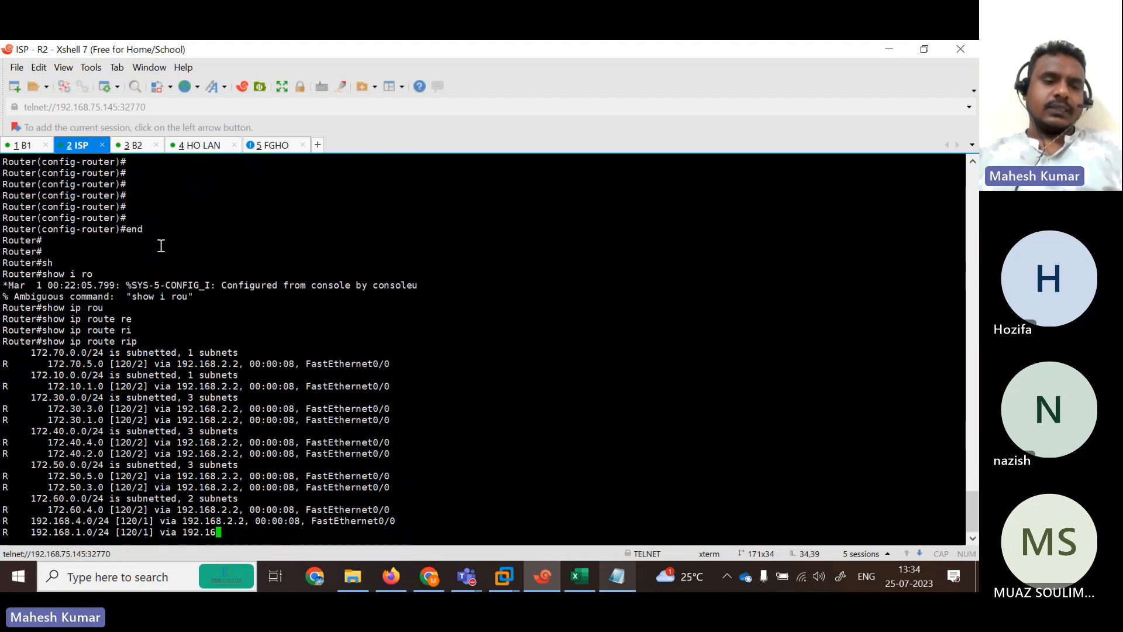
{"action": "key", "text": "Return"}
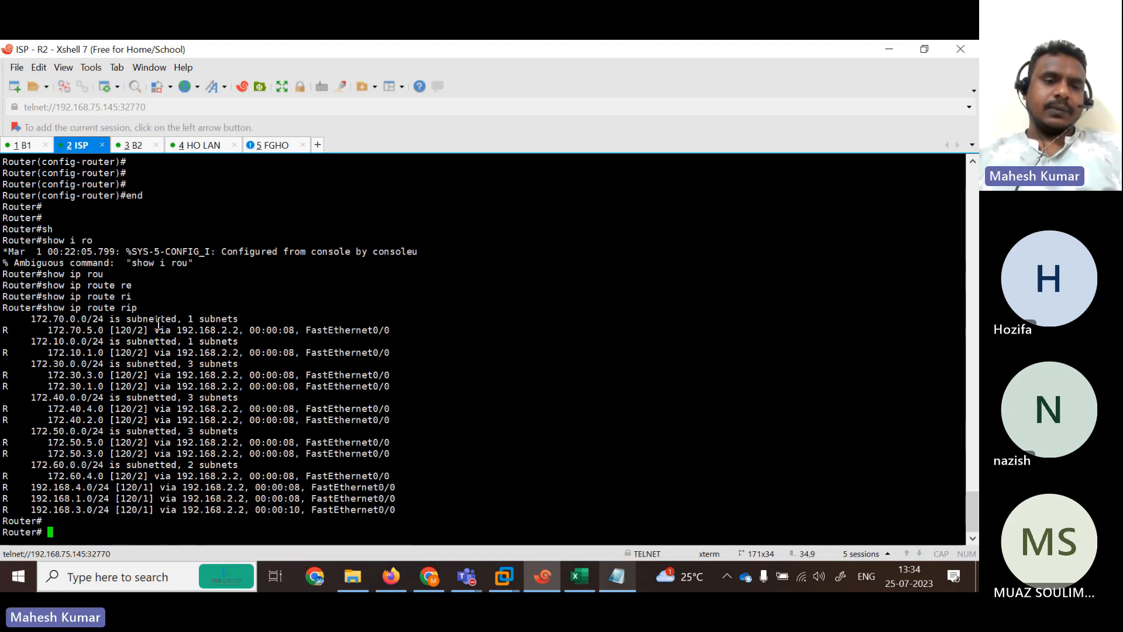
{"action": "left_click_drag", "start_coordinate": [12, 319], "coordinate": [386, 500]}
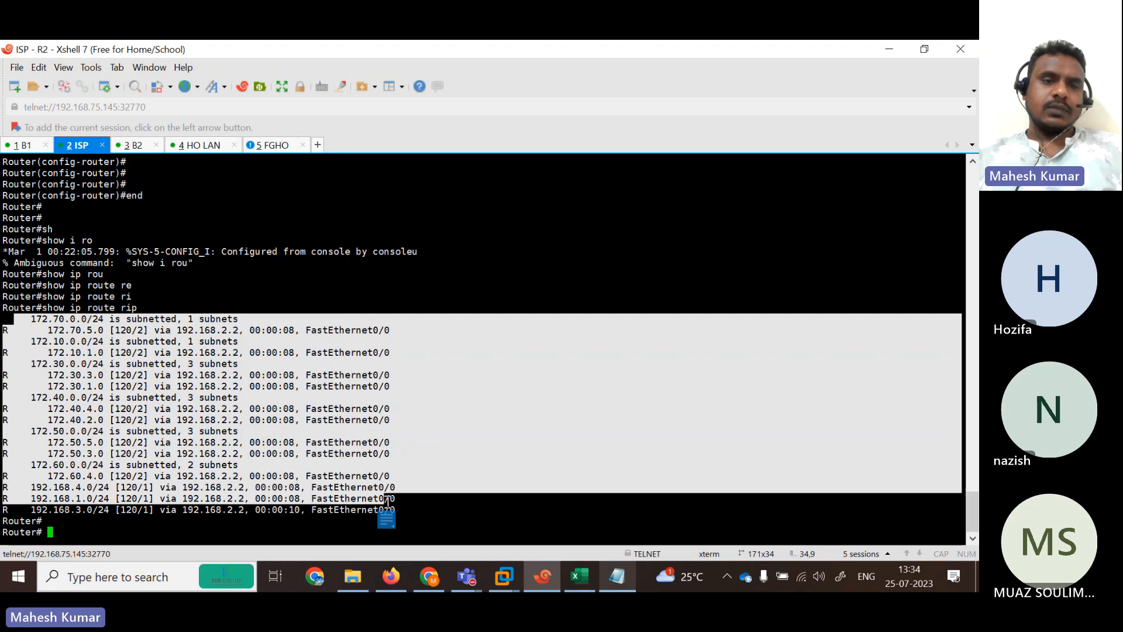
On the R3 B2 router, exit configuration mode and list its RIP routes via 192.168.3.2.
{"action": "left_click", "coordinate": [135, 150]}
{"action": "key", "text": "Return"}
{"action": "key", "text": "Return"}
{"action": "key", "text": "Return"}
{"action": "key", "text": "Return"}
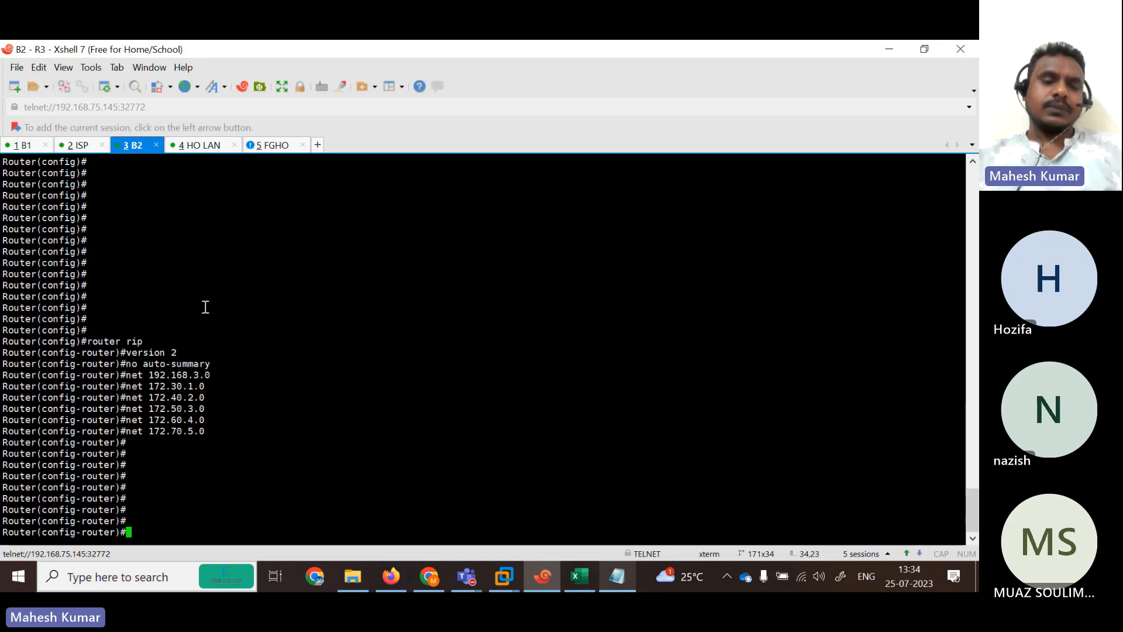
{"action": "type", "text": "end"}
{"action": "key", "text": "Tab"}
{"action": "key", "text": "Return"}
{"action": "type", "text": "sh"}
{"action": "key", "text": "Tab"}
{"action": "type", "text": "i r"}
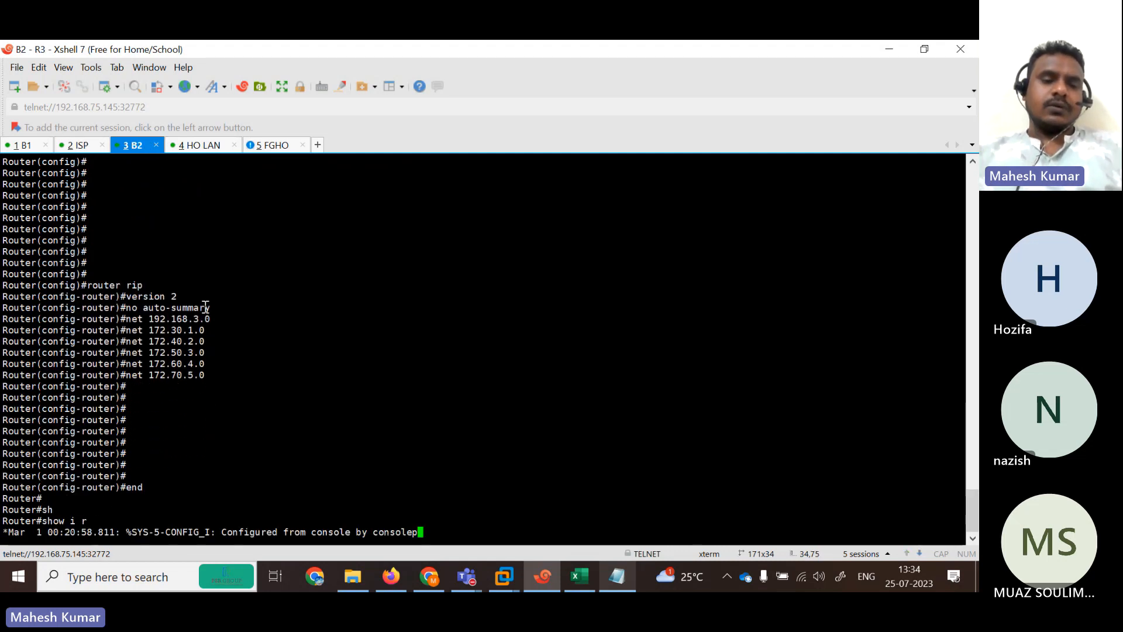
{"action": "key", "text": "Return"}
{"action": "key", "text": "BackSpace"}
{"action": "key", "text": "BackSpace"}
{"action": "key", "text": "BackSpace"}
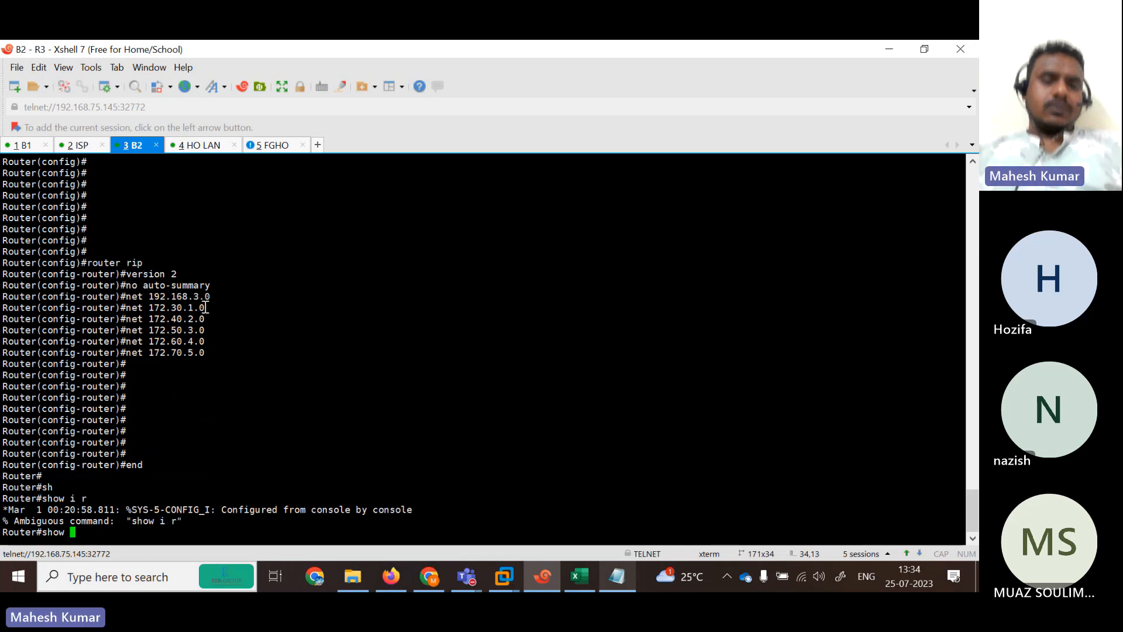
{"action": "type", "text": "ip rou"}
{"action": "key", "text": "Tab"}
{"action": "type", "text": "ri"}
{"action": "key", "text": "Tab"}
{"action": "key", "text": "Return"}
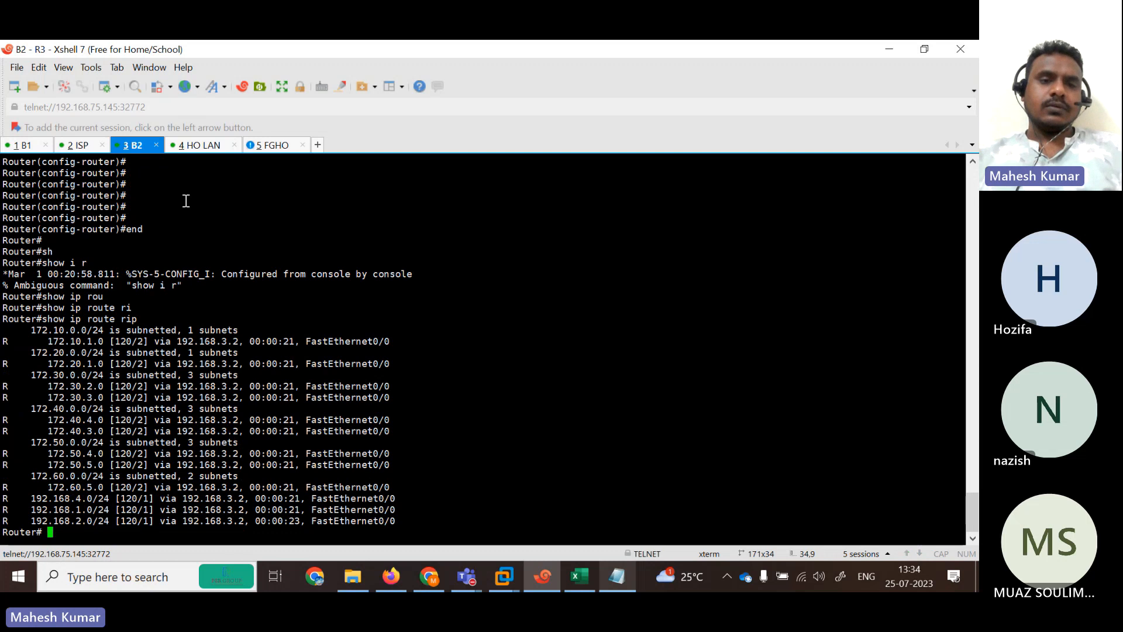
Display R4's full routing table with show ip route, showing only connected networks.
{"action": "left_click", "coordinate": [198, 147]}
{"action": "key", "text": "Return"}
{"action": "key", "text": "Return"}
{"action": "key", "text": "Return"}
{"action": "key", "text": "Return"}
{"action": "key", "text": "Return"}
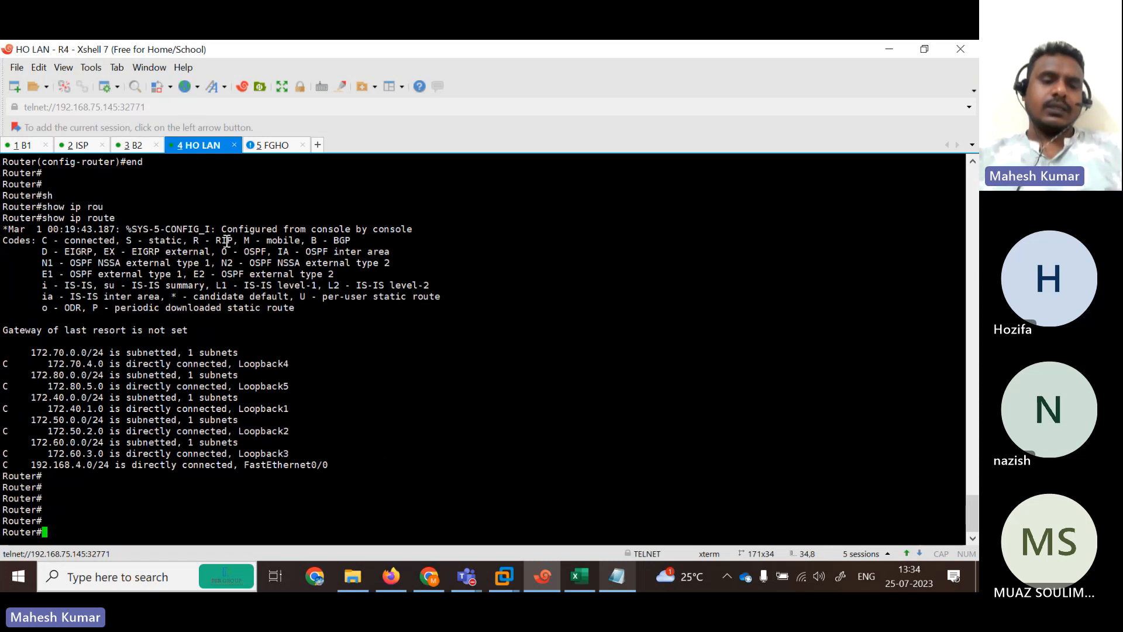
{"action": "type", "text": "sh"}
{"action": "key", "text": "Tab"}
{"action": "type", "text": "i prou"}
{"action": "key", "text": "Return"}
{"action": "key", "text": "Up"}
{"action": "key", "text": "BackSpace"}
{"action": "key", "text": "BackSpace"}
{"action": "key", "text": "BackSpace"}
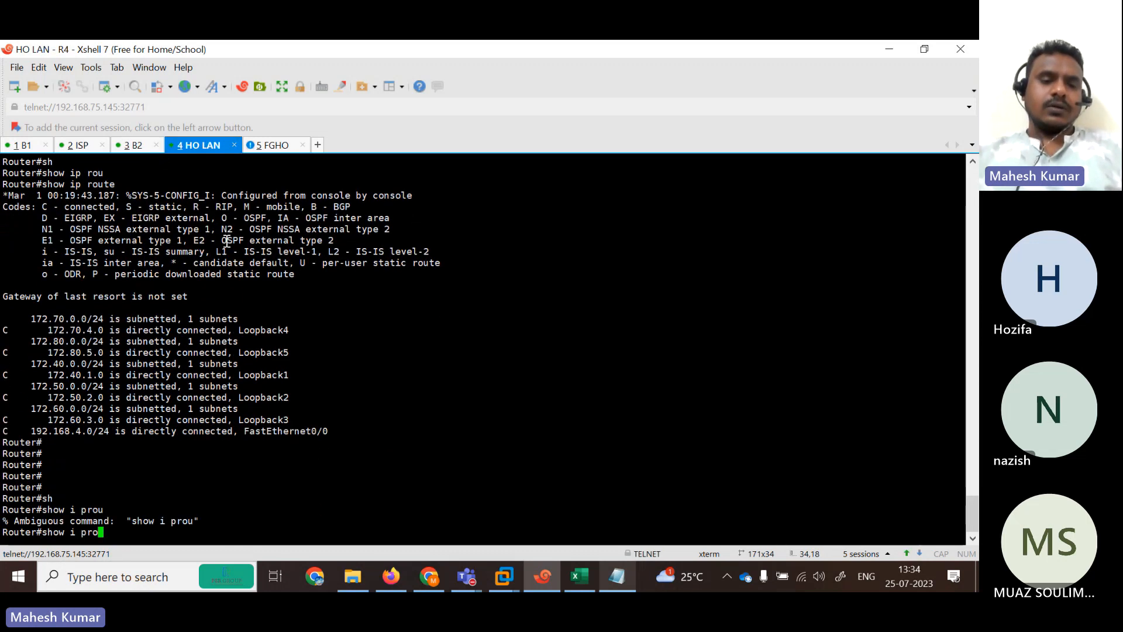
{"action": "key", "text": "BackSpace"}
{"action": "key", "text": "BackSpace"}
{"action": "type", "text": "p rou"}
{"action": "key", "text": "Tab"}
{"action": "key", "text": "Return"}
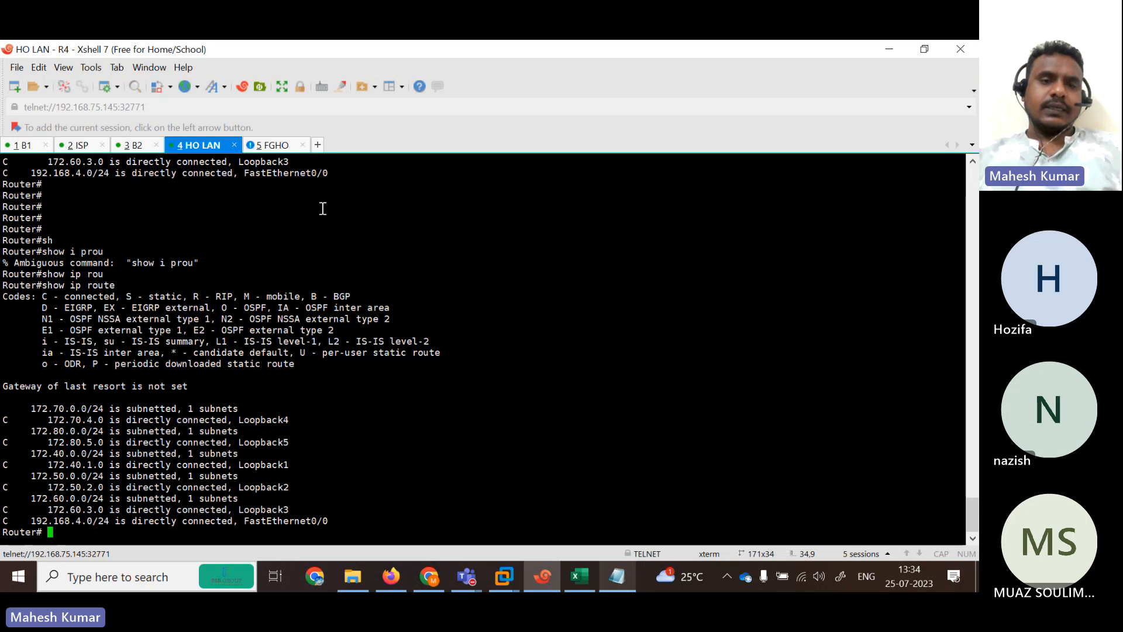
Log back into the FortiGate FGHO console with the admin account.
{"action": "left_click", "coordinate": [281, 146]}
{"action": "key", "text": "Return"}
{"action": "key", "text": "Return"}
{"action": "key", "text": "Return"}
{"action": "key", "text": "Return"}
{"action": "type", "text": "ad"}
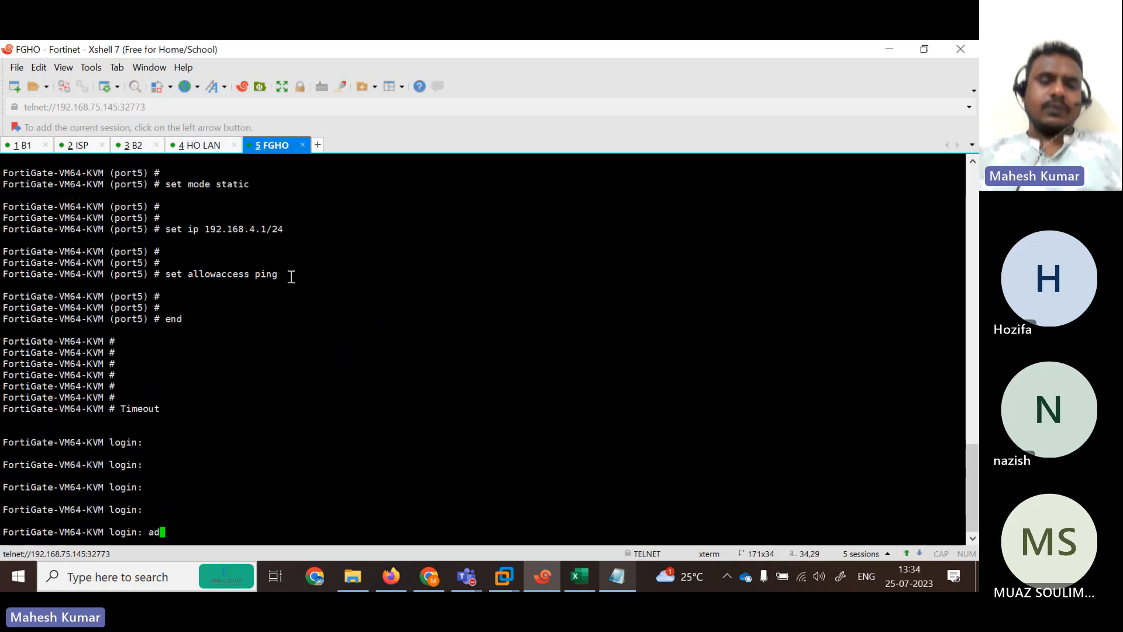
{"action": "type", "text": "min"}
{"action": "key", "text": "Return"}
{"action": "key", "text": "Return"}
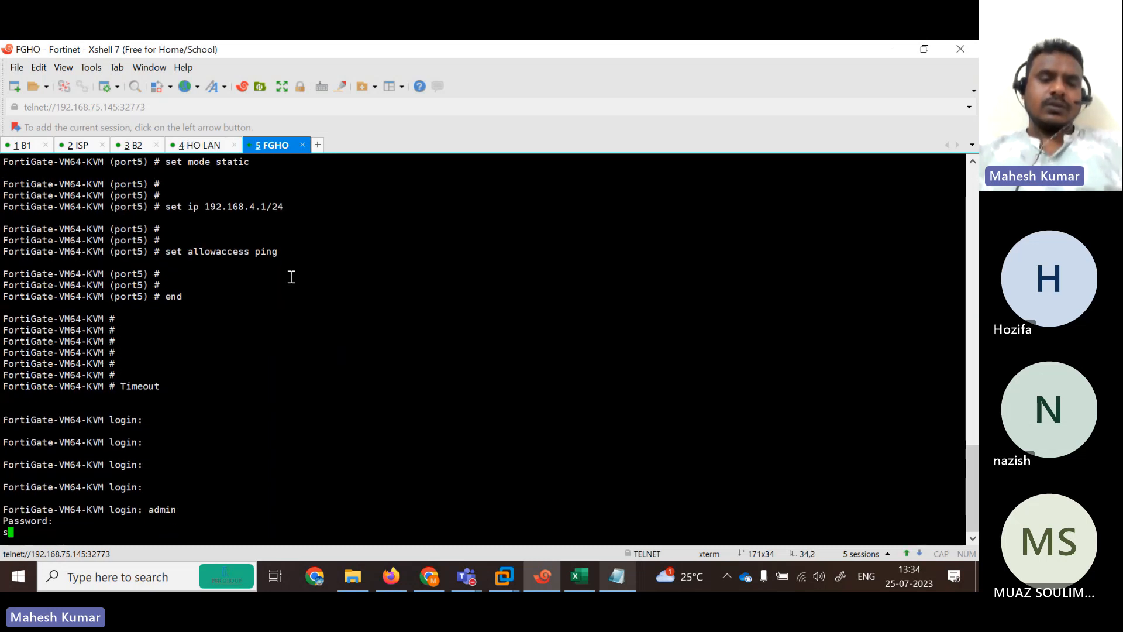
{"action": "type", "text": "sh"}
{"action": "key", "text": "Return"}
{"action": "key", "text": "Return"}
{"action": "key", "text": "Return"}
{"action": "key", "text": "Return"}
{"action": "key", "text": "Return"}
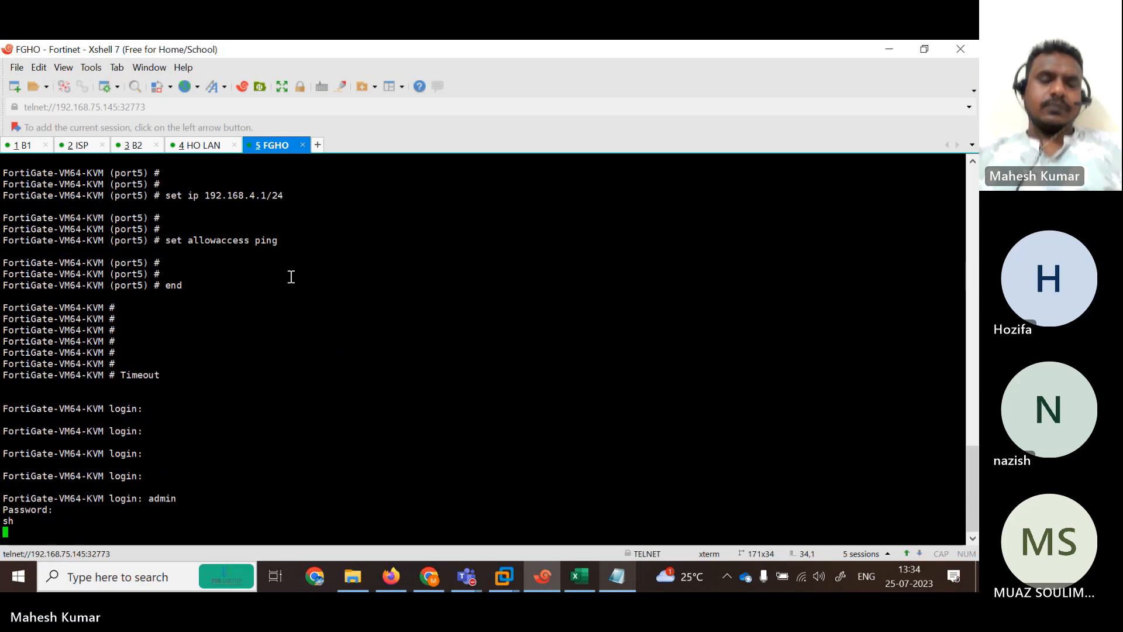
{"action": "type", "text": "admin"}
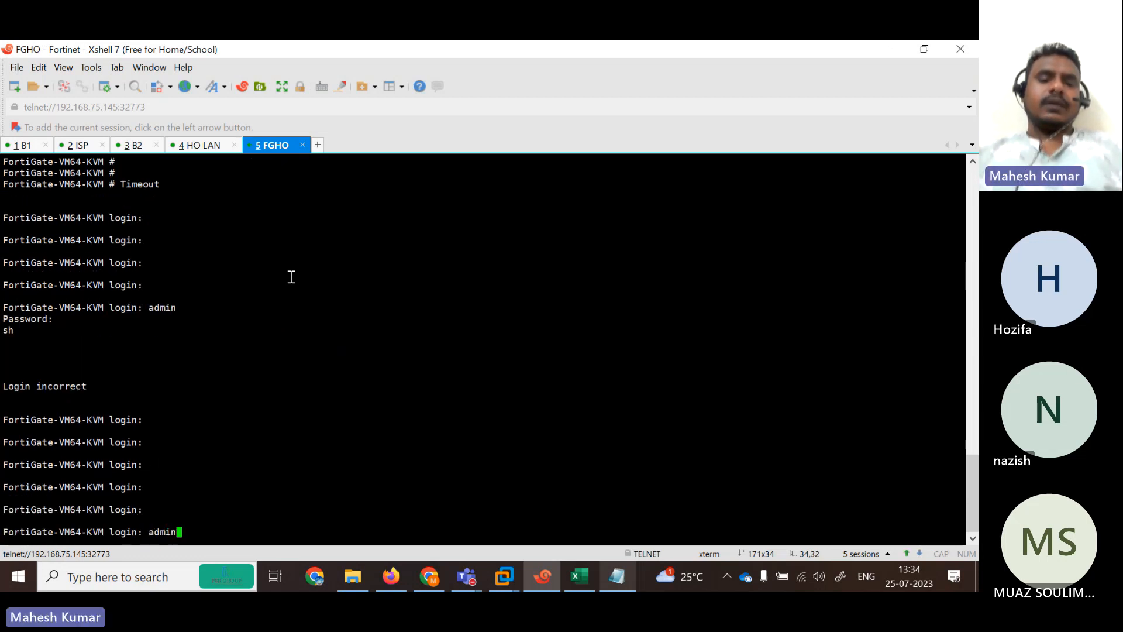
{"action": "key", "text": "Return"}
{"action": "key", "text": "Return"}
Run get router info routing-table rip and highlight routes learned via port2, port3 and port4.
{"action": "type", "text": "show ip"}
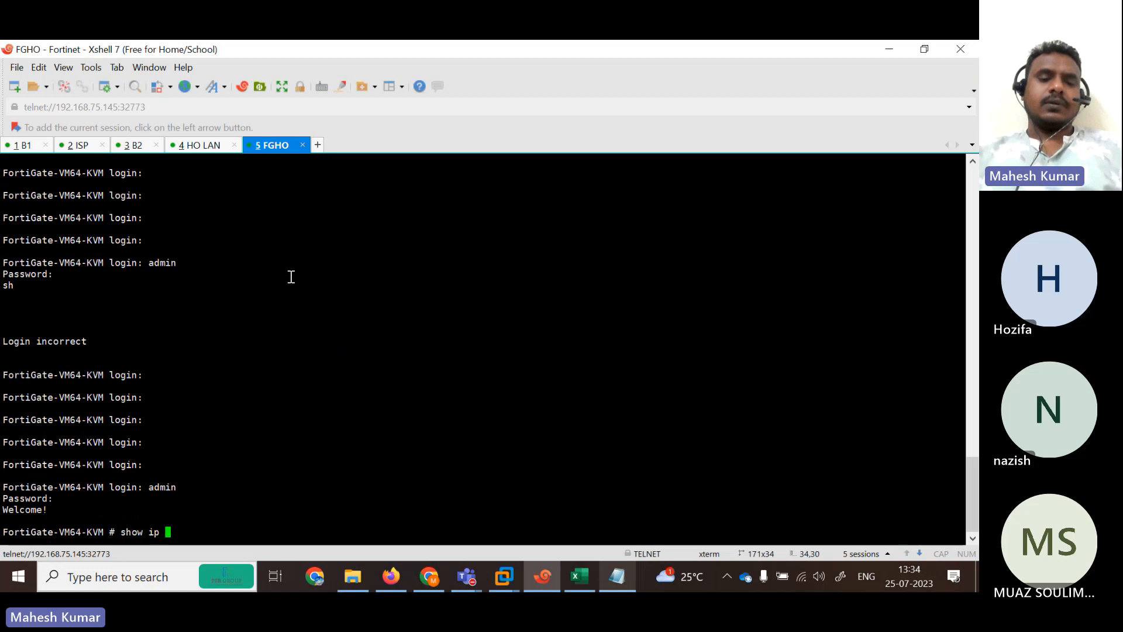
{"action": "key", "text": "BackSpace"}
{"action": "key", "text": "BackSpace"}
{"action": "key", "text": "BackSpace"}
{"action": "key", "text": "BackSpace"}
{"action": "key", "text": "BackSpace"}
{"action": "key", "text": "BackSpace"}
{"action": "key", "text": "BackSpace"}
{"action": "key", "text": "BackSpace"}
{"action": "type", "text": "get"}
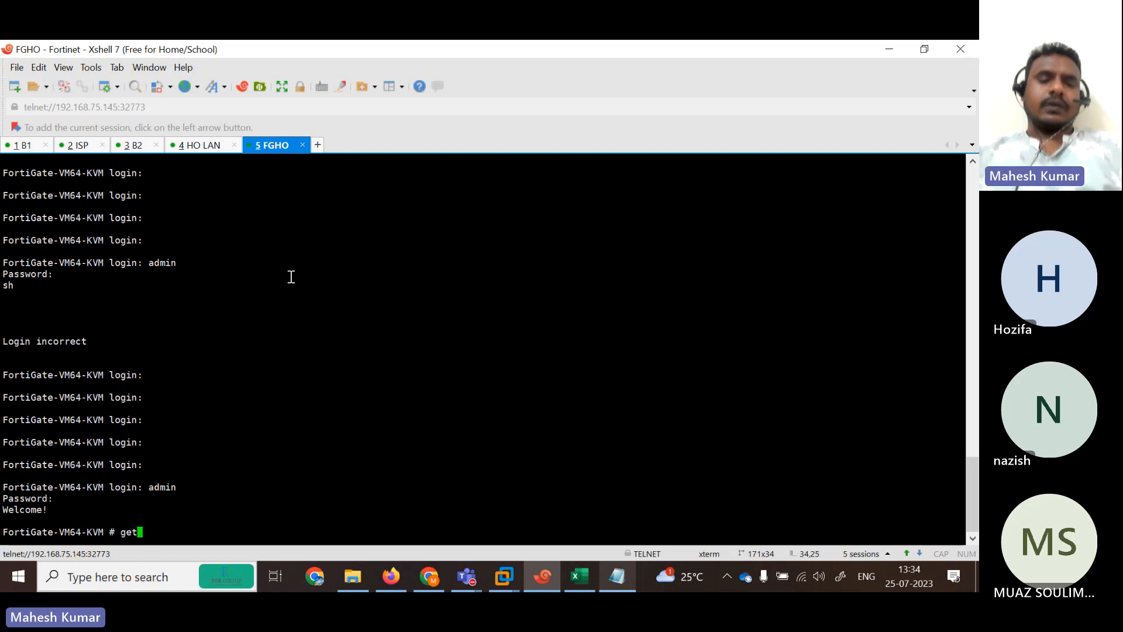
{"action": "type", "text": " router info routing-table ri"}
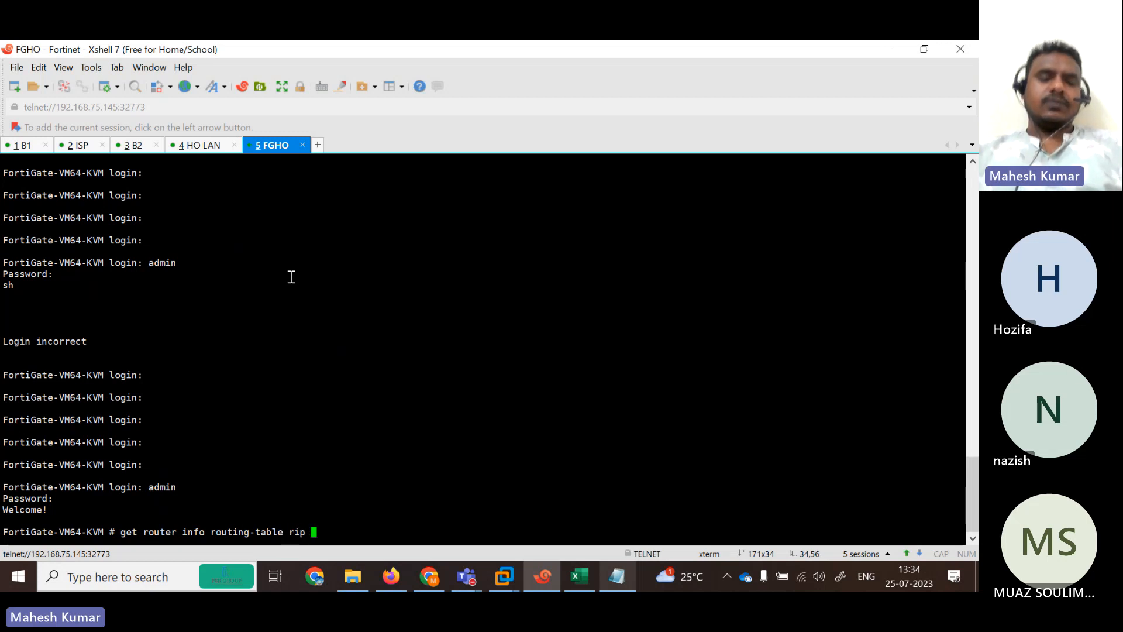
{"action": "type", "text": "p"}
{"action": "key", "text": "Return"}
{"action": "key", "text": "Return"}
{"action": "left_click_drag", "start_coordinate": [42, 344], "coordinate": [376, 499]}
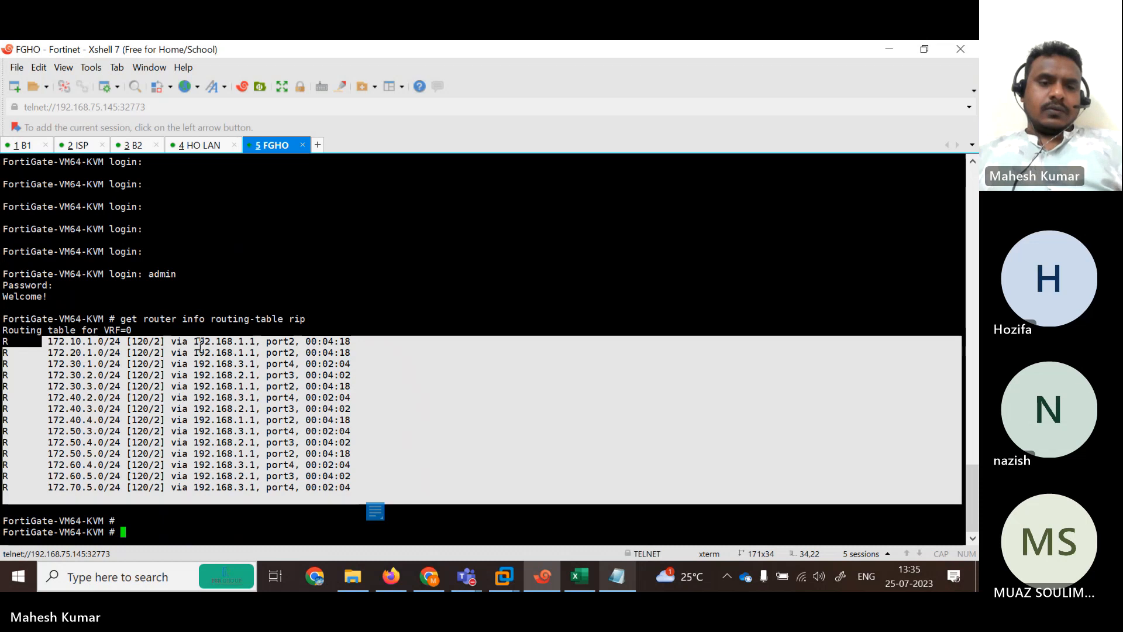
{"action": "left_click_drag", "start_coordinate": [167, 342], "coordinate": [352, 360]}
{"action": "left_click_drag", "start_coordinate": [173, 384], "coordinate": [286, 375]}
{"action": "left_click_drag", "start_coordinate": [187, 406], "coordinate": [275, 398]}
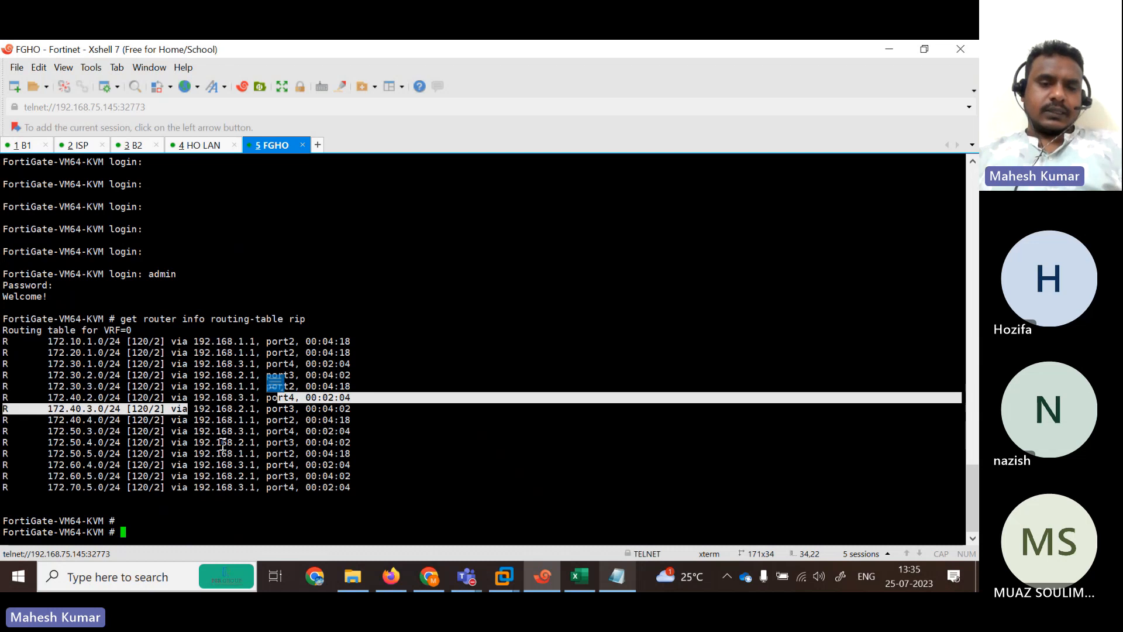
{"action": "left_click_drag", "start_coordinate": [187, 449], "coordinate": [361, 494]}
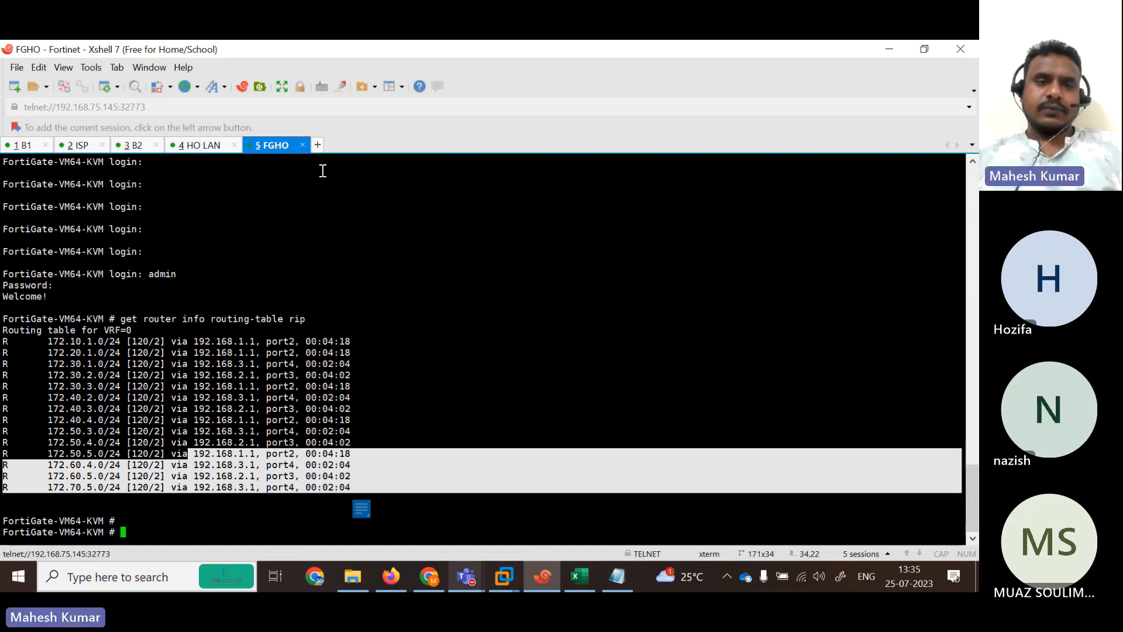
List R4's RIP routes with show ip route rip in the HO LAN session.
{"action": "left_click", "coordinate": [199, 145]}
{"action": "key", "text": "Return"}
{"action": "key", "text": "Return"}
{"action": "key", "text": "Return"}
{"action": "key", "text": "Return"}
{"action": "key", "text": "Return"}
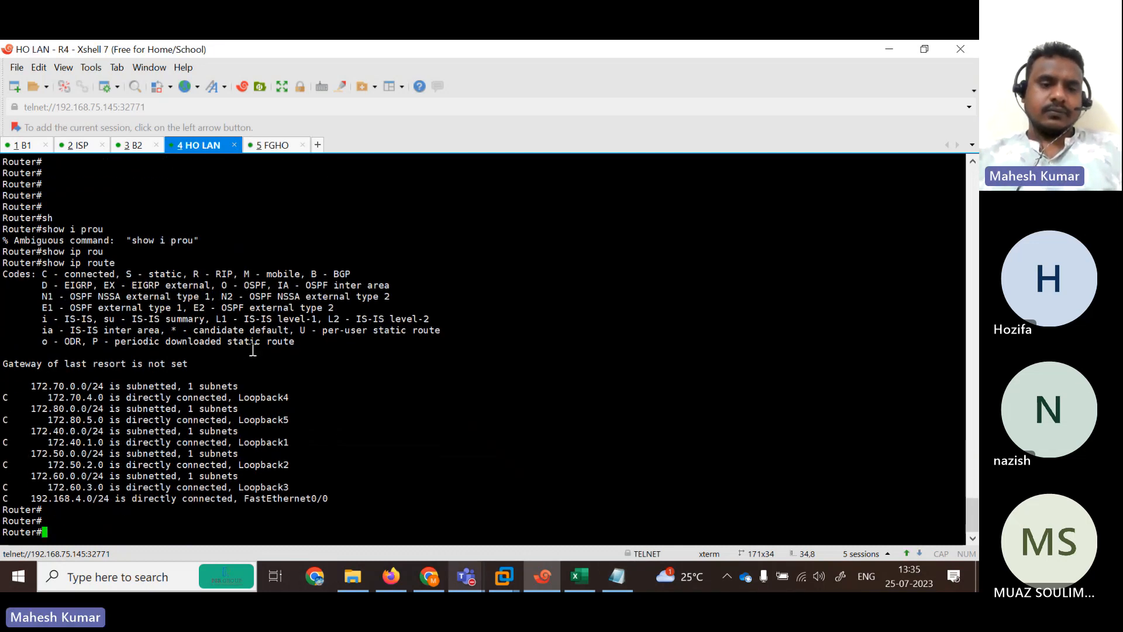
{"action": "type", "text": "sh"}
{"action": "key", "text": "Tab"}
{"action": "type", "text": "ip rou"}
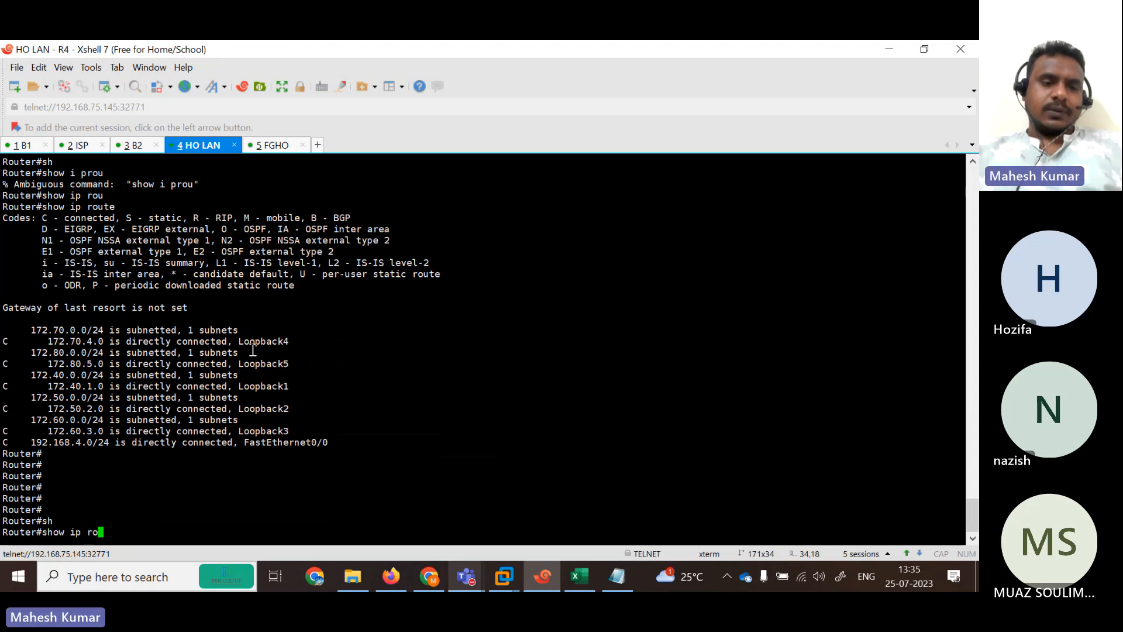
{"action": "key", "text": "Tab"}
{"action": "type", "text": "ri"}
{"action": "key", "text": "Tab"}
{"action": "key", "text": "Return"}
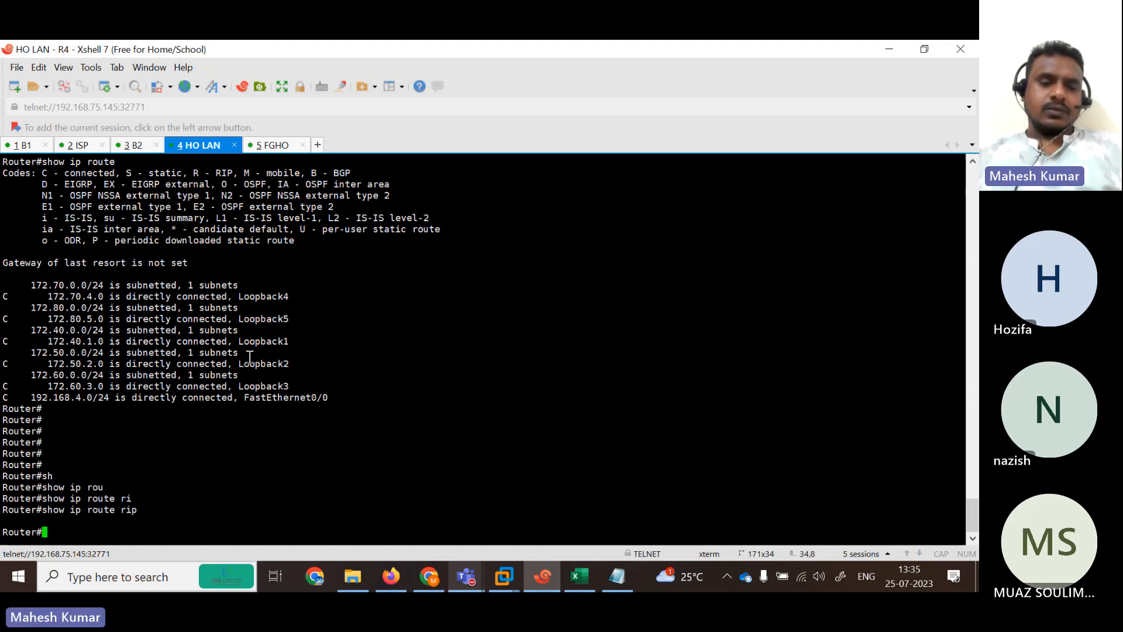
Copy R4's RIP configuration block from the notes and paste it into R4's global configuration mode.
{"action": "left_click", "coordinate": [617, 576]}
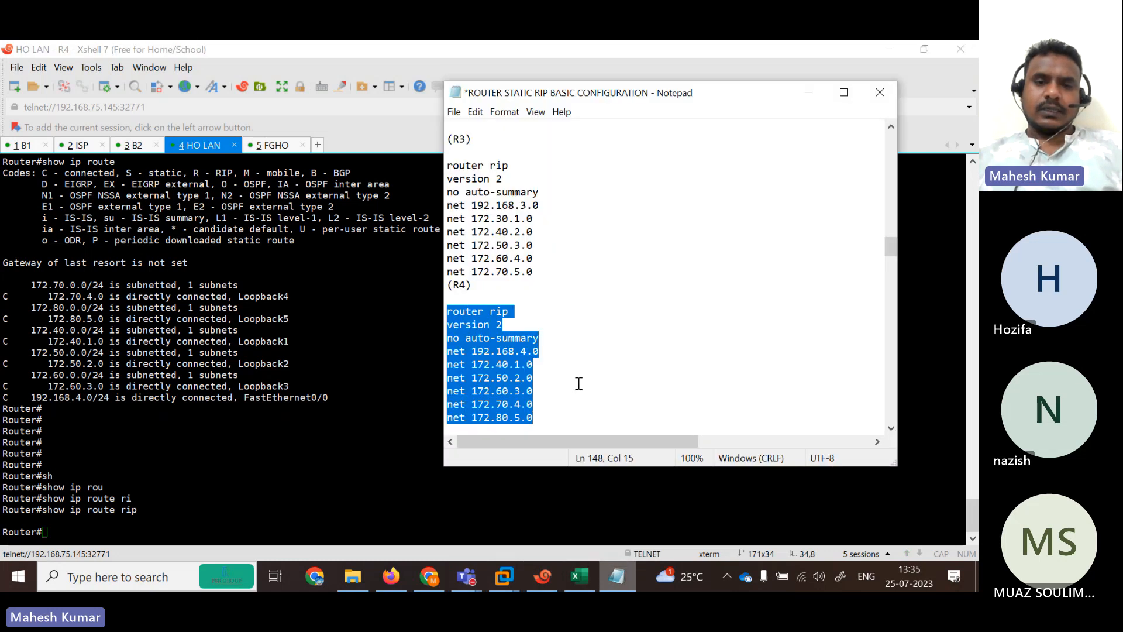
{"action": "left_click", "coordinate": [487, 310]}
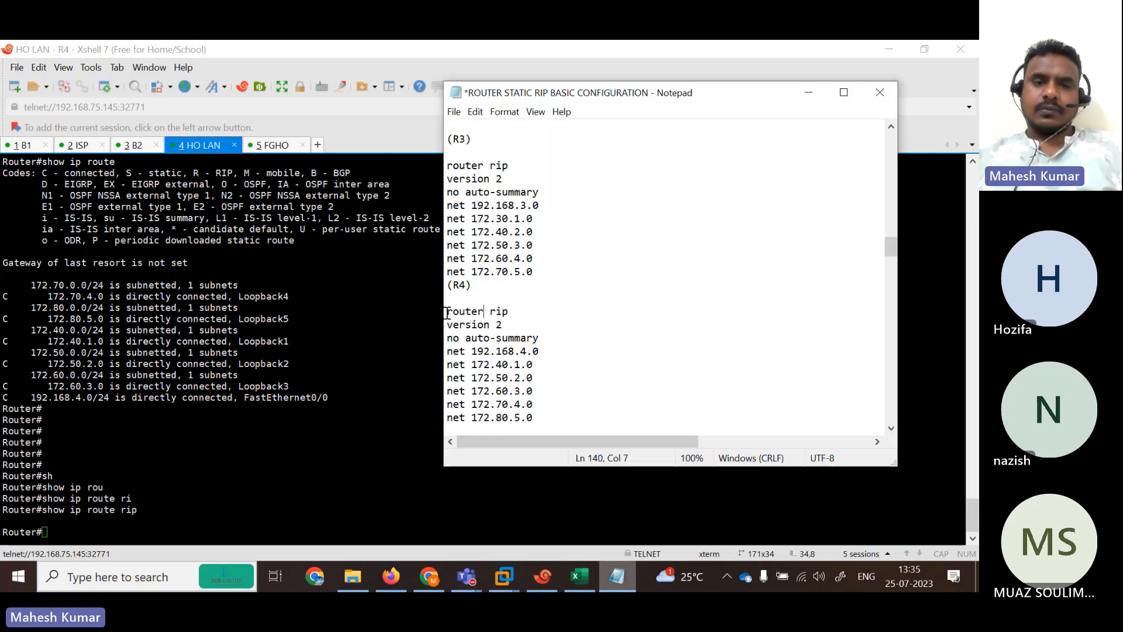
{"action": "left_click_drag", "start_coordinate": [447, 311], "coordinate": [575, 226]}
{"action": "key", "text": "ctrl+c"}
{"action": "left_click", "coordinate": [204, 473]}
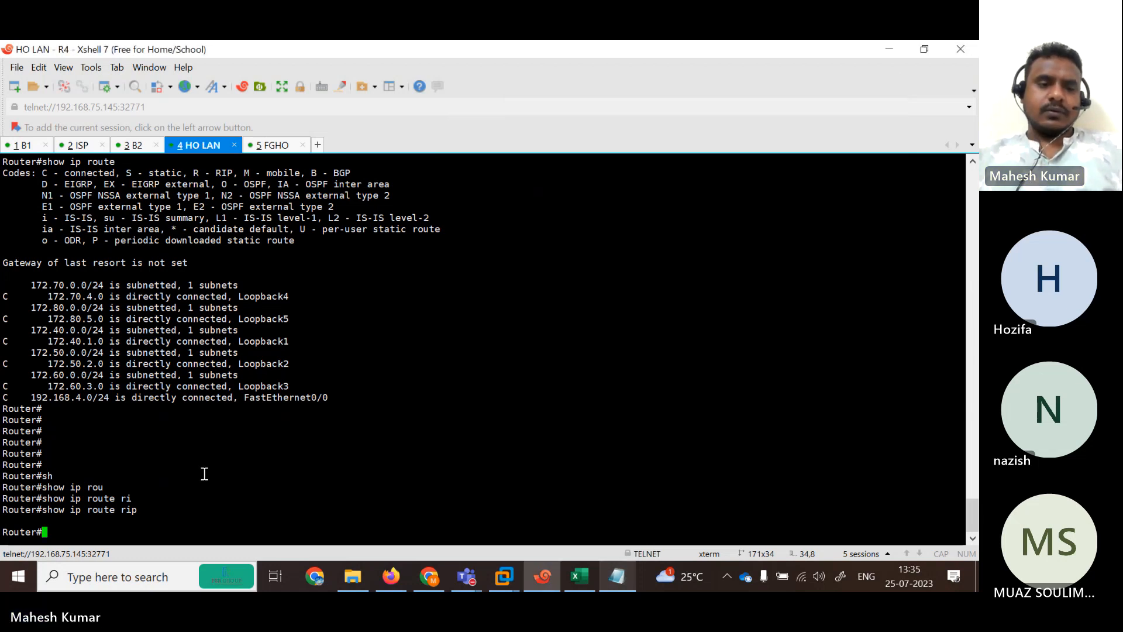
{"action": "type", "text": "conf"}
{"action": "key", "text": "Tab"}
{"action": "type", "text": "ter"}
{"action": "key", "text": "Tab"}
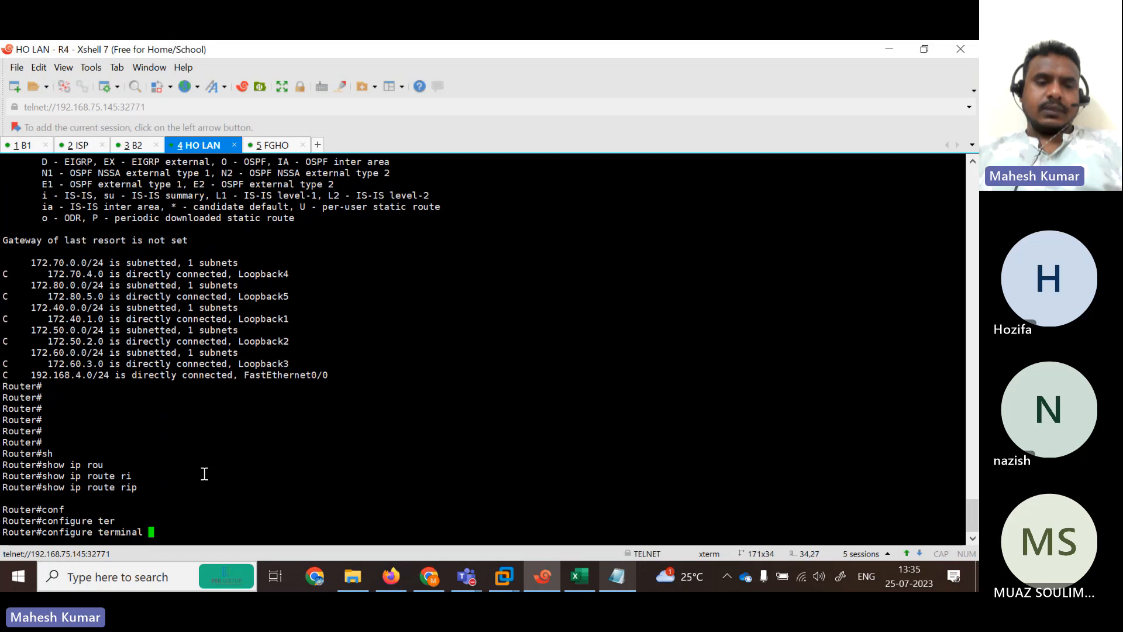
{"action": "key", "text": "Return"}
{"action": "key", "text": "Return"}
{"action": "key", "text": "Return"}
{"action": "key", "text": "Return"}
{"action": "key", "text": "Return"}
{"action": "key", "text": "Return"}
{"action": "key", "text": "Return"}
{"action": "key", "text": "Return"}
{"action": "key", "text": "Return"}
{"action": "key", "text": "Return"}
{"action": "key", "text": "Return"}
{"action": "key", "text": "Return"}
{"action": "key", "text": "Return"}
{"action": "key", "text": "Return"}
{"action": "key", "text": "Return"}
{"action": "key", "text": "Return"}
{"action": "key", "text": "Return"}
{"action": "key", "text": "Return"}
{"action": "key", "text": "Return"}
{"action": "key", "text": "Return"}
{"action": "key", "text": "Return"}
{"action": "key", "text": "Return"}
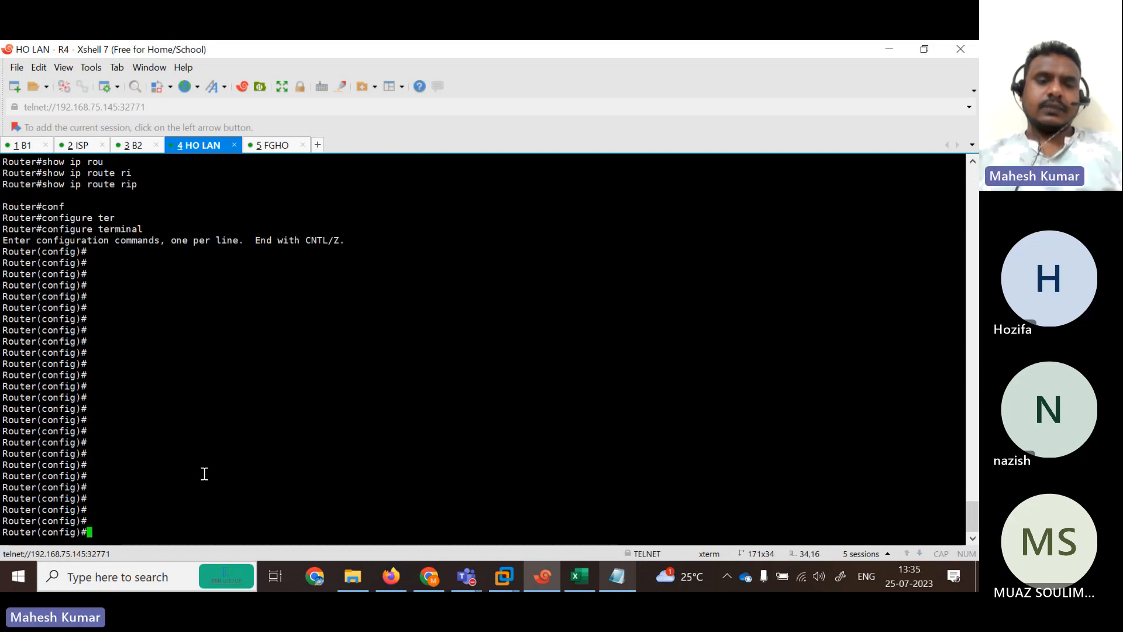
{"action": "right_click", "coordinate": [205, 474]}
{"action": "left_click", "coordinate": [286, 221]}
{"action": "left_click", "coordinate": [409, 248]}
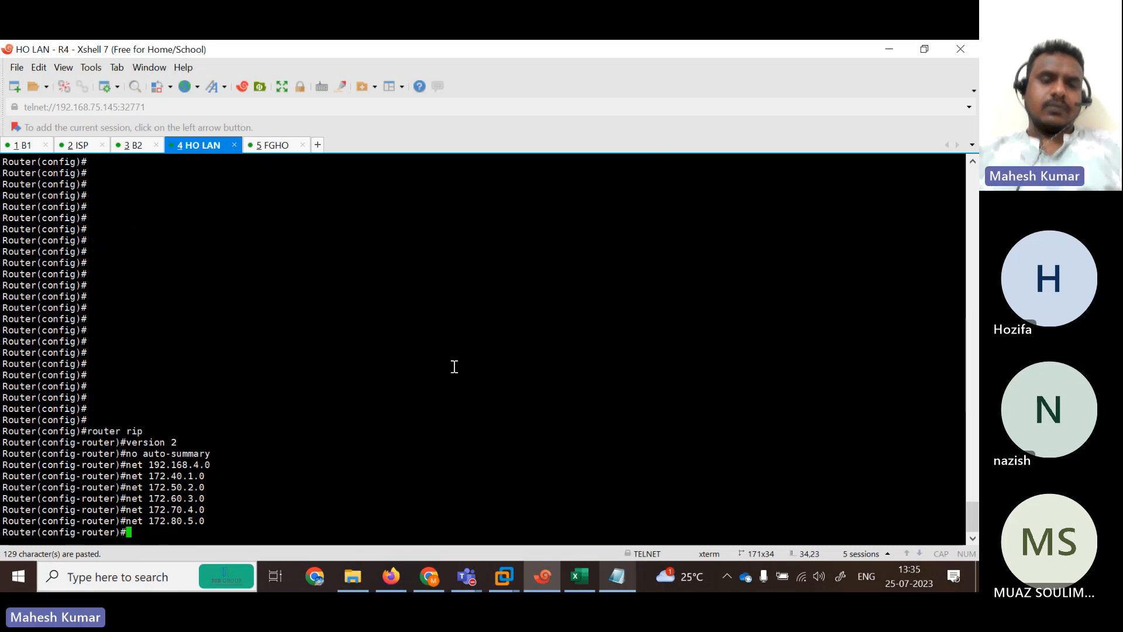
Exit configuration and run show ip int brief, confirming FastEthernet0/0 is 192.168.4.1 and up.
{"action": "key", "text": "Return"}
{"action": "key", "text": "Return"}
{"action": "key", "text": "Return"}
{"action": "key", "text": "Return"}
{"action": "type", "text": "end"}
{"action": "key", "text": "Return"}
{"action": "key", "text": "Return"}
{"action": "key", "text": "Return"}
{"action": "key", "text": "Return"}
{"action": "type", "text": "show ip route rip"}
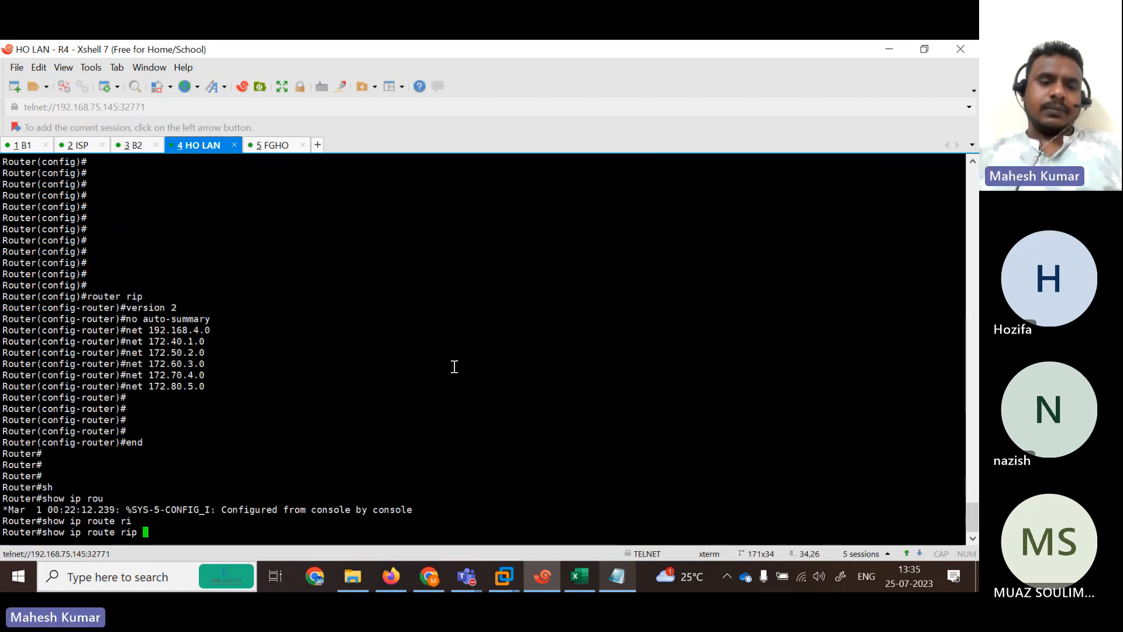
{"action": "key", "text": "Return"}
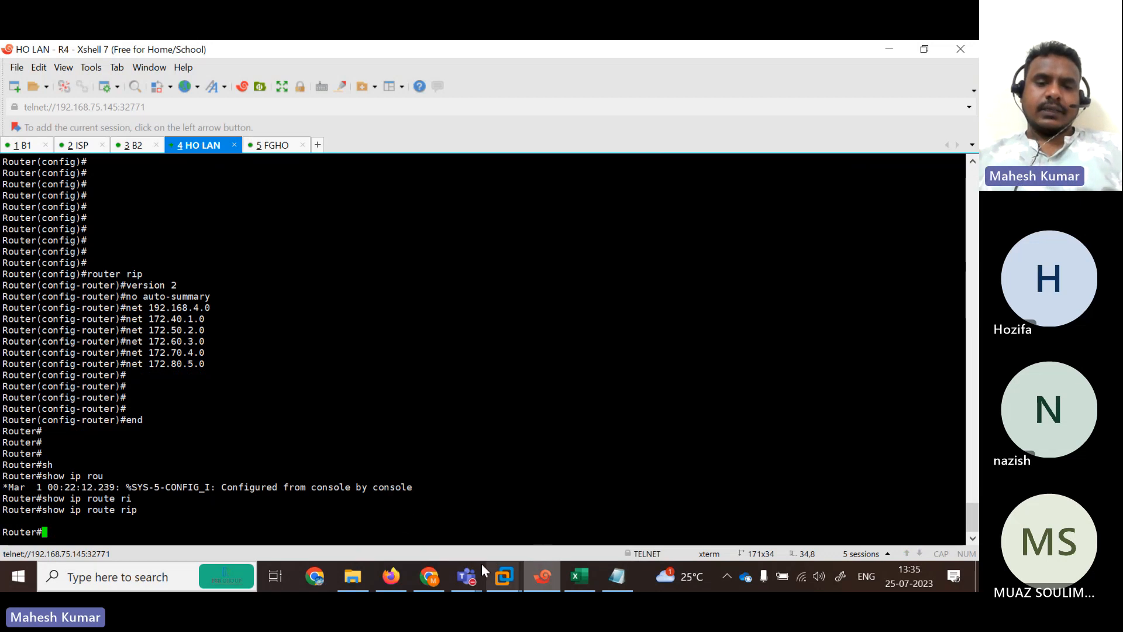
{"action": "type", "text": "sh"}
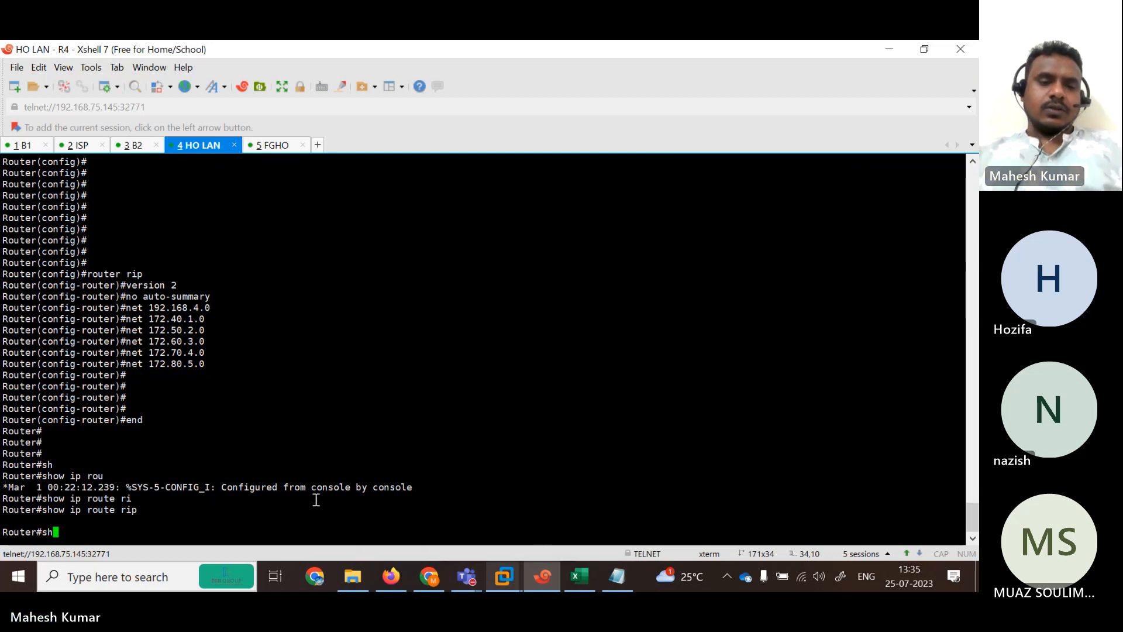
{"action": "key", "text": "Tab"}
{"action": "type", "text": "ip int br"}
{"action": "key", "text": "Tab"}
{"action": "key", "text": "Return"}
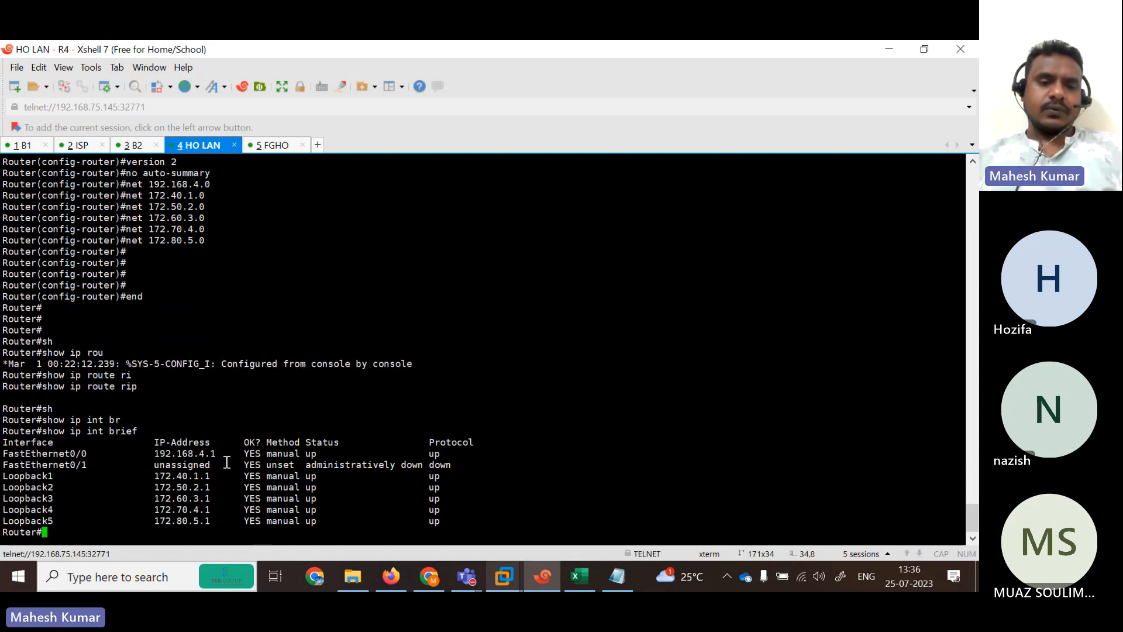
{"action": "key", "text": "Return"}
{"action": "key", "text": "Return"}
{"action": "key", "text": "Return"}
{"action": "key", "text": "Return"}
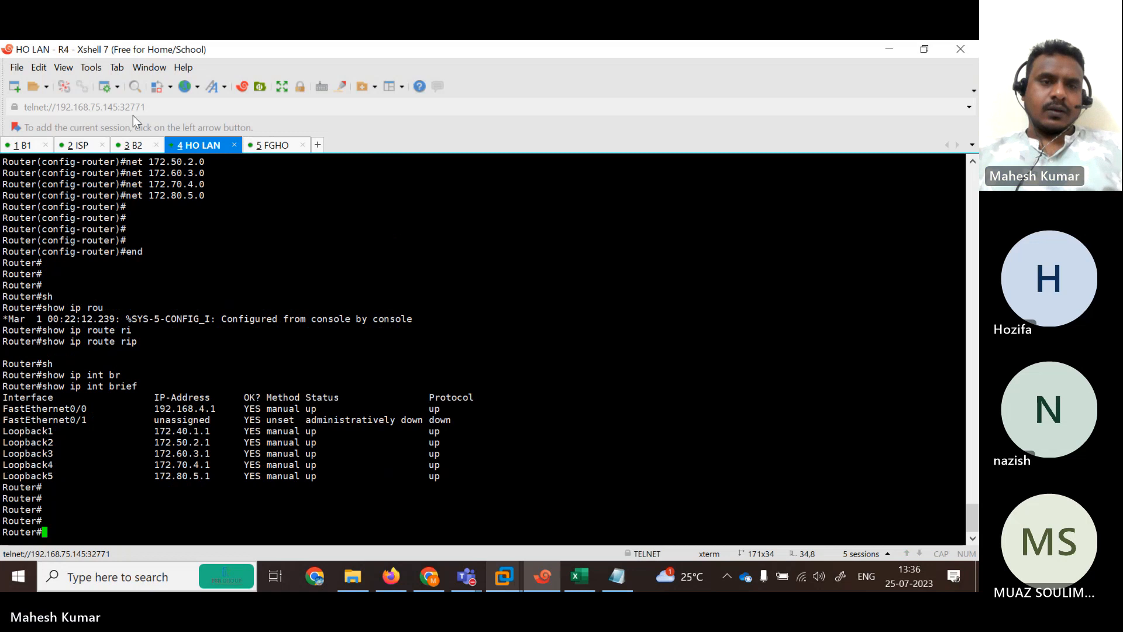
Run show ip int brief on R3, showing Fa0/0 at 192.168.3.1 and loopbacks 172.30.1.1–172.70.5.1 up.
{"action": "left_click", "coordinate": [149, 145]}
{"action": "key", "text": "Return"}
{"action": "key", "text": "Return"}
{"action": "key", "text": "Return"}
{"action": "type", "text": "sh"}
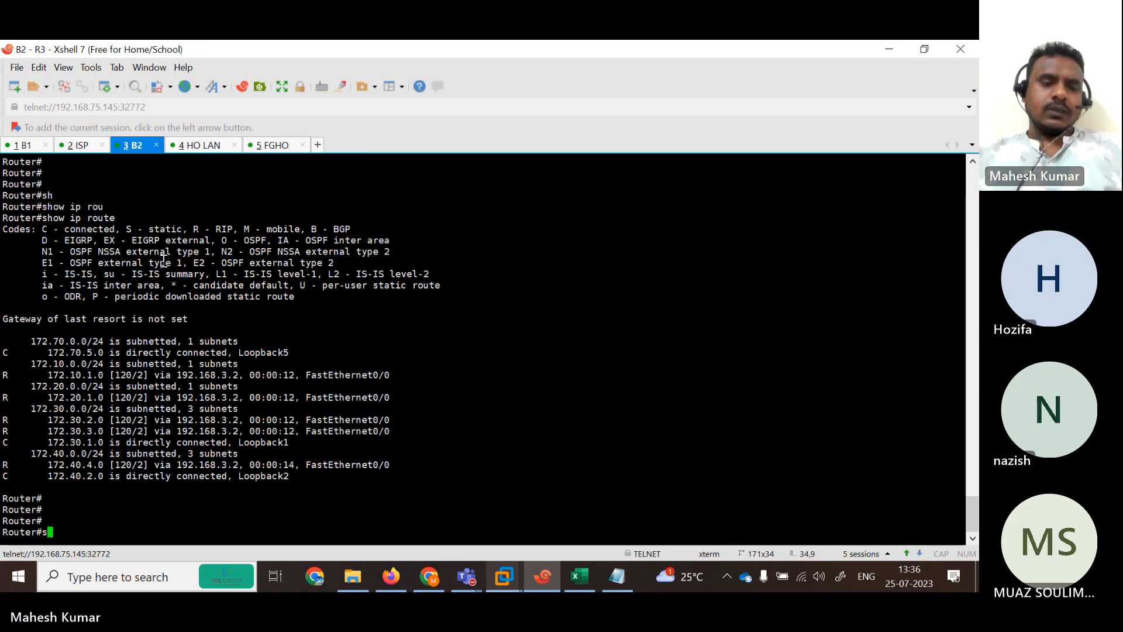
{"action": "key", "text": "Tab"}
{"action": "type", "text": "ip int br"}
{"action": "key", "text": "Return"}
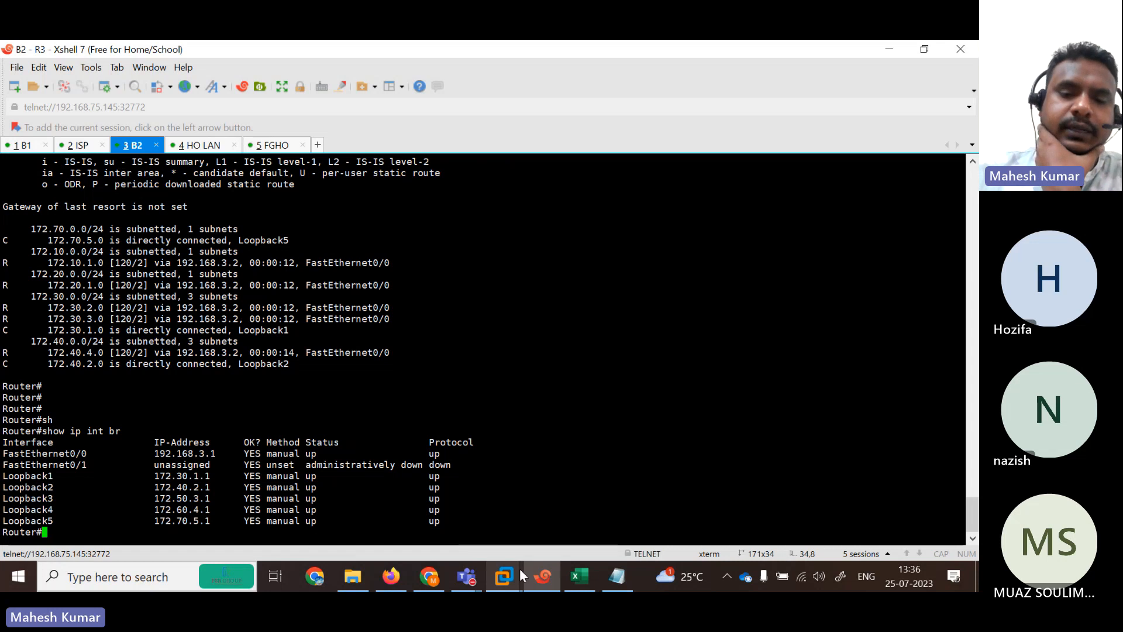
Review the EVE-NG topology and R4's RIP notes in Notepad, then go to the FortiGate login tab.
{"action": "left_click", "coordinate": [390, 577]}
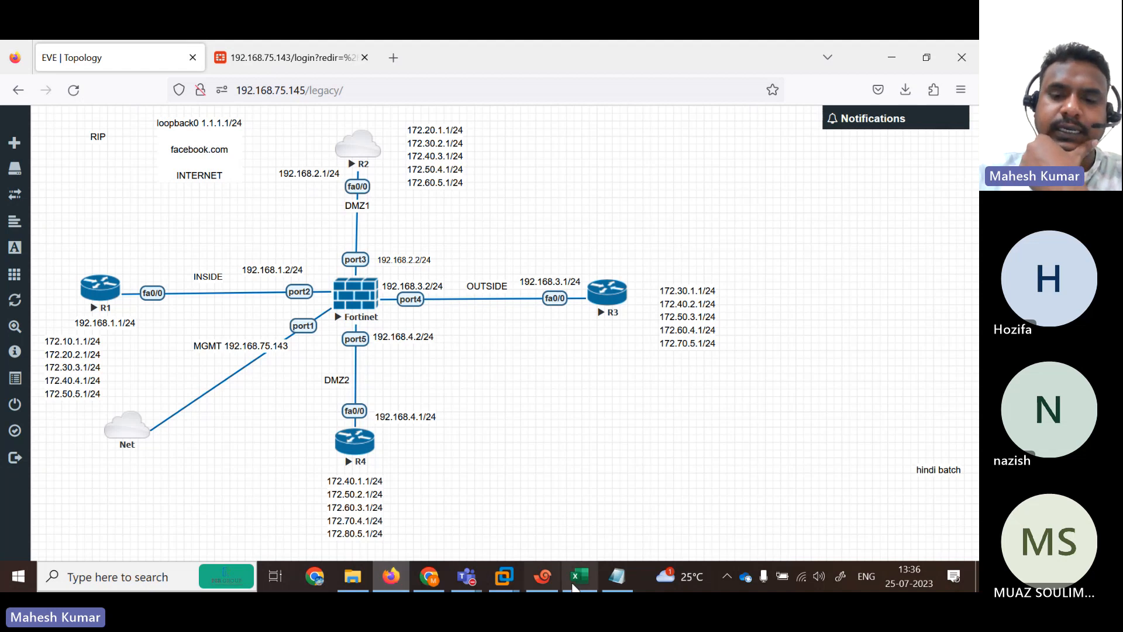
{"action": "left_click", "coordinate": [609, 579]}
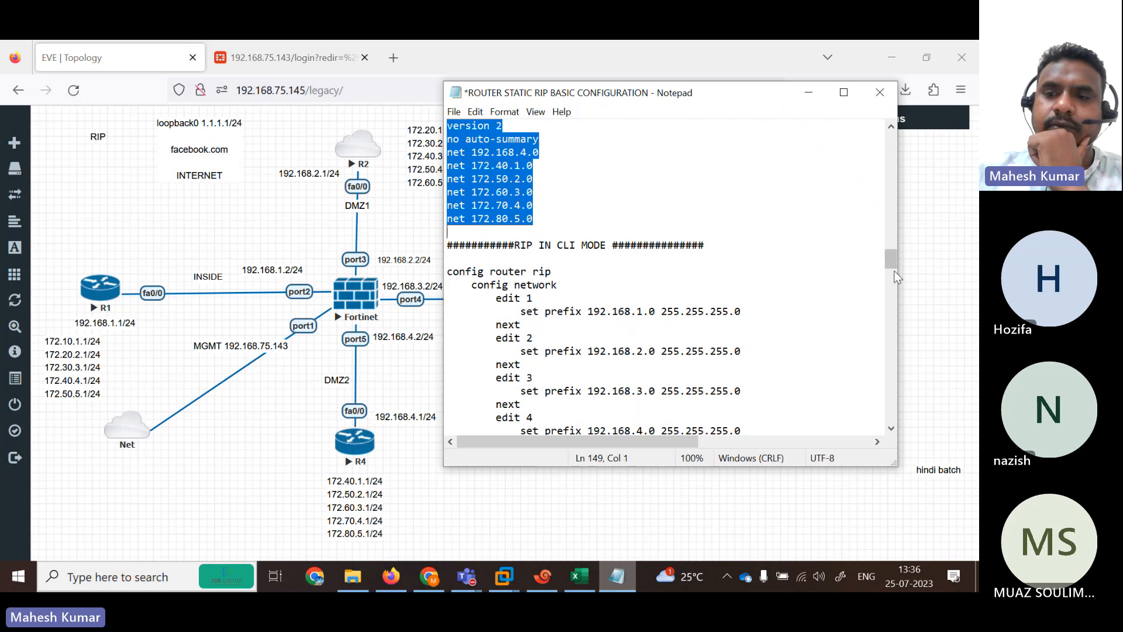
{"action": "scroll", "coordinate": [892, 266], "scroll_direction": "up", "scroll_amount": 2}
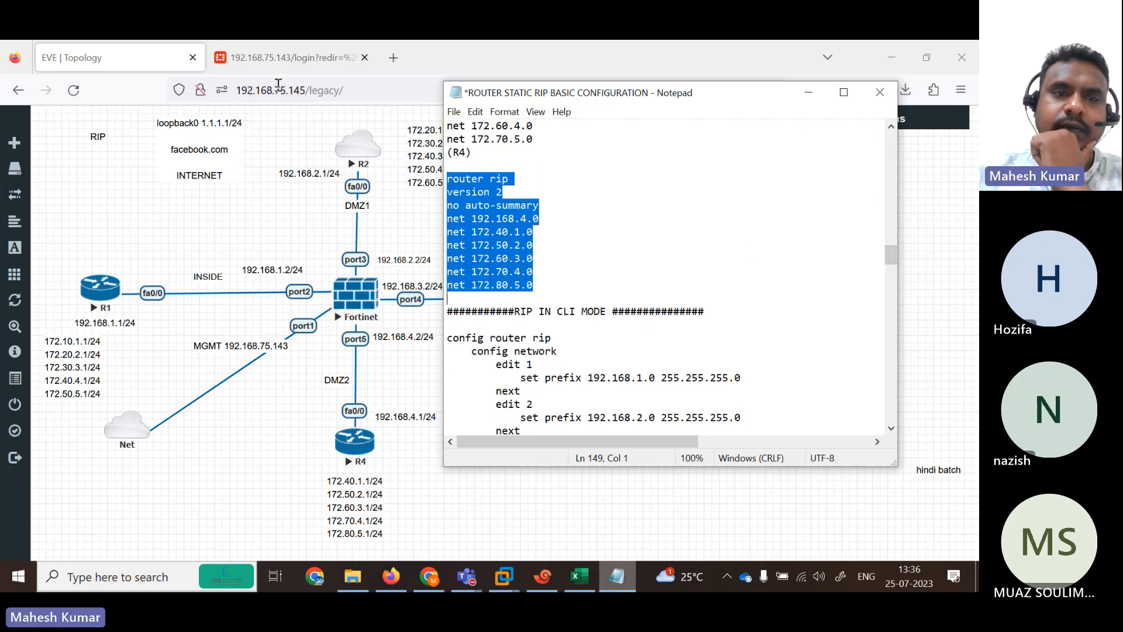
{"action": "left_click", "coordinate": [270, 54]}
Sign into the FortiGate web GUI as admin, dismissing the password-save, setup and firmware prompts.
{"action": "type", "text": "admin"}
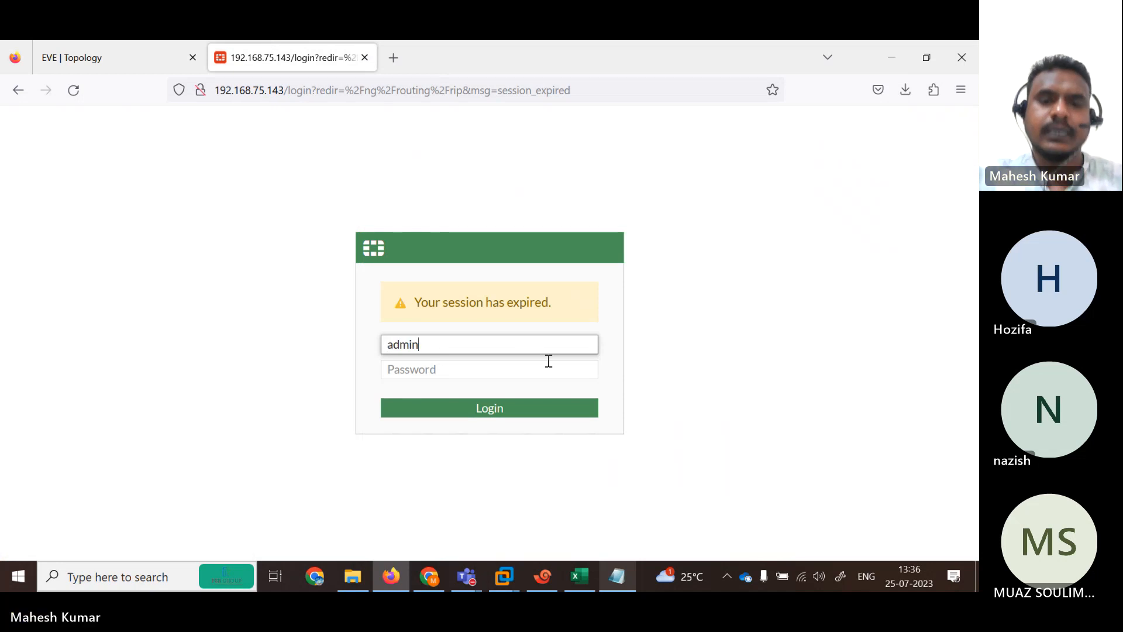
{"action": "key", "text": "Tab"}
{"action": "type", "text": "admin"}
{"action": "key", "text": "Return"}
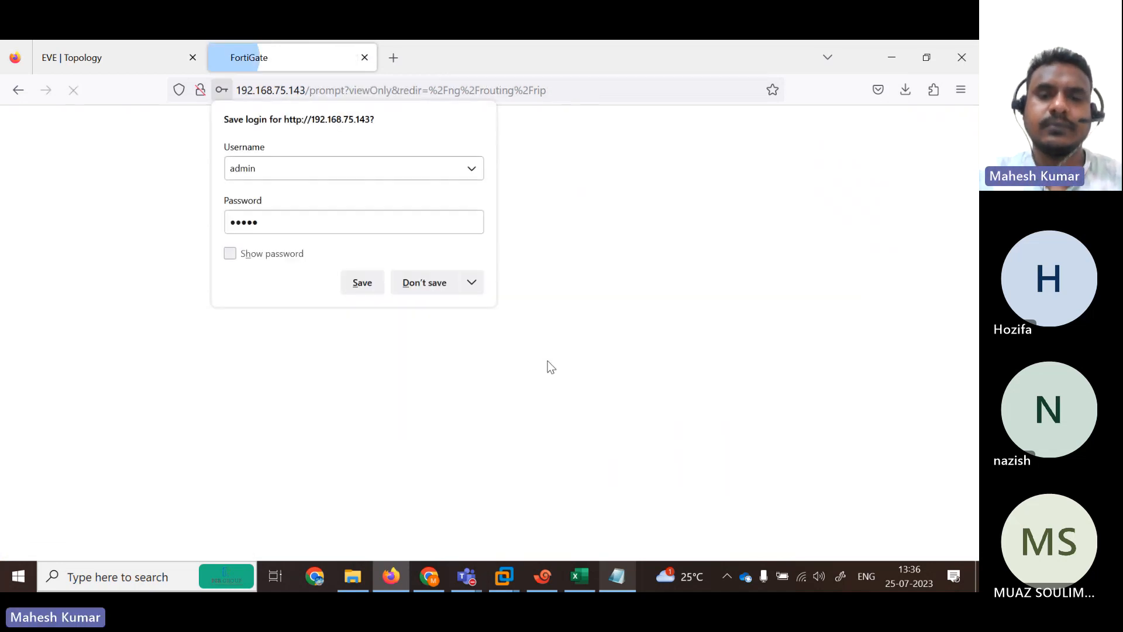
{"action": "left_click", "coordinate": [425, 281]}
{"action": "left_click", "coordinate": [537, 416]}
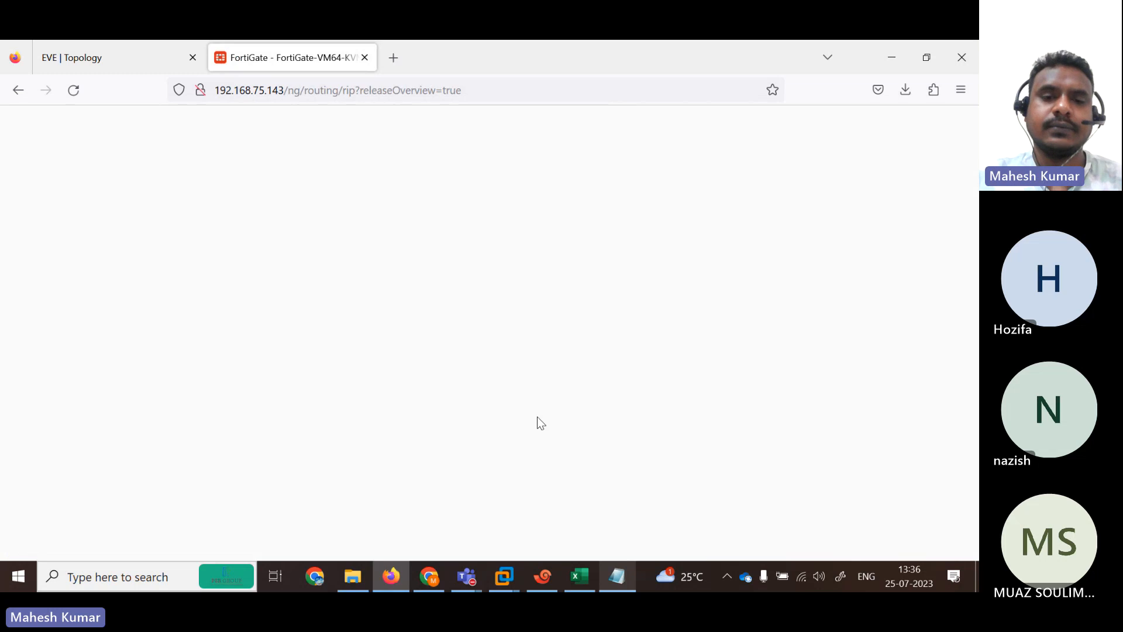
{"action": "left_click", "coordinate": [533, 534]}
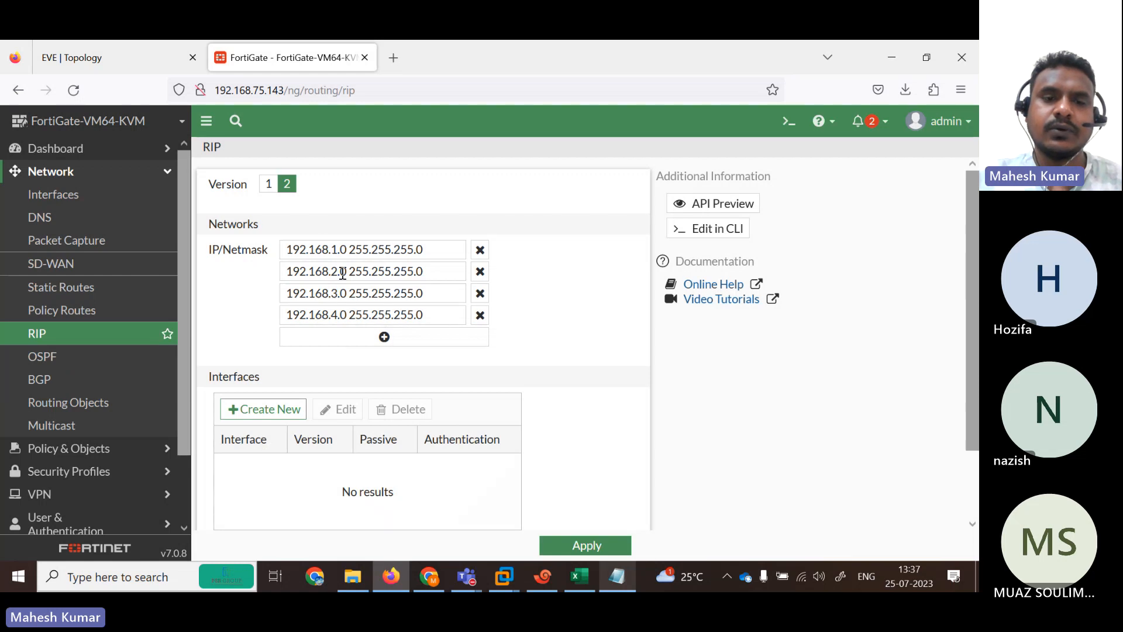
Check in Network > Interfaces that port5 holds 192.168.4.1/255.255.255.0.
{"action": "left_click", "coordinate": [55, 195]}
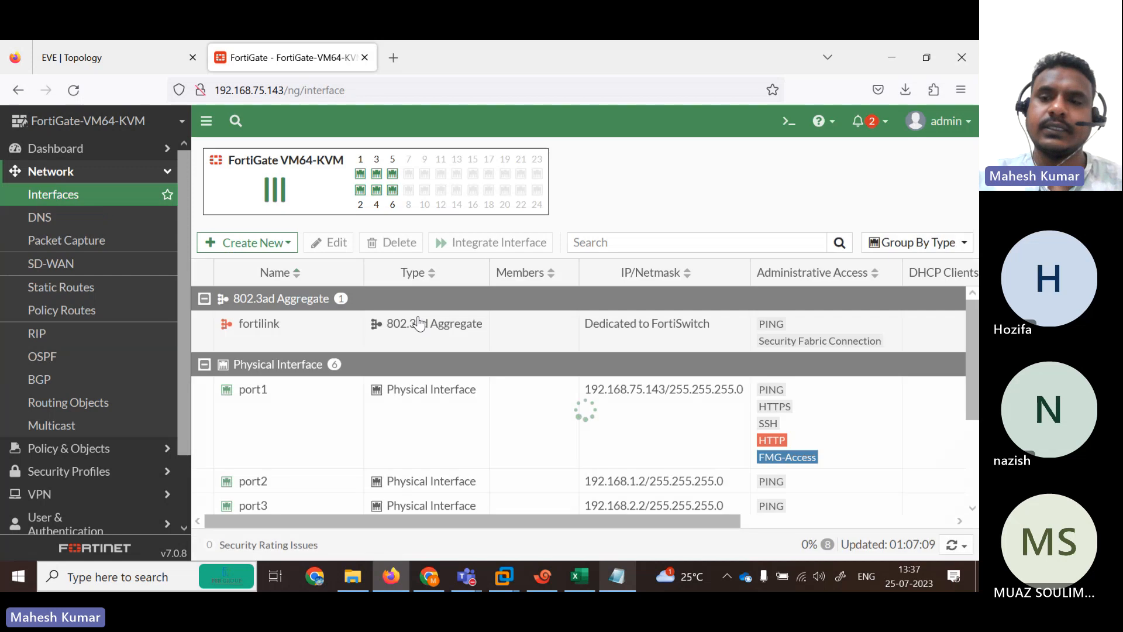
{"action": "scroll", "coordinate": [316, 434], "scroll_direction": "down", "scroll_amount": 3}
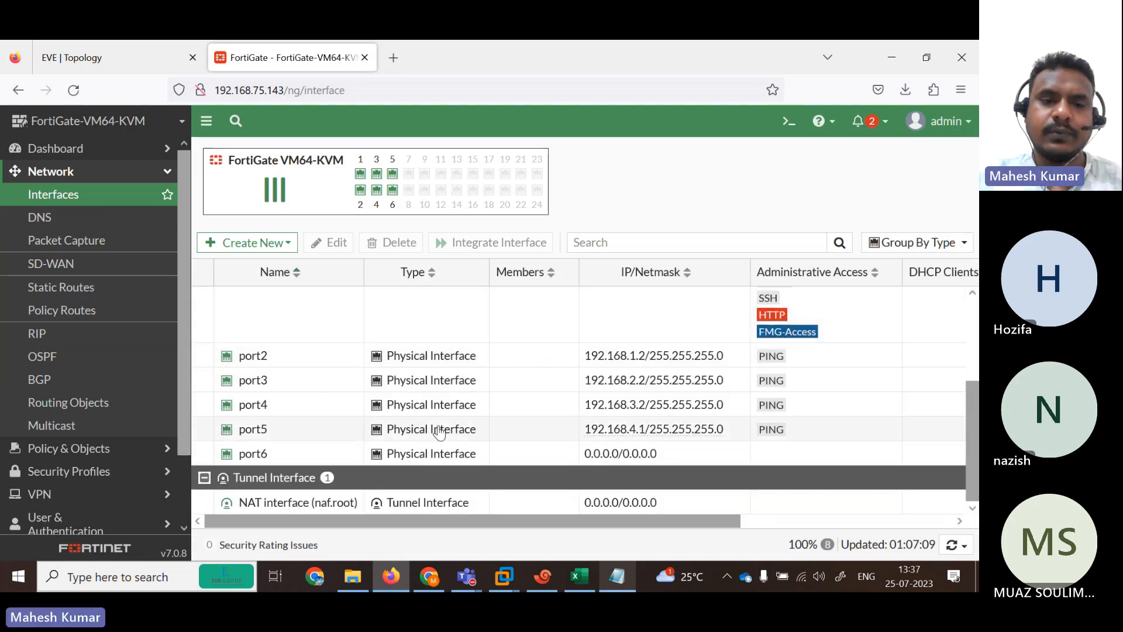
{"action": "left_click", "coordinate": [316, 434]}
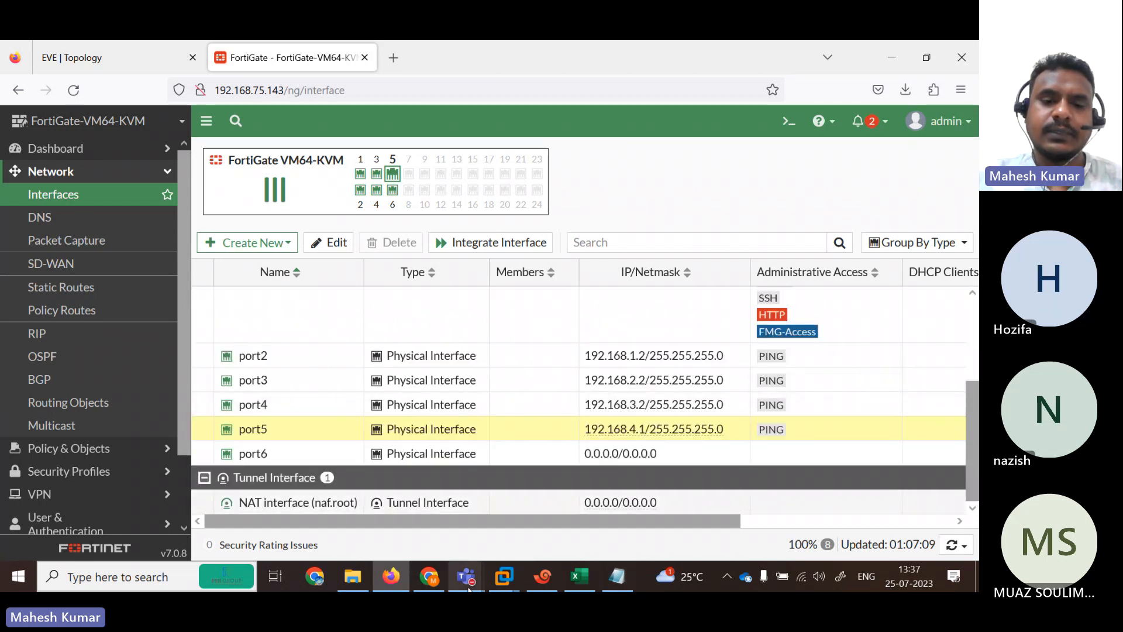
{"action": "left_click", "coordinate": [544, 576]}
In the R4 session, display R4's RIP-learned routes with show ip route rip.
{"action": "left_click", "coordinate": [217, 147]}
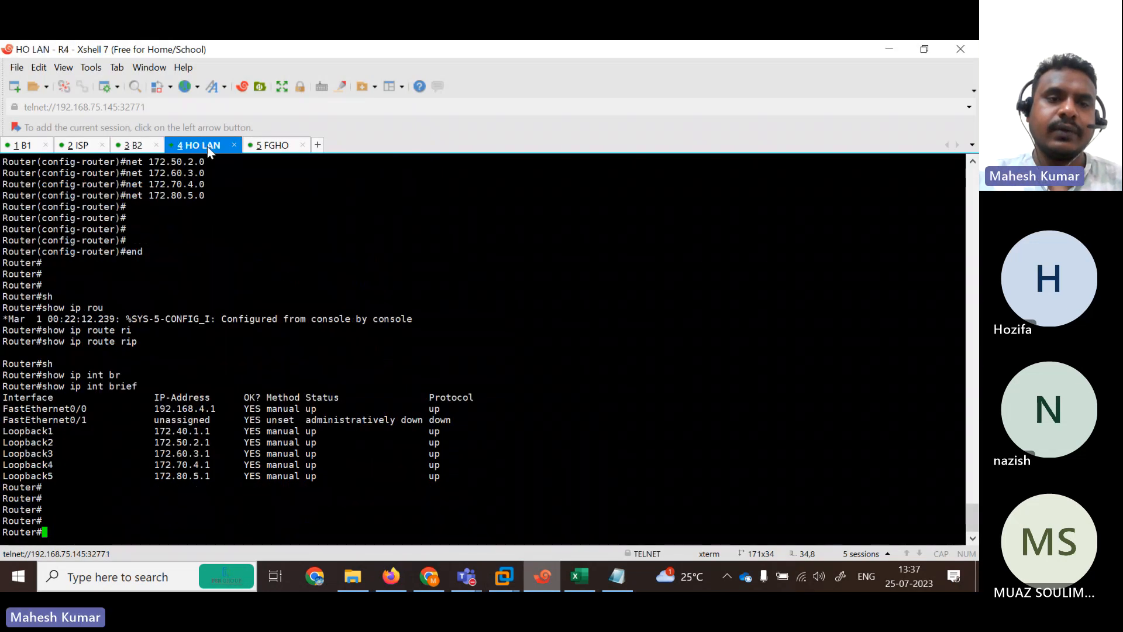
{"action": "key", "text": "Return"}
{"action": "key", "text": "Return"}
{"action": "key", "text": "Return"}
{"action": "key", "text": "Return"}
{"action": "key", "text": "Return"}
{"action": "key", "text": "Return"}
{"action": "key", "text": "Return"}
{"action": "key", "text": "Return"}
{"action": "key", "text": "Return"}
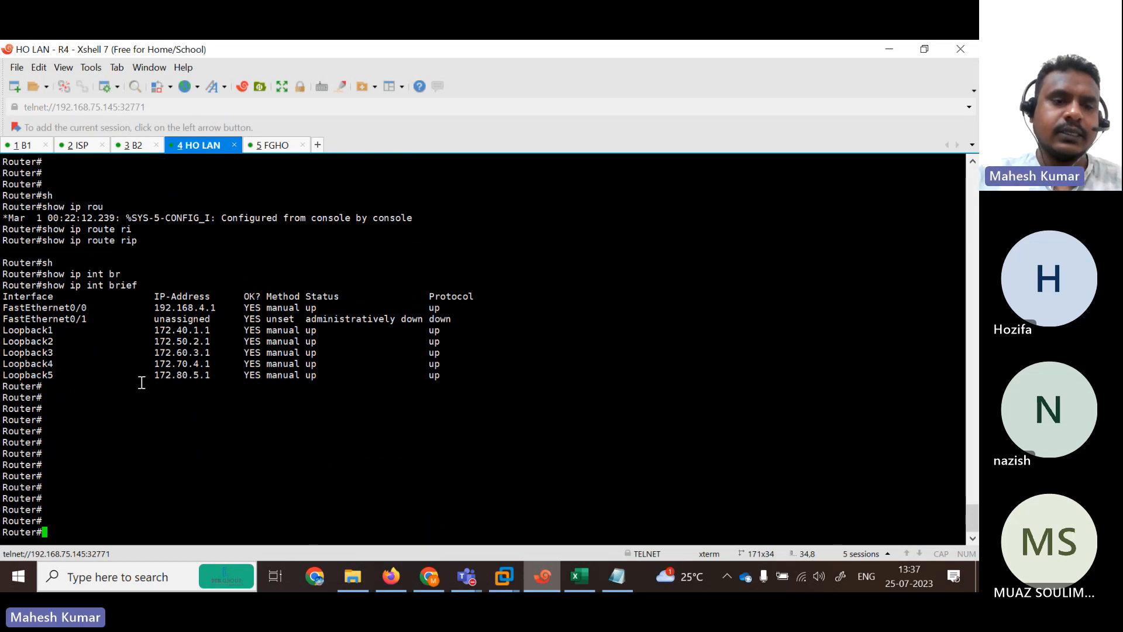
{"action": "type", "text": "sh"}
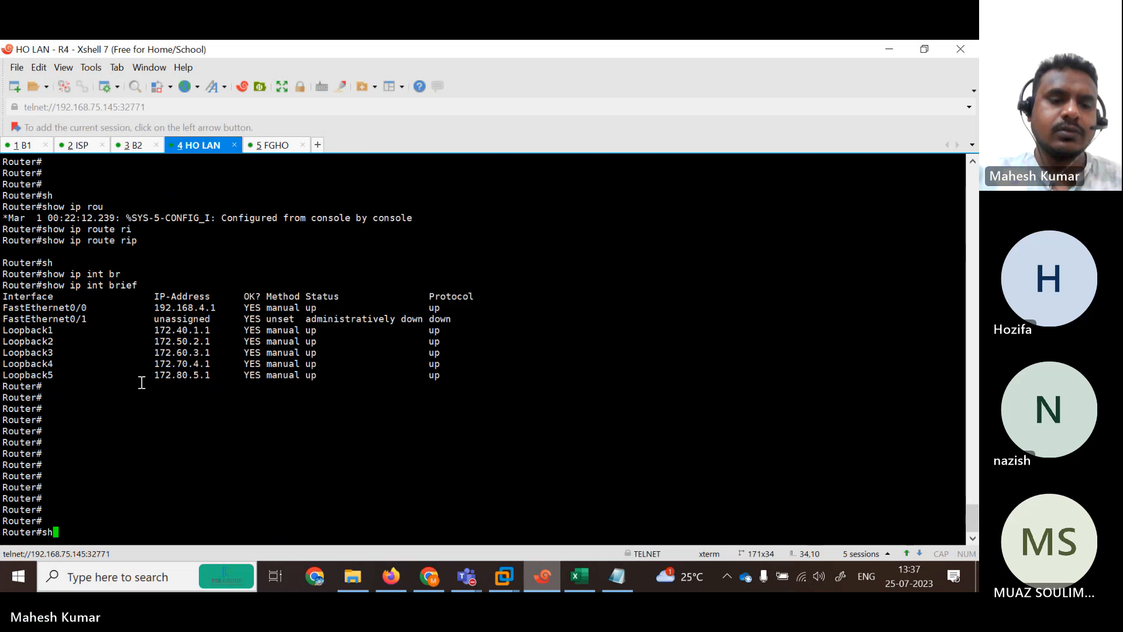
{"action": "key", "text": "Tab"}
{"action": "type", "text": "ip rou"}
{"action": "key", "text": "Tab"}
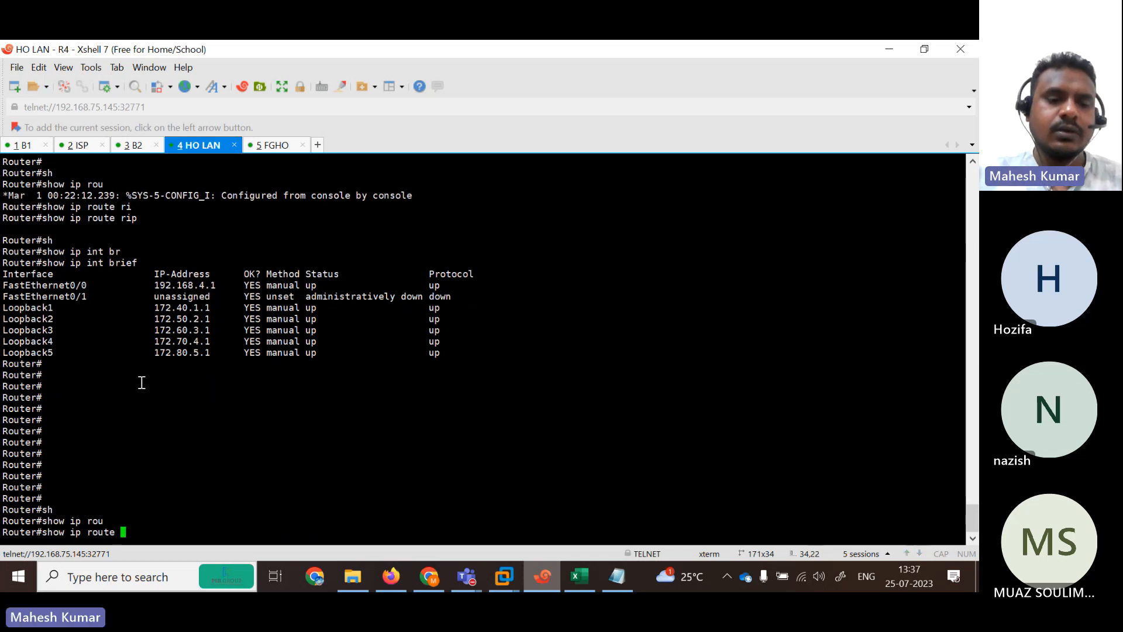
{"action": "type", "text": "ri"}
{"action": "key", "text": "Tab"}
{"action": "key", "text": "Return"}
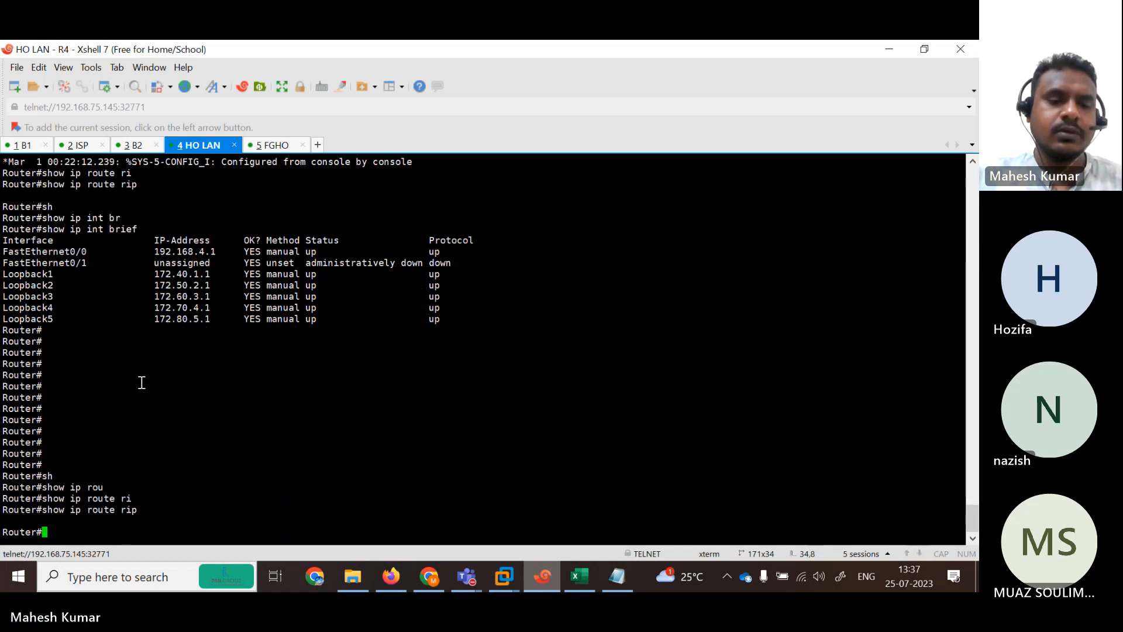
{"action": "type", "text": "sh"}
{"action": "key", "text": "Tab"}
{"action": "type", "text": "ip rou"}
{"action": "key", "text": "Tab"}
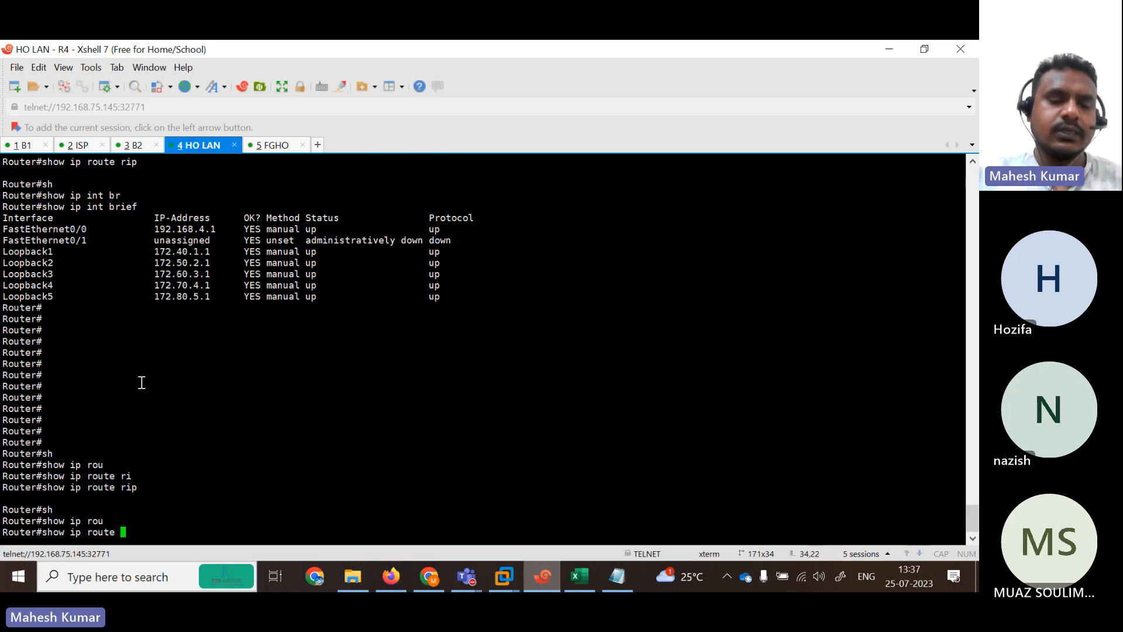
{"action": "key", "text": "BackSpace"}
{"action": "key", "text": "BackSpace"}
{"action": "key", "text": "BackSpace"}
{"action": "key", "text": "BackSpace"}
{"action": "key", "text": "BackSpace"}
{"action": "key", "text": "BackSpace"}
{"action": "key", "text": "BackSpace"}
{"action": "key", "text": "BackSpace"}
{"action": "key", "text": "BackSpace"}
{"action": "key", "text": "BackSpace"}
{"action": "key", "text": "BackSpace"}
{"action": "key", "text": "BackSpace"}
Enter configuration mode on R4 and start router rip with version 2.
{"action": "type", "text": "con"}
{"action": "key", "text": "Tab"}
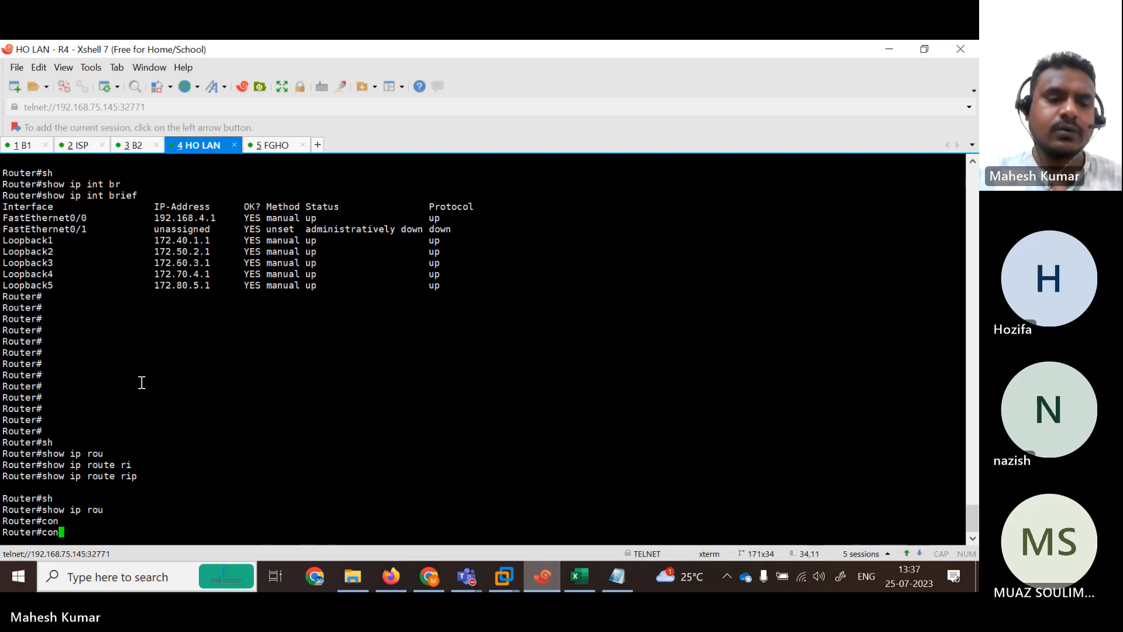
{"action": "type", "text": "f"}
{"action": "key", "text": "Tab"}
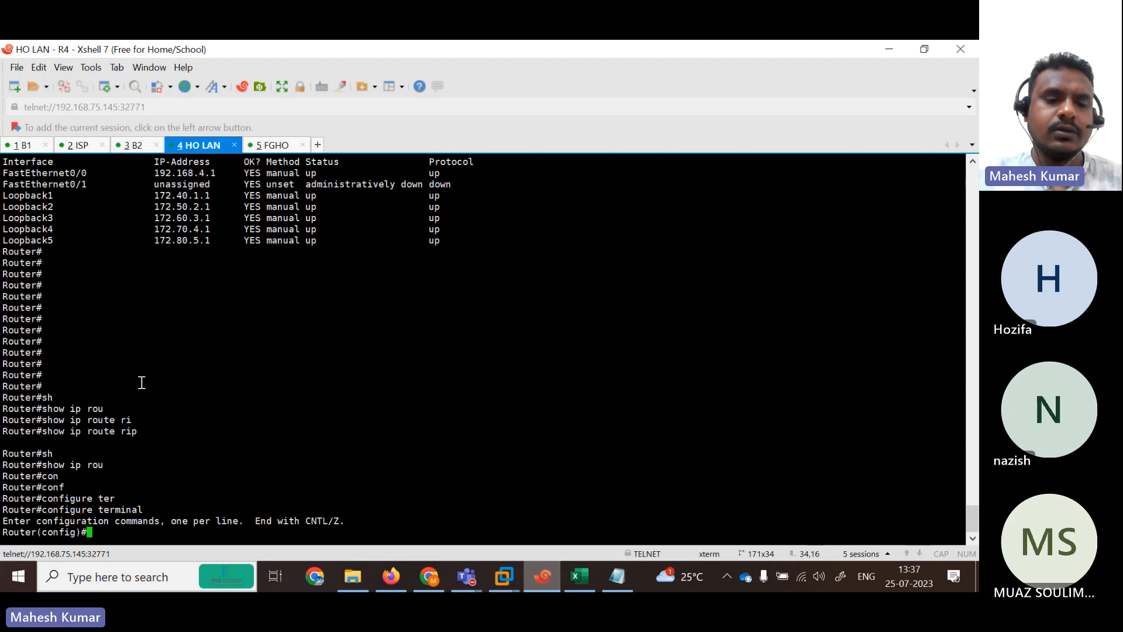
{"action": "type", "text": "ro"}
{"action": "key", "text": "Tab"}
{"action": "key", "text": "Tab"}
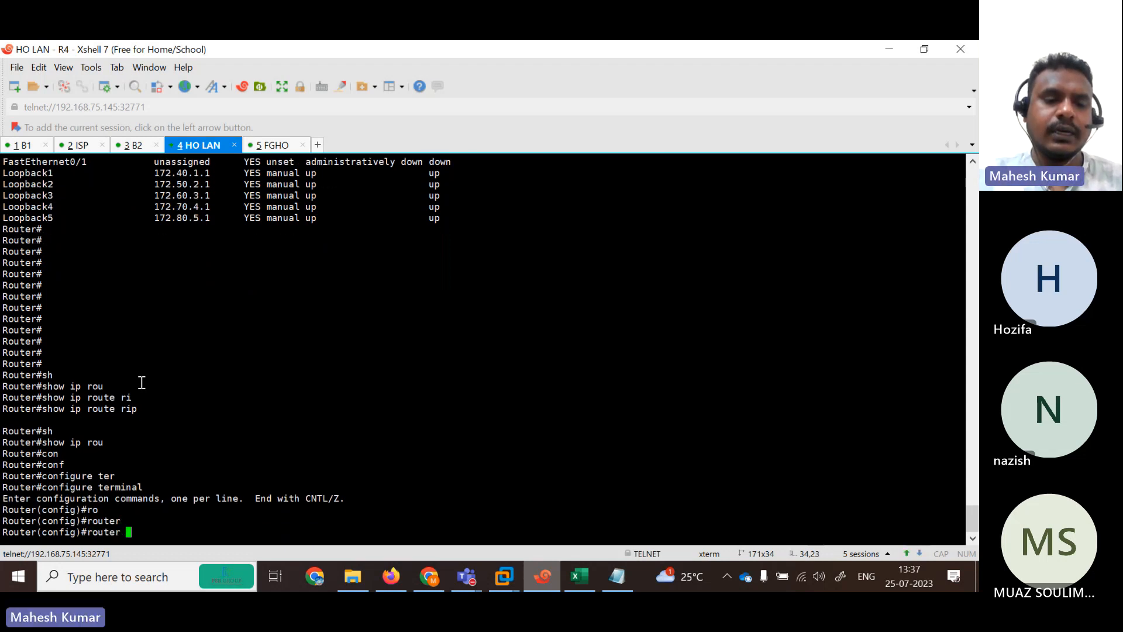
{"action": "type", "text": "ri"}
{"action": "key", "text": "Tab"}
{"action": "key", "text": "Return"}
{"action": "type", "text": "ve"}
{"action": "key", "text": "Tab"}
{"action": "type", "text": "2"}
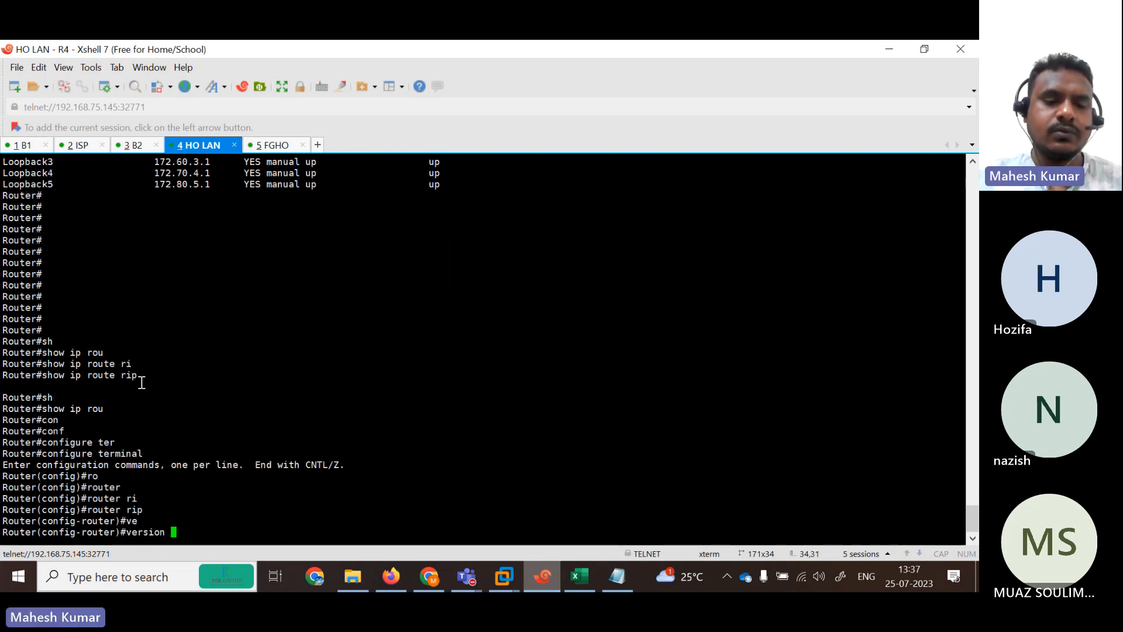
{"action": "key", "text": "Return"}
Disable auto-summary and advertise network 192.168.4.0 in R4's RIP process.
{"action": "type", "text": "no "}
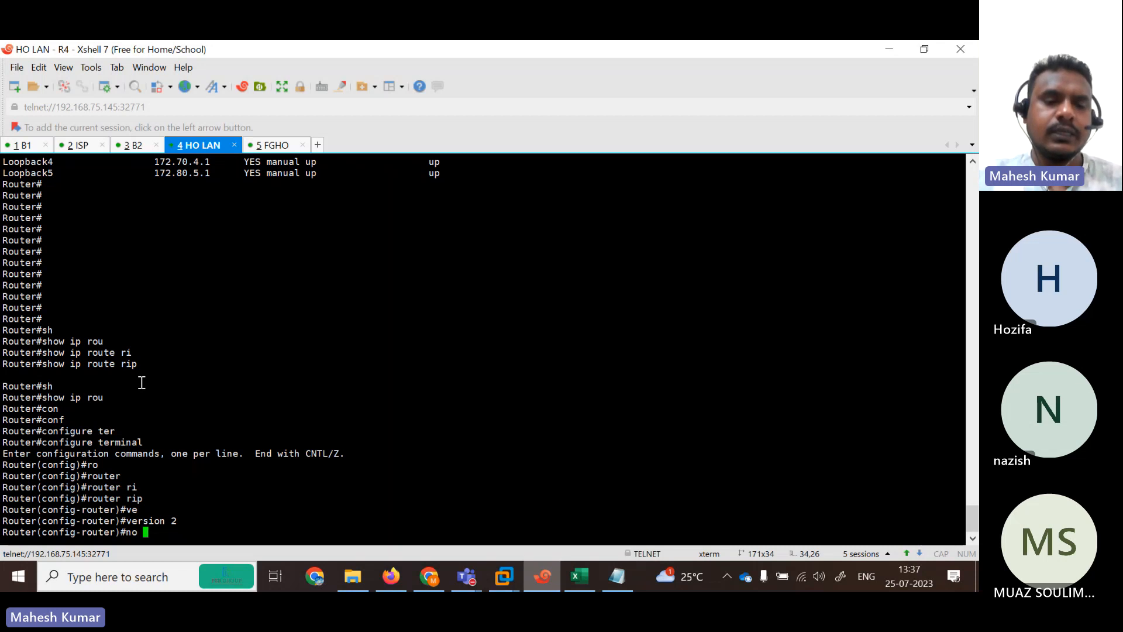
{"action": "type", "text": "au"}
{"action": "key", "text": "Tab"}
{"action": "key", "text": "Return"}
{"action": "key", "text": "Return"}
{"action": "key", "text": "Return"}
{"action": "key", "text": "Return"}
{"action": "type", "text": "ne"}
{"action": "key", "text": "Tab"}
{"action": "type", "text": "t"}
{"action": "key", "text": "Tab"}
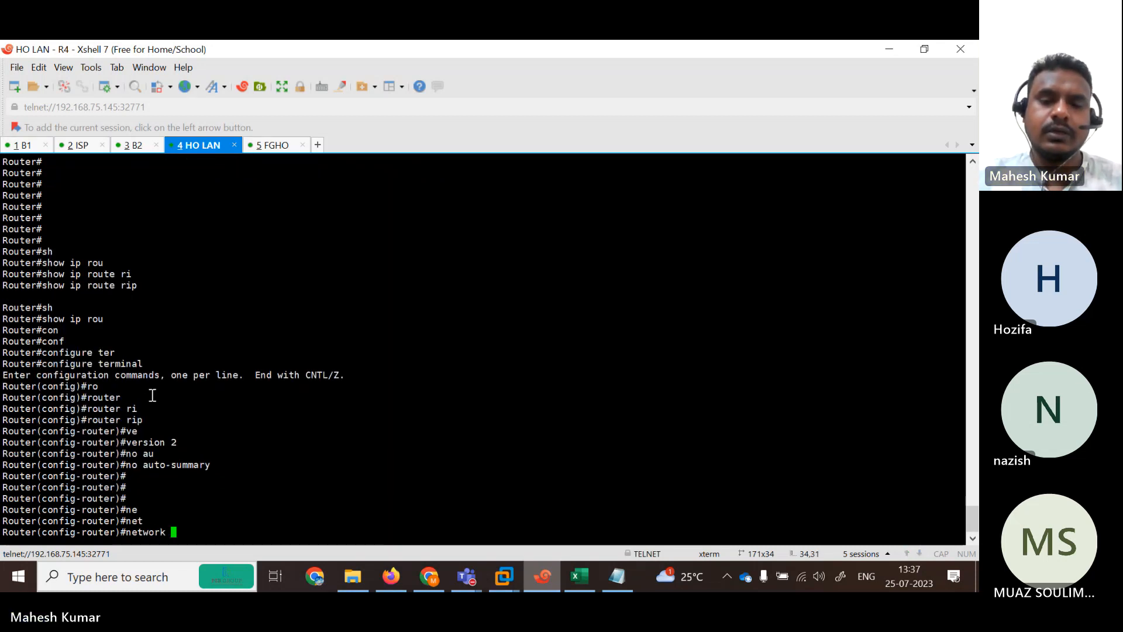
{"action": "type", "text": "192.168.4."}
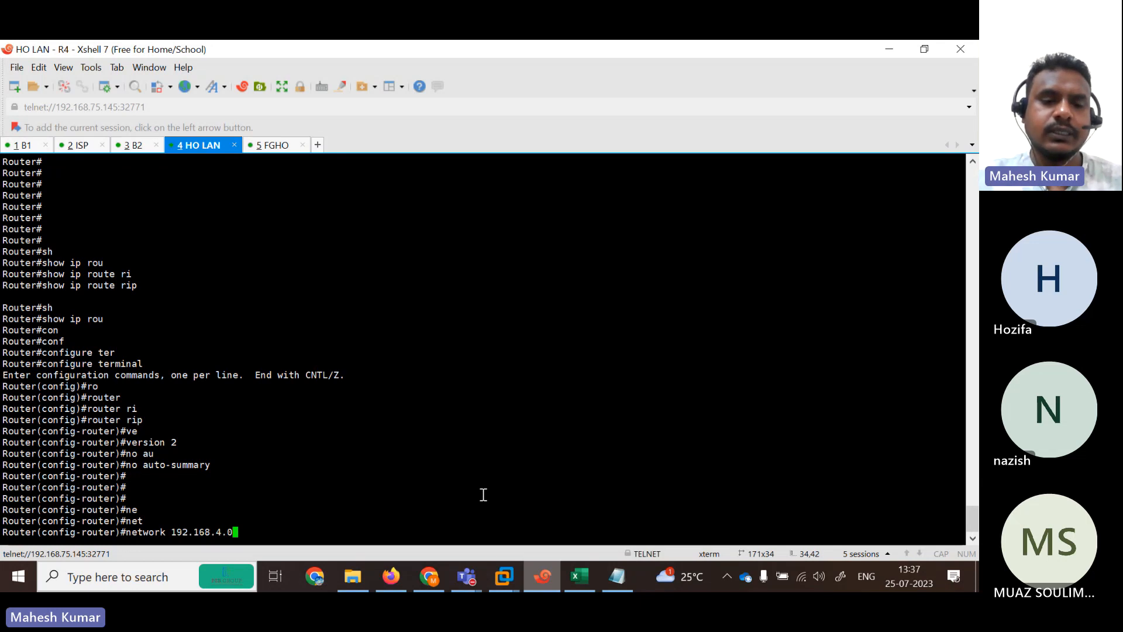
{"action": "type", "text": "0"}
{"action": "key", "text": "Return"}
{"action": "key", "text": "Return"}
{"action": "key", "text": "Return"}
{"action": "key", "text": "Return"}
{"action": "key", "text": "Return"}
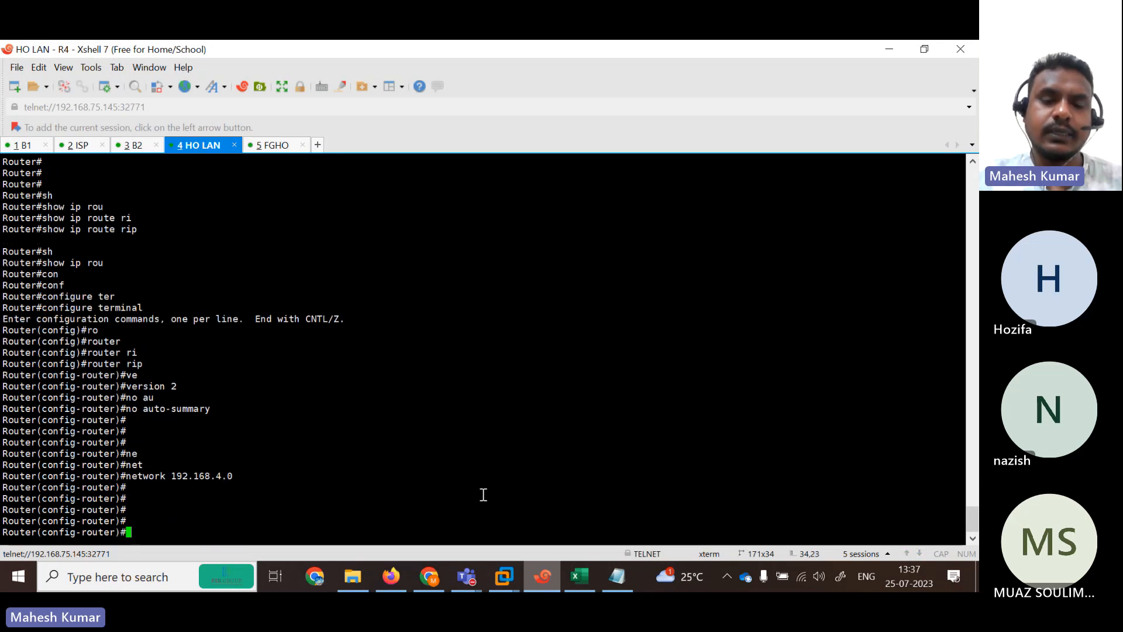
{"action": "left_click", "coordinate": [617, 577]}
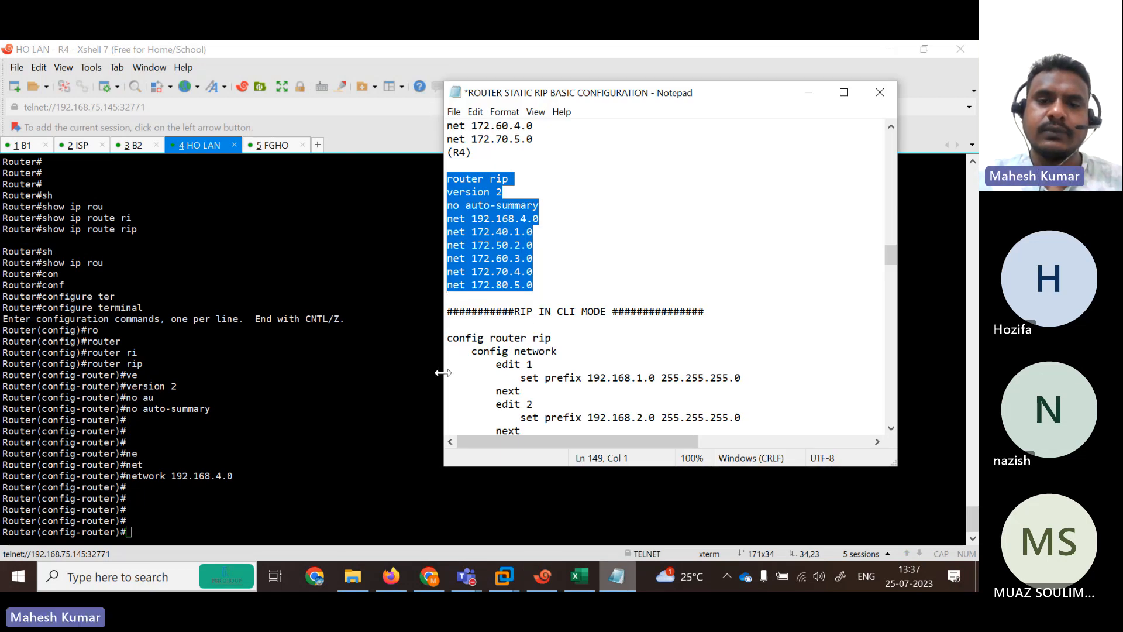
Undo stray typing in the notes and copy the net 172.40.1.0–172.80.5.0 lines.
{"action": "type", "text": "ne"}
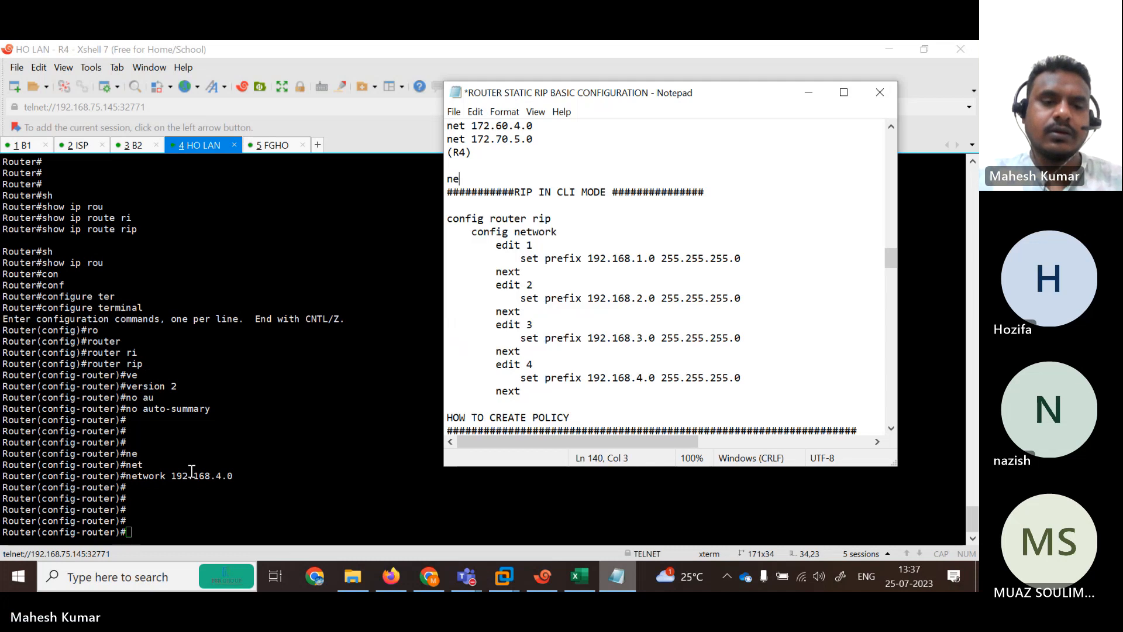
{"action": "key", "text": "ctrl+z"}
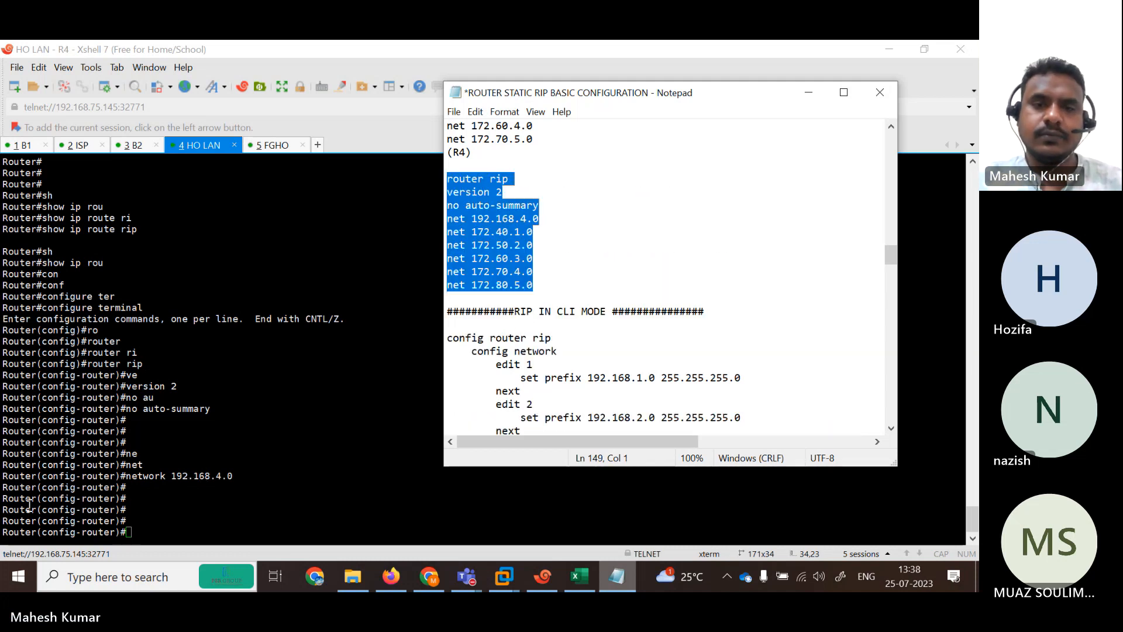
{"action": "left_click", "coordinate": [544, 272]}
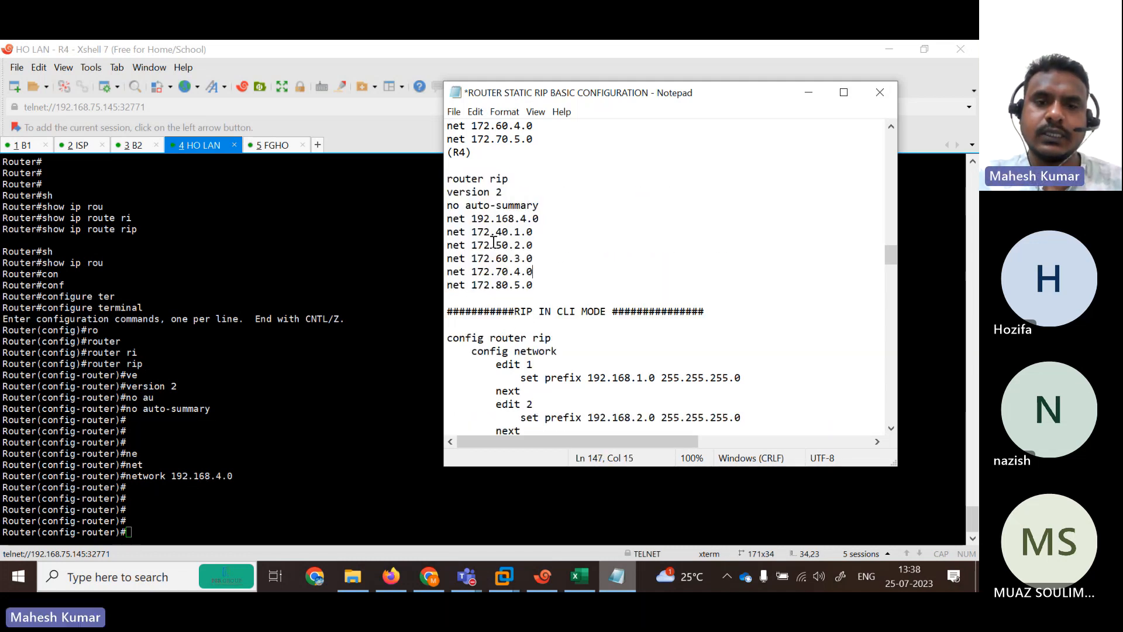
{"action": "double_click", "coordinate": [452, 218]}
{"action": "left_click_drag", "start_coordinate": [447, 231], "coordinate": [549, 285]}
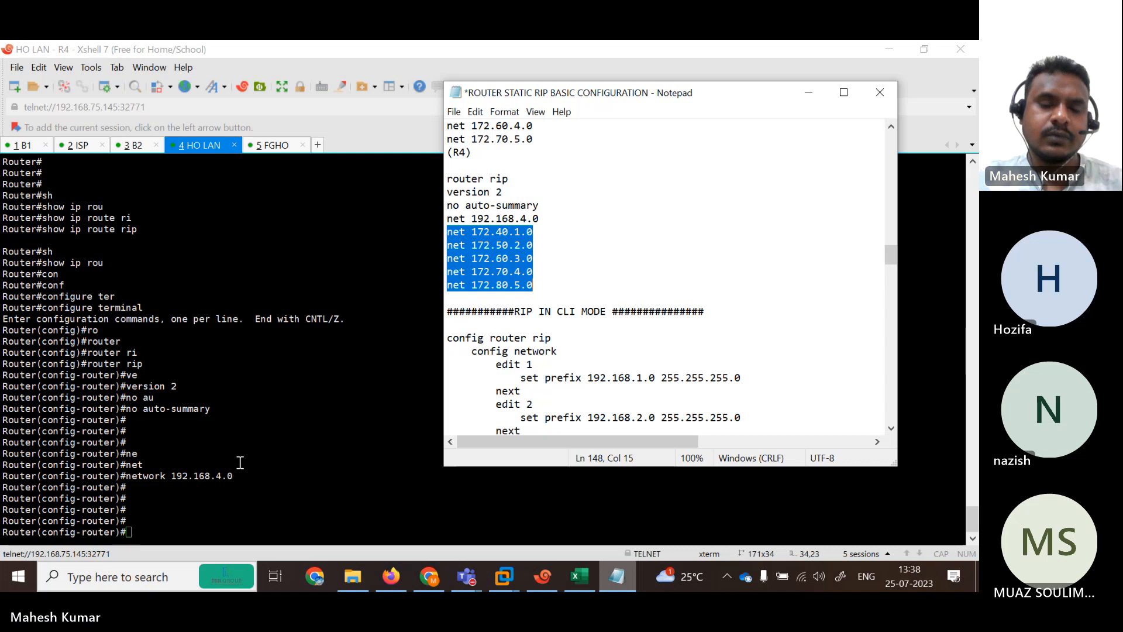
Paste the five network statements into R4's RIP configuration and exit with end.
{"action": "left_click", "coordinate": [227, 499]}
{"action": "right_click", "coordinate": [226, 499]}
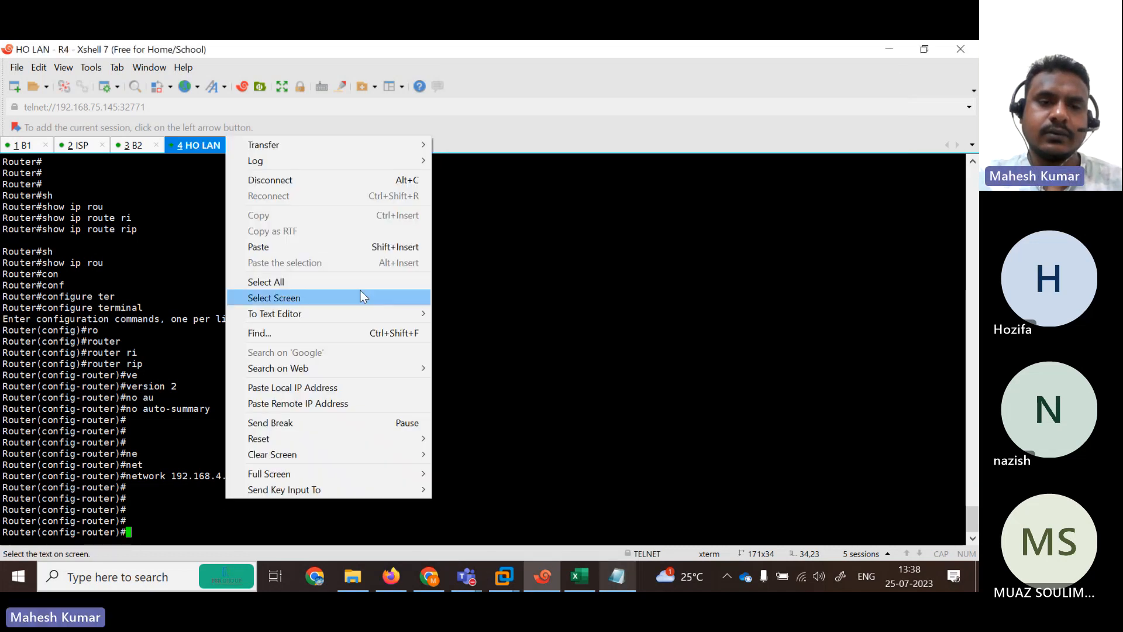
{"action": "left_click", "coordinate": [279, 244]}
{"action": "left_click", "coordinate": [418, 252]}
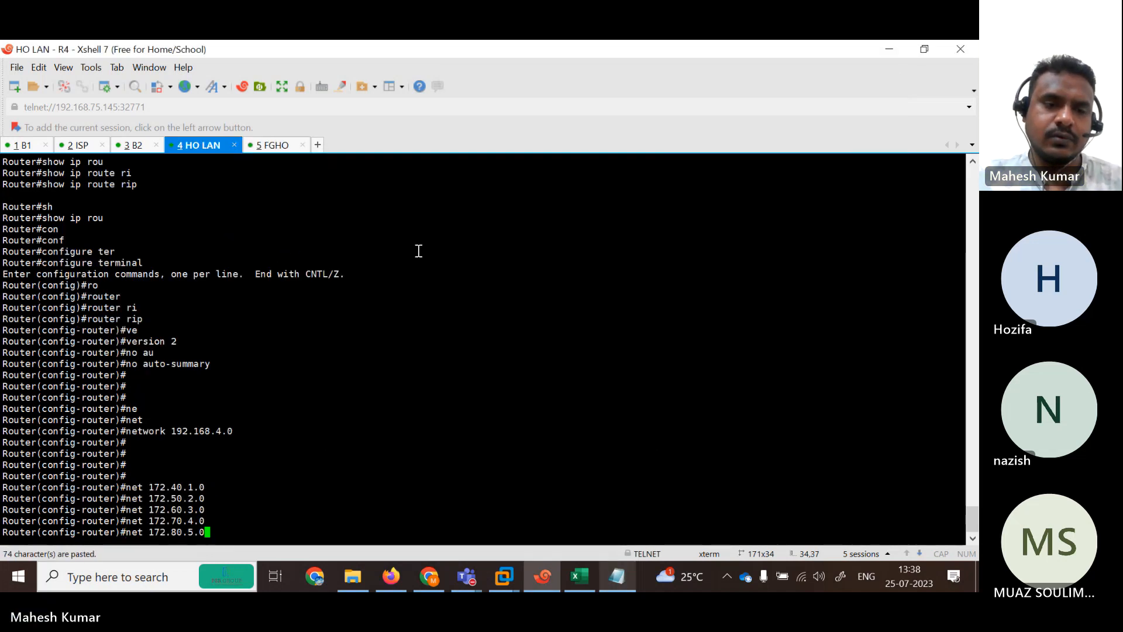
{"action": "key", "text": "Return"}
{"action": "key", "text": "Return"}
{"action": "key", "text": "Return"}
{"action": "key", "text": "Return"}
{"action": "key", "text": "Return"}
{"action": "key", "text": "Return"}
{"action": "key", "text": "Return"}
{"action": "key", "text": "Return"}
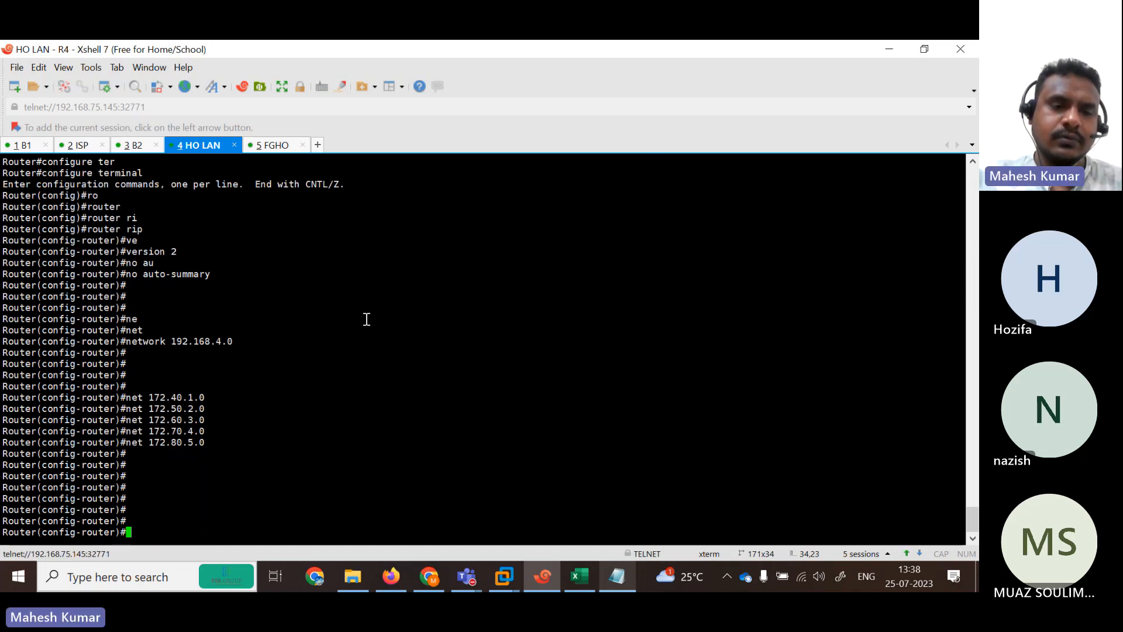
{"action": "type", "text": "end"}
{"action": "key", "text": "Return"}
{"action": "key", "text": "Return"}
Run show ip route rip and show ip route on R4.
{"action": "type", "text": "sh"}
{"action": "key", "text": "Tab"}
{"action": "type", "text": "ip rou"}
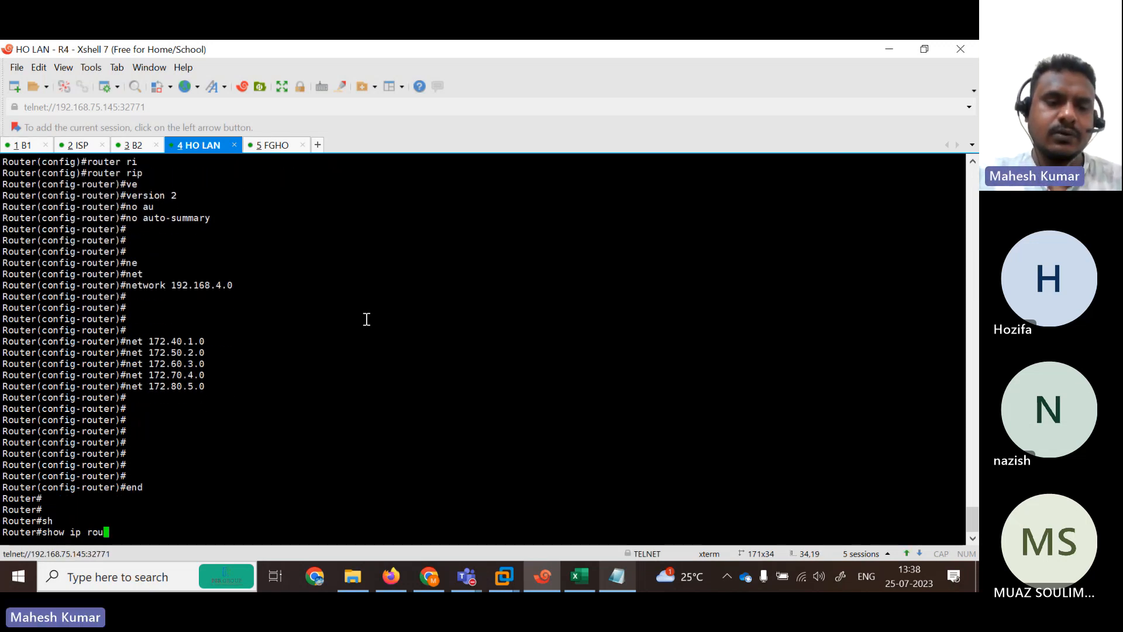
{"action": "key", "text": "Tab"}
{"action": "type", "text": "rip"}
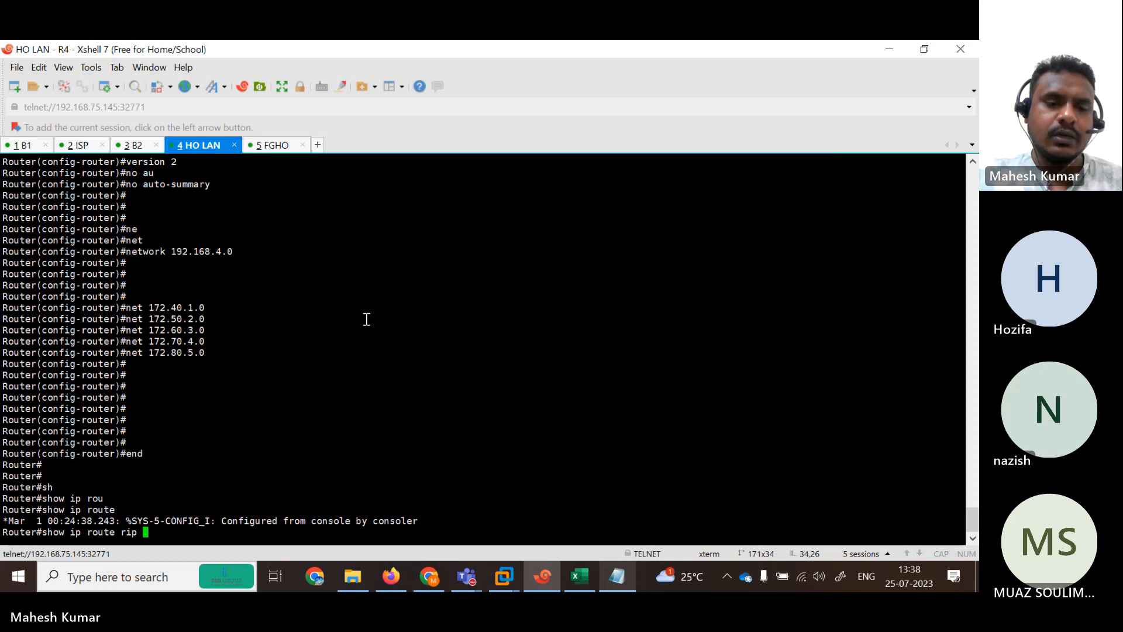
{"action": "key", "text": "Return"}
{"action": "type", "text": "sh"}
{"action": "key", "text": "Tab"}
{"action": "type", "text": "ip rou"}
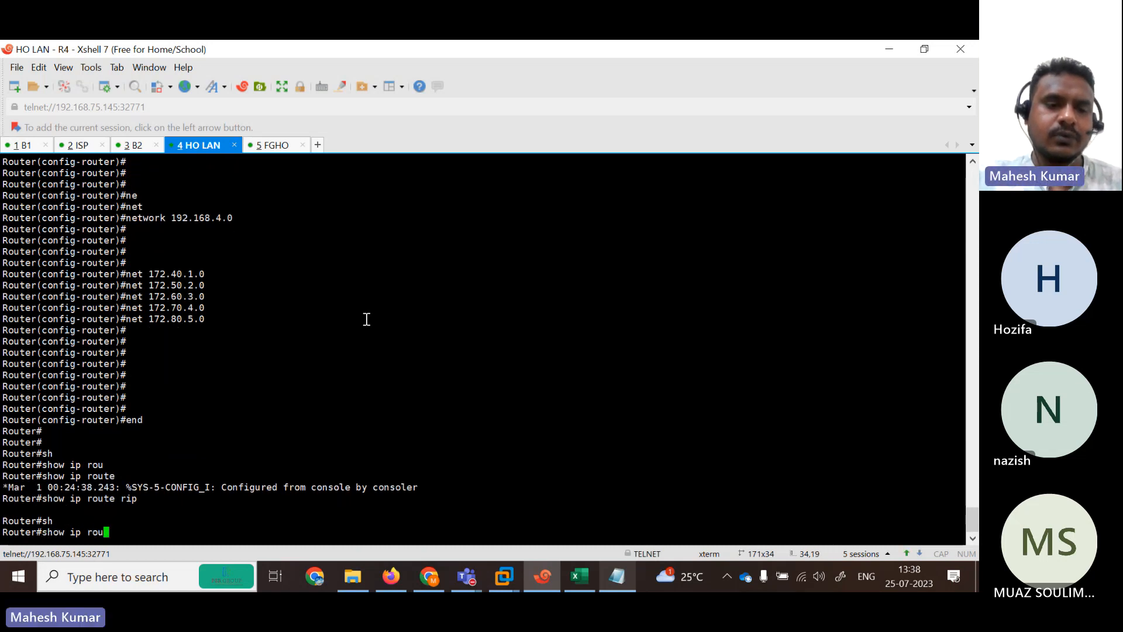
{"action": "key", "text": "Tab"}
{"action": "key", "text": "Return"}
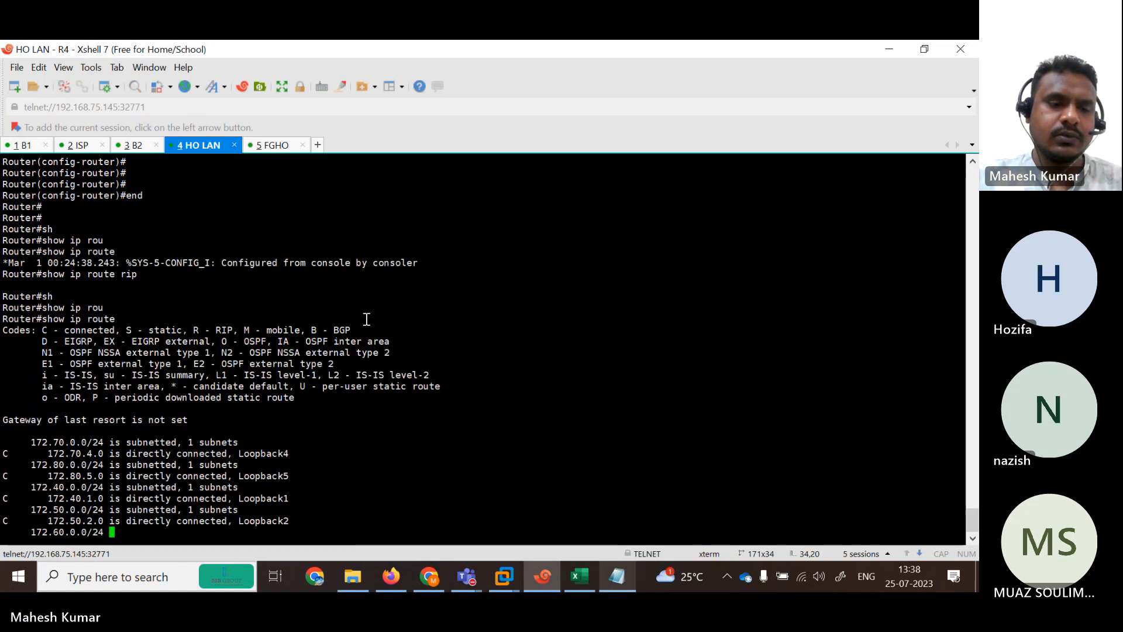
{"action": "key", "text": "BackSpace"}
{"action": "key", "text": "BackSpace"}
{"action": "key", "text": "BackSpace"}
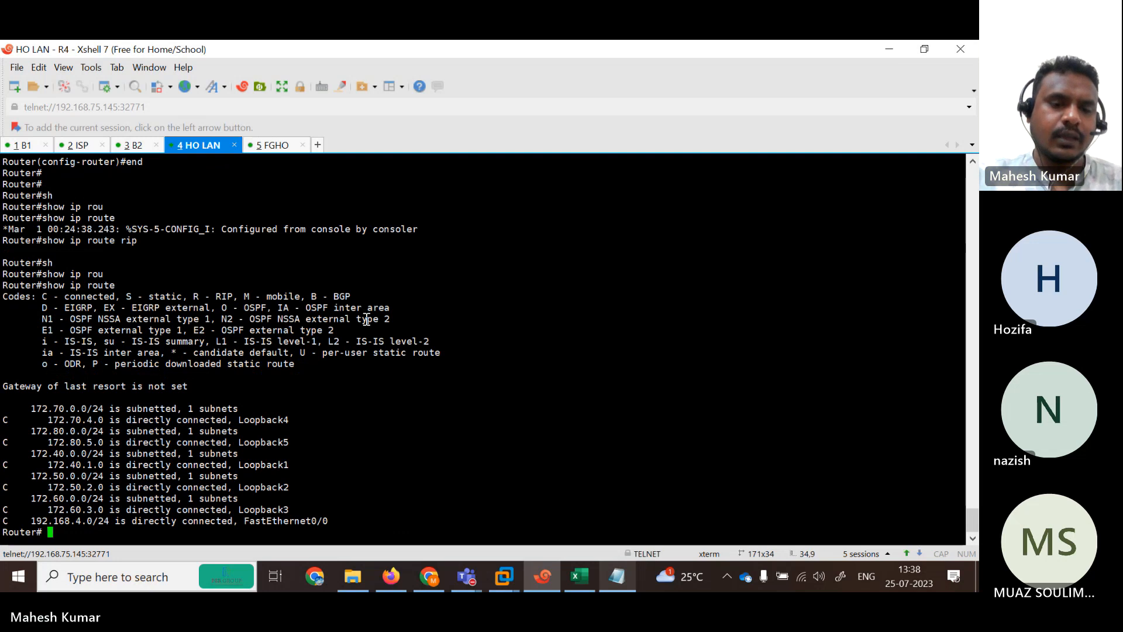
{"action": "key", "text": "BackSpace"}
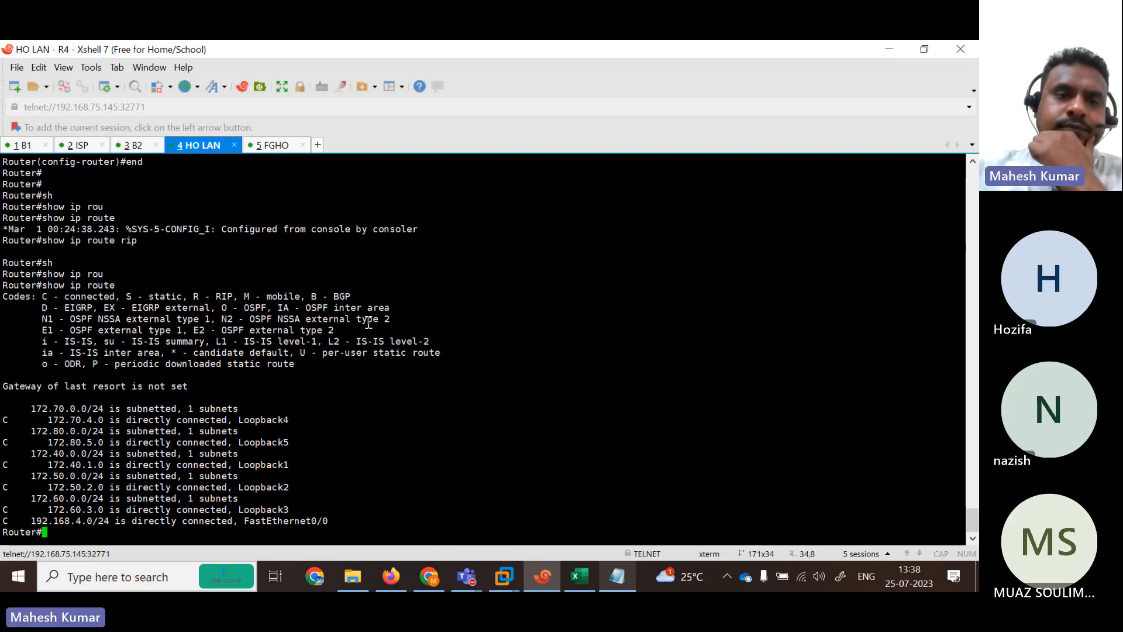
Switch to the R3 session and list its RIP-learned routes with show ip route rip.
{"action": "left_click", "coordinate": [140, 149]}
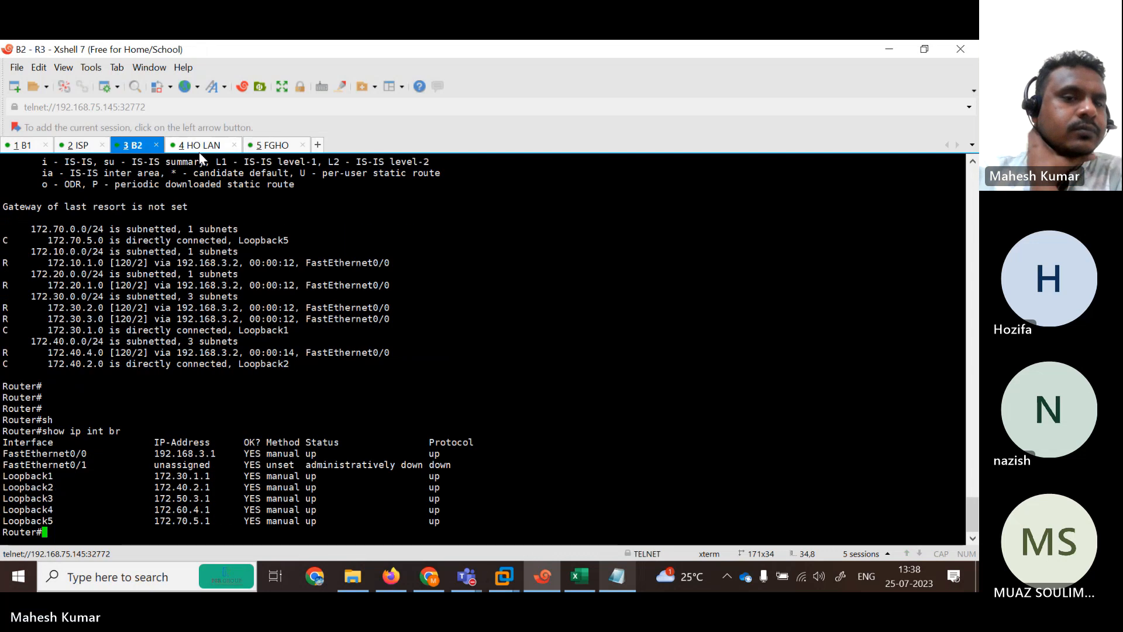
{"action": "left_click", "coordinate": [199, 151]}
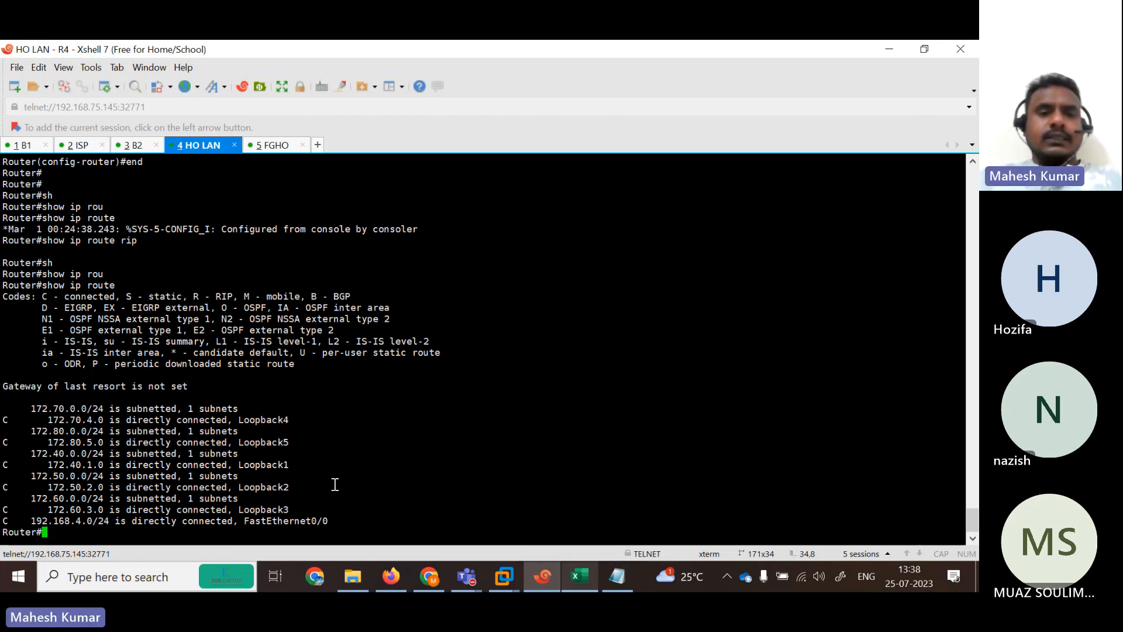
{"action": "left_click", "coordinate": [134, 145]}
{"action": "key", "text": "Return"}
{"action": "key", "text": "Return"}
{"action": "key", "text": "Return"}
{"action": "key", "text": "Return"}
{"action": "type", "text": "sh"}
{"action": "key", "text": "Tab"}
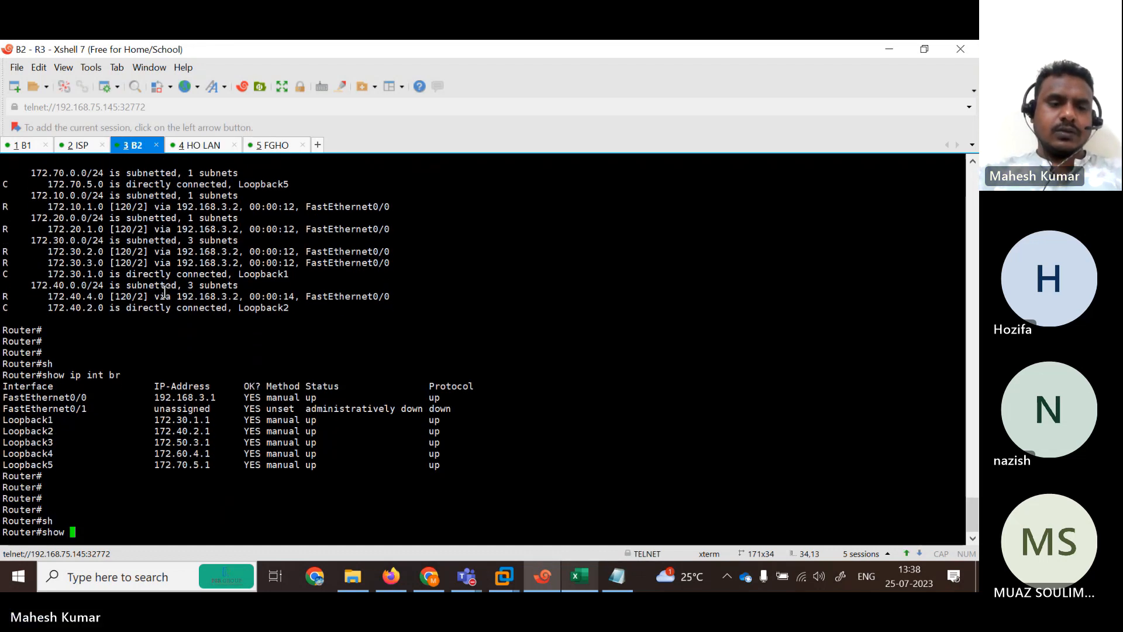
{"action": "type", "text": "ip route"}
{"action": "key", "text": "Tab"}
{"action": "type", "text": "ri"}
{"action": "key", "text": "Tab"}
{"action": "key", "text": "Return"}
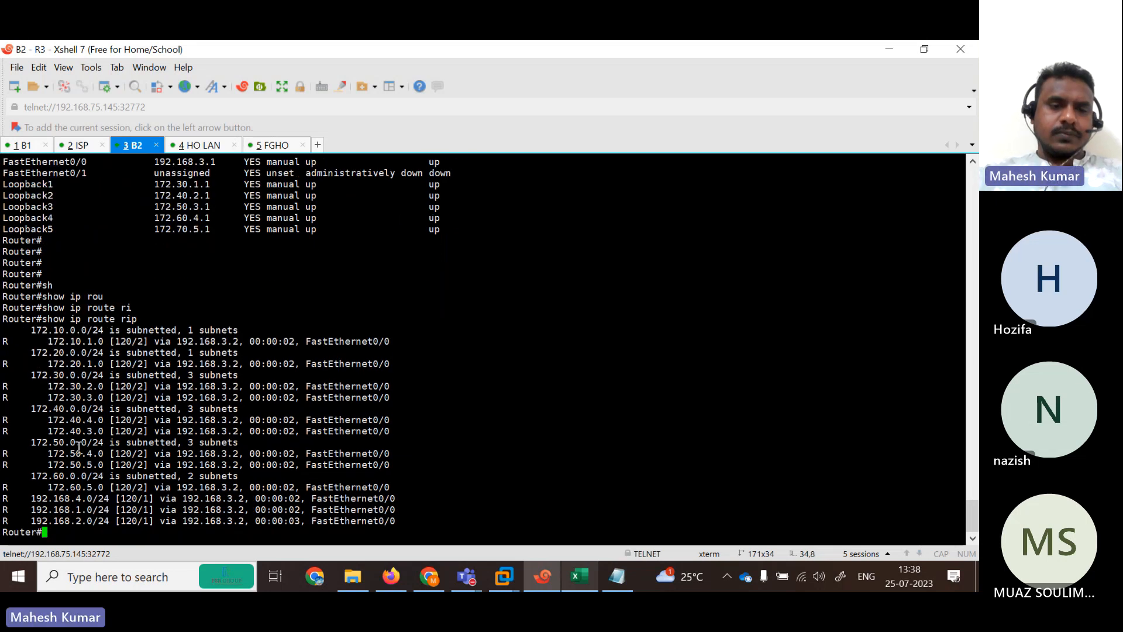
Show R3's full routing table and highlight routes 172.30.1.0, 172.40.2.0, 172.50.4.0, 172.60.4.0, 192.168.3.0.
{"action": "type", "text": "sh"}
{"action": "key", "text": "Tab"}
{"action": "type", "text": "ip rou"}
{"action": "key", "text": "Tab"}
{"action": "key", "text": "Return"}
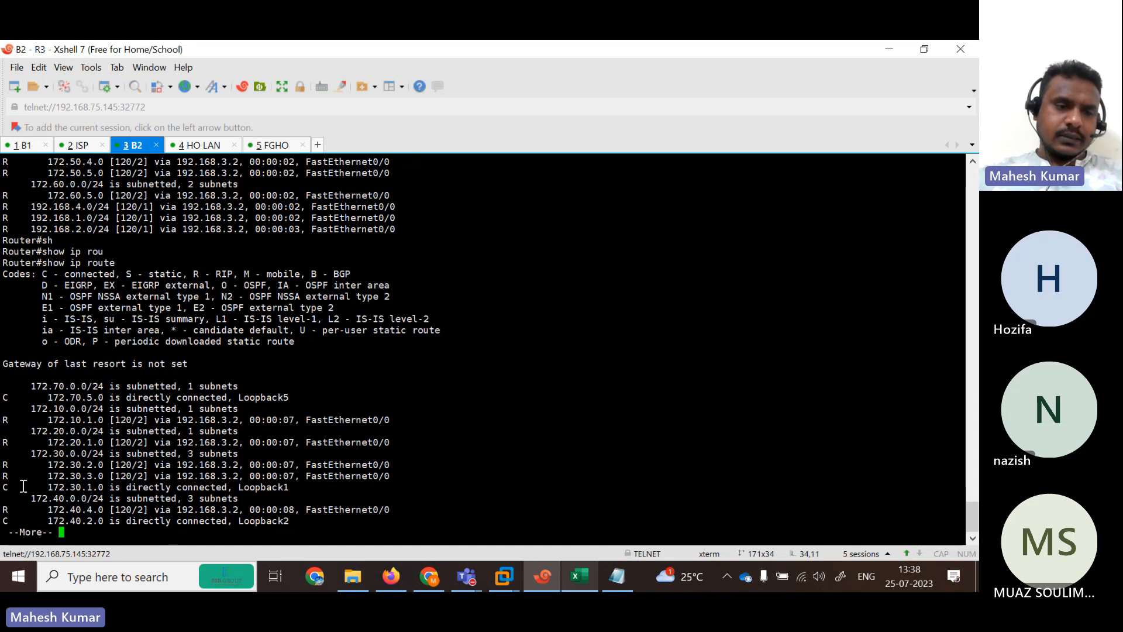
{"action": "left_click_drag", "start_coordinate": [33, 486], "coordinate": [115, 502]}
{"action": "key", "text": "space"}
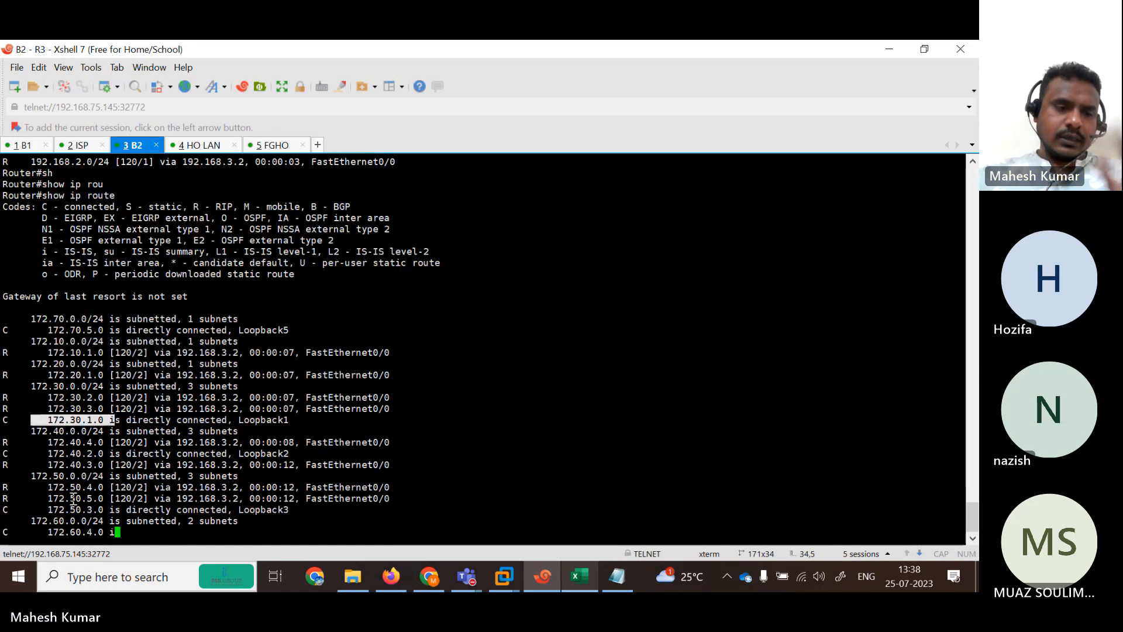
{"action": "left_click_drag", "start_coordinate": [42, 386], "coordinate": [100, 386]}
{"action": "left_click_drag", "start_coordinate": [26, 420], "coordinate": [98, 419]}
{"action": "left_click_drag", "start_coordinate": [38, 464], "coordinate": [120, 465]}
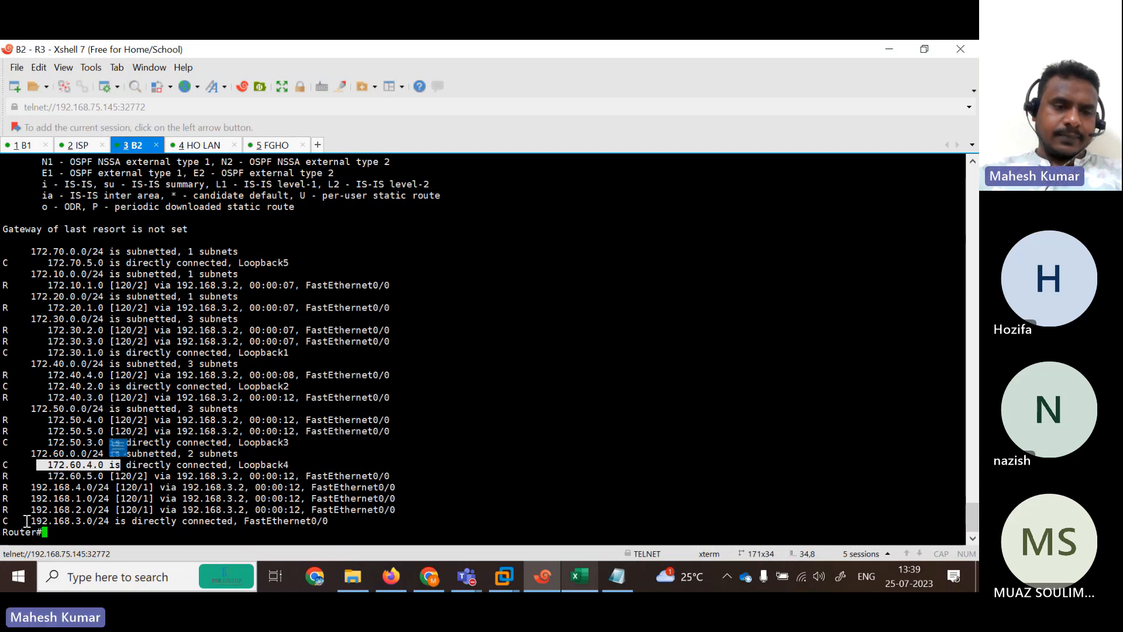
{"action": "left_click_drag", "start_coordinate": [26, 521], "coordinate": [58, 520]}
{"action": "left_click_drag", "start_coordinate": [42, 464], "coordinate": [149, 465]}
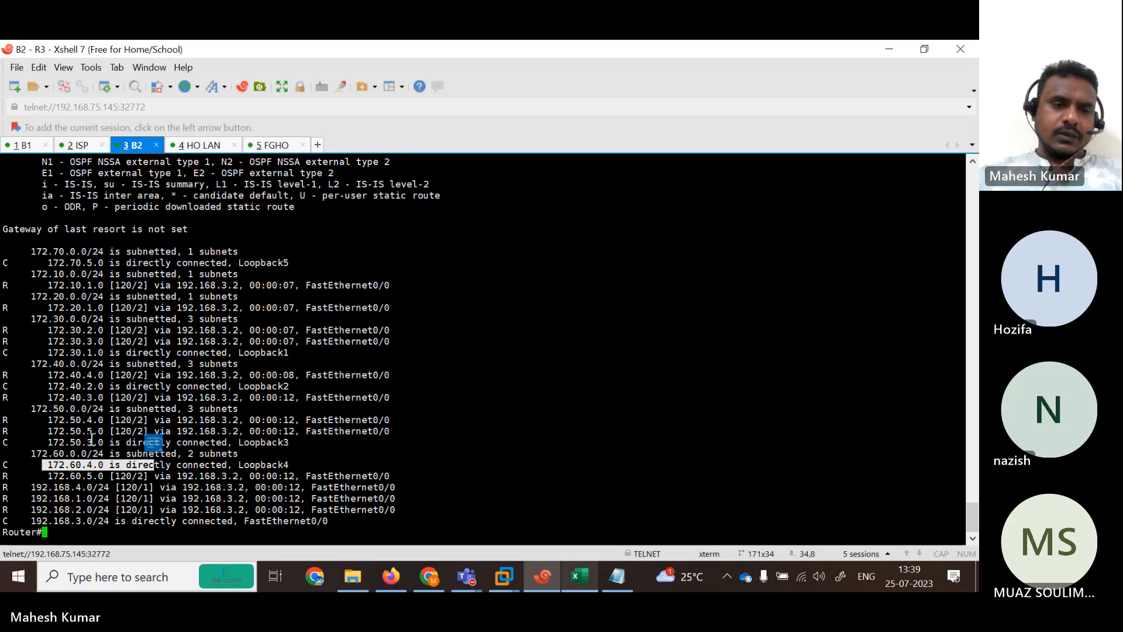
Restore Xshell and arrange Notepad on the left, the terminal on the right.
{"action": "left_click", "coordinate": [917, 49]}
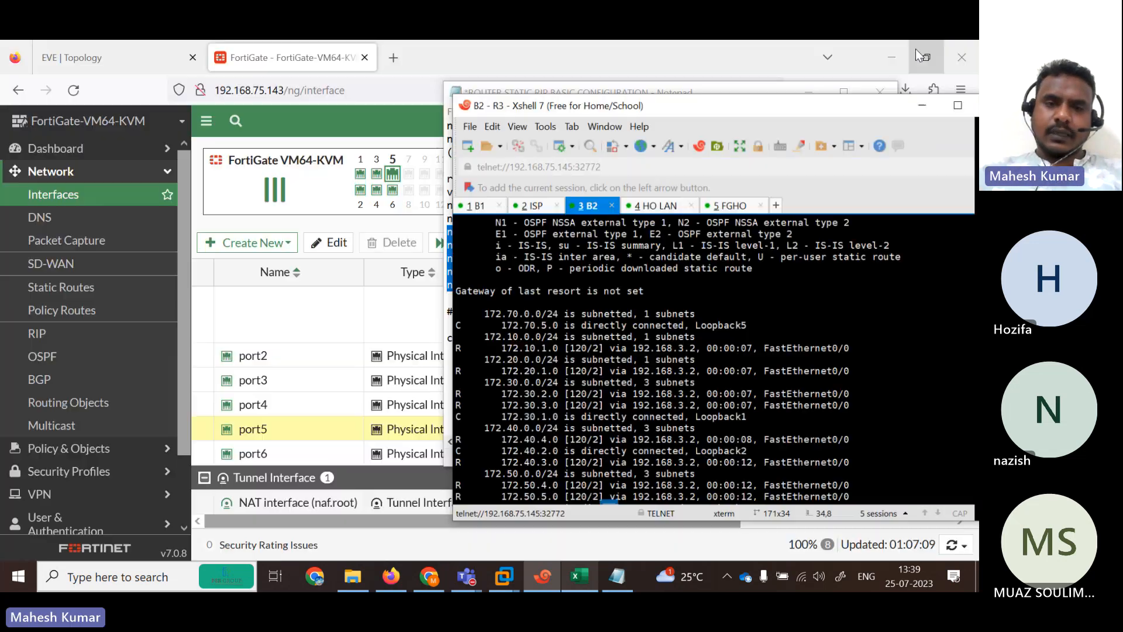
{"action": "left_click", "coordinate": [617, 94]}
{"action": "left_click_drag", "start_coordinate": [666, 93], "coordinate": [289, 135]}
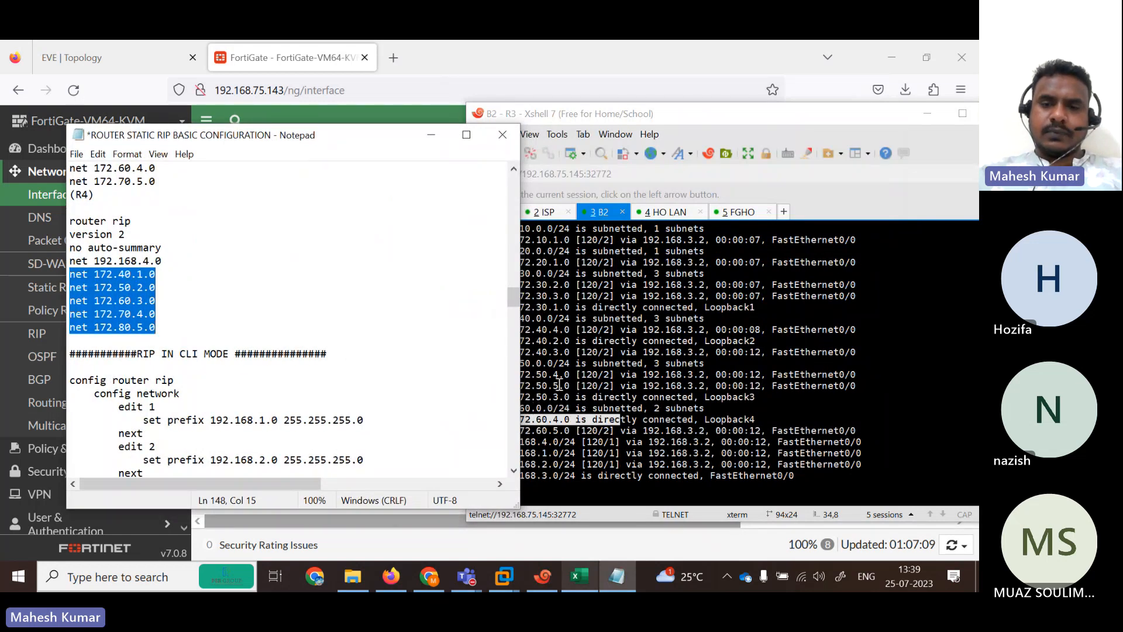
{"action": "left_click", "coordinate": [665, 120]}
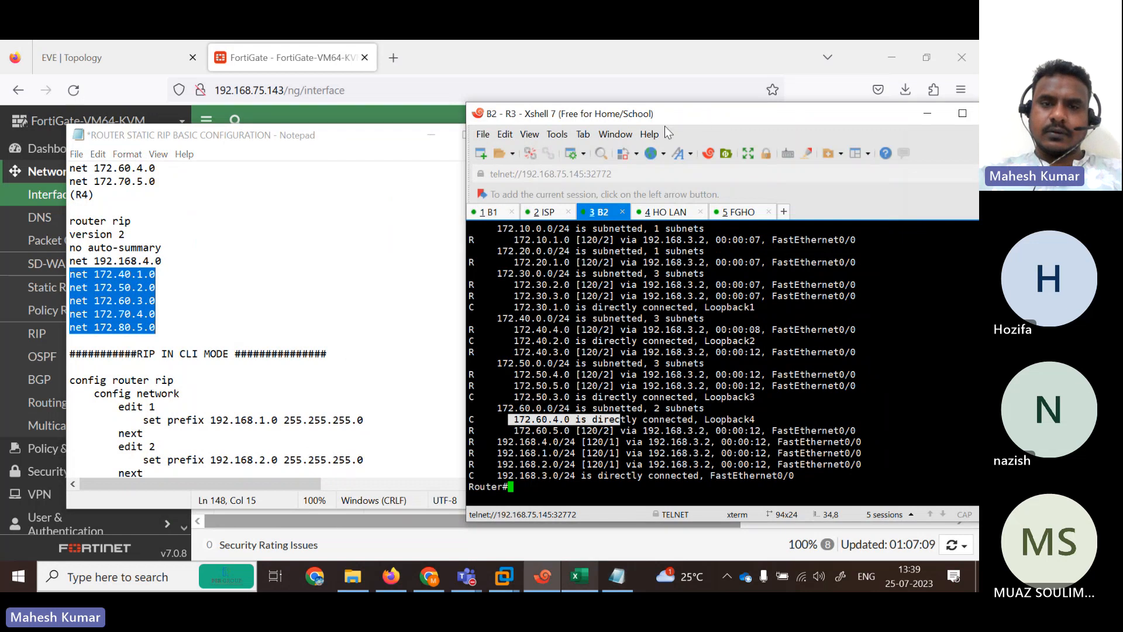
{"action": "left_click_drag", "start_coordinate": [648, 121], "coordinate": [662, 121]}
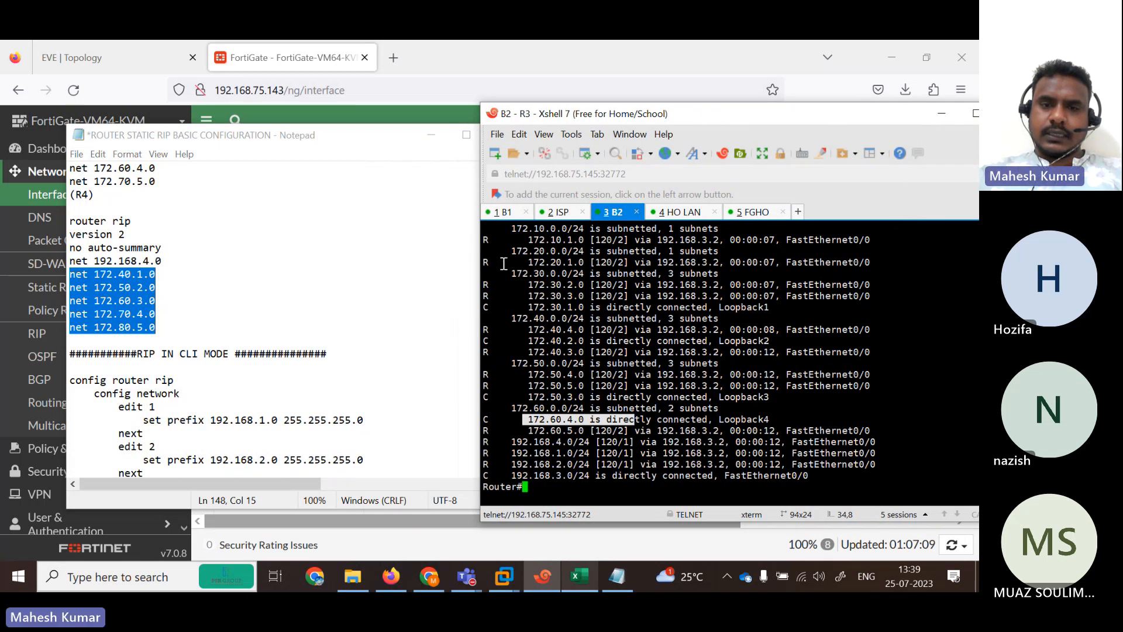
Highlight R3 routes 172.30.1.0, 172.40.2.0, 172.50.5.0 and 172.50.3.0, then return to R4.
{"action": "left_click_drag", "start_coordinate": [528, 307], "coordinate": [585, 307]}
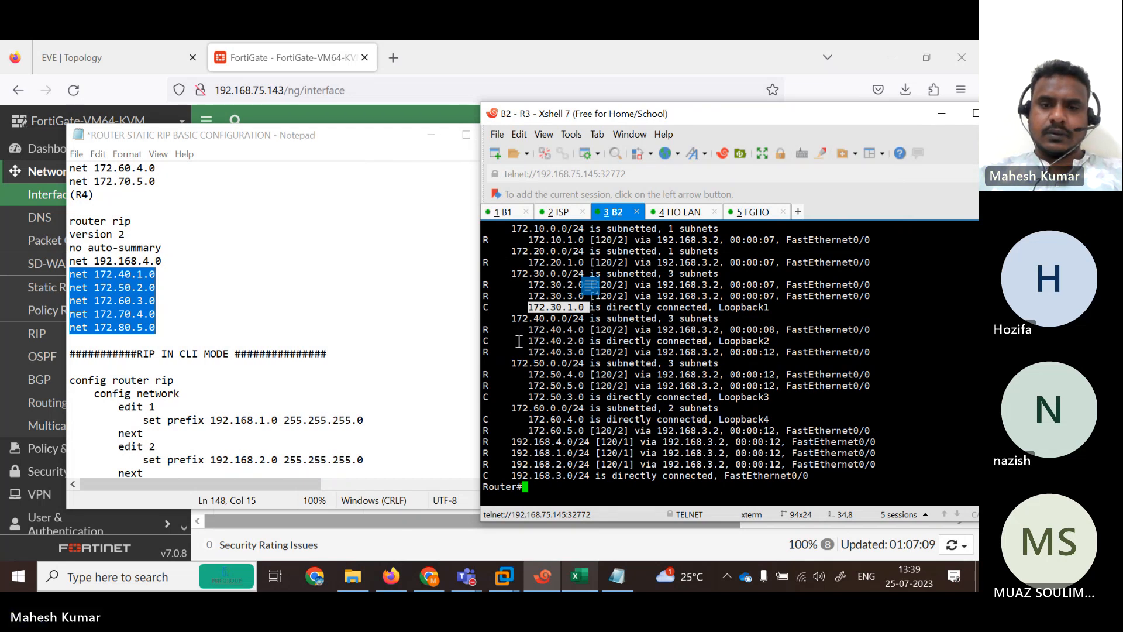
{"action": "left_click_drag", "start_coordinate": [518, 341], "coordinate": [581, 346]}
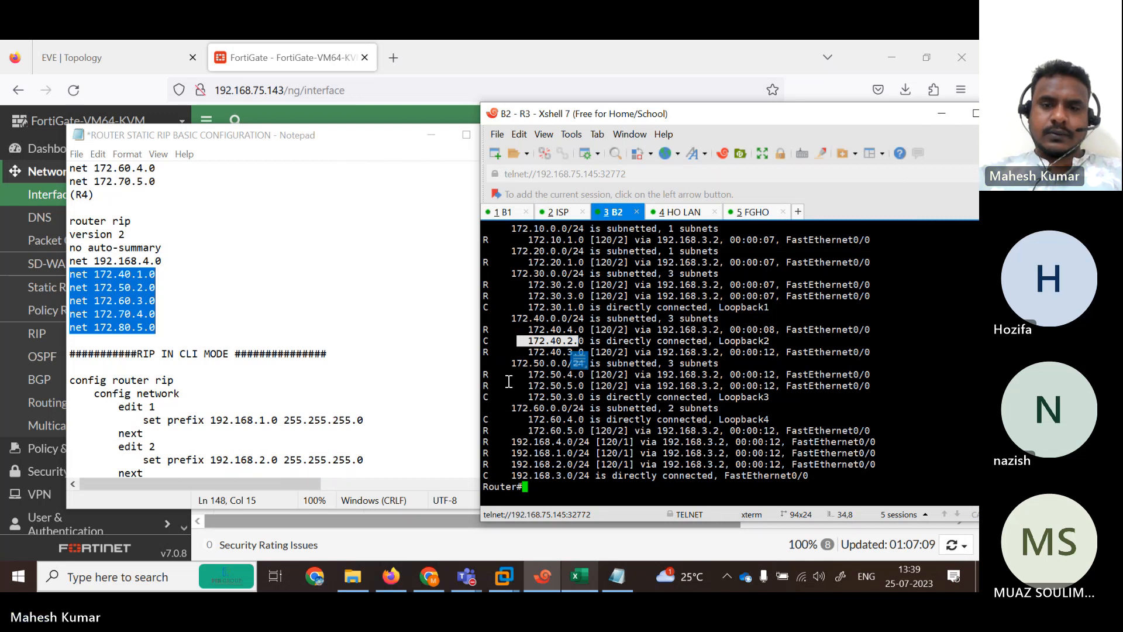
{"action": "left_click_drag", "start_coordinate": [509, 382], "coordinate": [602, 406]}
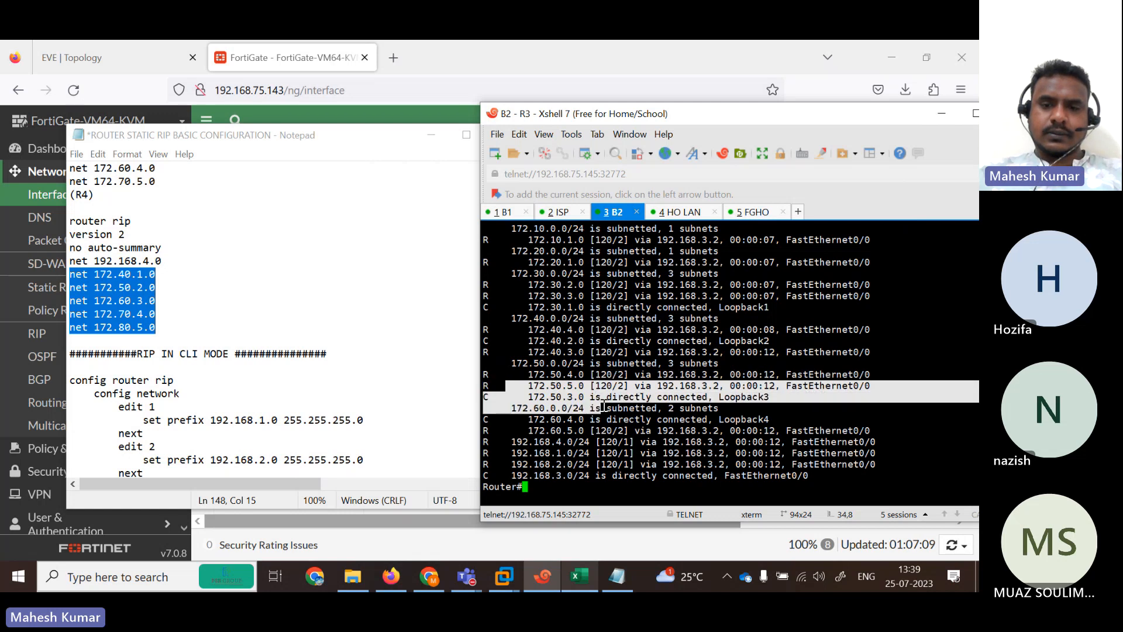
{"action": "left_click", "coordinate": [676, 214]}
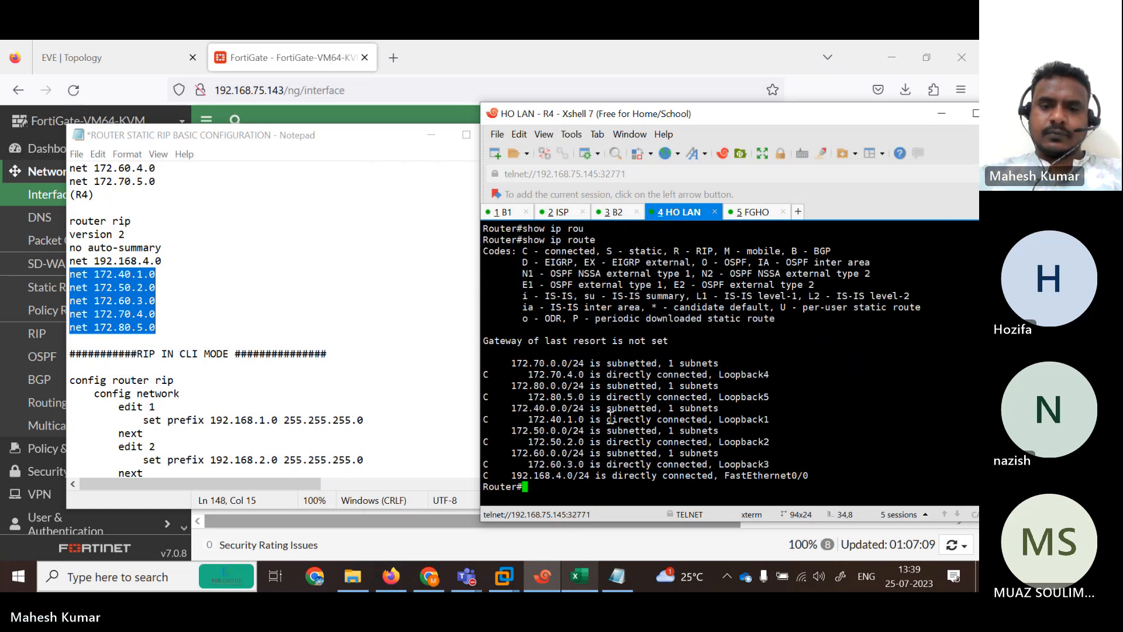
Display R4's full routing table with show ip route.
{"action": "key", "text": "Return"}
{"action": "key", "text": "Return"}
{"action": "key", "text": "Return"}
{"action": "key", "text": "Return"}
{"action": "key", "text": "Return"}
{"action": "type", "text": "sh"}
{"action": "key", "text": "Tab"}
{"action": "type", "text": "ip rou"}
{"action": "key", "text": "Tab"}
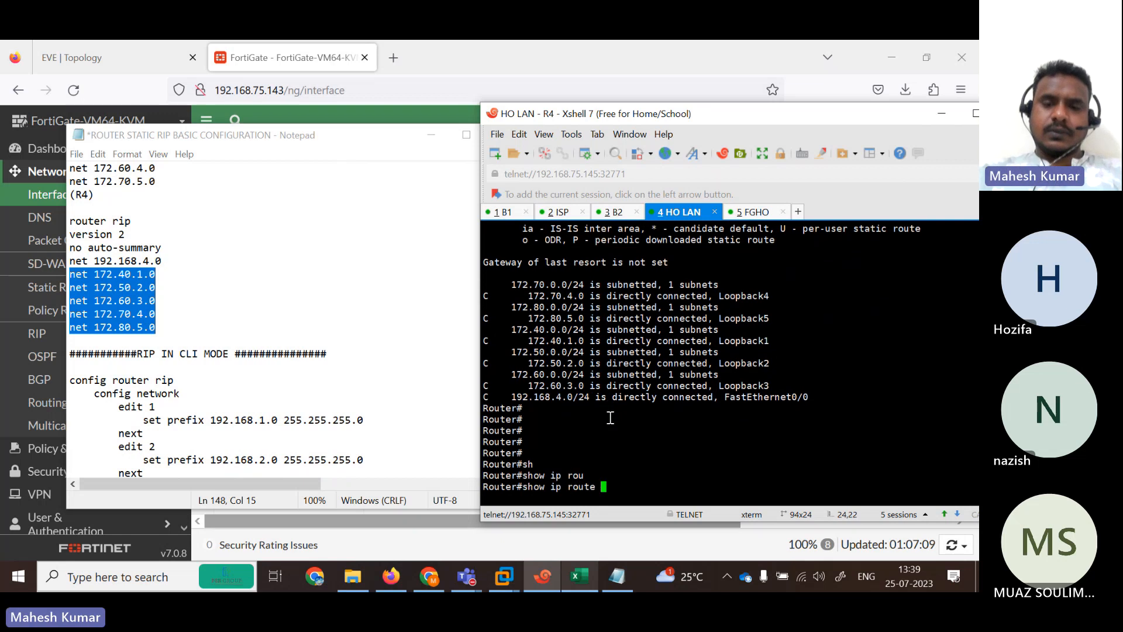
{"action": "key", "text": "Return"}
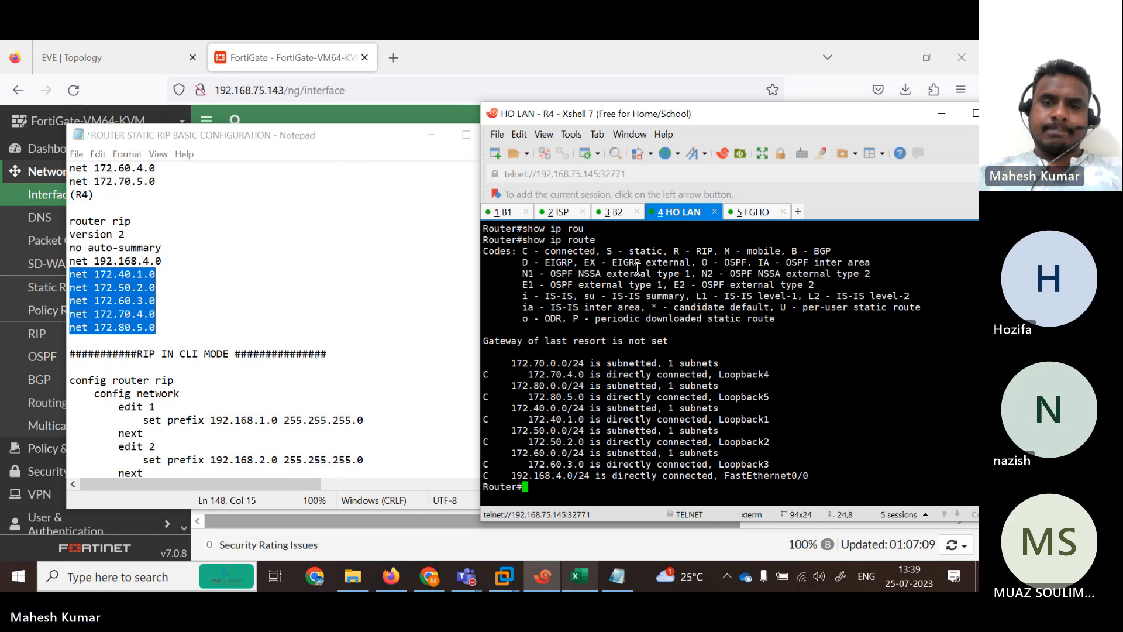
Ping 192.168.4.1 (5/5 success) and 192.168.4.2 from R4, then bring up the EVE topology.
{"action": "key", "text": "Return"}
{"action": "key", "text": "Return"}
{"action": "key", "text": "Return"}
{"action": "key", "text": "Return"}
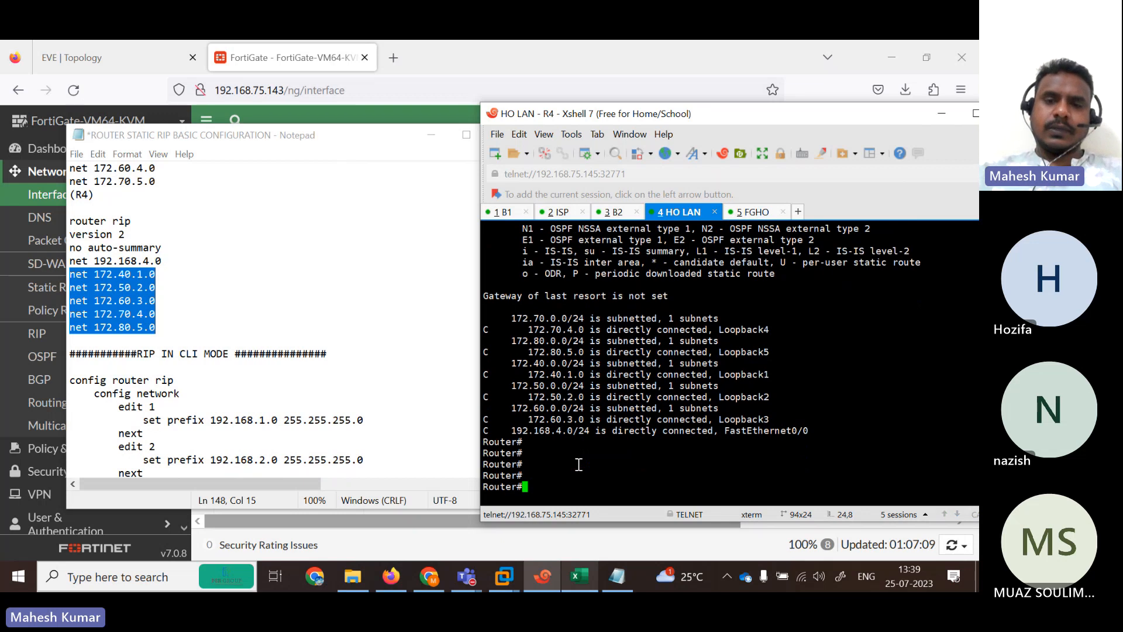
{"action": "type", "text": "pi"}
{"action": "key", "text": "Tab"}
{"action": "type", "text": "192.168"}
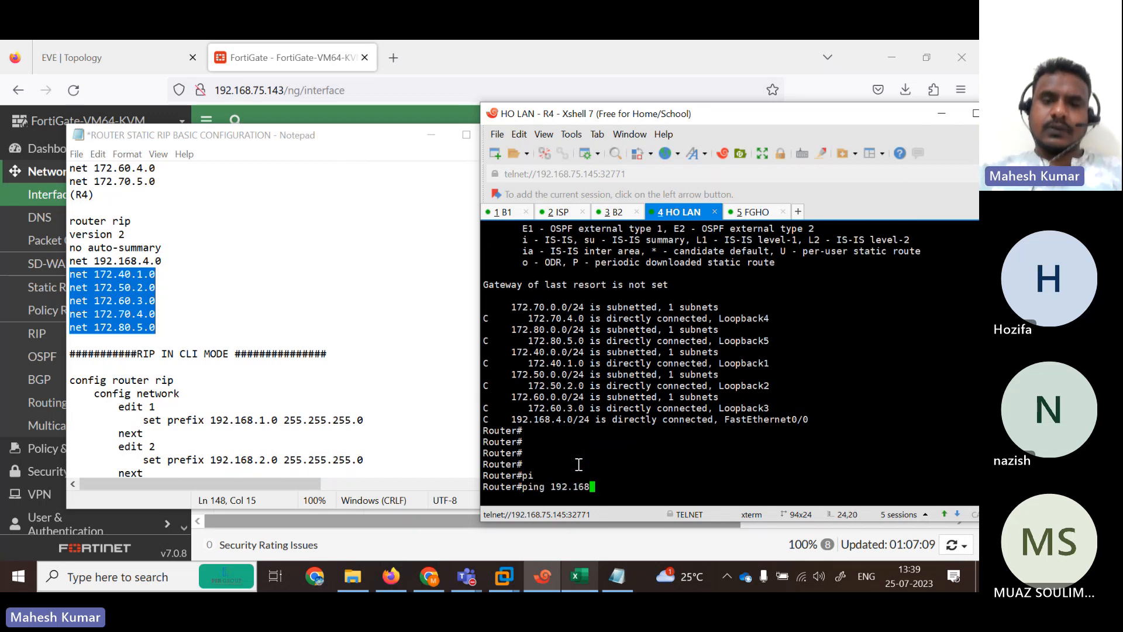
{"action": "type", "text": ".4."}
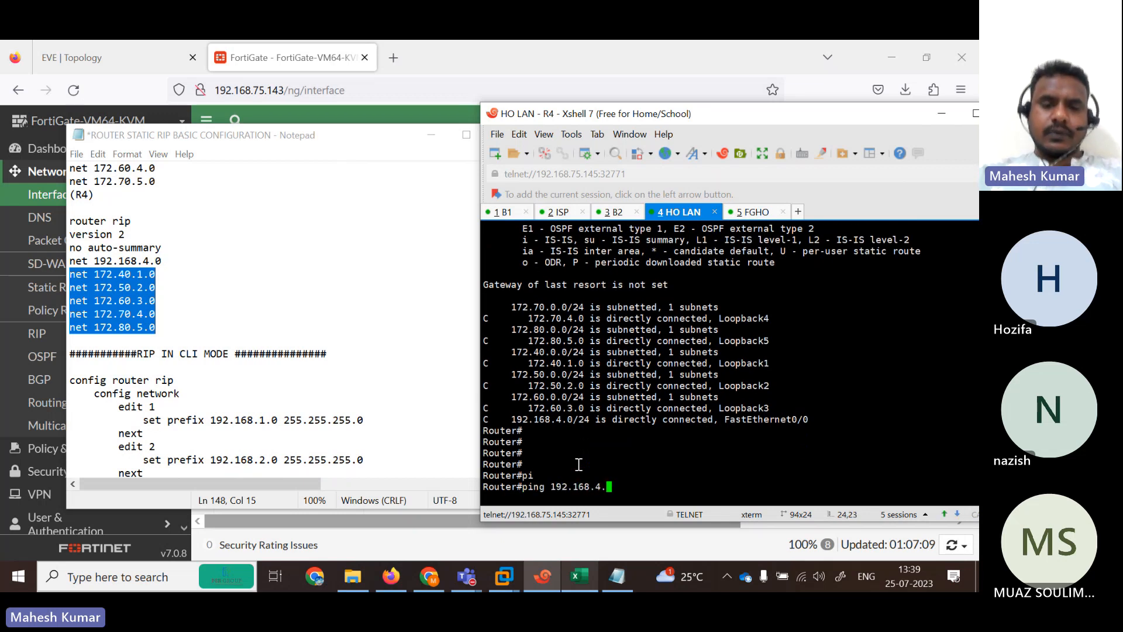
{"action": "type", "text": "1"}
{"action": "key", "text": "Return"}
{"action": "key", "text": "Up"}
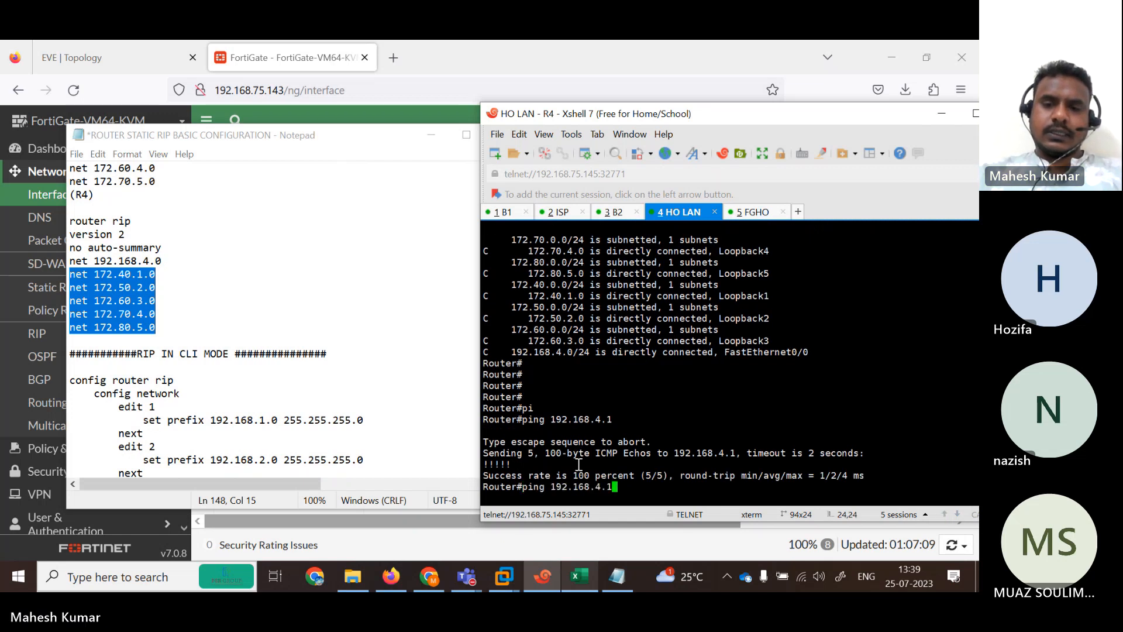
{"action": "type", "text": "2"}
{"action": "key", "text": "Return"}
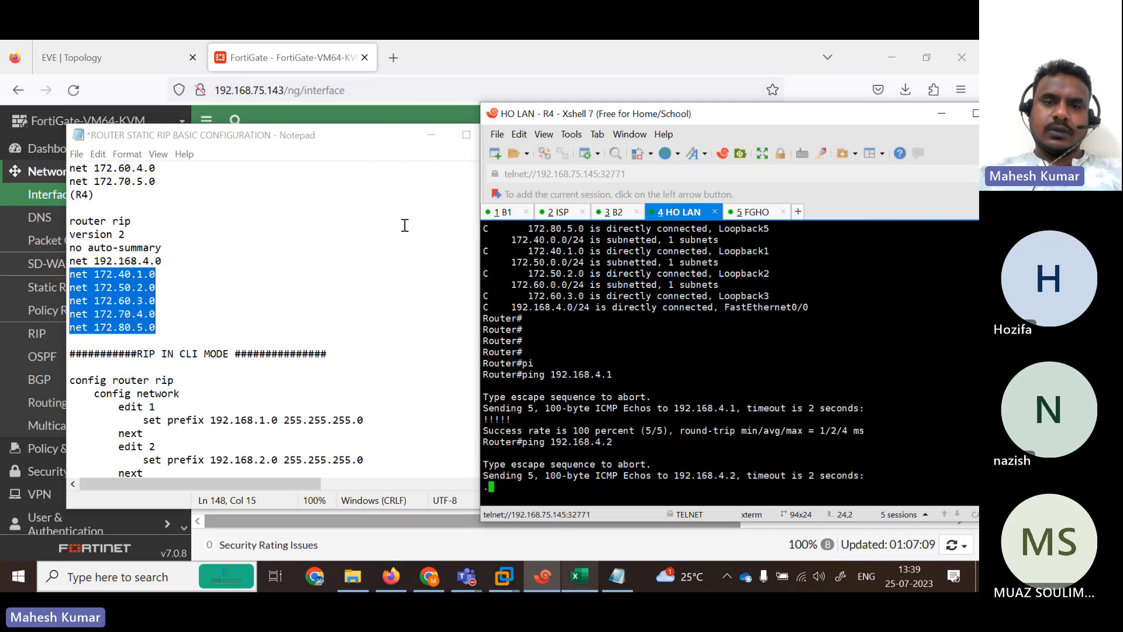
{"action": "left_click", "coordinate": [431, 134]}
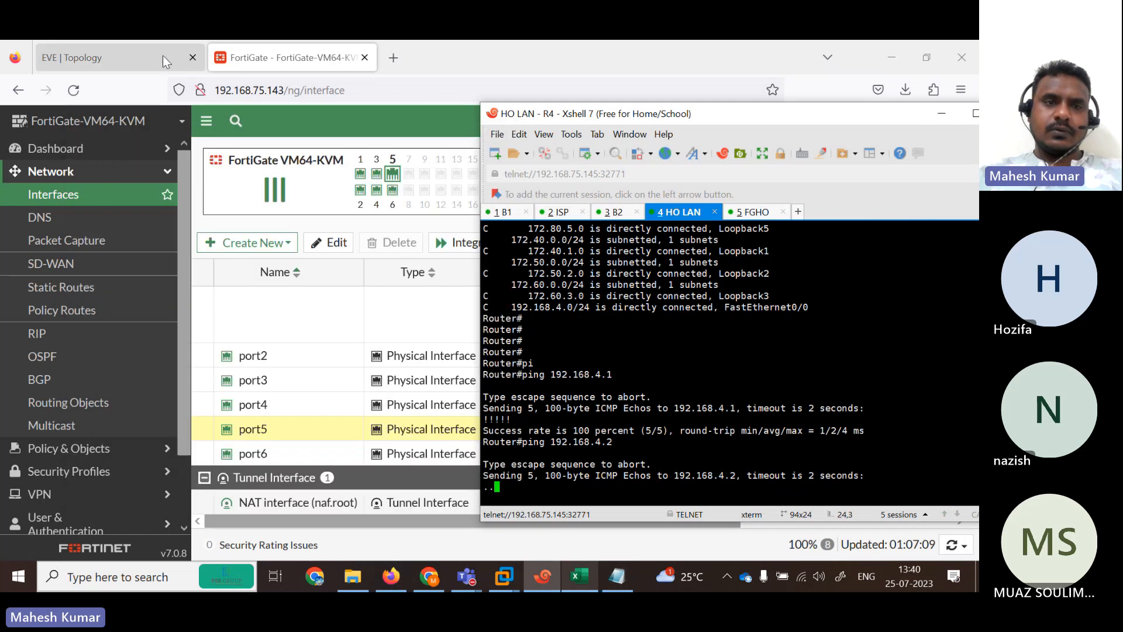
{"action": "left_click", "coordinate": [166, 62]}
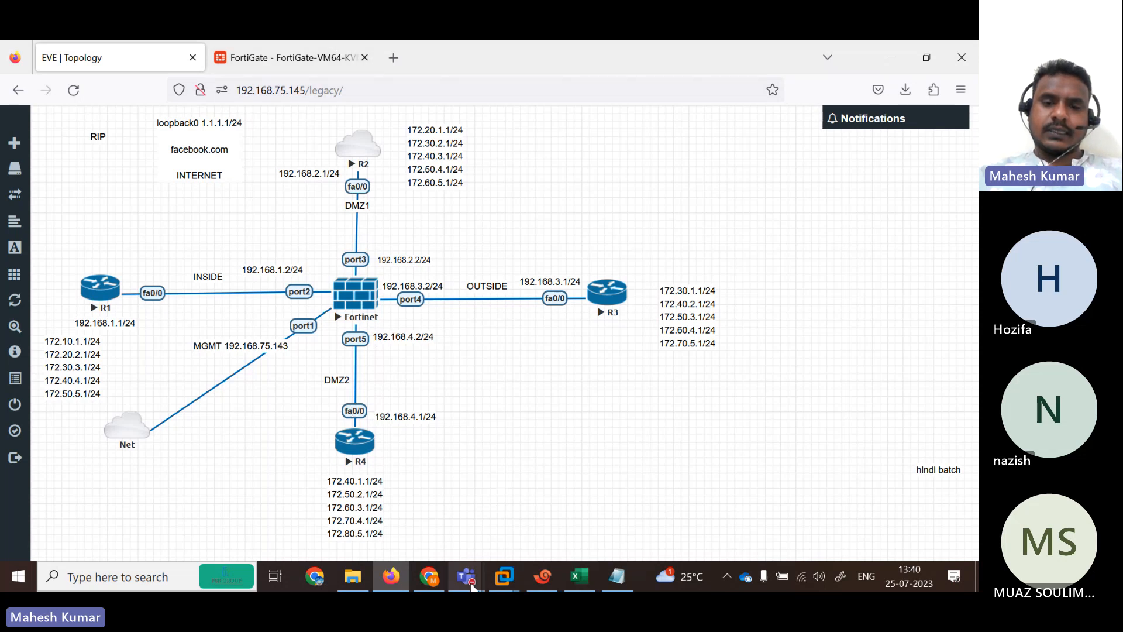
Return to the R4 session and enter global configuration mode with configure terminal.
{"action": "left_click", "coordinate": [553, 578]}
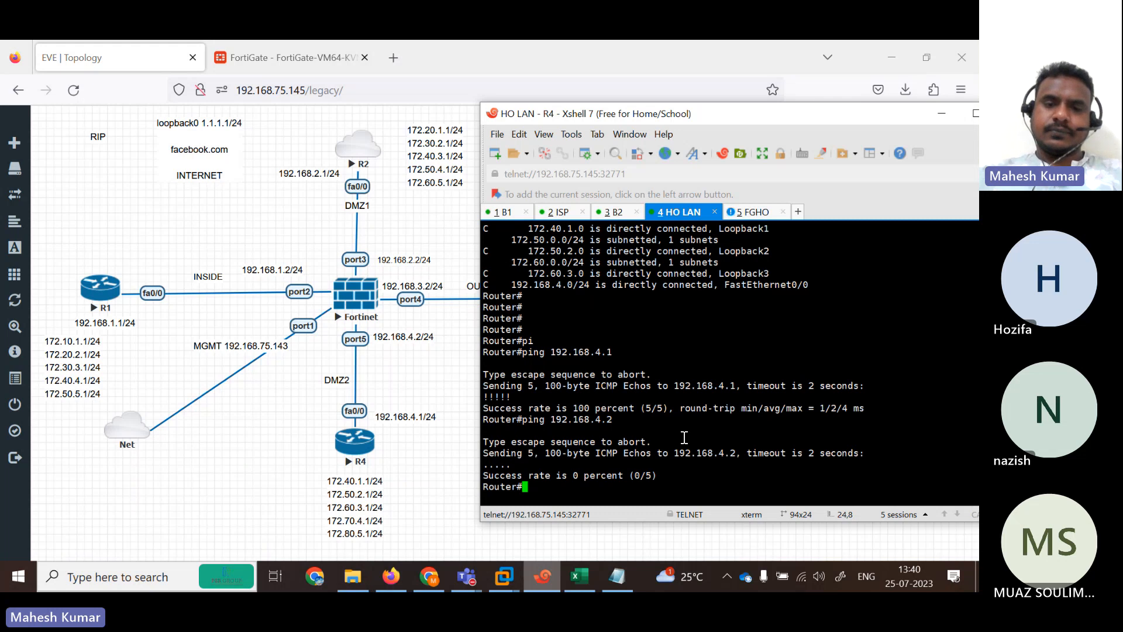
{"action": "key", "text": "Return"}
{"action": "type", "text": "sh"}
{"action": "key", "text": "Tab"}
{"action": "type", "text": "ip r"}
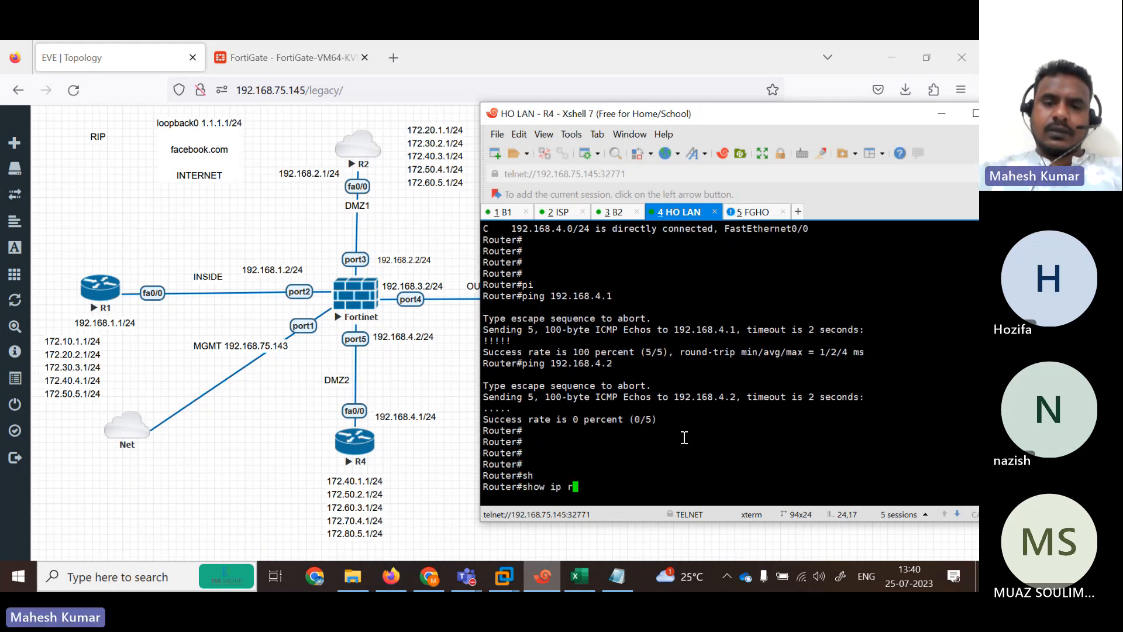
{"action": "key", "text": "BackSpace"}
{"action": "key", "text": "BackSpace"}
{"action": "key", "text": "BackSpace"}
{"action": "key", "text": "BackSpace"}
{"action": "key", "text": "BackSpace"}
{"action": "key", "text": "BackSpace"}
{"action": "key", "text": "BackSpace"}
{"action": "key", "text": "BackSpace"}
{"action": "type", "text": "con"}
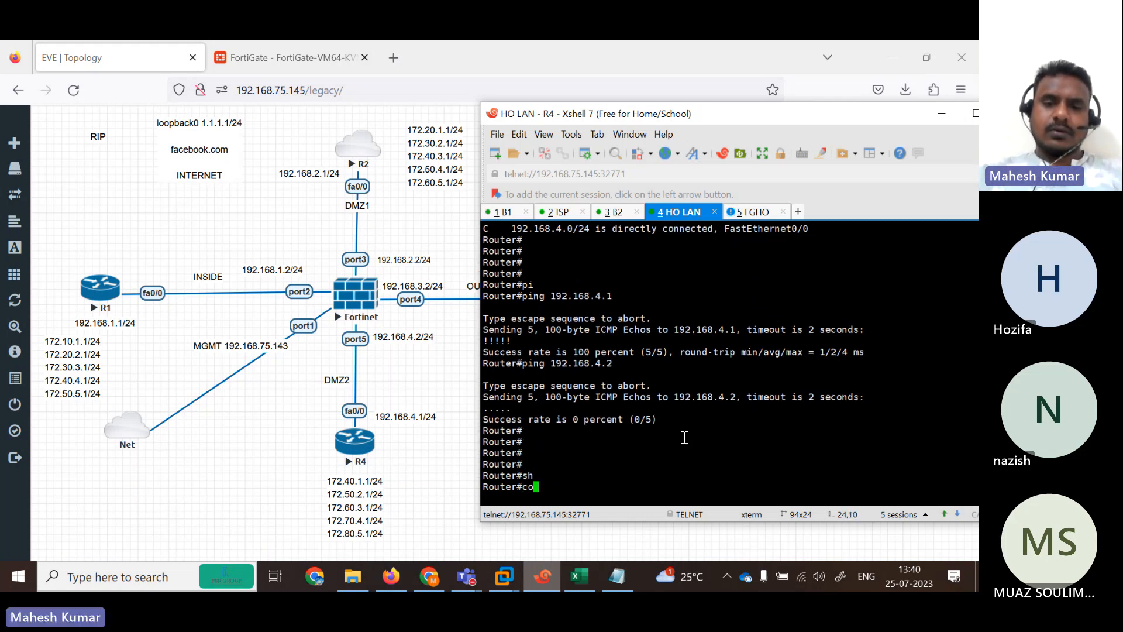
{"action": "key", "text": "Tab"}
{"action": "type", "text": "nfter"}
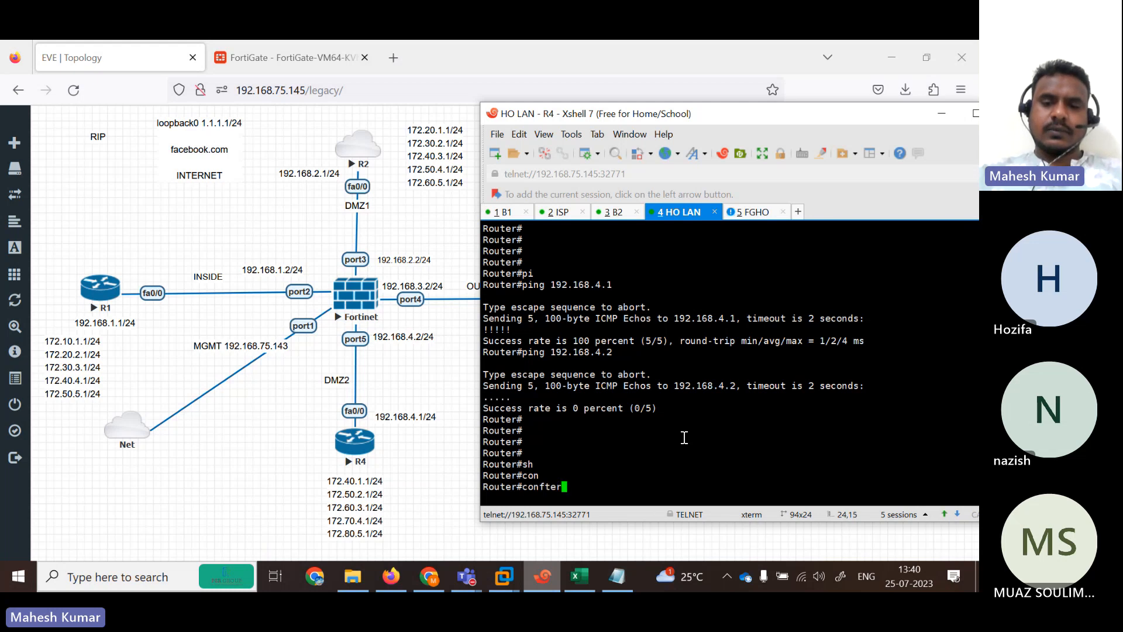
{"action": "key", "text": "Return"}
{"action": "type", "text": "conf"}
{"action": "key", "text": "Tab"}
{"action": "type", "text": "ter"}
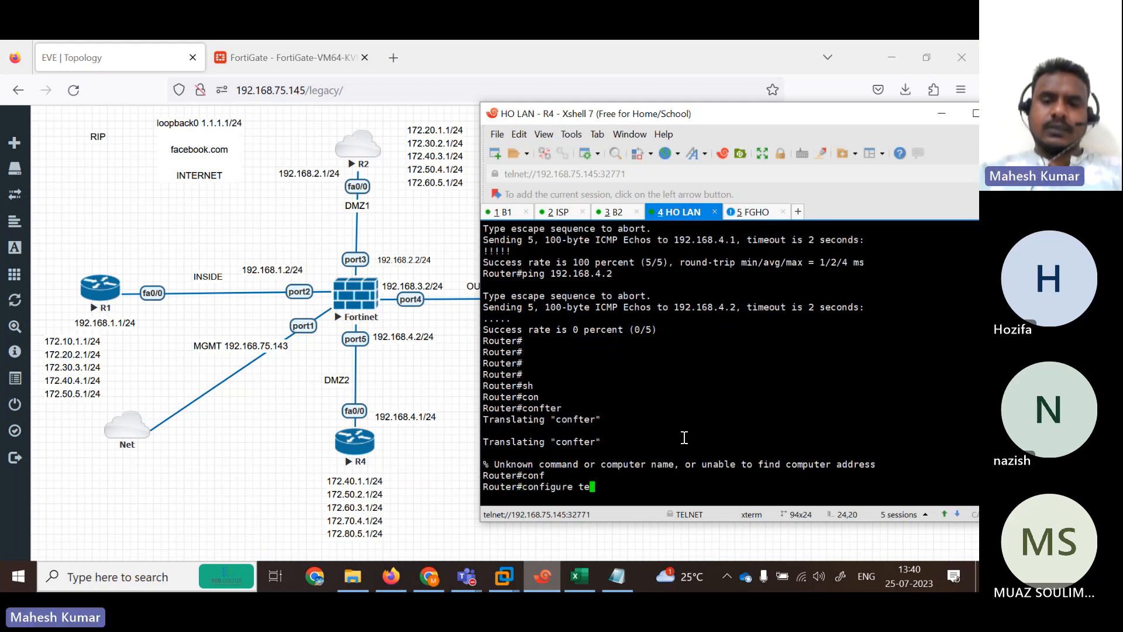
{"action": "key", "text": "Tab"}
{"action": "key", "text": "Return"}
Assign FastEthernet0/0 the address 192.168.4.1 255.255.255.0.
{"action": "type", "text": "in"}
{"action": "key", "text": "Tab"}
{"action": "type", "text": "fas"}
{"action": "key", "text": "Tab"}
{"action": "type", "text": "0/0"}
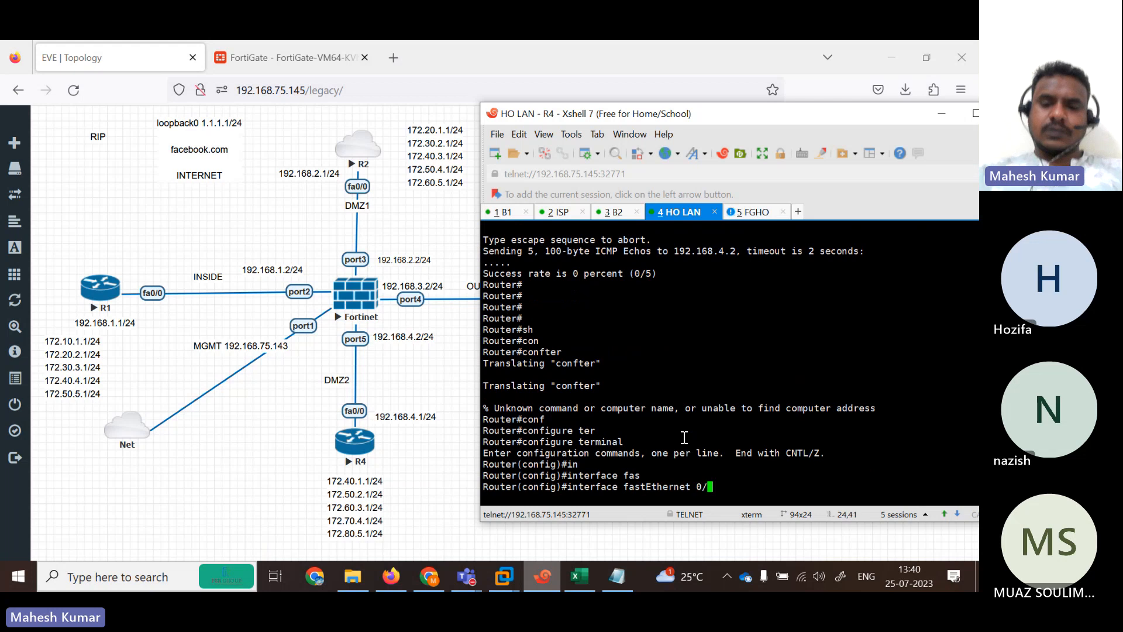
{"action": "key", "text": "Return"}
{"action": "type", "text": "ip add 1"}
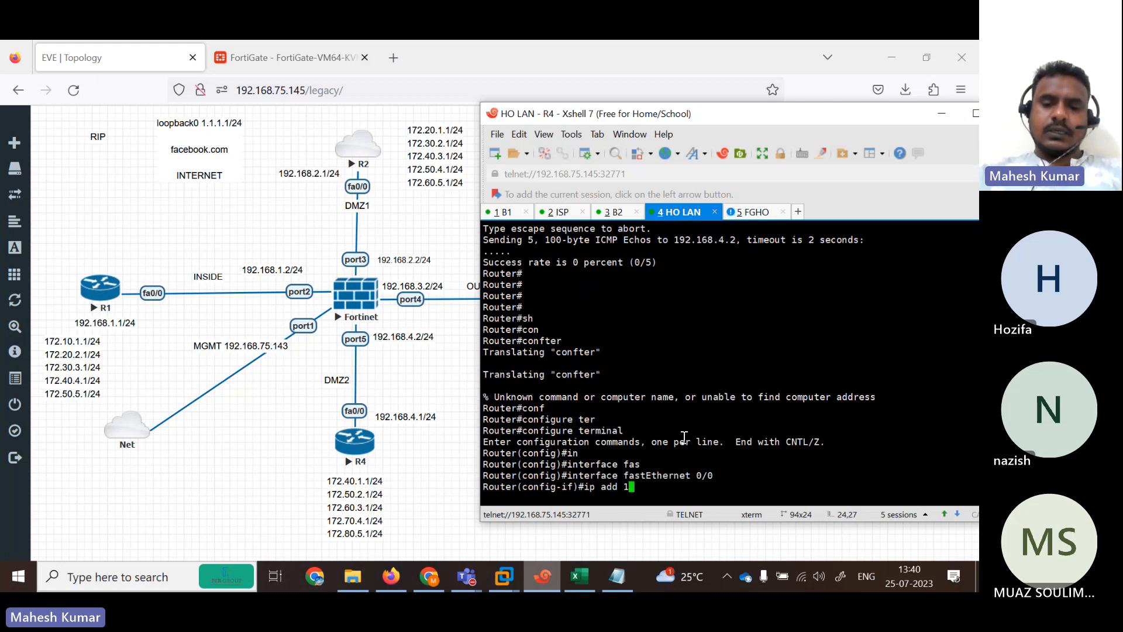
{"action": "type", "text": "92.1"}
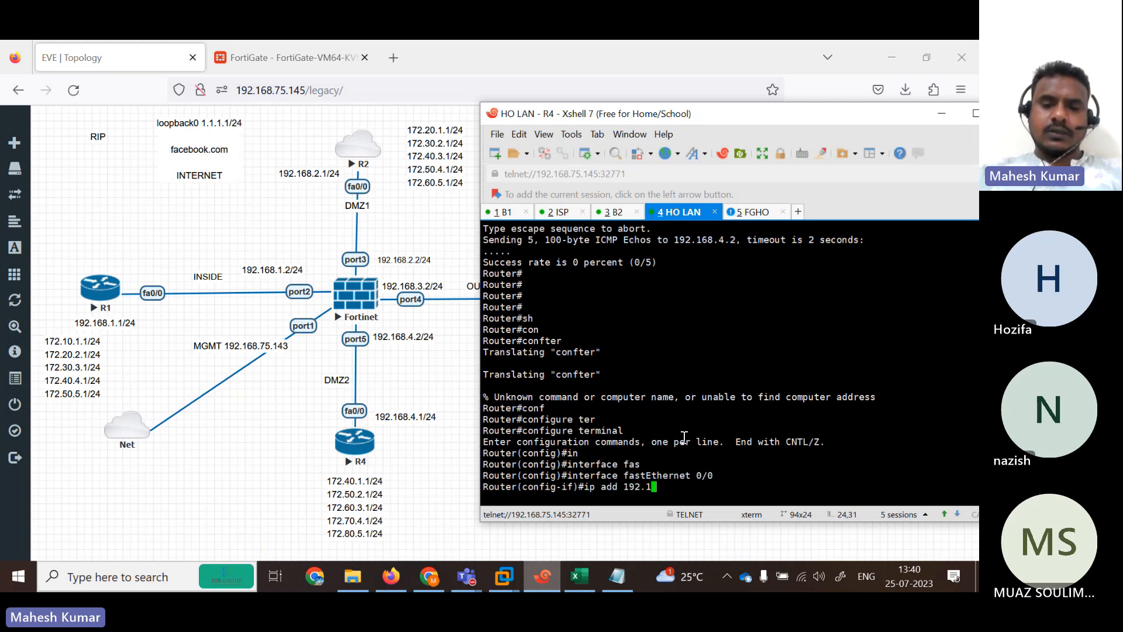
{"action": "type", "text": "68.4."}
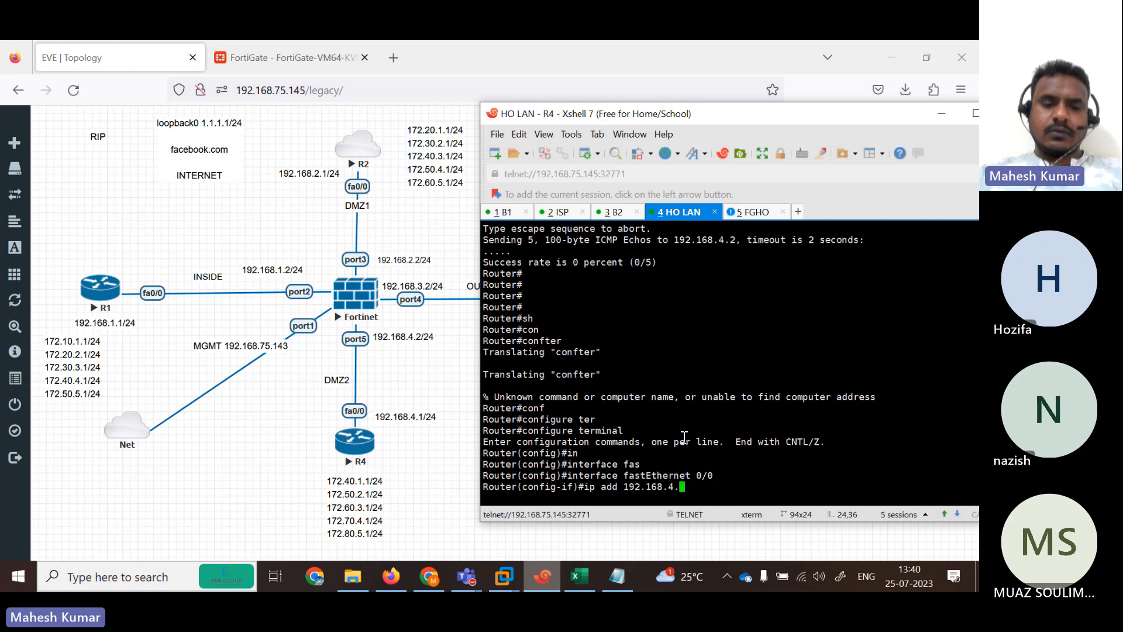
{"action": "type", "text": "1 255.255.255.0"}
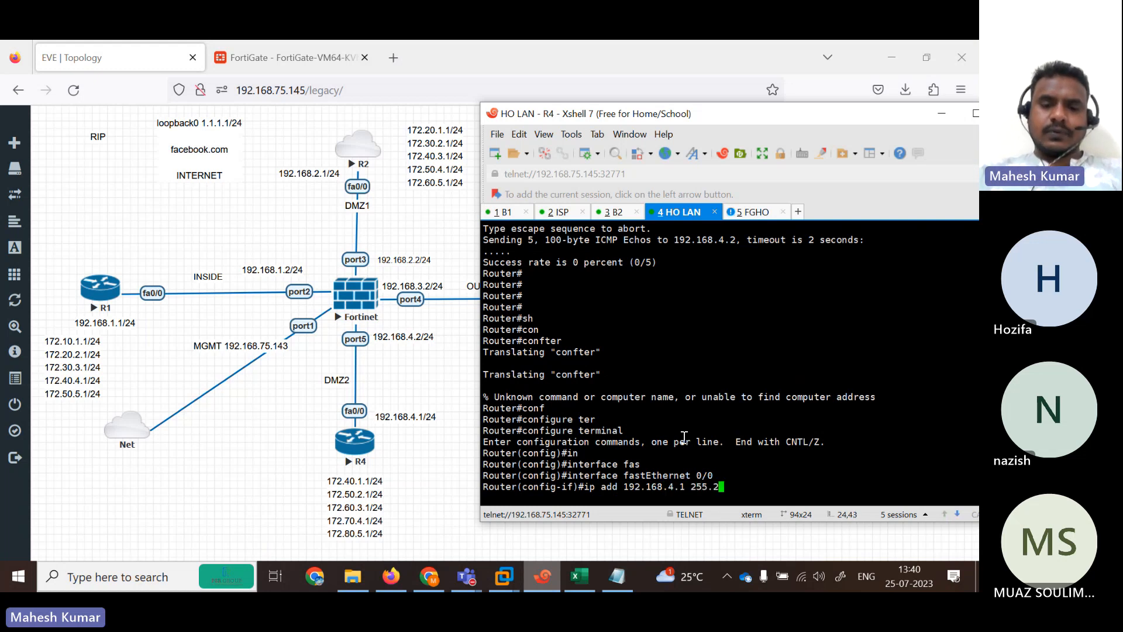
{"action": "key", "text": "Return"}
{"action": "key", "text": "Return"}
{"action": "key", "text": "Return"}
Enable FastEthernet0/0 with no shutdown and exit configuration mode with end.
{"action": "type", "text": "no sh"}
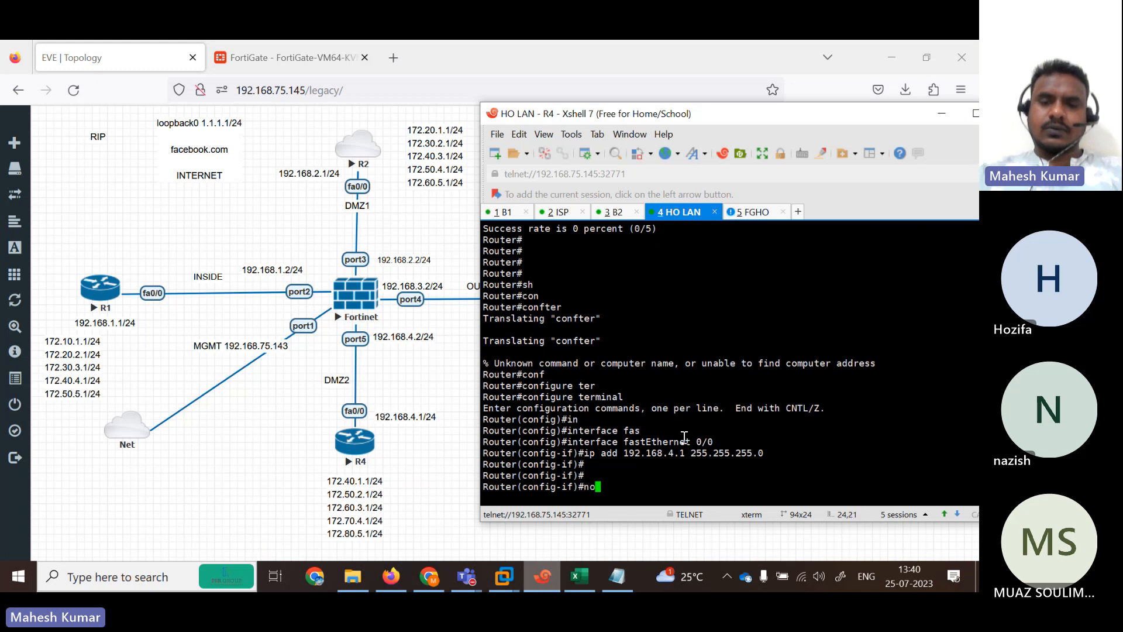
{"action": "key", "text": "Tab"}
{"action": "key", "text": "Return"}
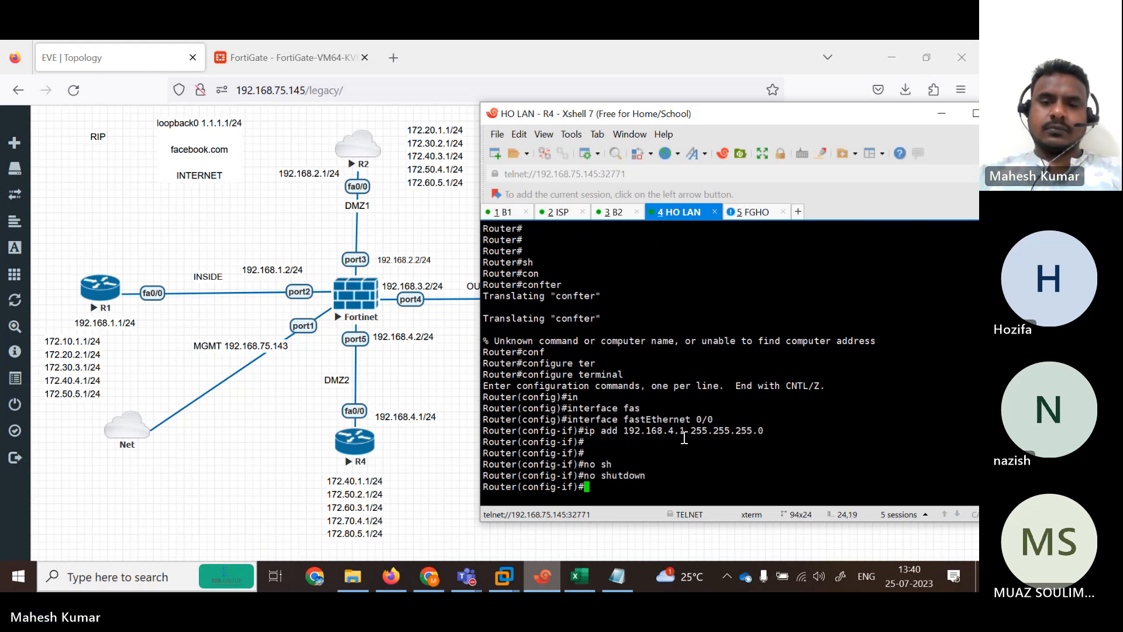
{"action": "key", "text": "Return"}
{"action": "key", "text": "Return"}
{"action": "key", "text": "Return"}
{"action": "key", "text": "Return"}
{"action": "key", "text": "Return"}
{"action": "key", "text": "Return"}
{"action": "key", "text": "Return"}
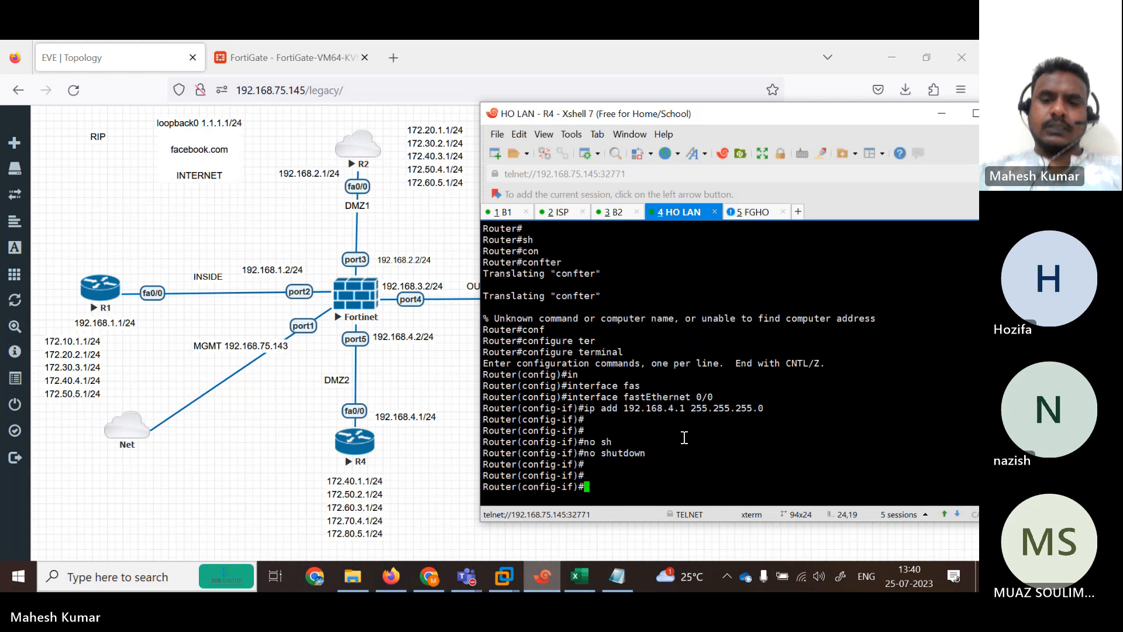
{"action": "type", "text": "end"}
{"action": "key", "text": "Return"}
Run show ip int brief to confirm FastEthernet0/0 is up/up.
{"action": "key", "text": "Return"}
{"action": "type", "text": "sh"}
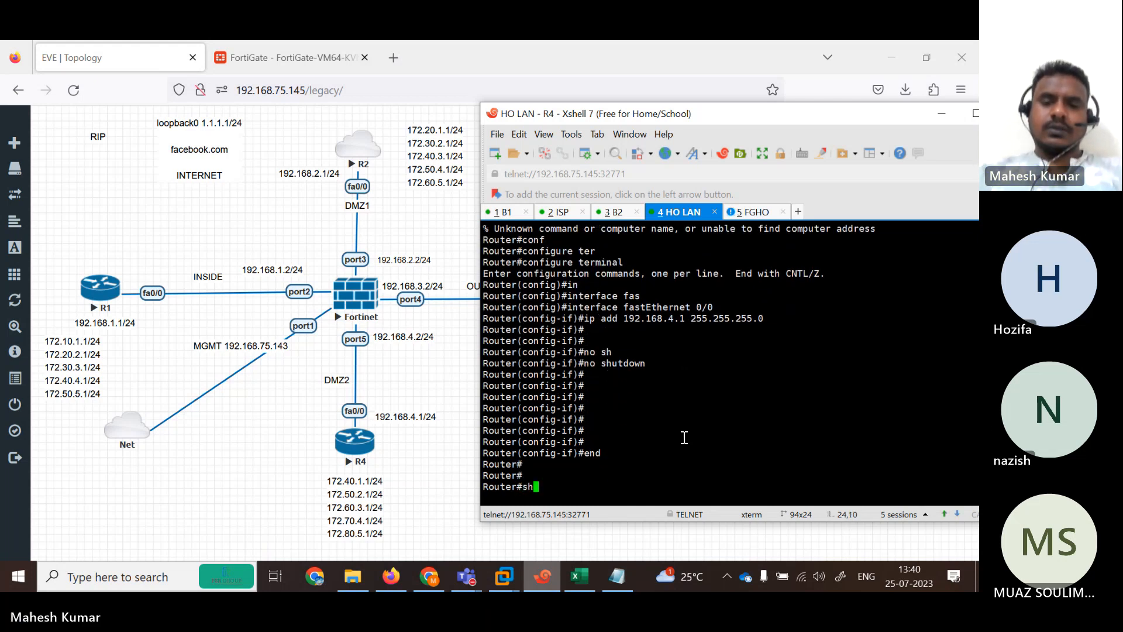
{"action": "key", "text": "Tab"}
{"action": "type", "text": "ip int br"}
{"action": "key", "text": "Tab"}
{"action": "key", "text": "Return"}
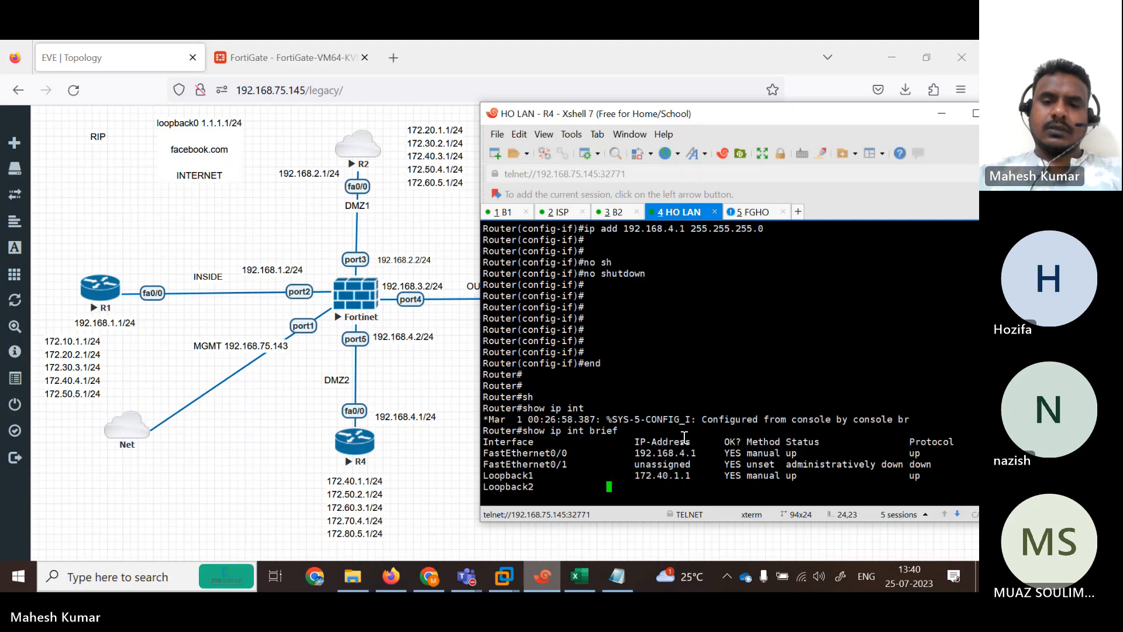
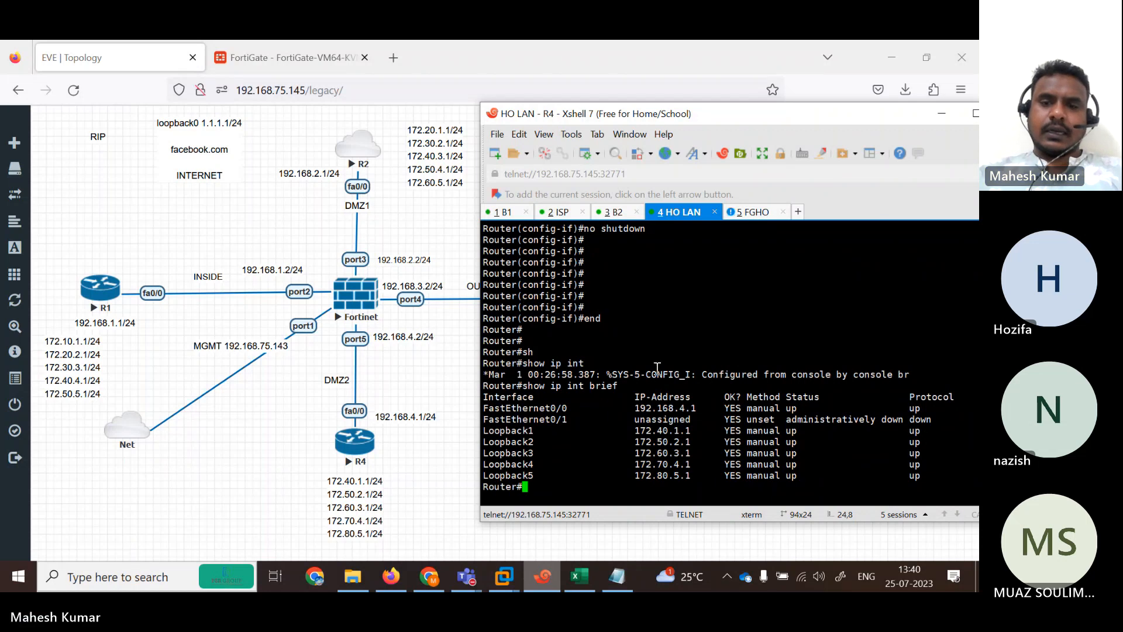
Run ping 192.168.4.2 from R4 to test reachability of FortiGate DMZ2.
{"action": "type", "text": "pi"}
{"action": "key", "text": "Tab"}
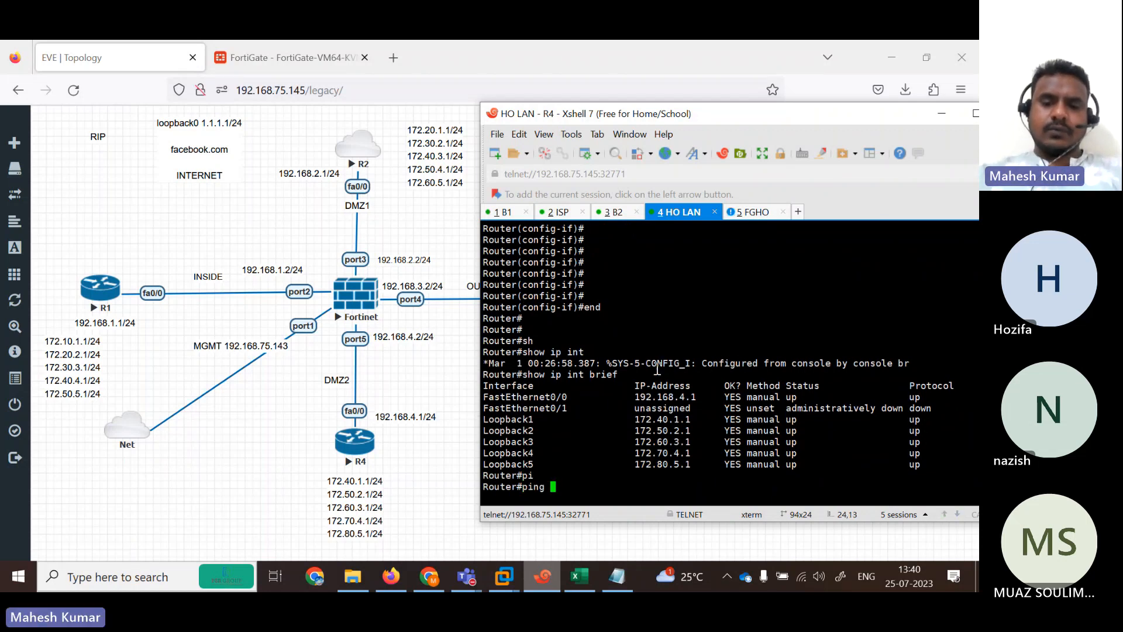
{"action": "type", "text": "192.168.4.2"}
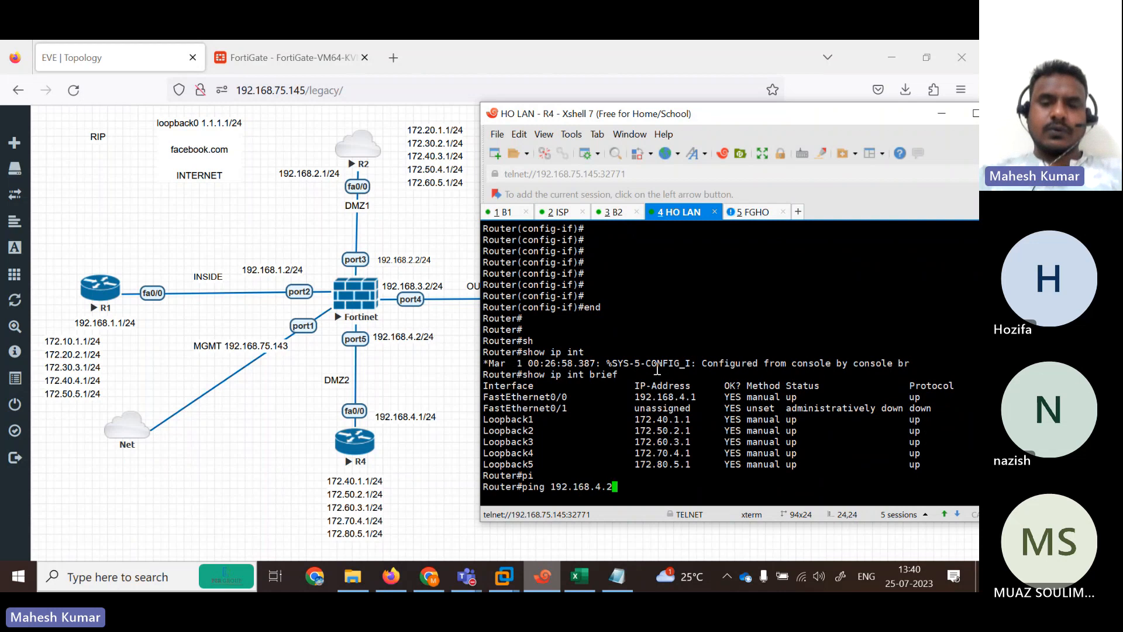
{"action": "key", "text": "Return"}
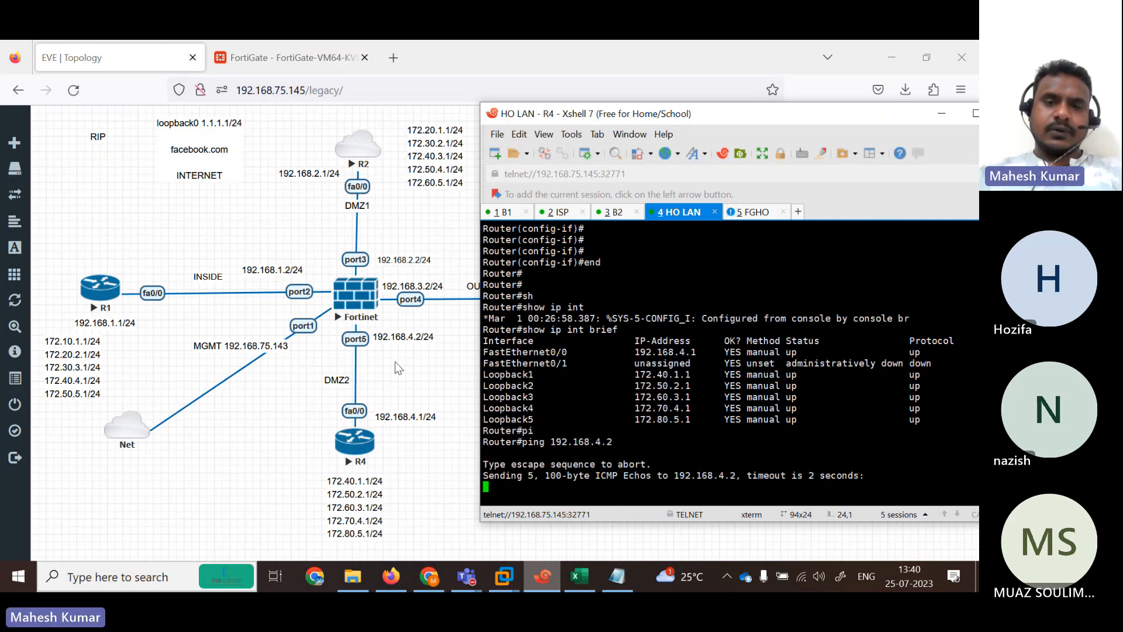
Change port5's IP/Netmask to 192.168.4.2/255.255.255.0 and save it.
{"action": "left_click", "coordinate": [329, 57]}
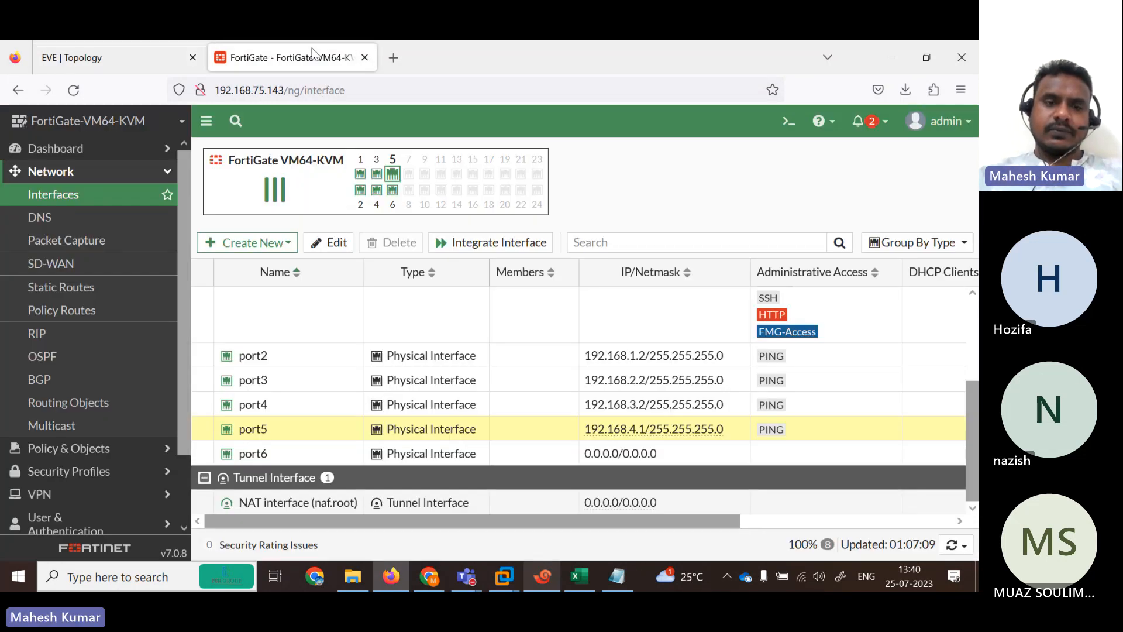
{"action": "double_click", "coordinate": [624, 439]}
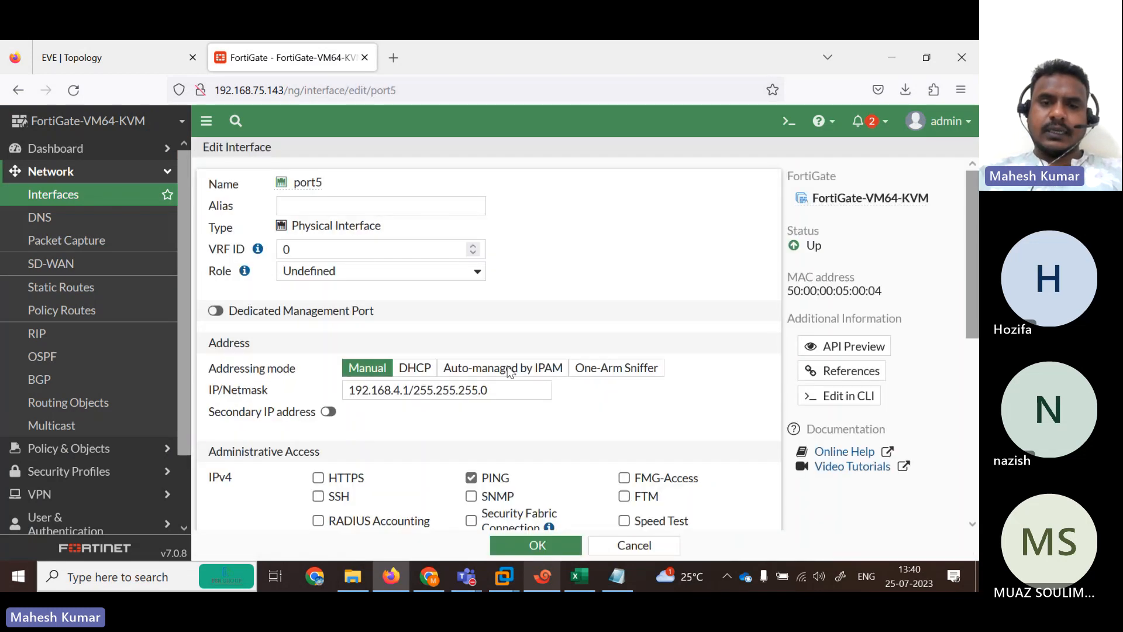
{"action": "left_click", "coordinate": [409, 391]}
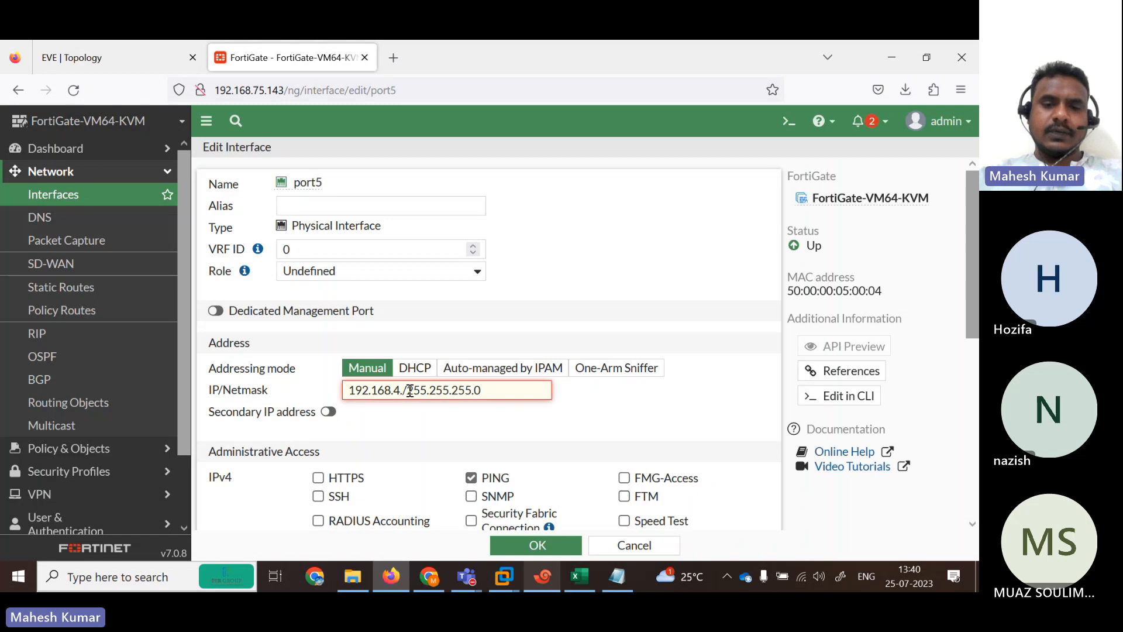
{"action": "key", "text": "BackSpace"}
{"action": "type", "text": "2"}
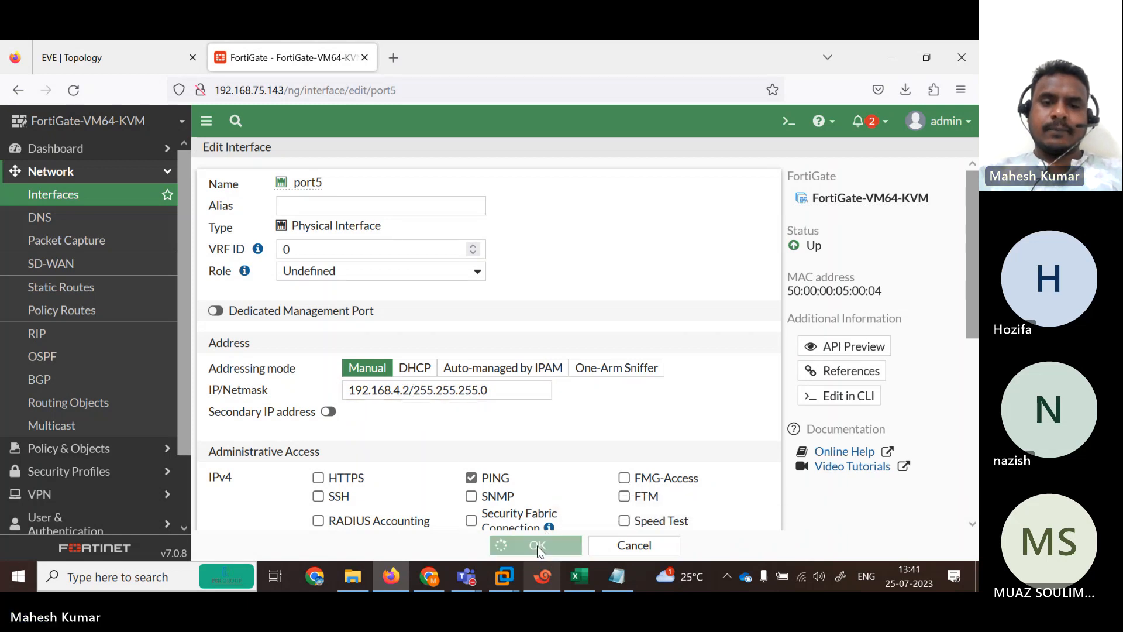
{"action": "left_click", "coordinate": [504, 545]}
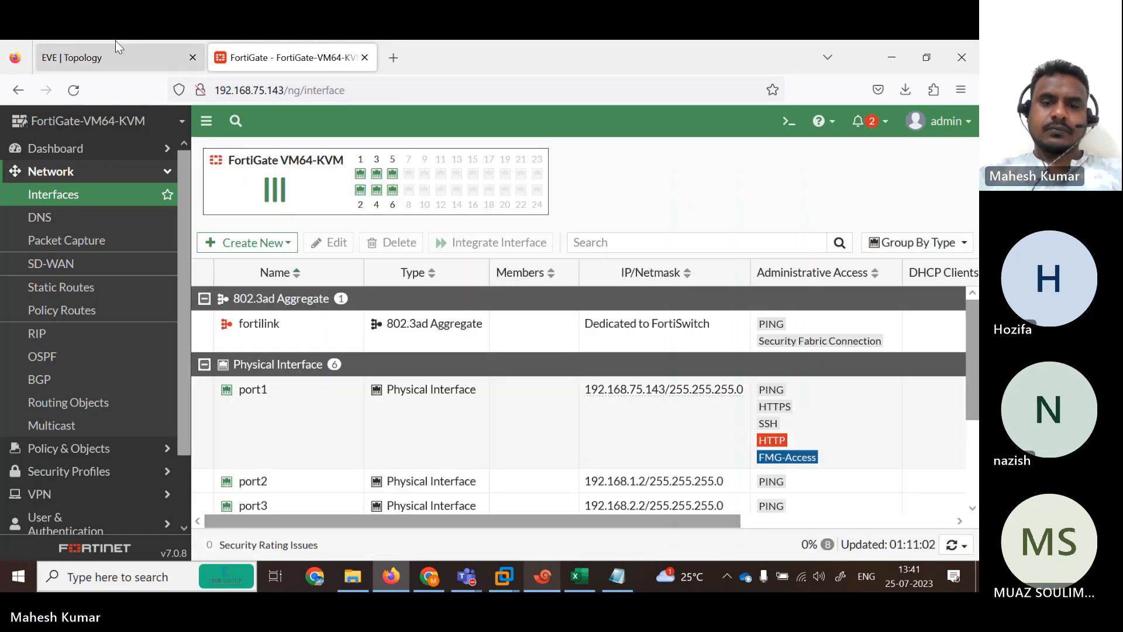
Cross-check the topology and confirm port5 now lists 192.168.4.2.
{"action": "left_click", "coordinate": [114, 48]}
{"action": "left_click", "coordinate": [532, 582]}
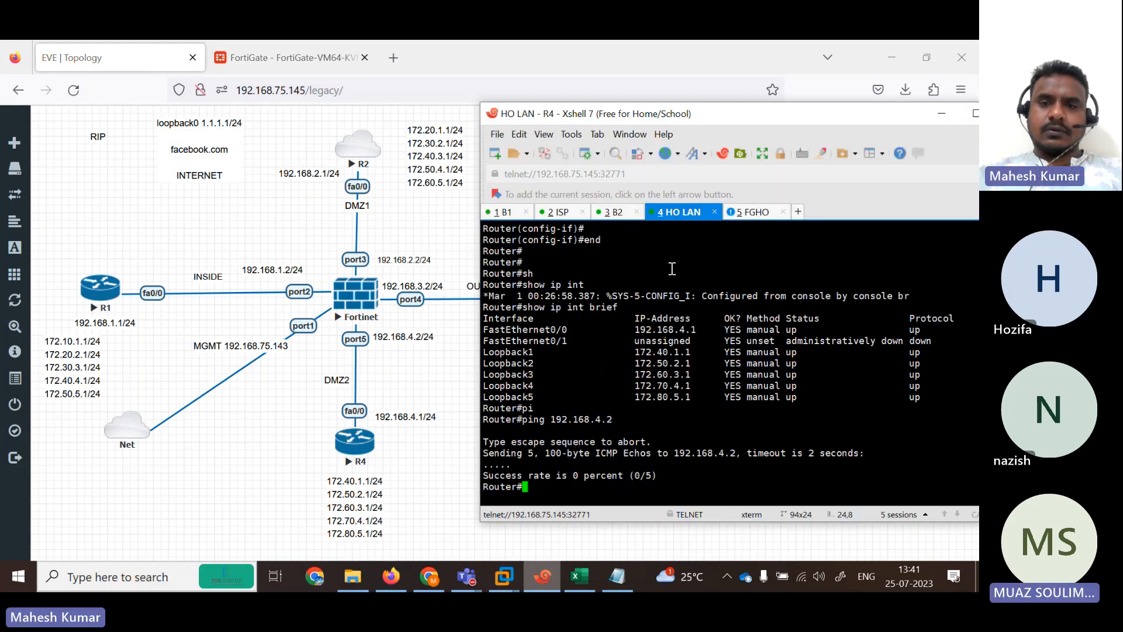
{"action": "left_click", "coordinate": [312, 63]}
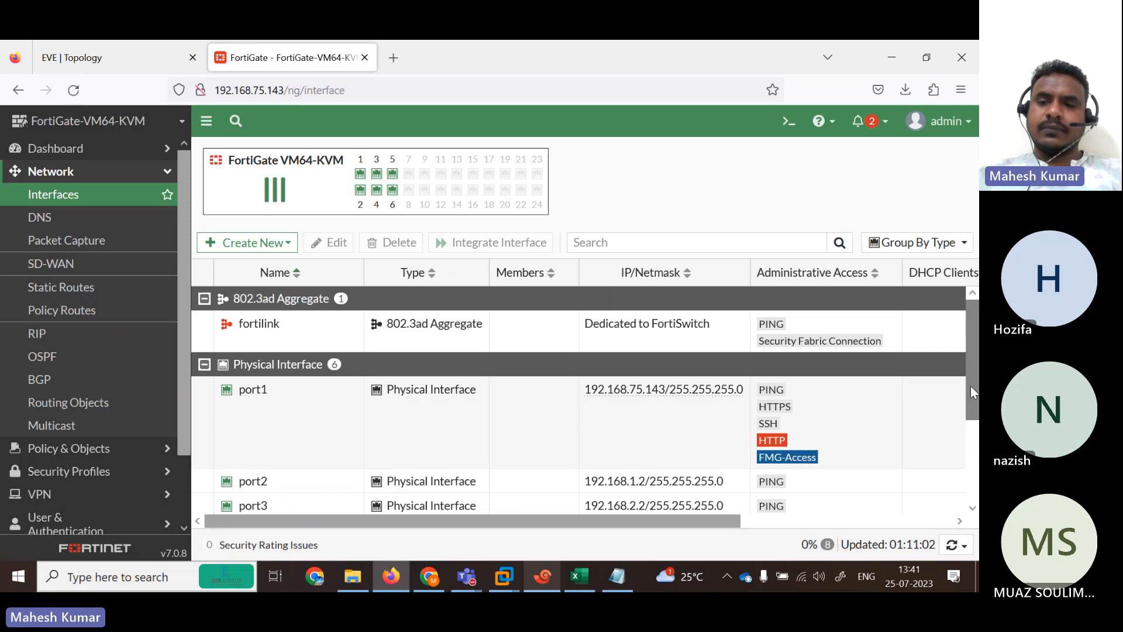
{"action": "left_click_drag", "start_coordinate": [971, 385], "coordinate": [974, 461]}
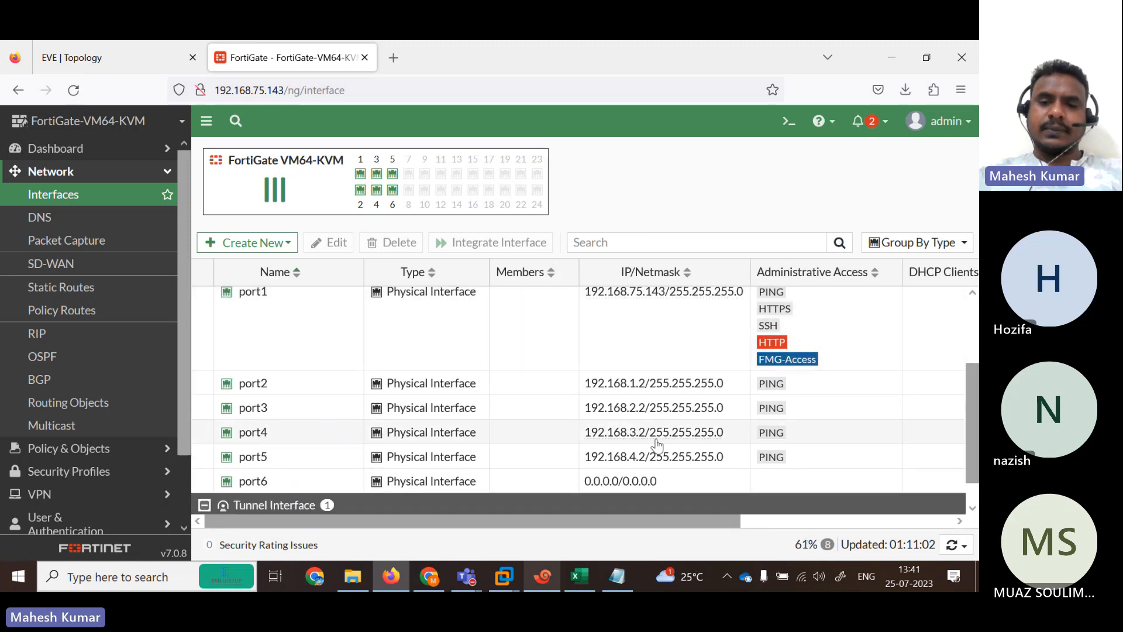
{"action": "left_click", "coordinate": [619, 461]}
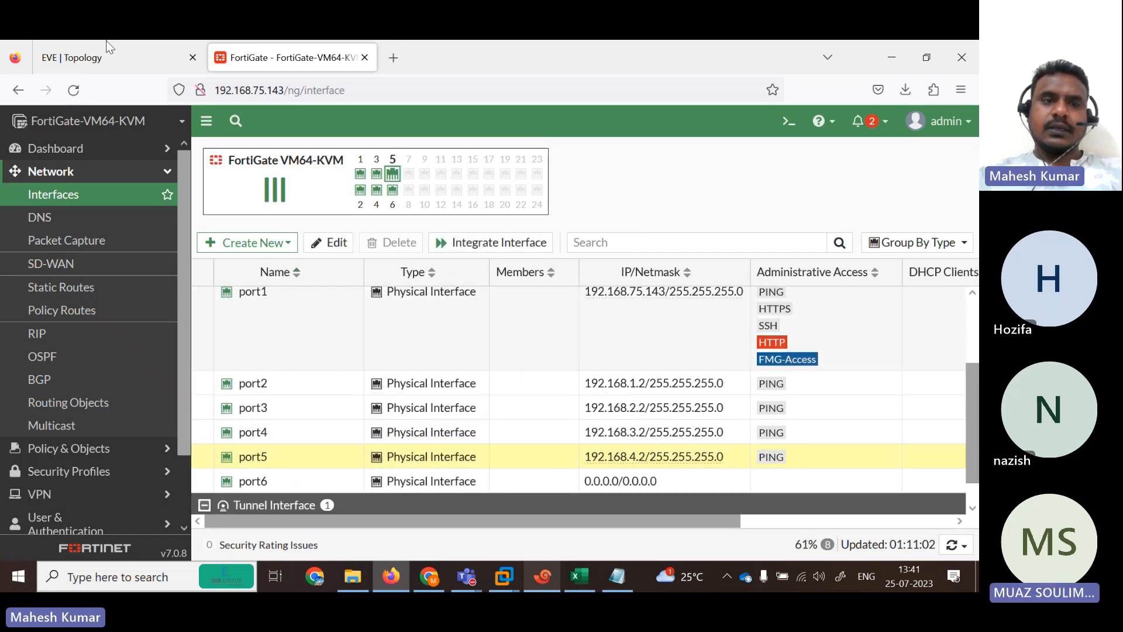
{"action": "left_click", "coordinate": [107, 42]}
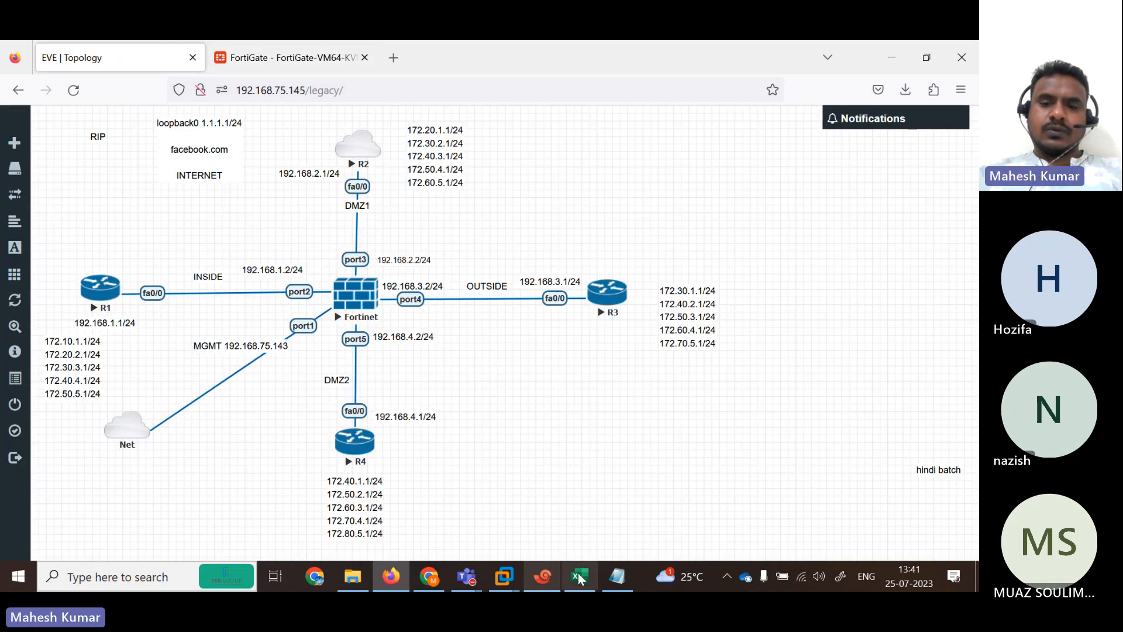
Rerun ping 192.168.4.2 on R4 at 100 percent, then page through show ip route rip.
{"action": "left_click", "coordinate": [543, 577]}
{"action": "key", "text": "Return"}
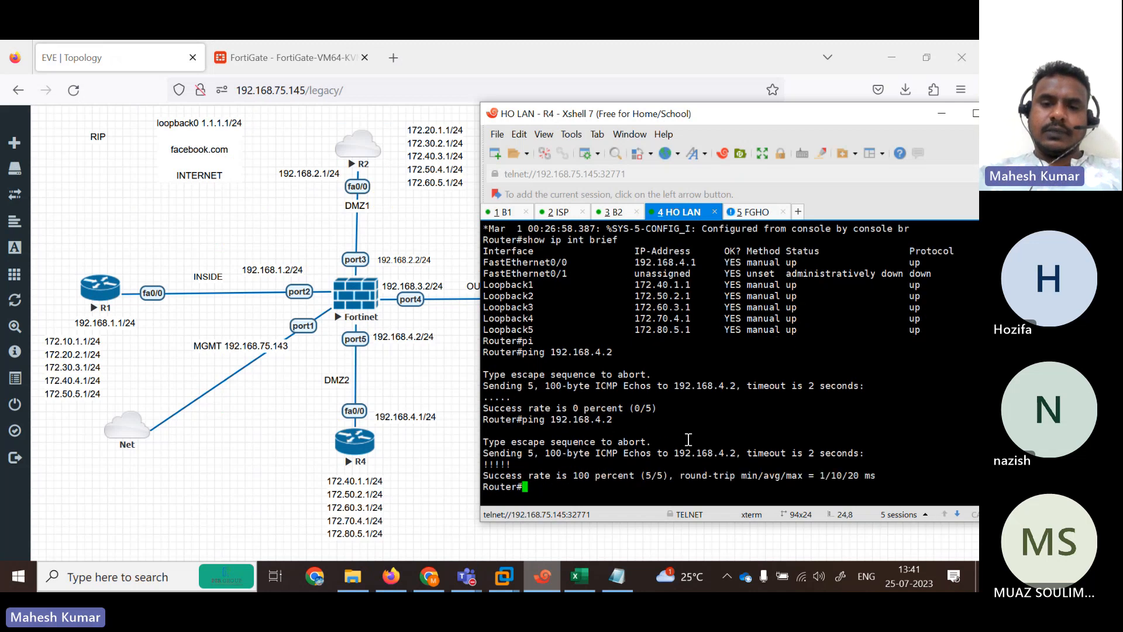
{"action": "type", "text": "show ip route rip"}
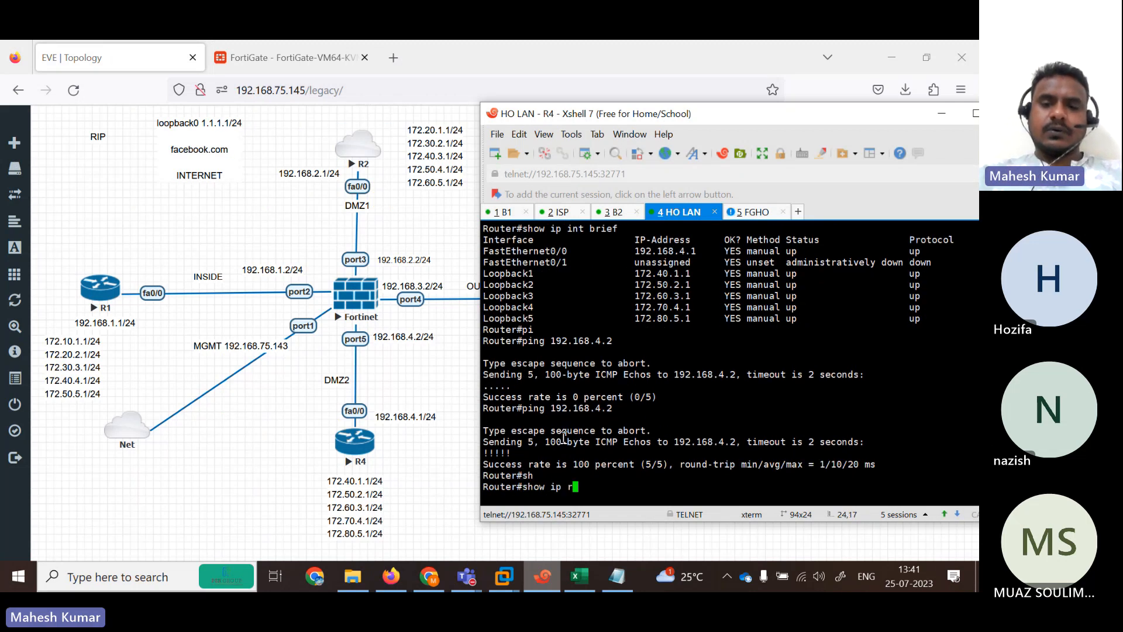
{"action": "key", "text": "Return"}
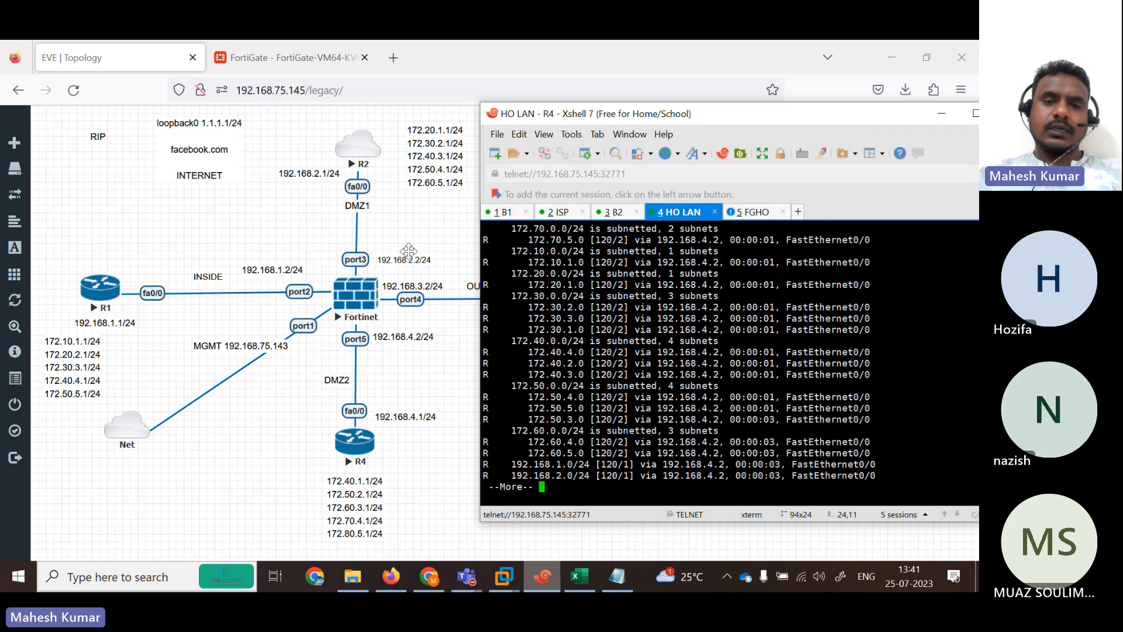
{"action": "key", "text": "space"}
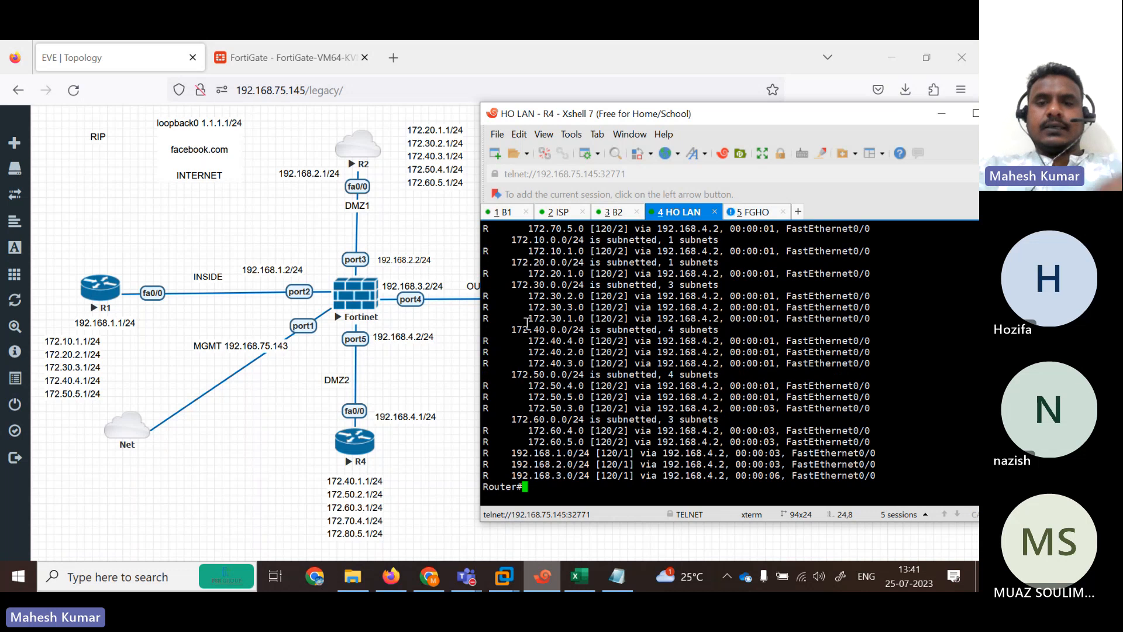
On the ISP router R2, enter configure terminal and interface Loopback0.
{"action": "left_click", "coordinate": [565, 215]}
{"action": "key", "text": "Return"}
{"action": "key", "text": "Return"}
{"action": "key", "text": "Return"}
{"action": "key", "text": "Return"}
{"action": "key", "text": "Return"}
{"action": "key", "text": "Return"}
{"action": "type", "text": "con"}
{"action": "key", "text": "Tab"}
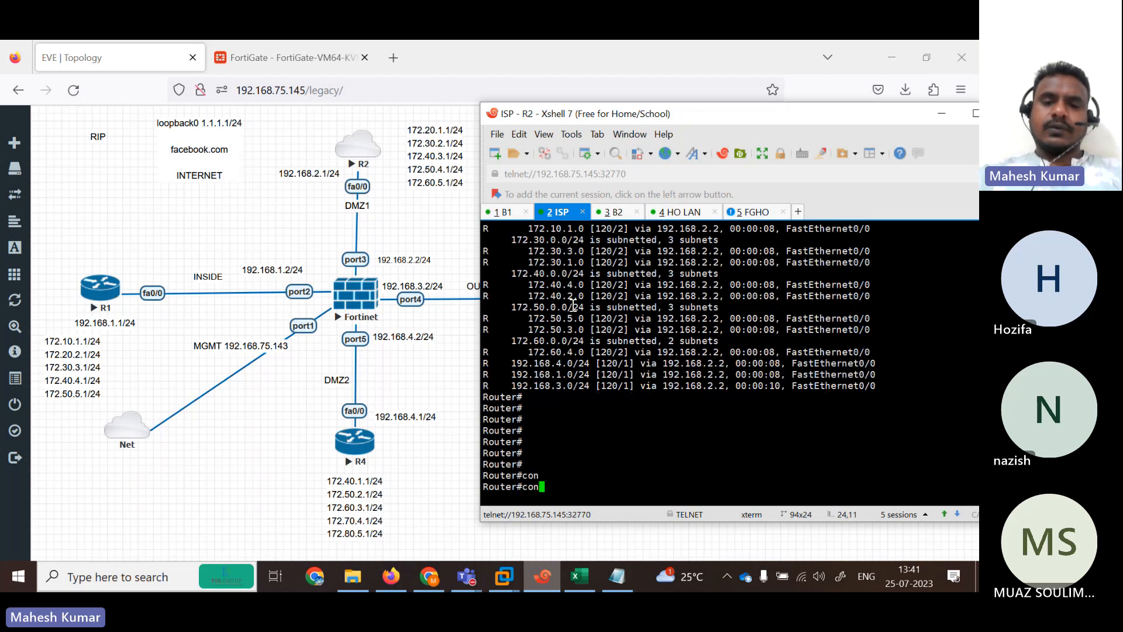
{"action": "type", "text": "f"}
{"action": "key", "text": "Tab"}
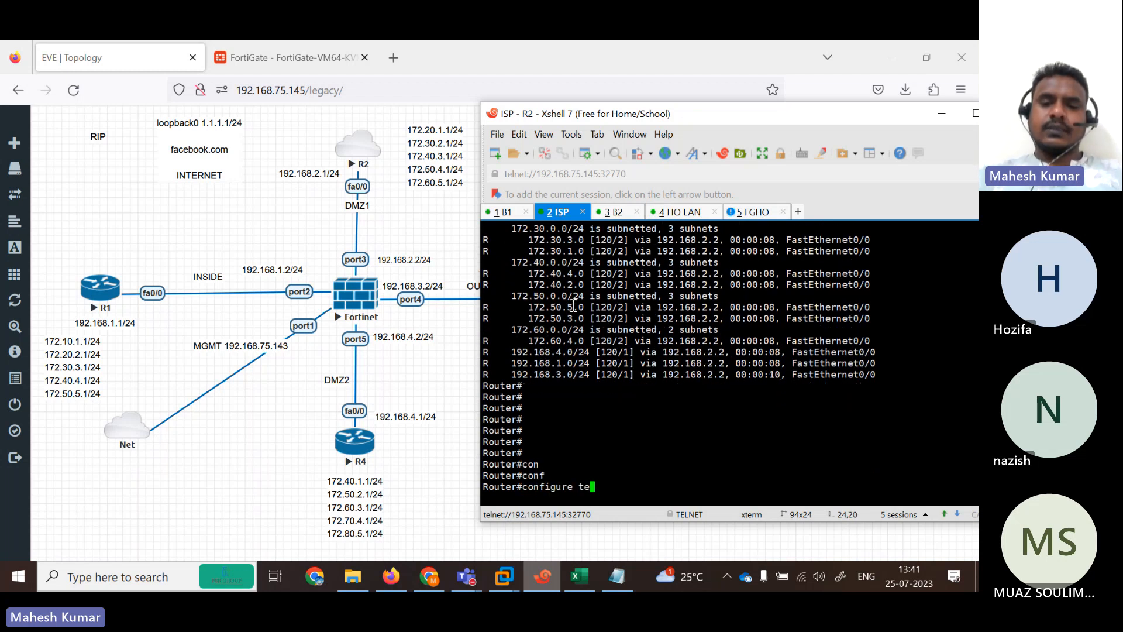
{"action": "type", "text": "ter"}
{"action": "key", "text": "Return"}
{"action": "key", "text": "Return"}
{"action": "type", "text": "in"}
{"action": "key", "text": "Tab"}
{"action": "type", "text": "lo"}
{"action": "key", "text": "Tab"}
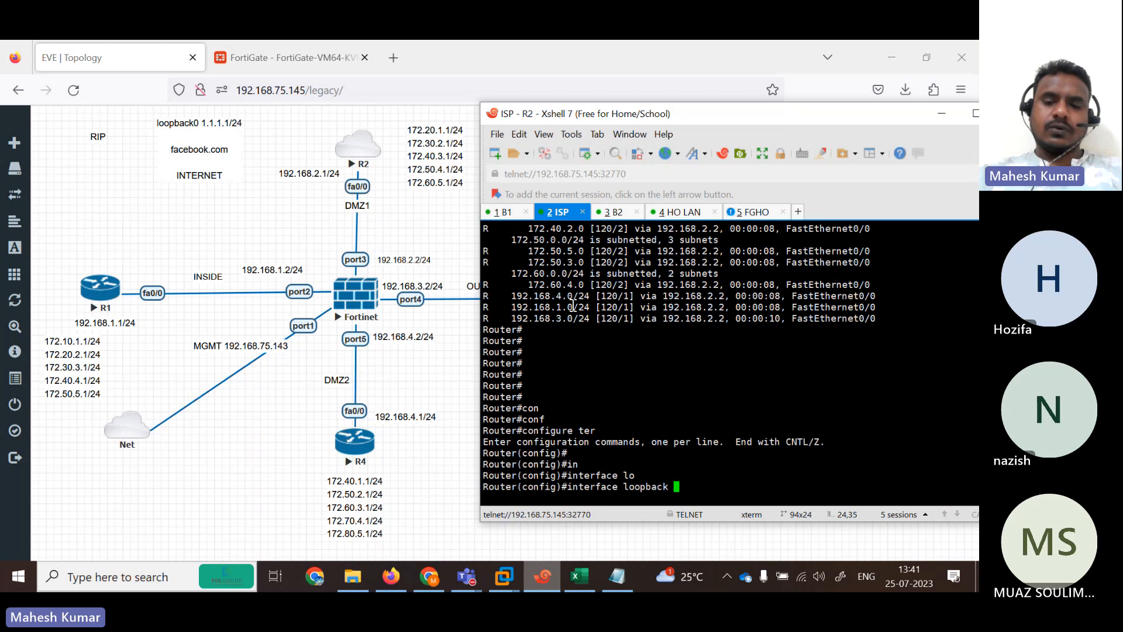
{"action": "type", "text": "0"}
{"action": "key", "text": "Return"}
{"action": "key", "text": "Return"}
{"action": "key", "text": "Return"}
{"action": "key", "text": "Return"}
{"action": "key", "text": "Return"}
Assign Loopback0 the address 1.1.1.1 255.255.255.0 and exit with end.
{"action": "type", "text": "ip add"}
{"action": "key", "text": "Tab"}
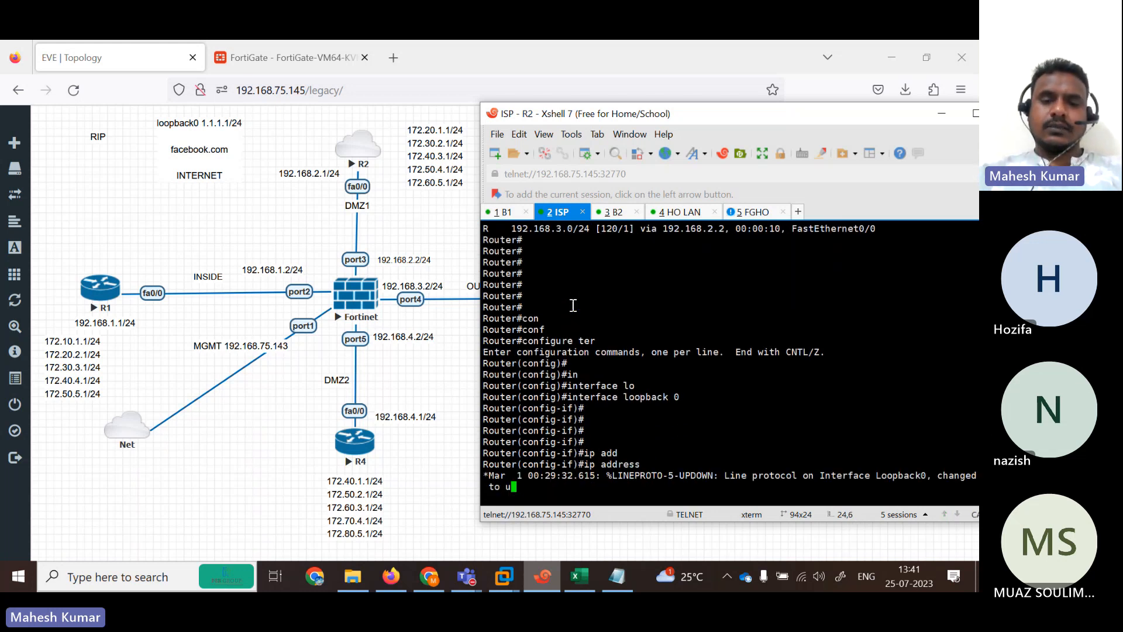
{"action": "key", "text": "BackSpace"}
{"action": "key", "text": "Return"}
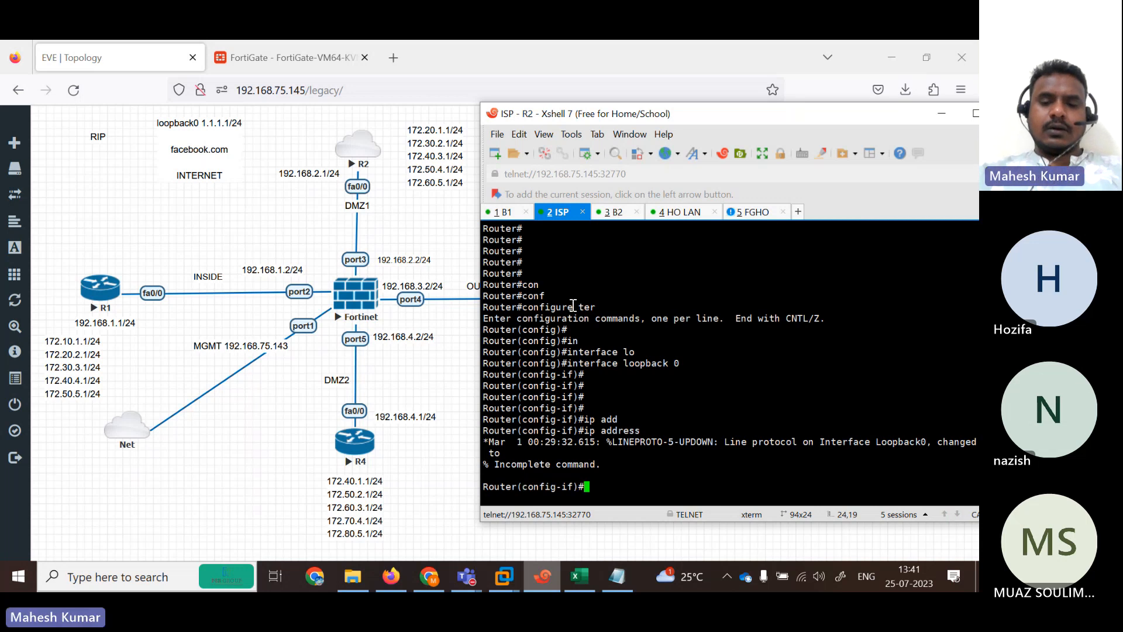
{"action": "type", "text": "IP"}
{"action": "key", "text": "Tab"}
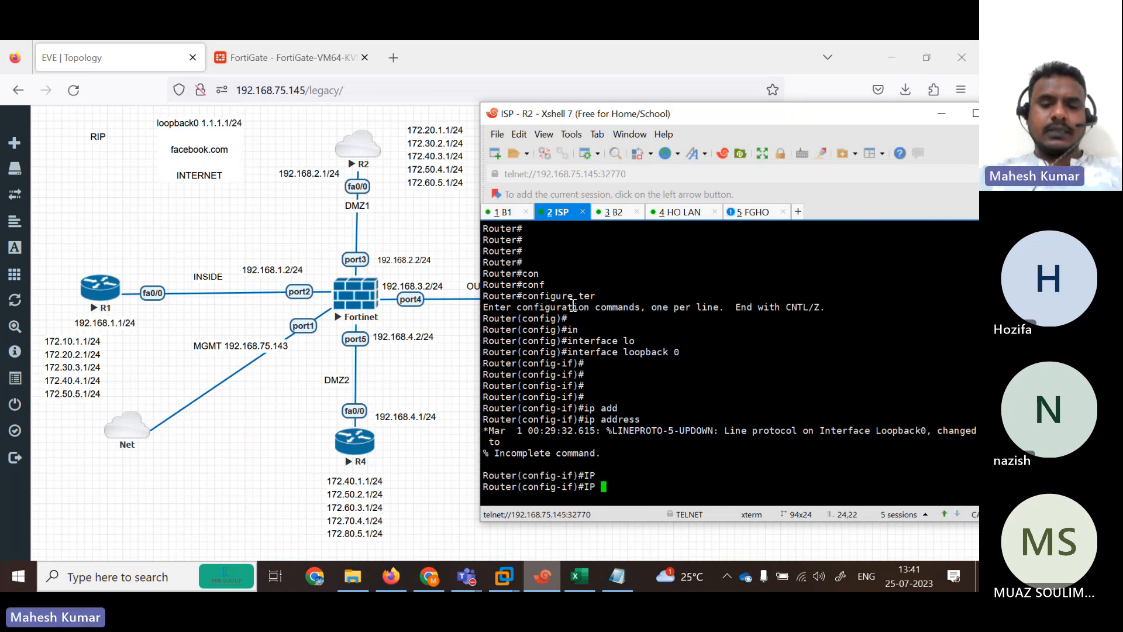
{"action": "type", "text": "ADD"}
{"action": "key", "text": "Tab"}
{"action": "type", "text": "1.1."}
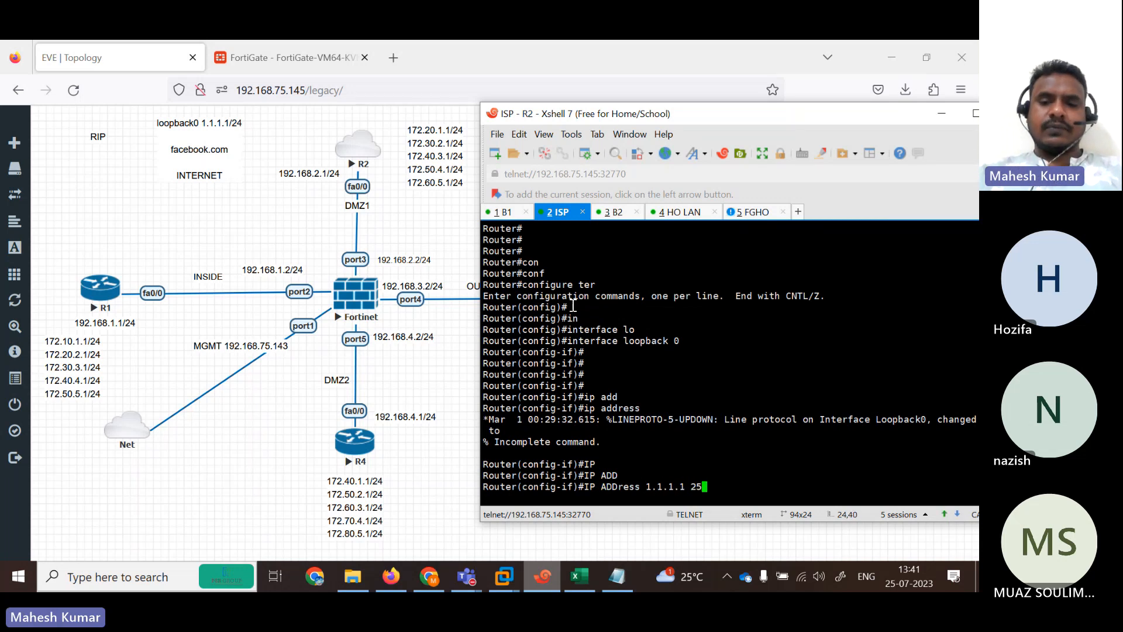
{"action": "type", "text": "1.1 255.255.255.0"}
{"action": "key", "text": "Return"}
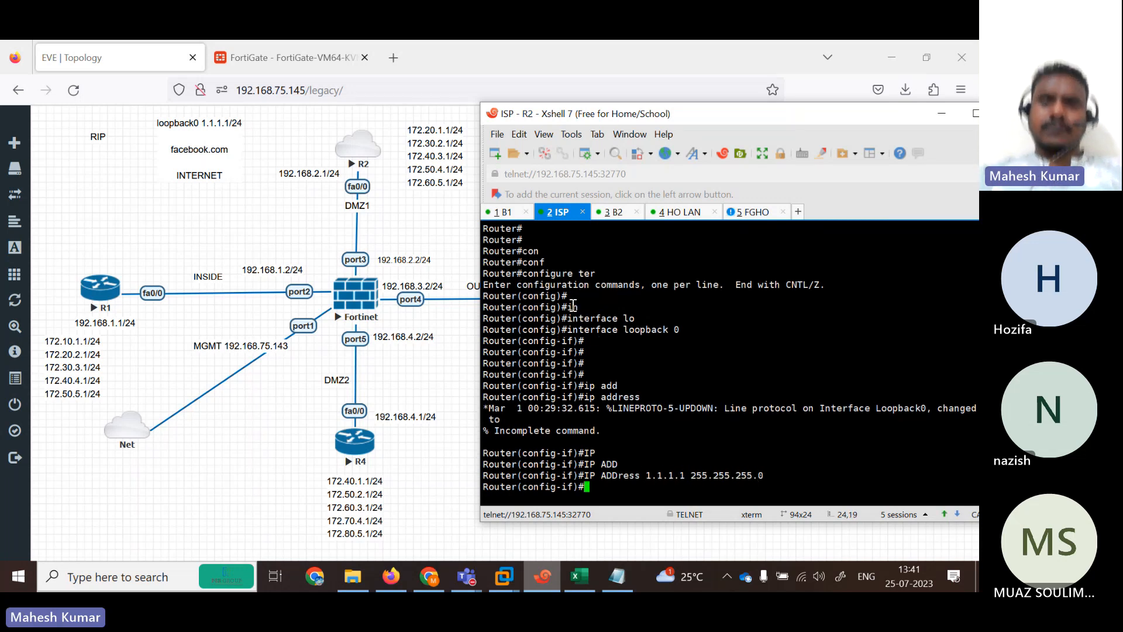
{"action": "type", "text": "END"}
{"action": "key", "text": "Return"}
{"action": "key", "text": "Return"}
Run show ip int brief to confirm Loopback0 is up with 1.1.1.1.
{"action": "type", "text": "SH"}
{"action": "key", "text": "Tab"}
{"action": "type", "text": "IP R"}
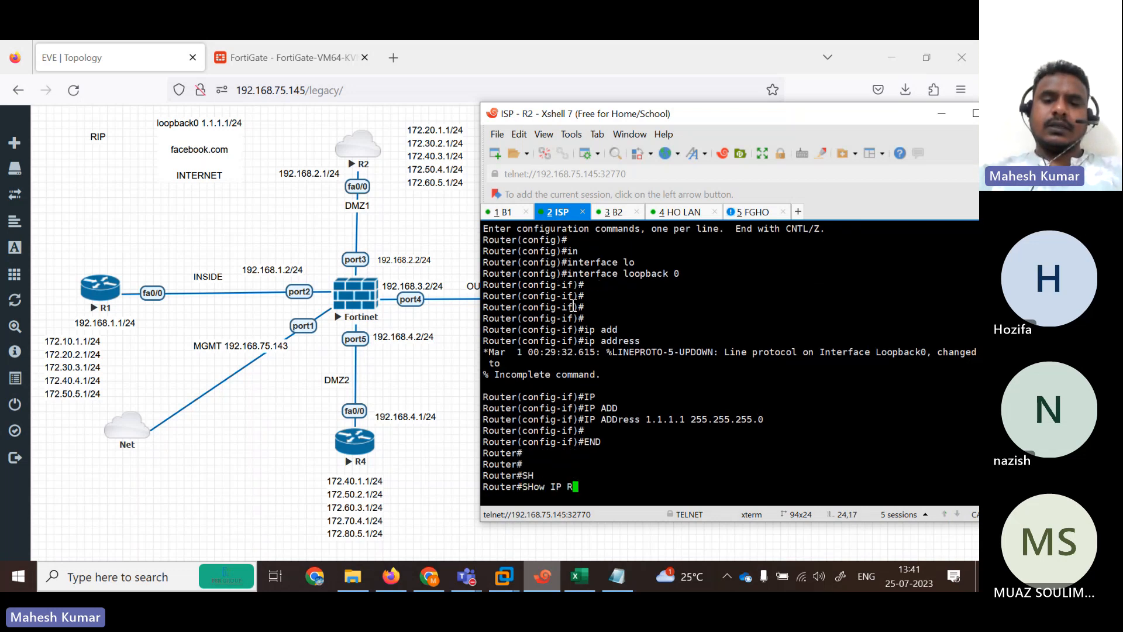
{"action": "key", "text": "BackSpace"}
{"action": "type", "text": "IN"}
{"action": "key", "text": "Tab"}
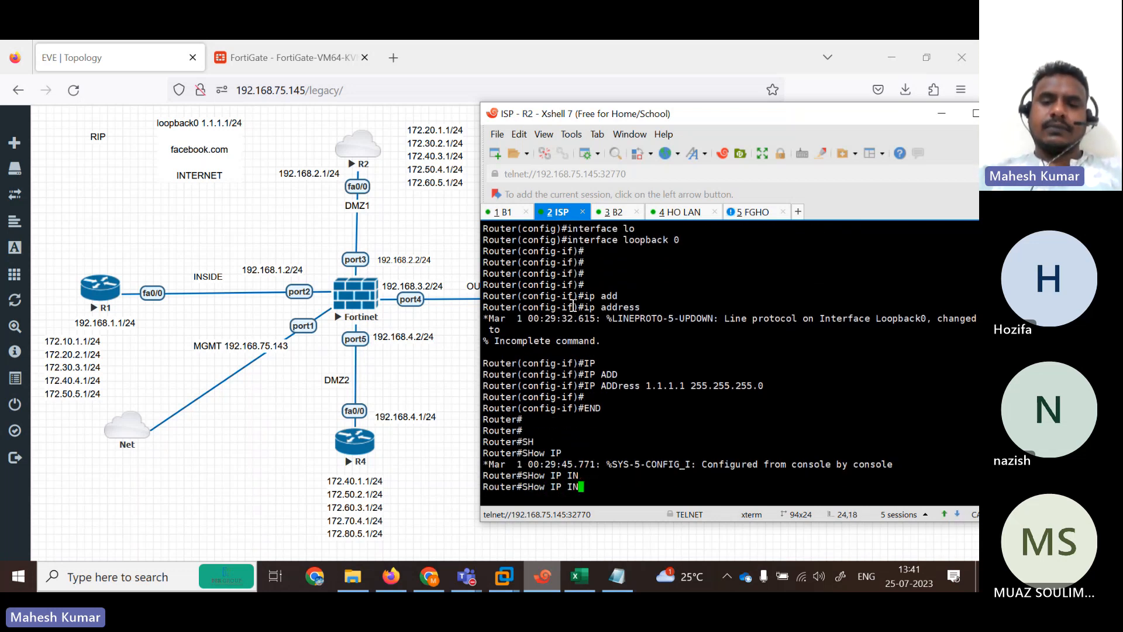
{"action": "type", "text": "T BR"}
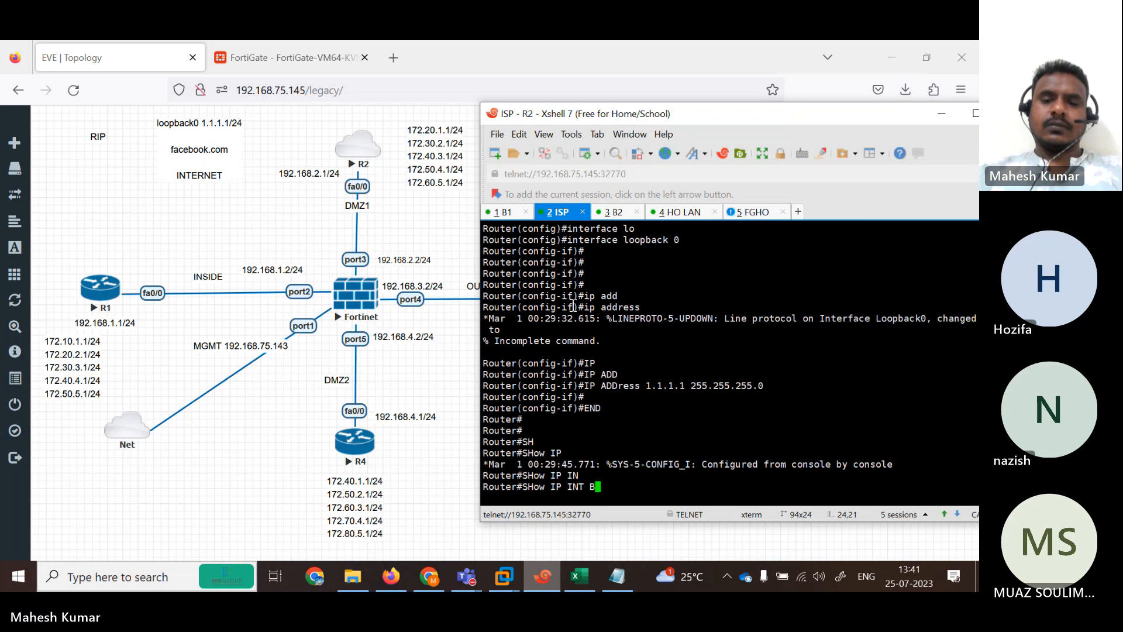
{"action": "key", "text": "Return"}
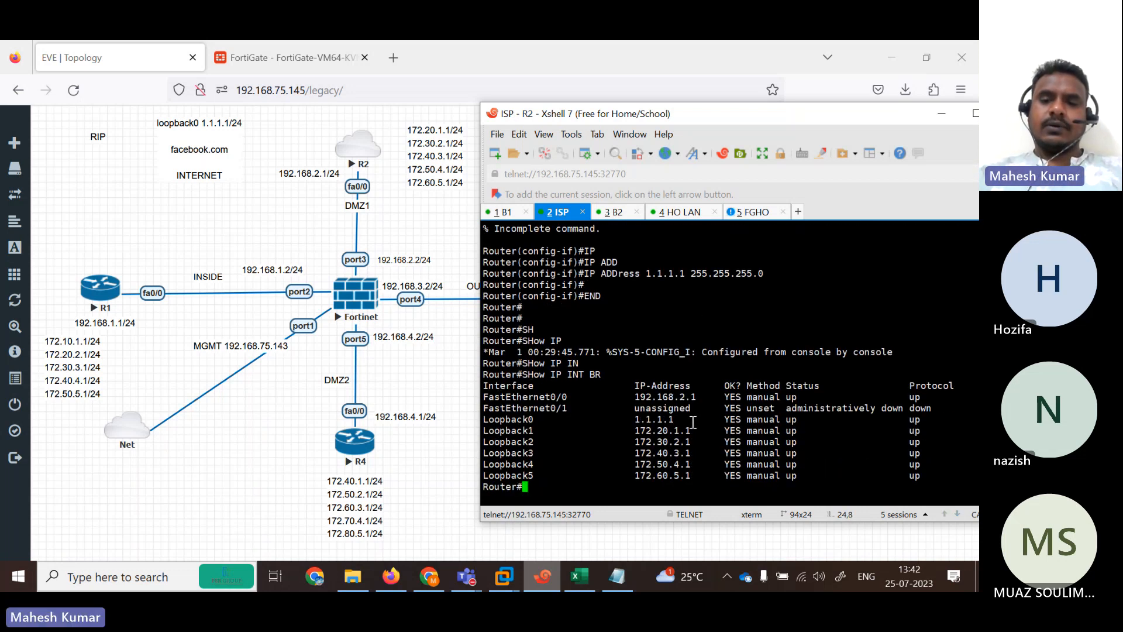
List R1's RIP-learned routes with show ip route rip.
{"action": "left_click", "coordinate": [502, 217]}
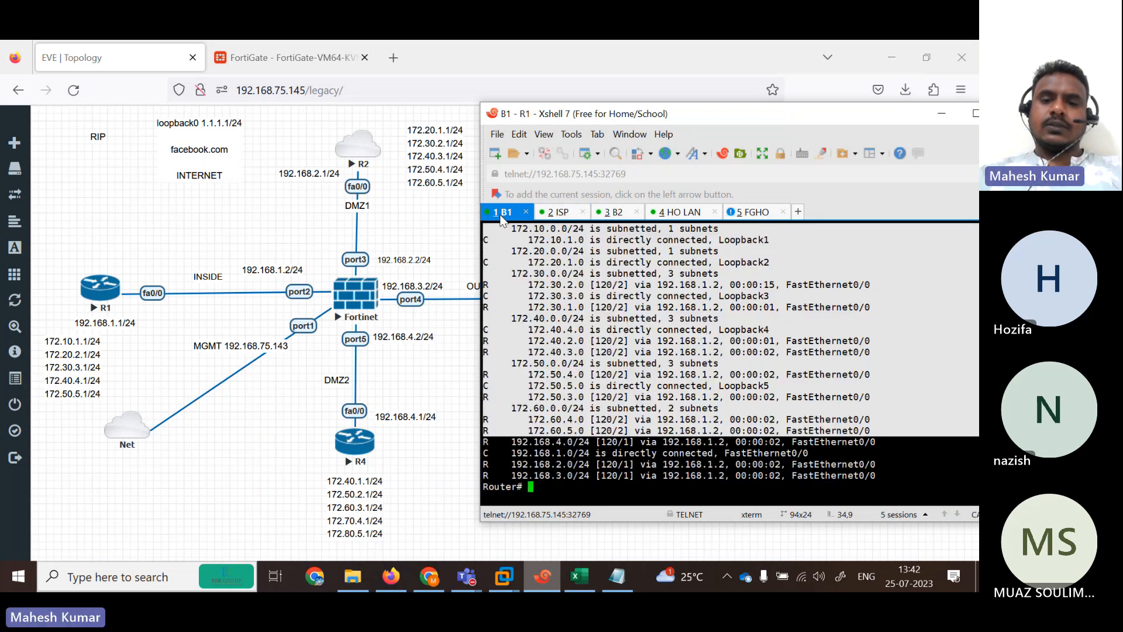
{"action": "key", "text": "Return"}
{"action": "key", "text": "Return"}
{"action": "key", "text": "Return"}
{"action": "type", "text": "SH"}
{"action": "key", "text": "Tab"}
{"action": "type", "text": "IP ROU"}
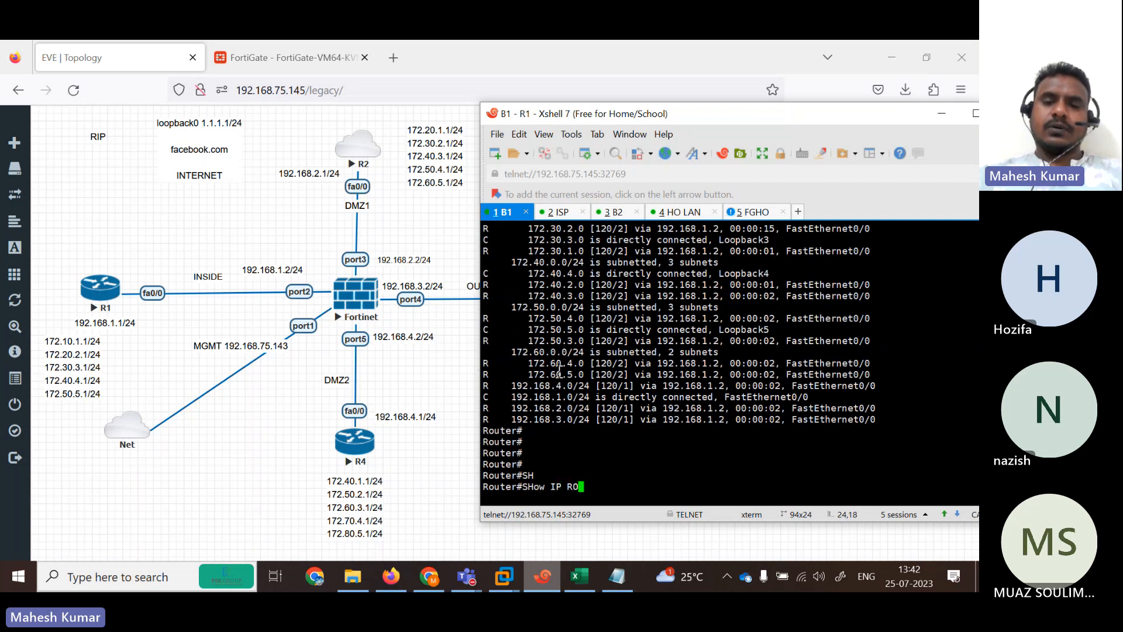
{"action": "key", "text": "Tab"}
{"action": "type", "text": "RI"}
{"action": "key", "text": "Tab"}
{"action": "key", "text": "Return"}
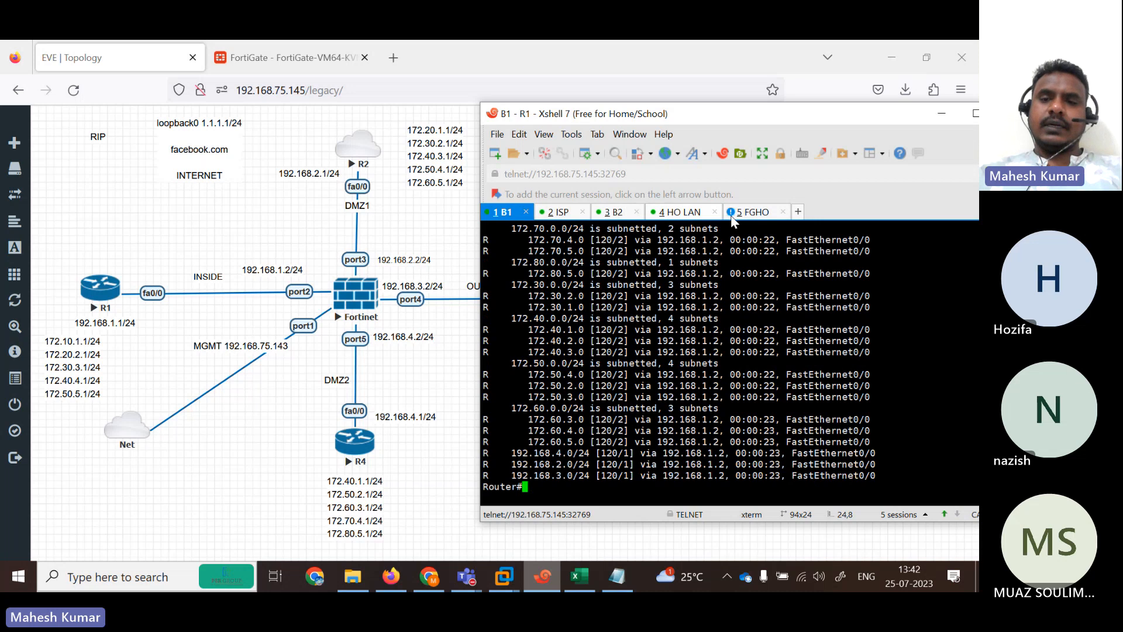
Log in to the FortiGate console as admin.
{"action": "left_click", "coordinate": [746, 218]}
{"action": "key", "text": "Return"}
{"action": "key", "text": "Return"}
{"action": "type", "text": "ADMI"}
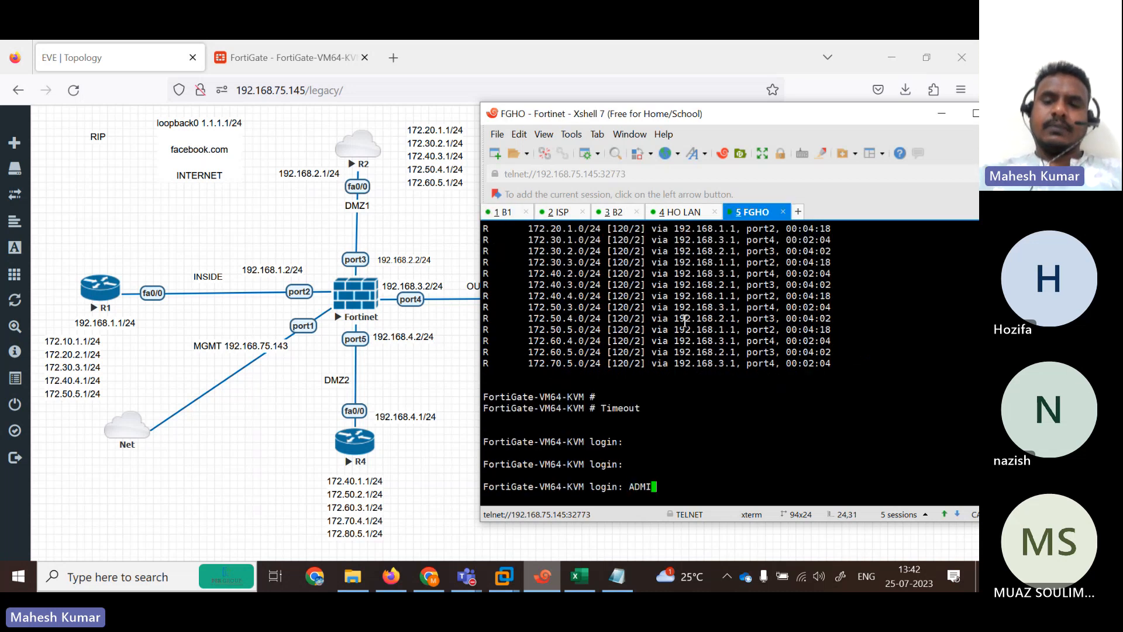
{"action": "key", "text": "BackSpace"}
{"action": "key", "text": "BackSpace"}
{"action": "key", "text": "BackSpace"}
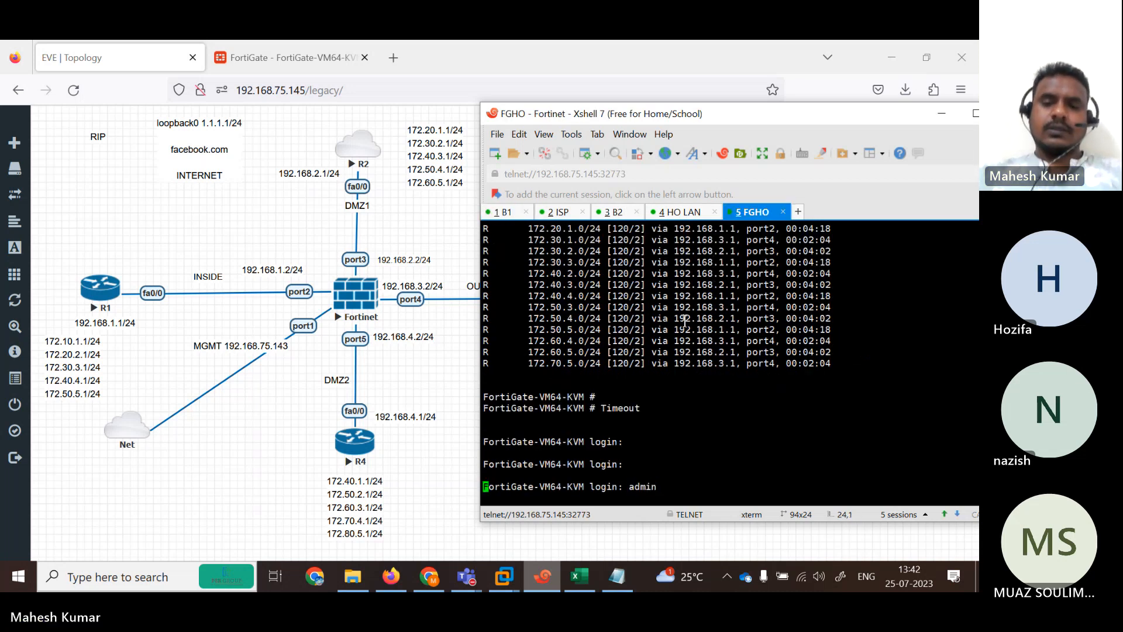
{"action": "key", "text": "Return"}
Display the FortiGate's full routing table with get router info routing-table all.
{"action": "type", "text": "show ip rou"}
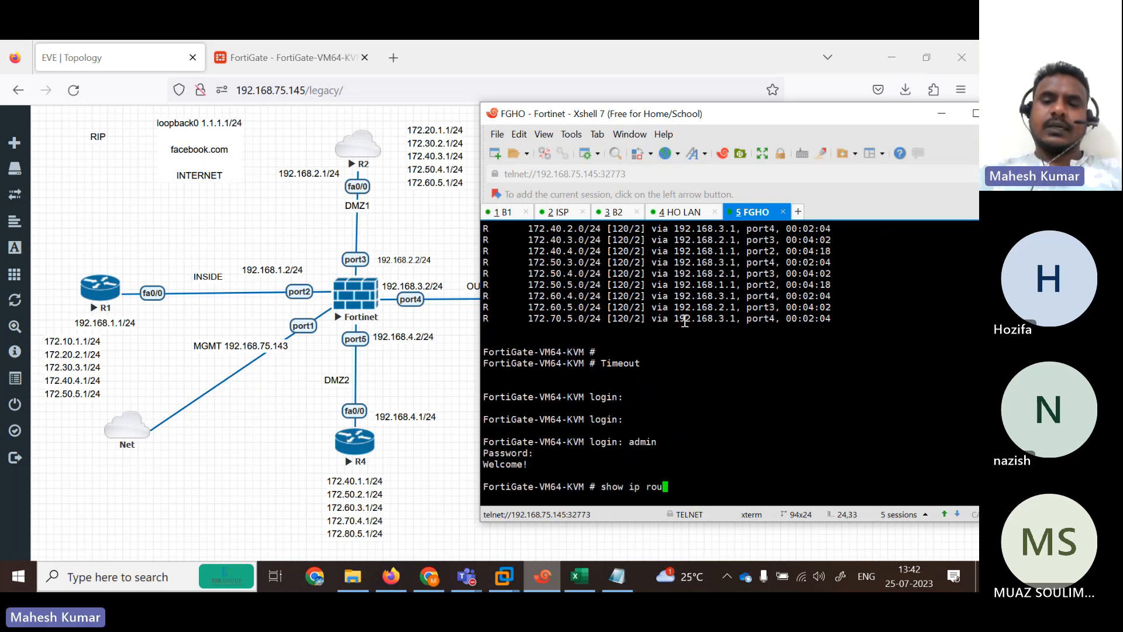
{"action": "key", "text": "BackSpace"}
{"action": "key", "text": "BackSpace"}
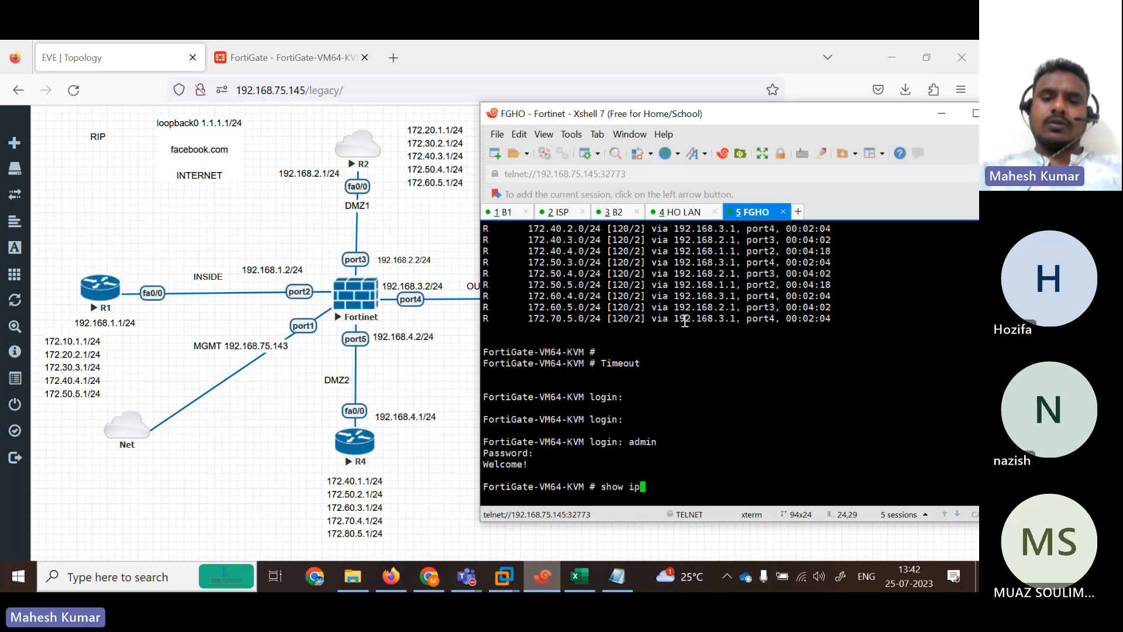
{"action": "key", "text": "BackSpace"}
{"action": "key", "text": "BackSpace"}
{"action": "key", "text": "BackSpace"}
{"action": "key", "text": "BackSpace"}
{"action": "key", "text": "BackSpace"}
{"action": "key", "text": "BackSpace"}
{"action": "type", "text": "get to"}
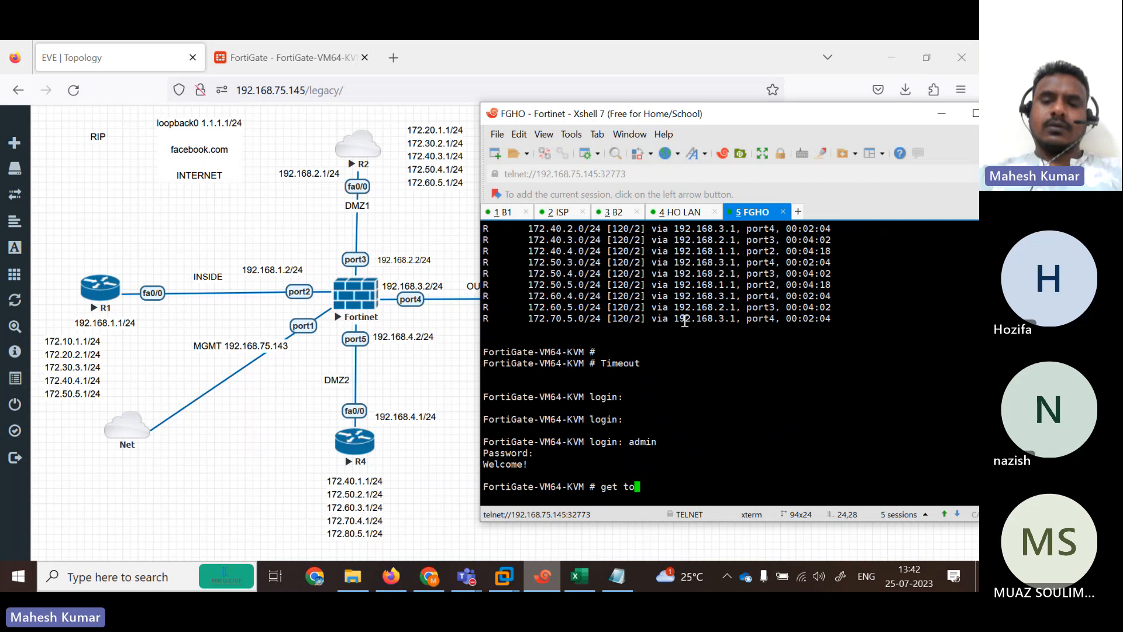
{"action": "key", "text": "BackSpace"}
{"action": "key", "text": "BackSpace"}
{"action": "type", "text": "router inforou"}
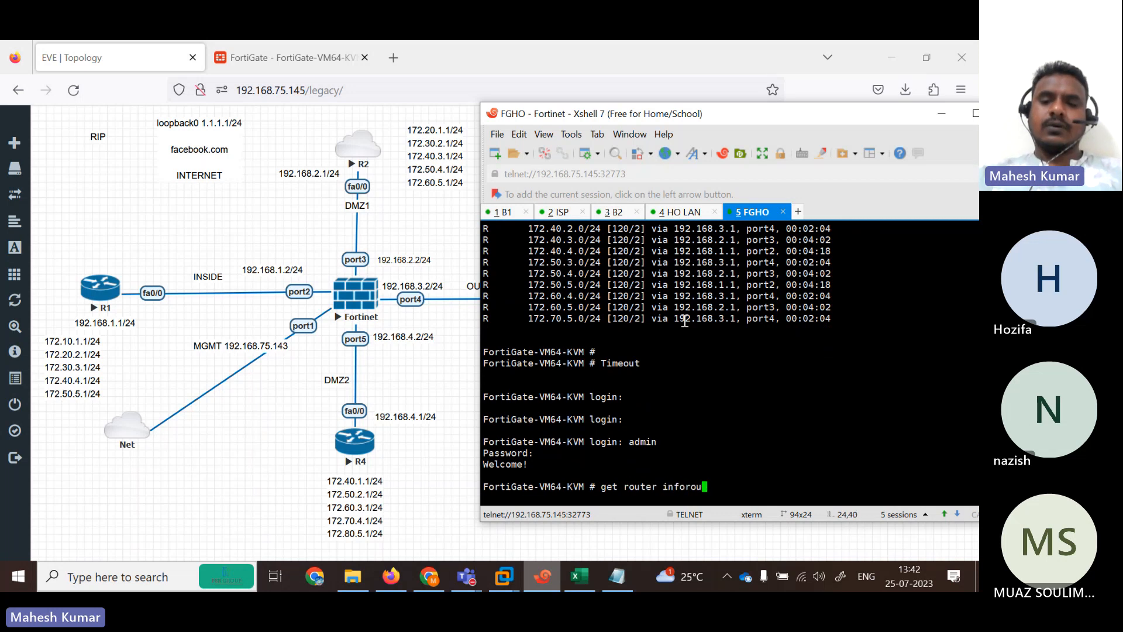
{"action": "key", "text": "BackSpace"}
{"action": "key", "text": "BackSpace"}
{"action": "key", "text": "BackSpace"}
{"action": "type", "text": " routing-table al"}
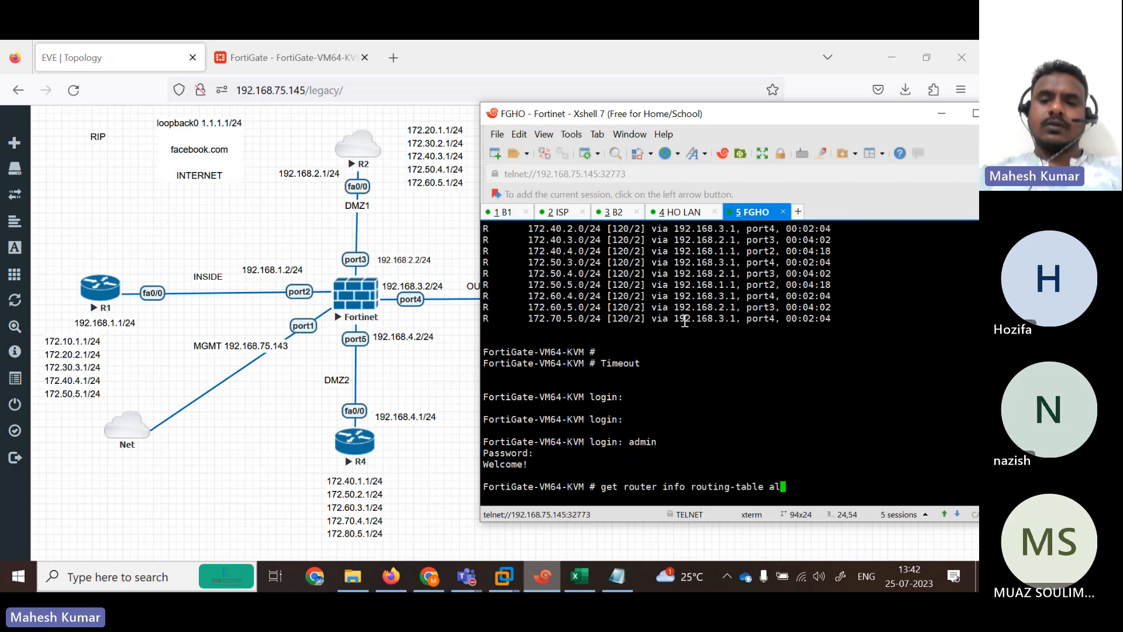
{"action": "type", "text": "l"}
{"action": "key", "text": "Return"}
{"action": "key", "text": "space"}
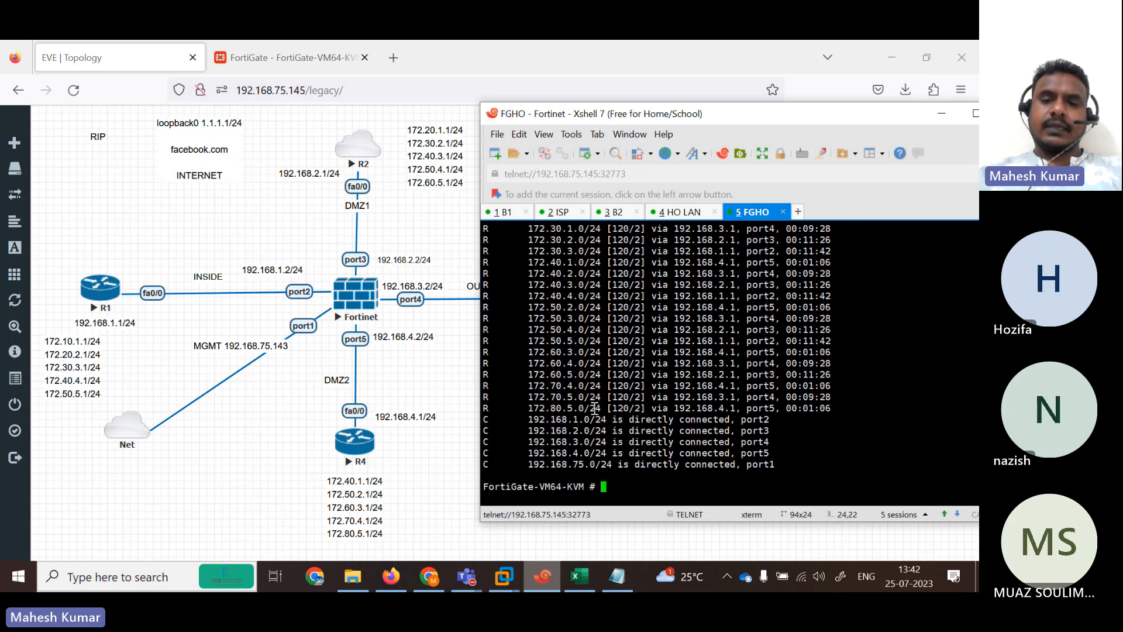
Run execute ping 1.1.1.1 from the FortiGate.
{"action": "type", "text": "ex"}
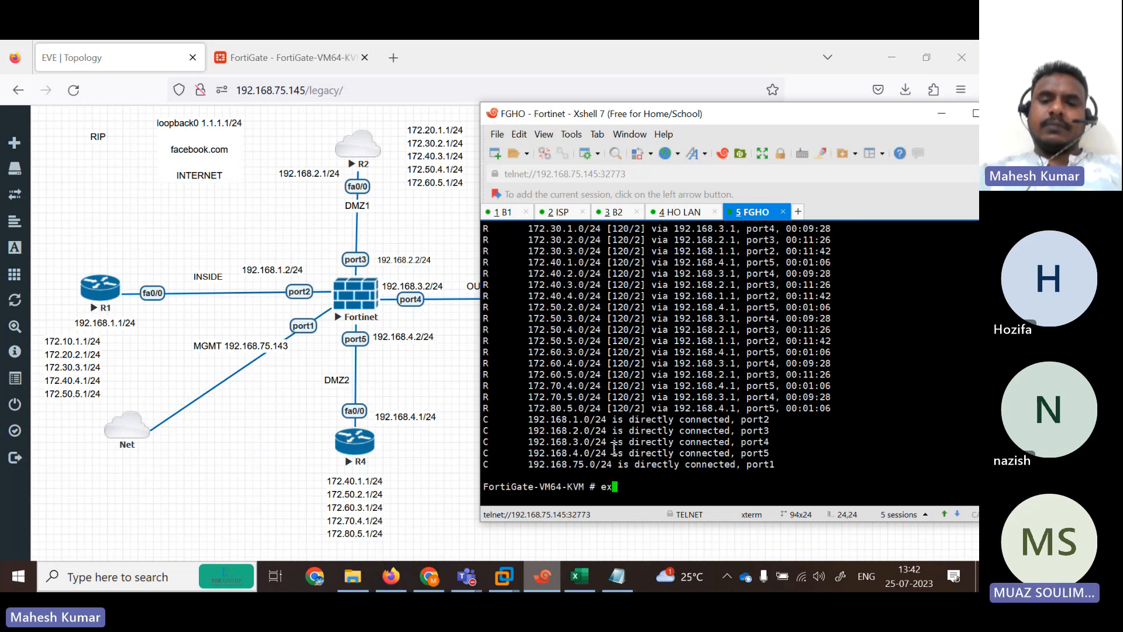
{"action": "type", "text": "ecute ping 1.1.1.1"}
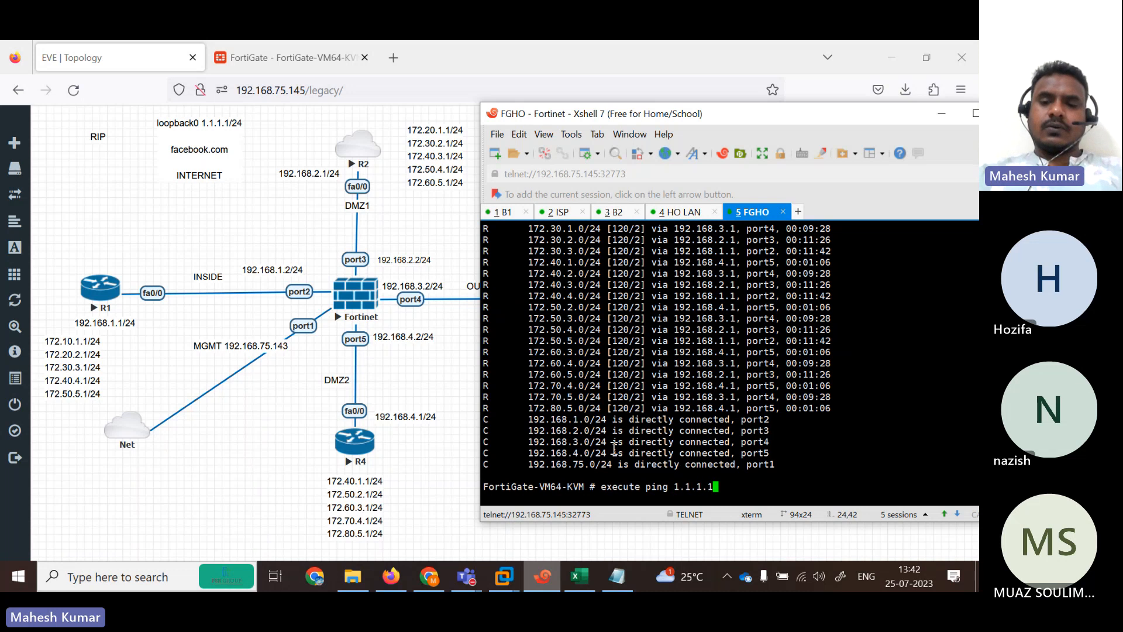
{"action": "key", "text": "Return"}
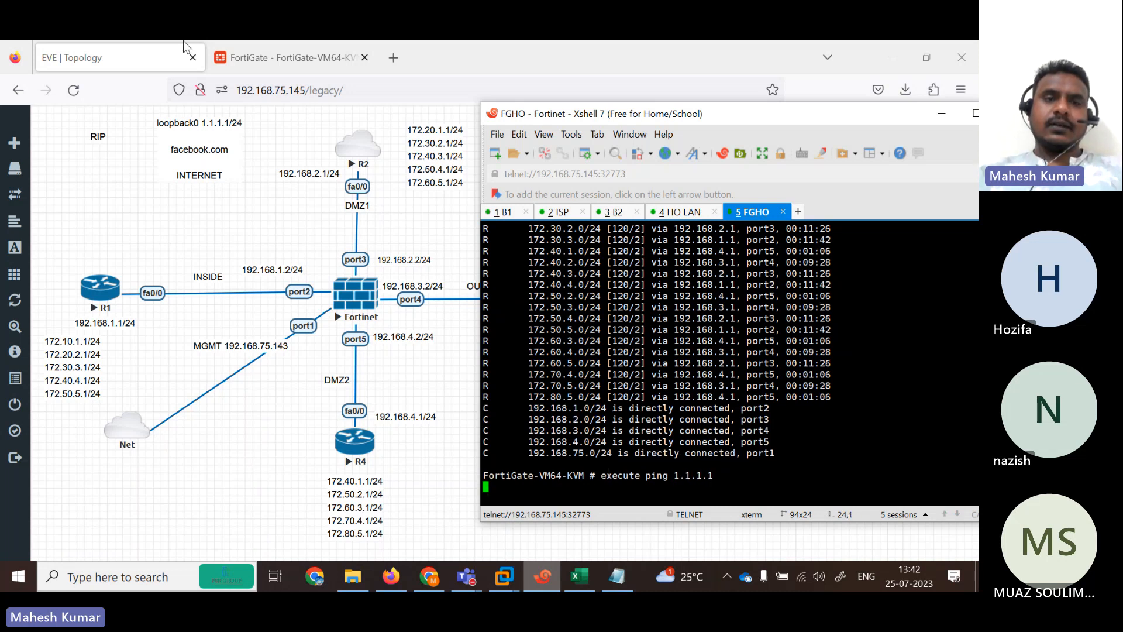
{"action": "left_click", "coordinate": [269, 54]}
Start a new static route from Network > Static Routes.
{"action": "left_click", "coordinate": [269, 54]}
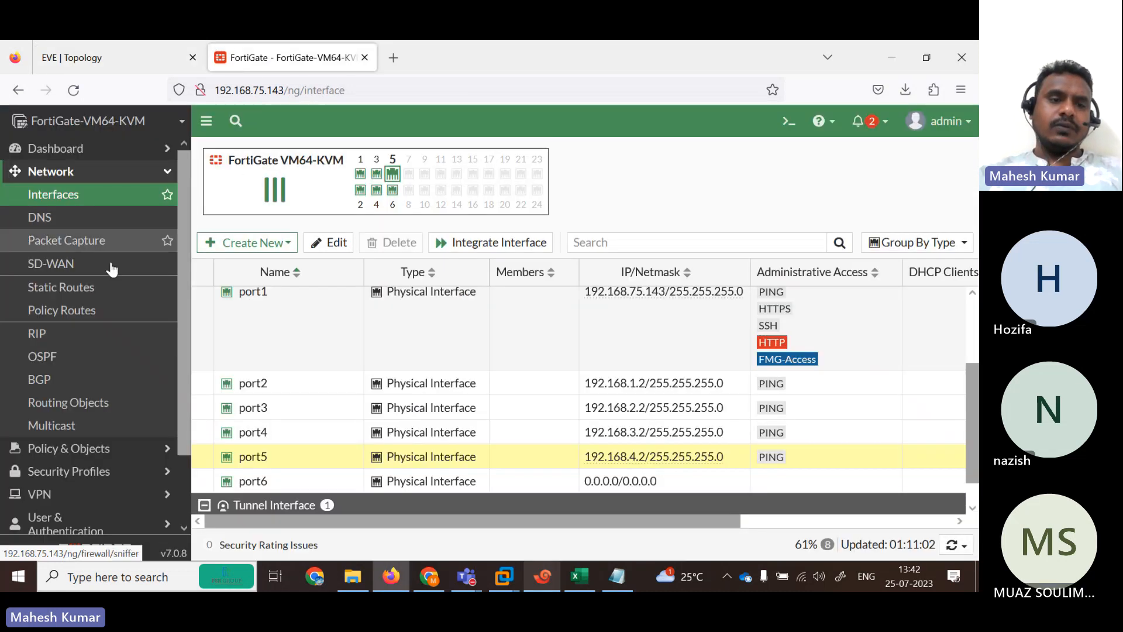
{"action": "left_click", "coordinate": [73, 289]}
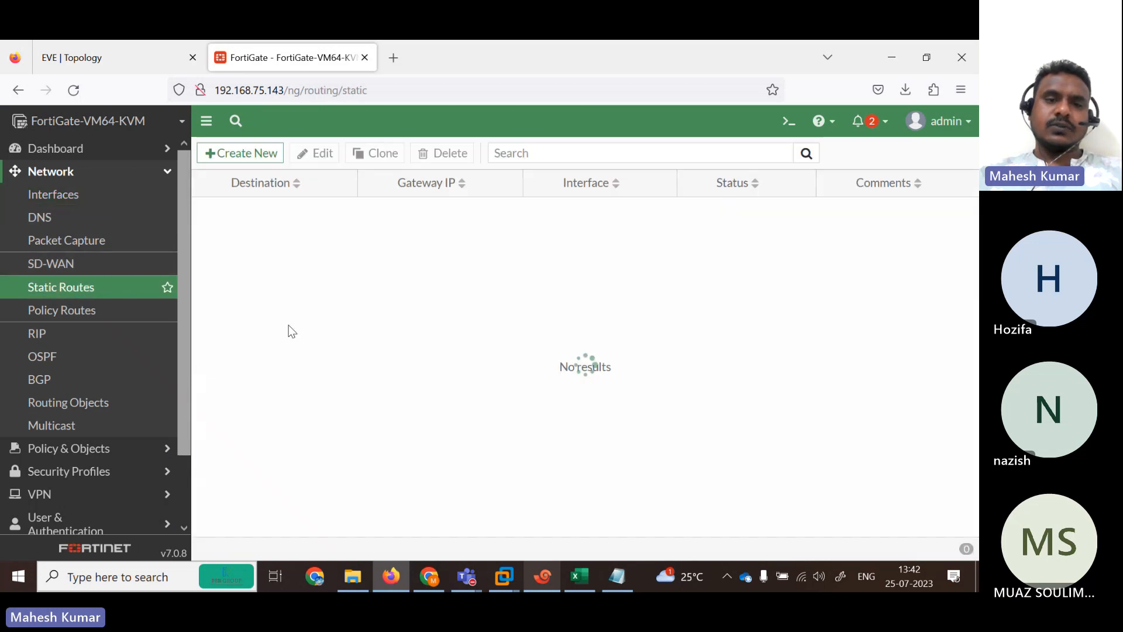
{"action": "left_click", "coordinate": [120, 64]}
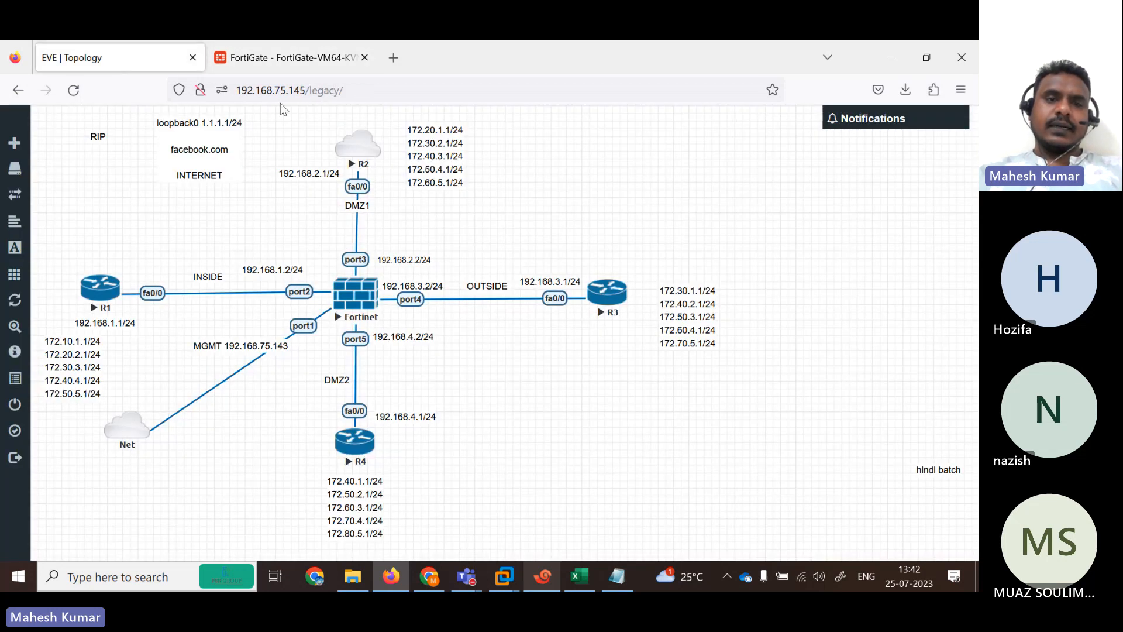
{"action": "key", "text": "ctrl+Tab"}
{"action": "left_click", "coordinate": [229, 153]}
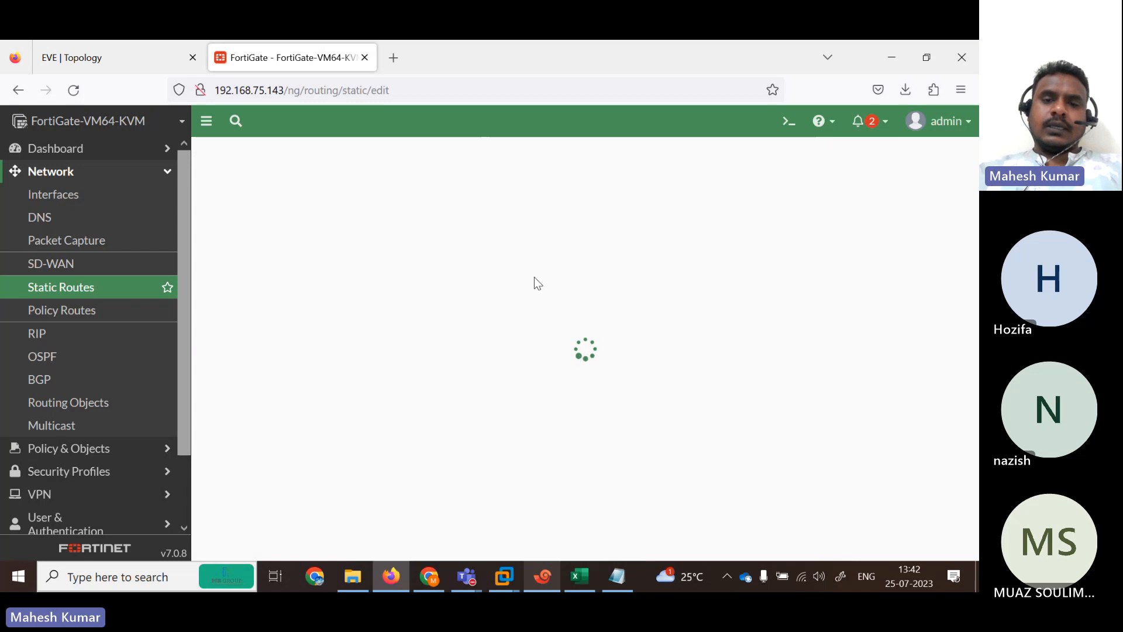
Set gateway 192.168.2.1 on port3 for the default route 0.0.0.0/0 and save.
{"action": "left_click", "coordinate": [415, 227]}
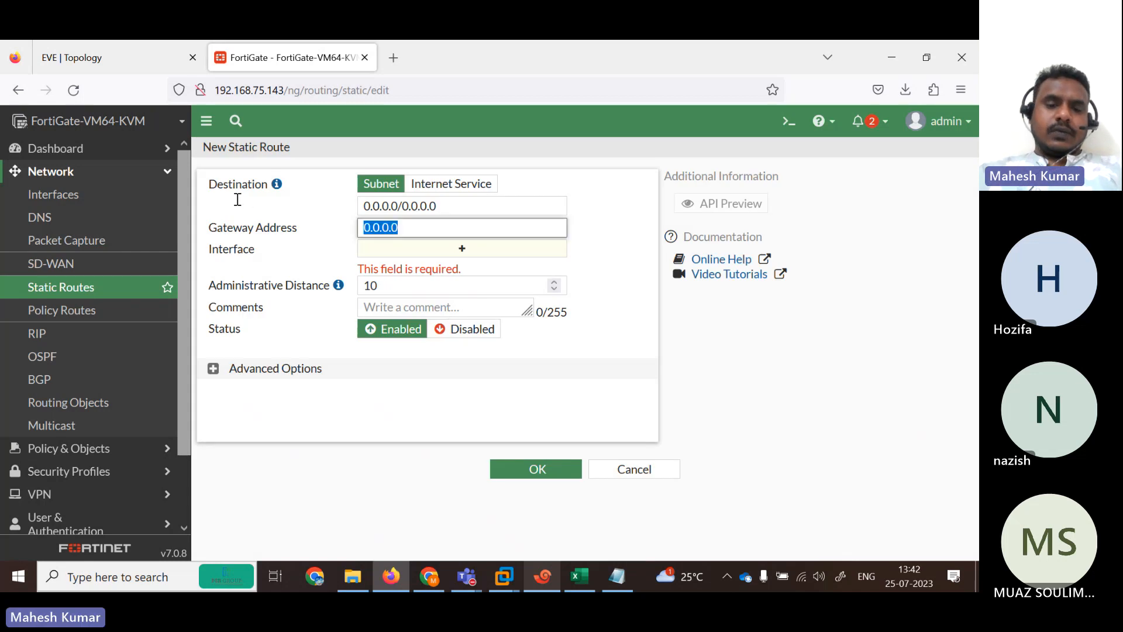
{"action": "type", "text": "10"}
{"action": "key", "text": "BackSpace"}
{"action": "key", "text": "BackSpace"}
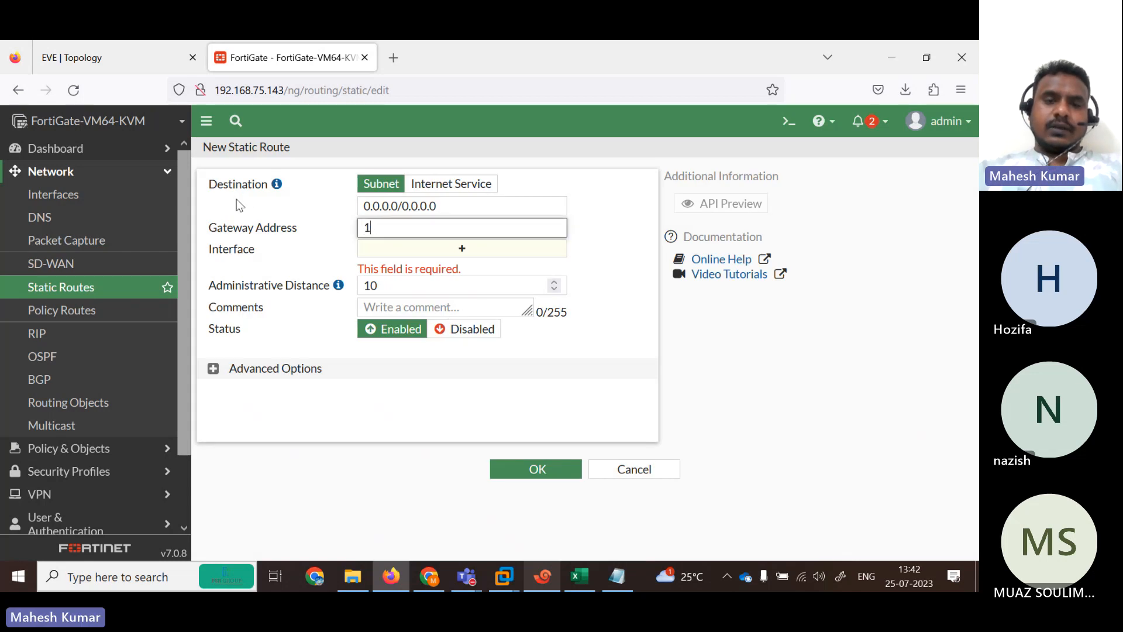
{"action": "type", "text": "192.168.1.2"}
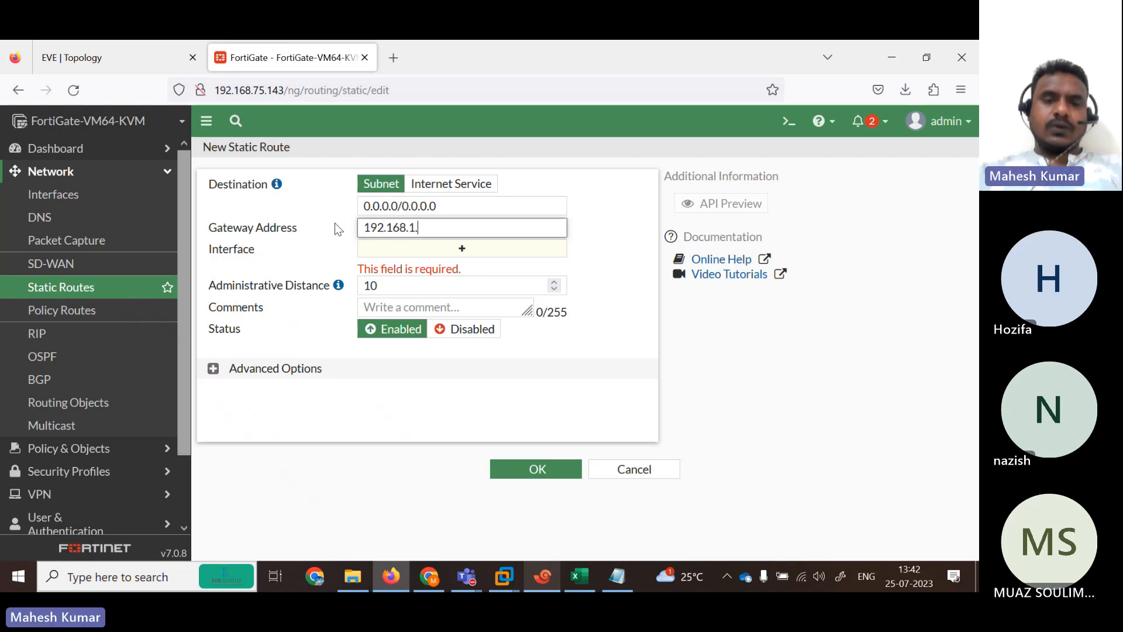
{"action": "left_click", "coordinate": [498, 252]}
{"action": "left_click", "coordinate": [126, 63]}
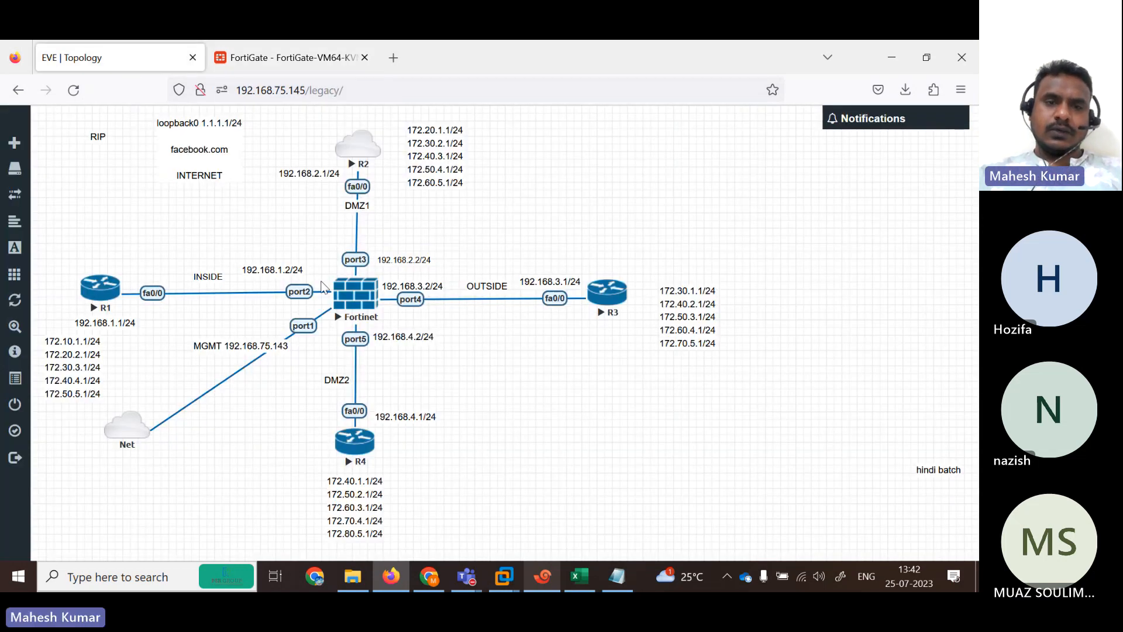
{"action": "left_click", "coordinate": [281, 57]}
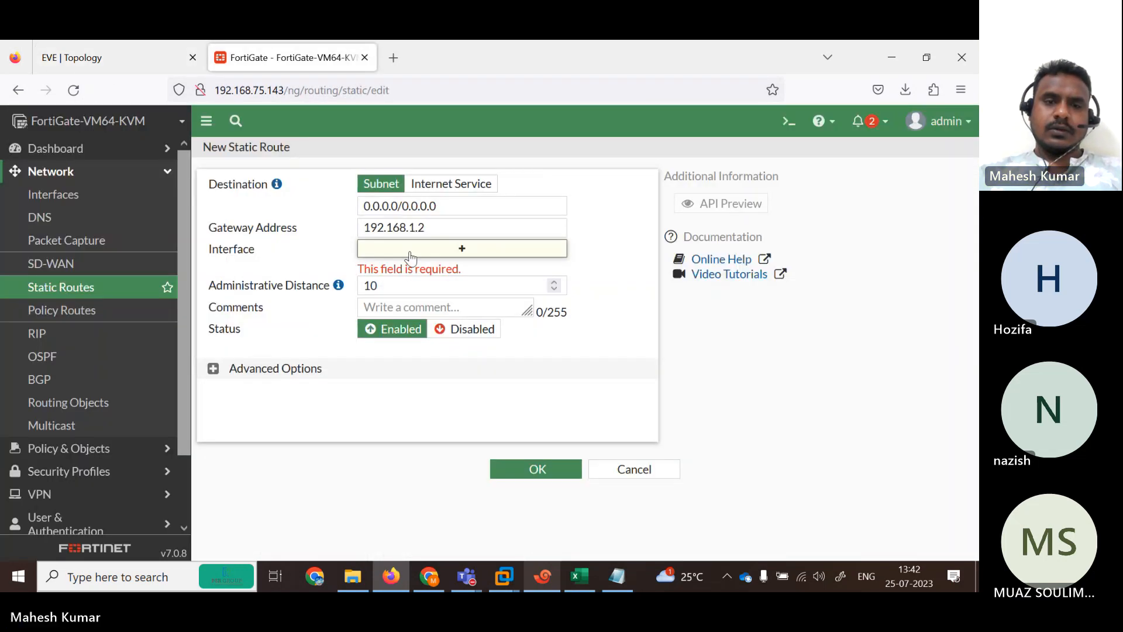
{"action": "left_click", "coordinate": [439, 230]}
{"action": "key", "text": "BackSpace"}
{"action": "type", "text": "2."}
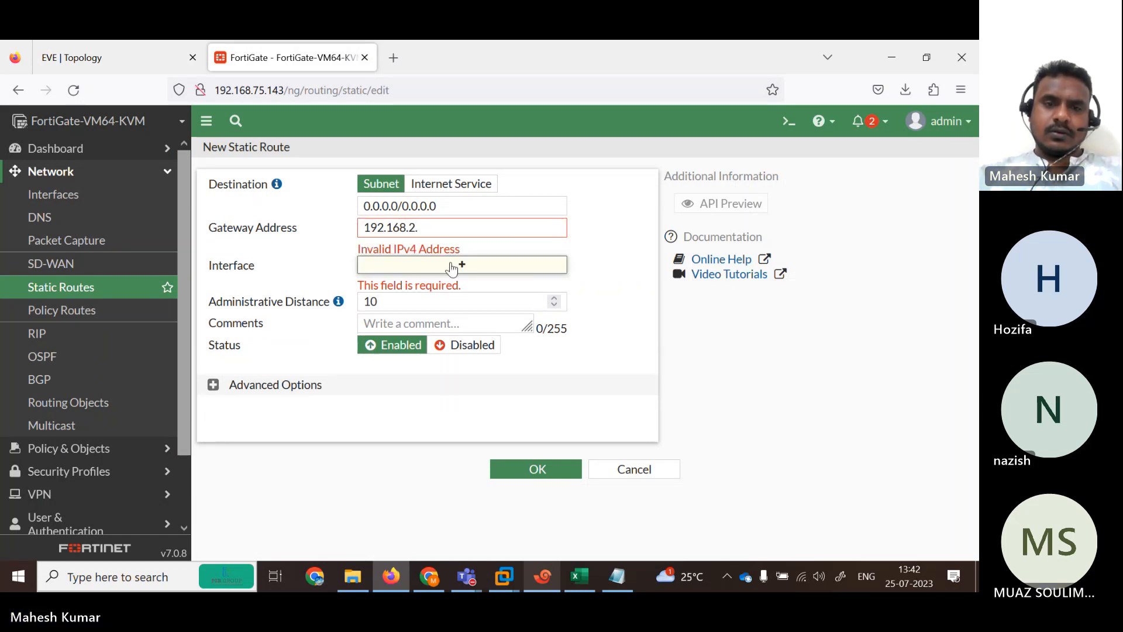
{"action": "left_click", "coordinate": [432, 228]}
{"action": "key", "text": "BackSpace"}
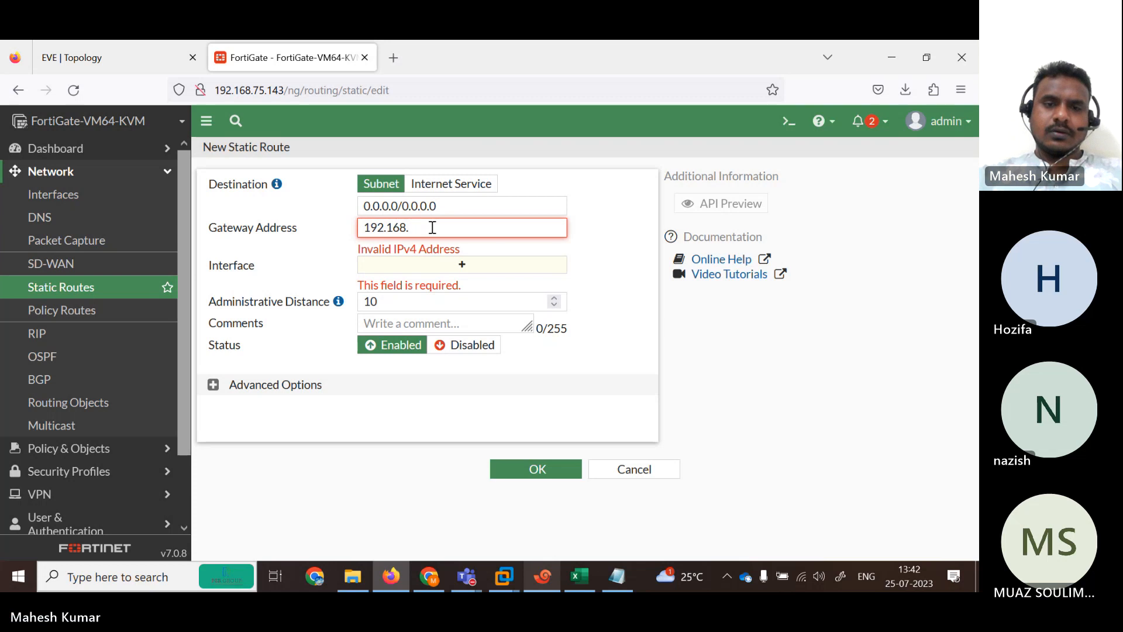
{"action": "type", "text": "2.1"}
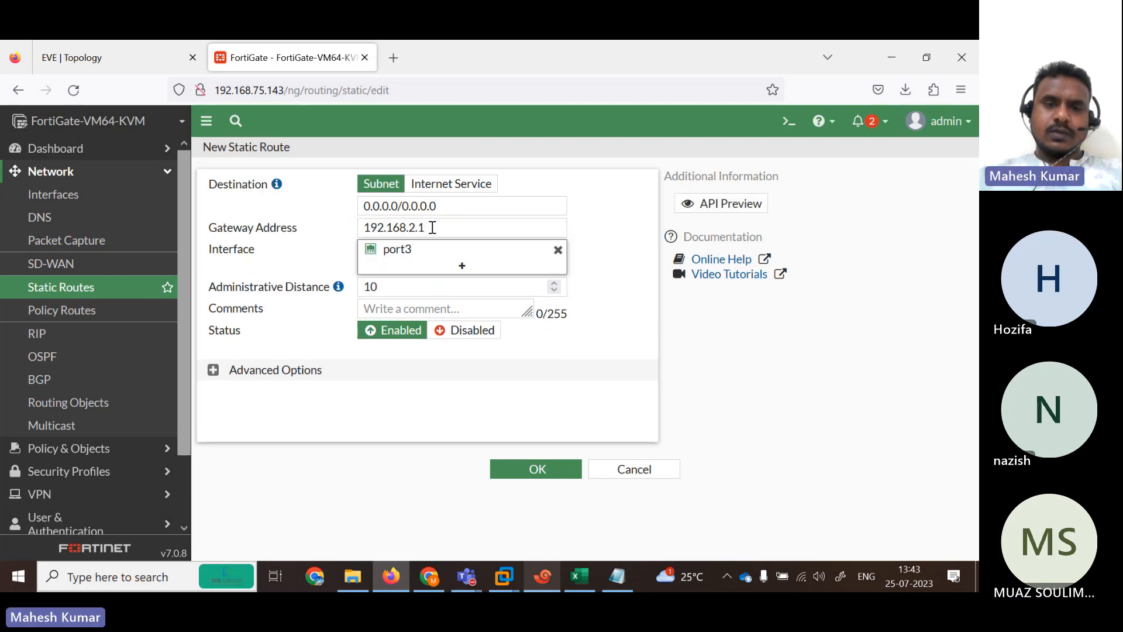
{"action": "left_click", "coordinate": [522, 475]}
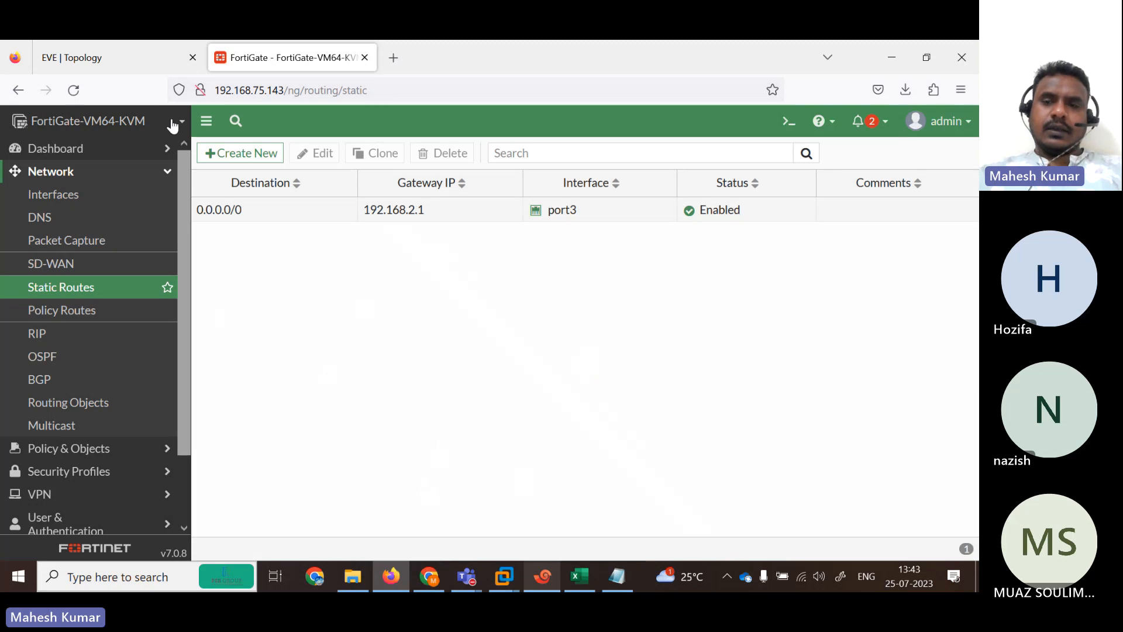
Rerun execute ping 1.1.1.1 on the FortiGate, now getting replies.
{"action": "left_click", "coordinate": [542, 577]}
{"action": "key", "text": "Up"}
{"action": "key", "text": "Return"}
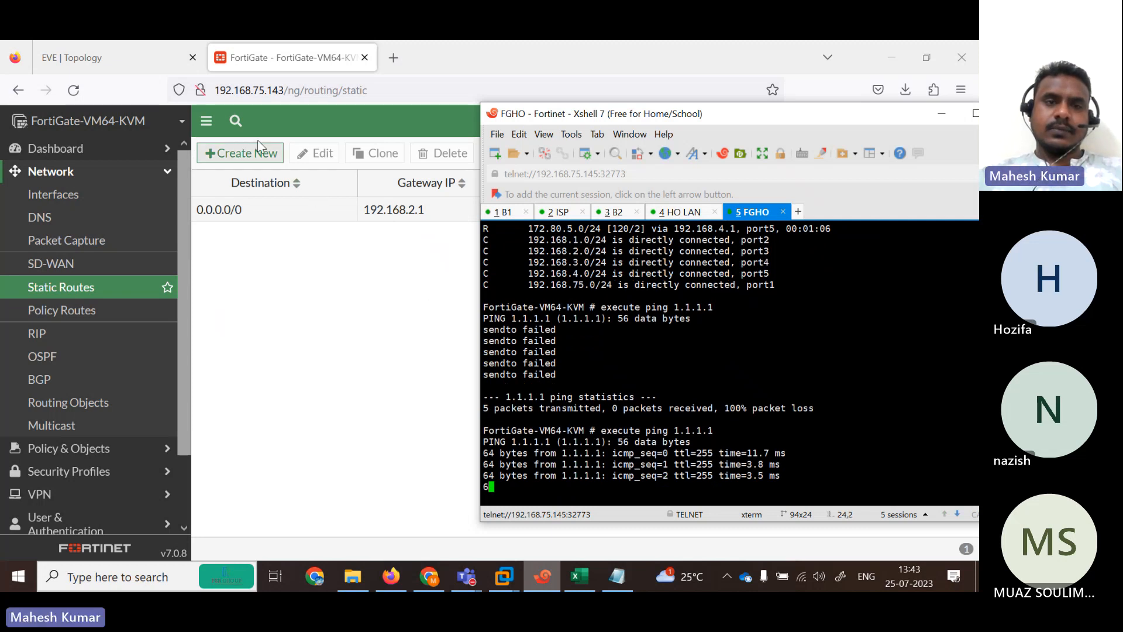
Review the Firewall Policy list, holding only Implicit Deny, then view the topology.
{"action": "left_click", "coordinate": [134, 450]}
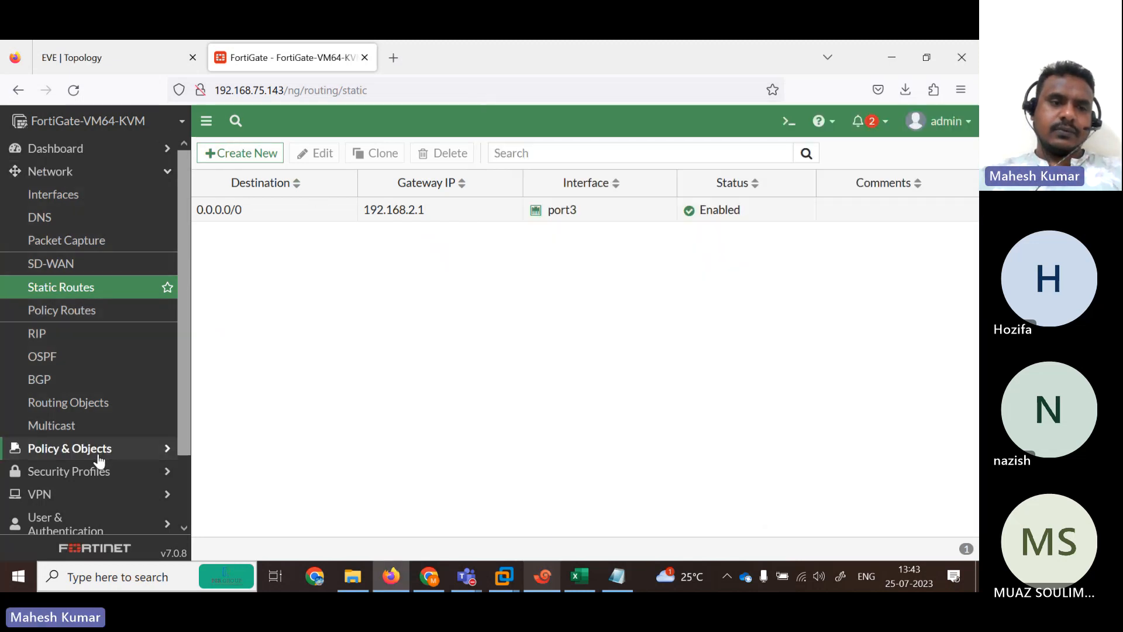
{"action": "left_click", "coordinate": [117, 222]}
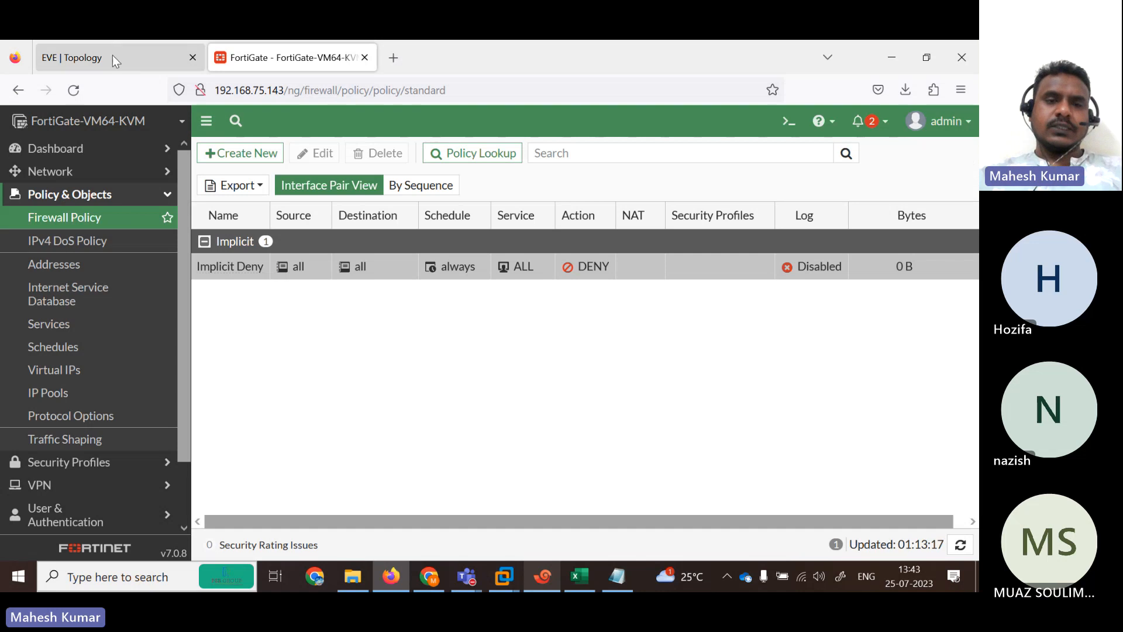
{"action": "left_click", "coordinate": [156, 61]}
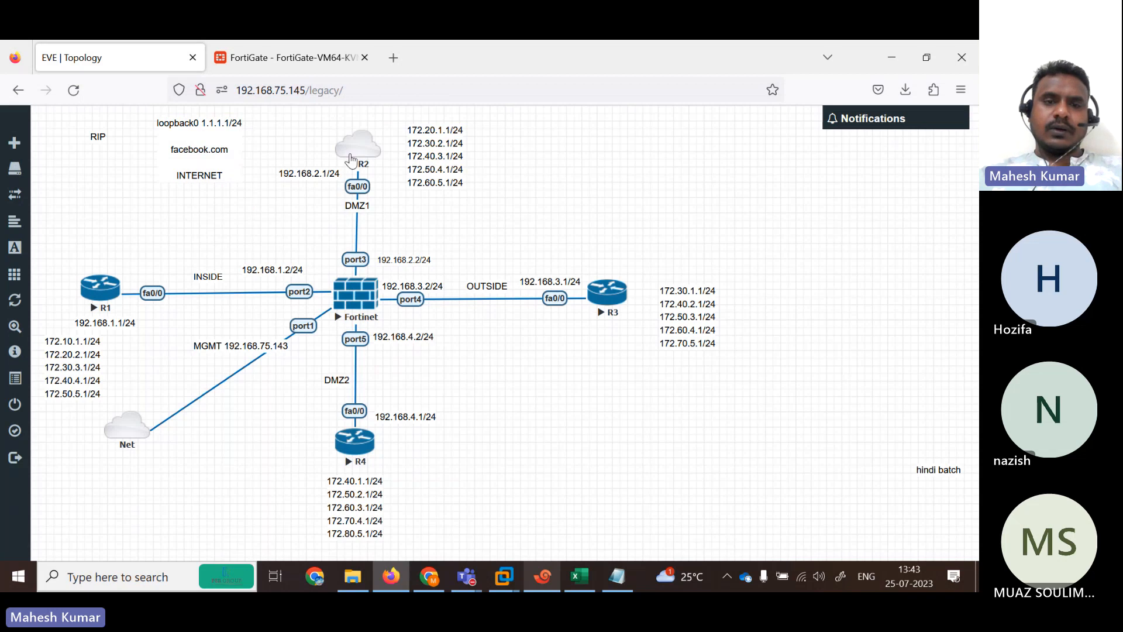
Ping 1.1.1.1 from R1, which fails at 0/5, and recheck the policy page and topology.
{"action": "left_click", "coordinate": [355, 292]}
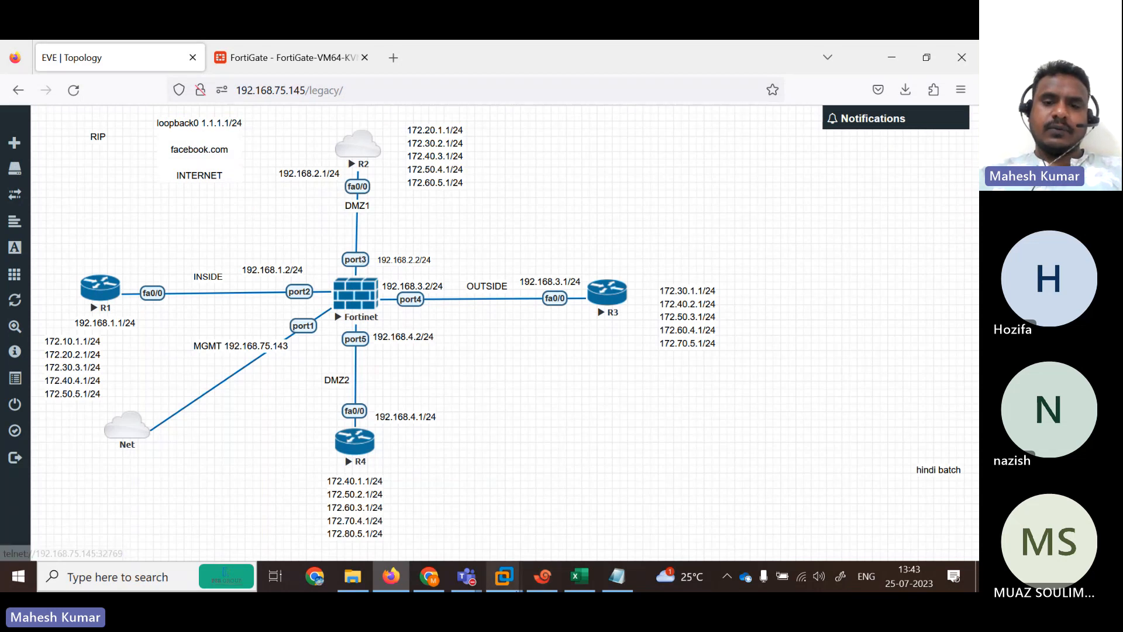
{"action": "left_click", "coordinate": [502, 212]}
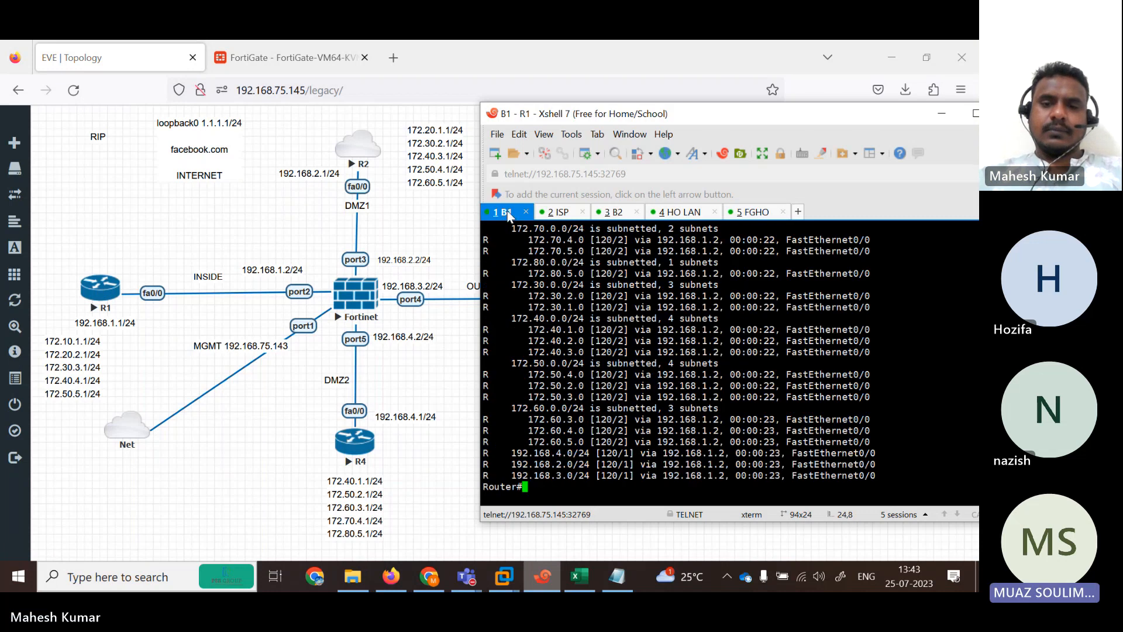
{"action": "key", "text": "Return"}
{"action": "key", "text": "Return"}
{"action": "key", "text": "Return"}
{"action": "key", "text": "Return"}
{"action": "type", "text": "pi"}
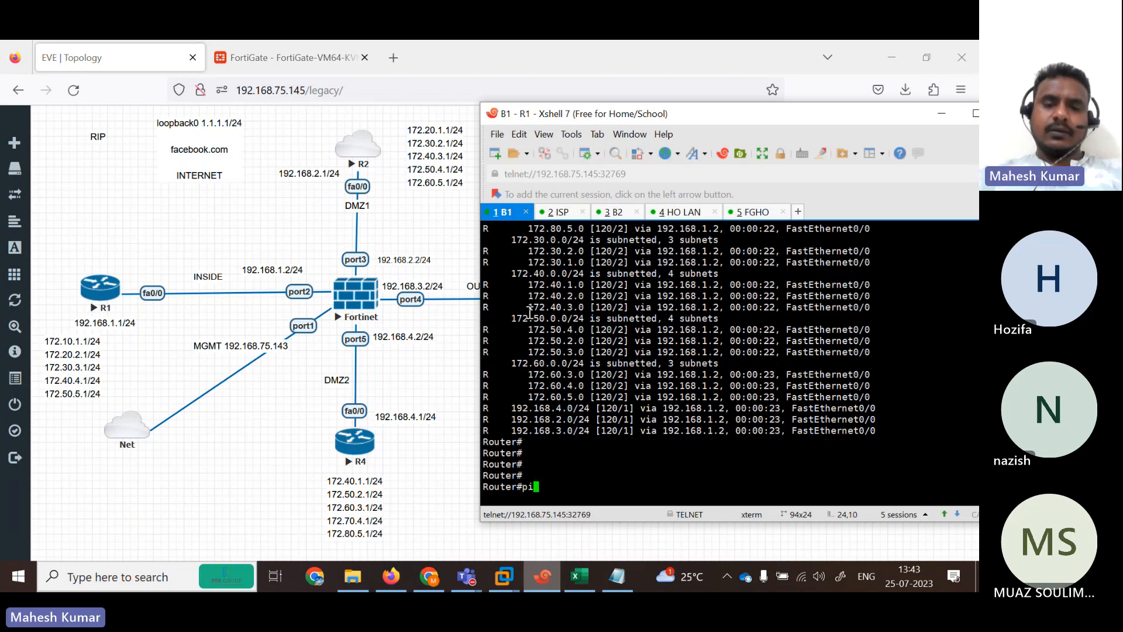
{"action": "key", "text": "Tab"}
{"action": "type", "text": "1.1.1.1"}
{"action": "key", "text": "Return"}
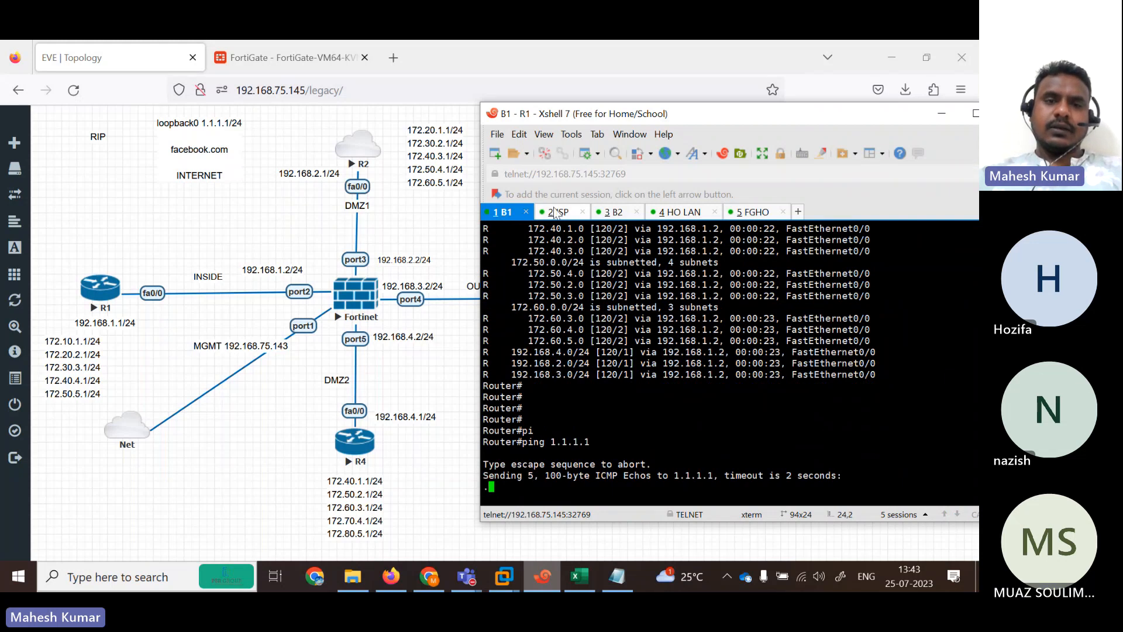
{"action": "left_click", "coordinate": [277, 51]}
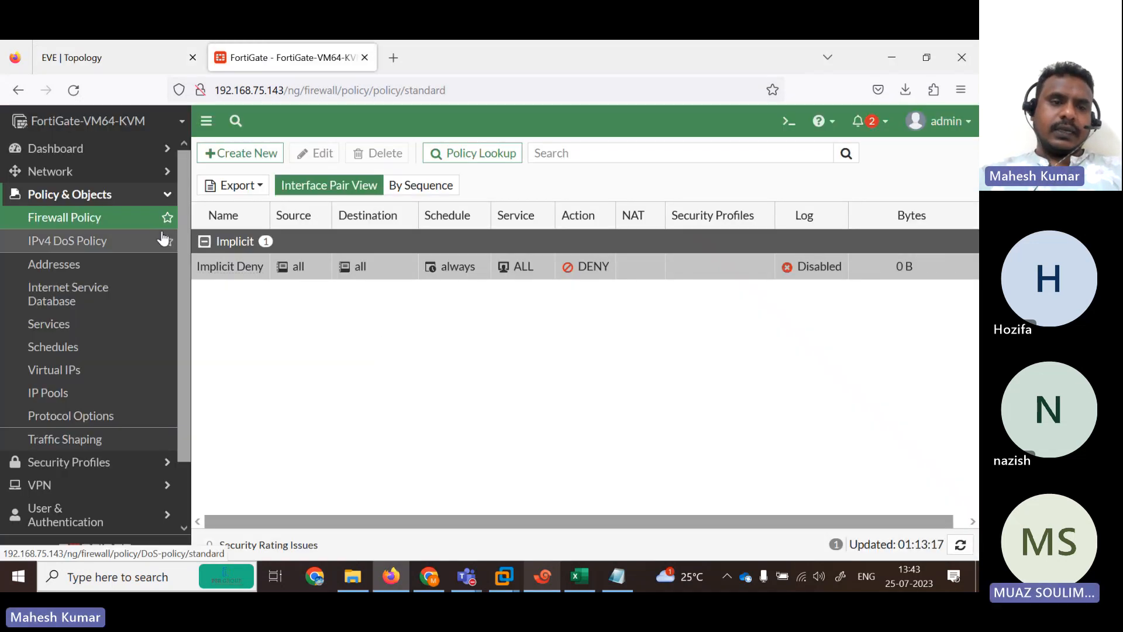
{"action": "left_click_drag", "start_coordinate": [181, 298], "coordinate": [197, 226]}
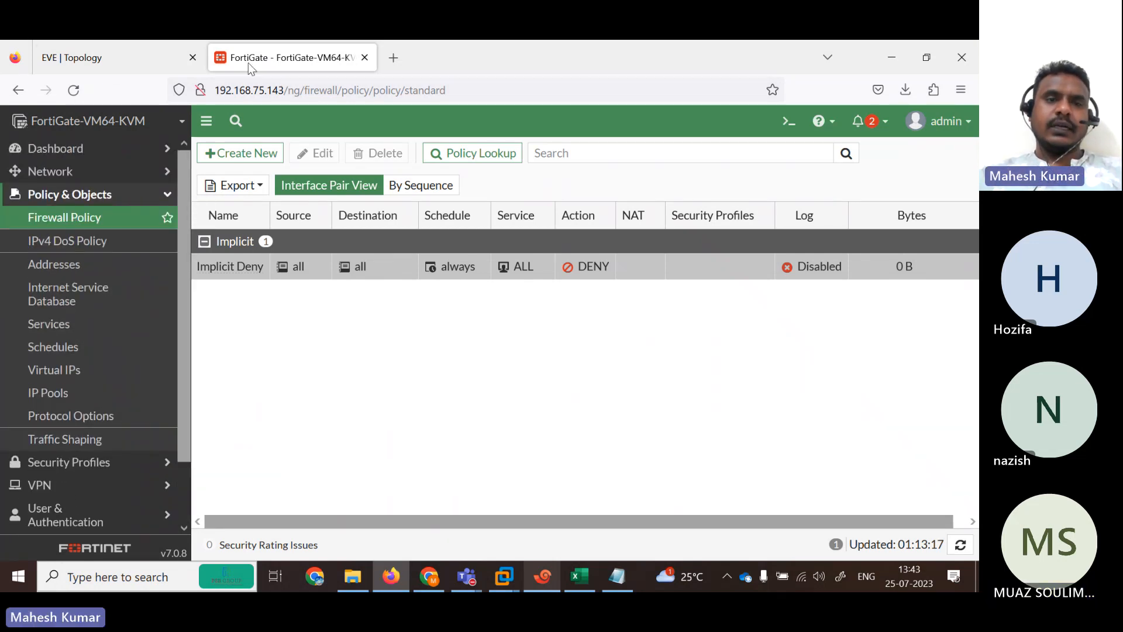
{"action": "left_click", "coordinate": [126, 56]}
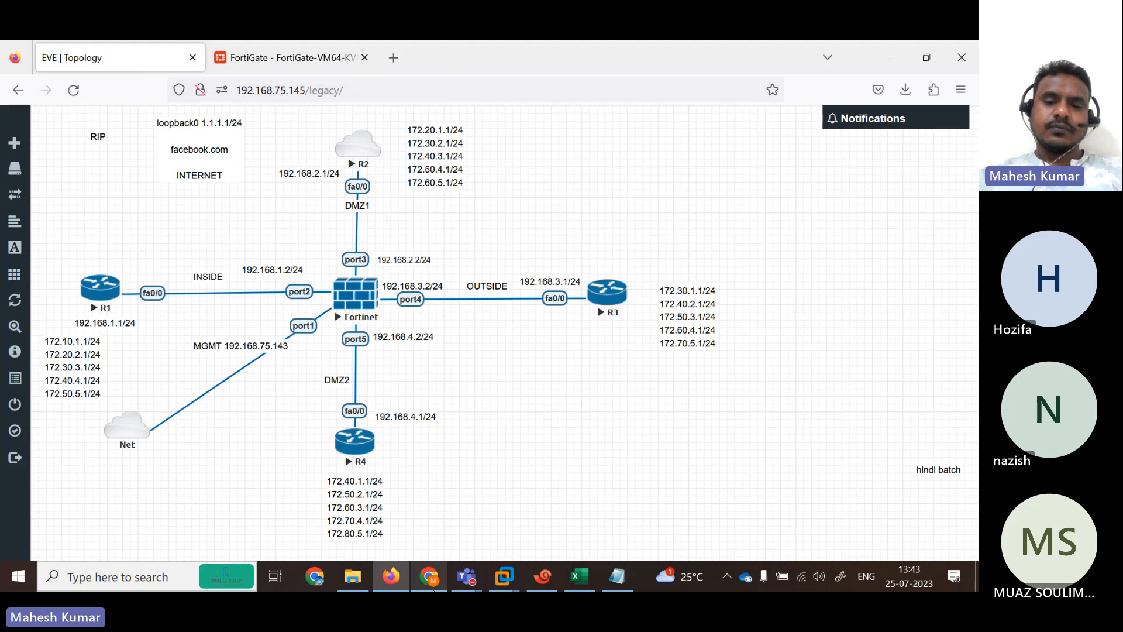
{"action": "left_click", "coordinate": [542, 576]}
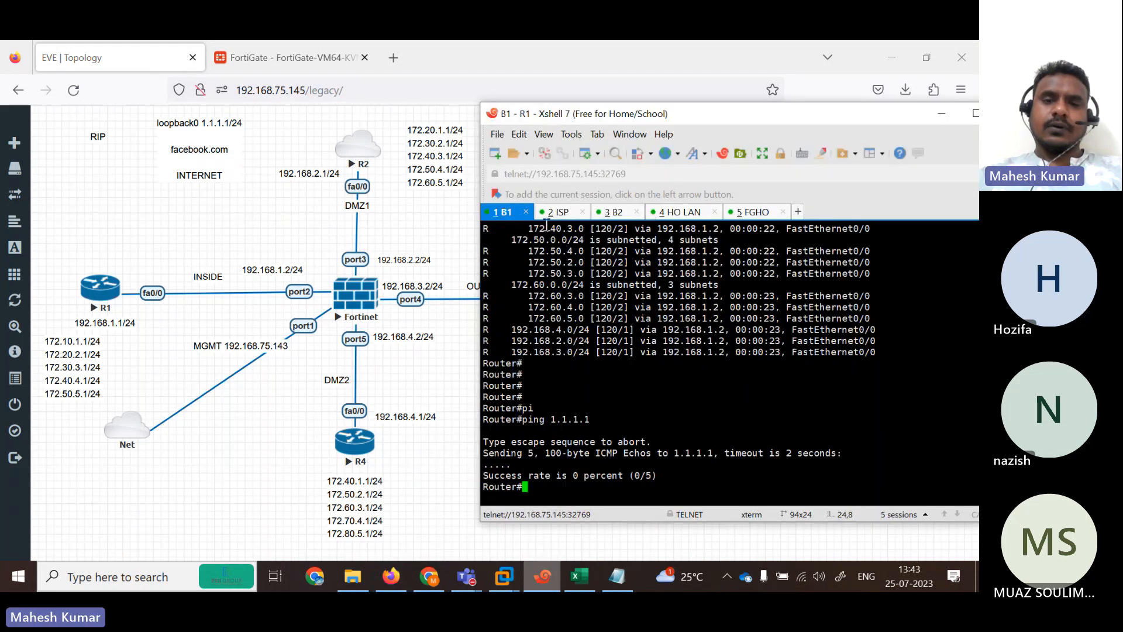
Admit the waiting guest into the Teams meeting and minimize the meeting window.
{"action": "left_click", "coordinate": [466, 576]}
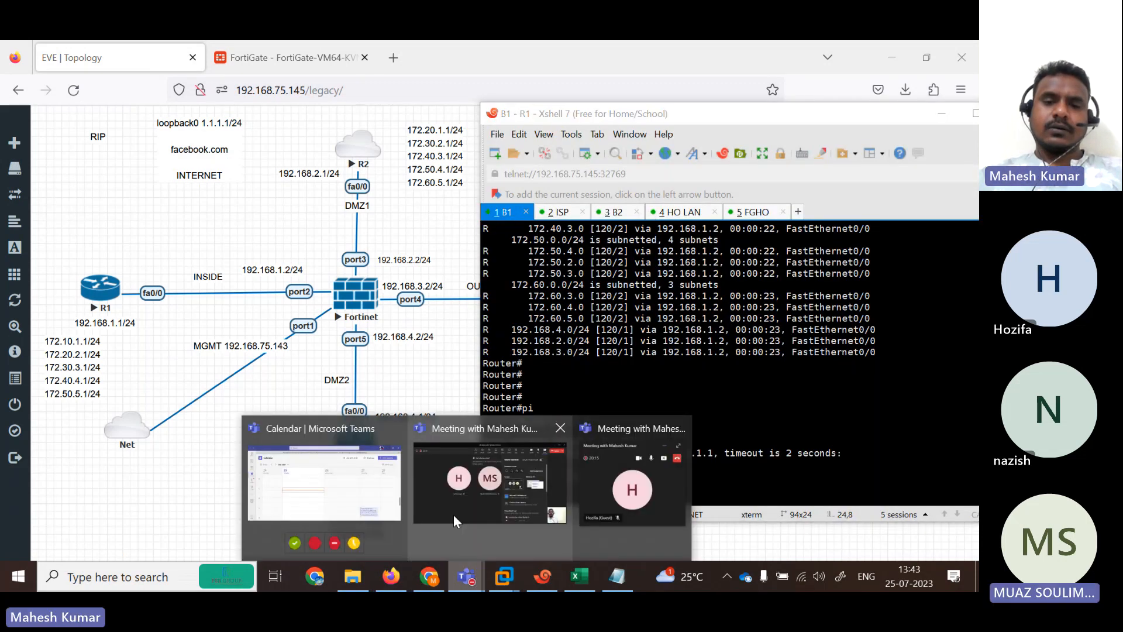
{"action": "left_click", "coordinate": [454, 514]}
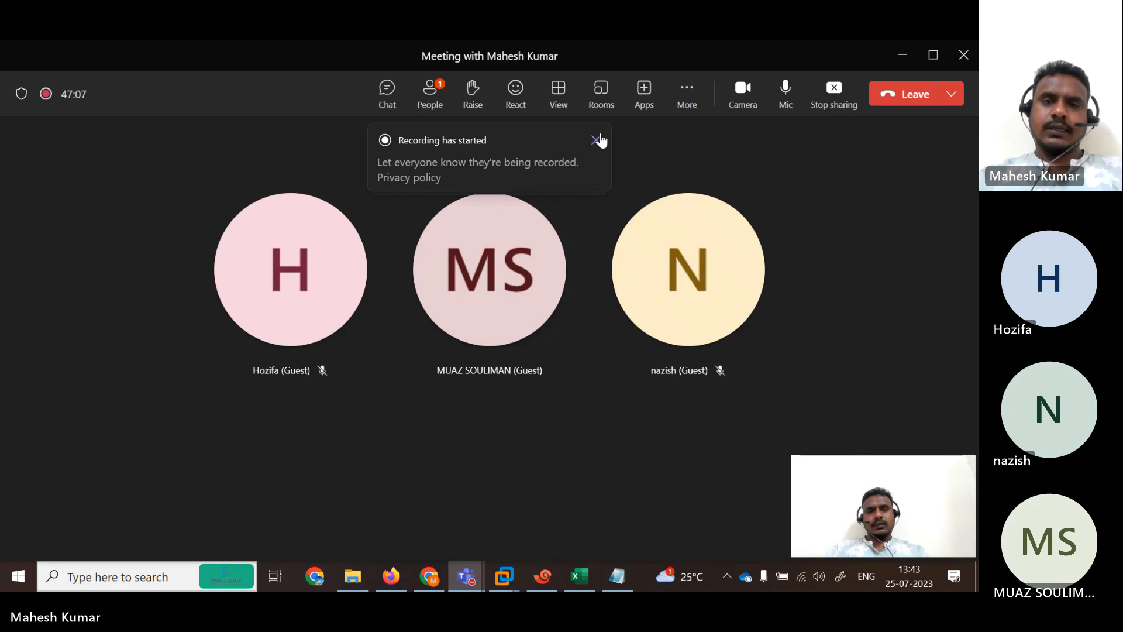
{"action": "left_click", "coordinate": [597, 139]}
{"action": "left_click", "coordinate": [554, 193]}
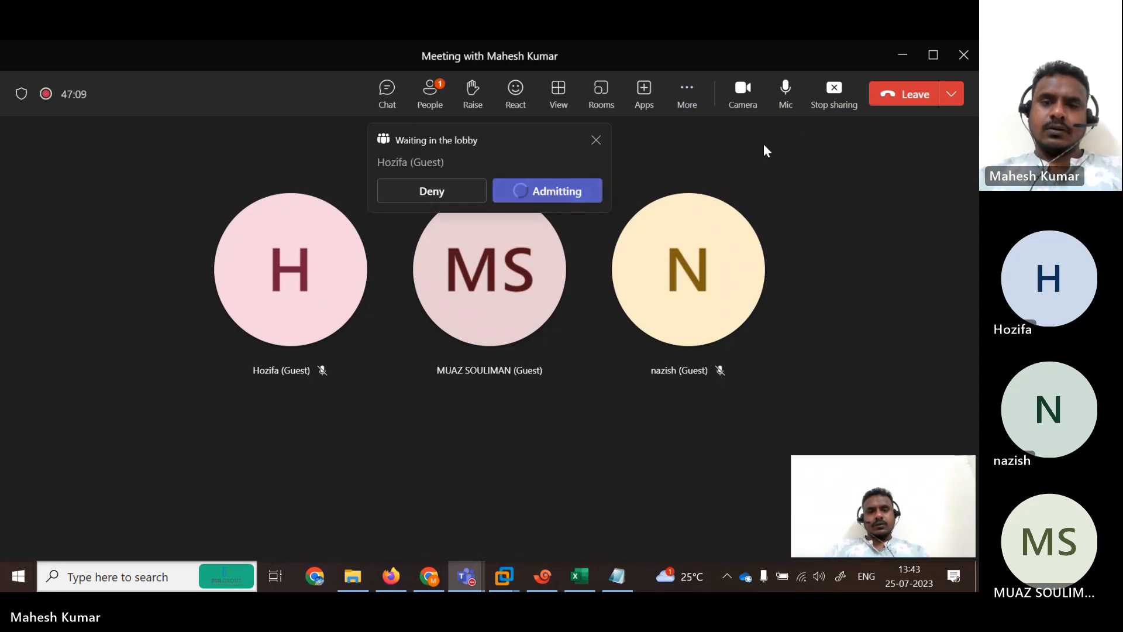
{"action": "left_click", "coordinate": [902, 55]}
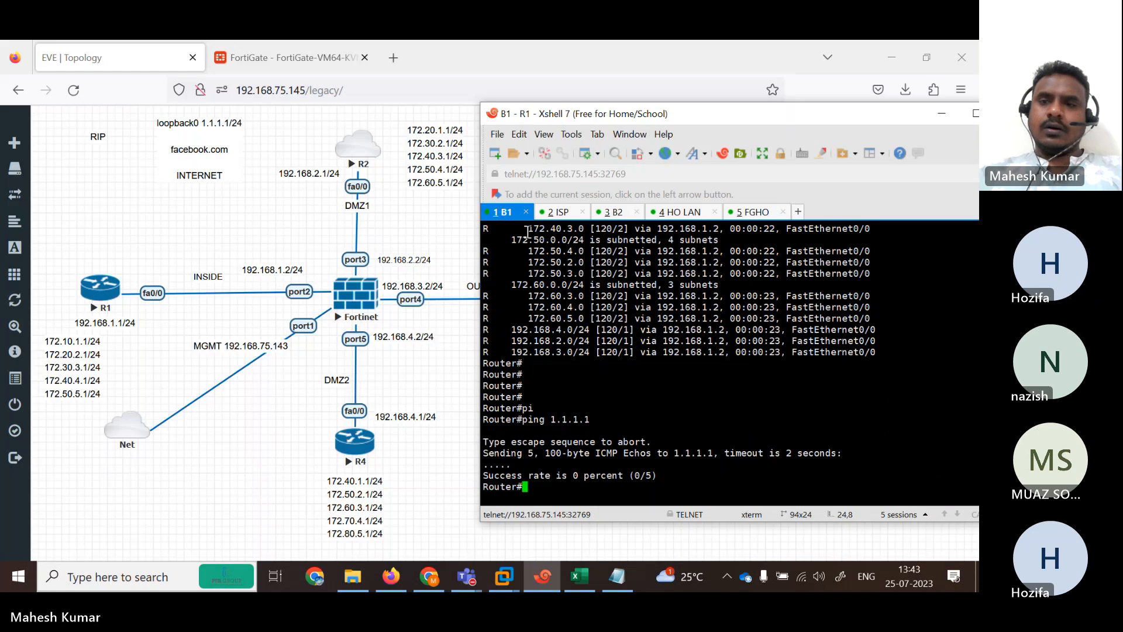
From the ISP router R2, ping 192.168.4.1, which fails.
{"action": "left_click", "coordinate": [940, 115]}
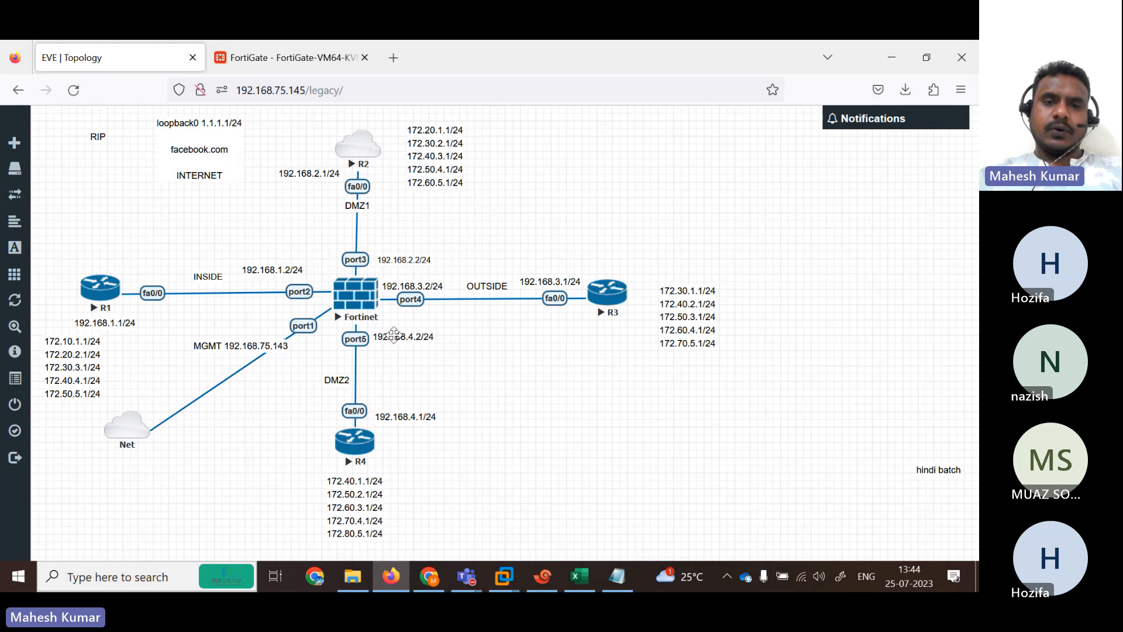
{"action": "left_click", "coordinate": [535, 569]}
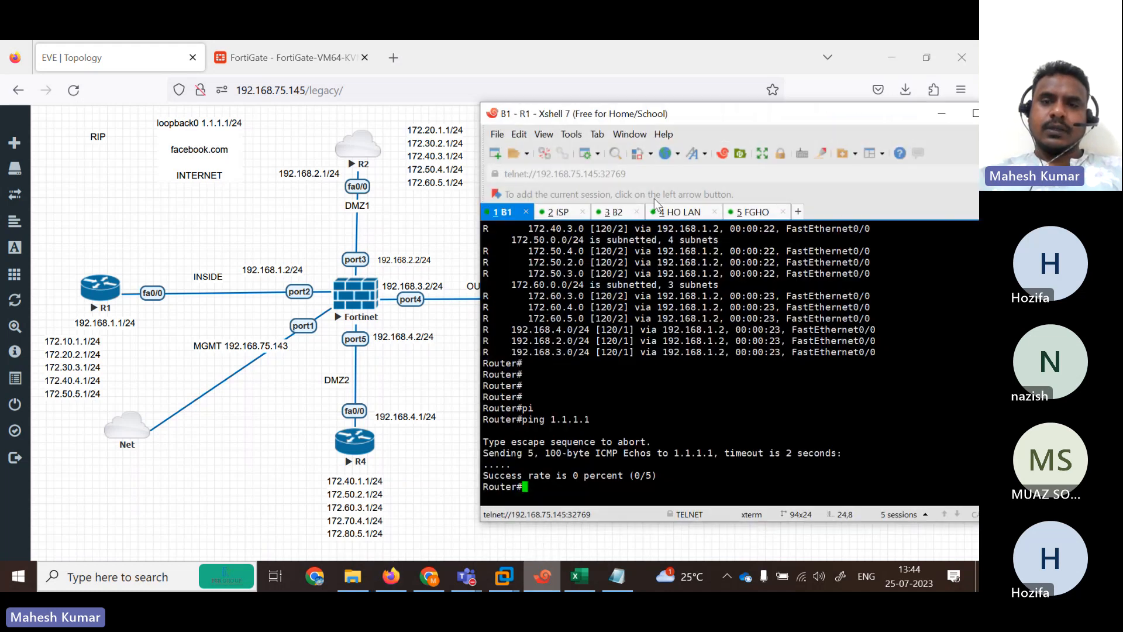
{"action": "left_click", "coordinate": [555, 214]}
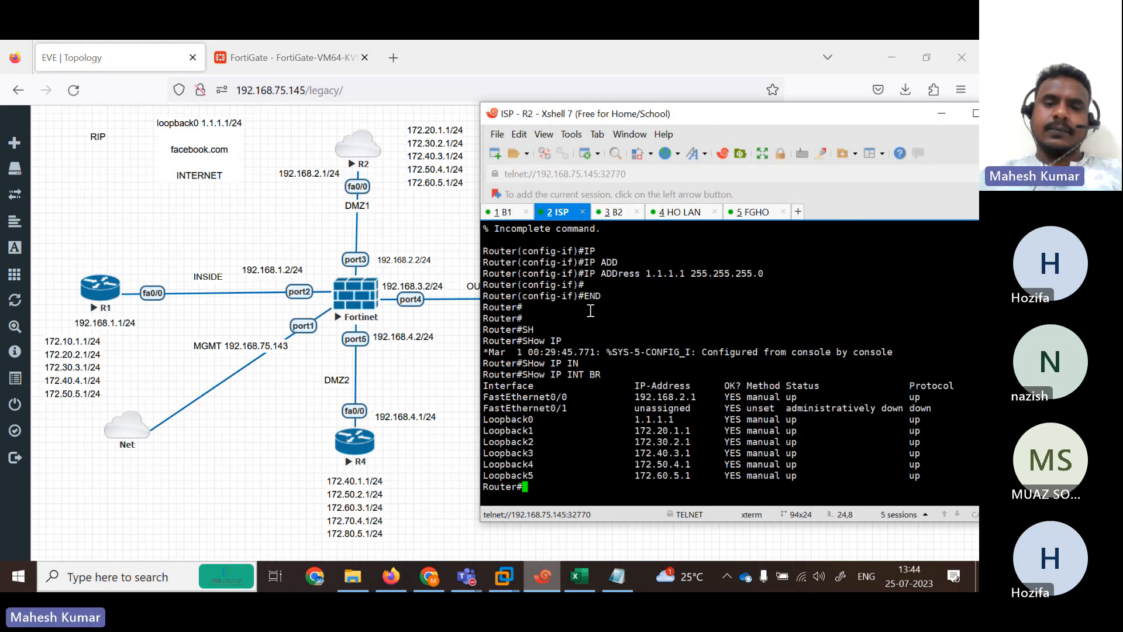
{"action": "type", "text": "pi"}
{"action": "key", "text": "Tab"}
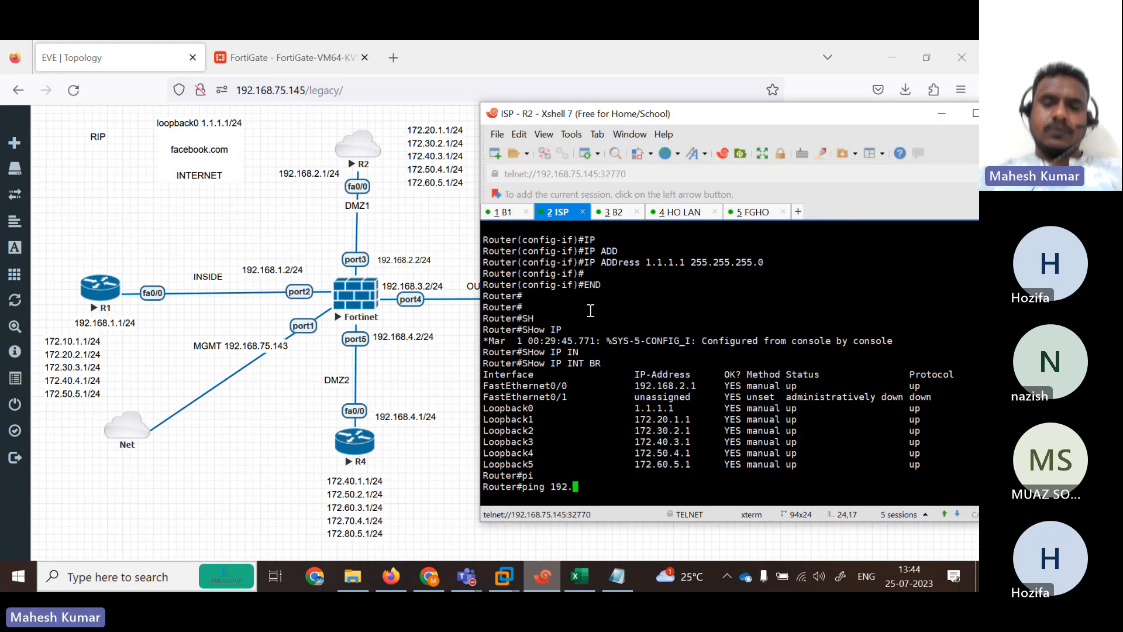
{"action": "type", "text": "192.168.4.1"}
{"action": "key", "text": "Return"}
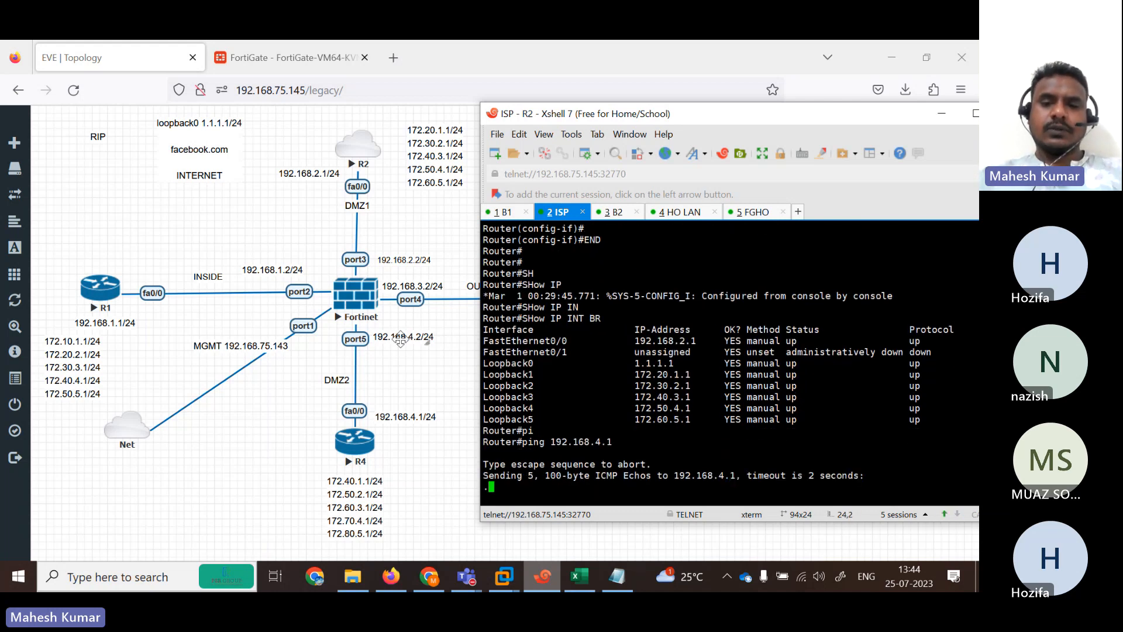
Stop that ping with Ctrl+Shift+6 and ping 192.168.4.2 instead.
{"action": "key", "text": "ctrl+shift+6"}
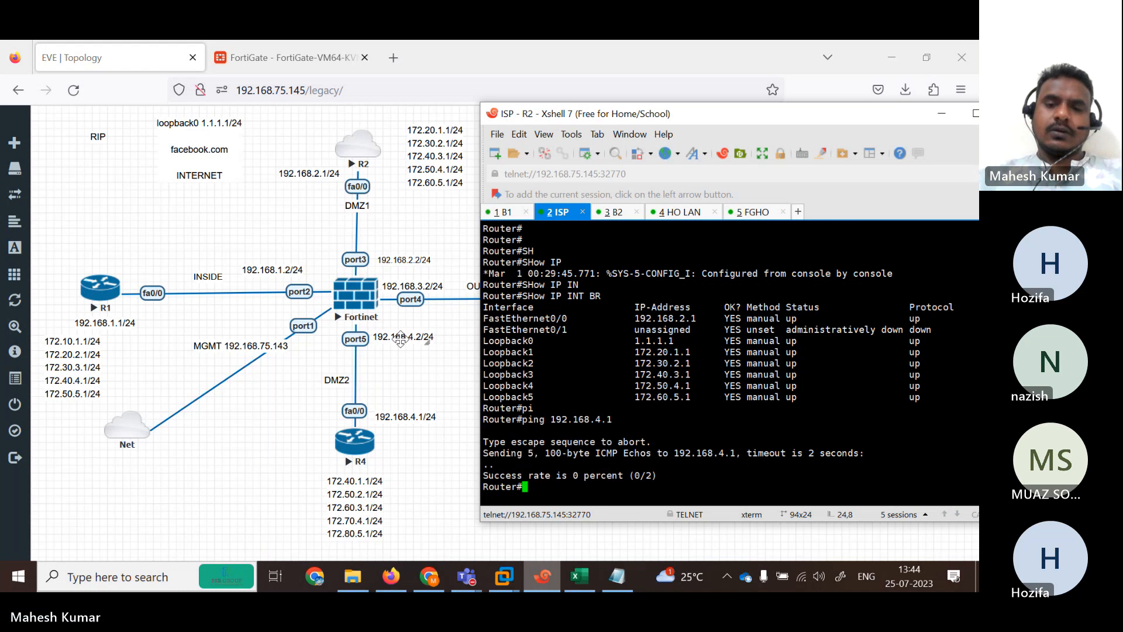
{"action": "key", "text": "Up"}
{"action": "key", "text": "BackSpace"}
{"action": "type", "text": "2.168.4."}
{"action": "key", "text": "Return"}
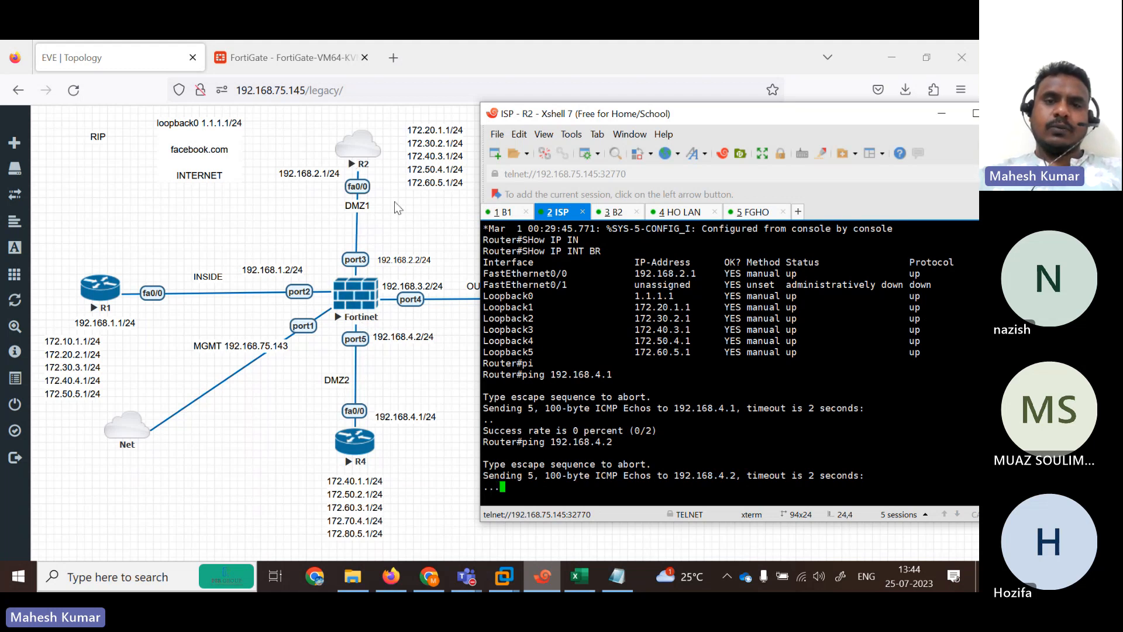
Review the 0.0.0.0/0 default route in the FortiGate Static Routes list.
{"action": "left_click", "coordinate": [297, 57]}
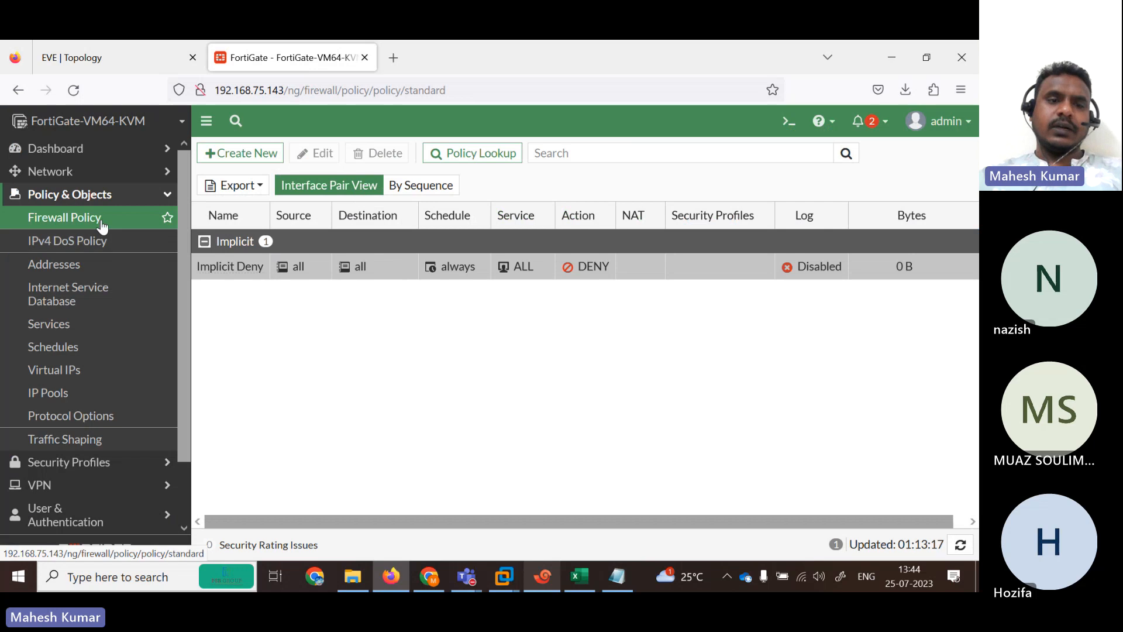
{"action": "left_click", "coordinate": [69, 174]}
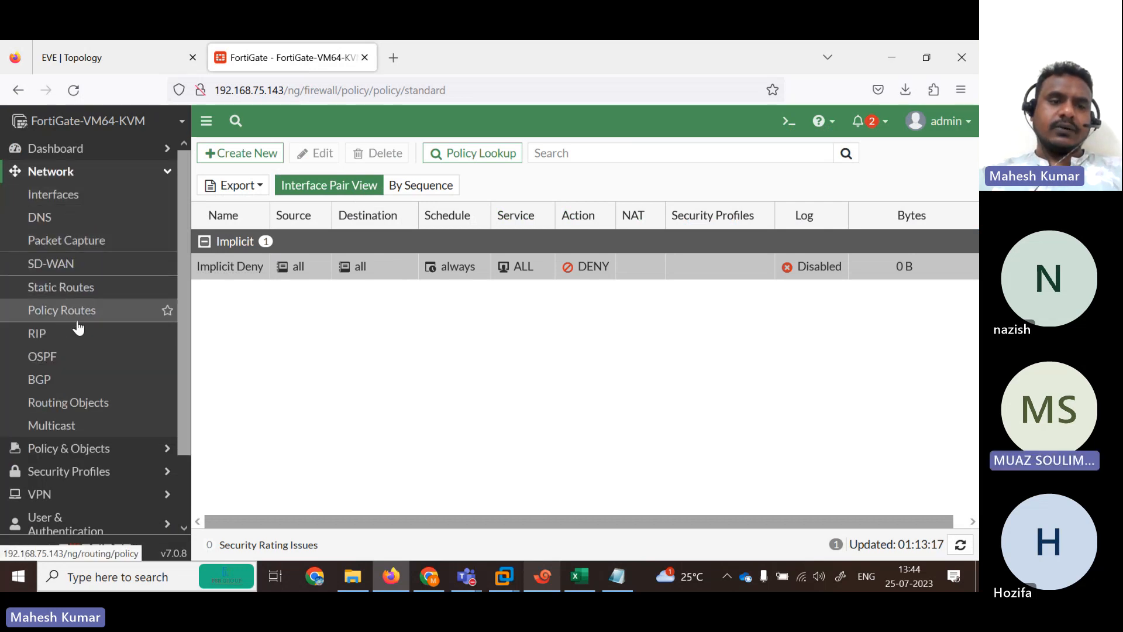
{"action": "left_click", "coordinate": [72, 290]}
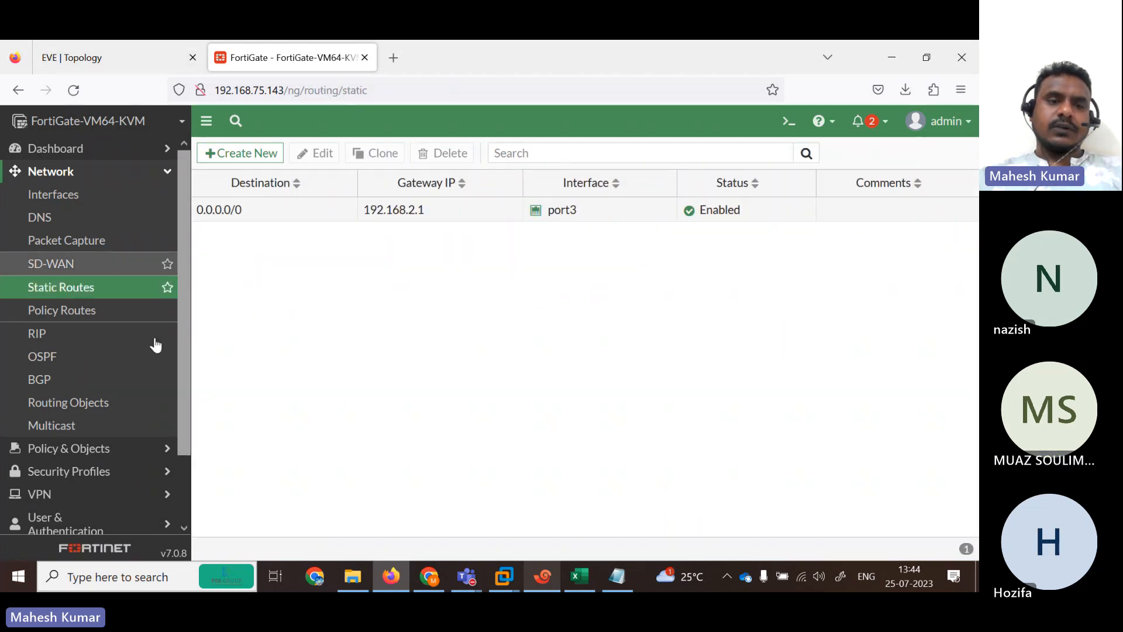
{"action": "scroll", "coordinate": [188, 433], "scroll_direction": "down", "scroll_amount": 2}
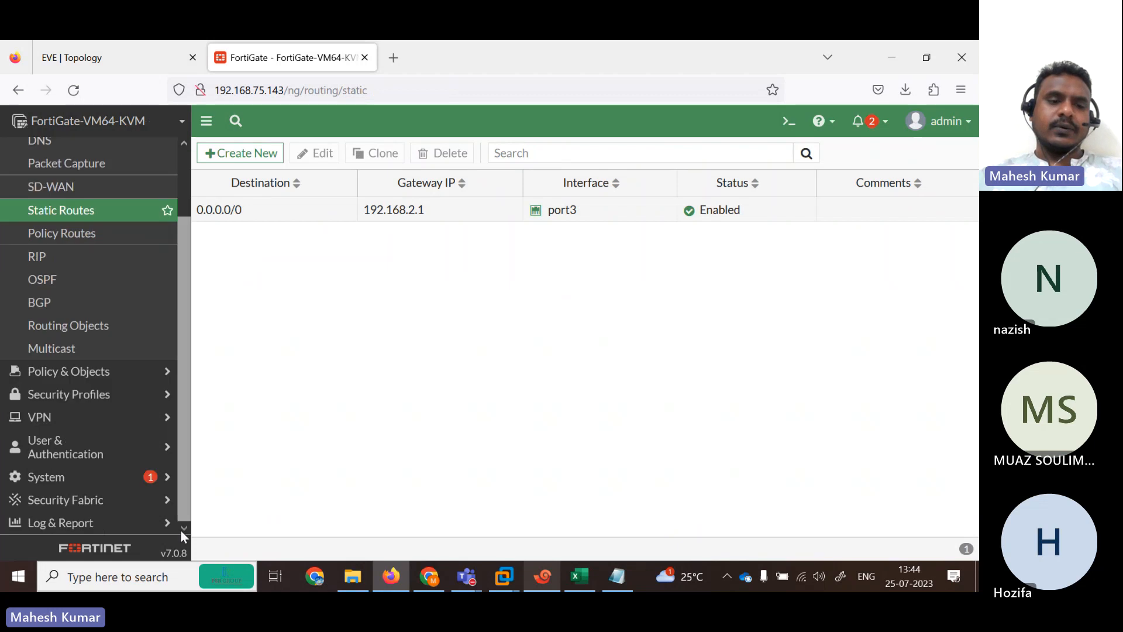
Turn on Multiple Interface Policies in Feature Visibility, then go to the Firewall Policy list.
{"action": "left_click", "coordinate": [70, 475]}
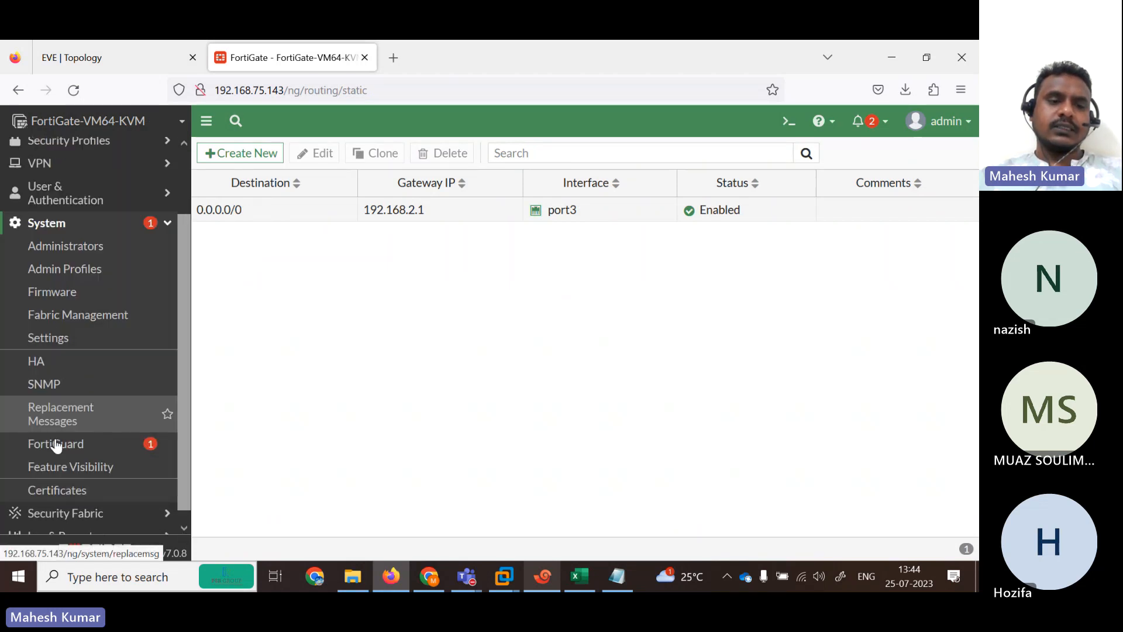
{"action": "left_click", "coordinate": [82, 468]}
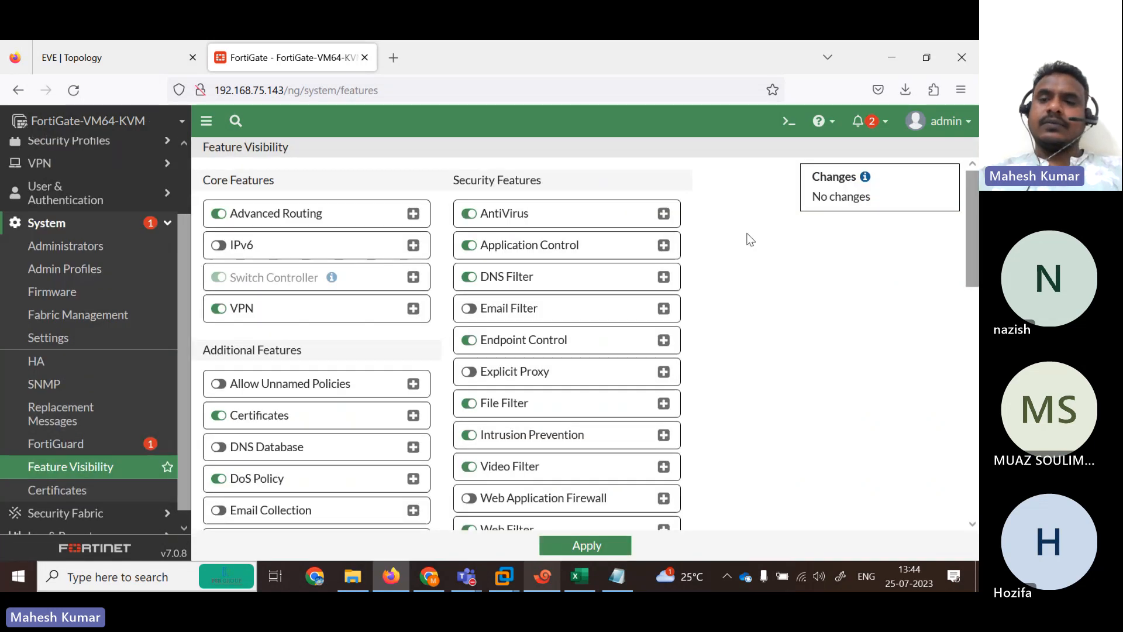
{"action": "left_click_drag", "start_coordinate": [973, 200], "coordinate": [977, 380]}
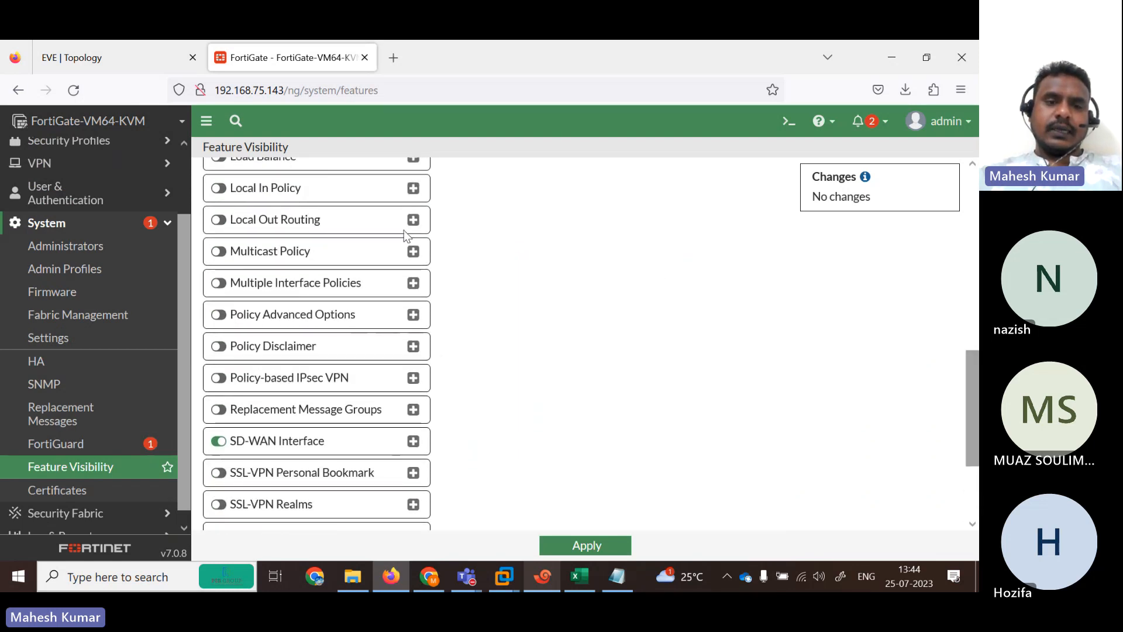
{"action": "left_click", "coordinate": [316, 287]}
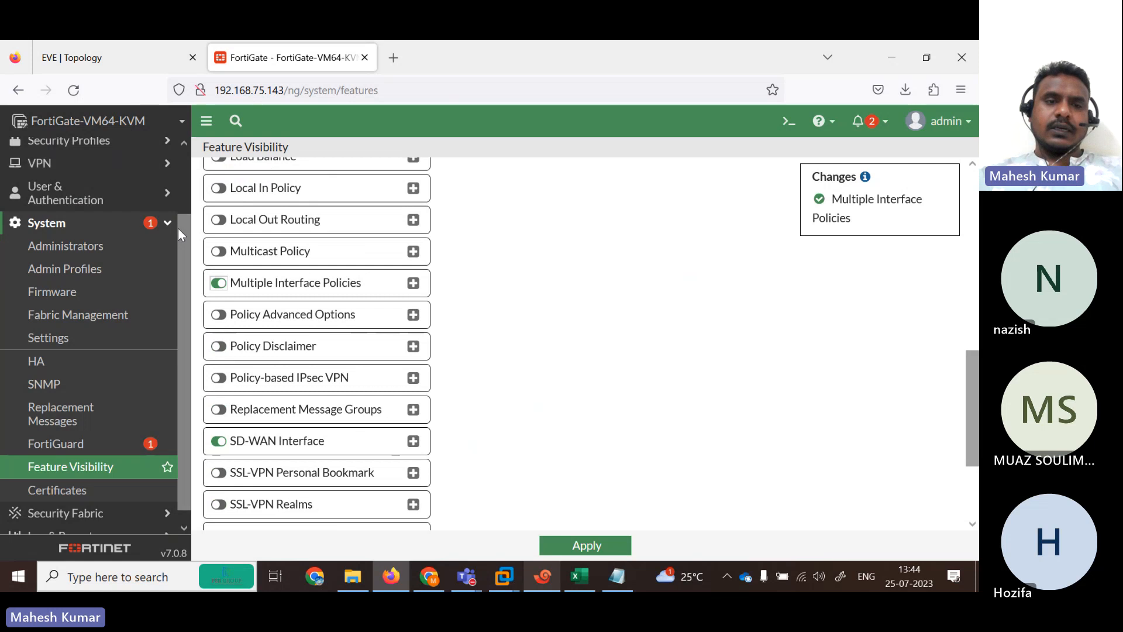
{"action": "scroll", "coordinate": [177, 177], "scroll_direction": "up", "scroll_amount": 3}
{"action": "left_click", "coordinate": [87, 202]}
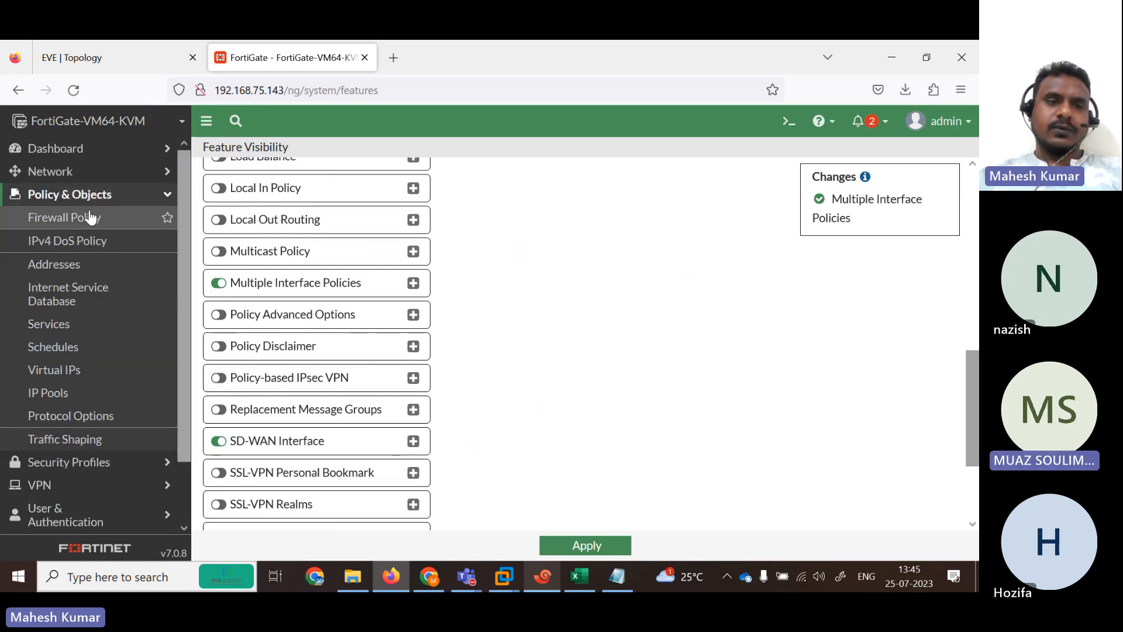
{"action": "left_click", "coordinate": [82, 217]}
{"action": "left_click", "coordinate": [232, 153]}
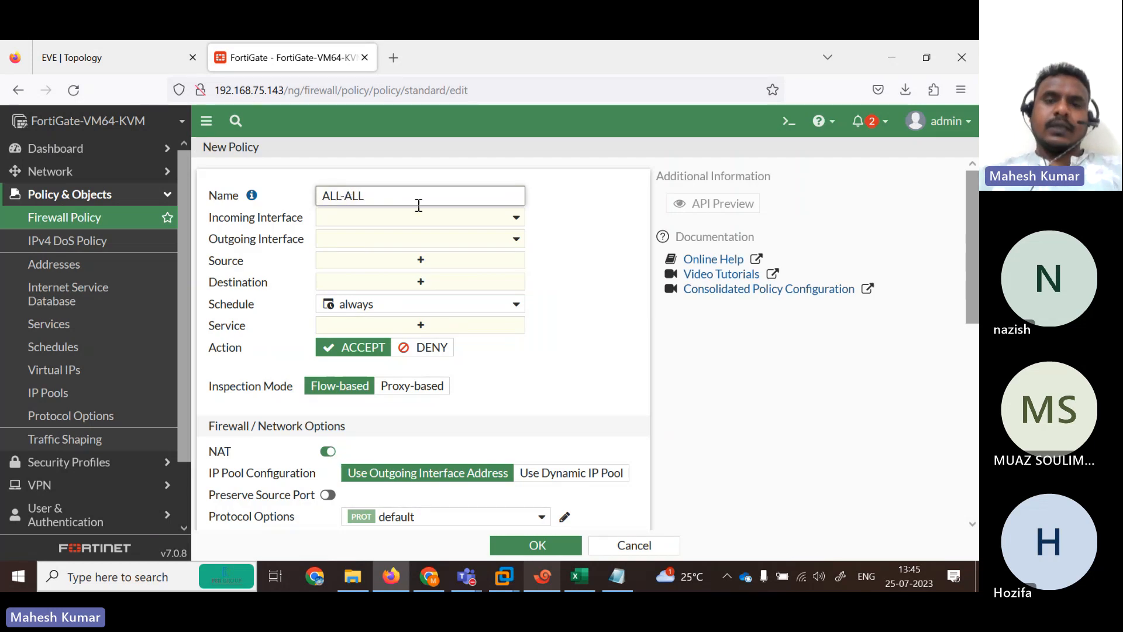
{"action": "left_click", "coordinate": [501, 219]}
{"action": "left_click", "coordinate": [410, 284]}
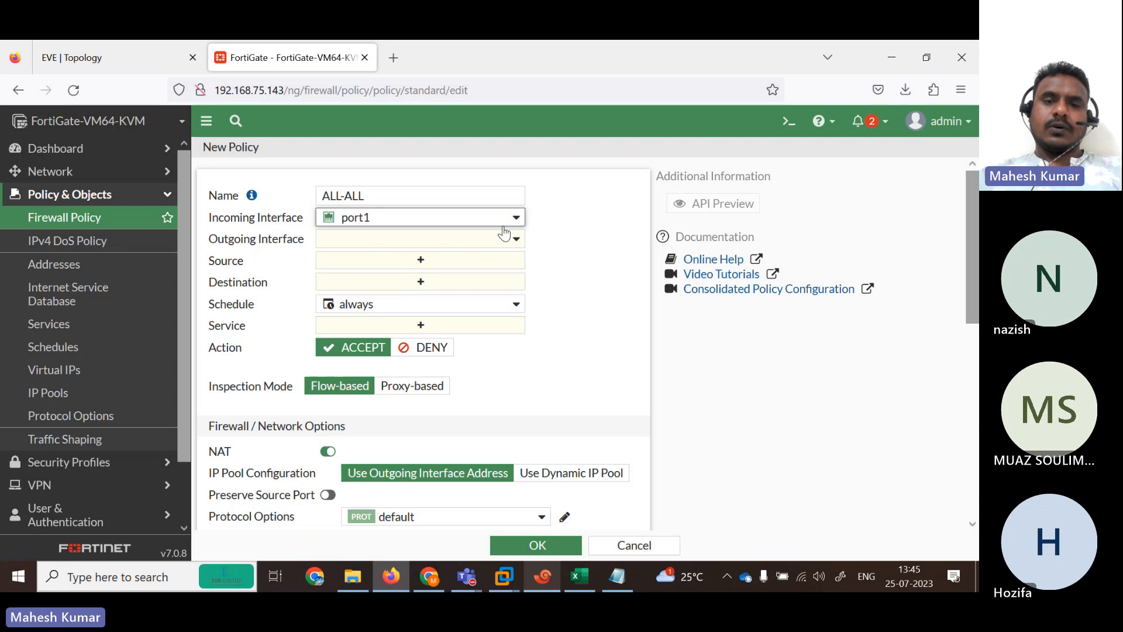
{"action": "left_click", "coordinate": [508, 203]}
{"action": "left_click", "coordinate": [509, 219]}
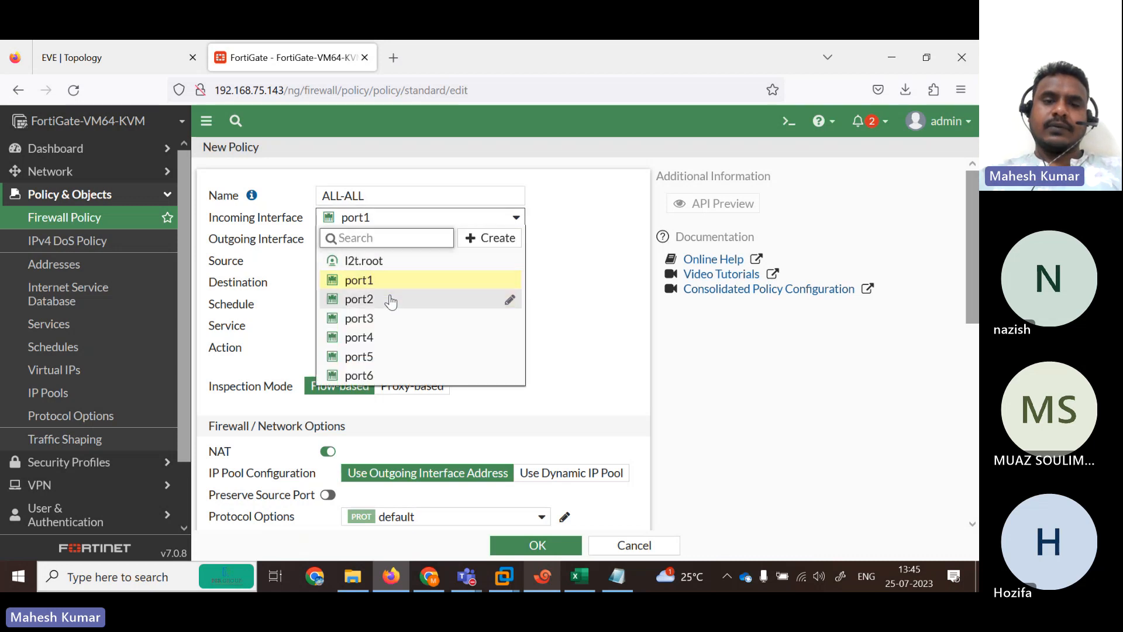
{"action": "left_click", "coordinate": [400, 298]}
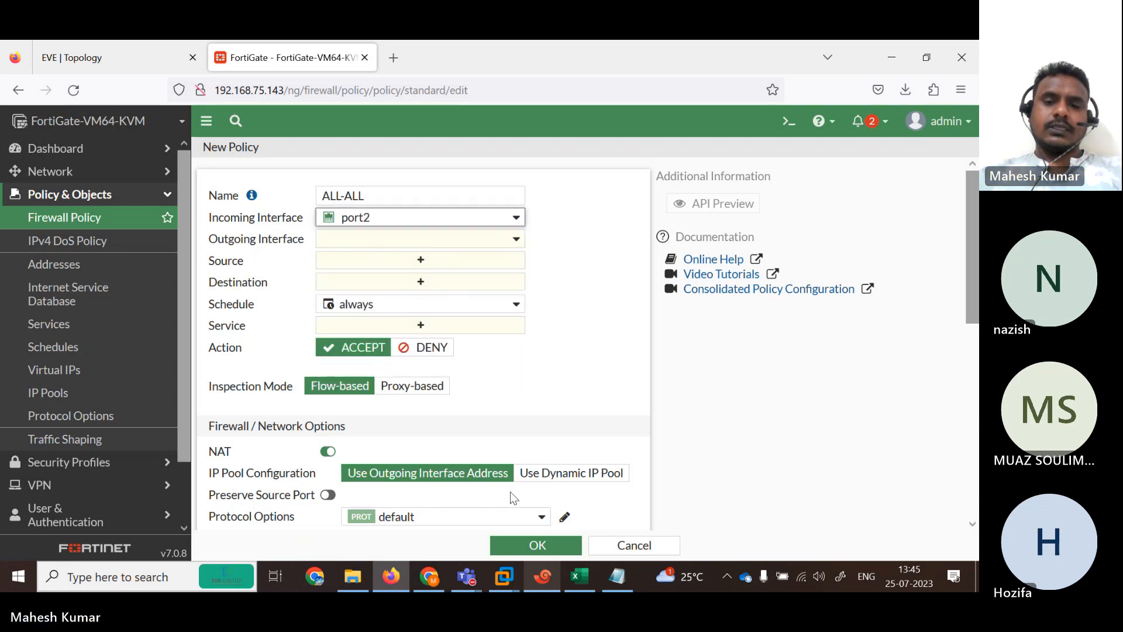
{"action": "left_click", "coordinate": [629, 547]}
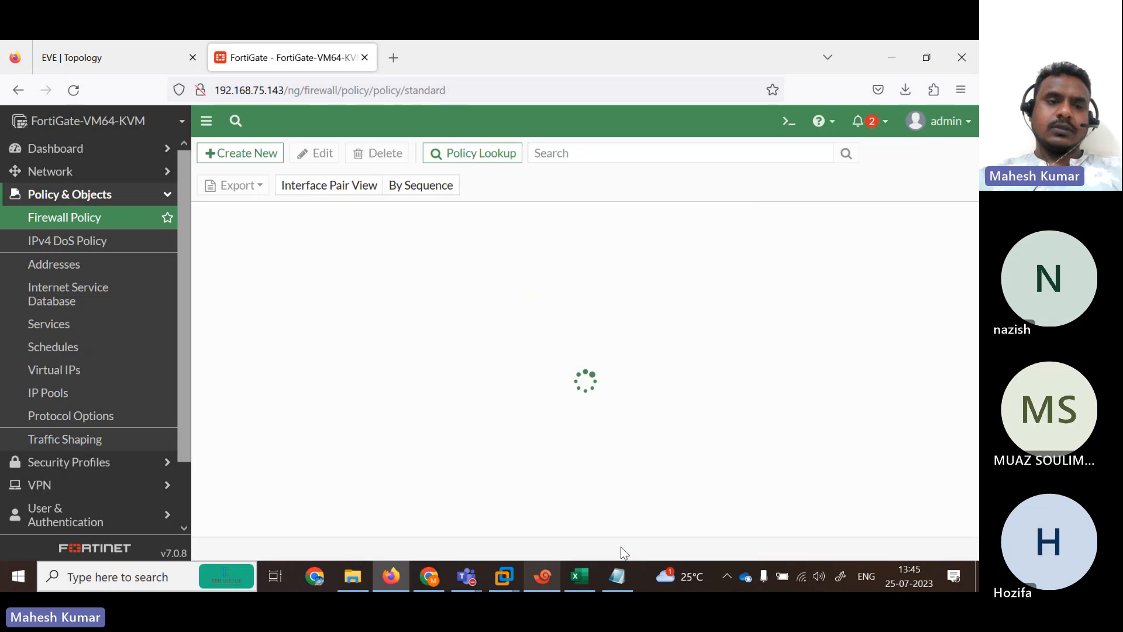
{"action": "left_click", "coordinate": [74, 90]}
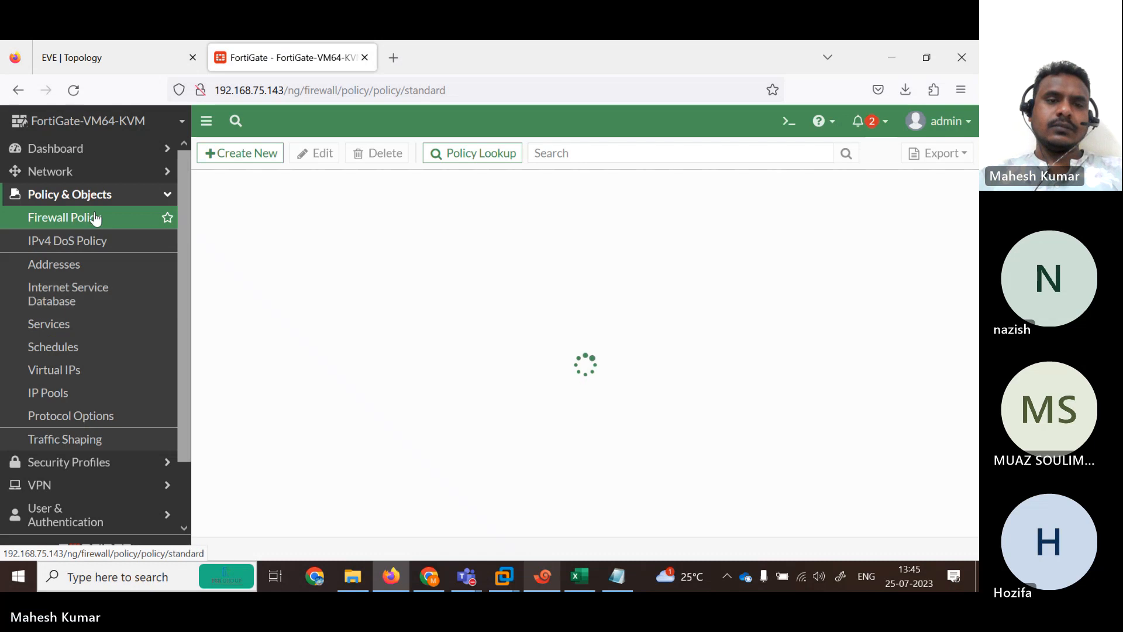
{"action": "scroll", "coordinate": [180, 426], "scroll_direction": "down", "scroll_amount": 2}
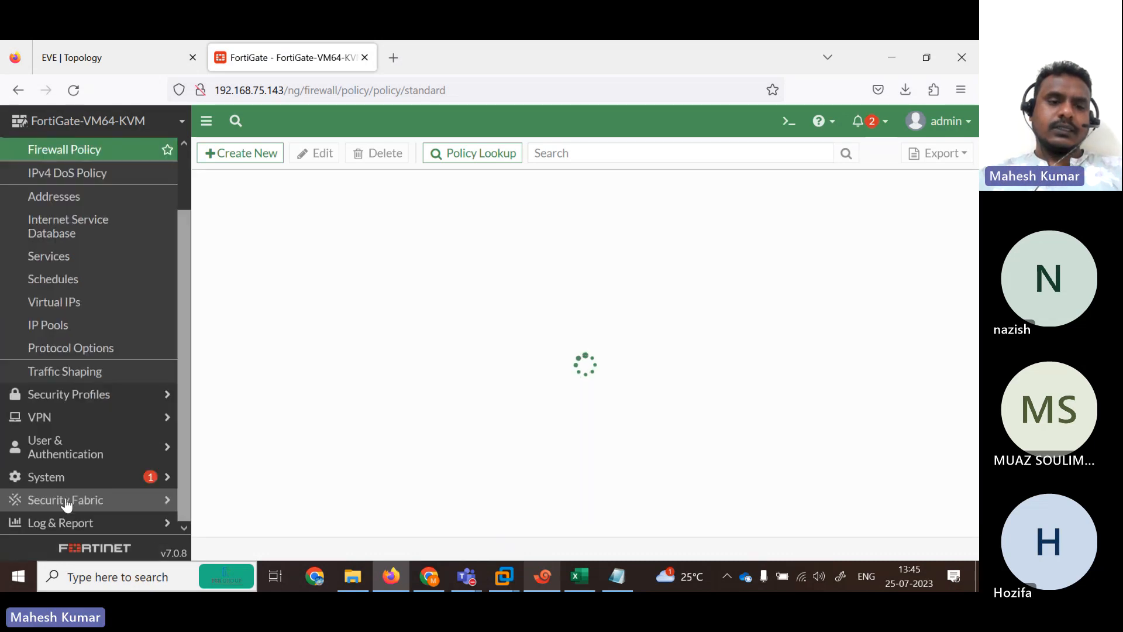
{"action": "left_click", "coordinate": [61, 479]}
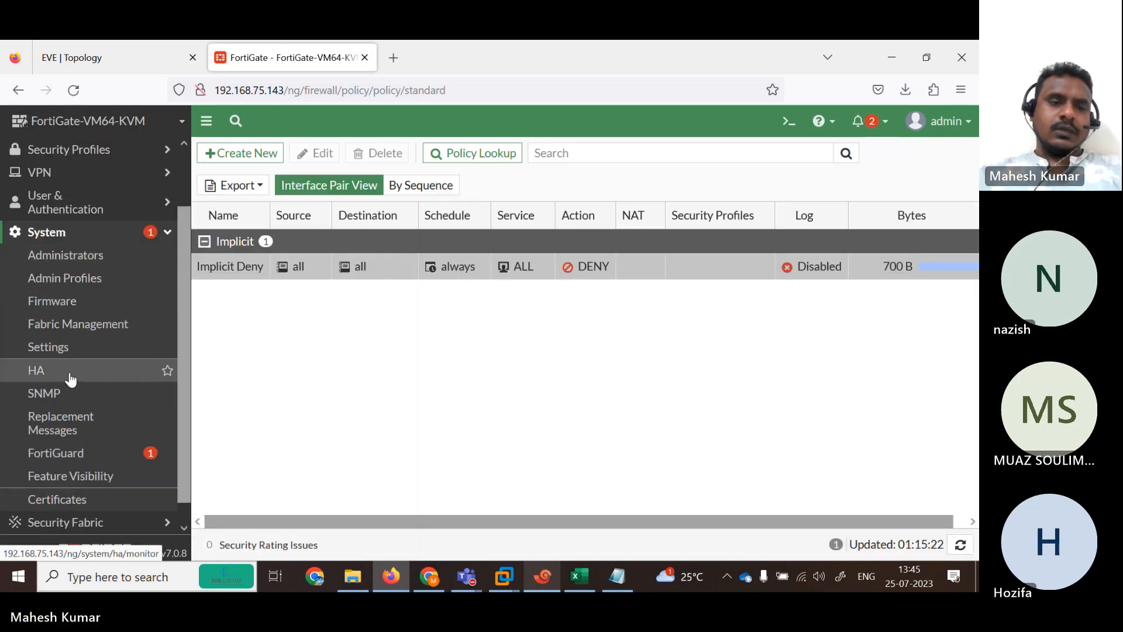
Enable Multiple Interface Policies in Feature Visibility, apply it, and expand Policy & Objects.
{"action": "left_click", "coordinate": [82, 475]}
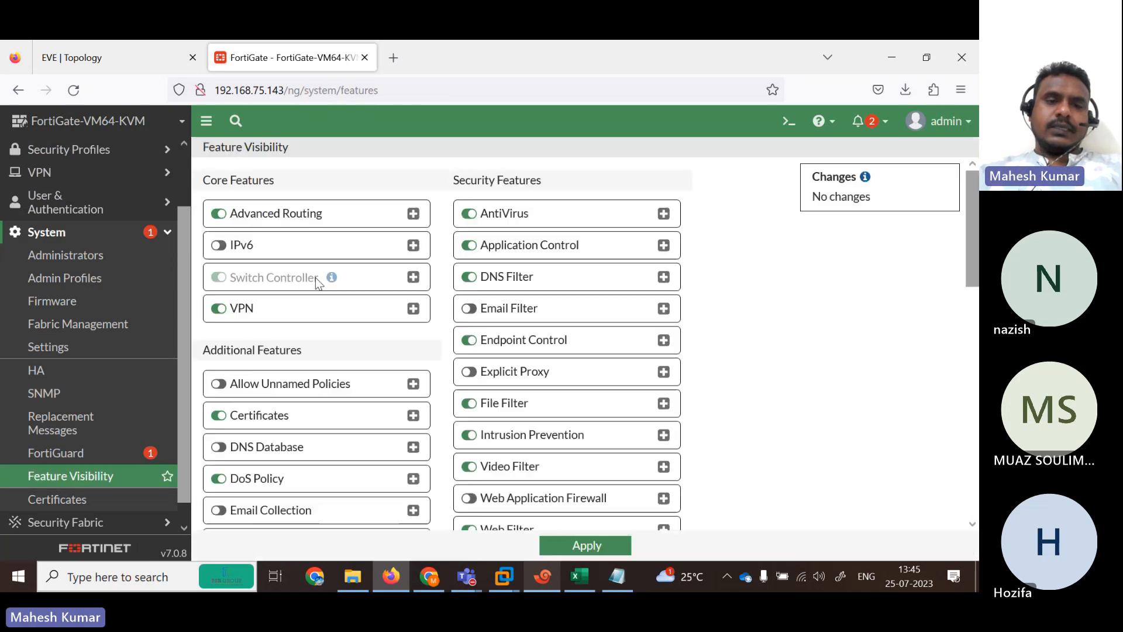
{"action": "scroll", "coordinate": [522, 488], "scroll_direction": "down", "scroll_amount": 10}
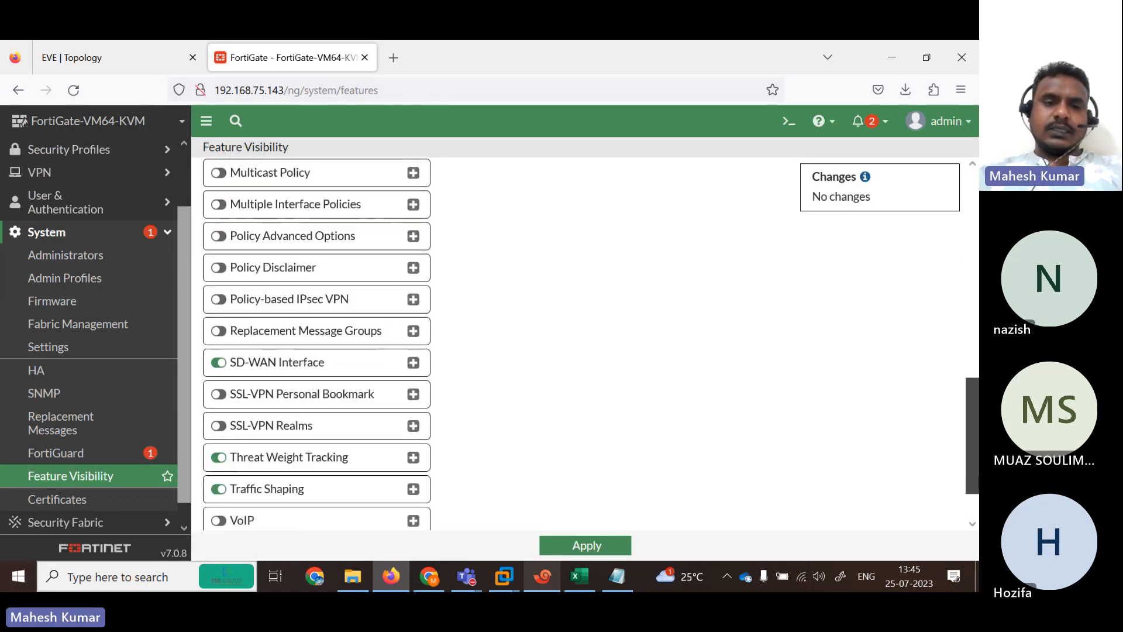
{"action": "scroll", "coordinate": [976, 445], "scroll_direction": "up", "scroll_amount": 3}
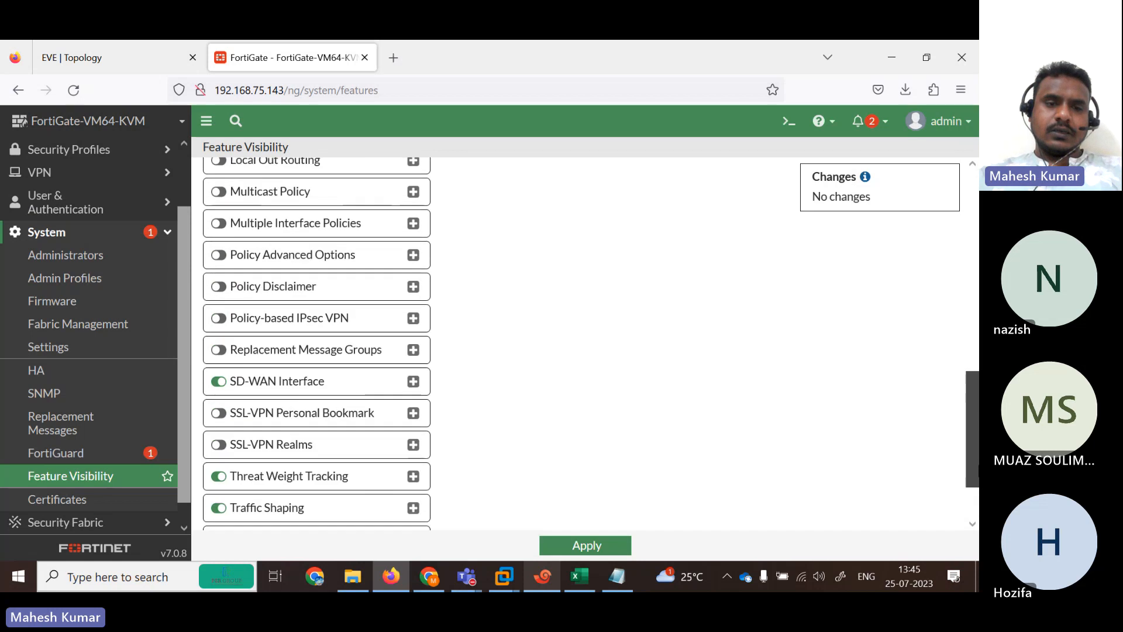
{"action": "scroll", "coordinate": [976, 445], "scroll_direction": "up", "scroll_amount": 1}
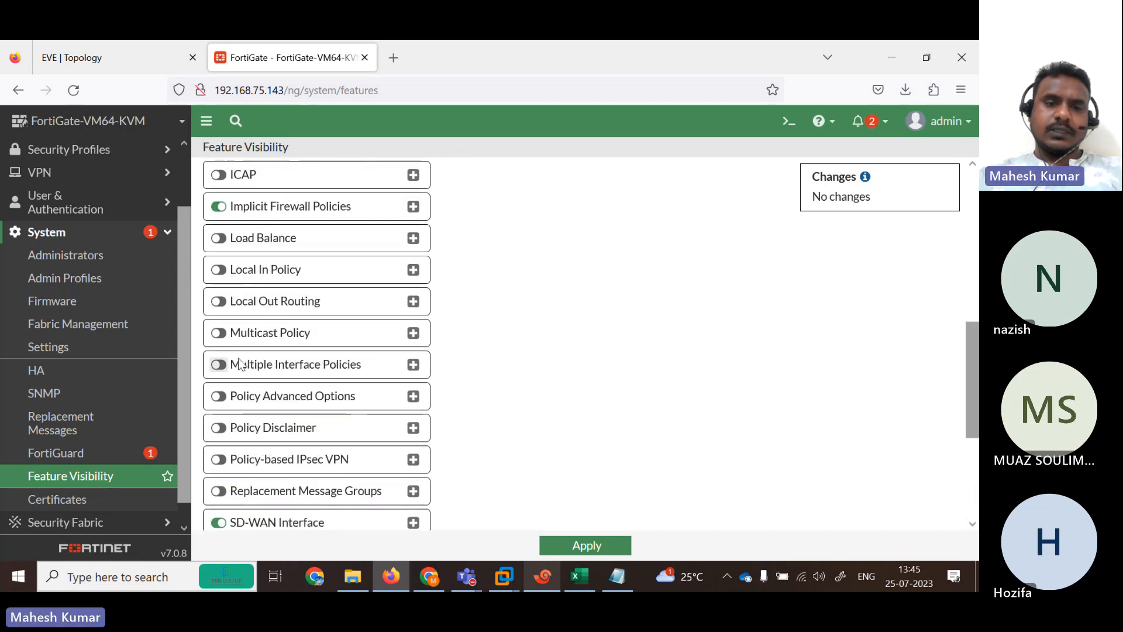
{"action": "left_click", "coordinate": [219, 364]}
{"action": "left_click", "coordinate": [592, 543]}
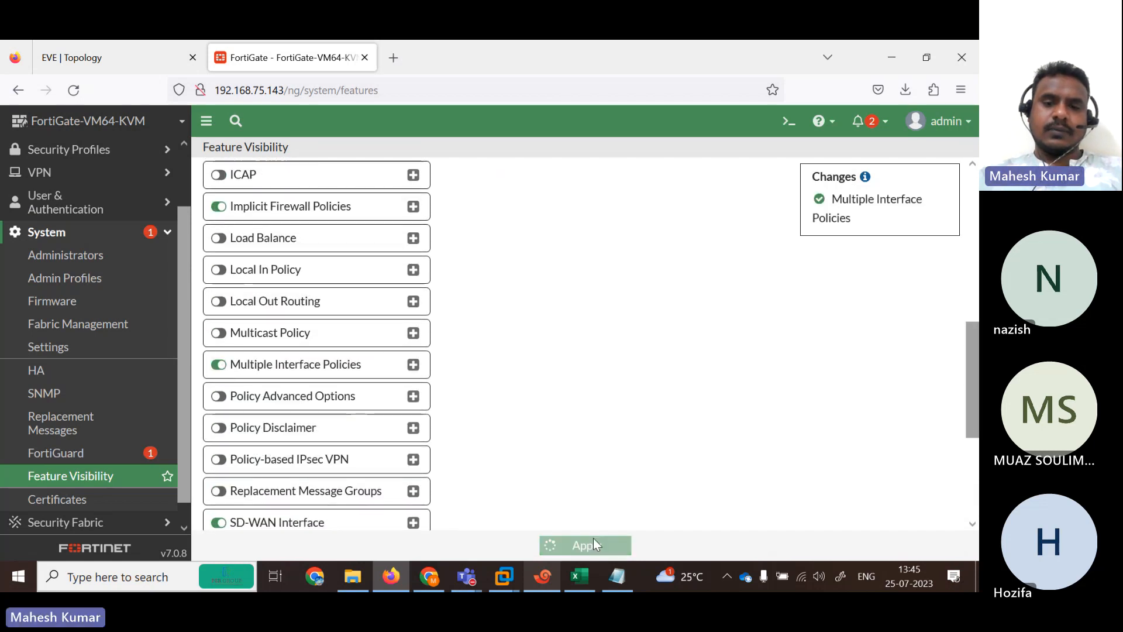
{"action": "left_click", "coordinate": [163, 151]}
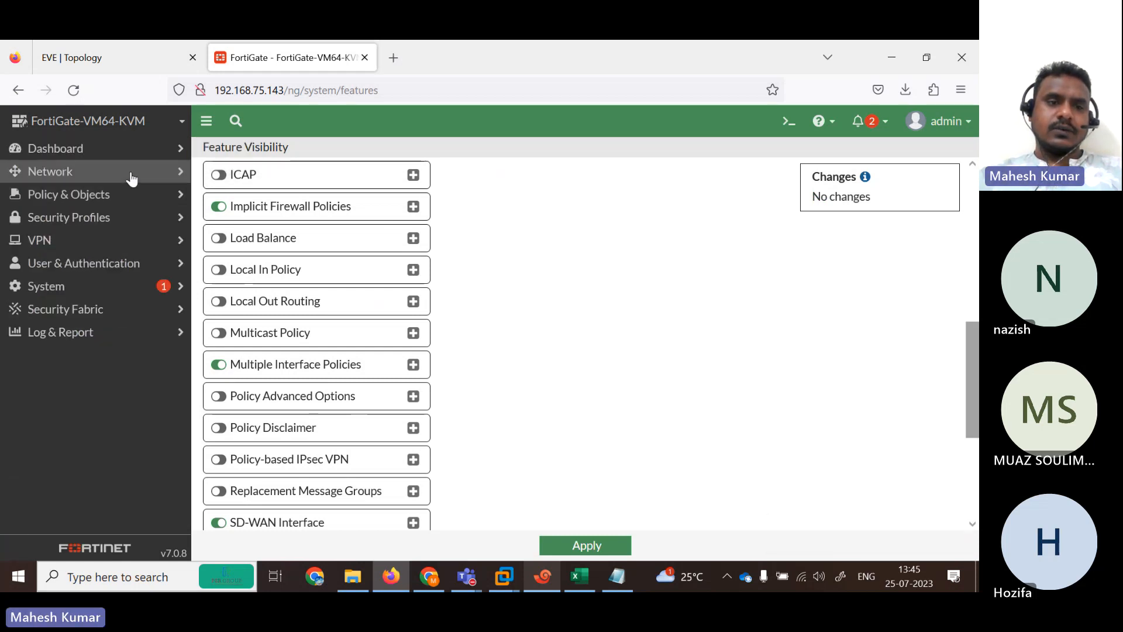
{"action": "left_click", "coordinate": [140, 196]}
Start a new firewall policy named ALL-ALL with incoming interfaces port2, port3, port4 and port5.
{"action": "left_click", "coordinate": [97, 220]}
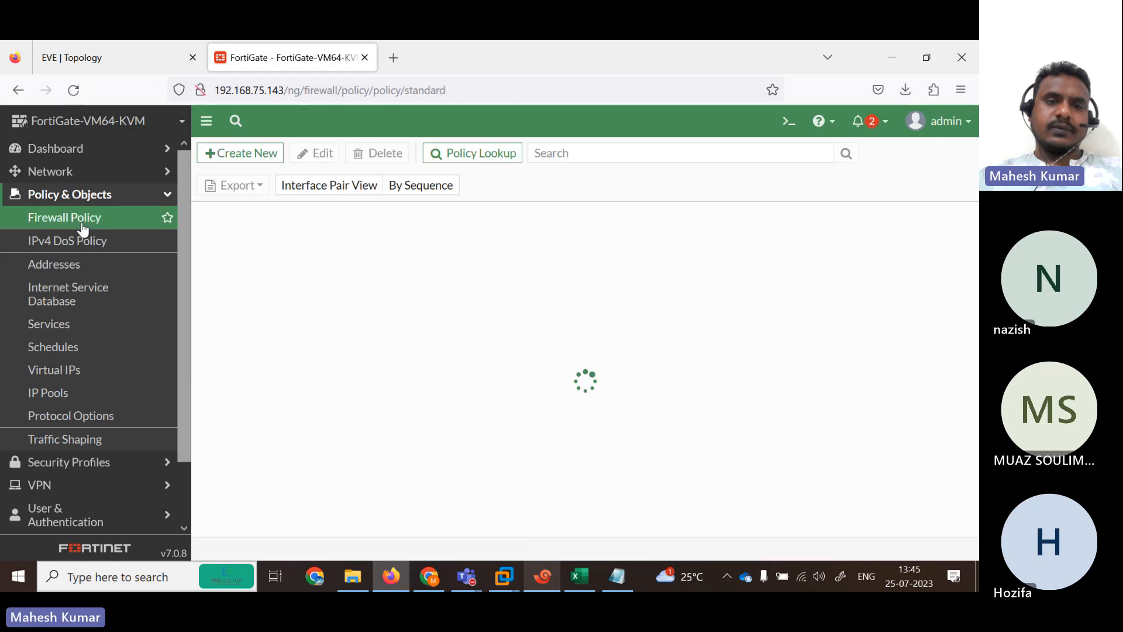
{"action": "left_click", "coordinate": [246, 153]}
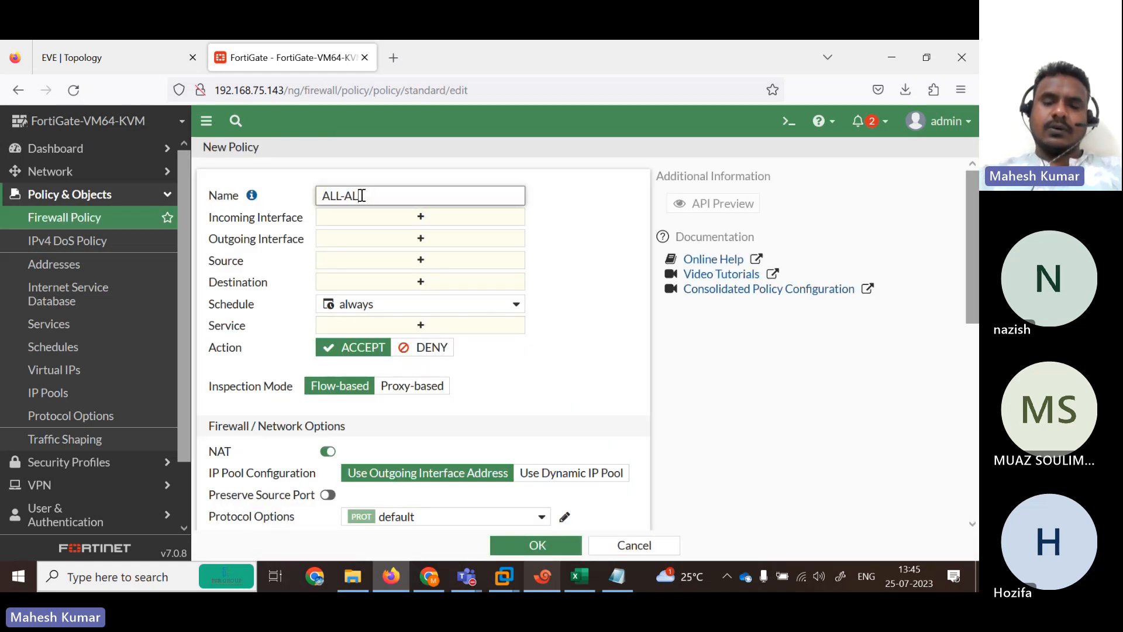
{"action": "type", "text": "ALL-ALL"}
{"action": "left_click", "coordinate": [421, 217]}
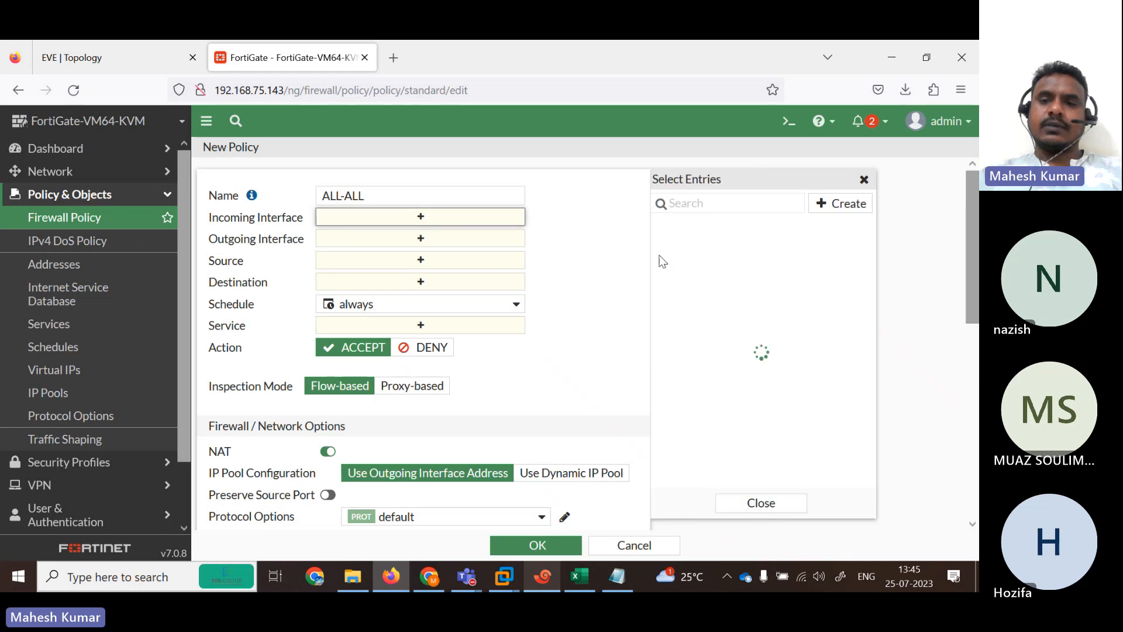
{"action": "left_click", "coordinate": [693, 264]}
{"action": "left_click", "coordinate": [696, 284]}
{"action": "left_click", "coordinate": [693, 303]}
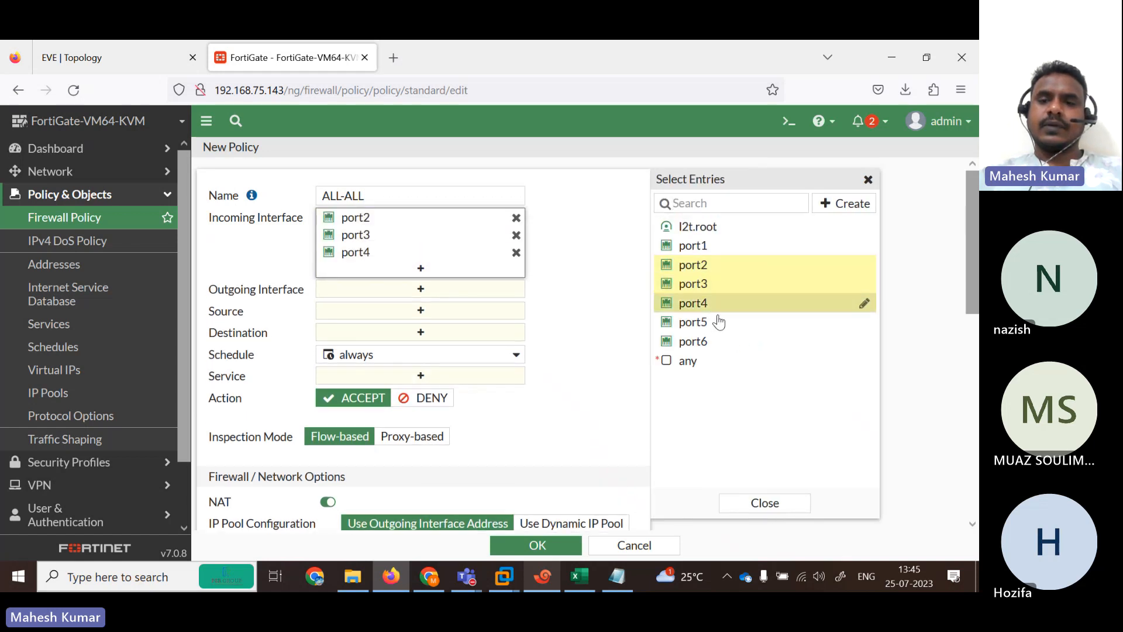
{"action": "left_click", "coordinate": [693, 322]}
Set outgoing interfaces port2–port5 and source and destination address all.
{"action": "left_click", "coordinate": [437, 306]}
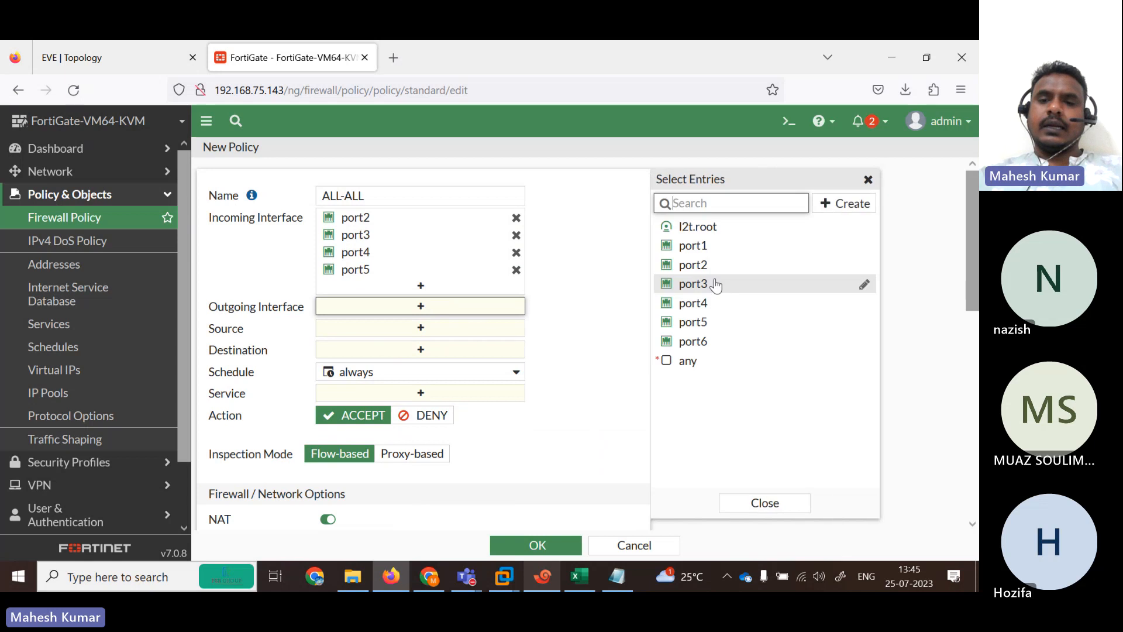
{"action": "left_click", "coordinate": [693, 264]}
{"action": "left_click", "coordinate": [697, 283]}
{"action": "left_click", "coordinate": [694, 303]}
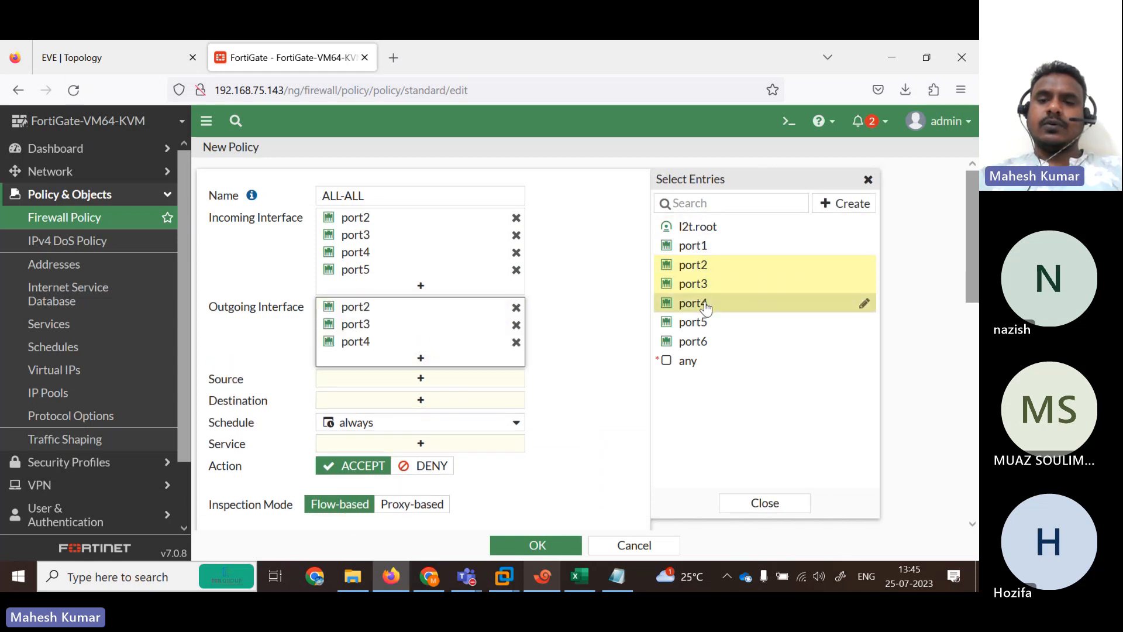
{"action": "left_click", "coordinate": [693, 322]}
{"action": "left_click", "coordinate": [414, 400]}
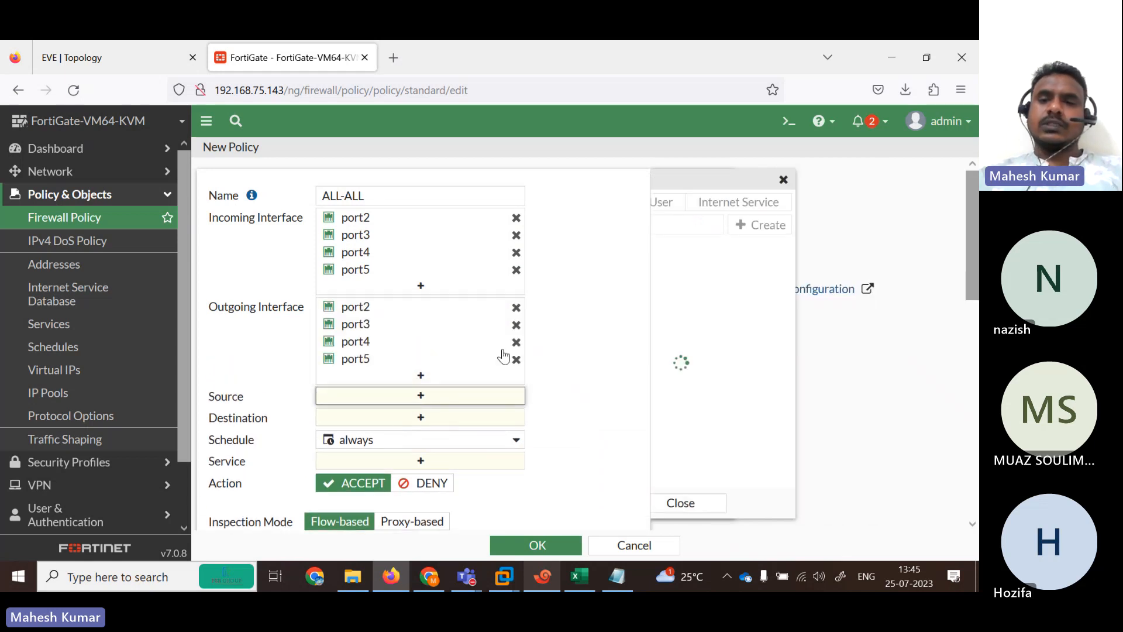
{"action": "left_click", "coordinate": [738, 267]}
{"action": "left_click", "coordinate": [403, 434]}
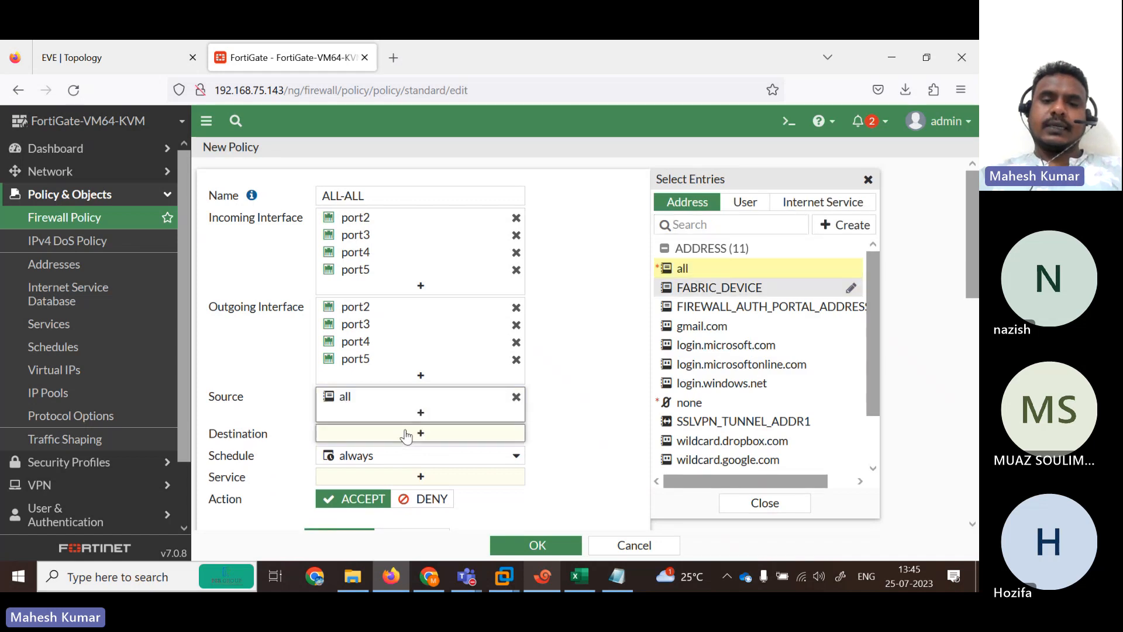
{"action": "left_click", "coordinate": [689, 273]}
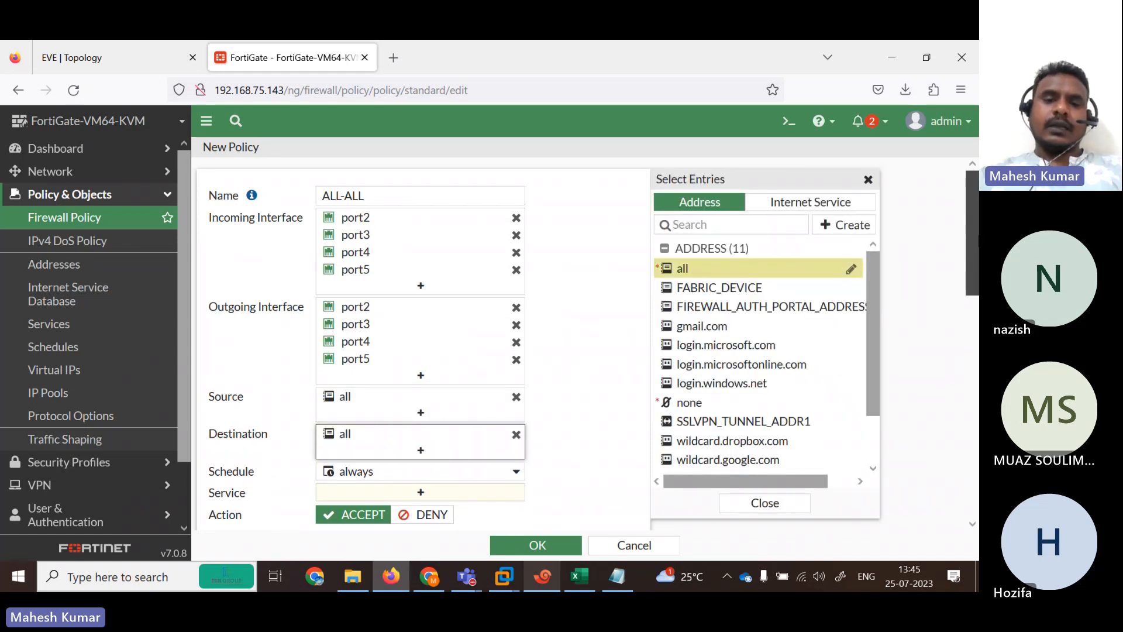
Allow the ALL service and save the ALL-ALL policy.
{"action": "scroll", "coordinate": [421, 351], "scroll_direction": "down", "scroll_amount": 2}
{"action": "scroll", "coordinate": [418, 351], "scroll_direction": "down", "scroll_amount": 1}
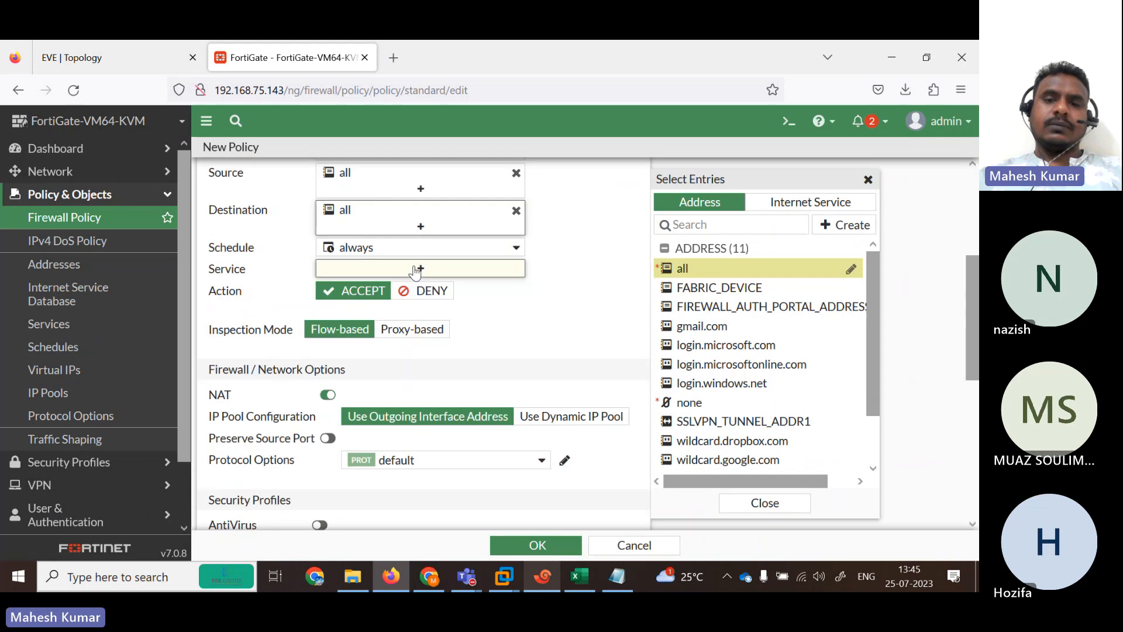
{"action": "left_click", "coordinate": [418, 268]}
{"action": "left_click", "coordinate": [721, 268]}
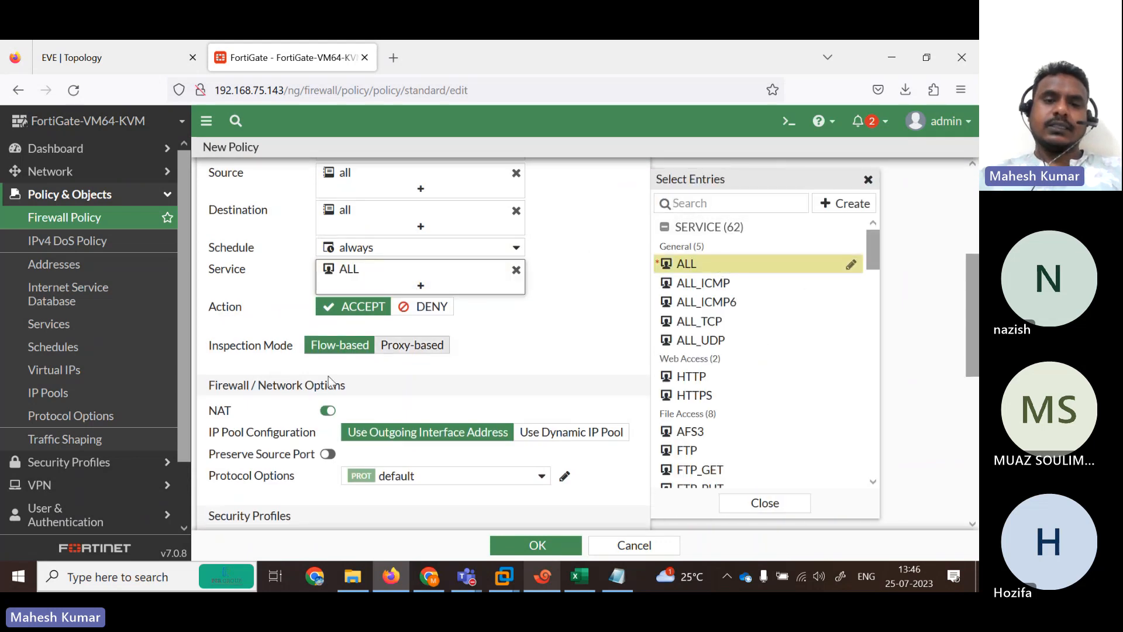
{"action": "scroll", "coordinate": [643, 302], "scroll_direction": "down", "scroll_amount": 2}
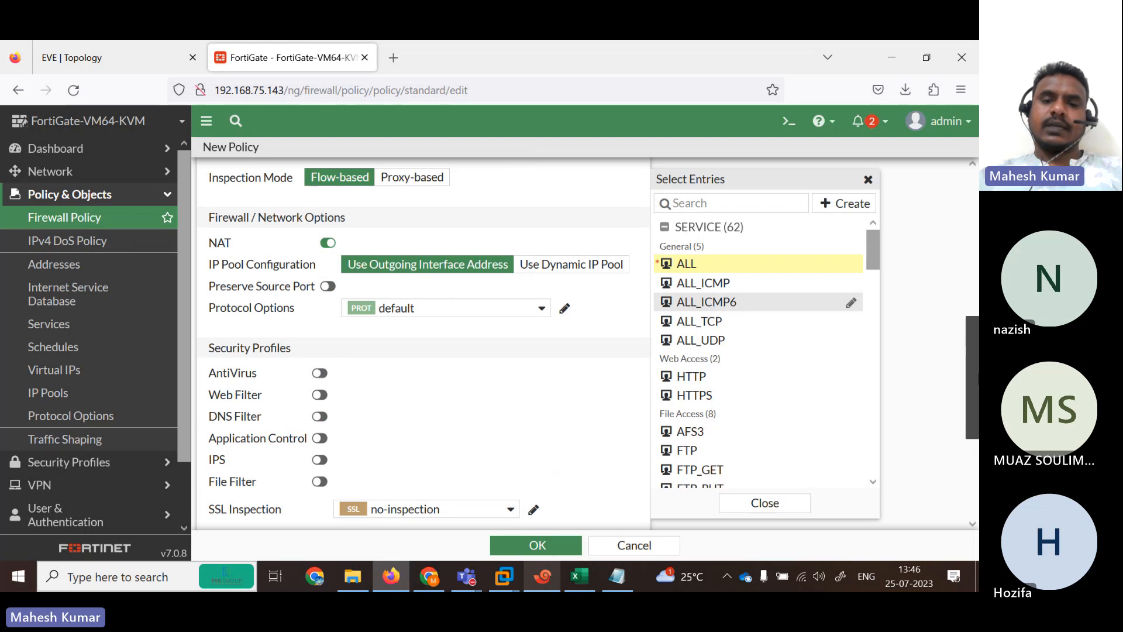
{"action": "scroll", "coordinate": [643, 409], "scroll_direction": "down", "scroll_amount": 3}
{"action": "left_click", "coordinate": [532, 546]}
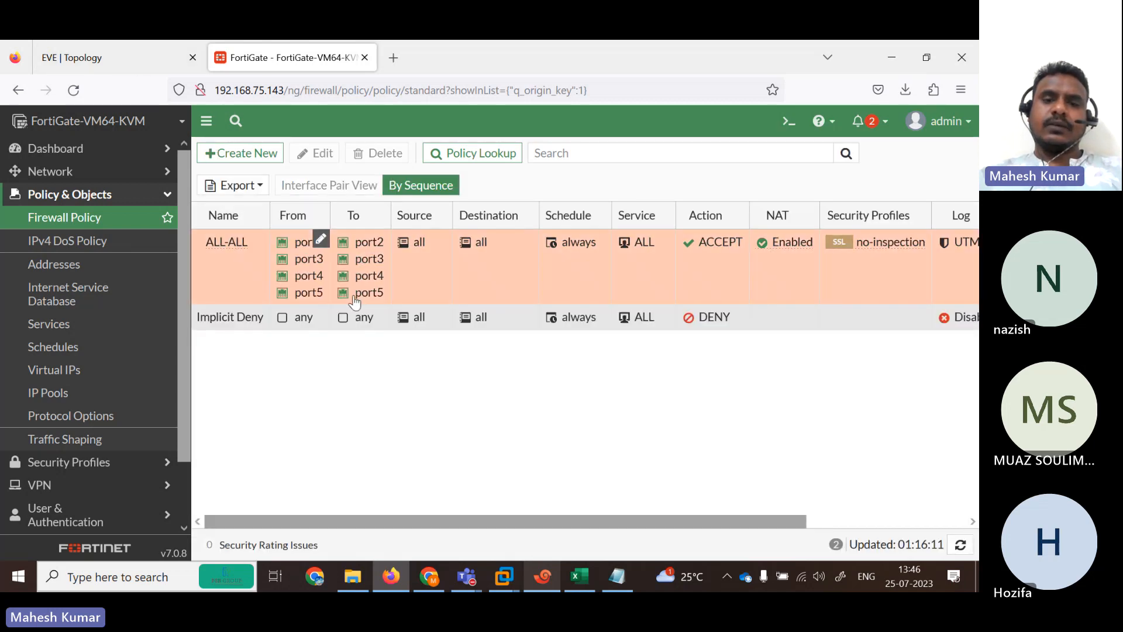
Run 'get router info routing-table all' in the FortiGate CLI console and page through it.
{"action": "left_click", "coordinate": [788, 121]}
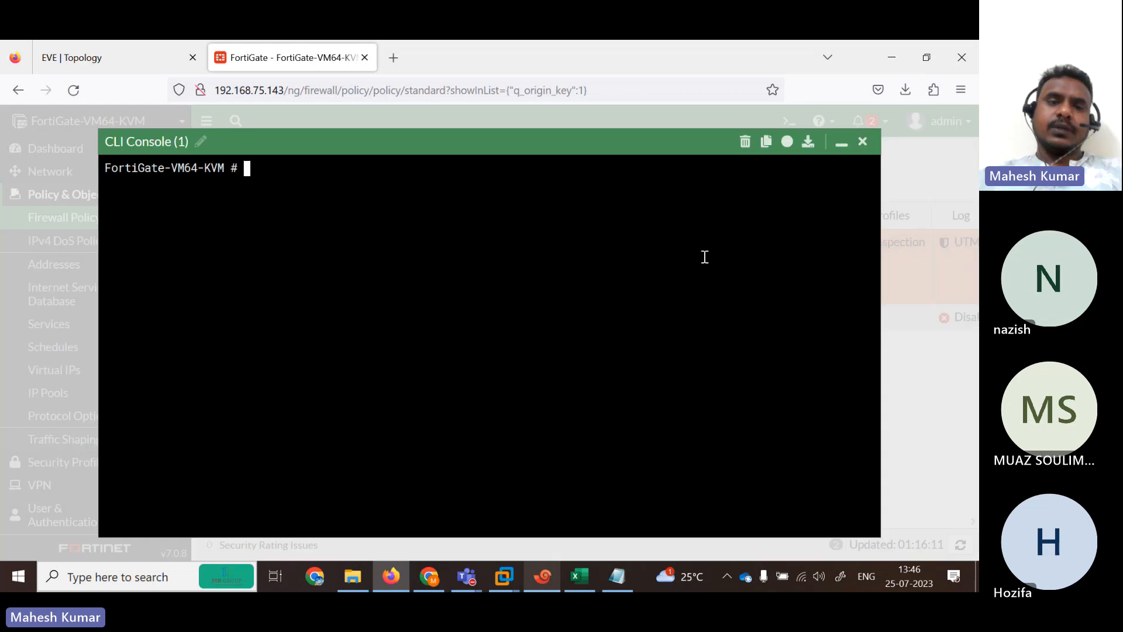
{"action": "key", "text": "BackSpace"}
{"action": "key", "text": "BackSpace"}
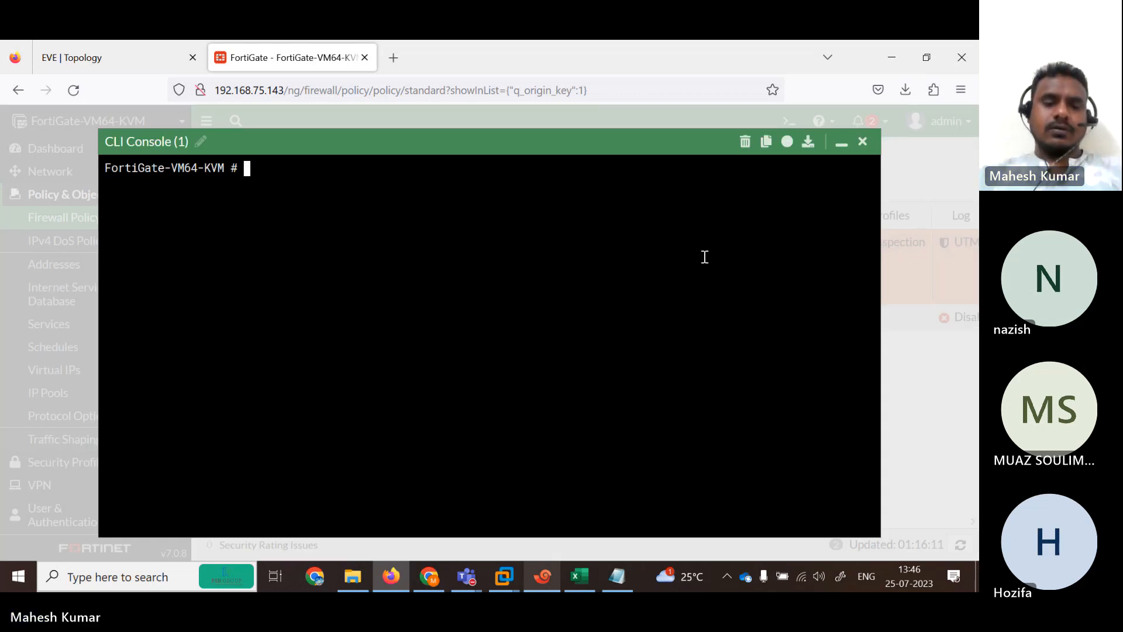
{"action": "type", "text": "get r"}
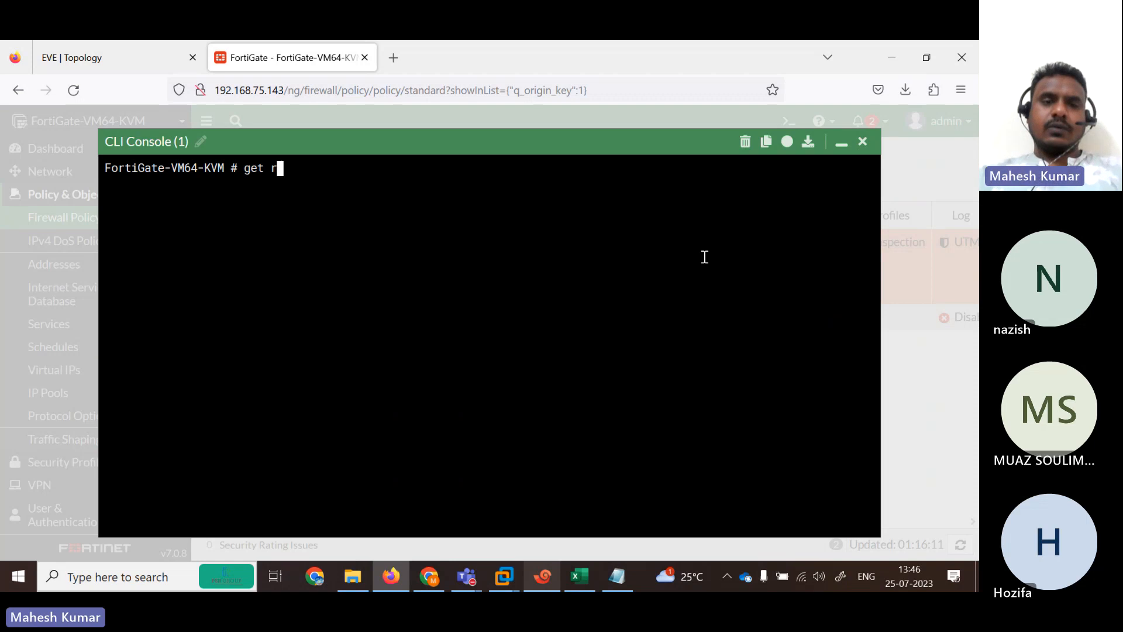
{"action": "type", "text": "outer info r"}
{"action": "key", "text": "BackSpace"}
{"action": "type", "text": "routing-table "}
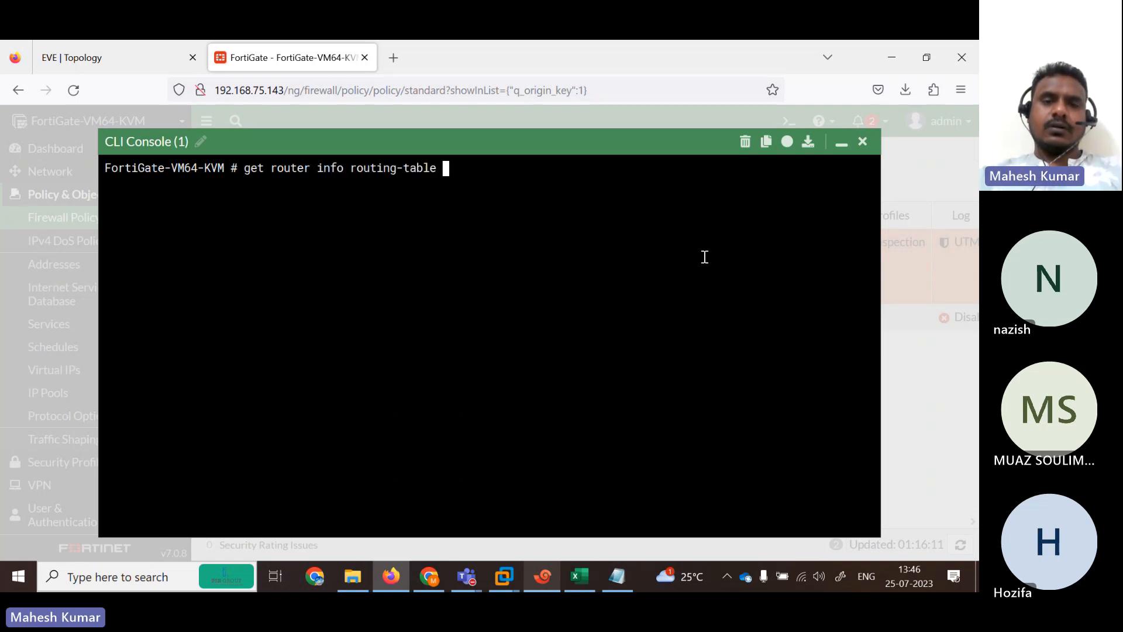
{"action": "type", "text": "all"}
{"action": "key", "text": "Return"}
{"action": "key", "text": "space"}
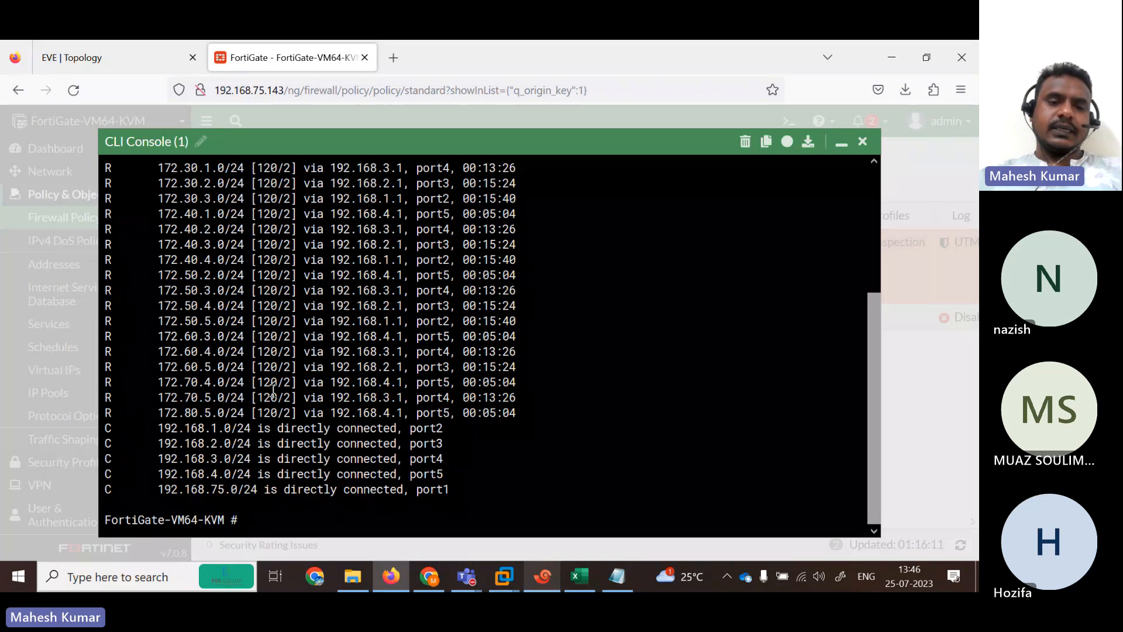
Run 'get router info rip database' to list the RIP-learned routes.
{"action": "type", "text": "get "}
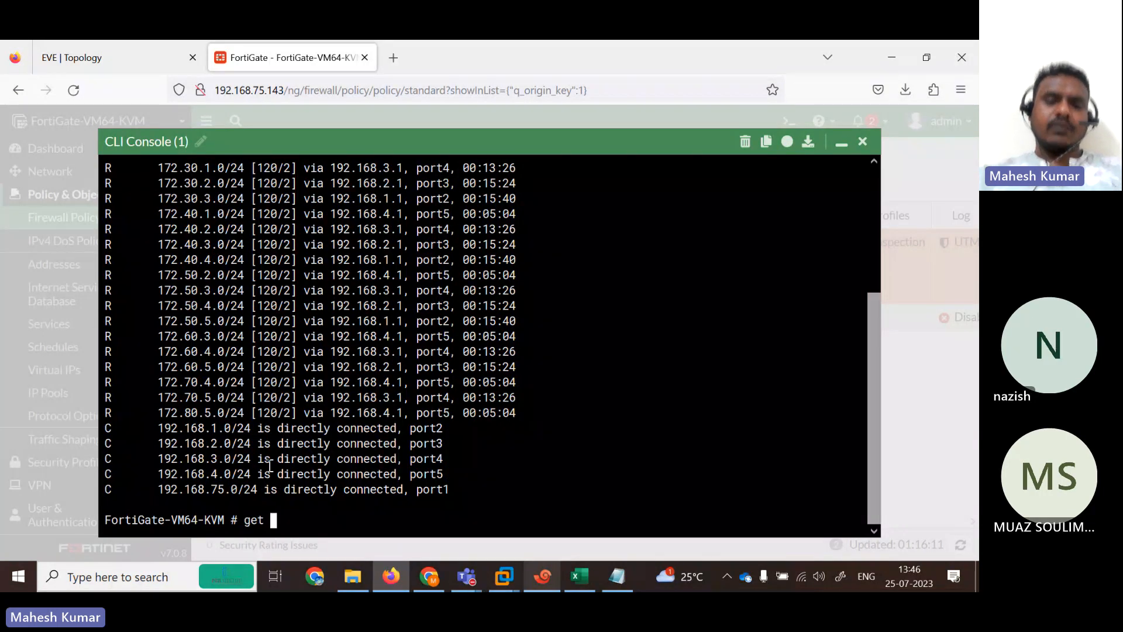
{"action": "type", "text": "router info routing-table"}
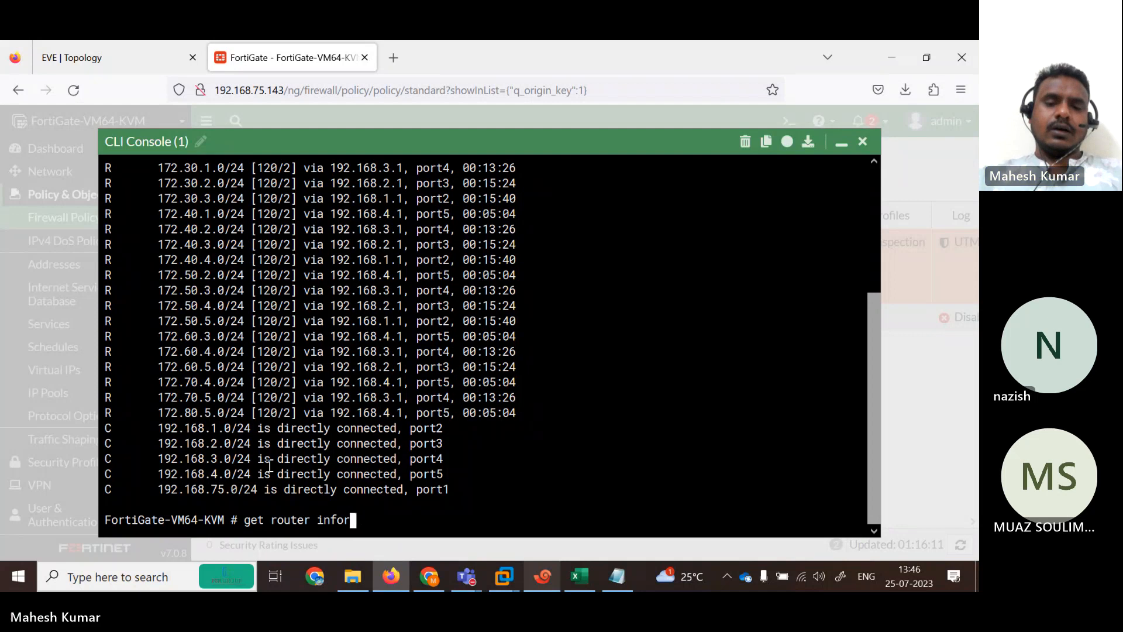
{"action": "key", "text": "BackSpace"}
{"action": "key", "text": "BackSpace"}
{"action": "key", "text": "BackSpace"}
{"action": "key", "text": "BackSpace"}
{"action": "key", "text": "BackSpace"}
{"action": "key", "text": "BackSpace"}
{"action": "key", "text": "BackSpace"}
{"action": "key", "text": "BackSpace"}
{"action": "key", "text": "BackSpace"}
{"action": "key", "text": "BackSpace"}
{"action": "key", "text": "BackSpace"}
{"action": "key", "text": "BackSpace"}
{"action": "key", "text": "BackSpace"}
{"action": "type", "text": "rip"}
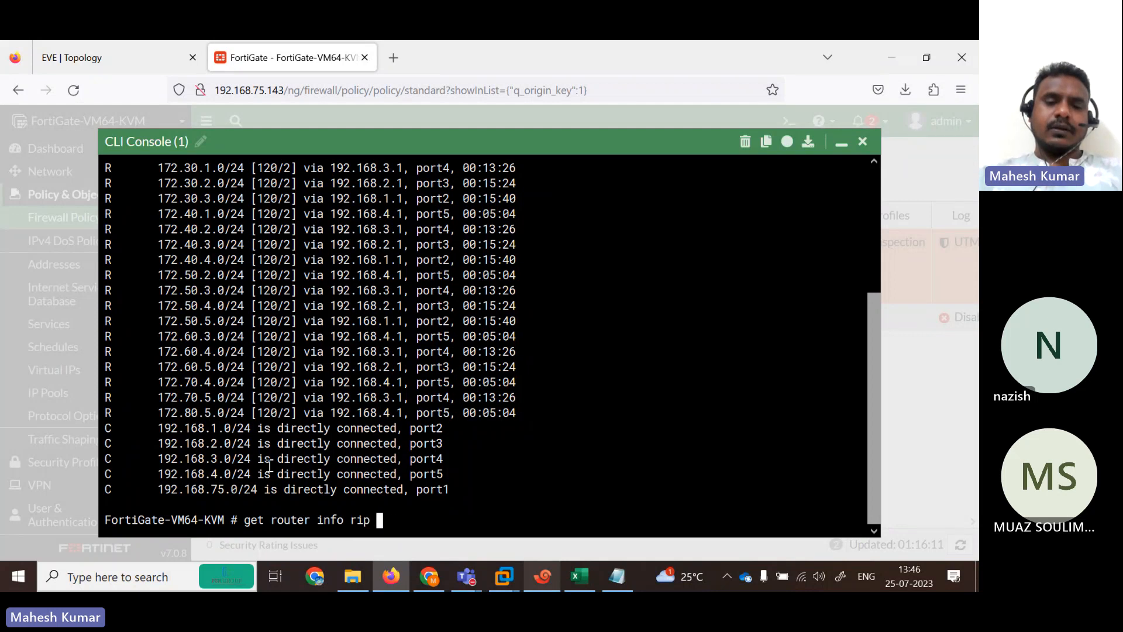
{"action": "key", "text": "Return"}
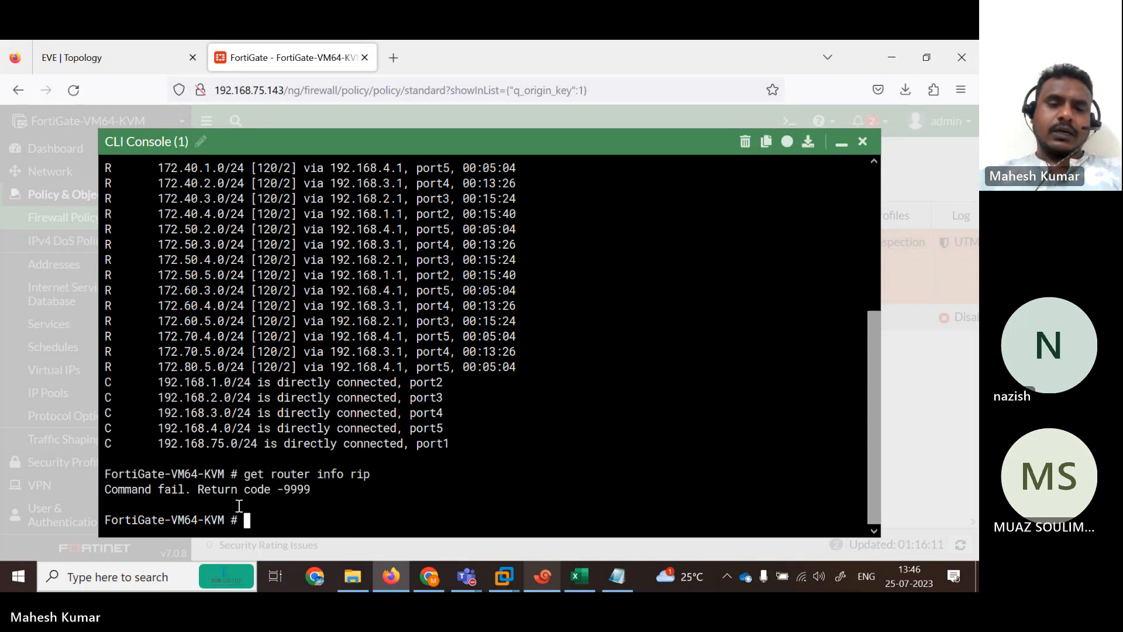
{"action": "key", "text": "Up"}
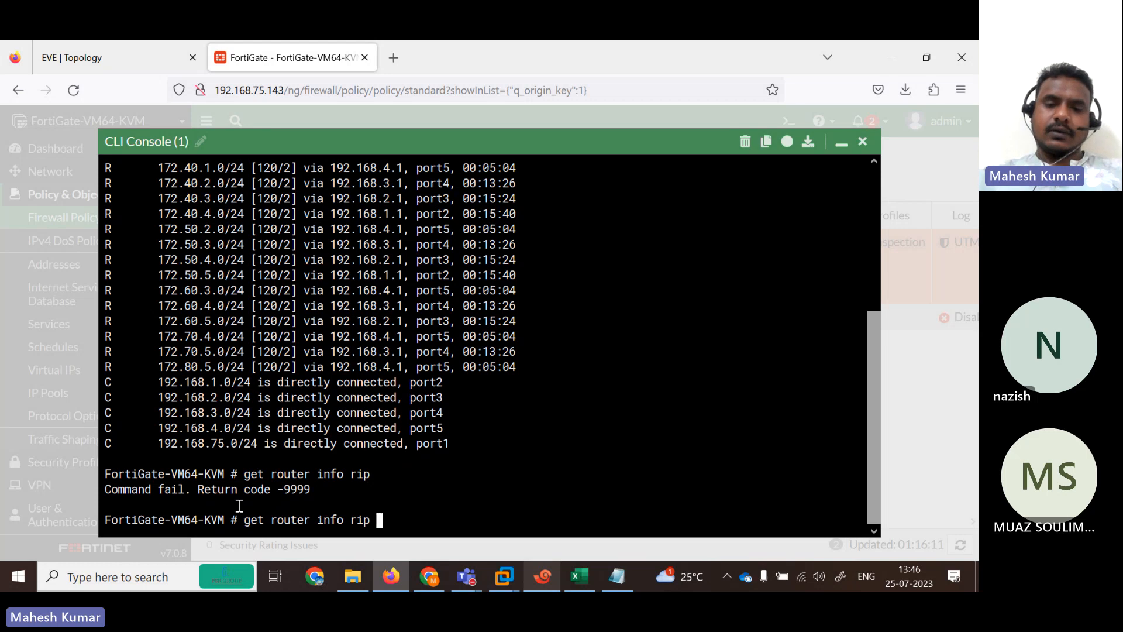
{"action": "key", "text": "question"}
{"action": "type", "text": "d"}
{"action": "key", "text": "Tab"}
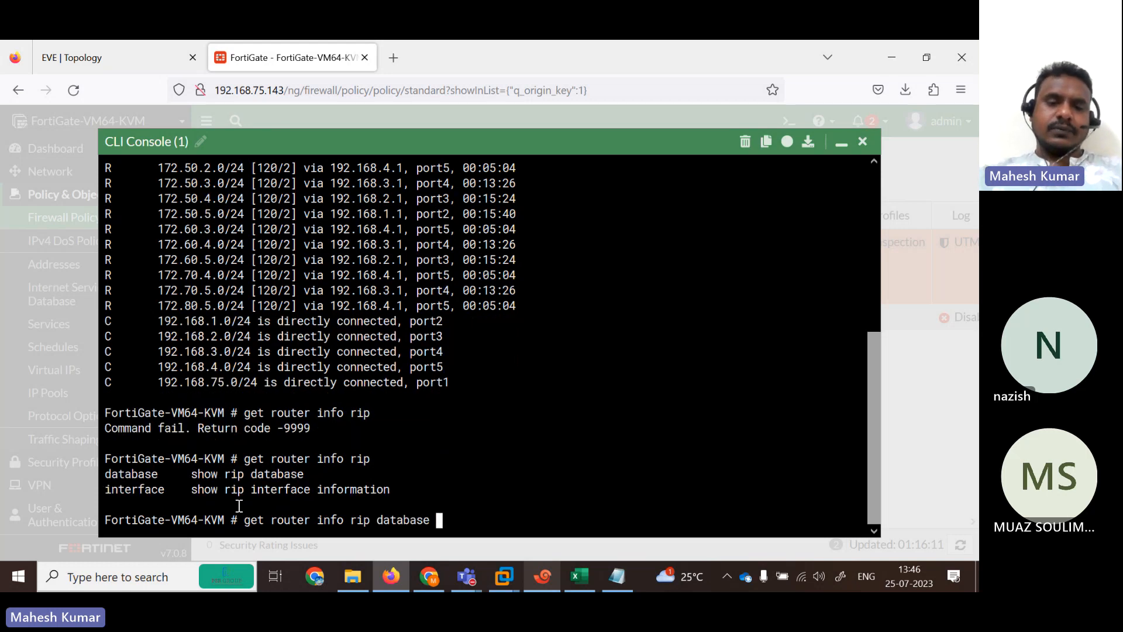
{"action": "key", "text": "Return"}
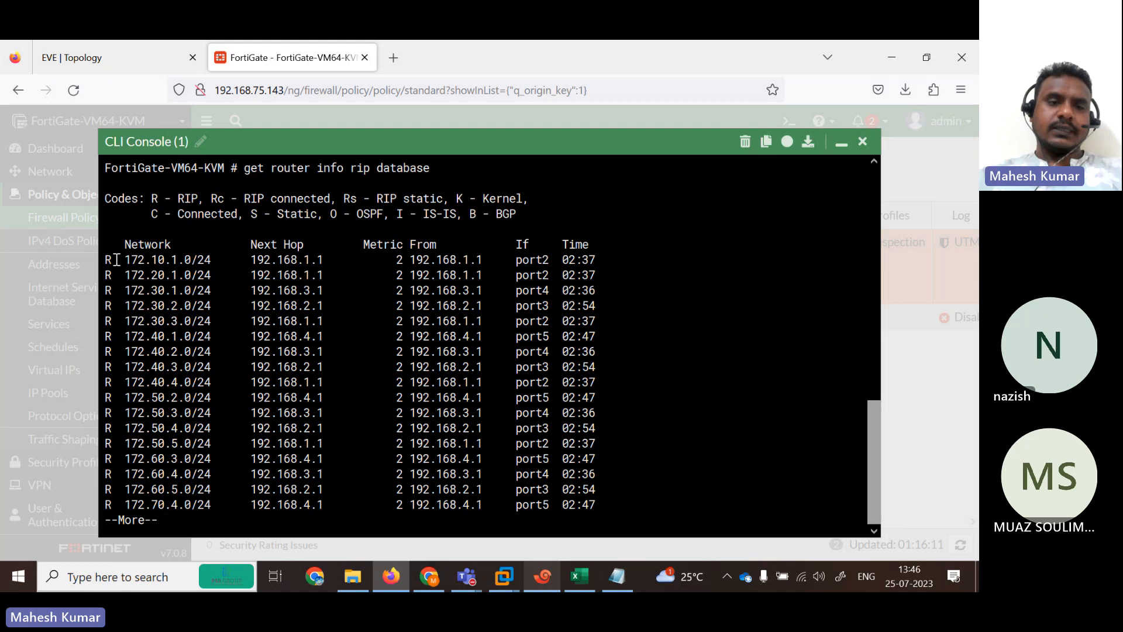
Highlight the RIP database rows and the four connected Rc routes on port2–port5.
{"action": "left_click_drag", "start_coordinate": [116, 259], "coordinate": [289, 493]}
{"action": "key", "text": "space"}
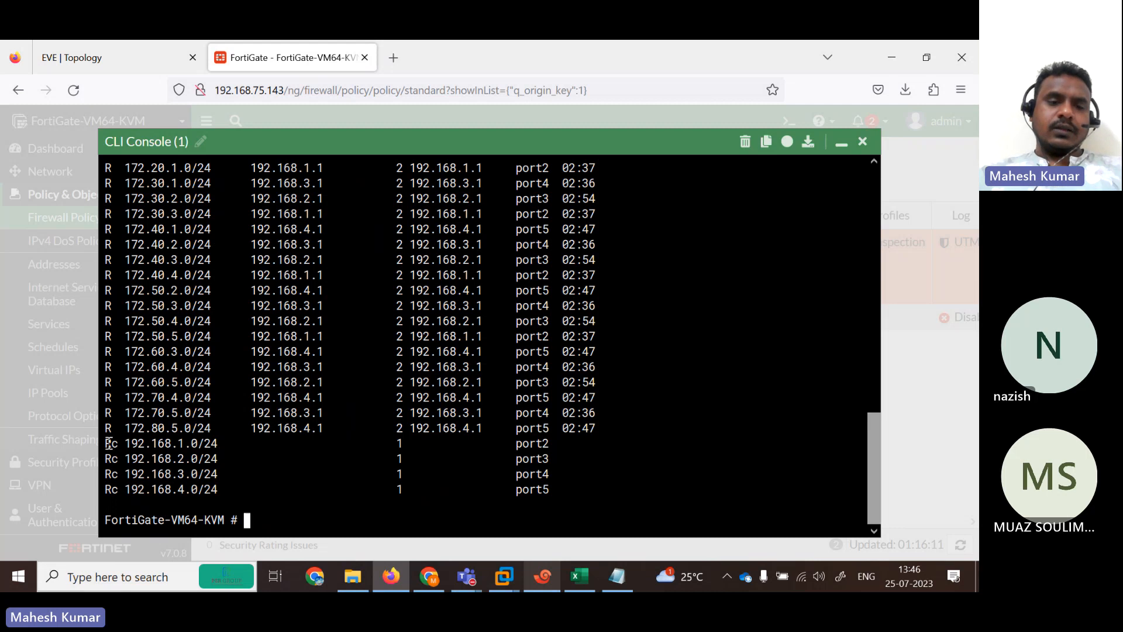
{"action": "left_click_drag", "start_coordinate": [109, 443], "coordinate": [584, 490]}
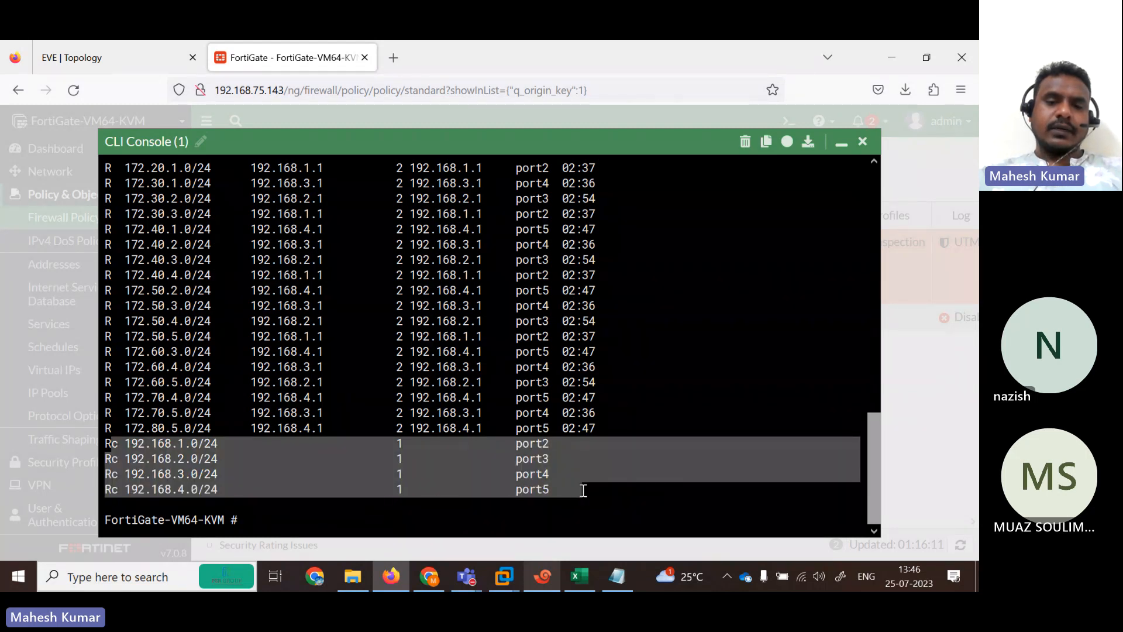
{"action": "left_click", "coordinate": [571, 460]}
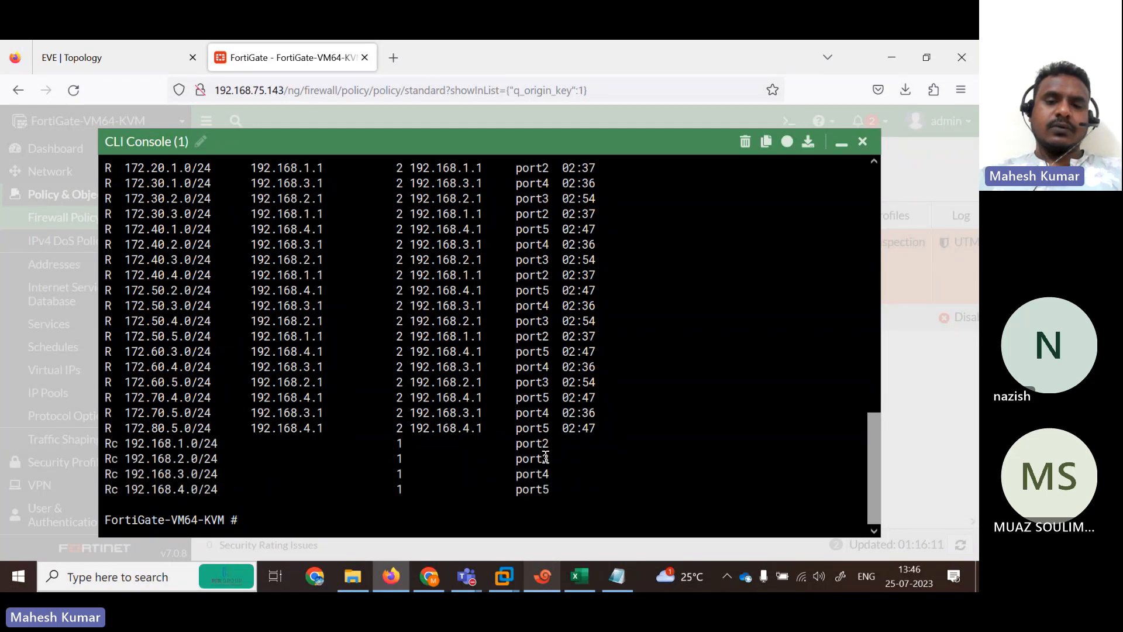
Admit the lobby guest into the Teams meeting and minimize the Teams window.
{"action": "mouse_move", "coordinate": [466, 577]}
{"action": "left_click", "coordinate": [411, 499]}
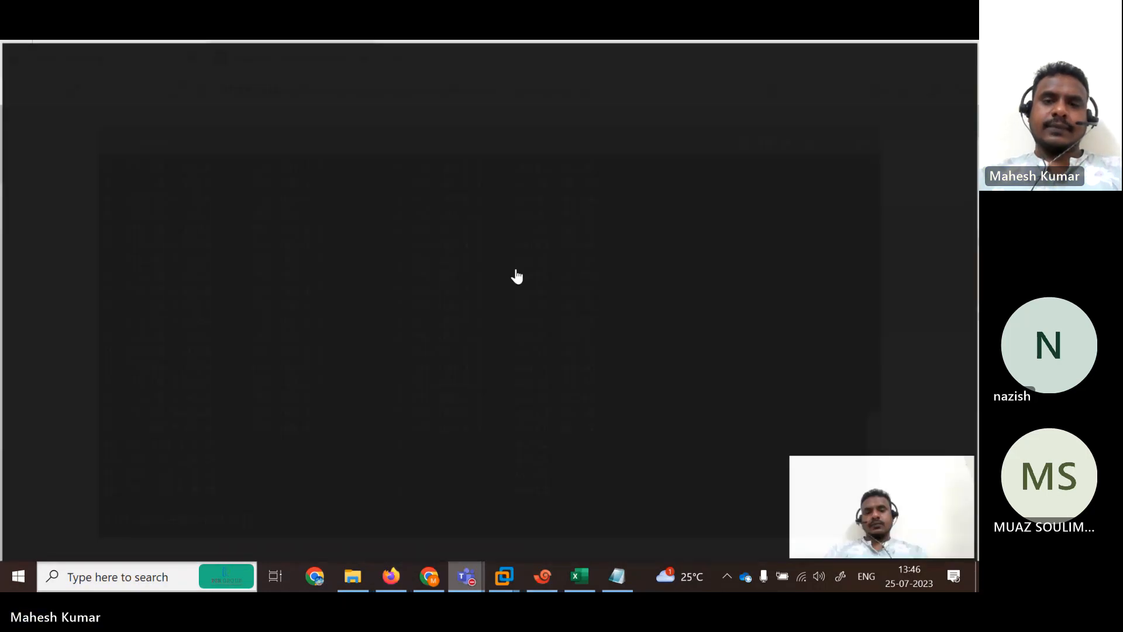
{"action": "left_click", "coordinate": [544, 196]}
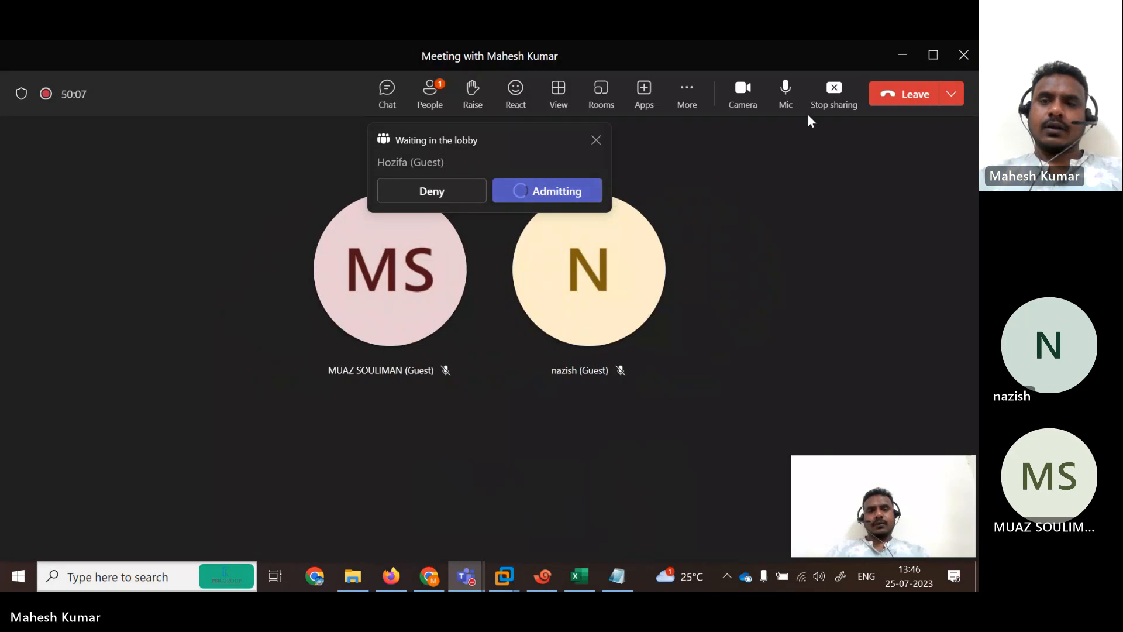
{"action": "left_click", "coordinate": [903, 55]}
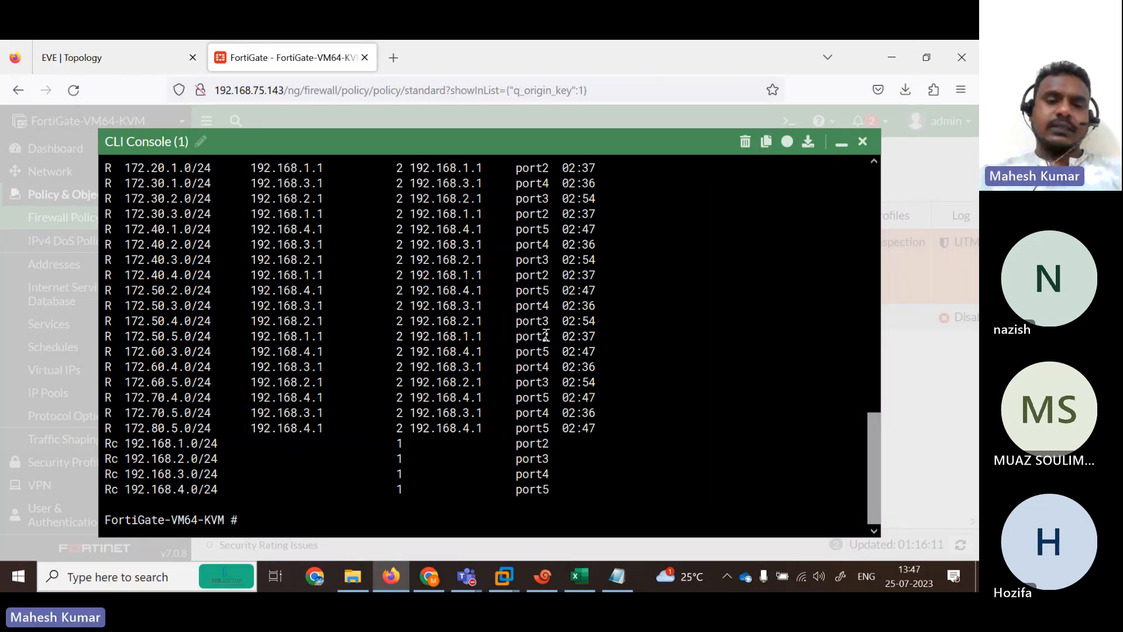
Ping 192.168.1.1, then a mistyped R1 address, stopping it with Ctrl+C.
{"action": "type", "text": "xecute ping"}
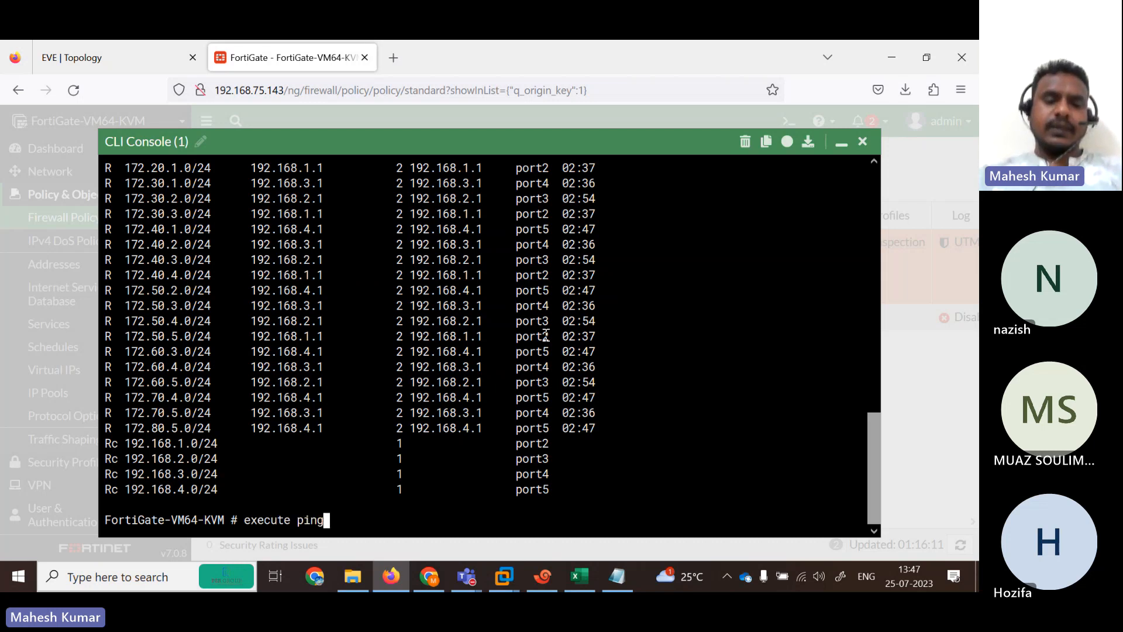
{"action": "type", "text": " 192.16"}
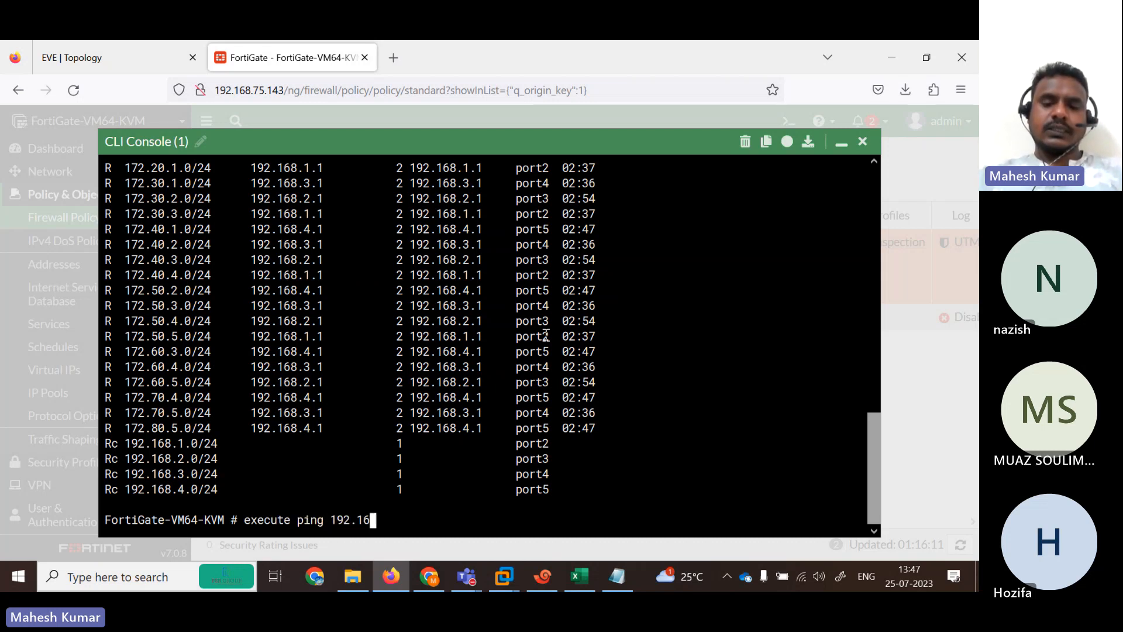
{"action": "type", "text": "8.1.1"}
{"action": "key", "text": "Return"}
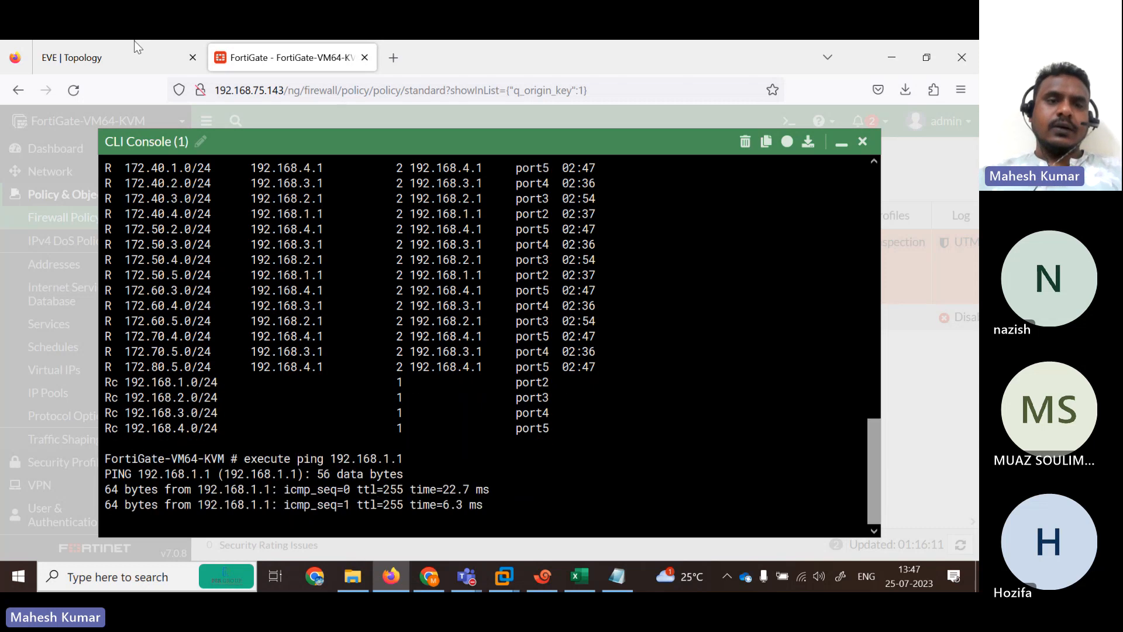
{"action": "left_click", "coordinate": [133, 56]}
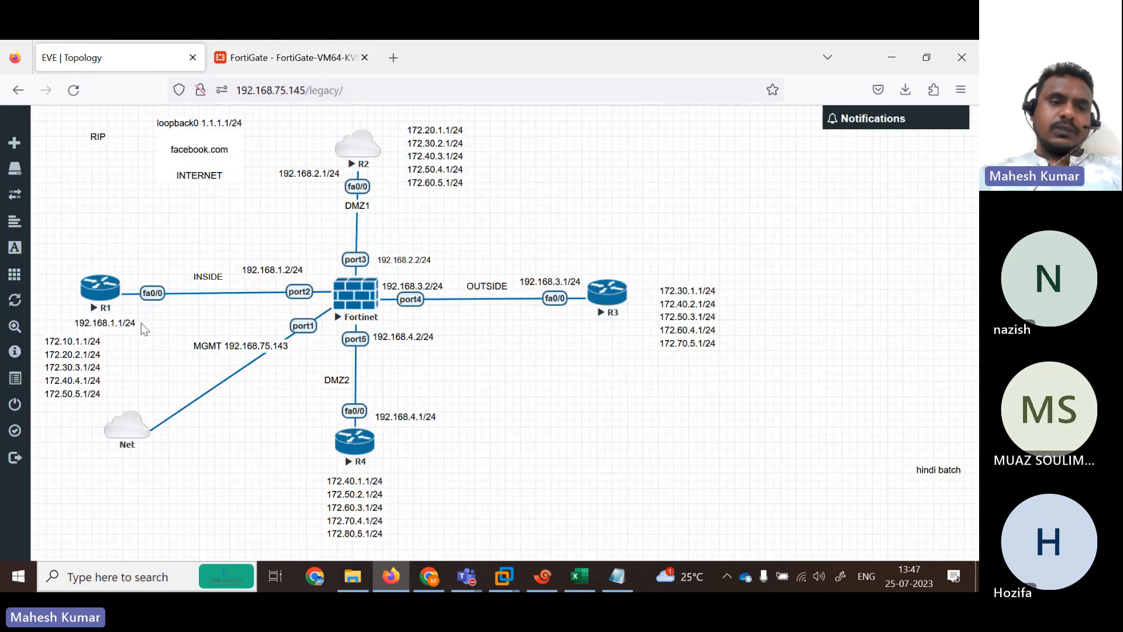
{"action": "left_click", "coordinate": [295, 47]}
{"action": "key", "text": "Up"}
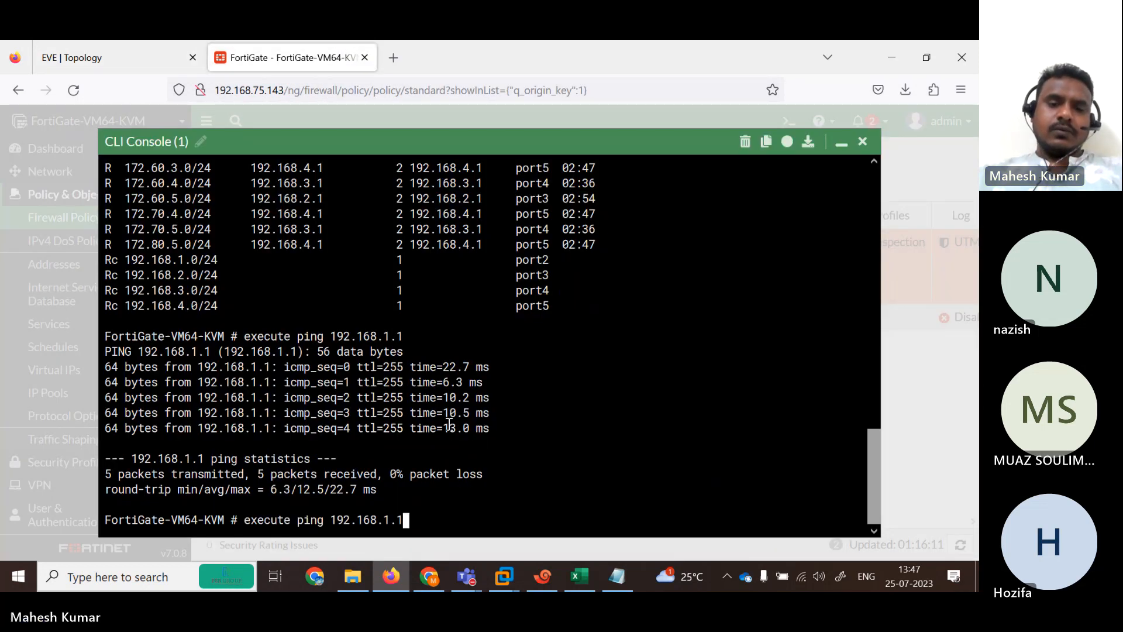
{"action": "key", "text": "BackSpace"}
{"action": "key", "text": "BackSpace"}
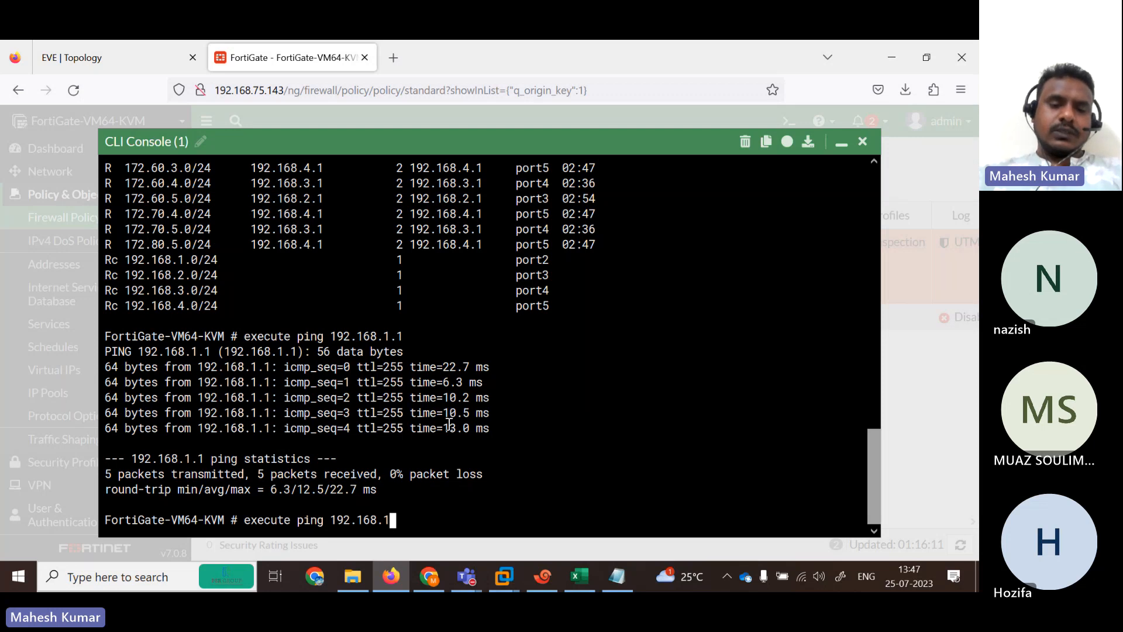
{"action": "key", "text": "BackSpace"}
{"action": "key", "text": "BackSpace"}
{"action": "key", "text": "BackSpace"}
{"action": "key", "text": "BackSpace"}
{"action": "key", "text": "BackSpace"}
{"action": "key", "text": "BackSpace"}
{"action": "key", "text": "BackSpace"}
{"action": "type", "text": "72.101.11"}
{"action": "key", "text": "BackSpace"}
{"action": "key", "text": "BackSpace"}
{"action": "key", "text": "BackSpace"}
{"action": "key", "text": "BackSpace"}
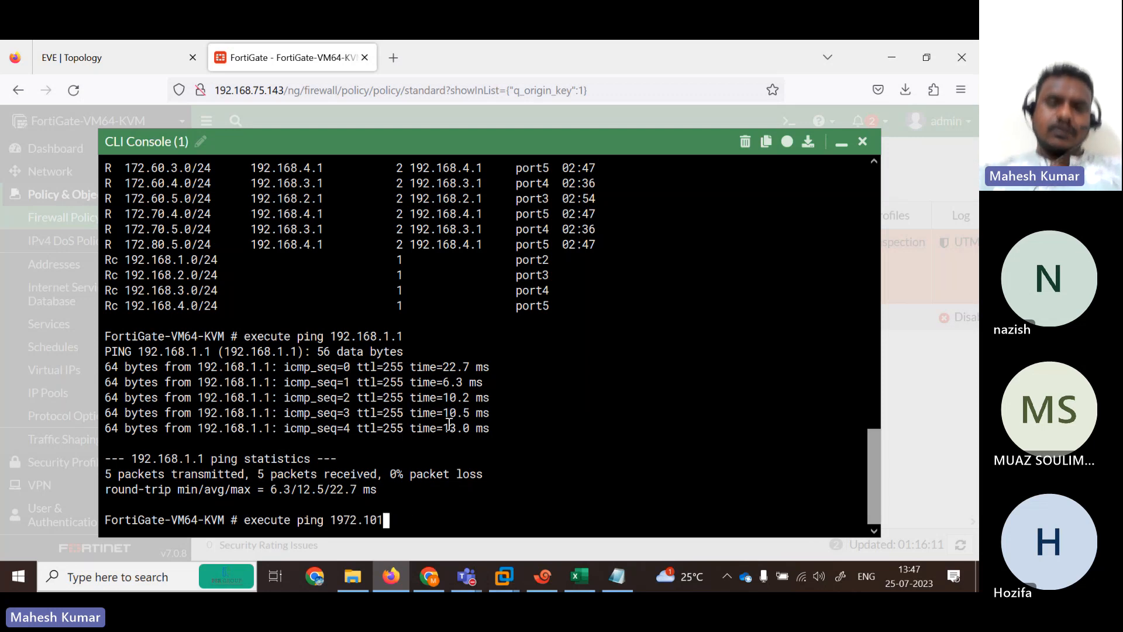
{"action": "type", "text": ".1.1"}
{"action": "key", "text": "Return"}
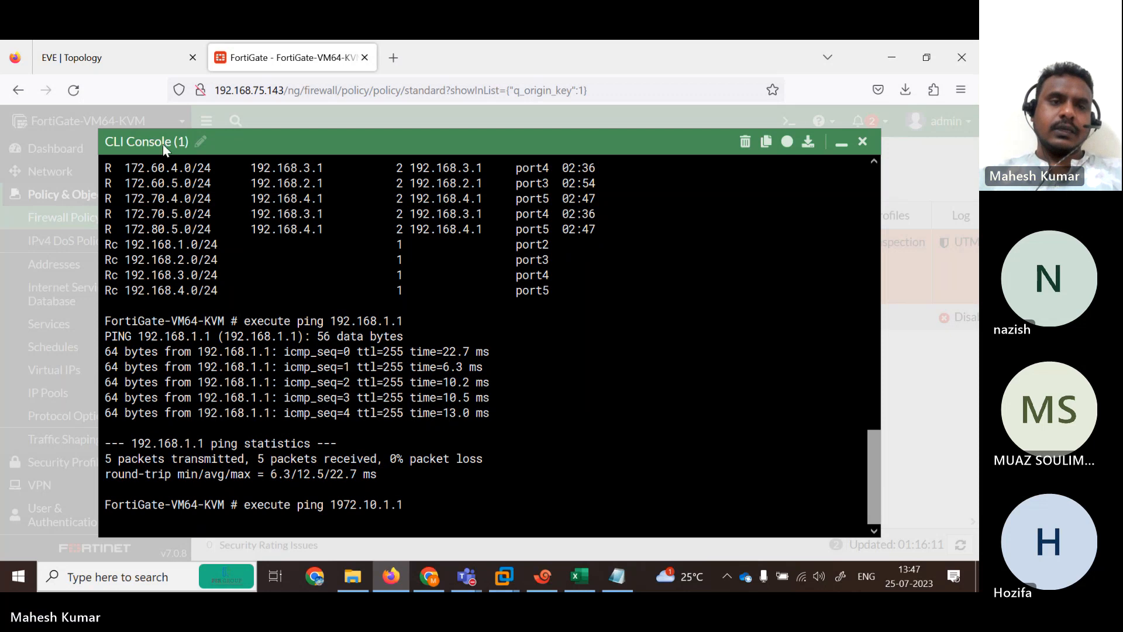
{"action": "left_click", "coordinate": [97, 44]}
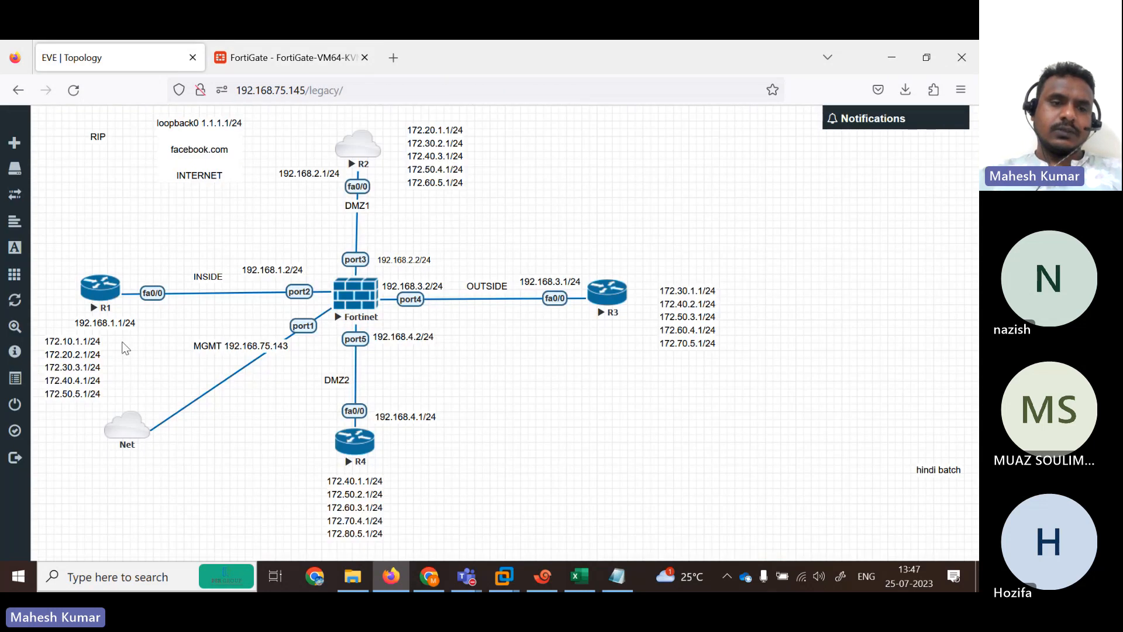
{"action": "left_click", "coordinate": [268, 54]}
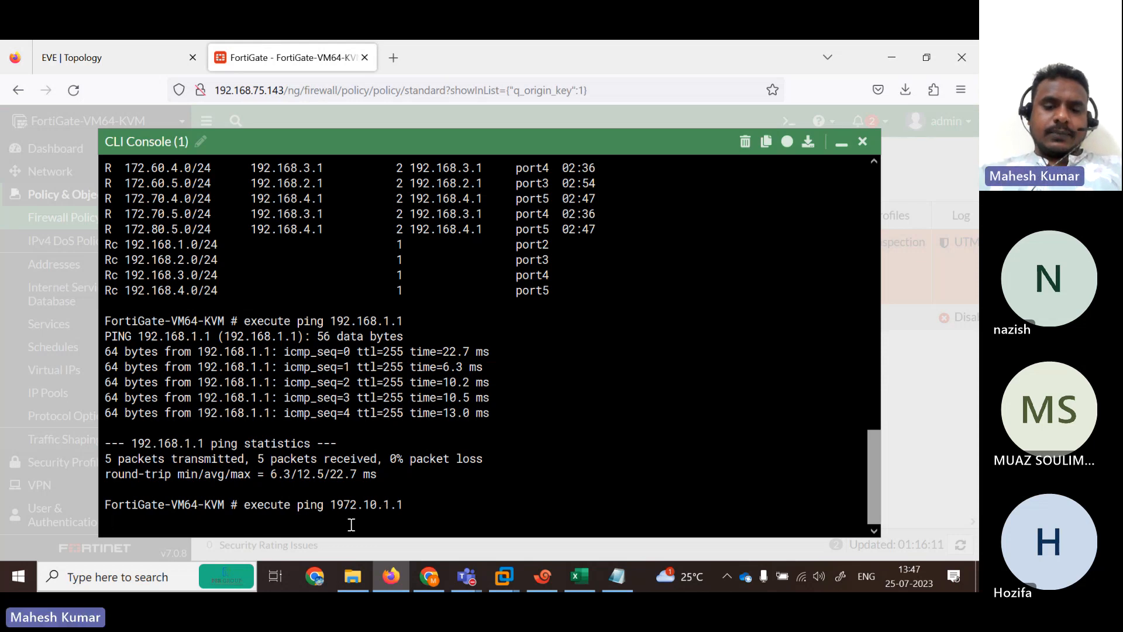
{"action": "key", "text": "ctrl+c"}
Ping 172.10.1.1 and 172.10.2.2 from the FortiGate CLI, stopping each with Ctrl+C.
{"action": "key", "text": "Up"}
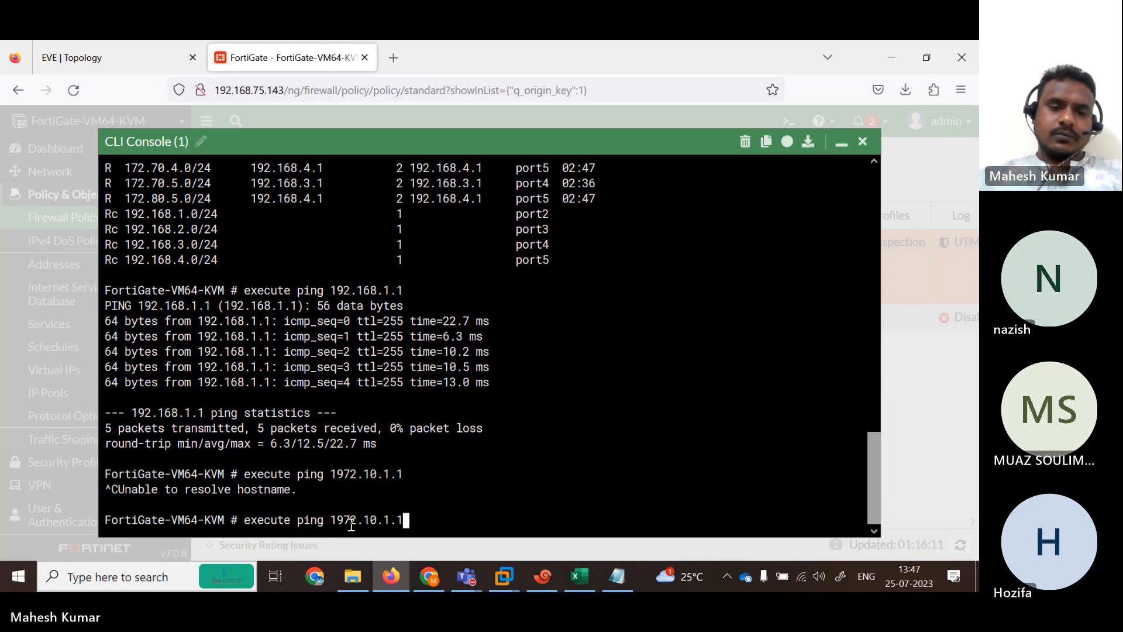
{"action": "key", "text": "BackSpace"}
{"action": "key", "text": "BackSpace"}
{"action": "key", "text": "BackSpace"}
{"action": "key", "text": "BackSpace"}
{"action": "key", "text": "BackSpace"}
{"action": "key", "text": "BackSpace"}
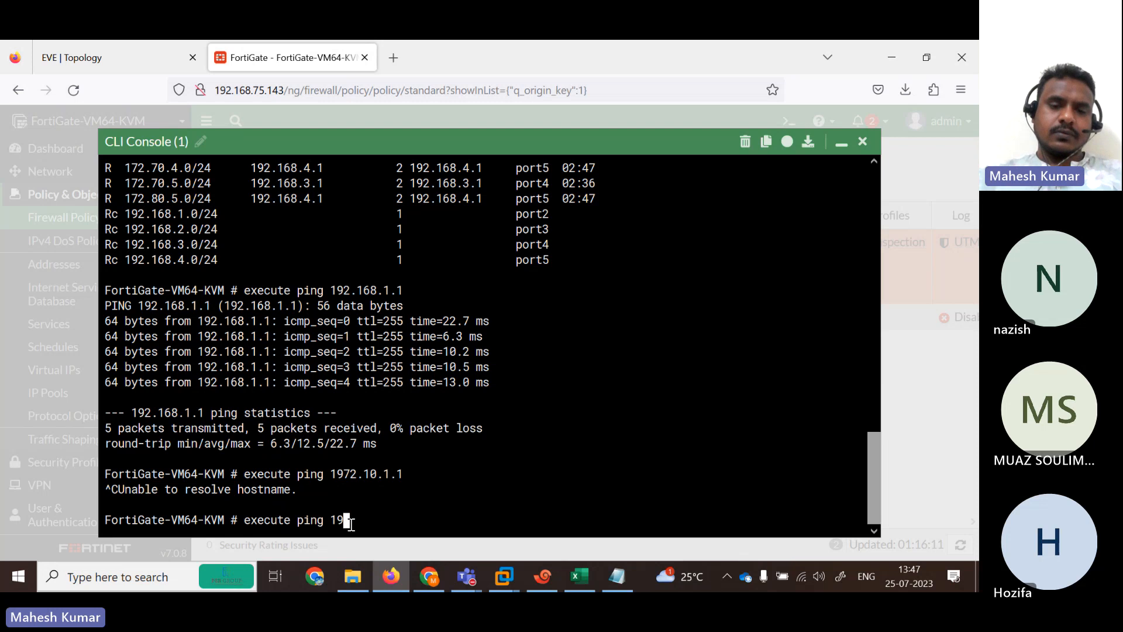
{"action": "type", "text": "72.101."}
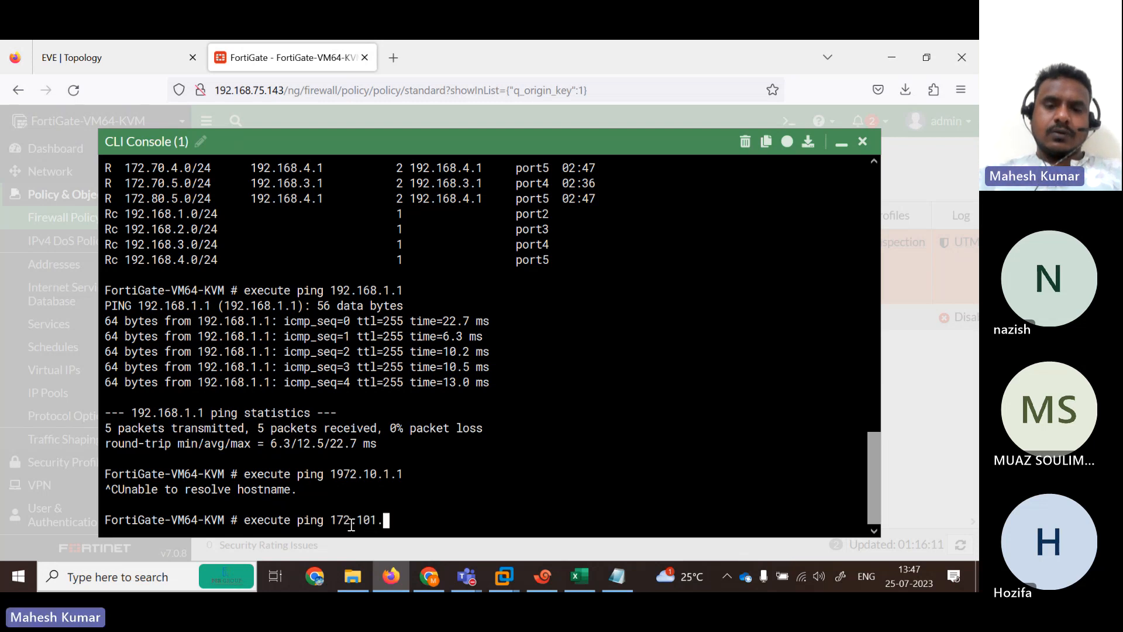
{"action": "key", "text": "BackSpace"}
{"action": "key", "text": "BackSpace"}
{"action": "type", "text": ".1.1"}
{"action": "key", "text": "Return"}
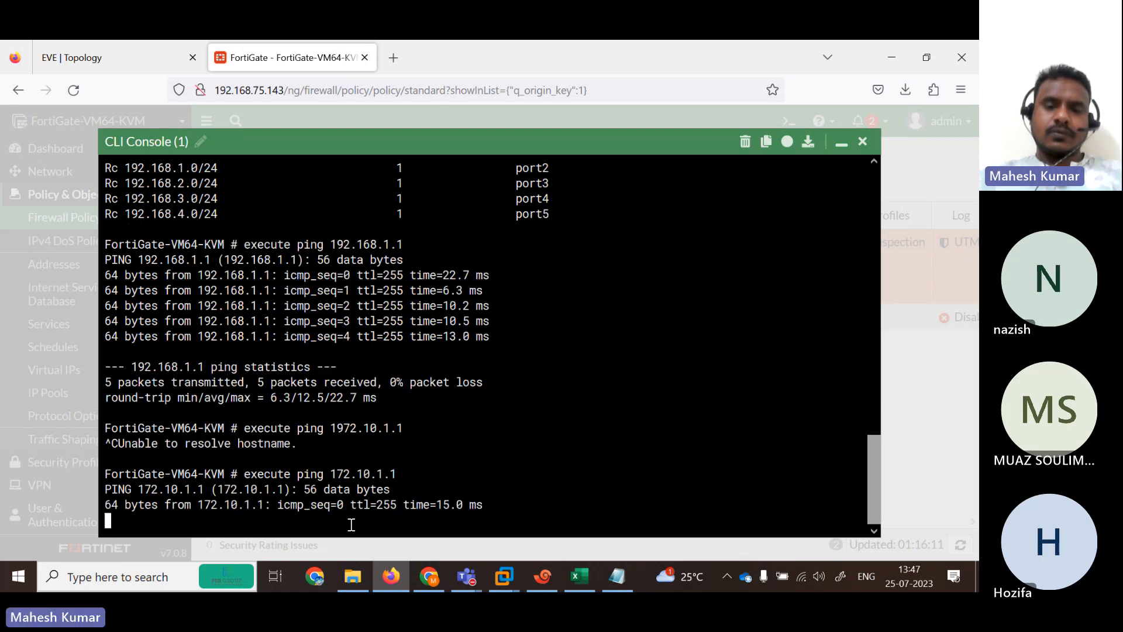
{"action": "key", "text": "ctrl+c"}
{"action": "key", "text": "Up"}
{"action": "key", "text": "BackSpace"}
{"action": "key", "text": "BackSpace"}
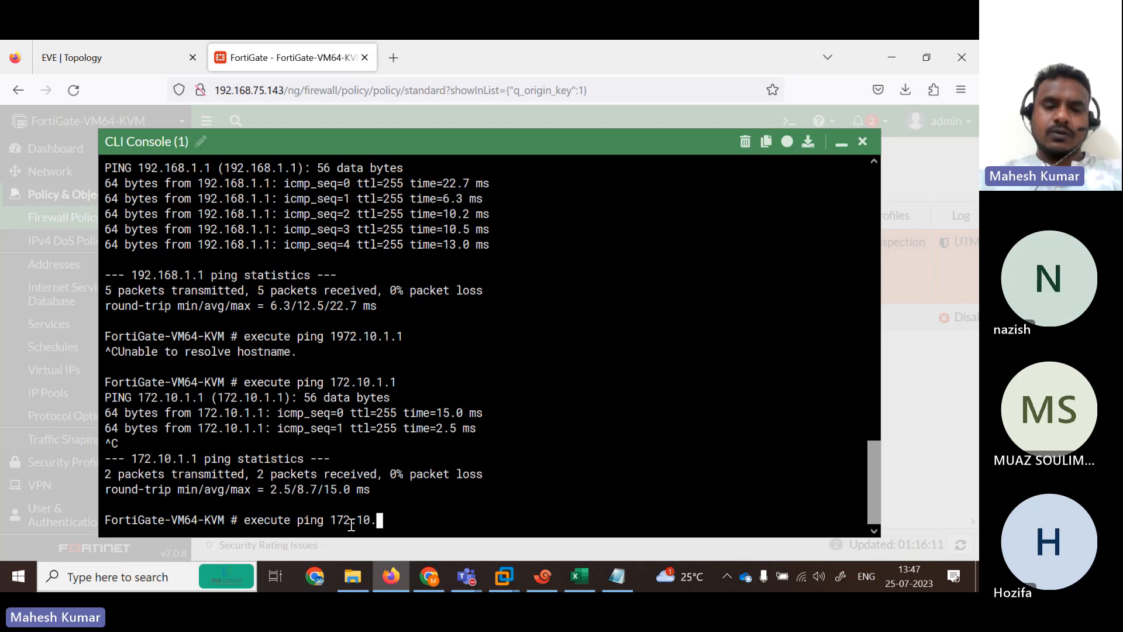
{"action": "type", "text": "2.2"}
{"action": "key", "text": "Return"}
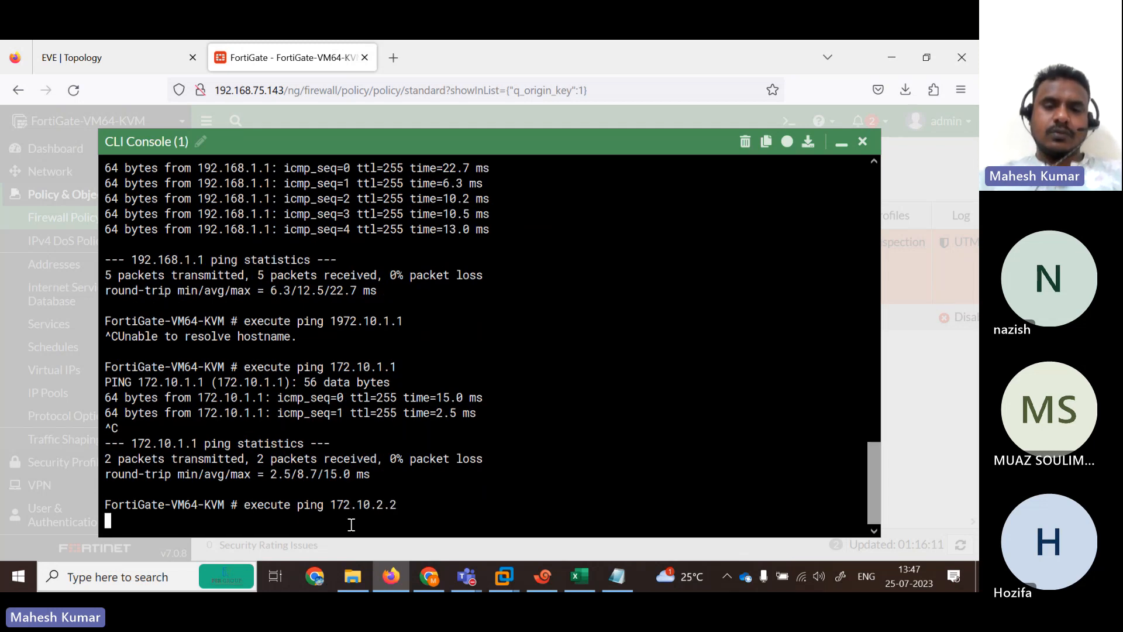
{"action": "left_click", "coordinate": [76, 53]}
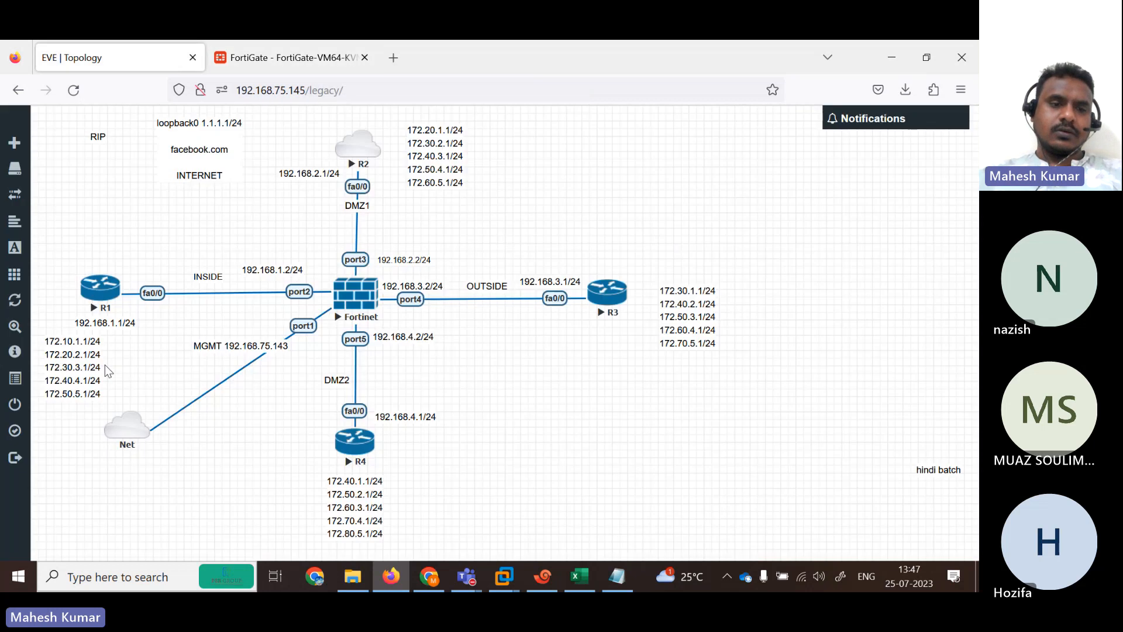
{"action": "left_click", "coordinate": [292, 58]}
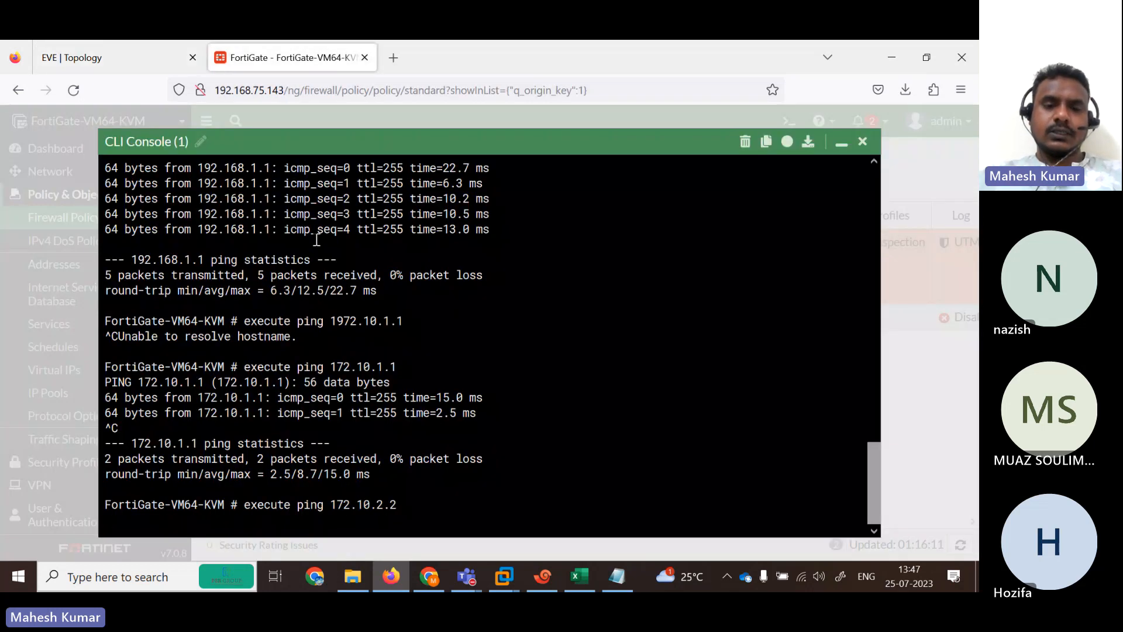
{"action": "key", "text": "ctrl+c"}
Ping 172.10.2.1 and 172.10.20.1; both go unanswered and are stopped.
{"action": "key", "text": "Up"}
{"action": "key", "text": "BackSpace"}
{"action": "type", "text": "172.10.2."}
{"action": "key", "text": "Return"}
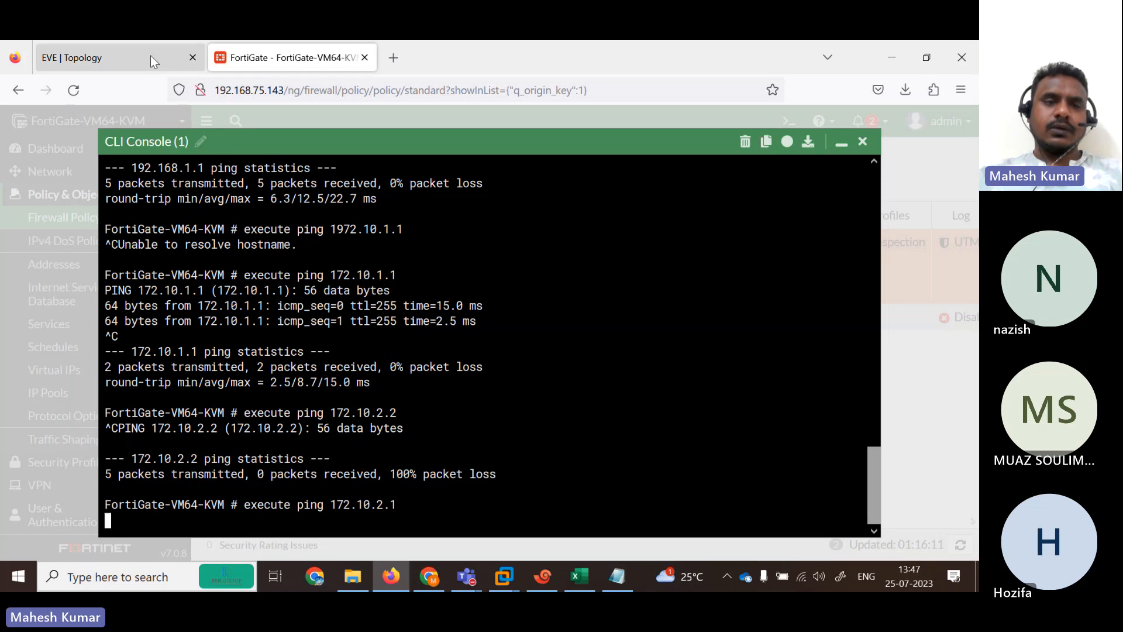
{"action": "left_click", "coordinate": [136, 56]}
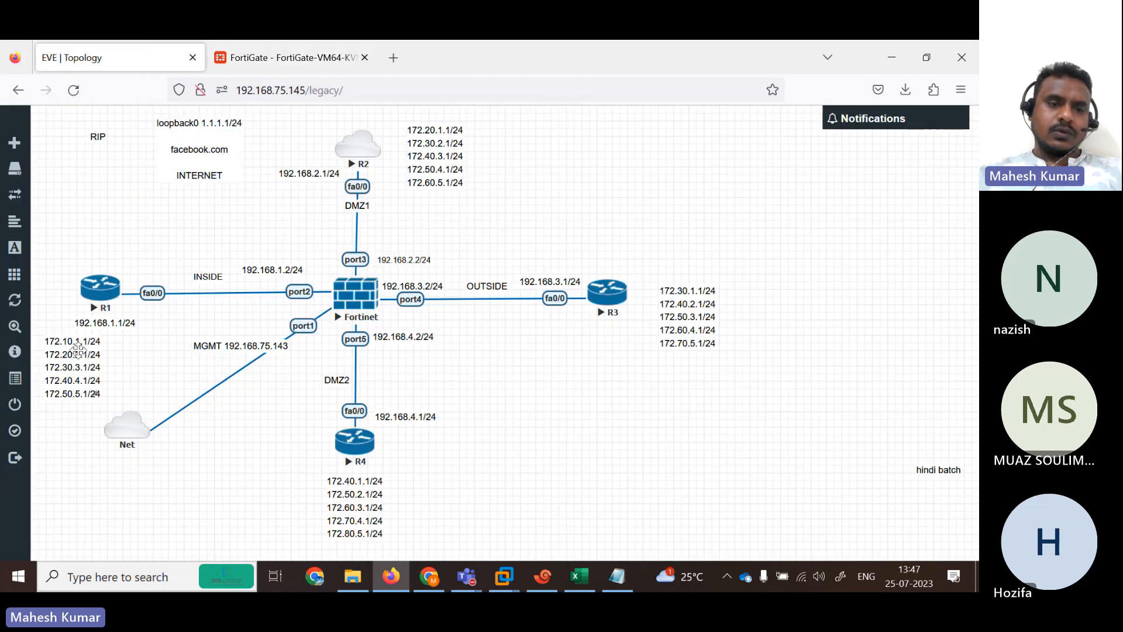
{"action": "left_click", "coordinate": [246, 54]}
{"action": "key", "text": "ctrl+c"}
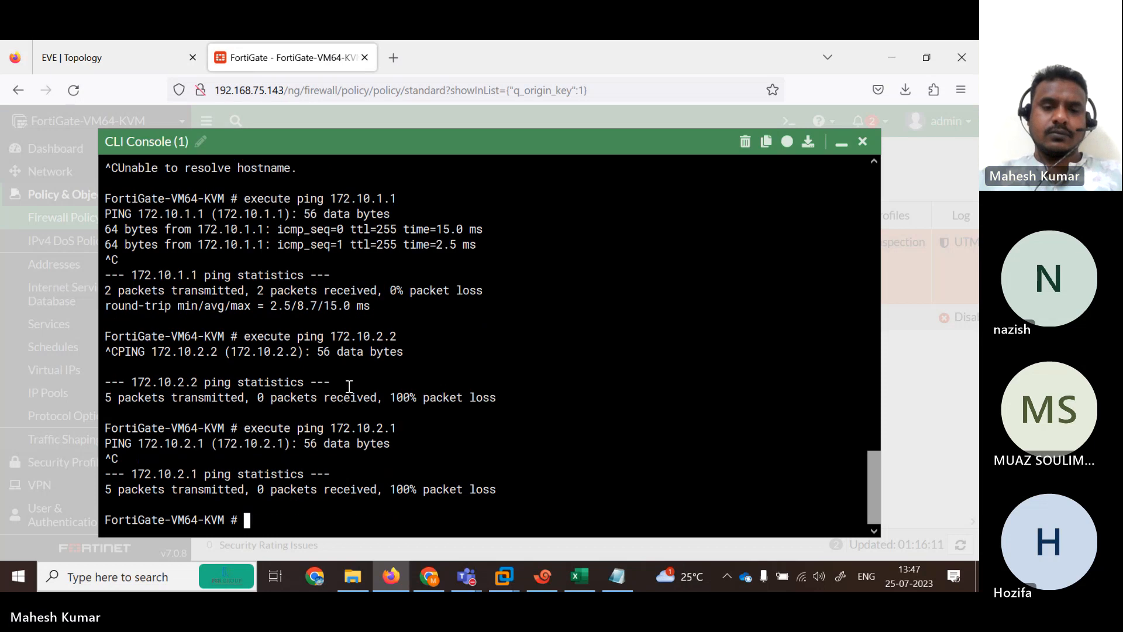
{"action": "key", "text": "Up"}
{"action": "key", "text": "Left"}
{"action": "key", "text": "Left"}
{"action": "key", "text": "Left"}
{"action": "key", "text": "Left"}
{"action": "key", "text": "Right"}
{"action": "key", "text": "Right"}
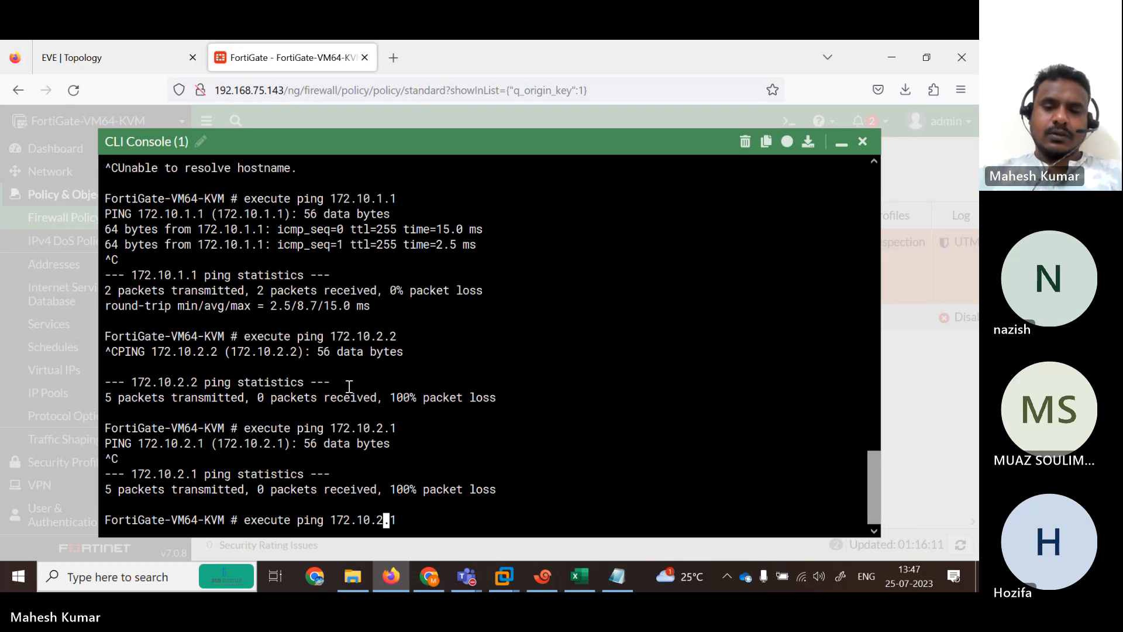
{"action": "type", "text": "0"}
{"action": "key", "text": "Return"}
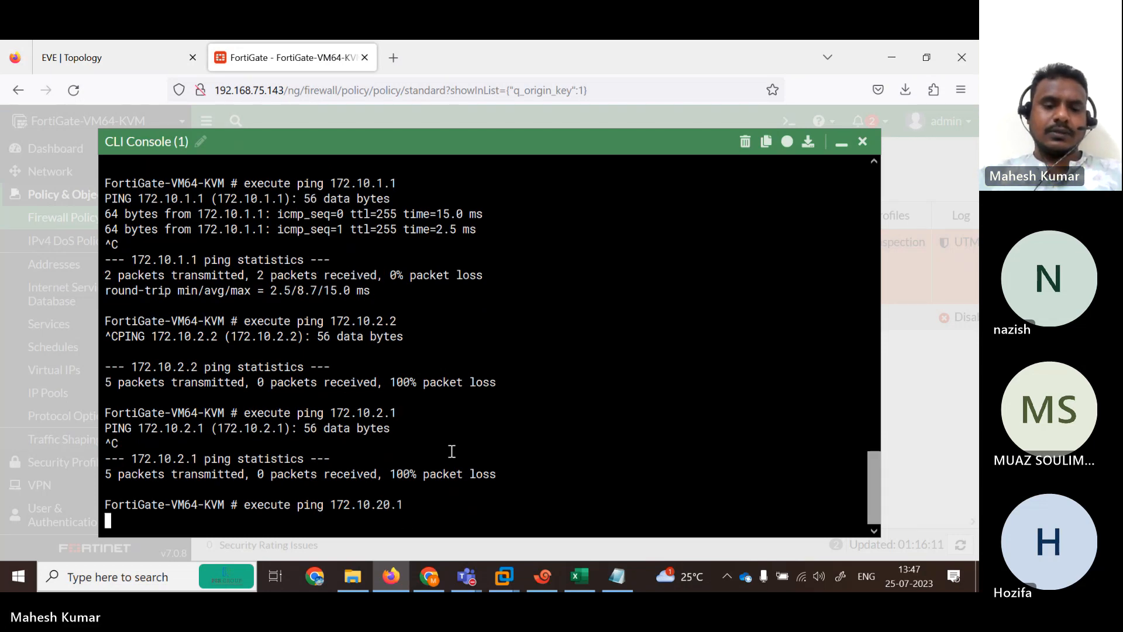
{"action": "key", "text": "ctrl+c"}
Ping 172.20.2.1 and 172.20.3.1, which end with 100 percent packet loss.
{"action": "key", "text": "Up"}
{"action": "key", "text": "BackSpace"}
{"action": "key", "text": "BackSpace"}
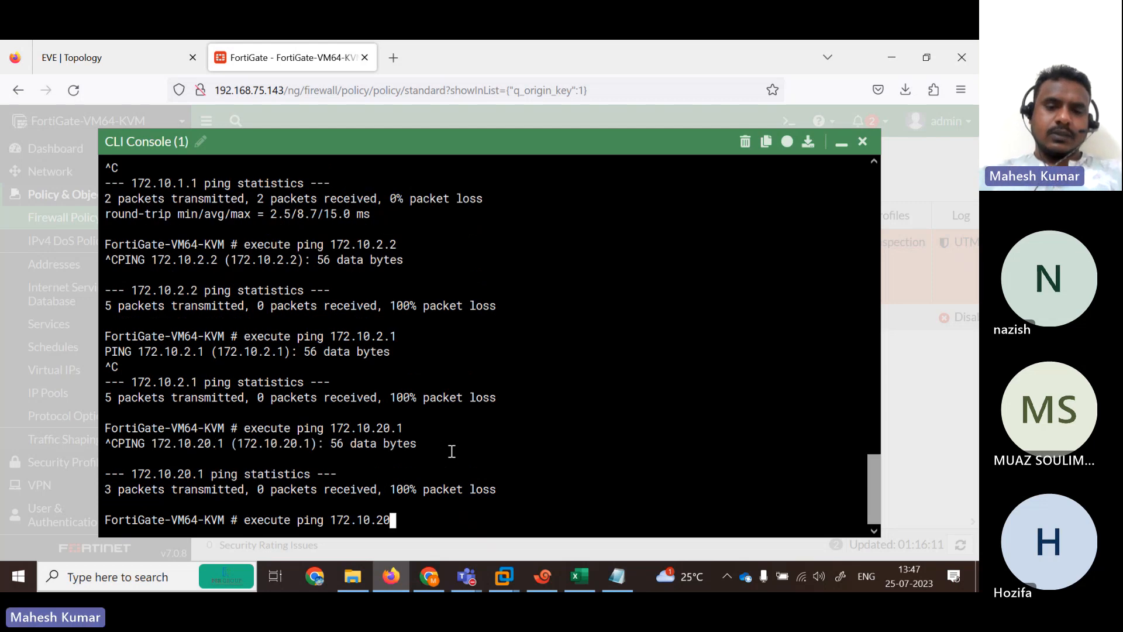
{"action": "key", "text": "BackSpace"}
{"action": "key", "text": "BackSpace"}
{"action": "key", "text": "BackSpace"}
{"action": "key", "text": "BackSpace"}
{"action": "key", "text": "BackSpace"}
{"action": "type", "text": "20.2."}
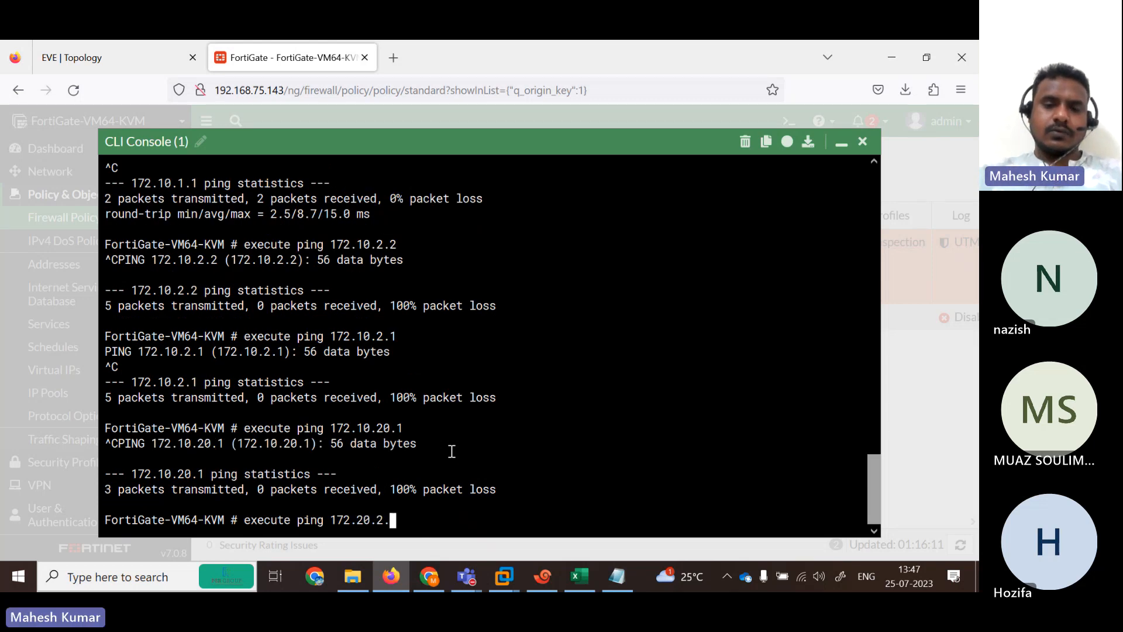
{"action": "type", "text": "1"}
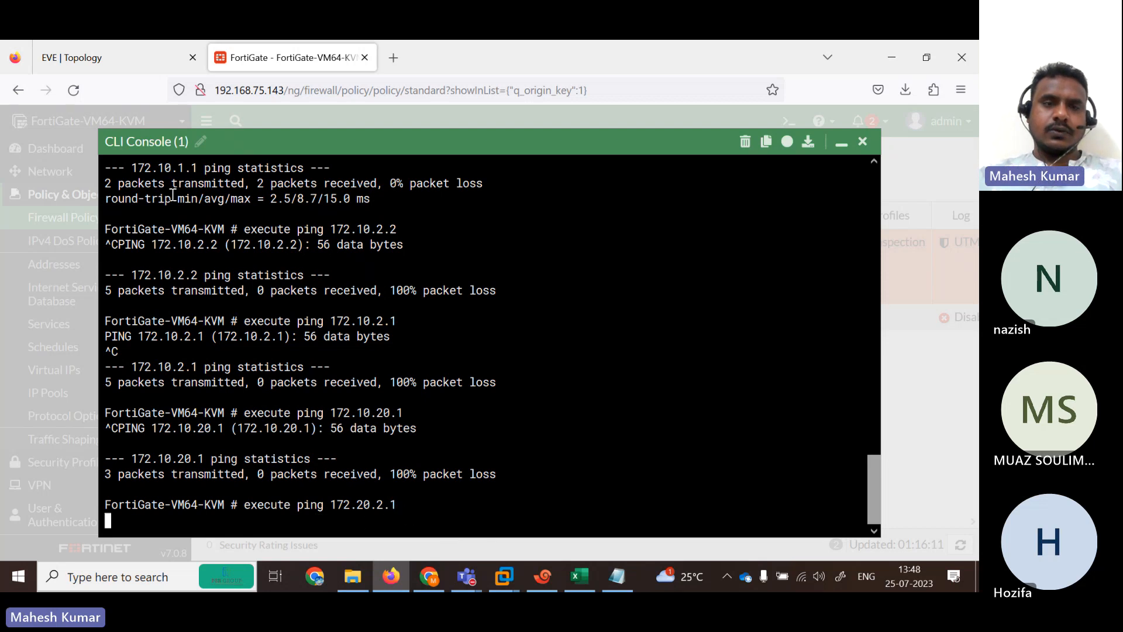
{"action": "left_click", "coordinate": [102, 47]}
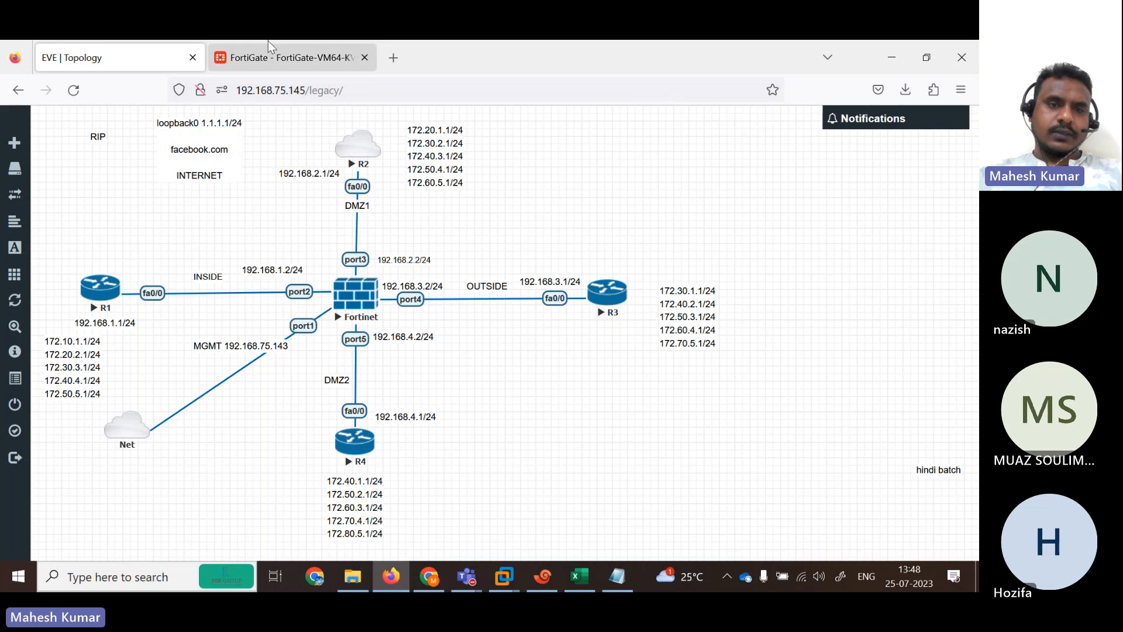
{"action": "left_click", "coordinate": [306, 57]}
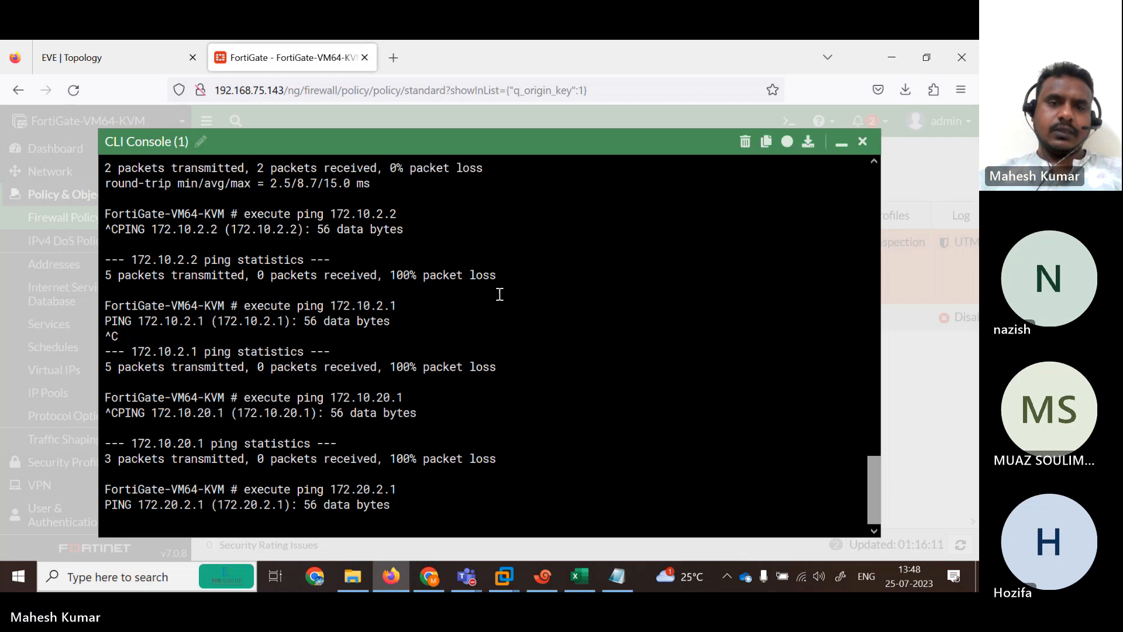
{"action": "left_click", "coordinate": [115, 42]}
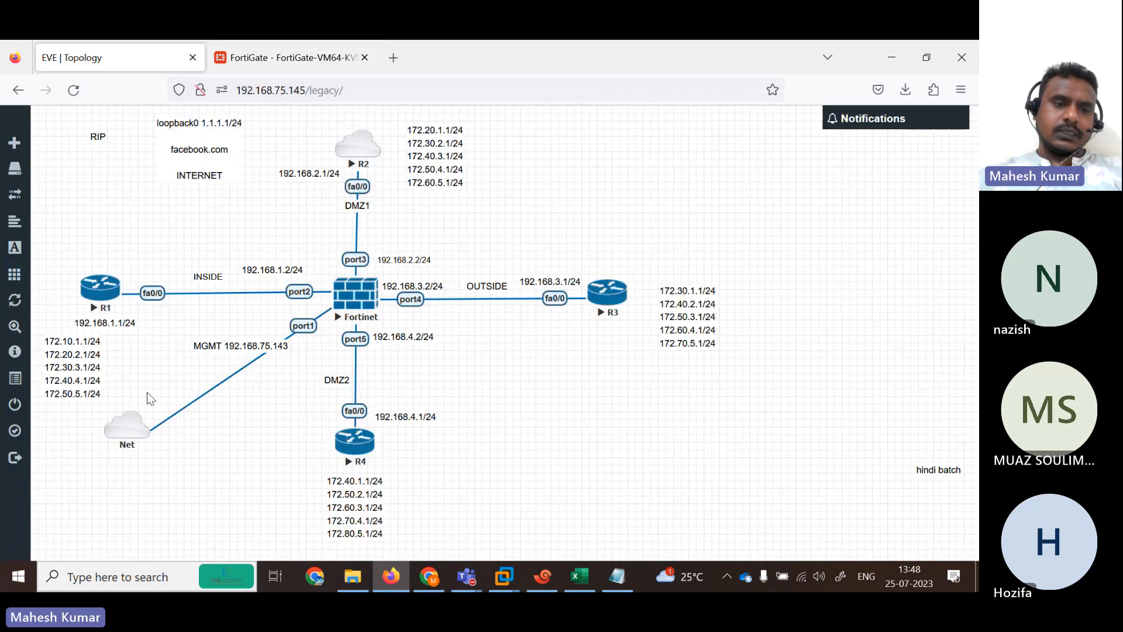
{"action": "left_click", "coordinate": [290, 57]}
{"action": "key", "text": "Return"}
{"action": "key", "text": "Up"}
{"action": "key", "text": "BackSpace"}
{"action": "key", "text": "BackSpace"}
{"action": "key", "text": "BackSpace"}
{"action": "key", "text": "BackSpace"}
{"action": "key", "text": "BackSpace"}
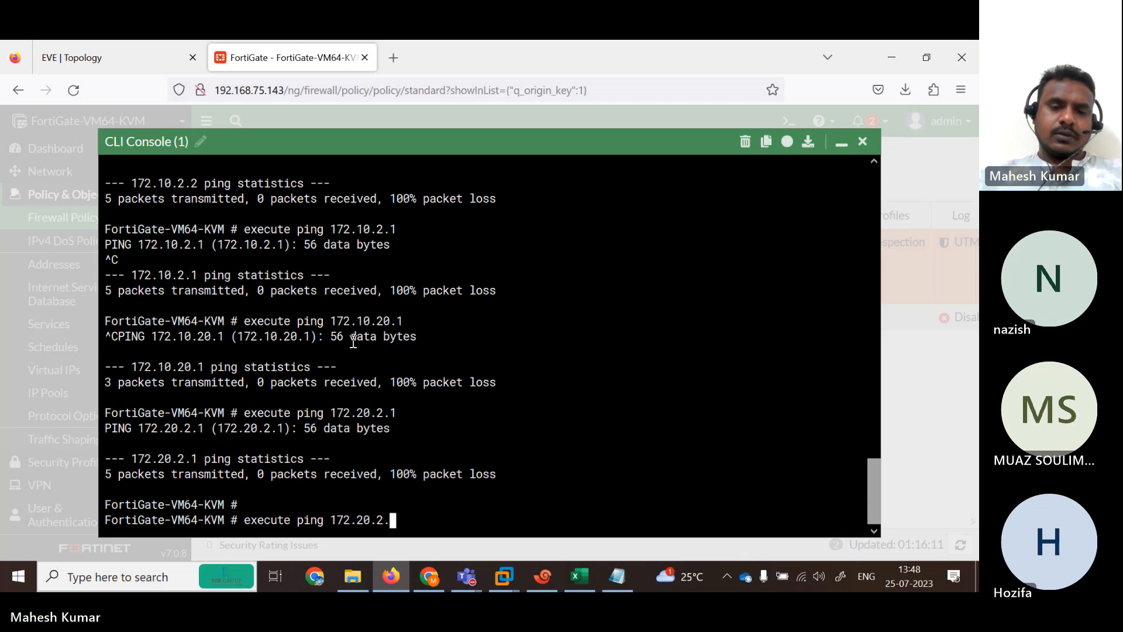
{"action": "type", "text": "0.3.1"}
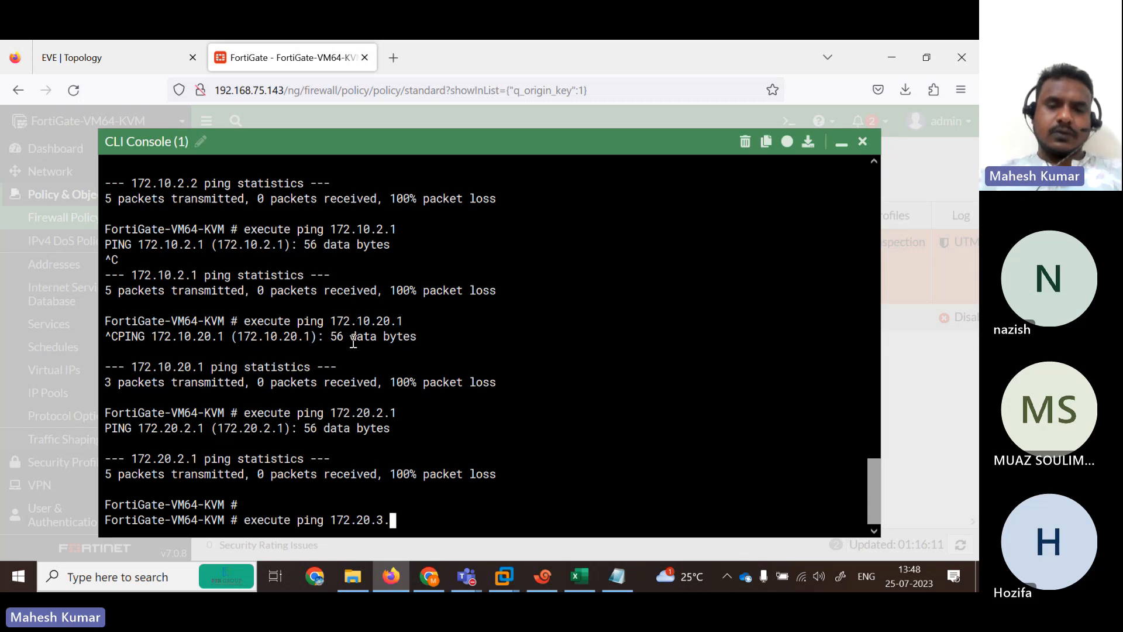
{"action": "key", "text": "Return"}
{"action": "key", "text": "ctrl+c"}
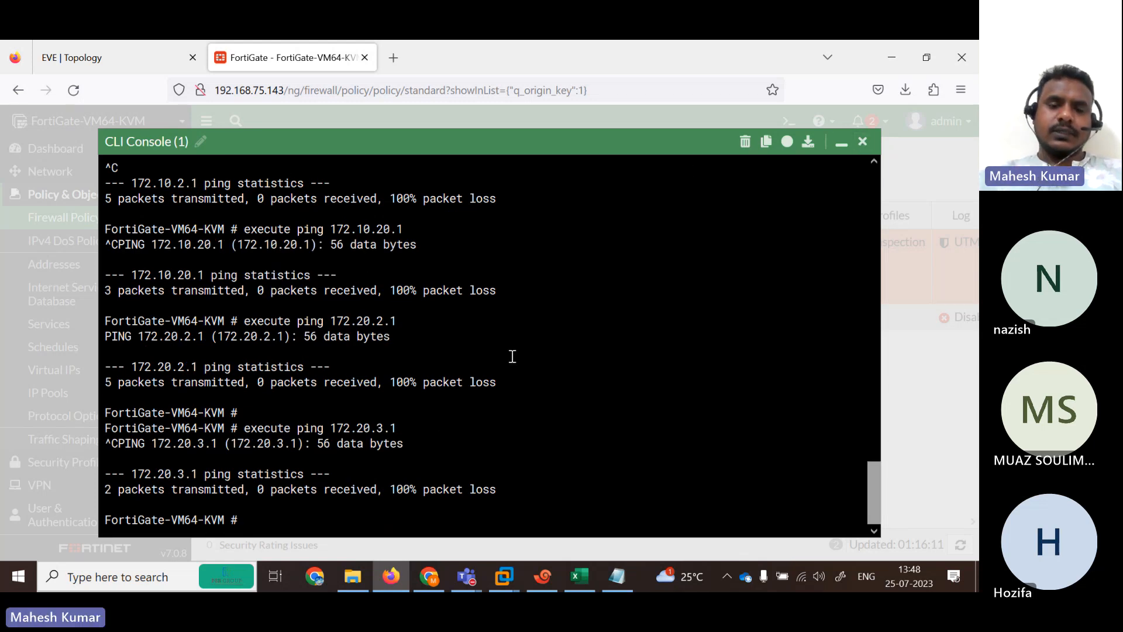
{"action": "key", "text": "Return"}
{"action": "key", "text": "Return"}
{"action": "key", "text": "Return"}
{"action": "key", "text": "Return"}
{"action": "key", "text": "Return"}
{"action": "key", "text": "Return"}
{"action": "key", "text": "Return"}
{"action": "key", "text": "Return"}
{"action": "key", "text": "Return"}
{"action": "key", "text": "Return"}
{"action": "key", "text": "Return"}
{"action": "key", "text": "Return"}
{"action": "key", "text": "Return"}
{"action": "key", "text": "Return"}
{"action": "key", "text": "Return"}
{"action": "key", "text": "Return"}
{"action": "key", "text": "Return"}
{"action": "key", "text": "Return"}
{"action": "key", "text": "Return"}
{"action": "key", "text": "Return"}
Show port2's RIP interface status with get router info rip interface port2.
{"action": "type", "text": "g"}
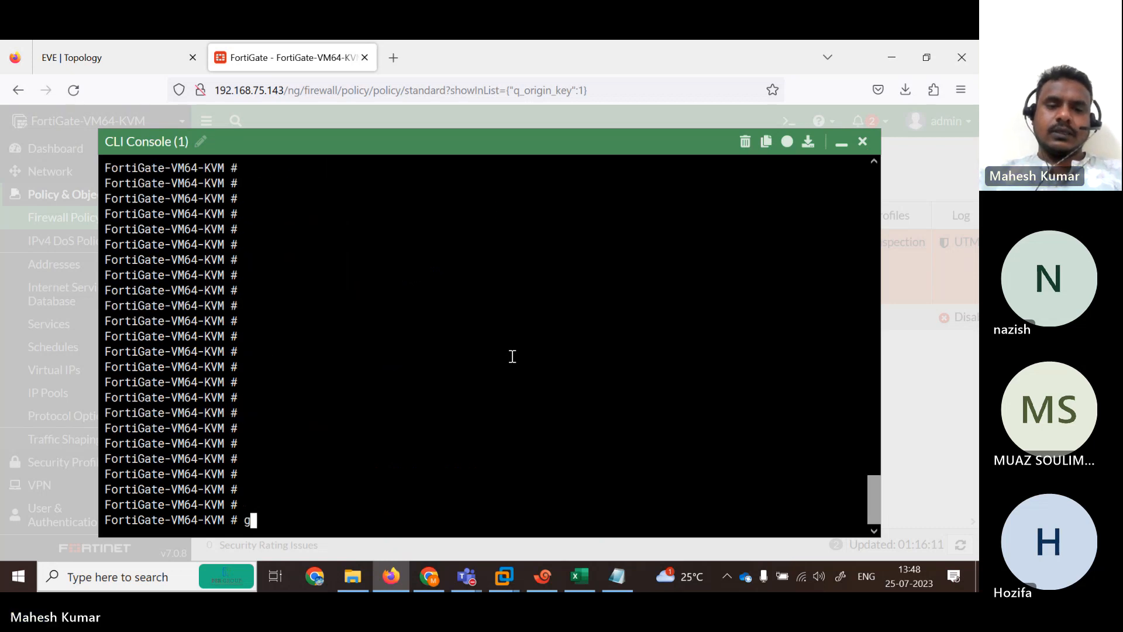
{"action": "type", "text": "et router infor"}
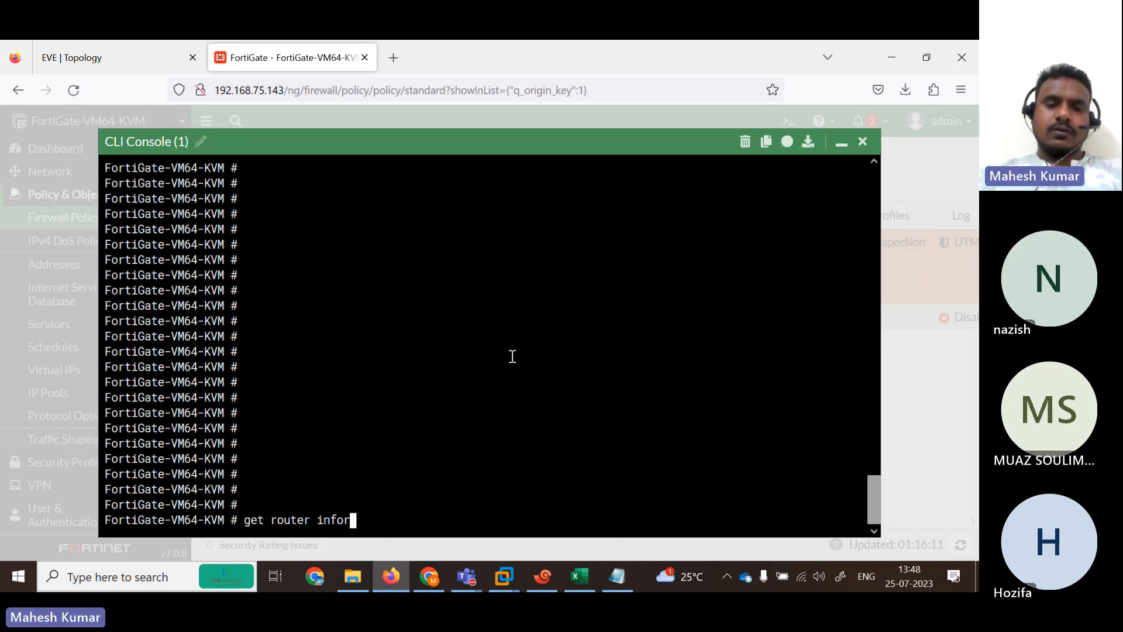
{"action": "key", "text": "BackSpace"}
{"action": "type", "text": "routing-table"}
{"action": "key", "text": "BackSpace"}
{"action": "key", "text": "BackSpace"}
{"action": "key", "text": "BackSpace"}
{"action": "key", "text": "BackSpace"}
{"action": "key", "text": "BackSpace"}
{"action": "key", "text": "BackSpace"}
{"action": "key", "text": "BackSpace"}
{"action": "key", "text": "BackSpace"}
{"action": "key", "text": "BackSpace"}
{"action": "key", "text": "BackSpace"}
{"action": "key", "text": "BackSpace"}
{"action": "key", "text": "BackSpace"}
{"action": "key", "text": "BackSpace"}
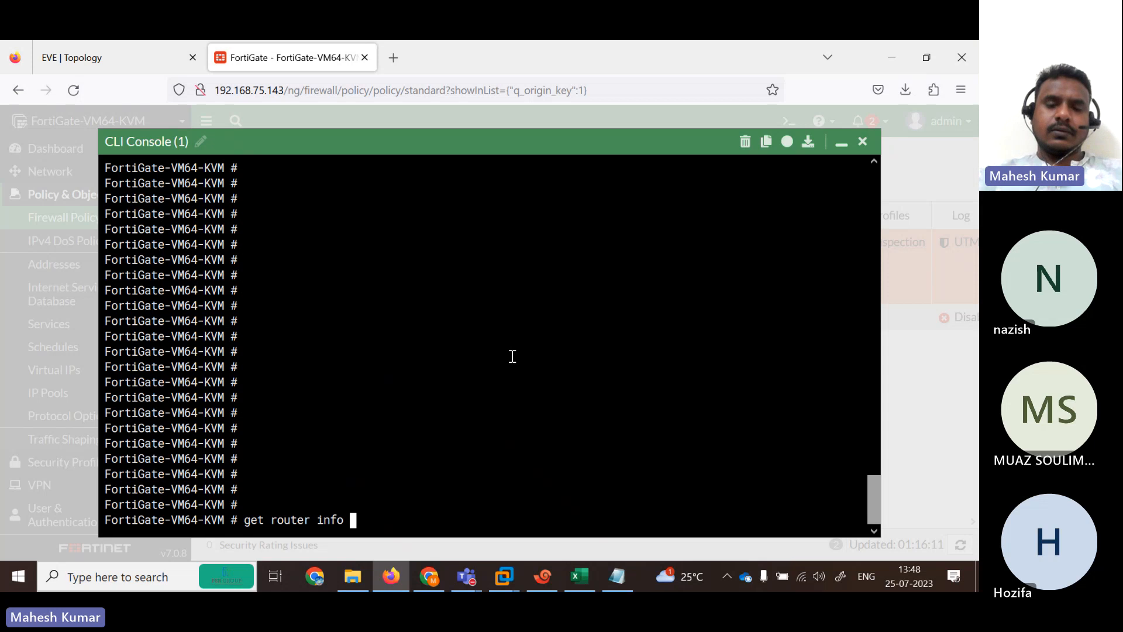
{"action": "type", "text": "rip"}
{"action": "key", "text": "question"}
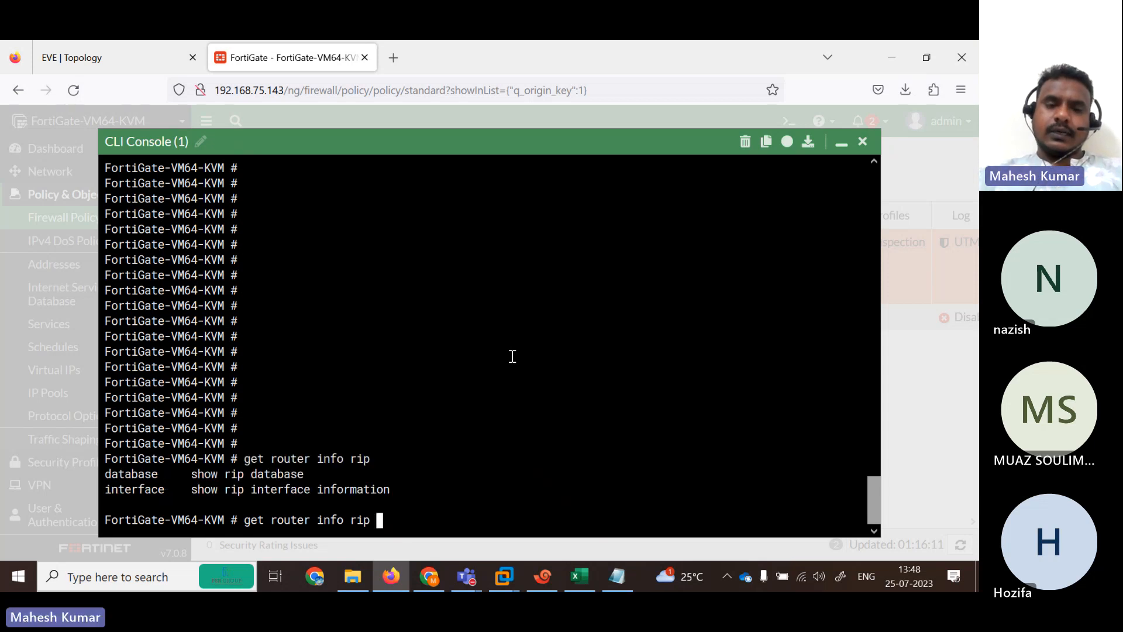
{"action": "type", "text": "i"}
{"action": "key", "text": "Tab"}
{"action": "type", "text": "po"}
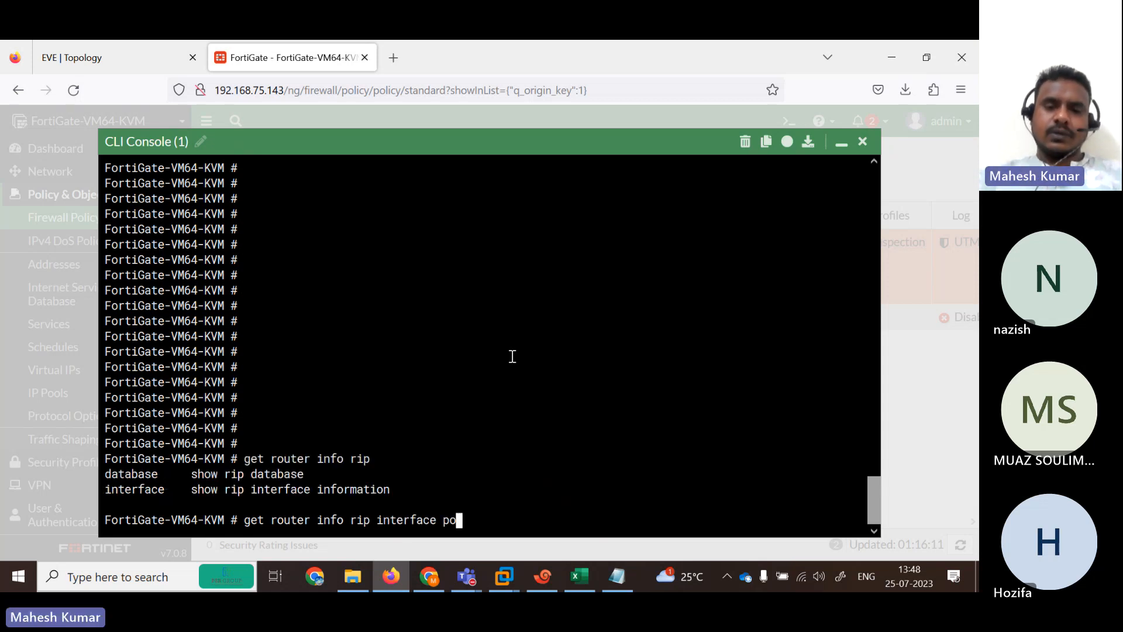
{"action": "key", "text": "BackSpace"}
{"action": "key", "text": "BackSpace"}
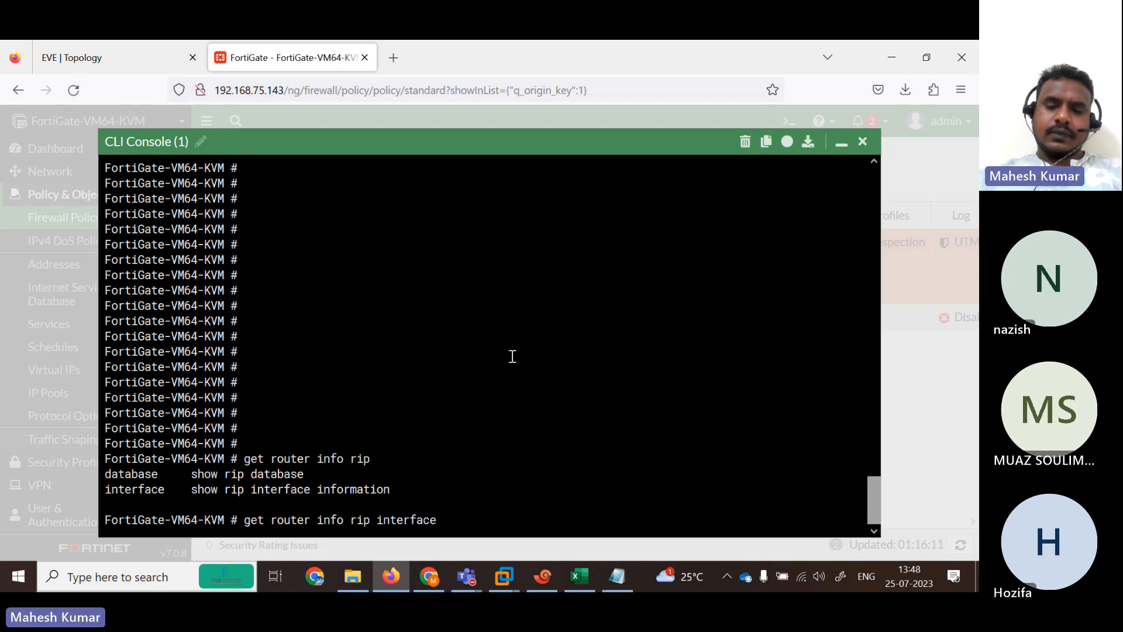
{"action": "key", "text": "question"}
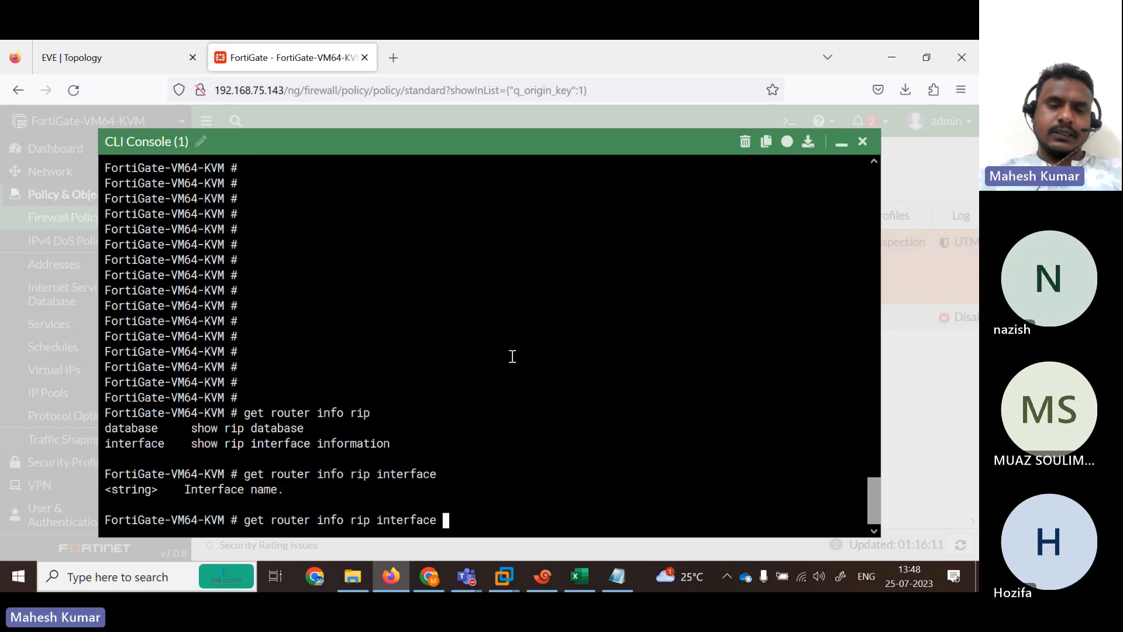
{"action": "type", "text": "port2"}
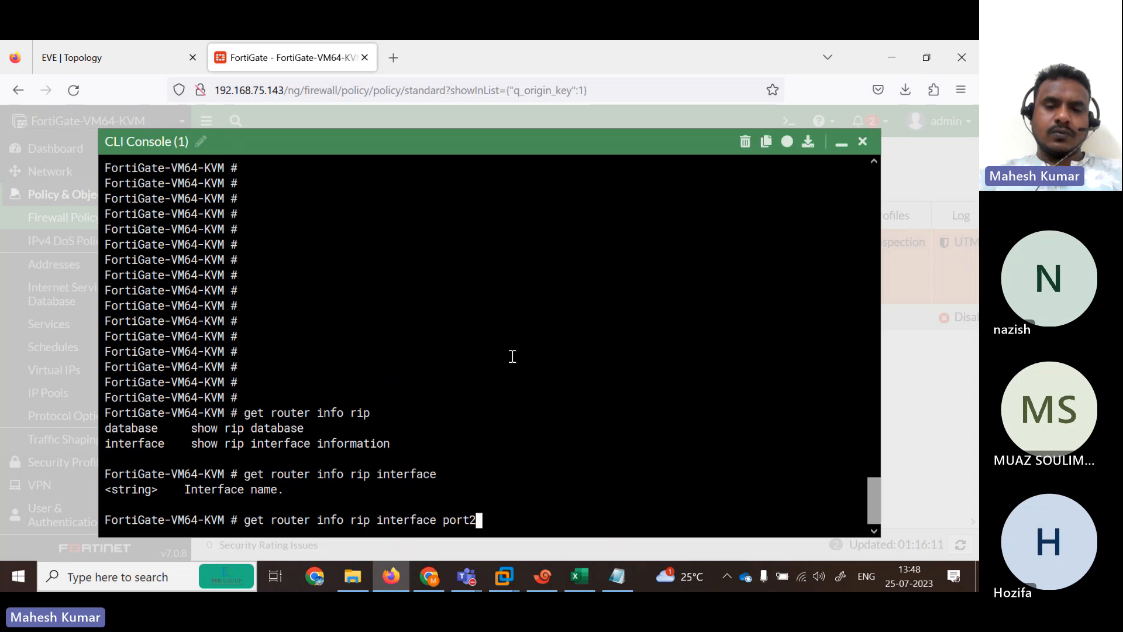
{"action": "key", "text": "Return"}
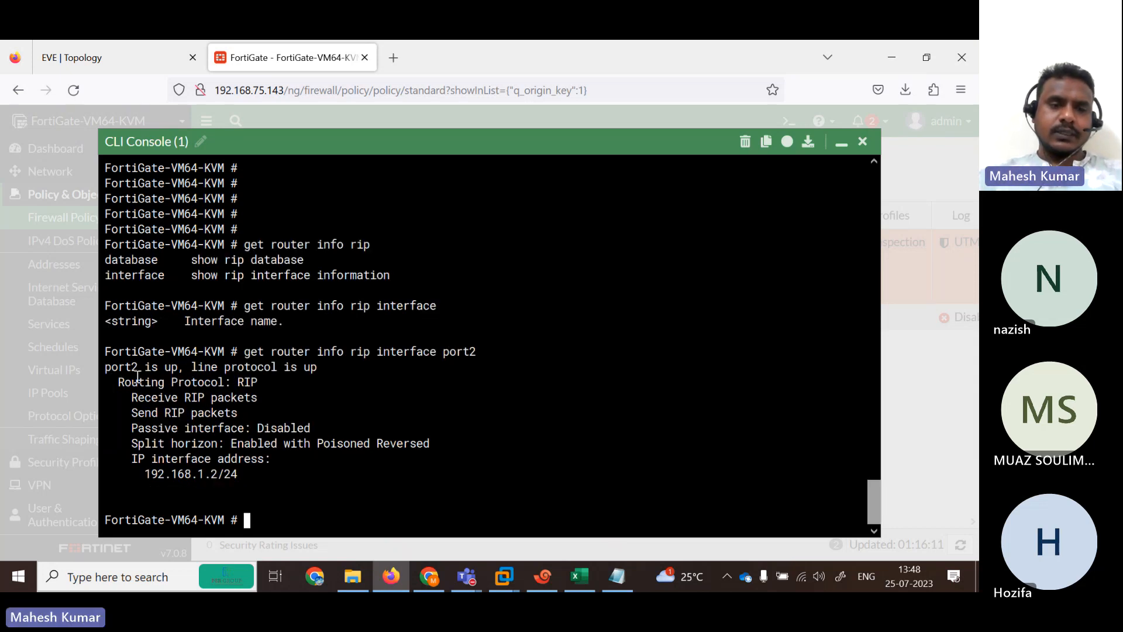
Highlight port2's RIP protocol, send/receive, passive, split-horizon and IP address lines.
{"action": "left_click_drag", "start_coordinate": [126, 379], "coordinate": [276, 401]}
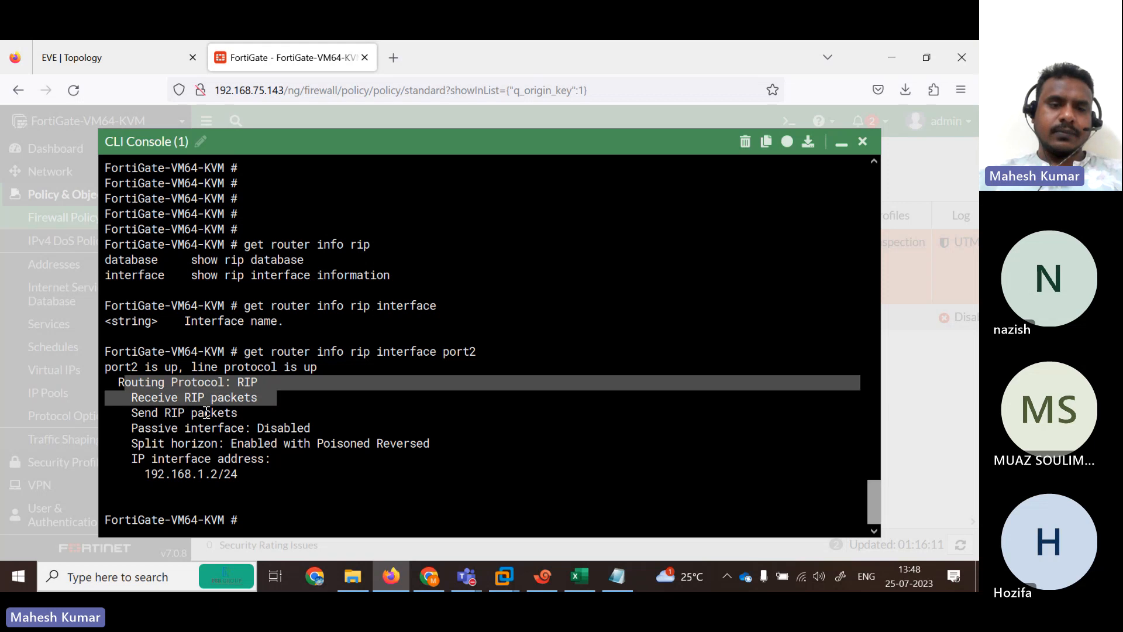
{"action": "left_click_drag", "start_coordinate": [131, 413], "coordinate": [220, 414]}
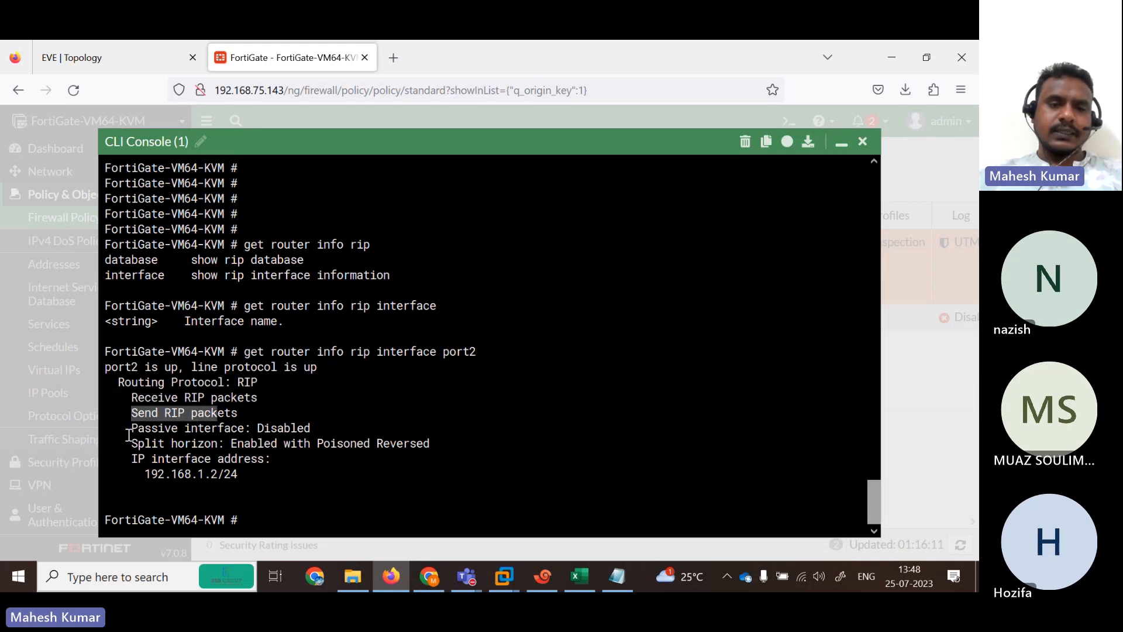
{"action": "left_click_drag", "start_coordinate": [130, 433], "coordinate": [284, 443]}
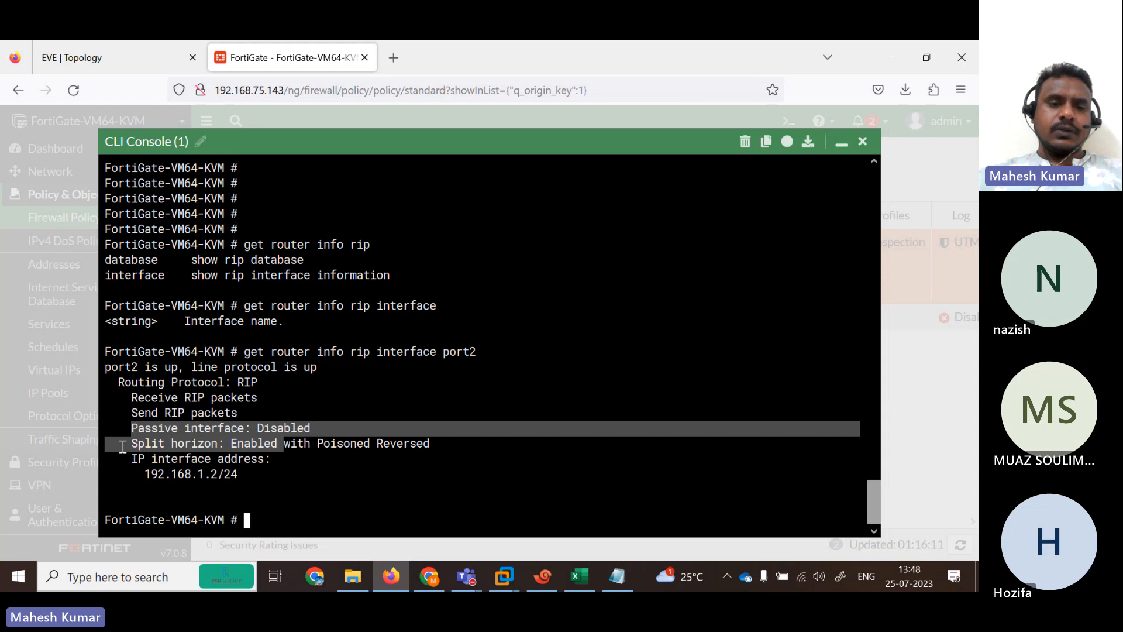
{"action": "left_click_drag", "start_coordinate": [124, 459], "coordinate": [277, 488]}
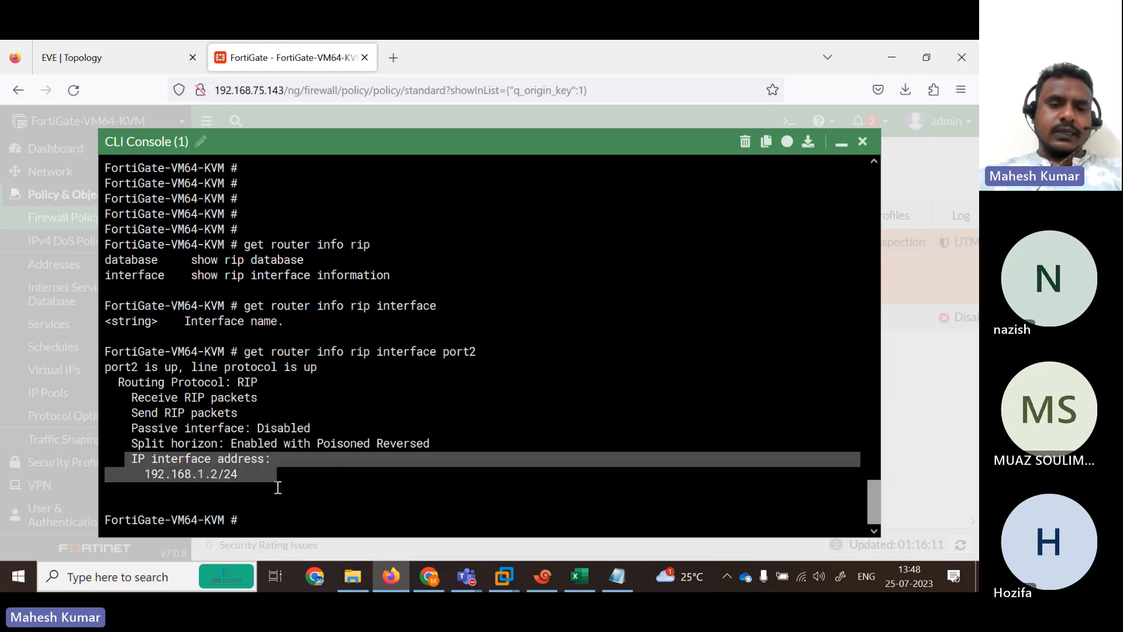
{"action": "left_click", "coordinate": [281, 524]}
Show the RIP interface status for port3 and highlight its interface address.
{"action": "key", "text": "Up"}
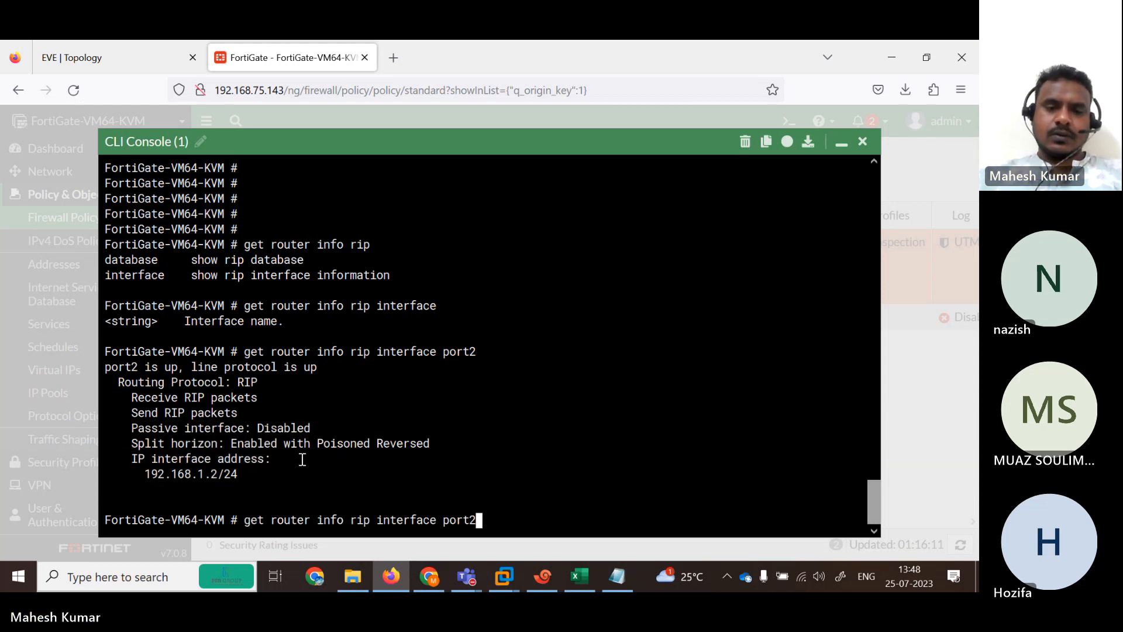
{"action": "key", "text": "BackSpace"}
{"action": "key", "text": "BackSpace"}
{"action": "type", "text": "t"}
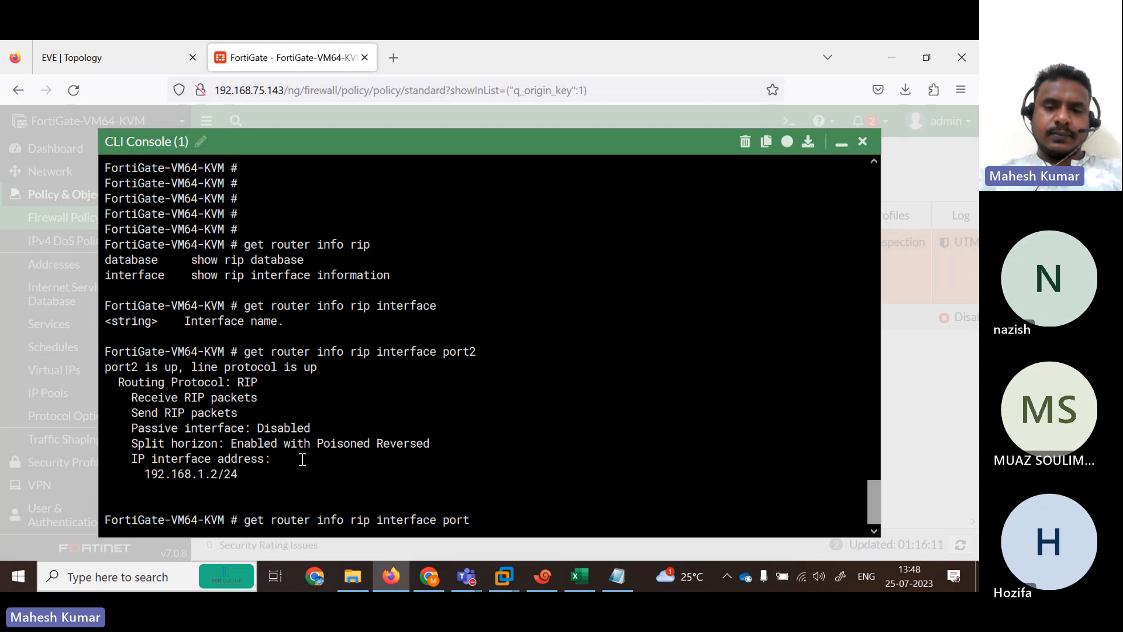
{"action": "type", "text": "3"}
{"action": "key", "text": "Return"}
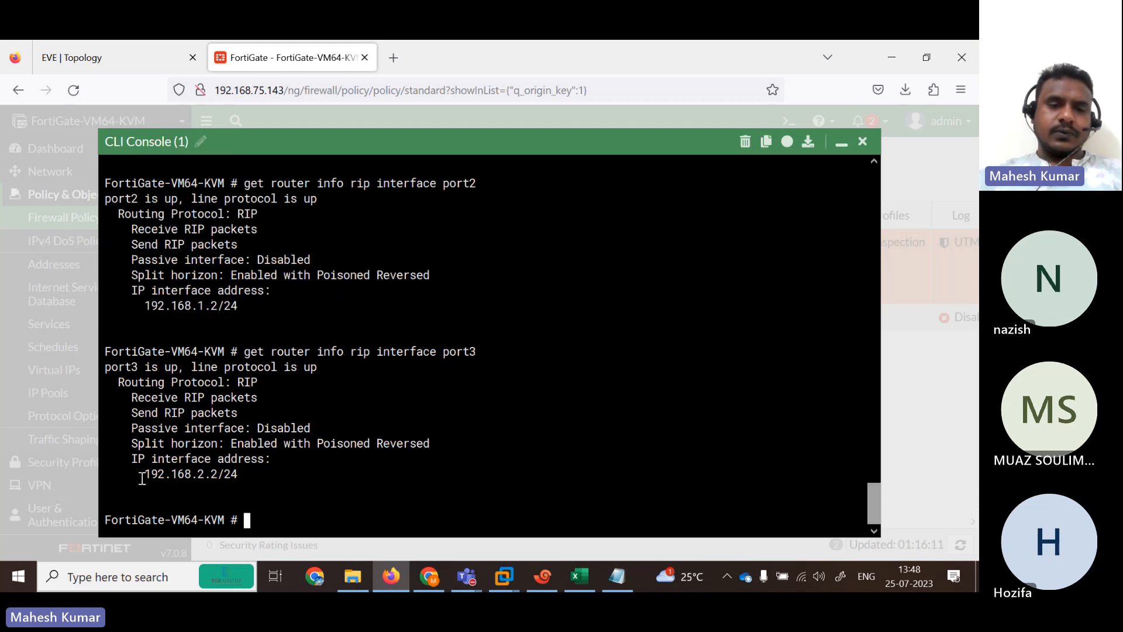
{"action": "left_click_drag", "start_coordinate": [143, 479], "coordinate": [281, 455]}
Show the RIP interface status for port4 and port5, highlighting port5's address.
{"action": "key", "text": "Up"}
{"action": "key", "text": "BackSpace"}
{"action": "type", "text": "4"}
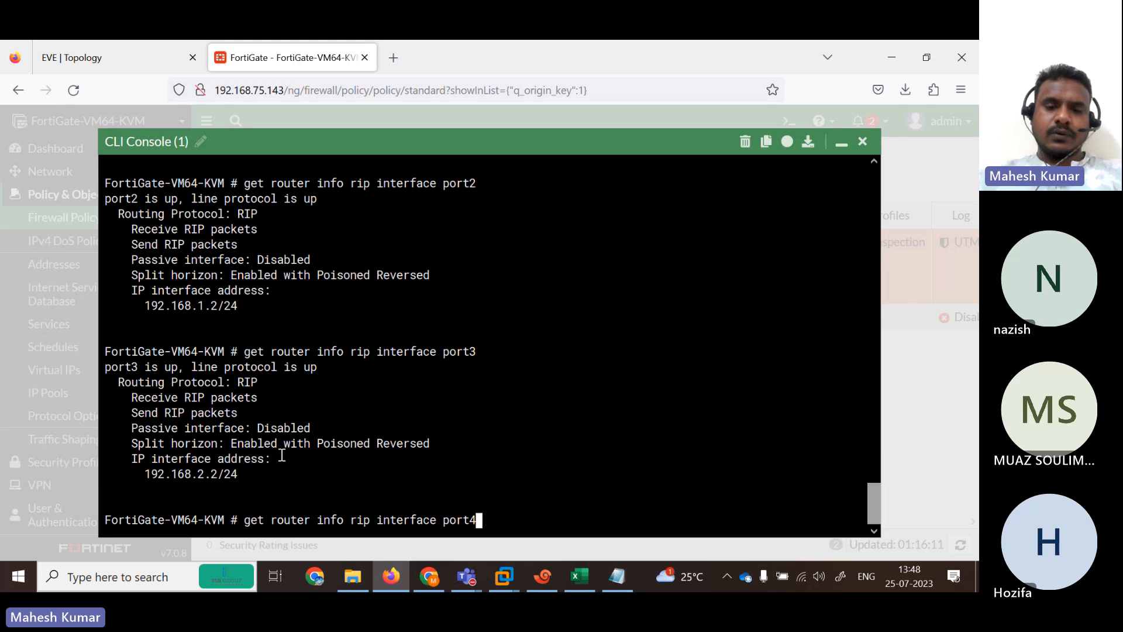
{"action": "key", "text": "Return"}
{"action": "key", "text": "Up"}
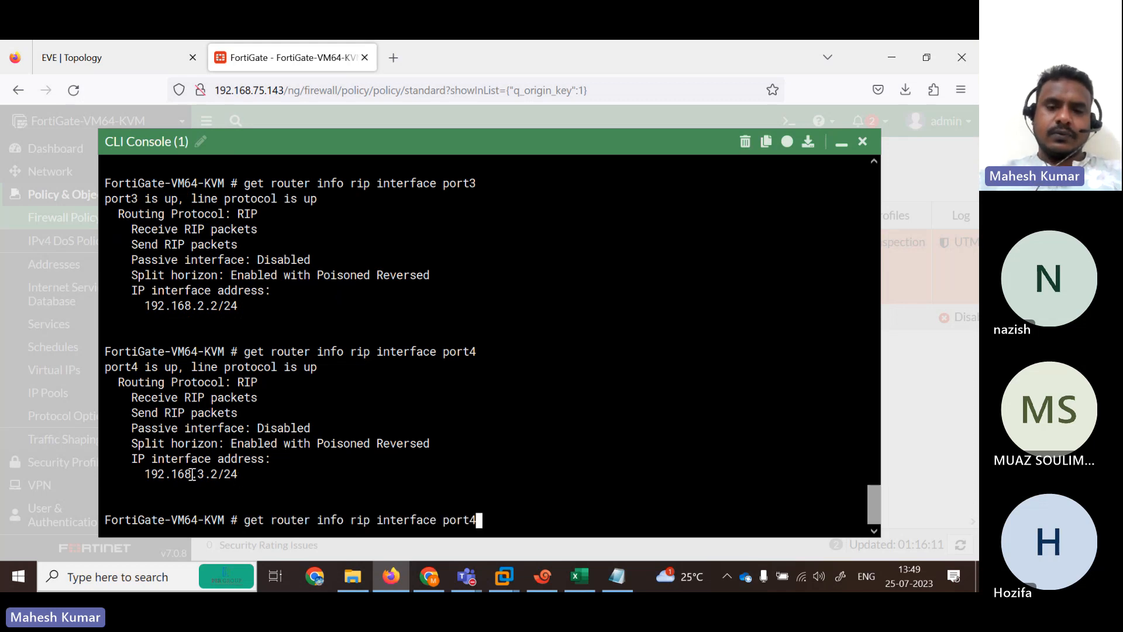
{"action": "key", "text": "BackSpace"}
{"action": "type", "text": "5"}
{"action": "key", "text": "Return"}
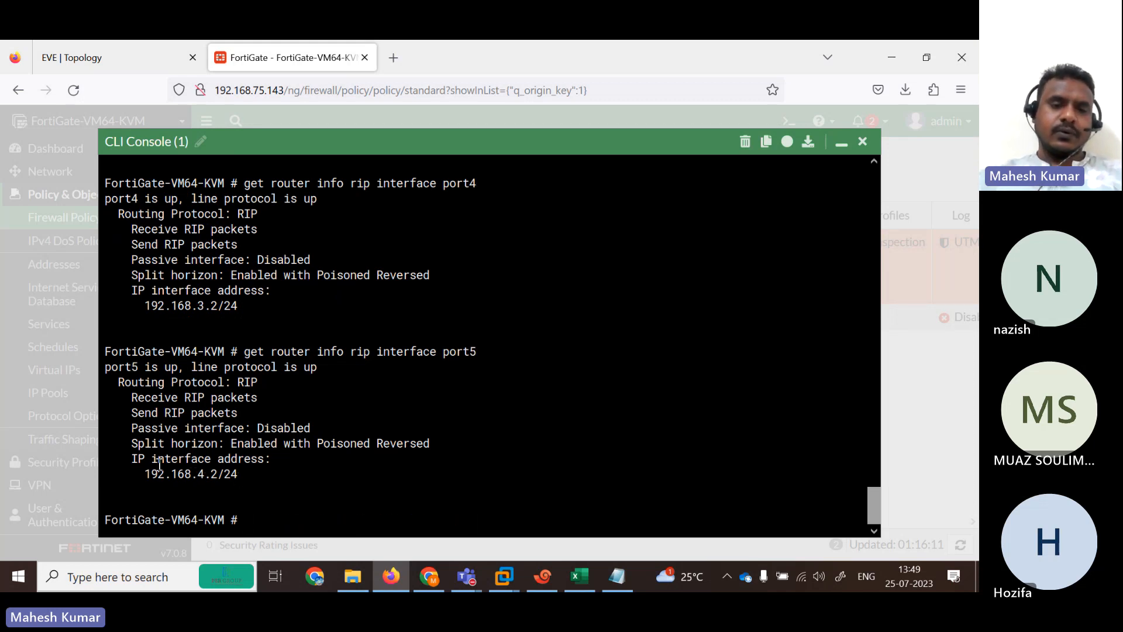
{"action": "left_click_drag", "start_coordinate": [152, 459], "coordinate": [314, 464]}
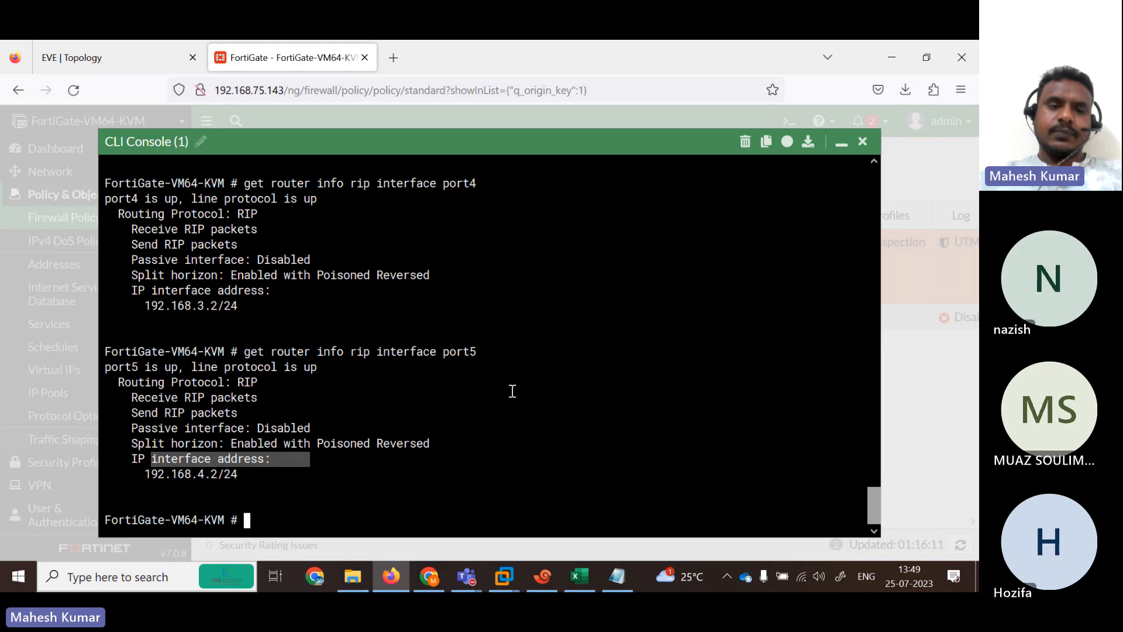
Enter the command get router info routing-table all.
{"action": "type", "text": "show ip ro"}
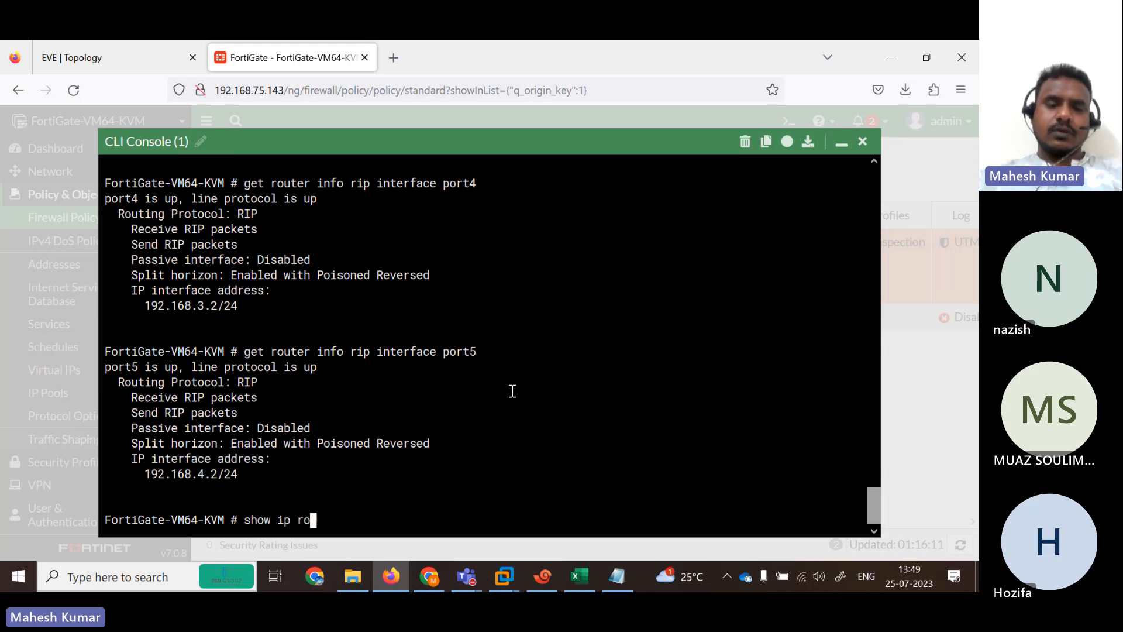
{"action": "key", "text": "BackSpace"}
{"action": "key", "text": "BackSpace"}
{"action": "key", "text": "BackSpace"}
{"action": "key", "text": "BackSpace"}
{"action": "key", "text": "BackSpace"}
{"action": "key", "text": "BackSpace"}
{"action": "key", "text": "BackSpace"}
{"action": "key", "text": "BackSpace"}
{"action": "key", "text": "BackSpace"}
{"action": "key", "text": "BackSpace"}
{"action": "type", "text": "get router info"}
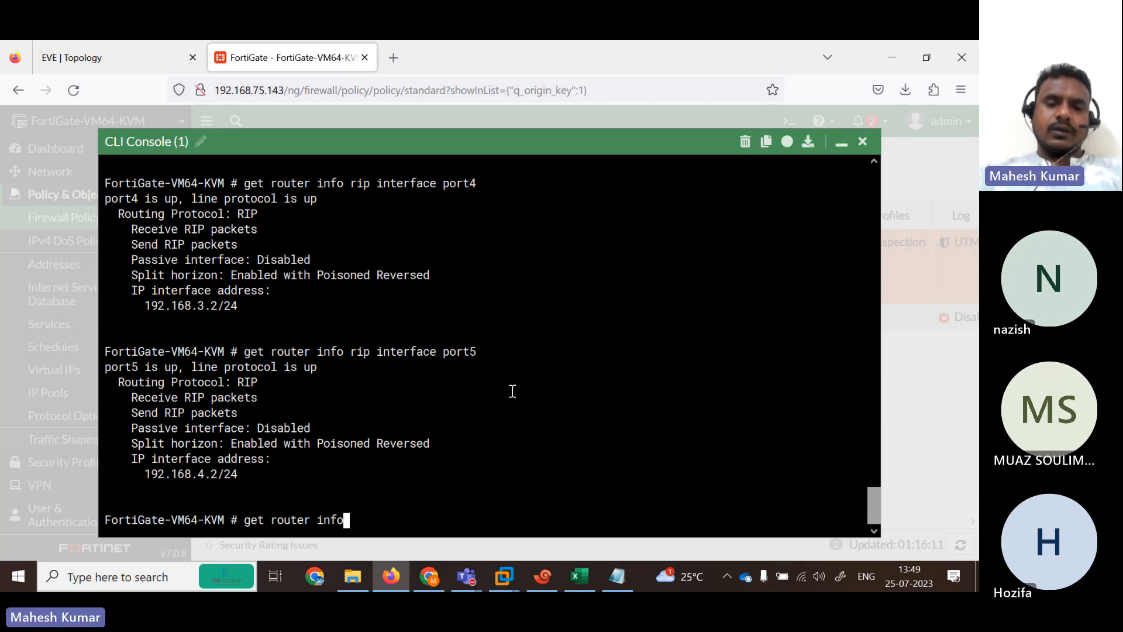
{"action": "type", "text": " routing-table all"}
Display the full FortiGate routing table, paging through the rest of it.
{"action": "key", "text": "Return"}
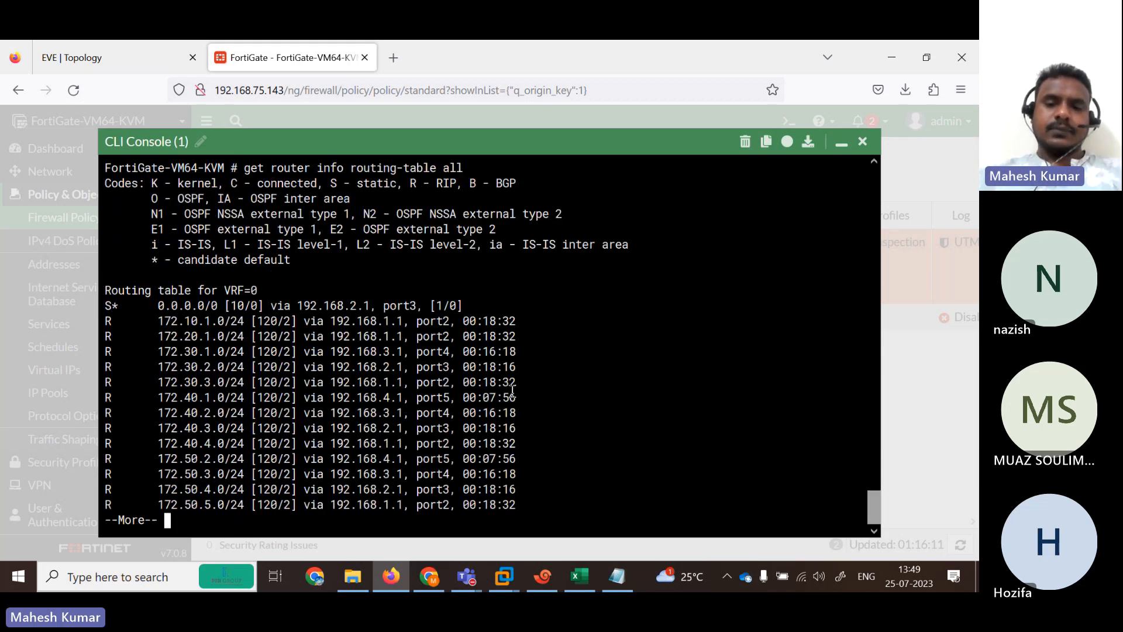
{"action": "key", "text": "space"}
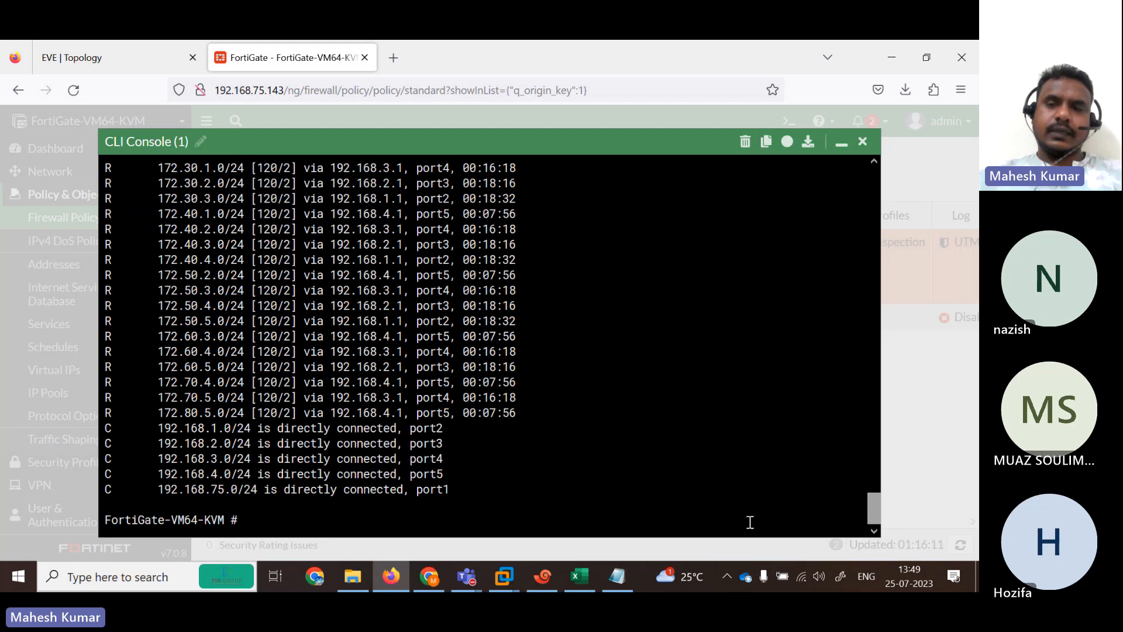
{"action": "left_click_drag", "start_coordinate": [873, 513], "coordinate": [873, 495]}
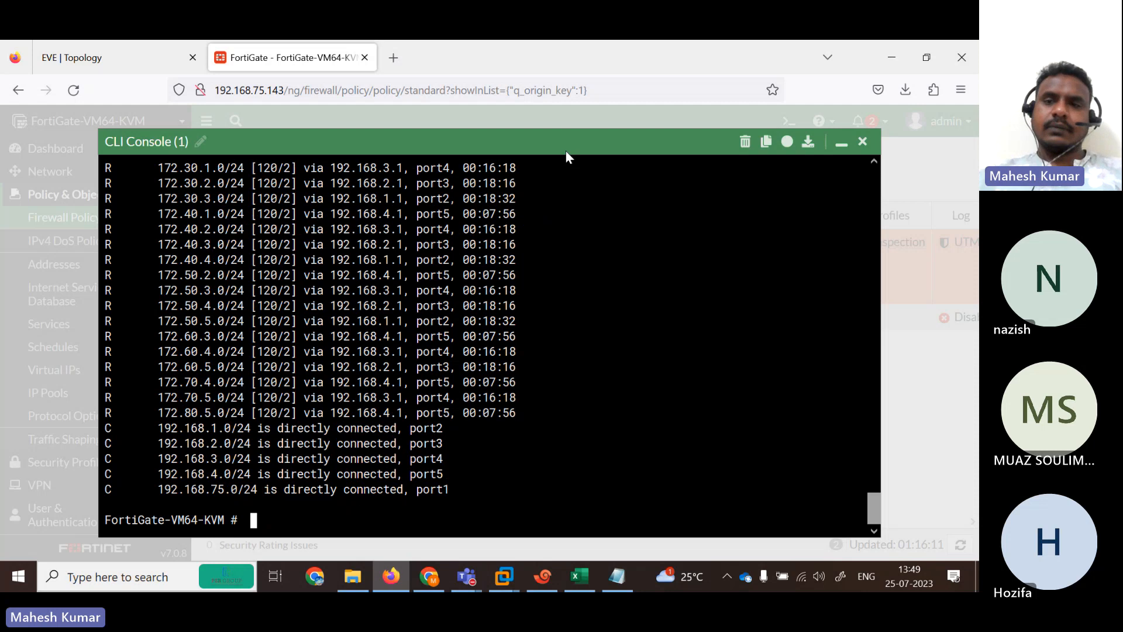
Collapse the CLI console and, after viewing the topology diagram, return to the firewall policy list.
{"action": "left_click", "coordinate": [842, 142]}
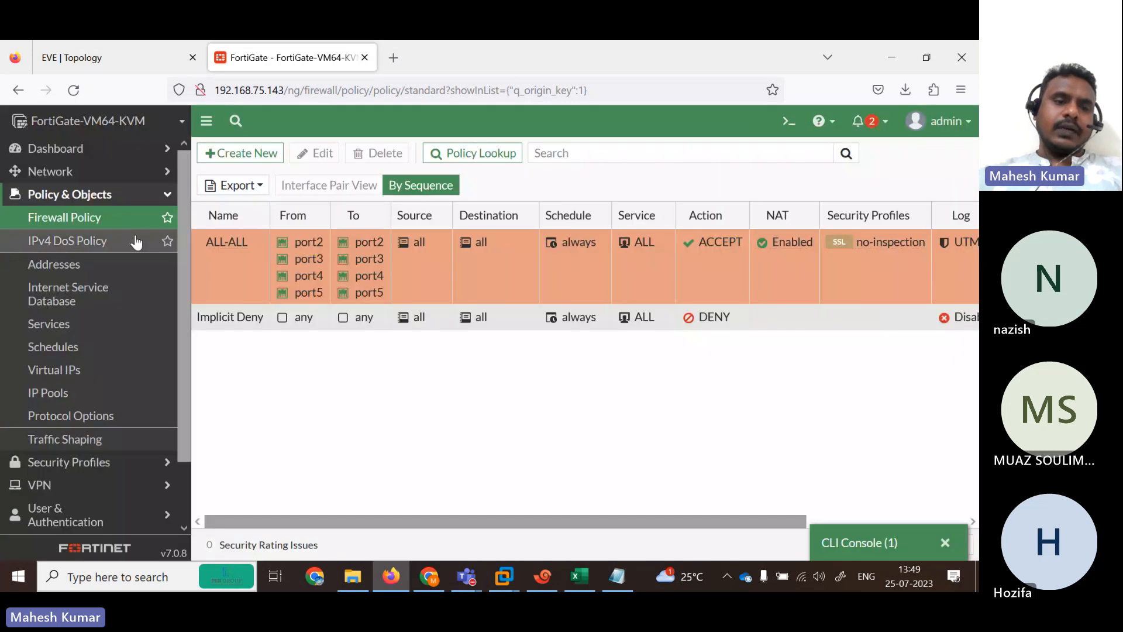
{"action": "left_click", "coordinate": [133, 50]}
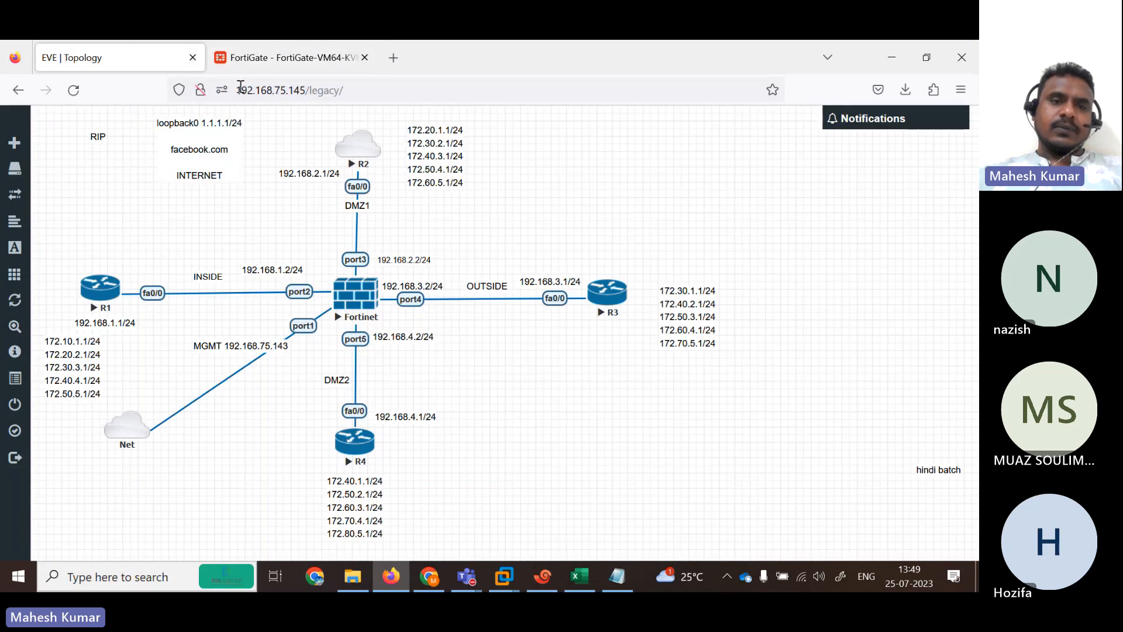
{"action": "left_click", "coordinate": [261, 57]}
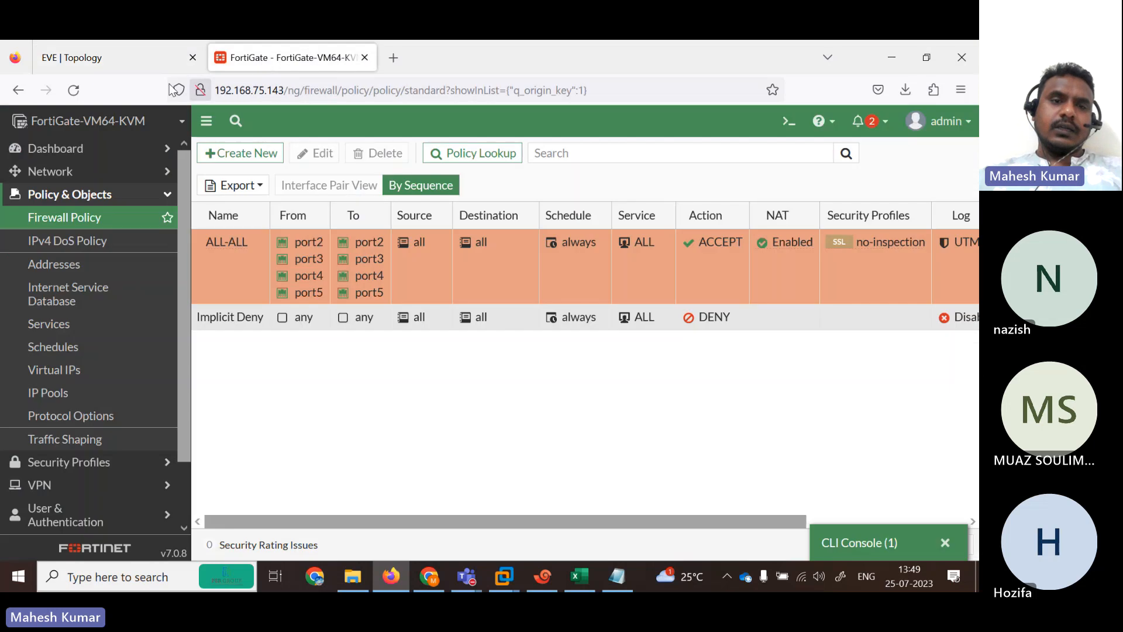
{"action": "left_click", "coordinate": [121, 58]}
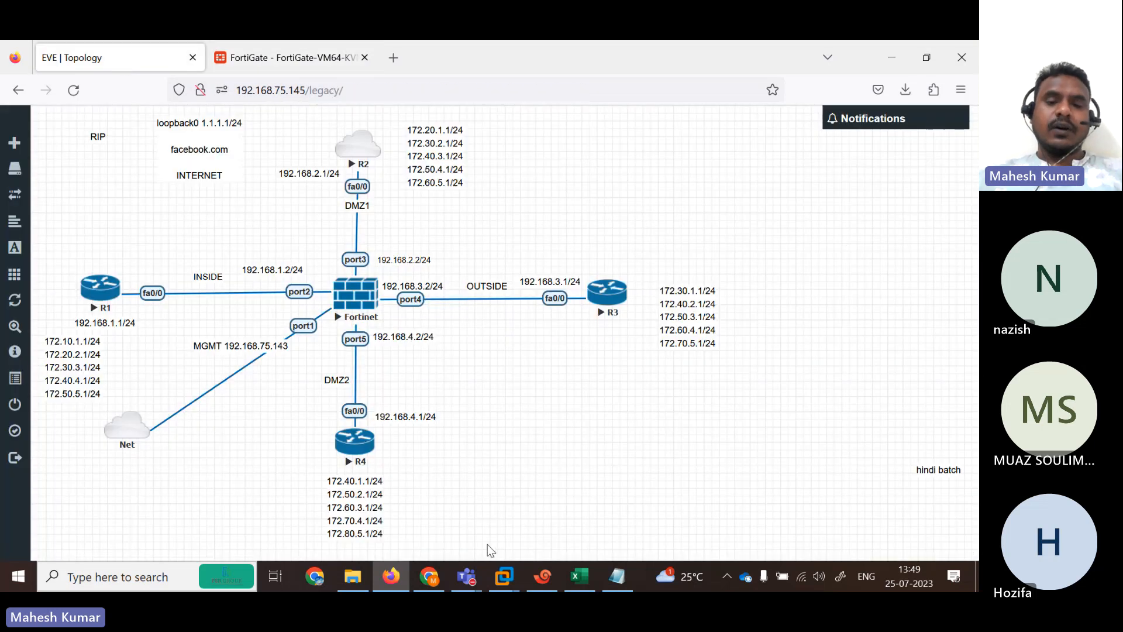
{"action": "mouse_move", "coordinate": [468, 577]}
{"action": "mouse_move", "coordinate": [498, 445]}
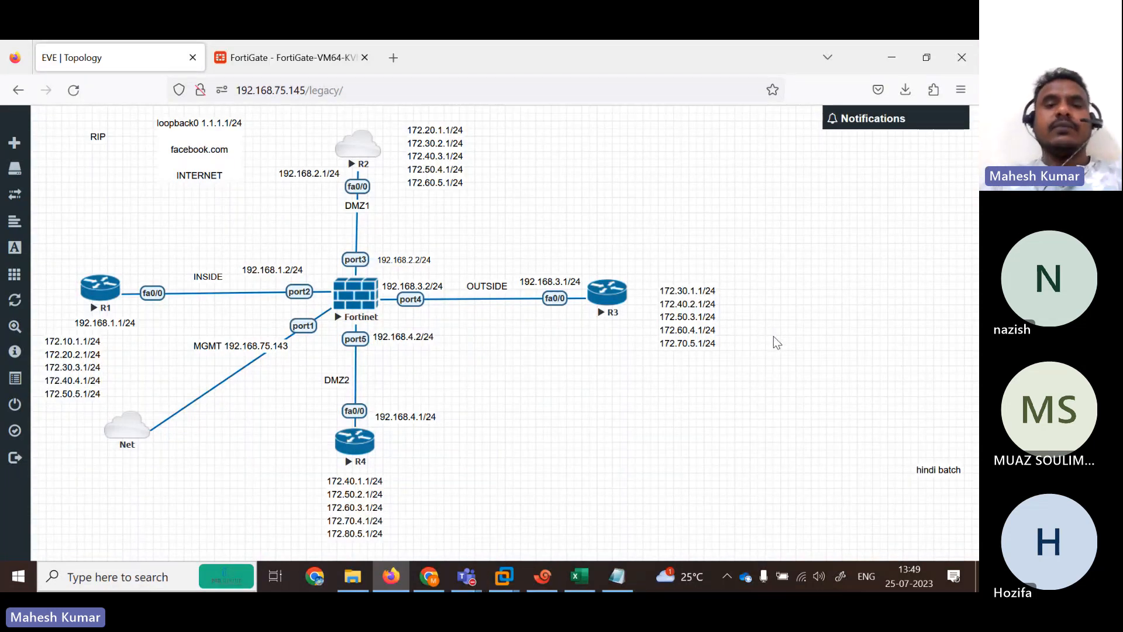
{"action": "left_click", "coordinate": [298, 59]}
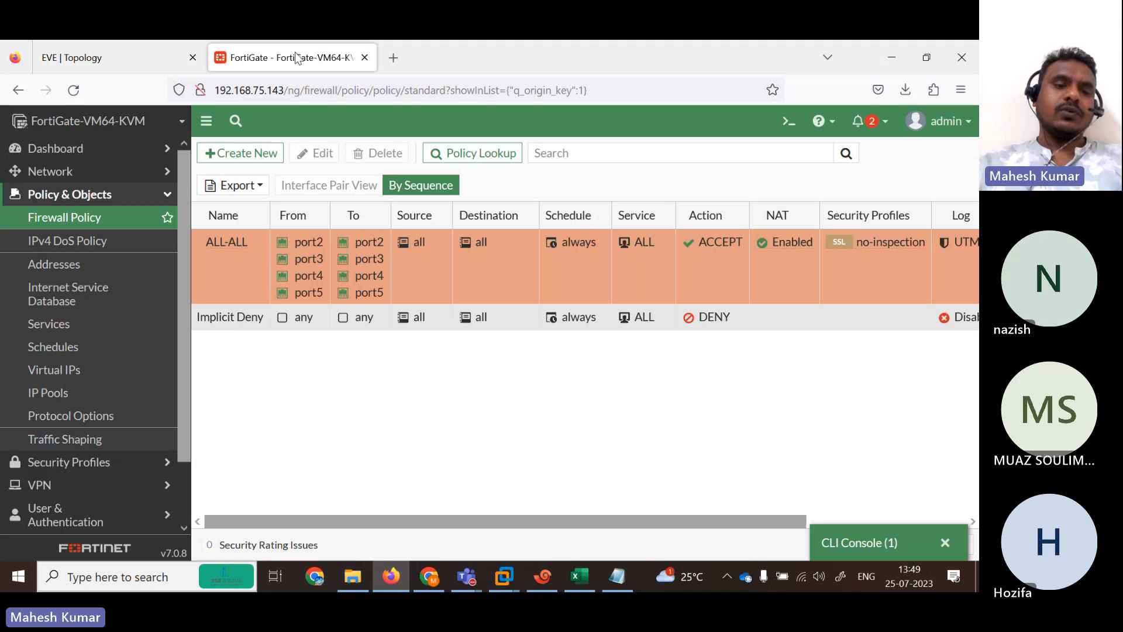
Under Network > RIP Advanced Options, turn on Redistribute Static.
{"action": "left_click", "coordinate": [124, 171]}
{"action": "left_click", "coordinate": [111, 334]}
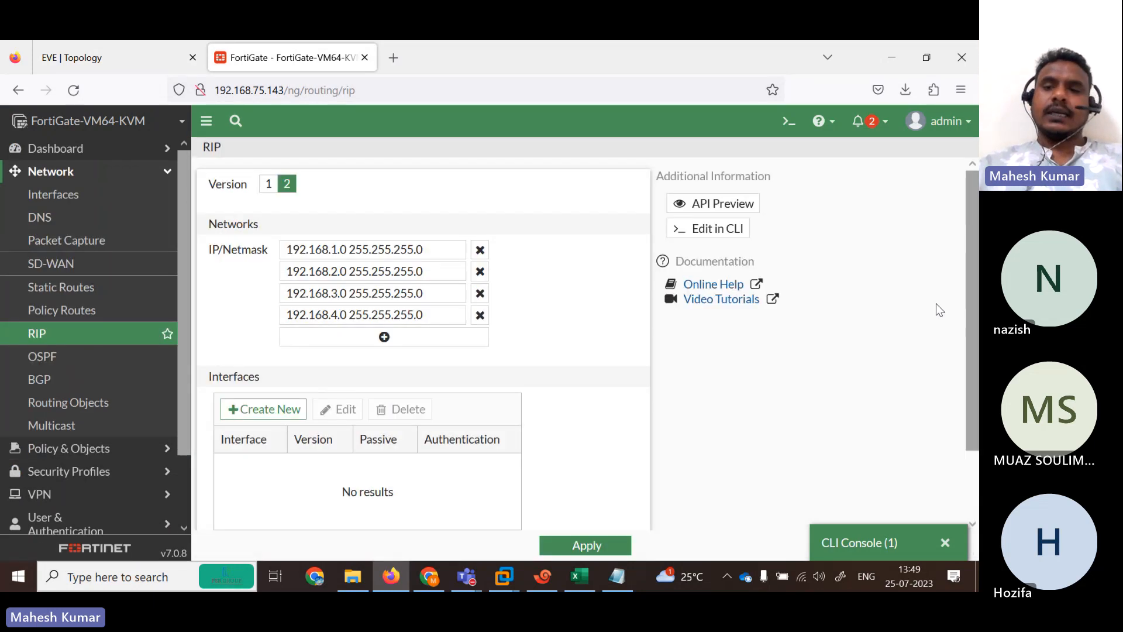
{"action": "key", "text": "ctrl+a"}
{"action": "left_click", "coordinate": [763, 478]}
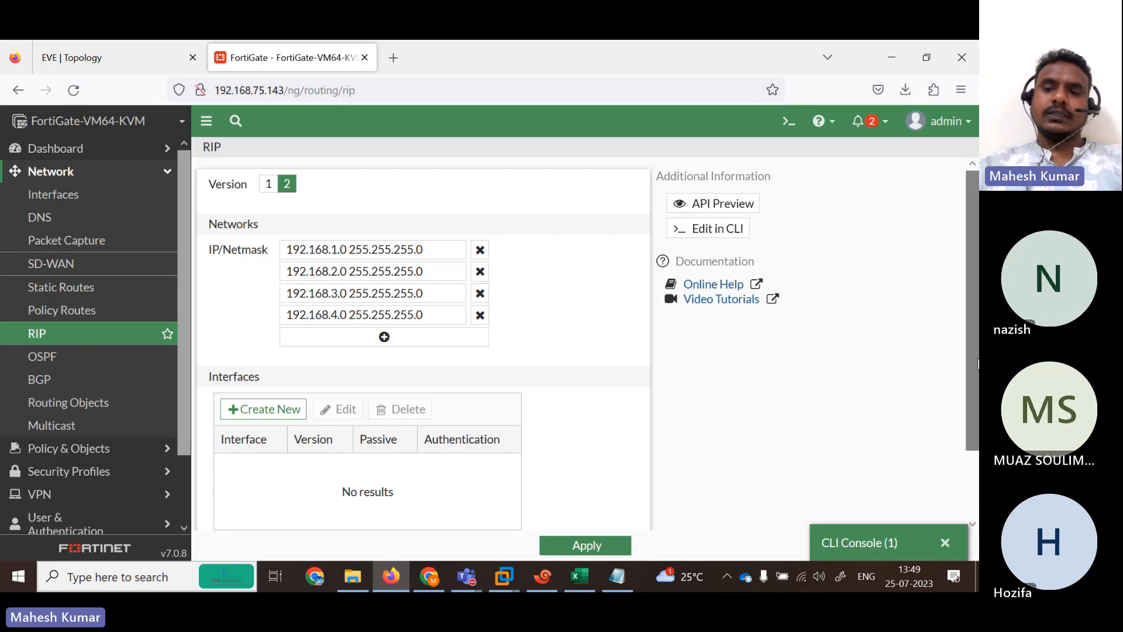
{"action": "scroll", "coordinate": [433, 523], "scroll_direction": "down", "scroll_amount": 2}
{"action": "left_click", "coordinate": [301, 508]}
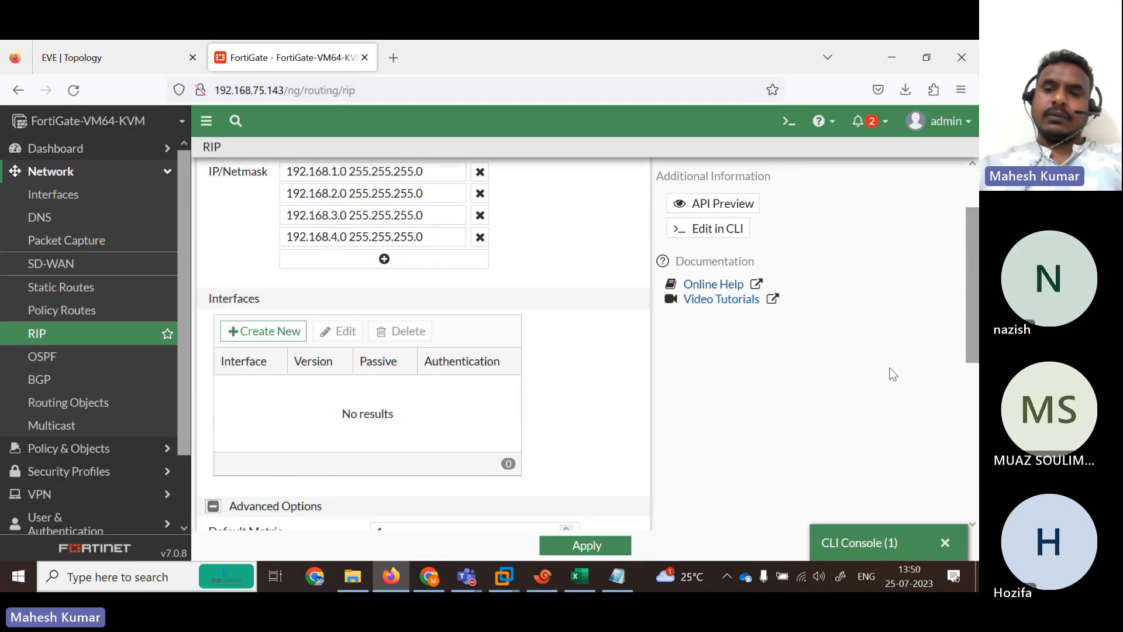
{"action": "left_click_drag", "start_coordinate": [971, 343], "coordinate": [970, 494]}
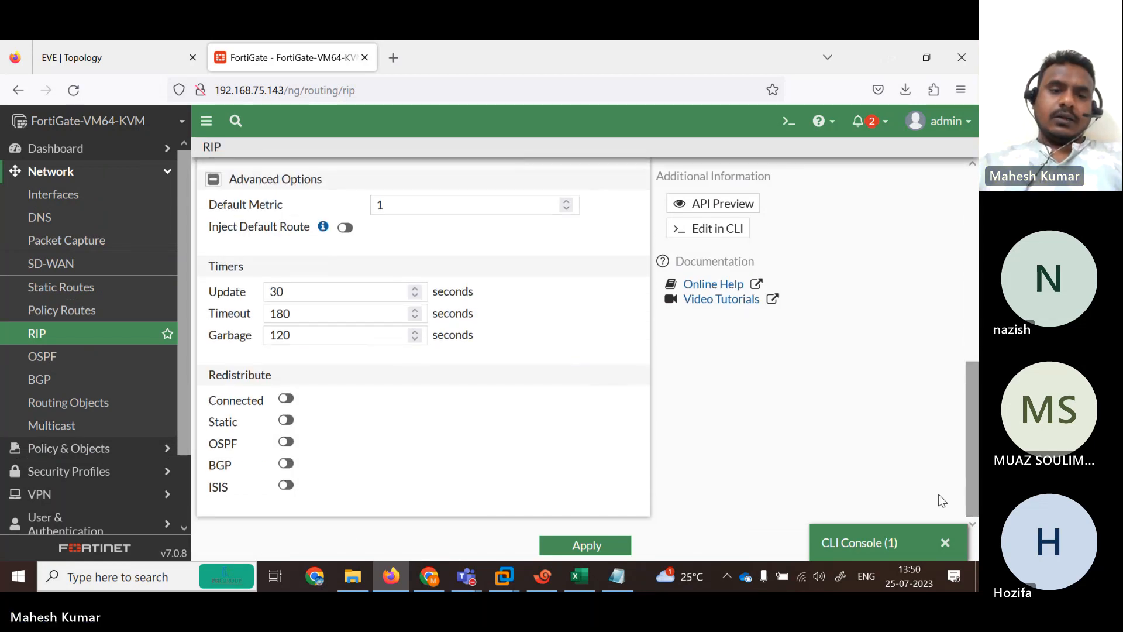
{"action": "left_click", "coordinate": [284, 423]}
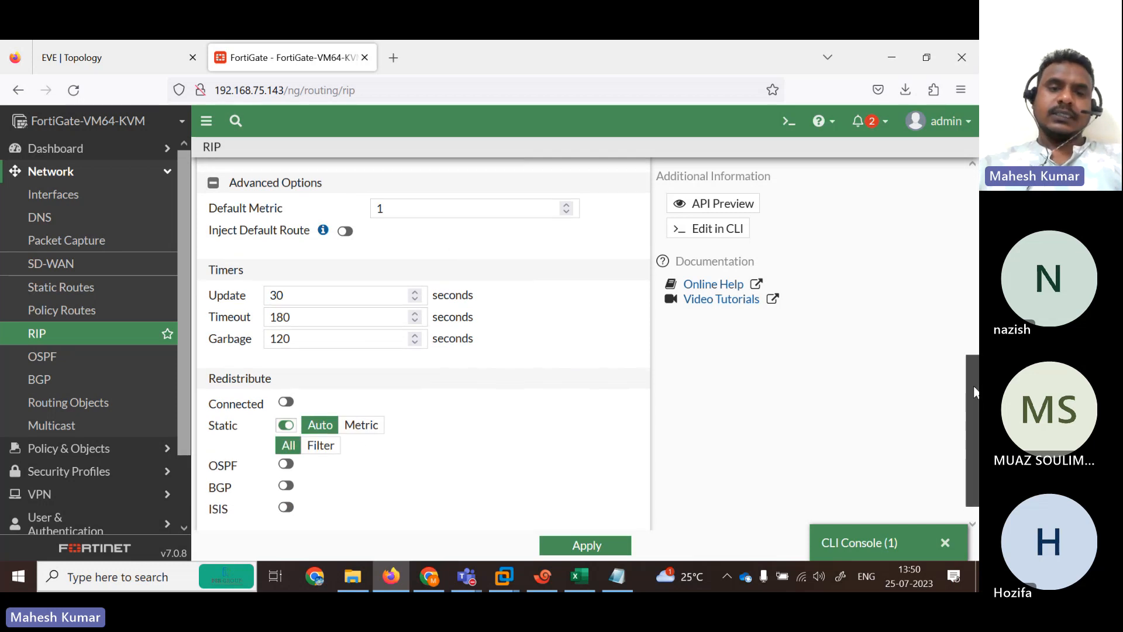
Apply the RIP settings, close the CLI console and return to the EVE topology.
{"action": "scroll", "coordinate": [301, 344], "scroll_direction": "up", "scroll_amount": 1}
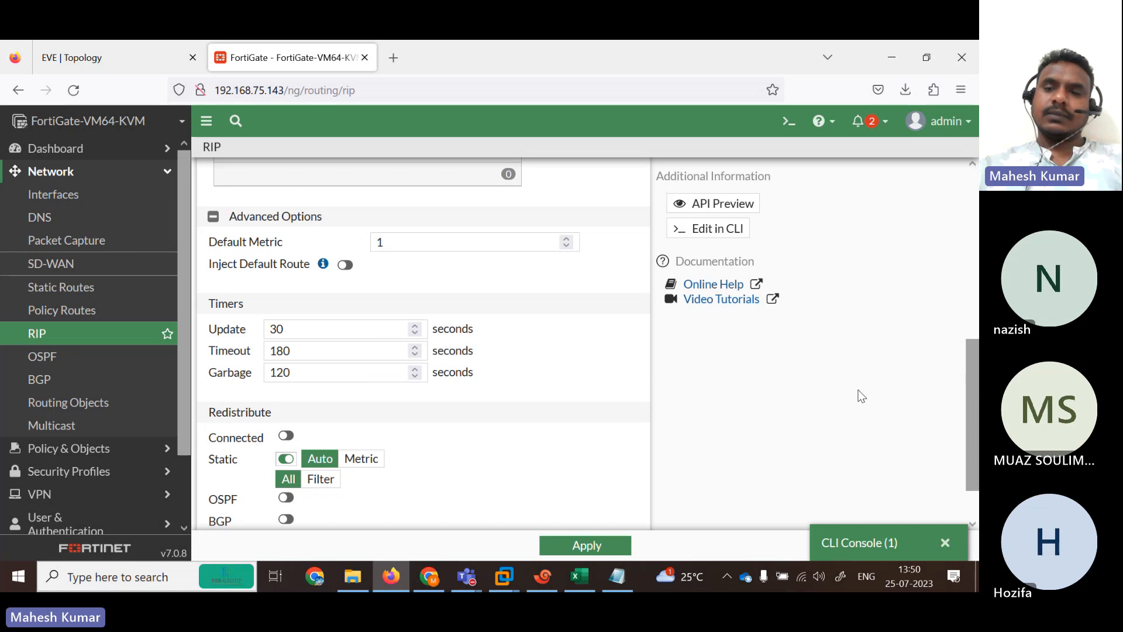
{"action": "mouse_move", "coordinate": [975, 425]}
{"action": "left_mouse_down"}
{"action": "mouse_move", "coordinate": [975, 246]}
{"action": "mouse_move", "coordinate": [976, 441]}
{"action": "left_mouse_up"}
{"action": "left_click", "coordinate": [606, 554]}
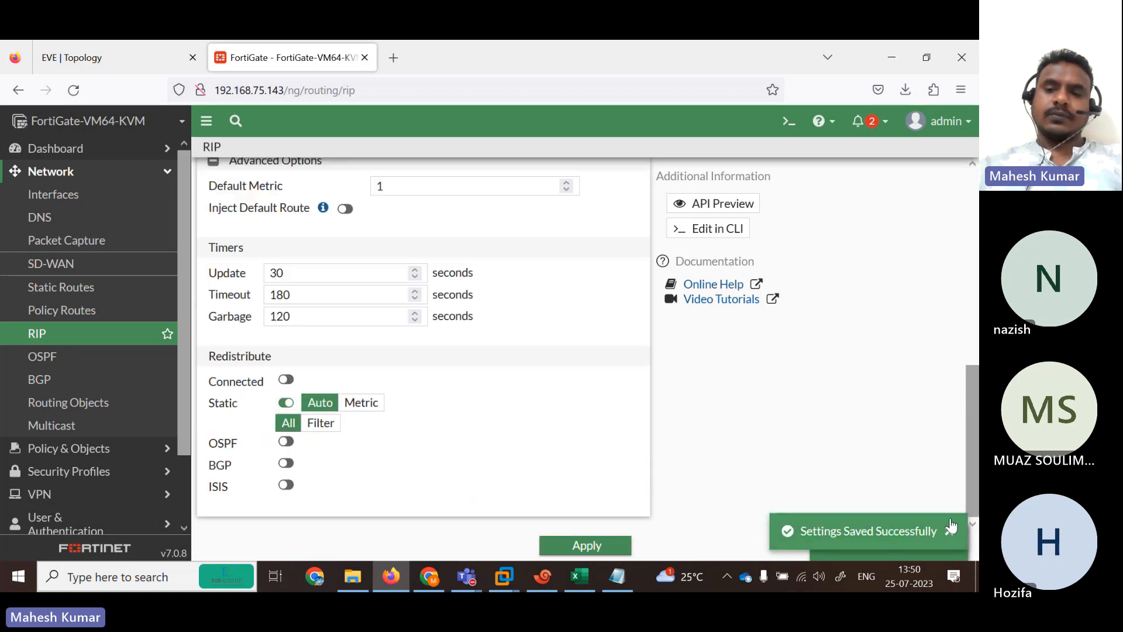
{"action": "left_click", "coordinate": [956, 540]}
{"action": "left_click", "coordinate": [954, 542]}
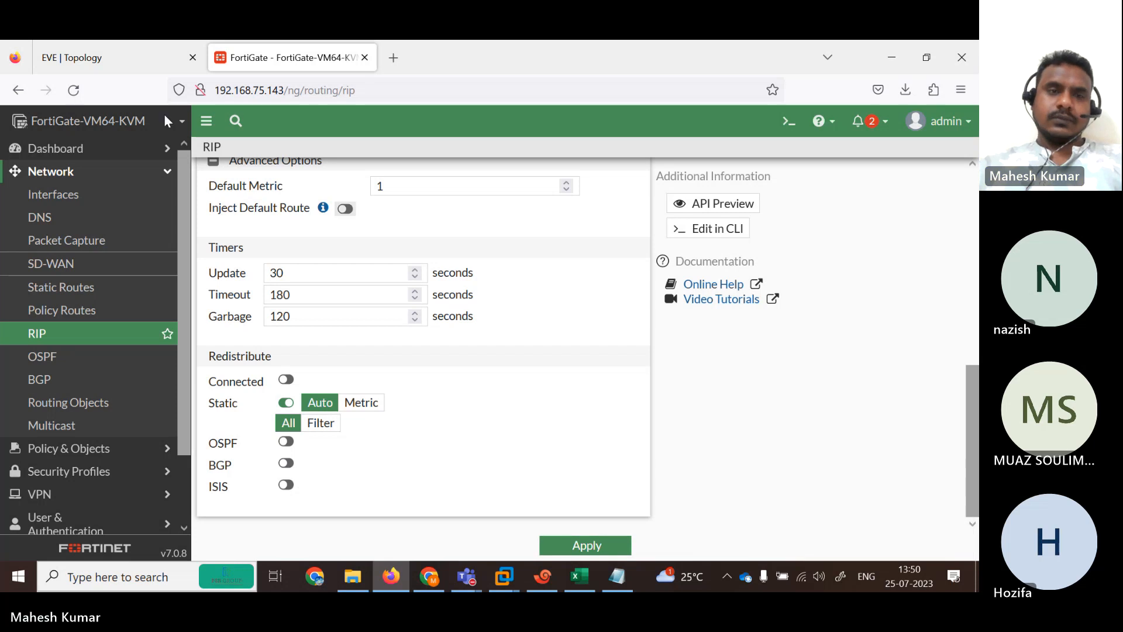
{"action": "left_click", "coordinate": [121, 48]}
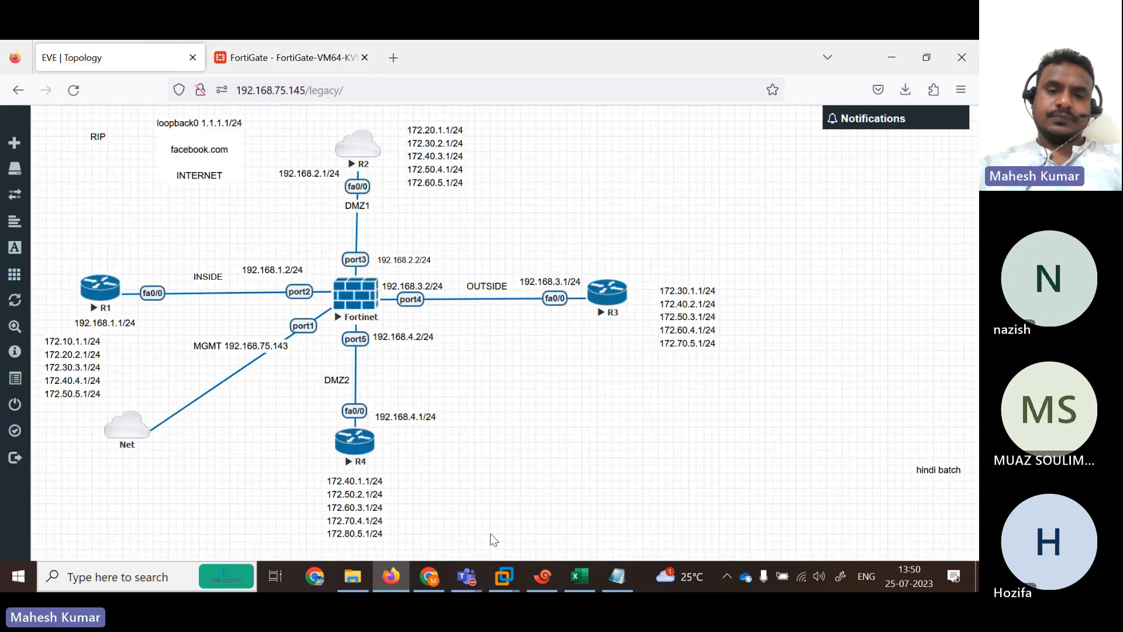
List R2's RIP routes with show ip route rip in the ISP session.
{"action": "left_click", "coordinate": [543, 576]}
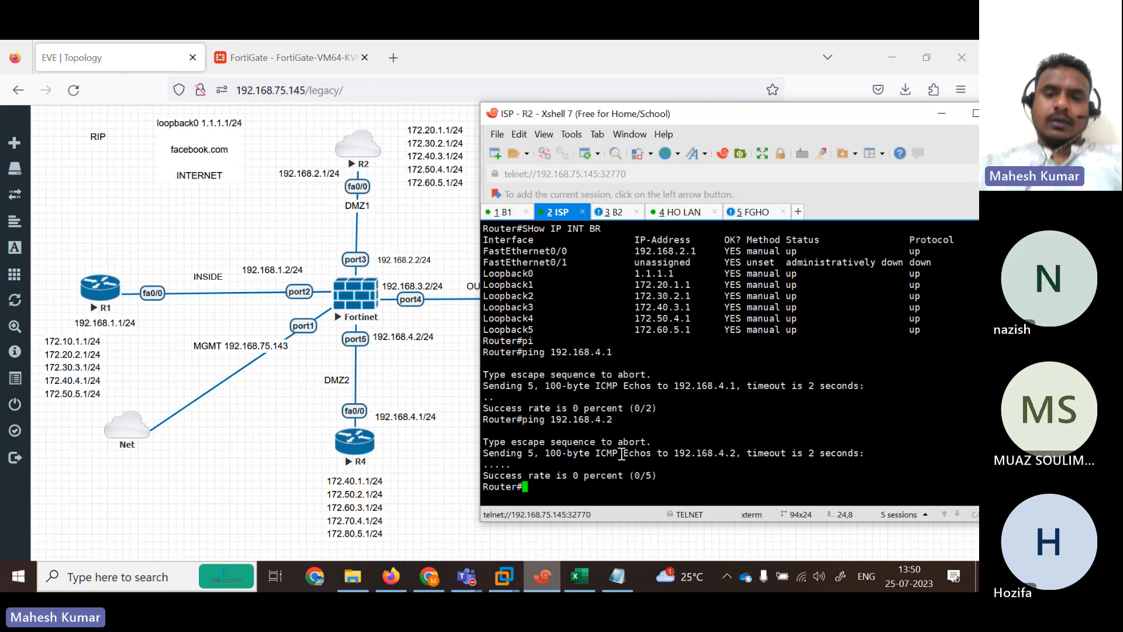
{"action": "type", "text": "sh"}
{"action": "key", "text": "Tab"}
{"action": "type", "text": "ip rou"}
{"action": "key", "text": "Tab"}
{"action": "type", "text": "ri"}
{"action": "key", "text": "Tab"}
{"action": "key", "text": "Return"}
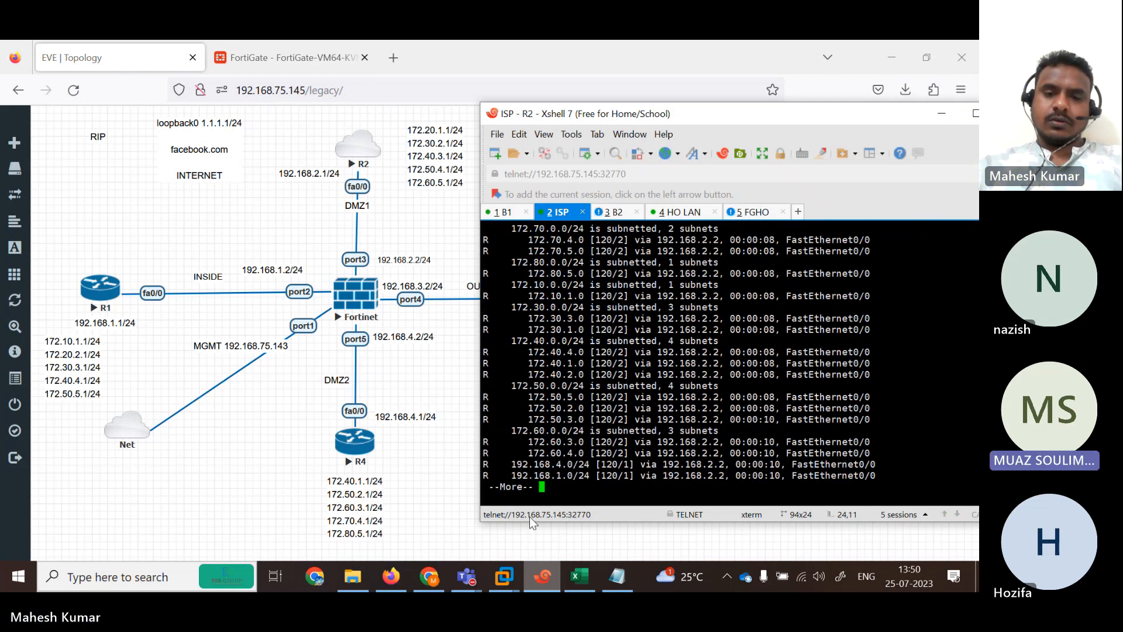
{"action": "key", "text": "Up"}
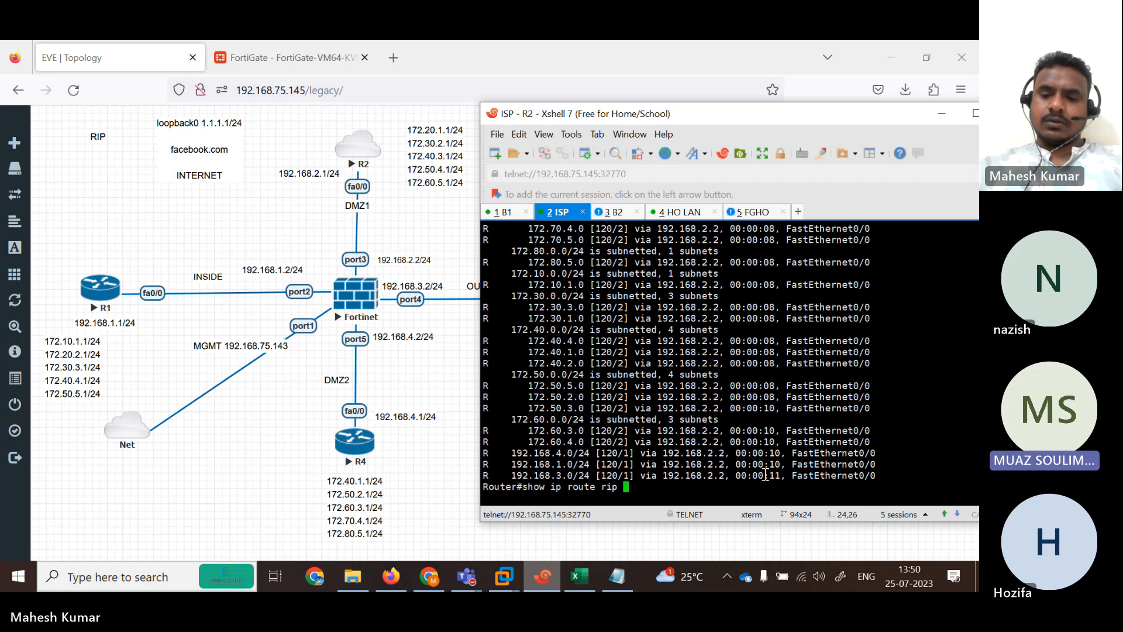
{"action": "key", "text": "Return"}
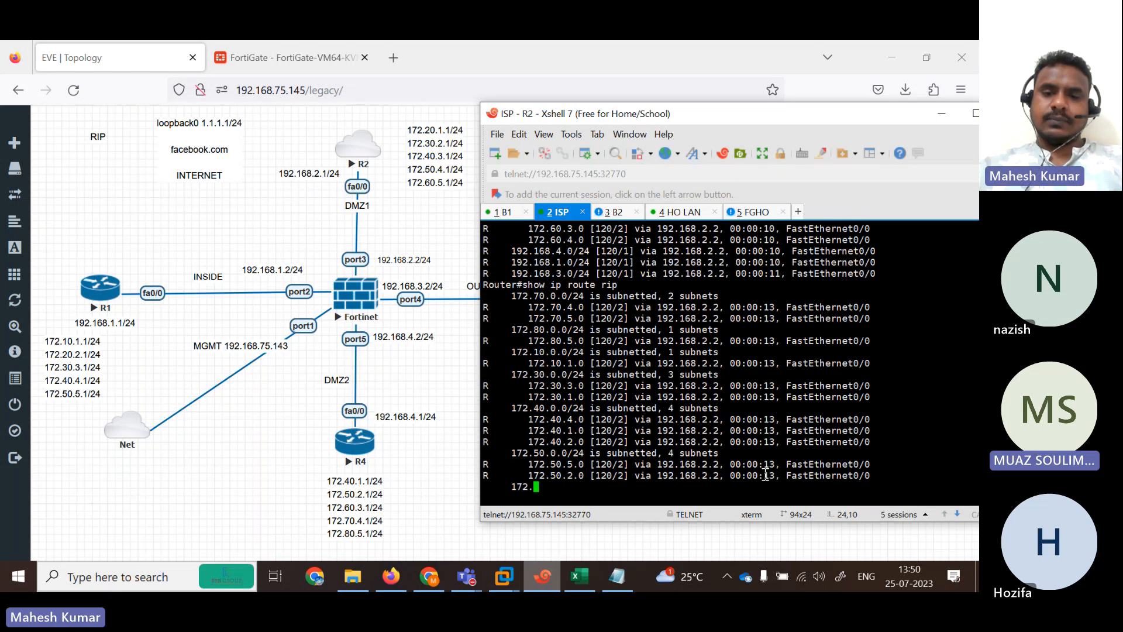
{"action": "key", "text": "space"}
List R1's RIP routes and highlight the 0.0.0.0 default route via 192.168.1.2.
{"action": "left_click", "coordinate": [502, 212]}
{"action": "type", "text": "sh"}
{"action": "key", "text": "Tab"}
{"action": "type", "text": "ip rou"}
{"action": "key", "text": "Tab"}
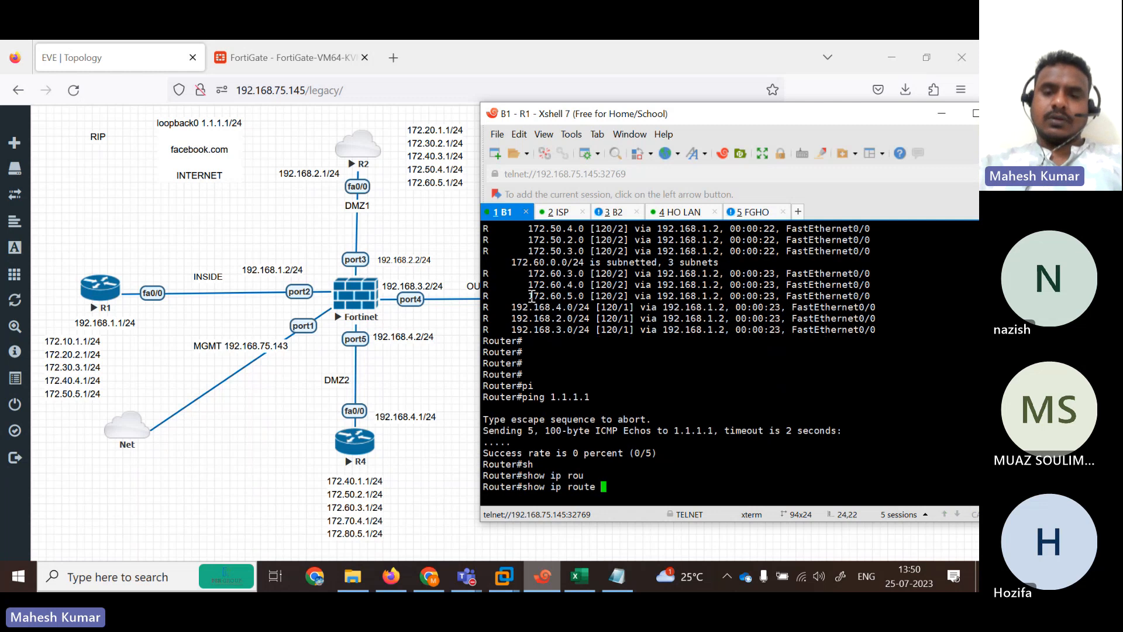
{"action": "type", "text": "rip"}
{"action": "key", "text": "Return"}
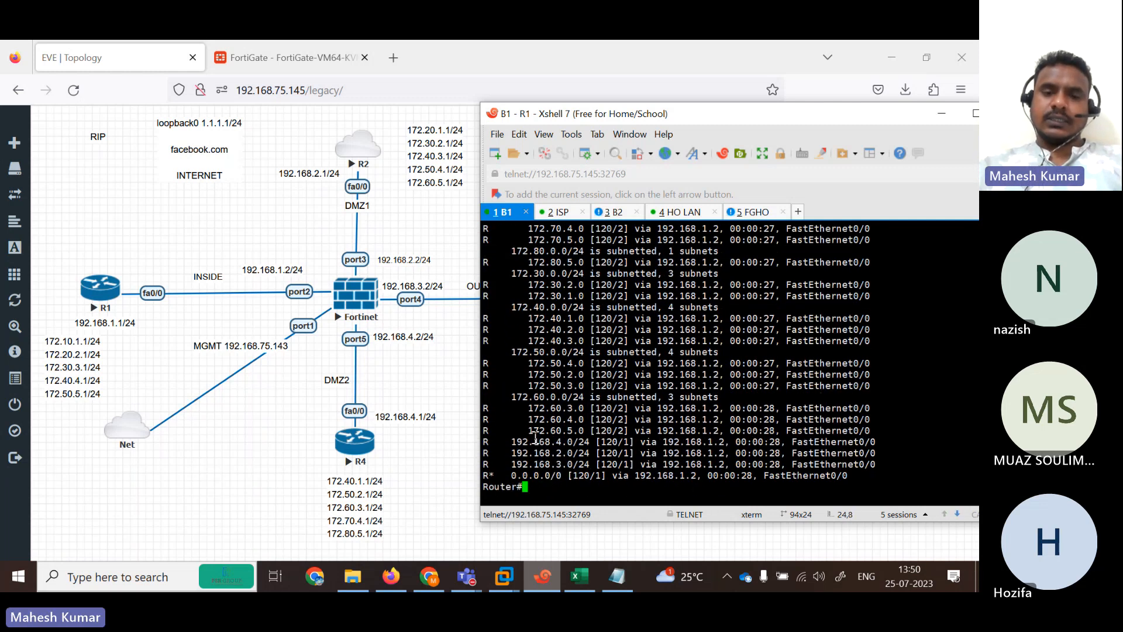
{"action": "left_click_drag", "start_coordinate": [504, 479], "coordinate": [871, 472]}
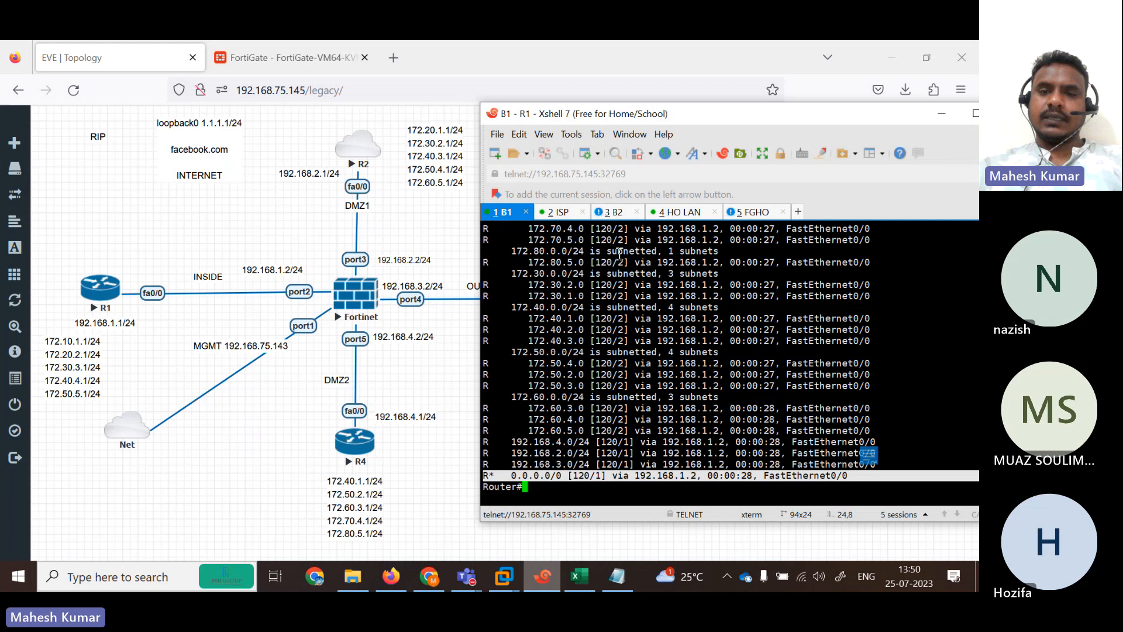
Log in to the FortiGate terminal session as admin.
{"action": "left_click", "coordinate": [551, 215]}
{"action": "left_click", "coordinate": [762, 215]}
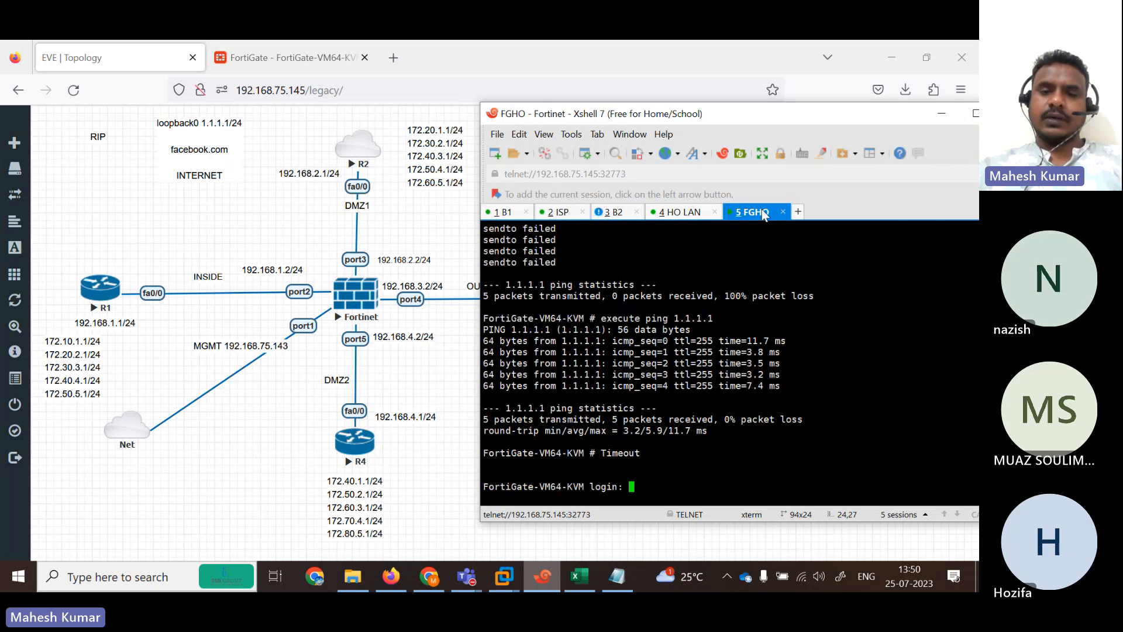
{"action": "type", "text": "admin"}
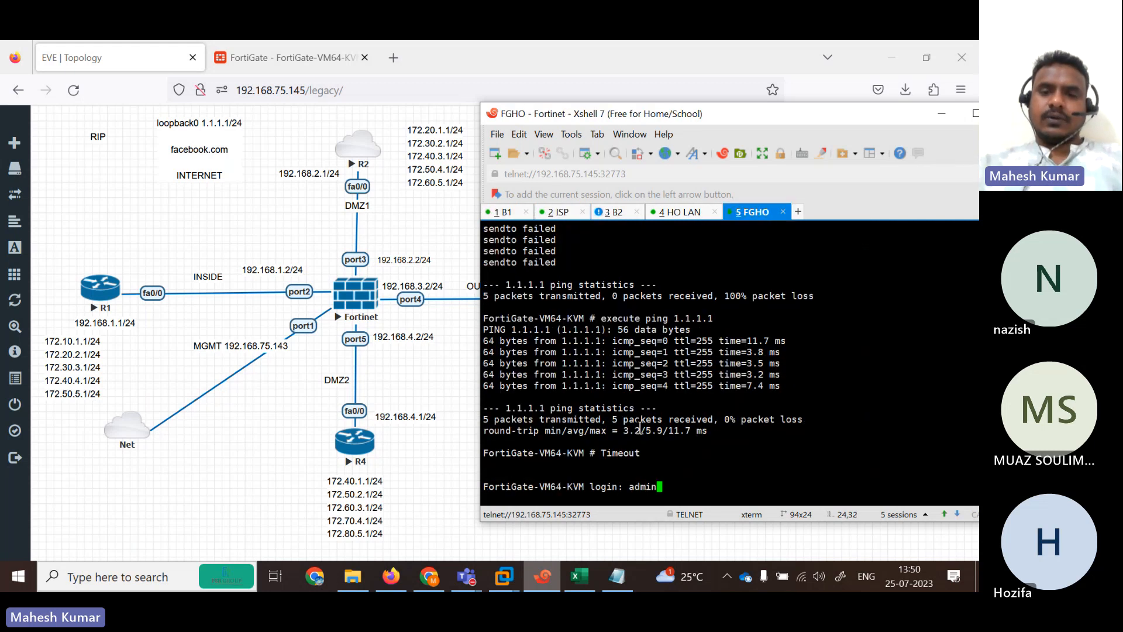
{"action": "key", "text": "Return"}
{"action": "key", "text": "Return"}
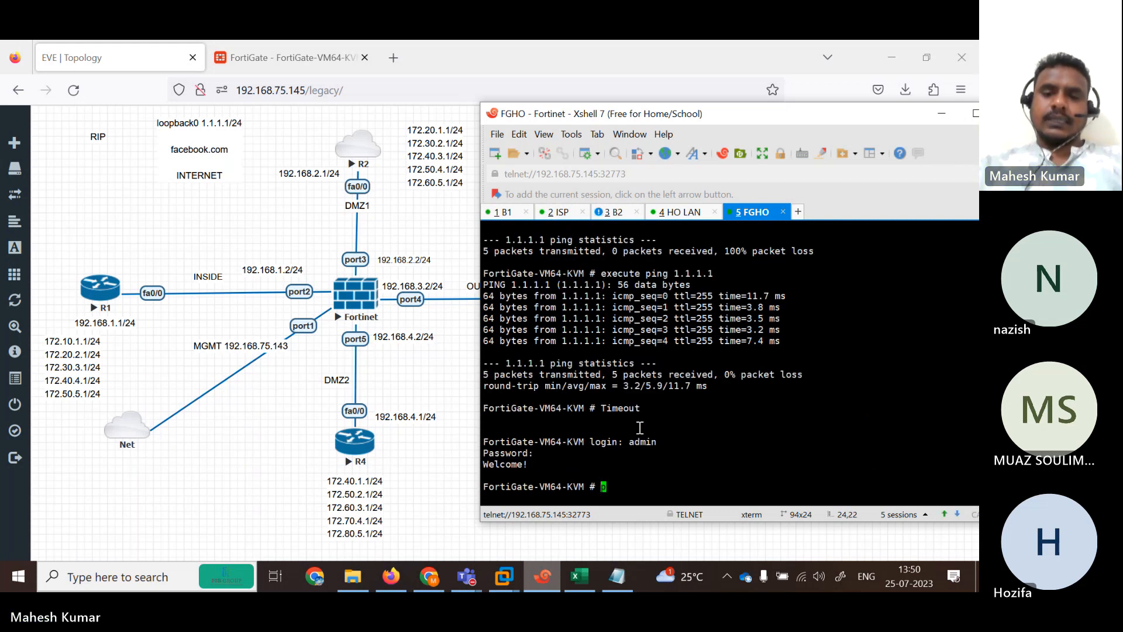
Ping 172.10.1.1 from FortiGate with execute ping, fixing the spacing, then stop it.
{"action": "type", "text": "executepi"}
{"action": "type", "text": "pi"}
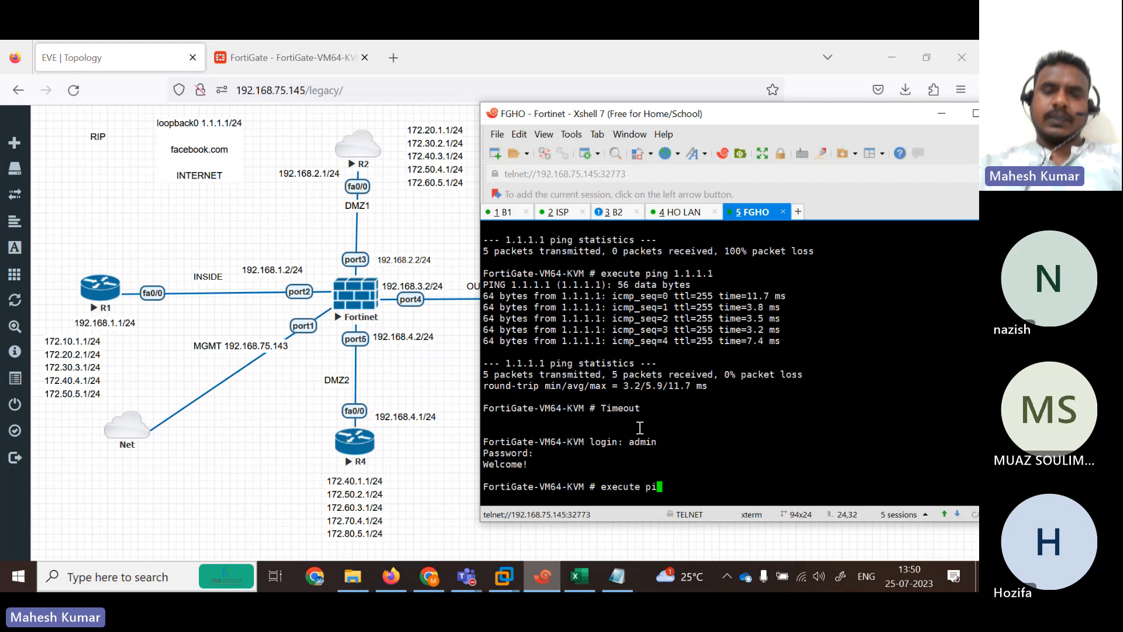
{"action": "type", "text": "ng172."}
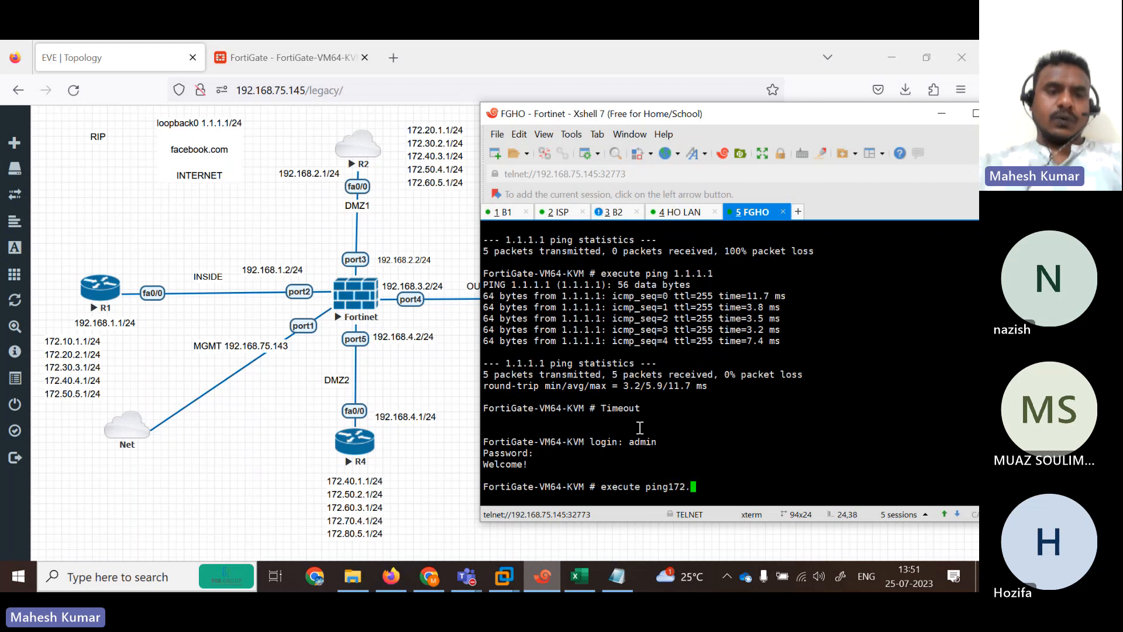
{"action": "type", "text": "10.1.1"}
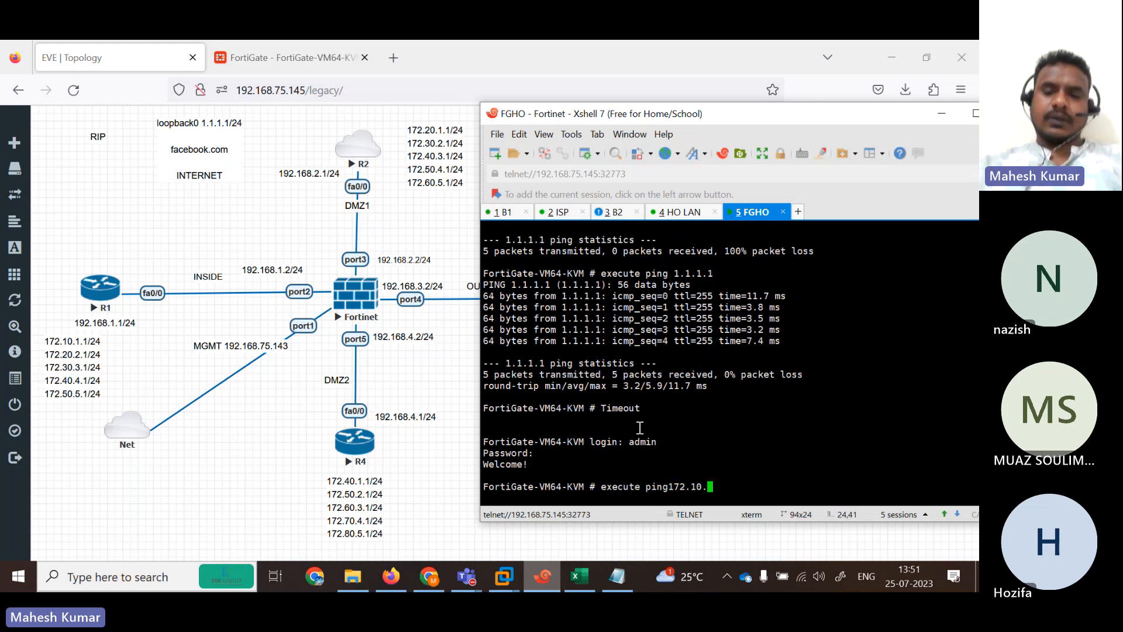
{"action": "key", "text": "Return"}
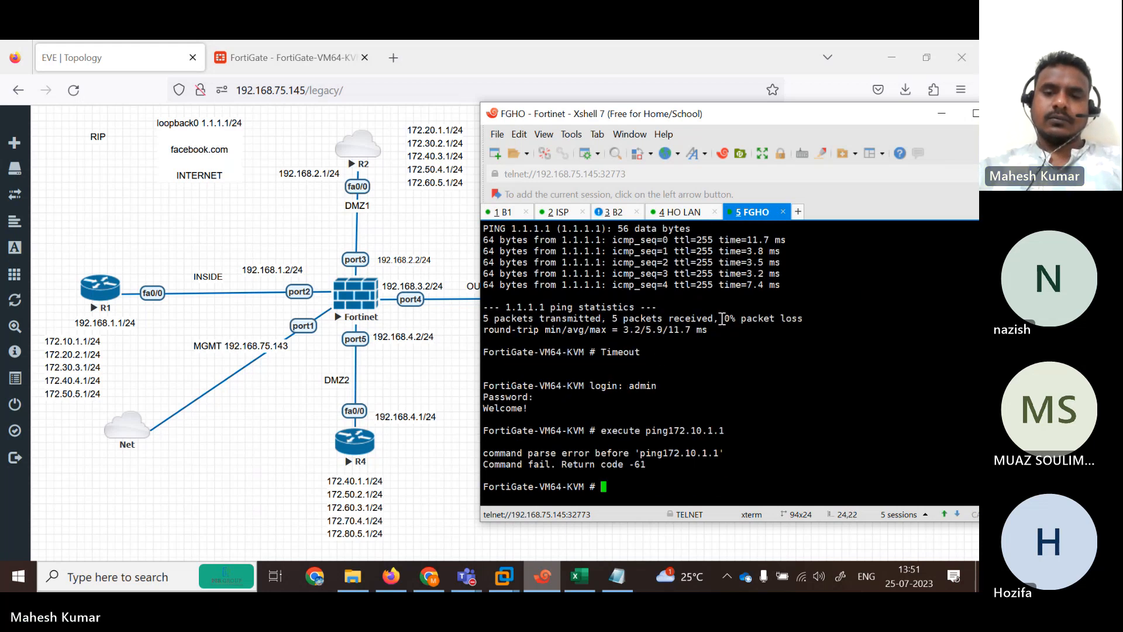
{"action": "key", "text": "Up"}
{"action": "key", "text": "Left"}
{"action": "key", "text": "Left"}
{"action": "key", "text": "Left"}
{"action": "key", "text": "Left"}
{"action": "key", "text": "Left"}
{"action": "key", "text": "Left"}
{"action": "key", "text": "Left"}
{"action": "key", "text": "Left"}
{"action": "key", "text": "Left"}
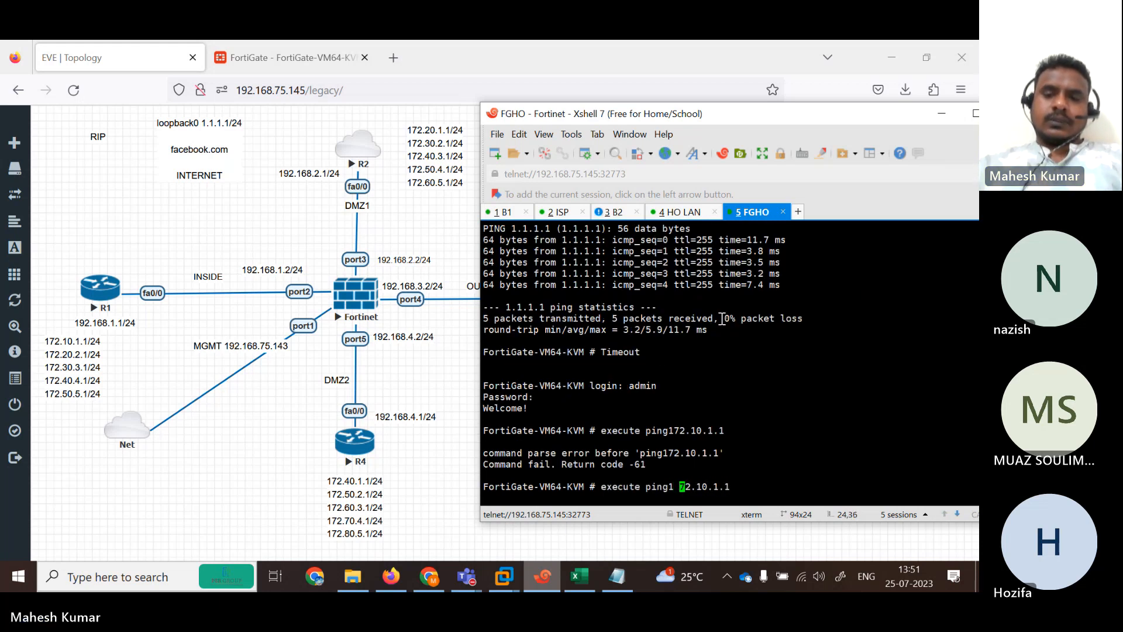
{"action": "key", "text": "Return"}
{"action": "key", "text": "Up"}
{"action": "key", "text": "Left"}
{"action": "key", "text": "Left"}
{"action": "key", "text": "Left"}
{"action": "key", "text": "Left"}
{"action": "key", "text": "Left"}
{"action": "key", "text": "Left"}
{"action": "key", "text": "Left"}
{"action": "key", "text": "Left"}
{"action": "key", "text": "Left"}
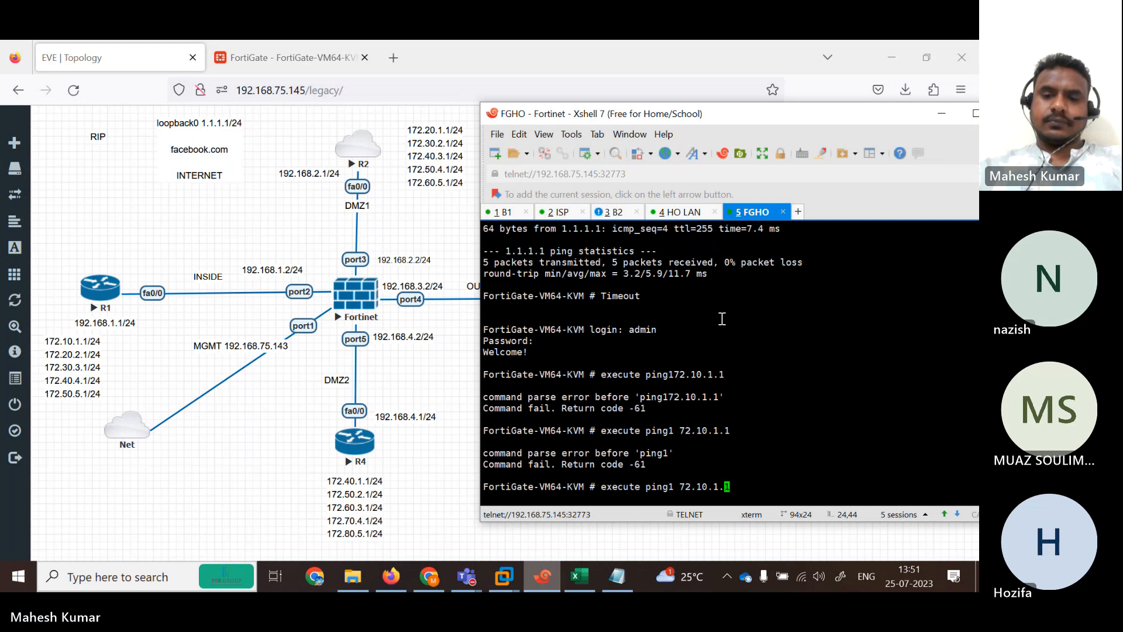
{"action": "key", "text": "BackSpace"}
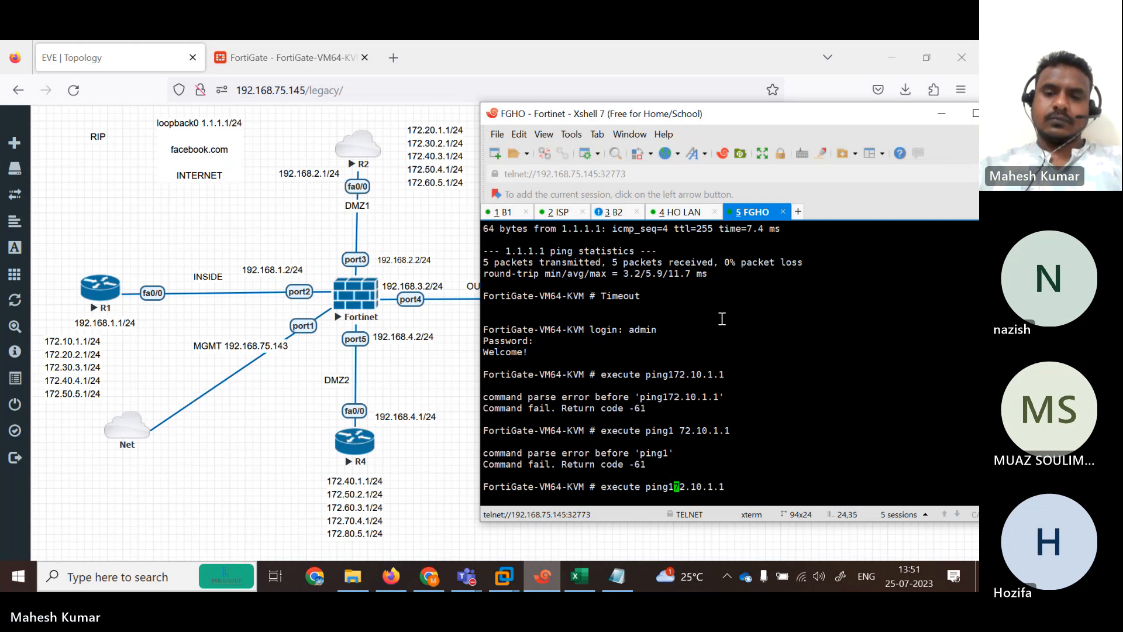
{"action": "key", "text": "Left"}
{"action": "key", "text": "Return"}
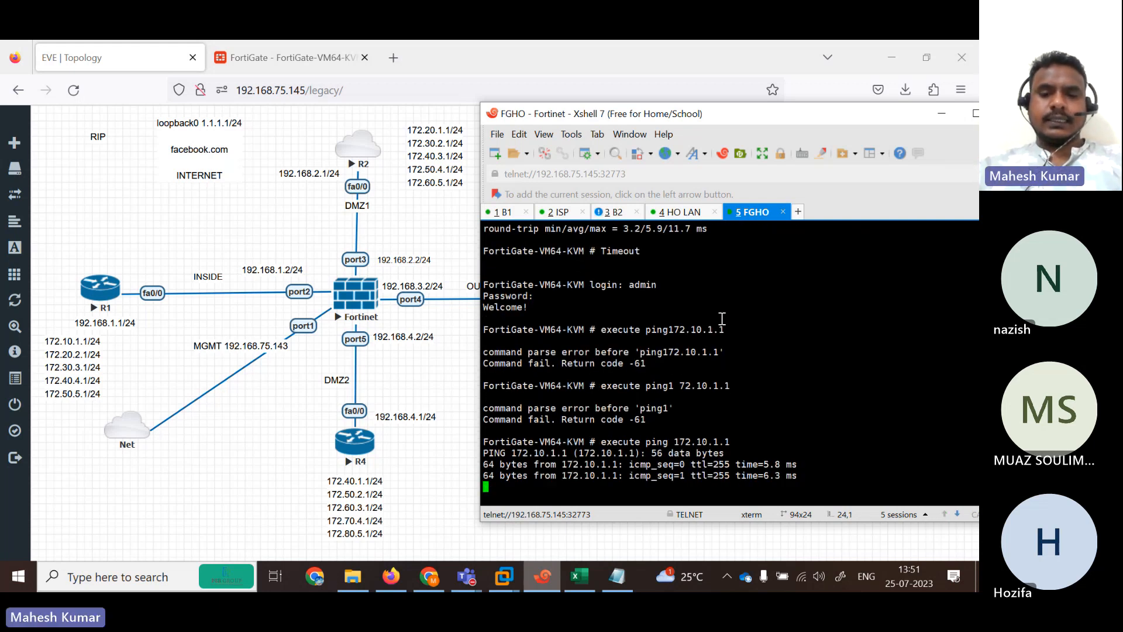
{"action": "key", "text": "ctrl+c"}
Edit the ping target and run execute ping 172.20.2.1.
{"action": "key", "text": "Up"}
{"action": "key", "text": "Left"}
{"action": "key", "text": "Left"}
{"action": "key", "text": "Left"}
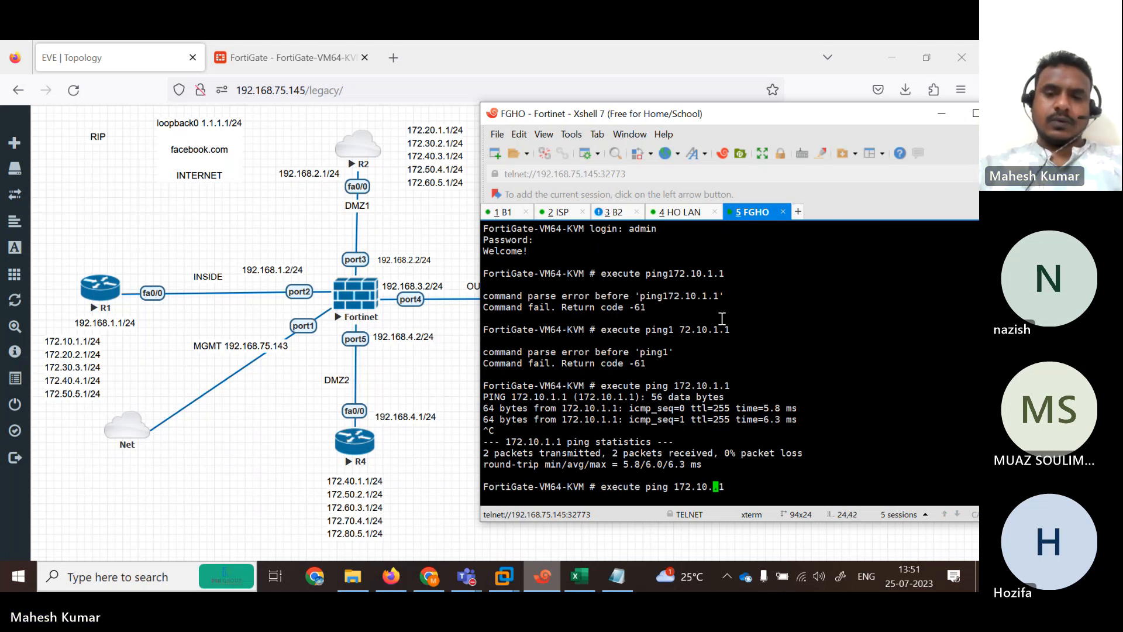
{"action": "type", "text": "2"}
{"action": "key", "text": "Left"}
{"action": "key", "text": "Left"}
{"action": "key", "text": "Left"}
{"action": "key", "text": "BackSpace"}
{"action": "type", "text": "2"}
{"action": "key", "text": "Return"}
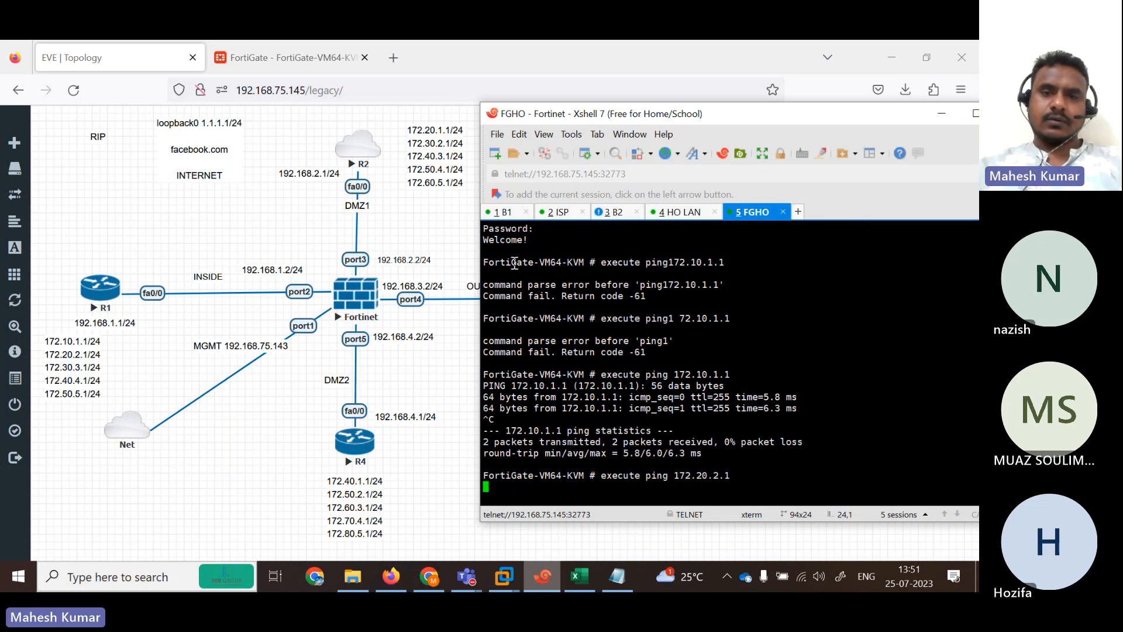
On R1, run 'show ip int br' and mark Loopback2's address 172.20.1.2.
{"action": "left_click", "coordinate": [494, 214]}
{"action": "key", "text": "Return"}
{"action": "key", "text": "Return"}
{"action": "key", "text": "Return"}
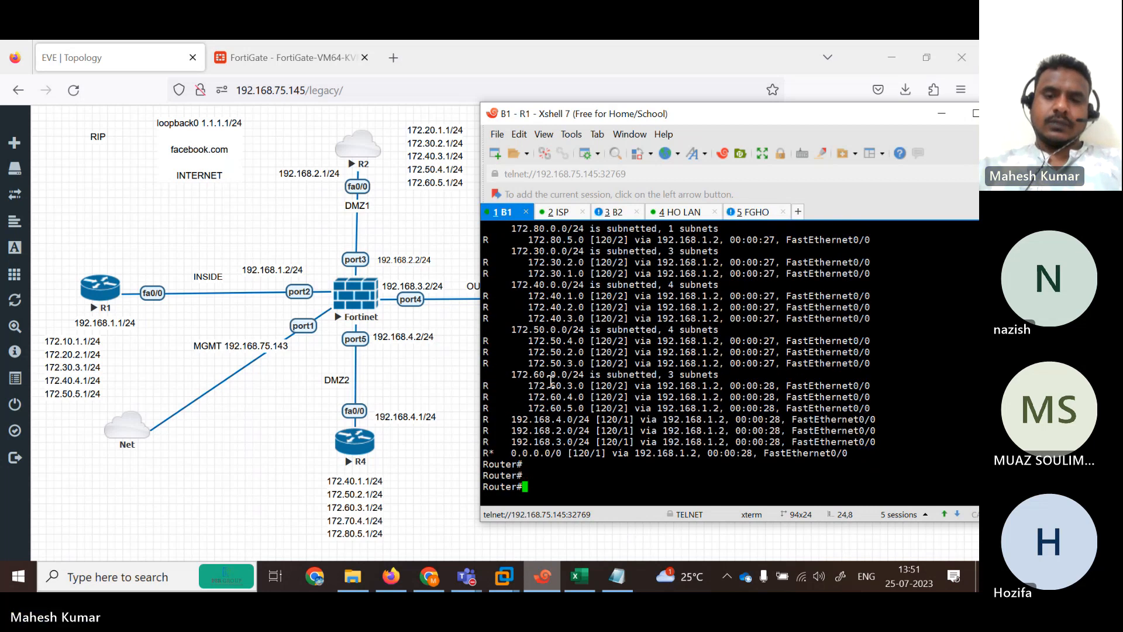
{"action": "type", "text": "sh"}
{"action": "key", "text": "Tab"}
{"action": "type", "text": "ip int br"}
{"action": "key", "text": "Return"}
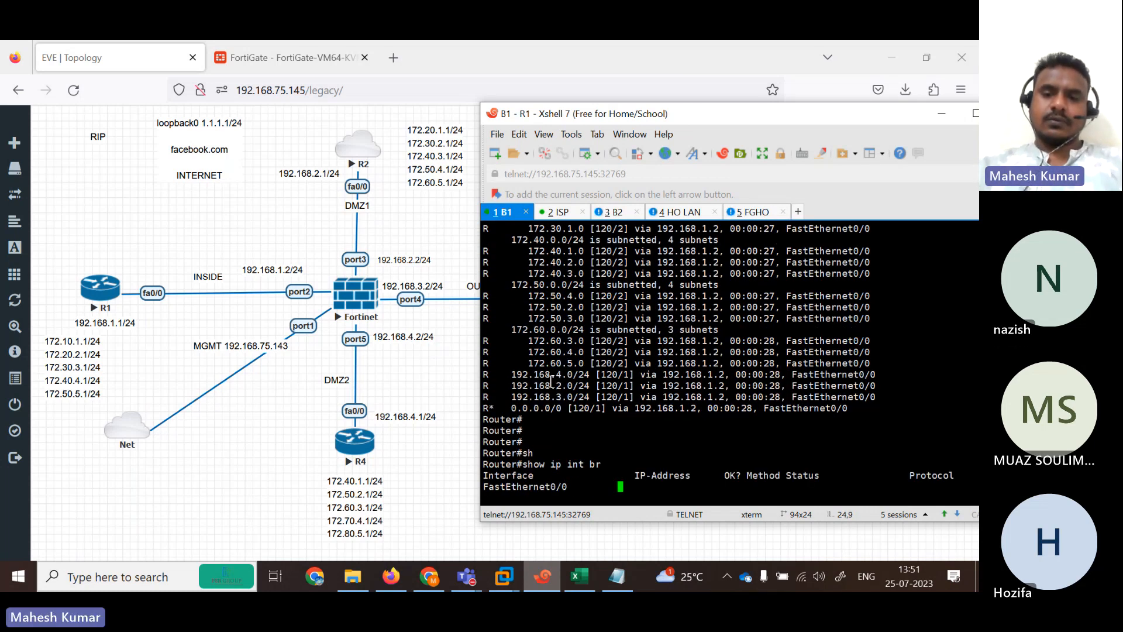
{"action": "key", "text": "Return"}
{"action": "left_click_drag", "start_coordinate": [638, 431], "coordinate": [702, 443]}
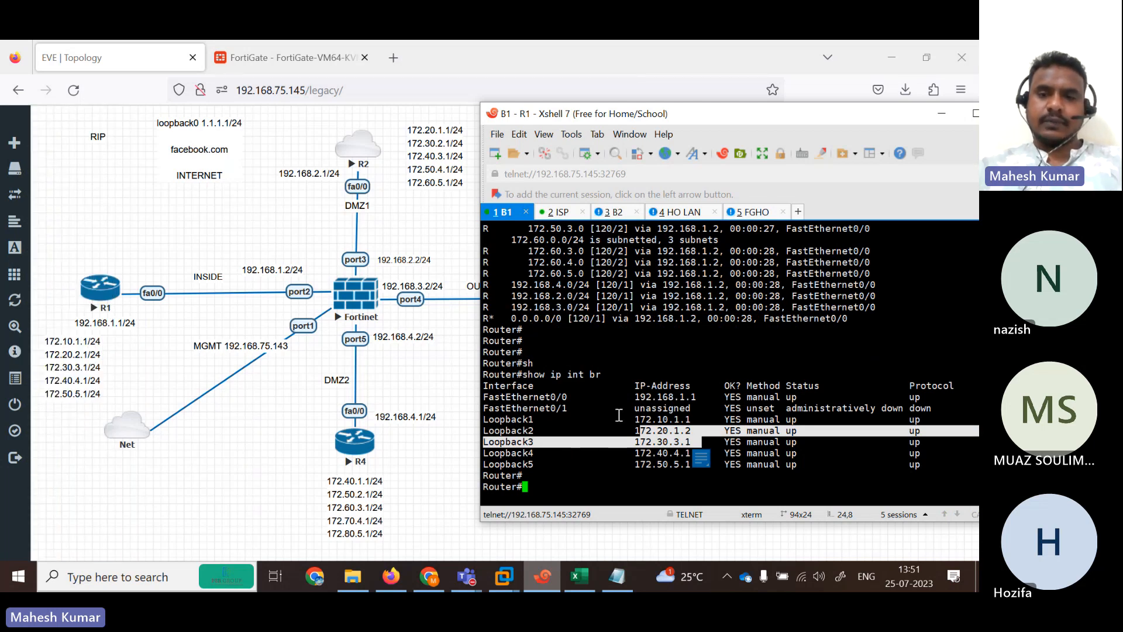
{"action": "left_click", "coordinate": [681, 434]}
{"action": "left_click_drag", "start_coordinate": [704, 431], "coordinate": [588, 429]}
{"action": "left_click", "coordinate": [605, 457]}
Enter global configuration mode on R1 with 'configure terminal'.
{"action": "key", "text": "Return"}
{"action": "key", "text": "Return"}
{"action": "key", "text": "Return"}
{"action": "type", "text": "con"}
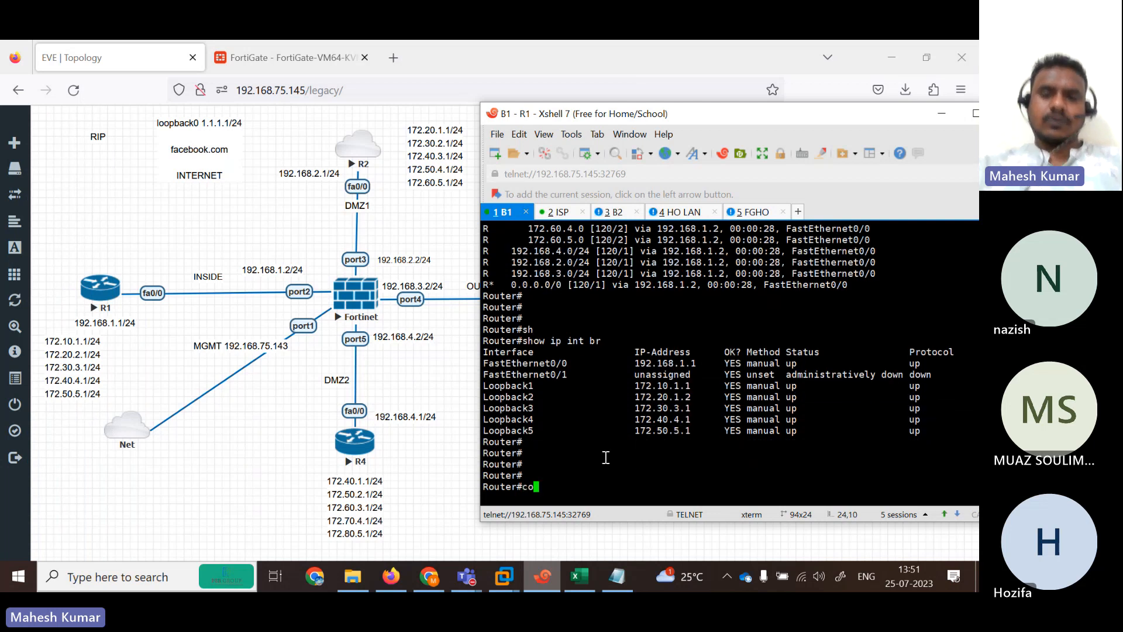
{"action": "key", "text": "Tab"}
{"action": "type", "text": "f"}
{"action": "key", "text": "Tab"}
{"action": "type", "text": "igu"}
{"action": "key", "text": "Tab"}
{"action": "type", "text": "ro"}
{"action": "key", "text": "Tab"}
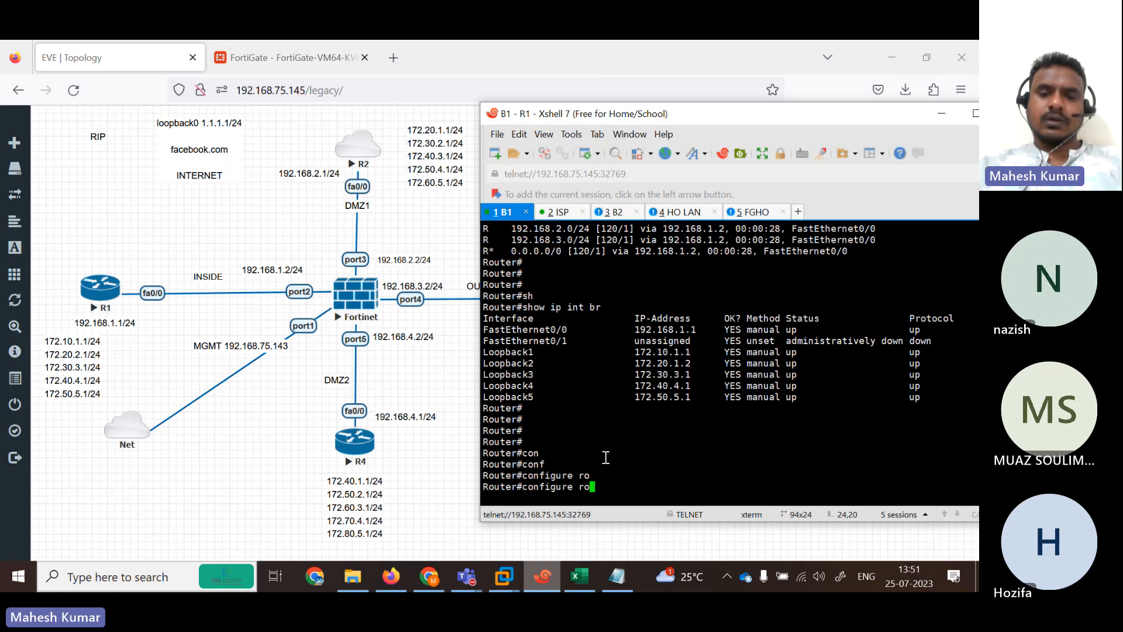
{"action": "key", "text": "BackSpace"}
{"action": "key", "text": "BackSpace"}
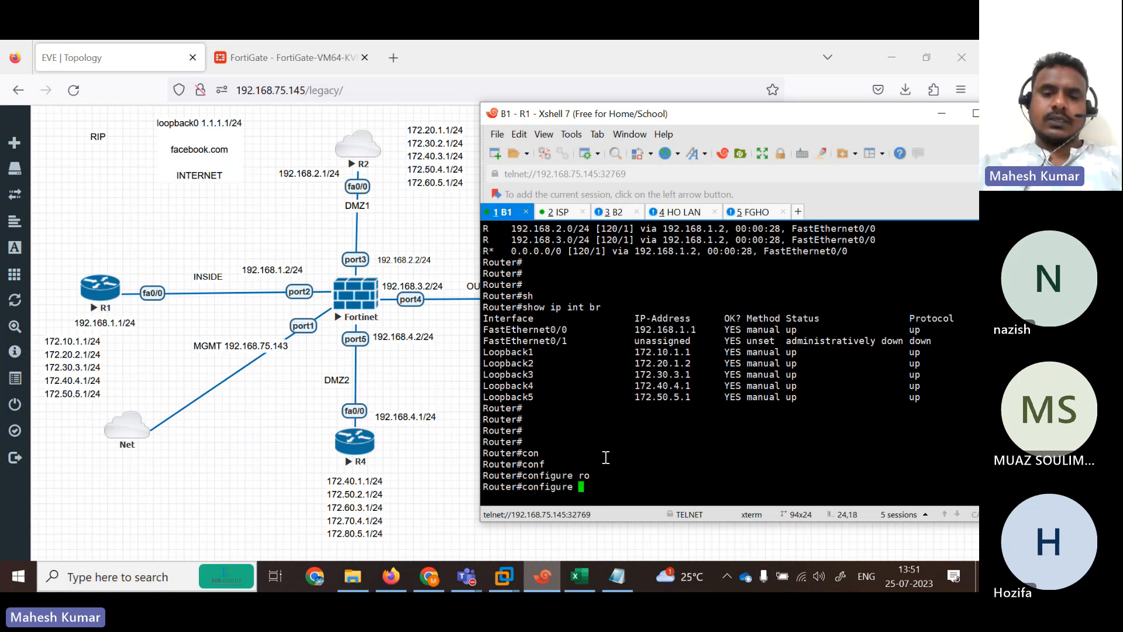
{"action": "type", "text": "ter"}
{"action": "key", "text": "Tab"}
{"action": "key", "text": "Return"}
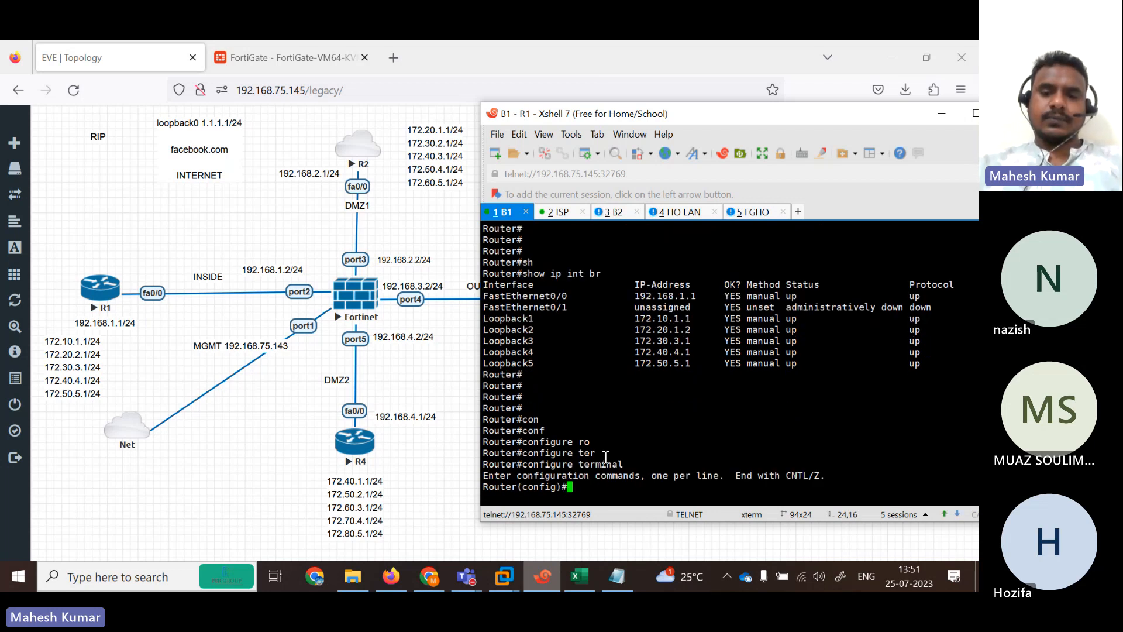
{"action": "key", "text": "Return"}
{"action": "key", "text": "Return"}
{"action": "key", "text": "Return"}
Under 'router rip', set RIP to version 2 and exit with 'end'.
{"action": "type", "text": "r"}
{"action": "key", "text": "Tab"}
{"action": "type", "text": "o"}
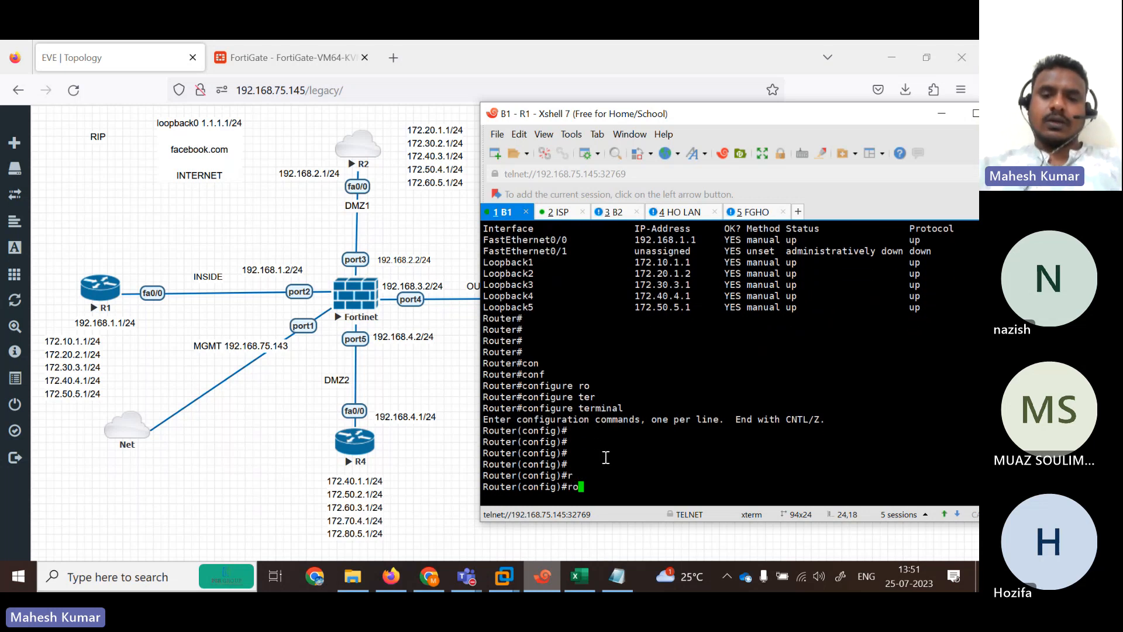
{"action": "key", "text": "Tab"}
{"action": "type", "text": "ute r"}
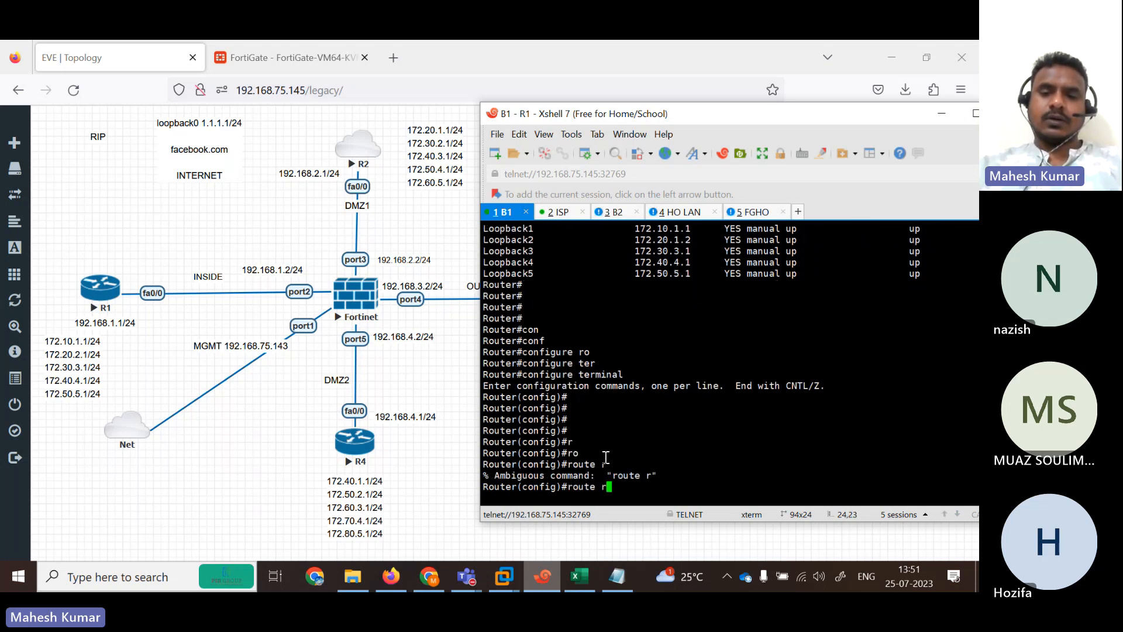
{"action": "type", "text": "?i?"}
{"action": "key", "text": "BackSpace"}
{"action": "key", "text": "BackSpace"}
{"action": "key", "text": "BackSpace"}
{"action": "type", "text": "r"}
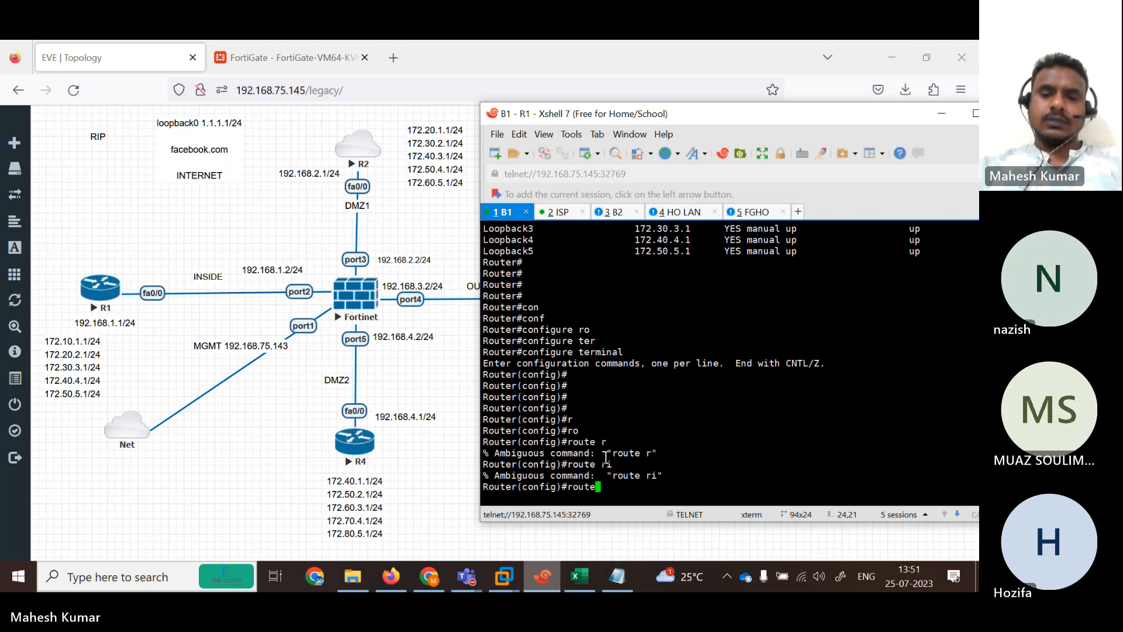
{"action": "key", "text": "Tab"}
{"action": "type", "text": "ri"}
{"action": "key", "text": "Tab"}
{"action": "type", "text": "v"}
{"action": "key", "text": "BackSpace"}
{"action": "key", "text": "Return"}
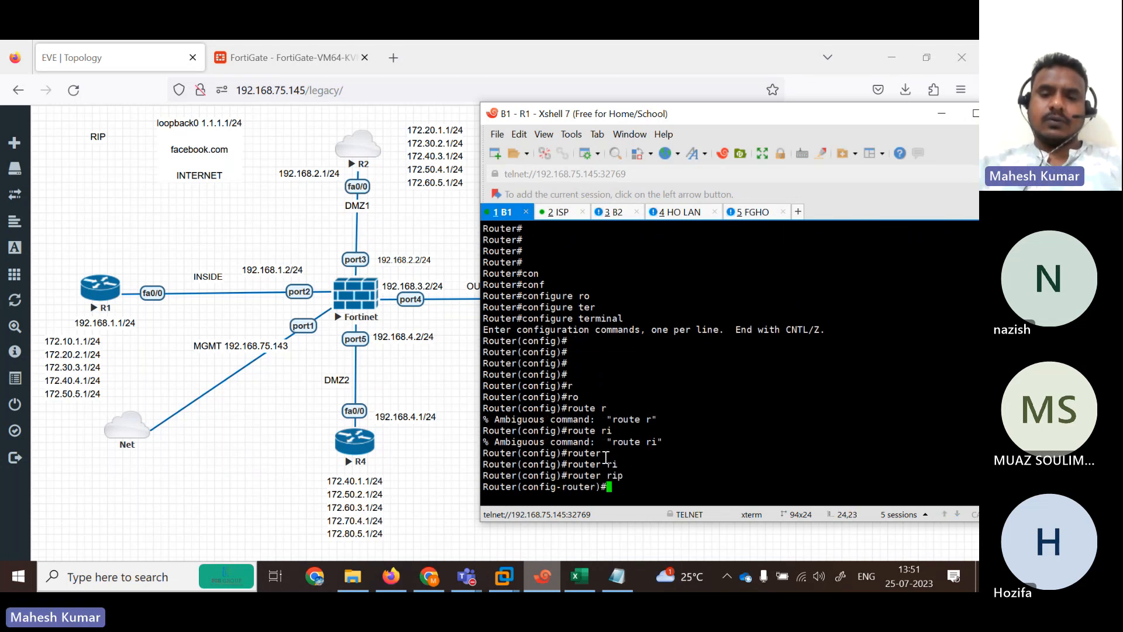
{"action": "type", "text": "ver"}
{"action": "key", "text": "Tab"}
{"action": "type", "text": "2"}
{"action": "key", "text": "Return"}
{"action": "key", "text": "Return"}
{"action": "key", "text": "Return"}
{"action": "type", "text": "ne"}
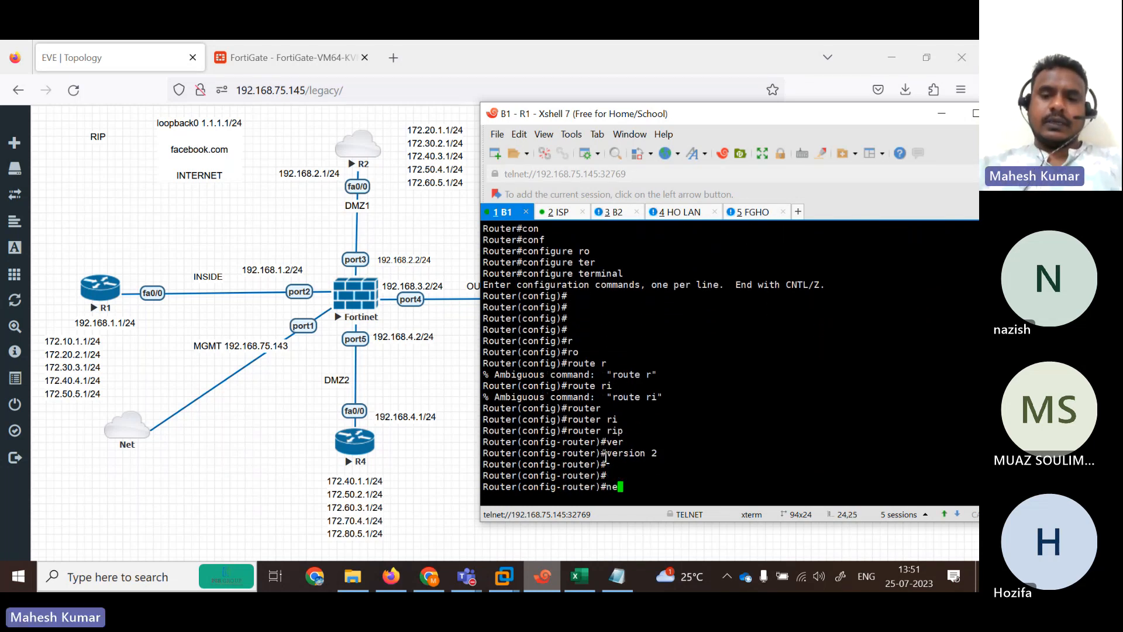
{"action": "key", "text": "Tab"}
{"action": "key", "text": "BackSpace"}
{"action": "key", "text": "BackSpace"}
{"action": "key", "text": "BackSpace"}
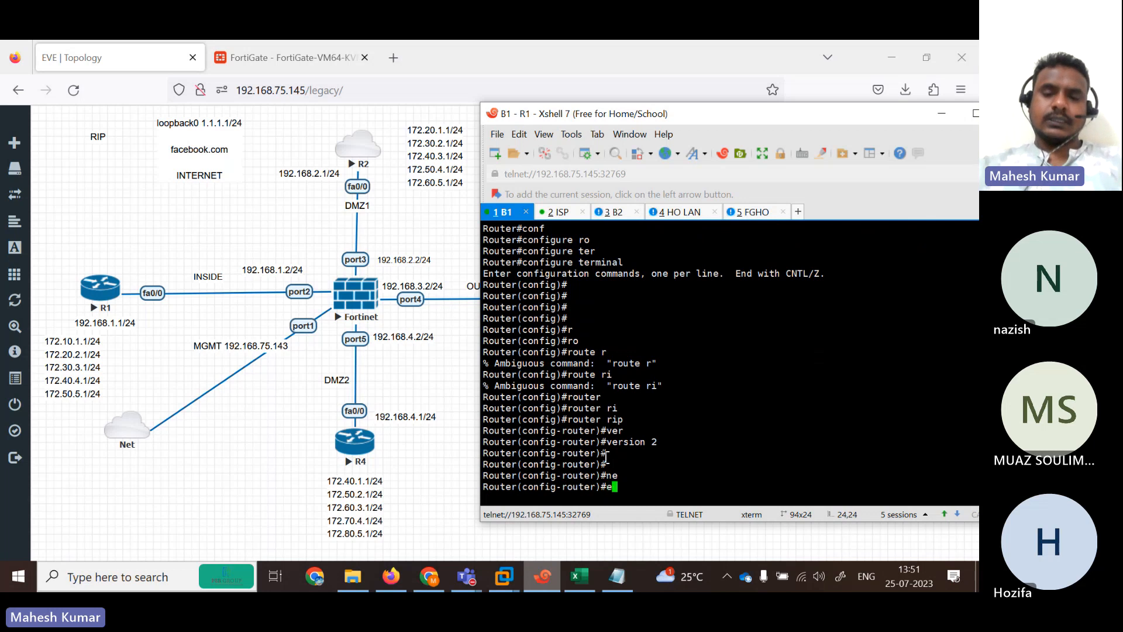
{"action": "type", "text": "end"}
{"action": "key", "text": "Return"}
{"action": "key", "text": "Return"}
{"action": "key", "text": "Return"}
{"action": "key", "text": "Return"}
Re-run 'show ip int br' on R1 and mark the Loopback1 and Loopback2 addresses.
{"action": "type", "text": "co"}
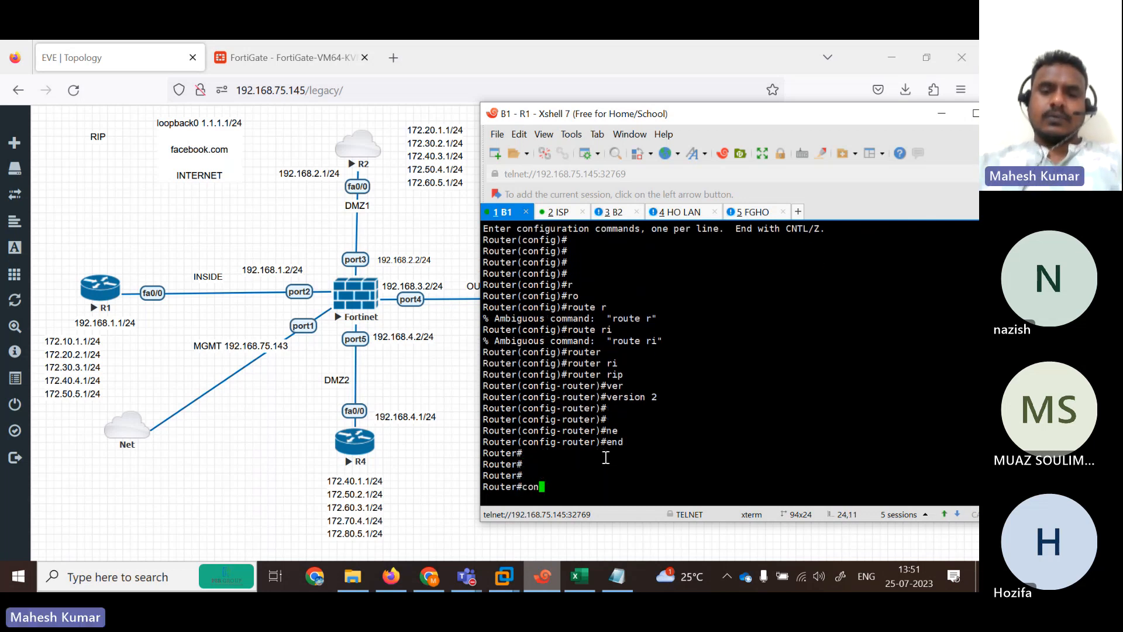
{"action": "type", "text": "n"}
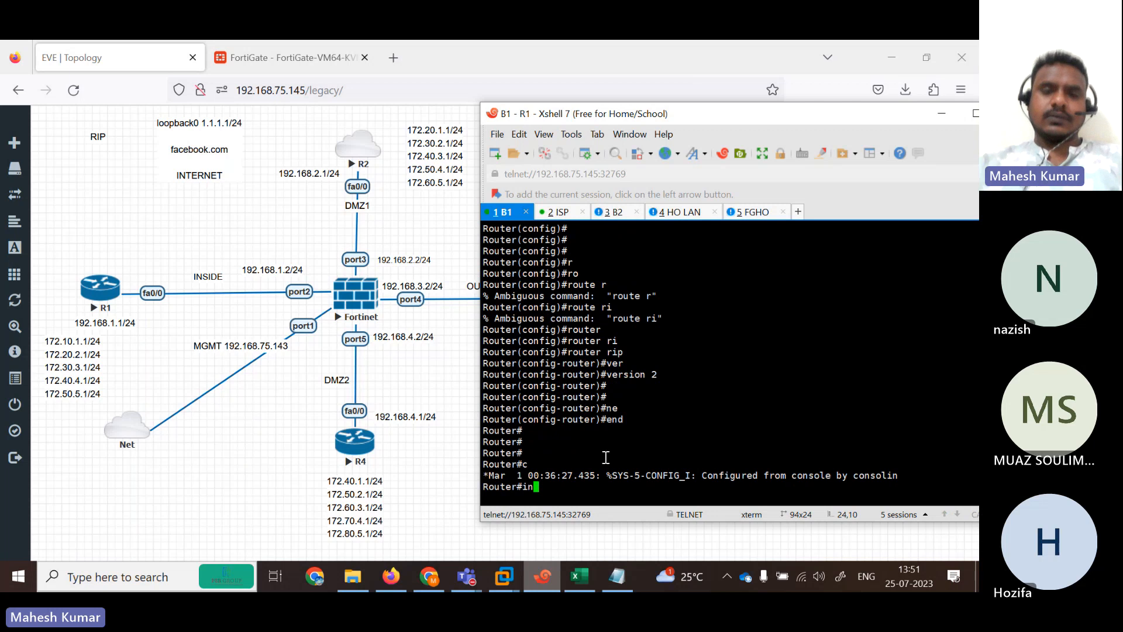
{"action": "key", "text": "BackSpace"}
{"action": "key", "text": "BackSpace"}
{"action": "type", "text": "sh"}
{"action": "key", "text": "Tab"}
{"action": "type", "text": "ip int br"}
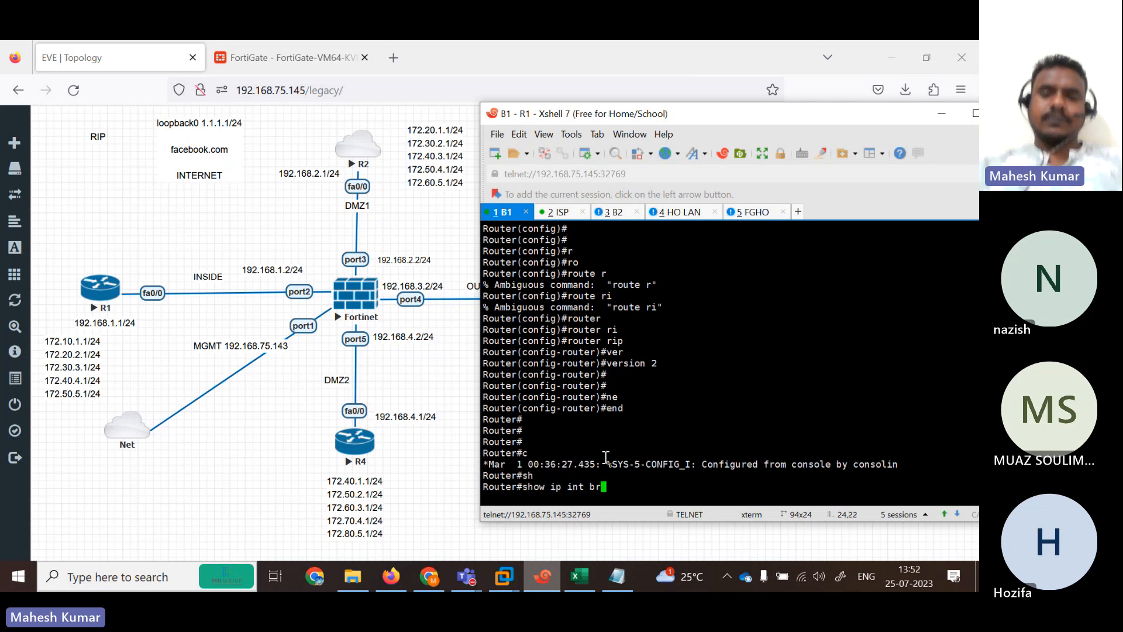
{"action": "key", "text": "Return"}
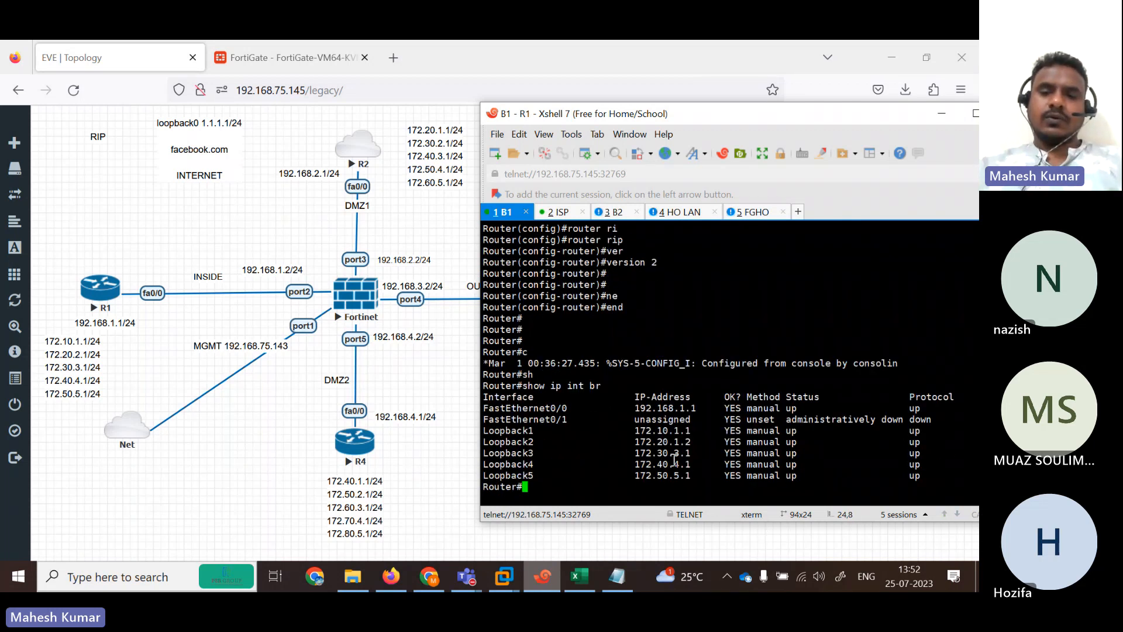
{"action": "left_click_drag", "start_coordinate": [653, 430], "coordinate": [700, 443]}
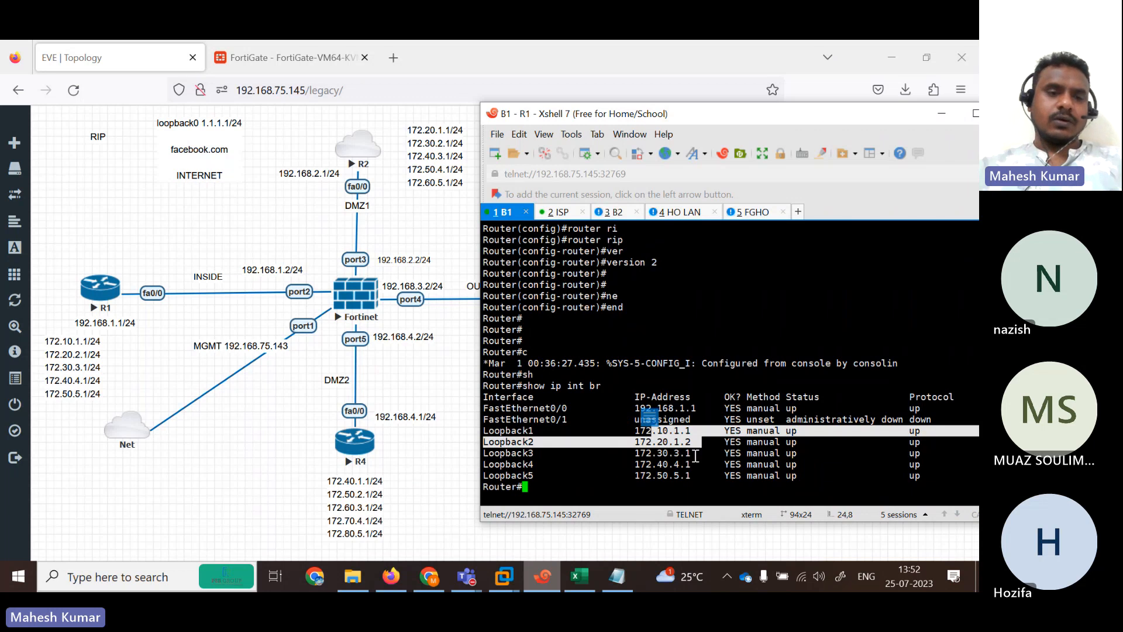
{"action": "left_click", "coordinate": [751, 213]}
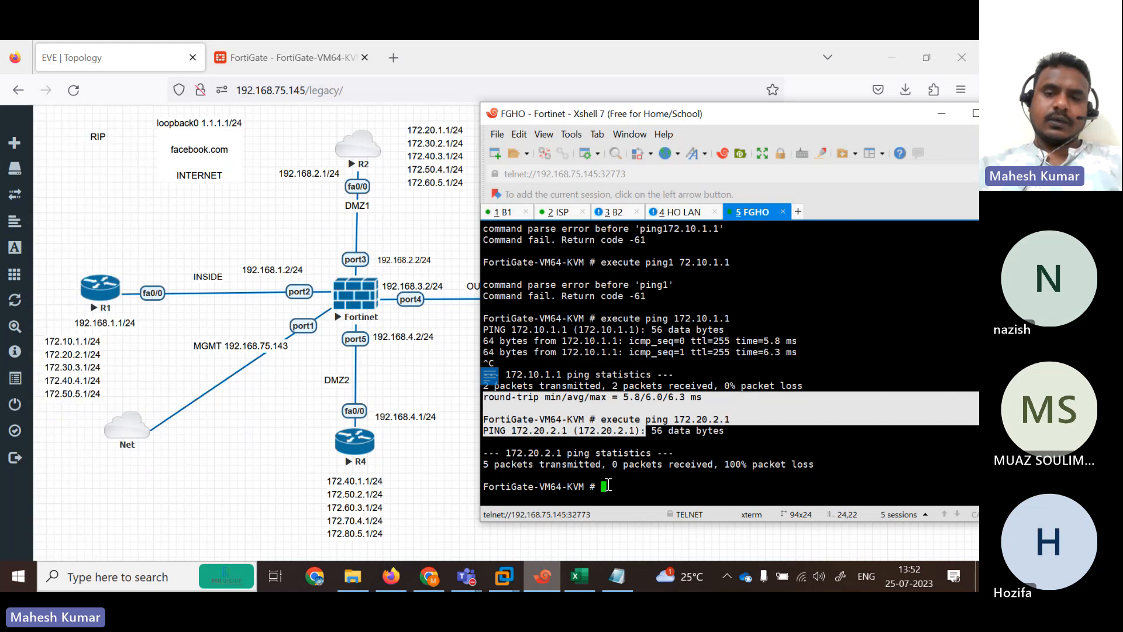
Ping 172.30.3.1 from the FortiGate, then move R1's session into its own lower pane.
{"action": "key", "text": "Up"}
{"action": "key", "text": "BackSpace"}
{"action": "key", "text": "BackSpace"}
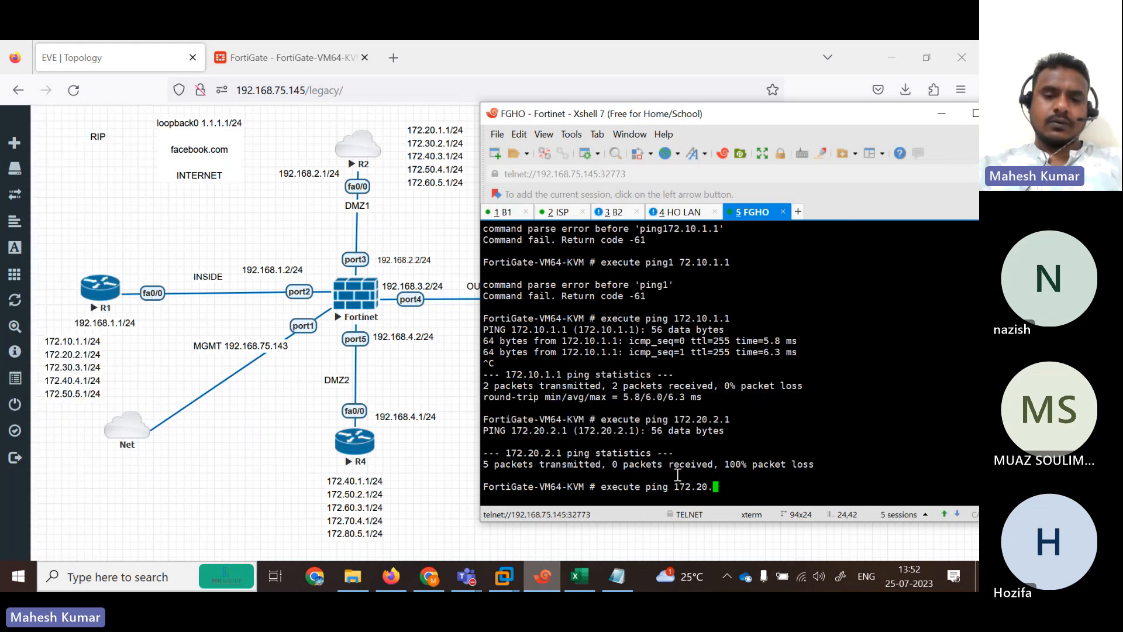
{"action": "key", "text": "BackSpace"}
{"action": "key", "text": "BackSpace"}
{"action": "key", "text": "BackSpace"}
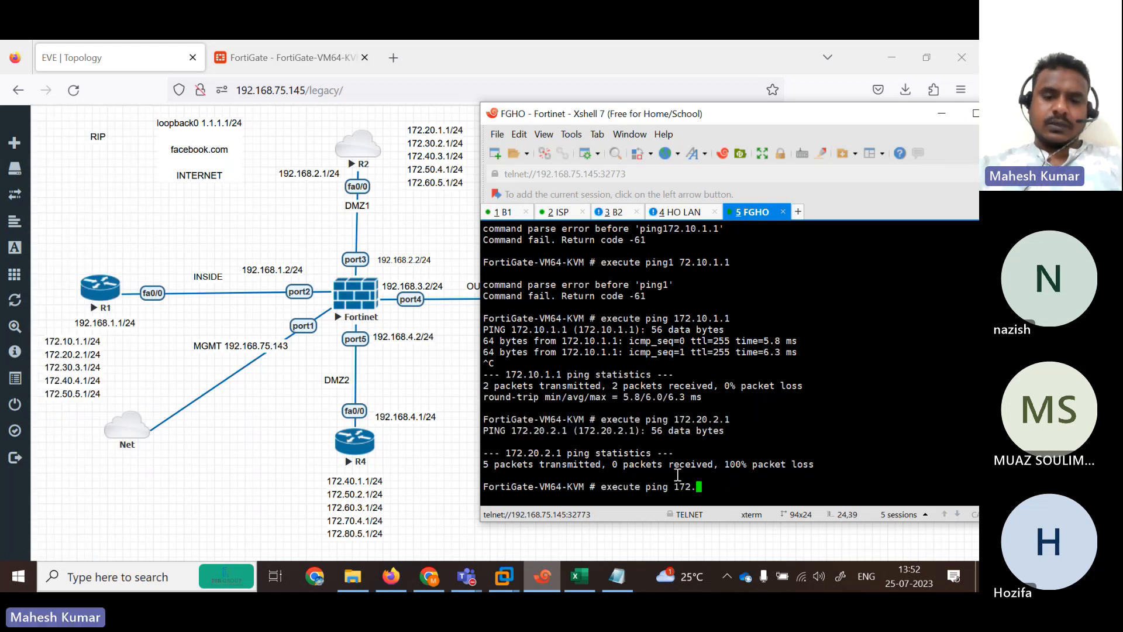
{"action": "type", "text": "30.3.1"}
{"action": "key", "text": "Return"}
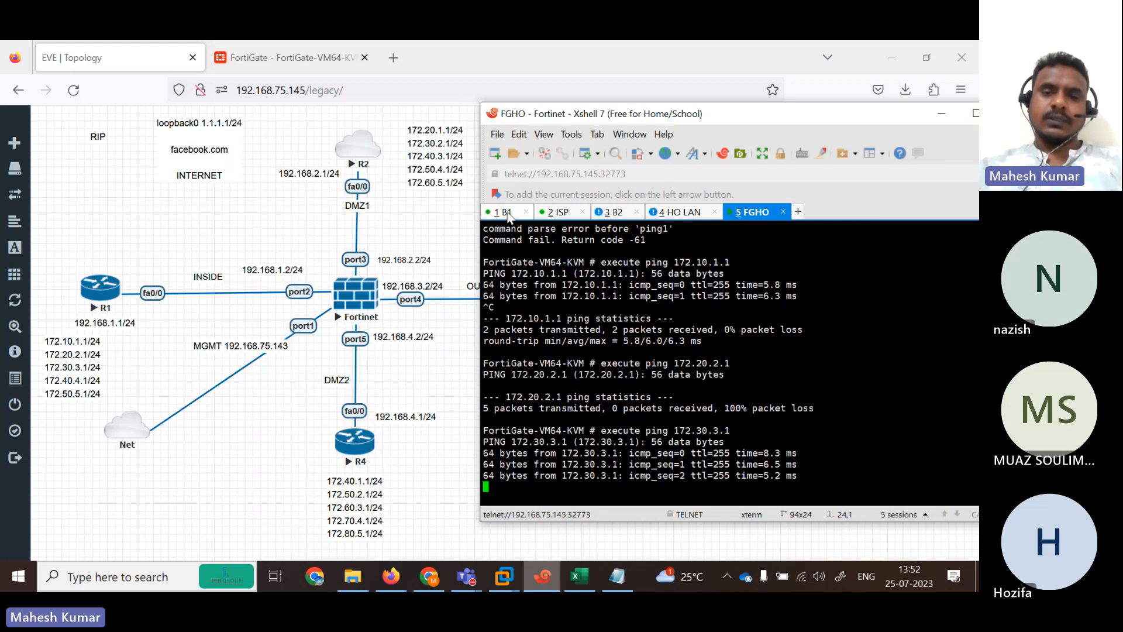
{"action": "left_click_drag", "start_coordinate": [502, 212], "coordinate": [658, 440]}
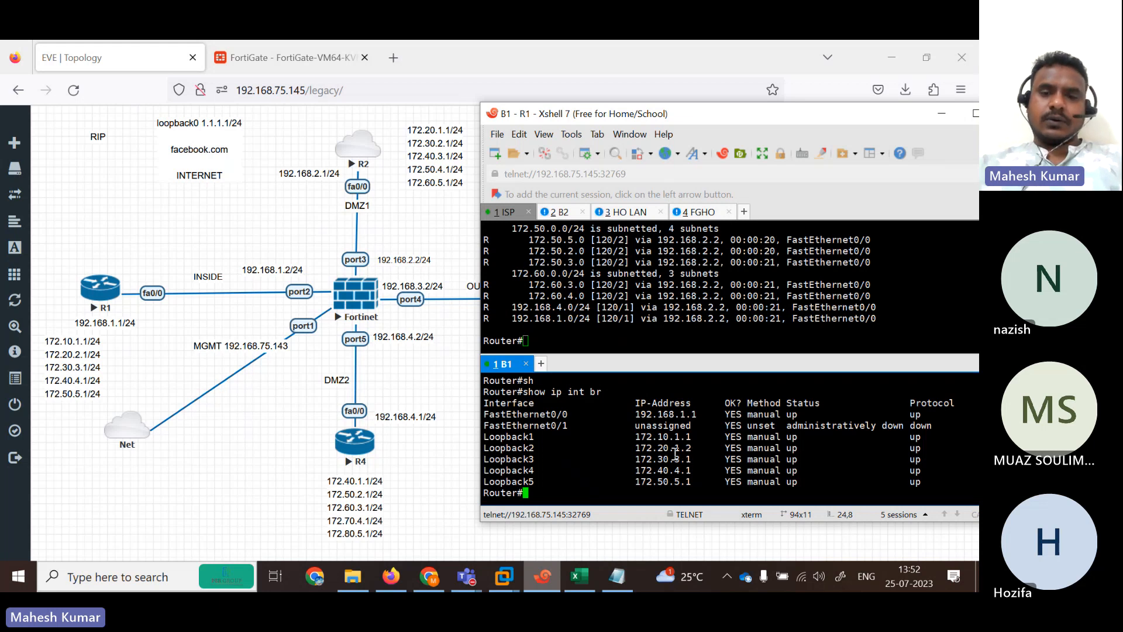
On R1, give Loopback2 the address 172.20.2.1 255.255.255.0 and exit configuration mode.
{"action": "type", "text": "con"}
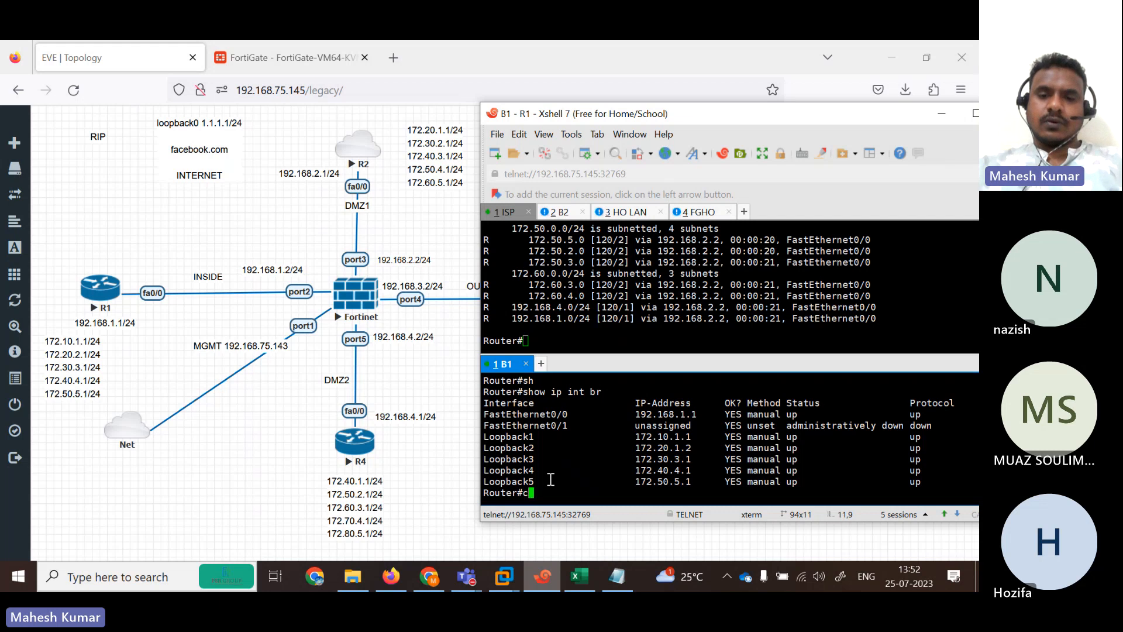
{"action": "key", "text": "Return"}
{"action": "type", "text": "conf"}
{"action": "type", "text": " ter"}
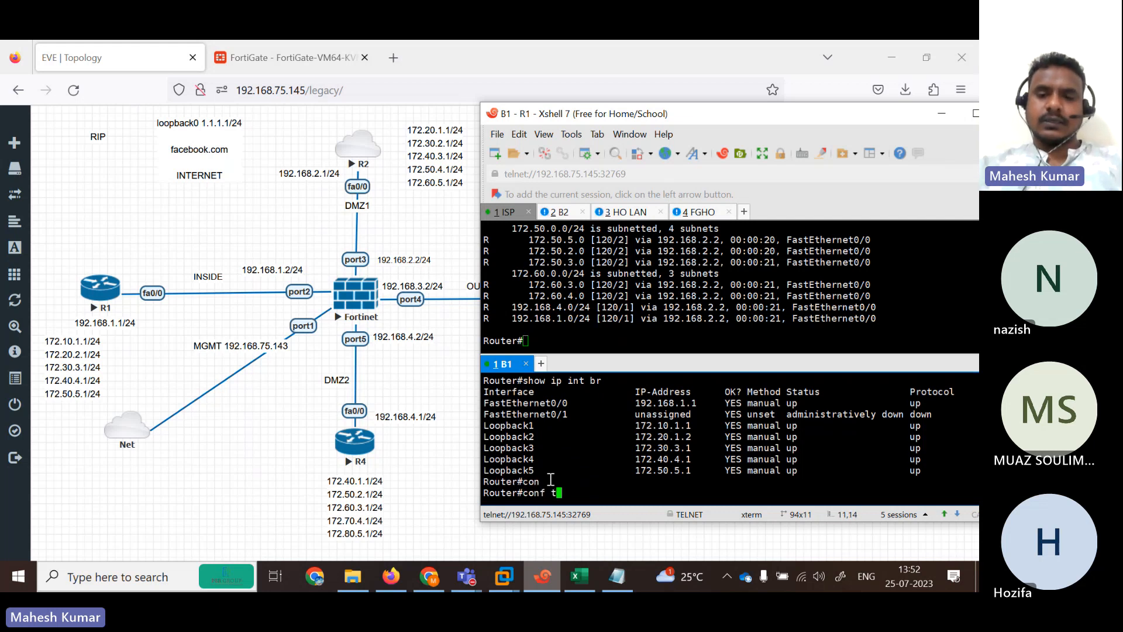
{"action": "key", "text": "Return"}
{"action": "key", "text": "Return"}
{"action": "type", "text": "in"}
{"action": "key", "text": "Tab"}
{"action": "type", "text": "lo"}
{"action": "key", "text": "Tab"}
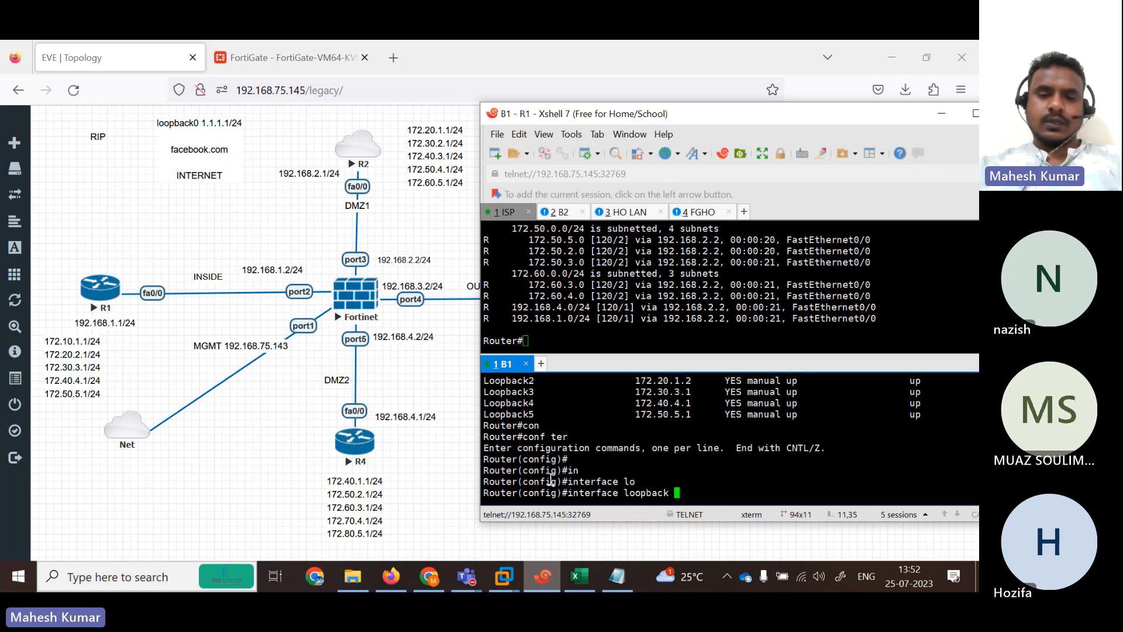
{"action": "type", "text": "2"}
{"action": "key", "text": "Return"}
{"action": "type", "text": "ip add"}
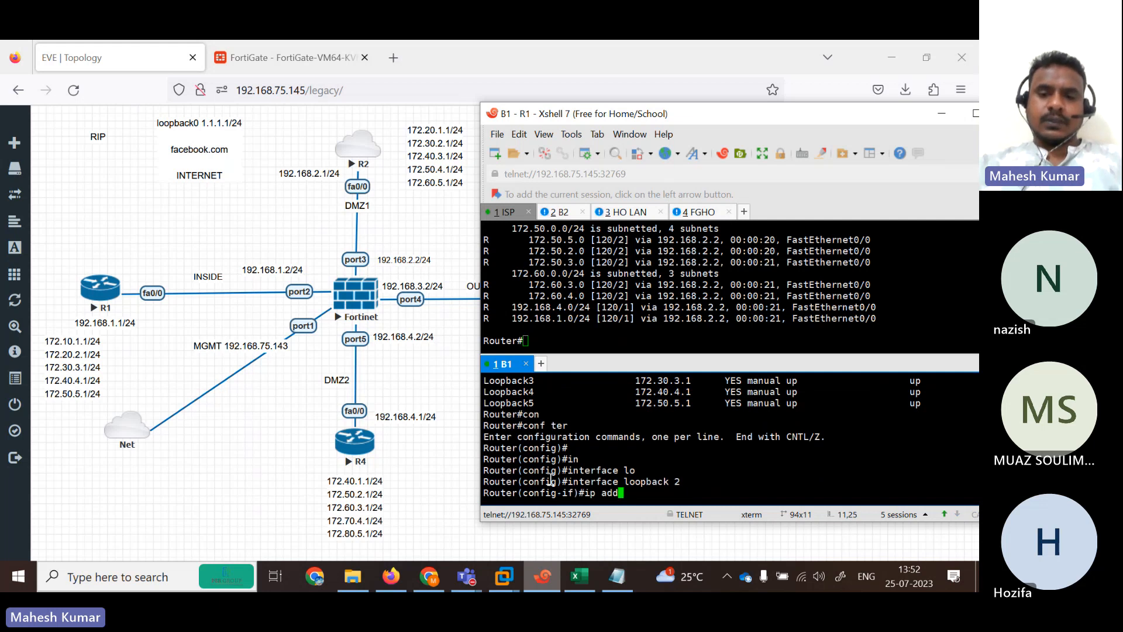
{"action": "key", "text": "Tab"}
{"action": "type", "text": "172.2"}
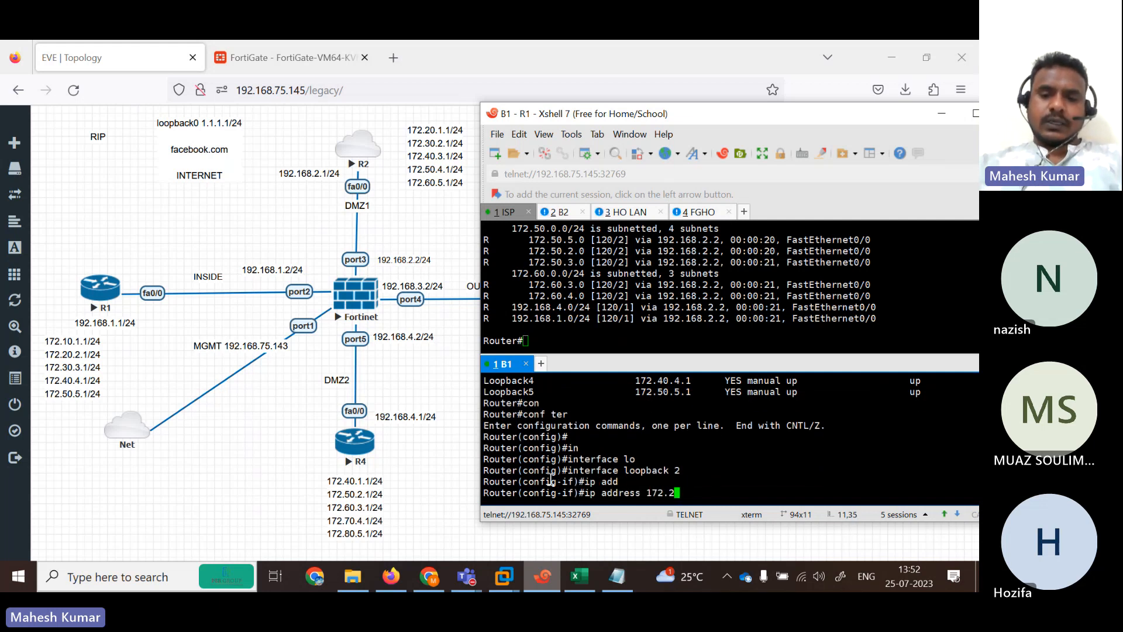
{"action": "type", "text": "0.2.1 255."}
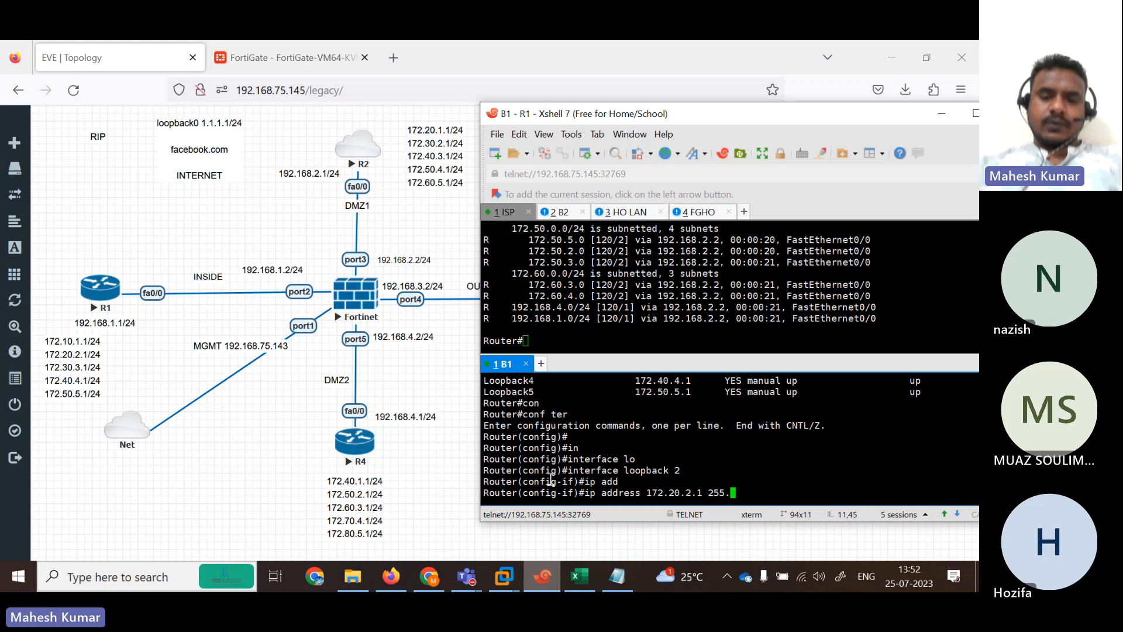
{"action": "type", "text": "255.255.0"}
{"action": "key", "text": "Return"}
{"action": "type", "text": "end"}
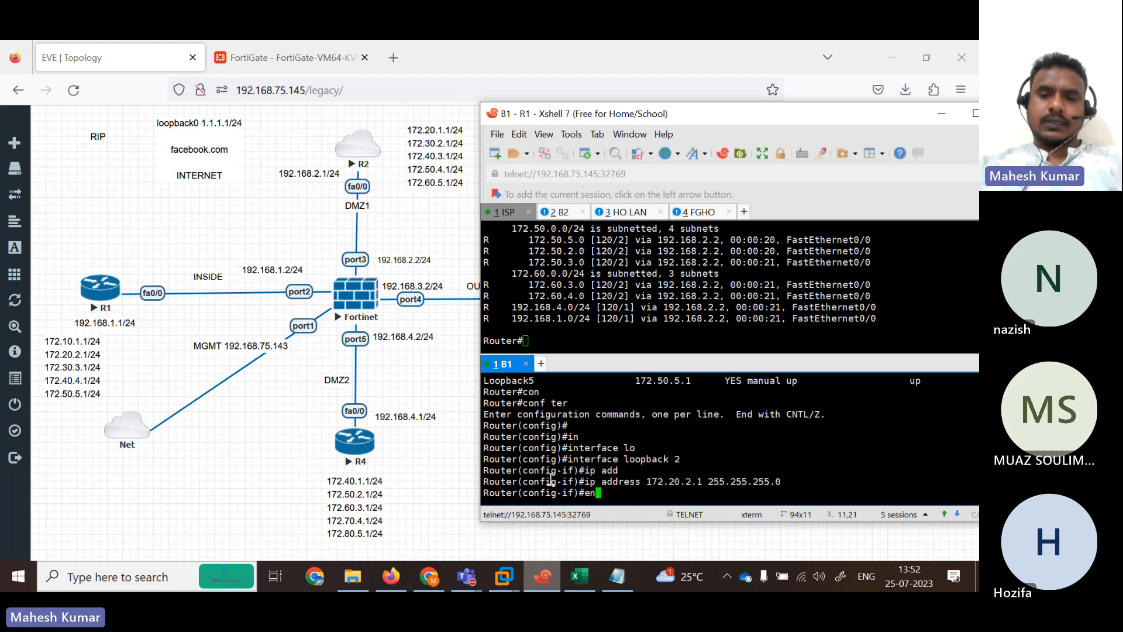
{"action": "key", "text": "Return"}
{"action": "key", "text": "Return"}
{"action": "key", "text": "Return"}
Run 'show ip int brief' on R1 to verify the loopback addresses.
{"action": "type", "text": "show ip"}
{"action": "type", "text": " int"}
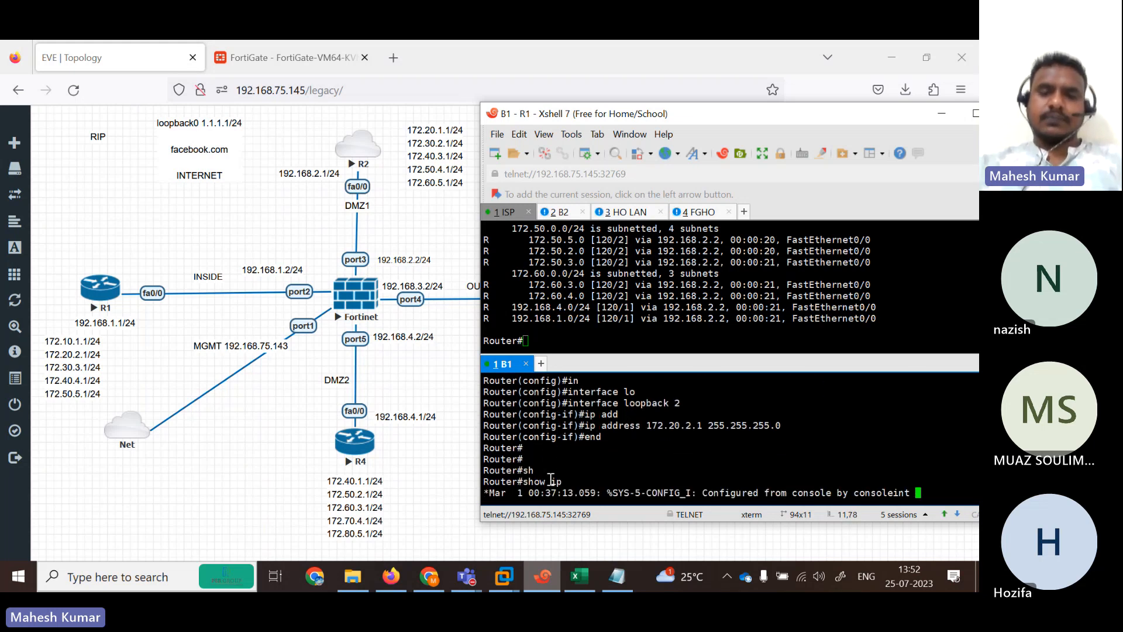
{"action": "type", "text": " br"}
{"action": "key", "text": "Tab"}
{"action": "key", "text": "Return"}
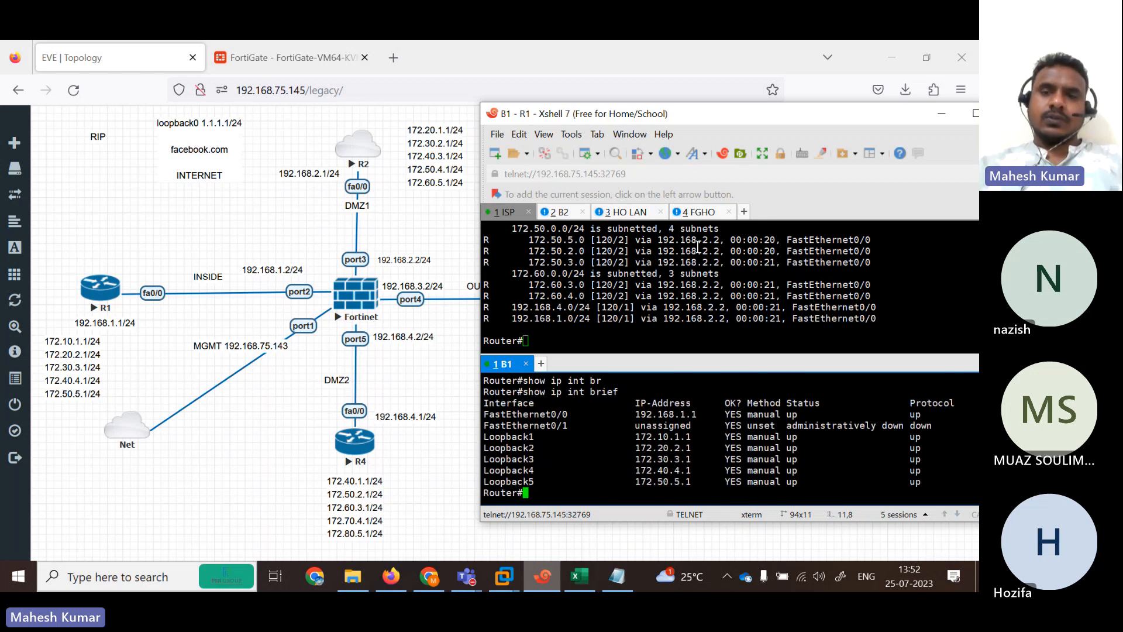
Switch between the FortiGate and R1 sessions and refresh the FortiGate prompt.
{"action": "left_click", "coordinate": [704, 215]}
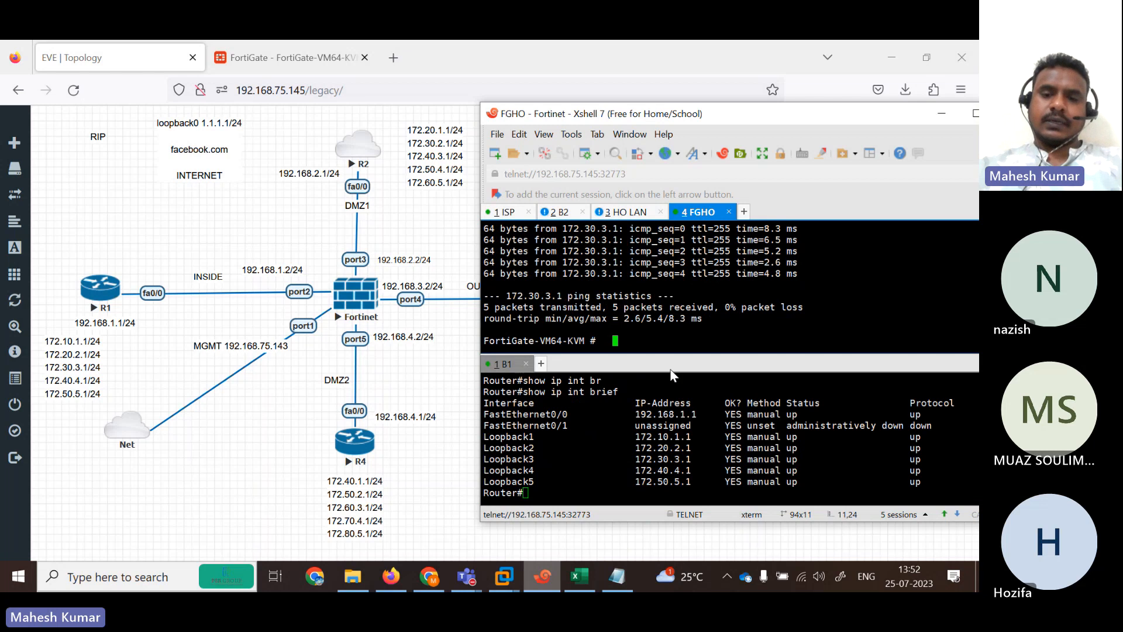
{"action": "left_click", "coordinate": [688, 429]}
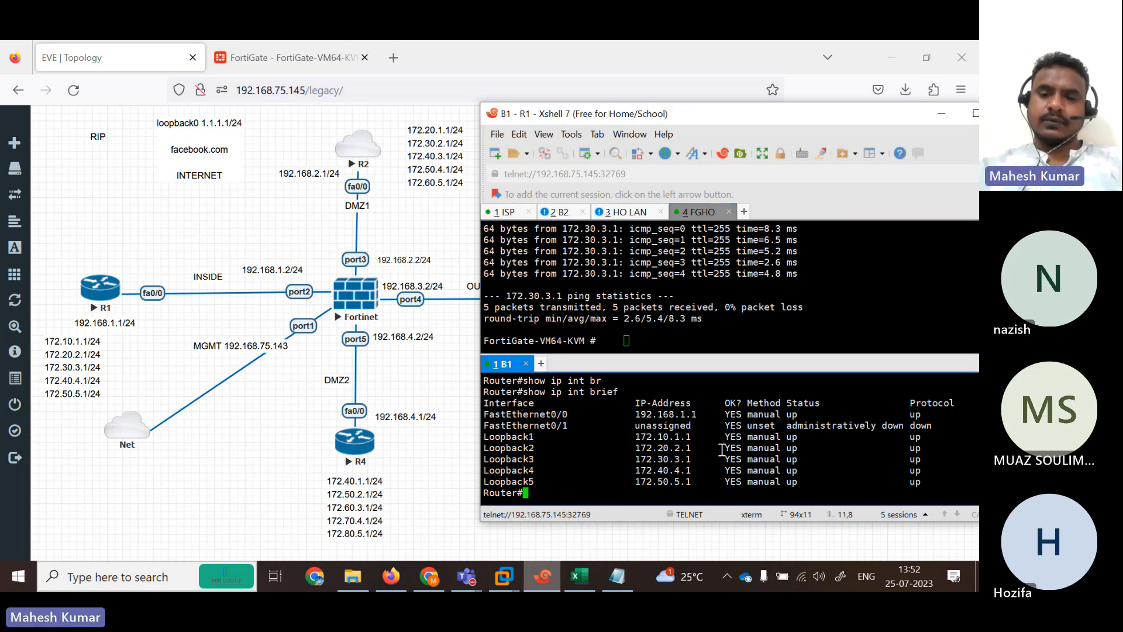
{"action": "key", "text": "Up"}
{"action": "key", "text": "Up"}
{"action": "key", "text": "Up"}
{"action": "key", "text": "Up"}
{"action": "key", "text": "Up"}
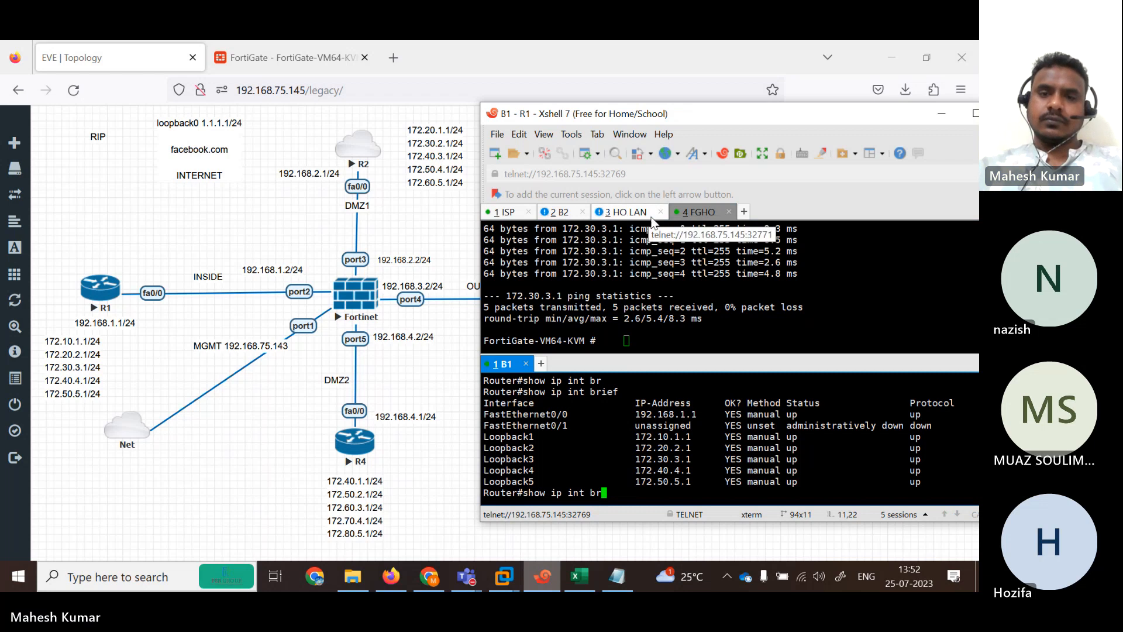
{"action": "left_click", "coordinate": [679, 334]}
{"action": "key", "text": "Return"}
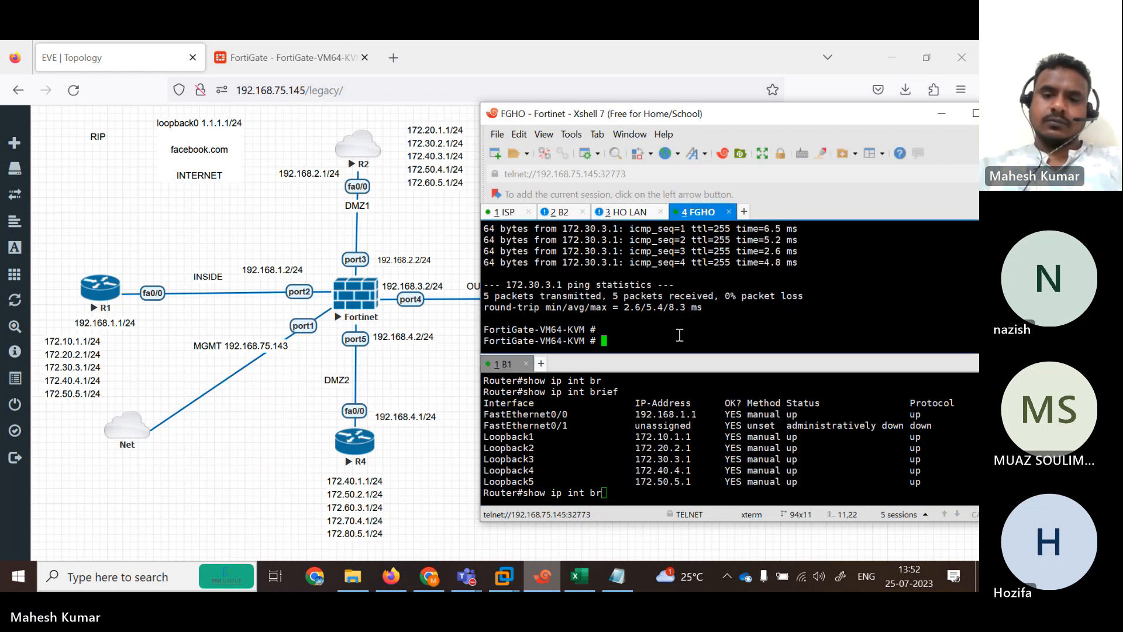
{"action": "key", "text": "Return"}
{"action": "key", "text": "Return"}
{"action": "key", "text": "Return"}
{"action": "key", "text": "Return"}
{"action": "key", "text": "Return"}
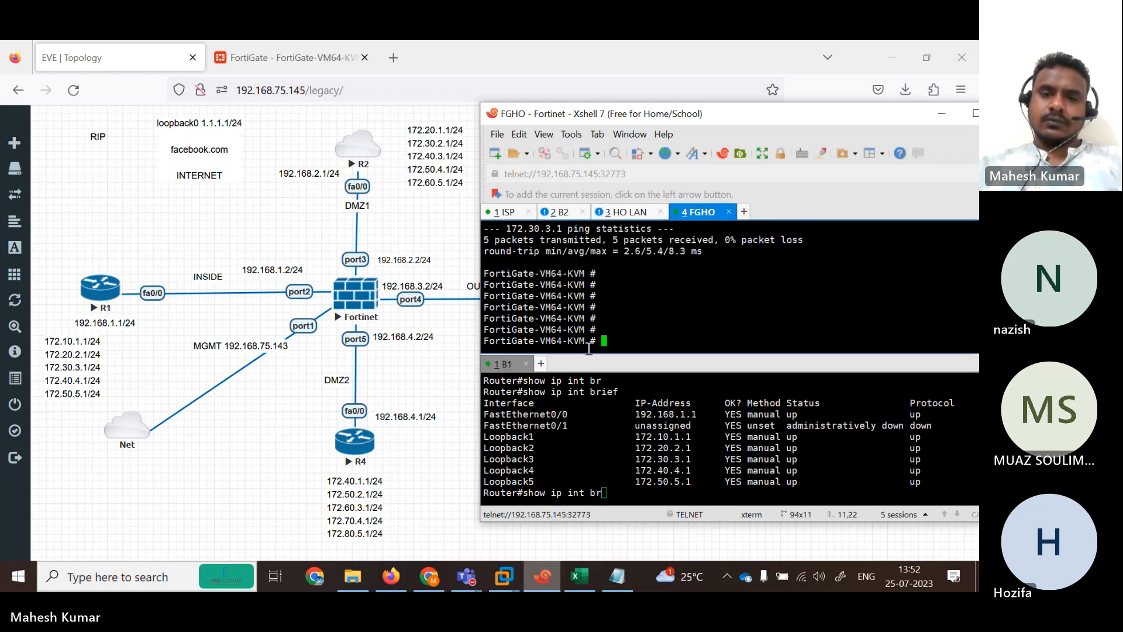
Maximize Xshell, merge R1's tab into the main tab group, and ping 172.20.2.1 from the FortiGate.
{"action": "left_click", "coordinate": [974, 113]}
{"action": "left_click_drag", "start_coordinate": [22, 350], "coordinate": [17, 148]}
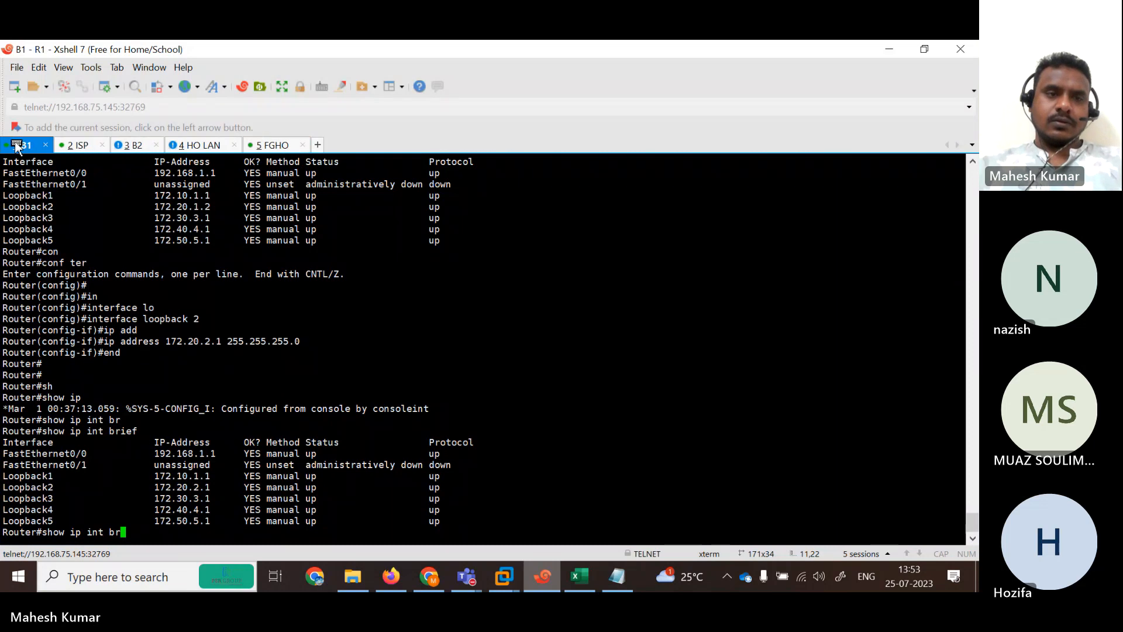
{"action": "left_click", "coordinate": [290, 145]}
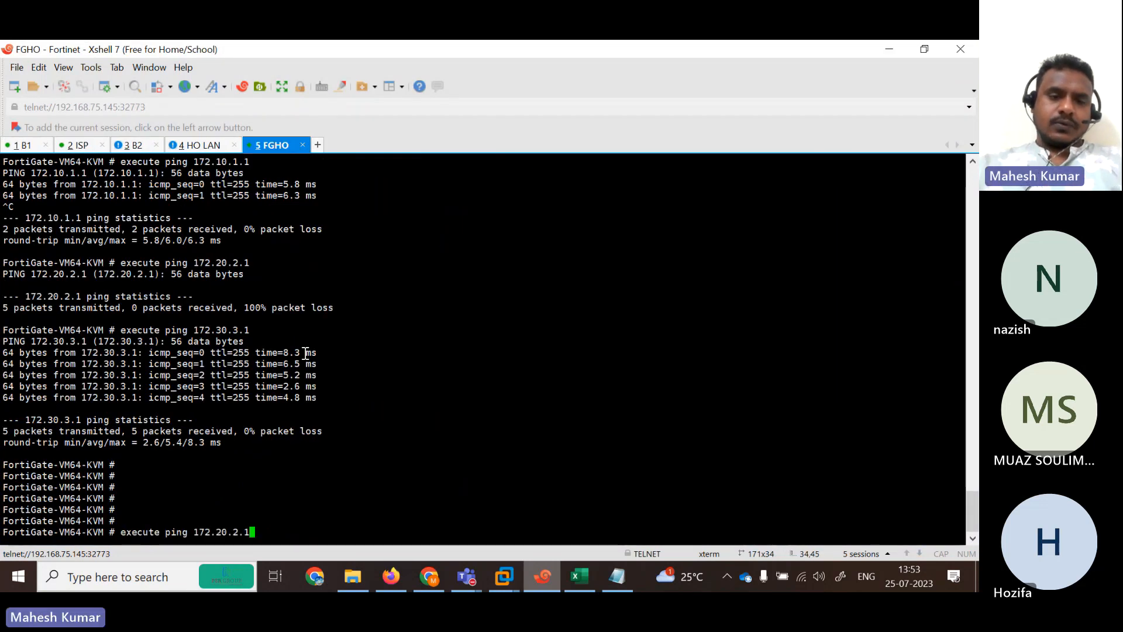
{"action": "key", "text": "Return"}
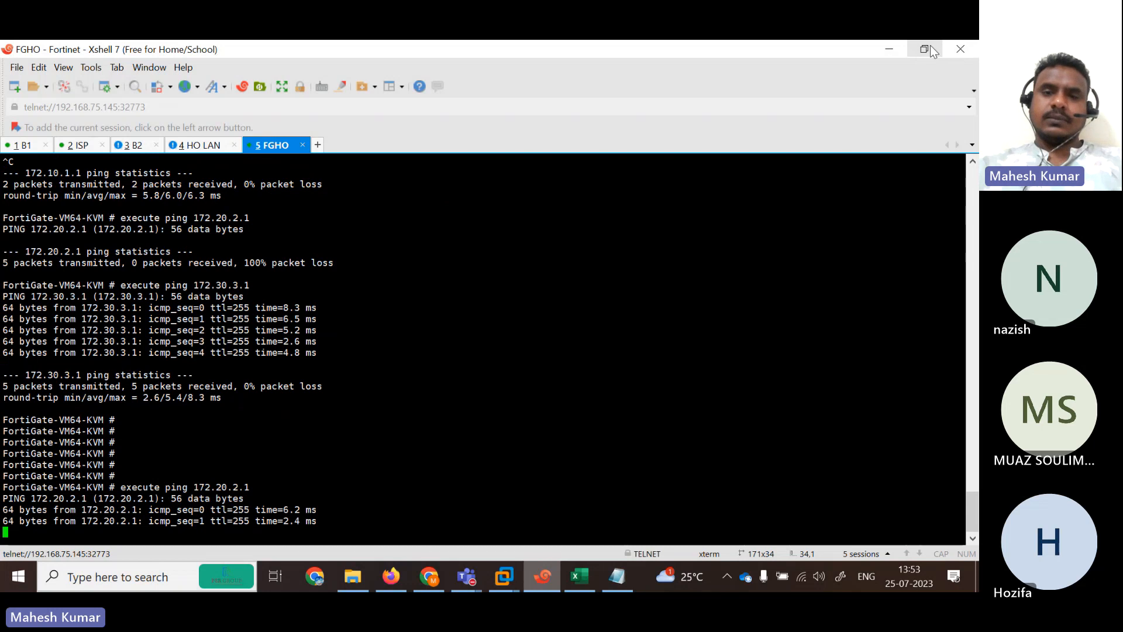
{"action": "left_click", "coordinate": [924, 49]}
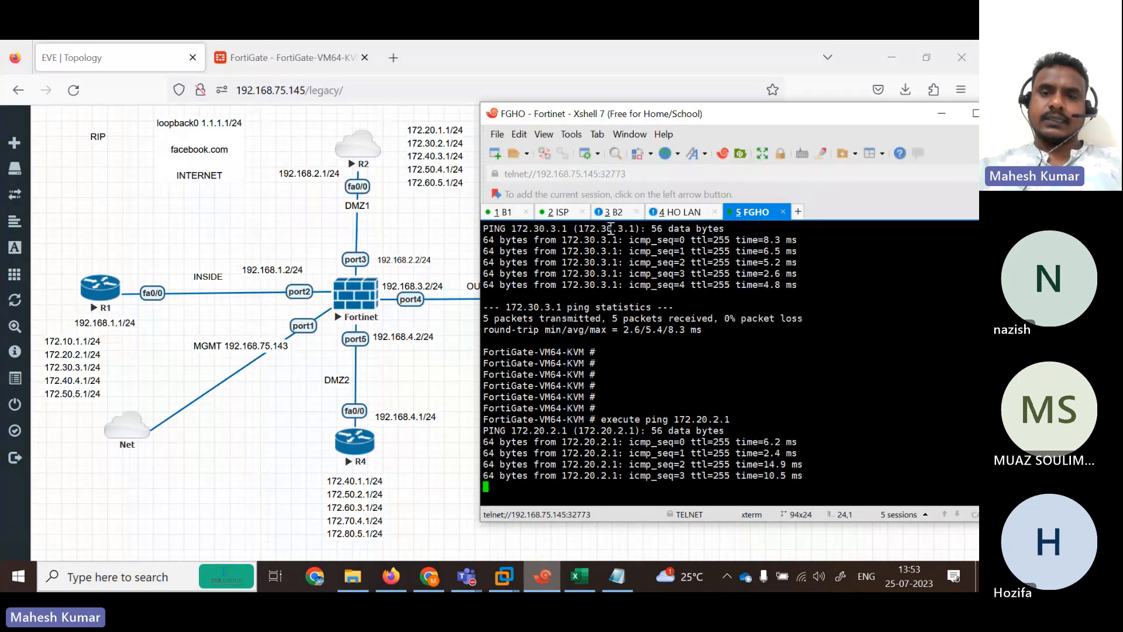
{"action": "left_click", "coordinate": [503, 212]}
Ping 1.1.1.1 from R1.
{"action": "key", "text": "BackSpace"}
{"action": "key", "text": "BackSpace"}
{"action": "key", "text": "BackSpace"}
{"action": "key", "text": "BackSpace"}
{"action": "key", "text": "BackSpace"}
{"action": "key", "text": "BackSpace"}
{"action": "key", "text": "BackSpace"}
{"action": "key", "text": "BackSpace"}
{"action": "key", "text": "BackSpace"}
{"action": "key", "text": "BackSpace"}
{"action": "key", "text": "BackSpace"}
{"action": "key", "text": "BackSpace"}
{"action": "key", "text": "BackSpace"}
{"action": "key", "text": "BackSpace"}
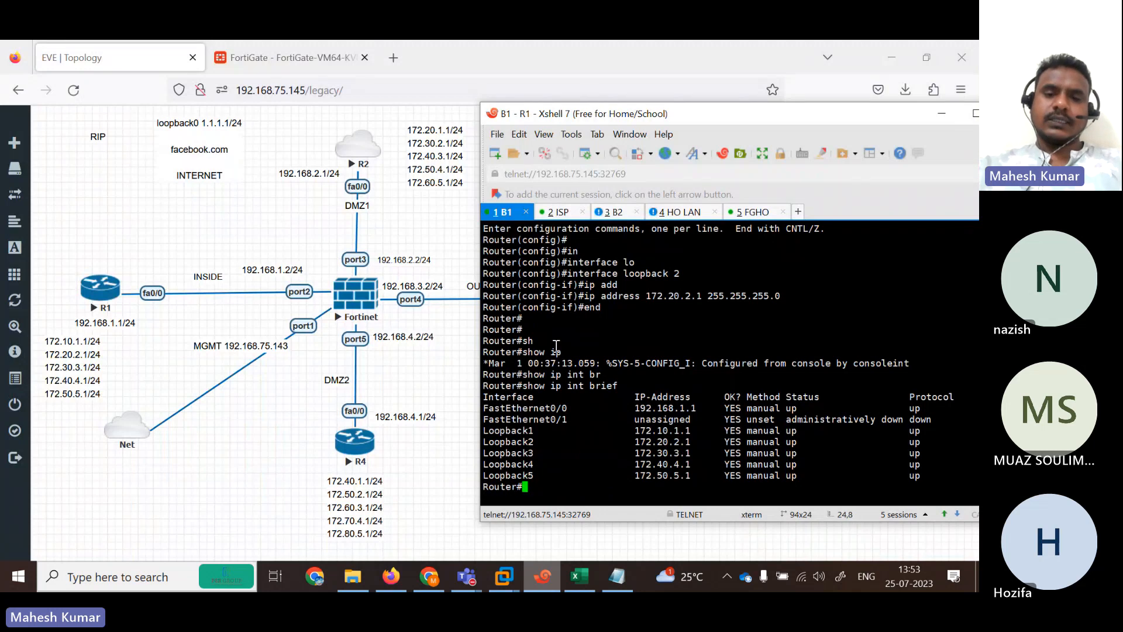
{"action": "type", "text": "pi"}
{"action": "key", "text": "Tab"}
{"action": "type", "text": "1.1"}
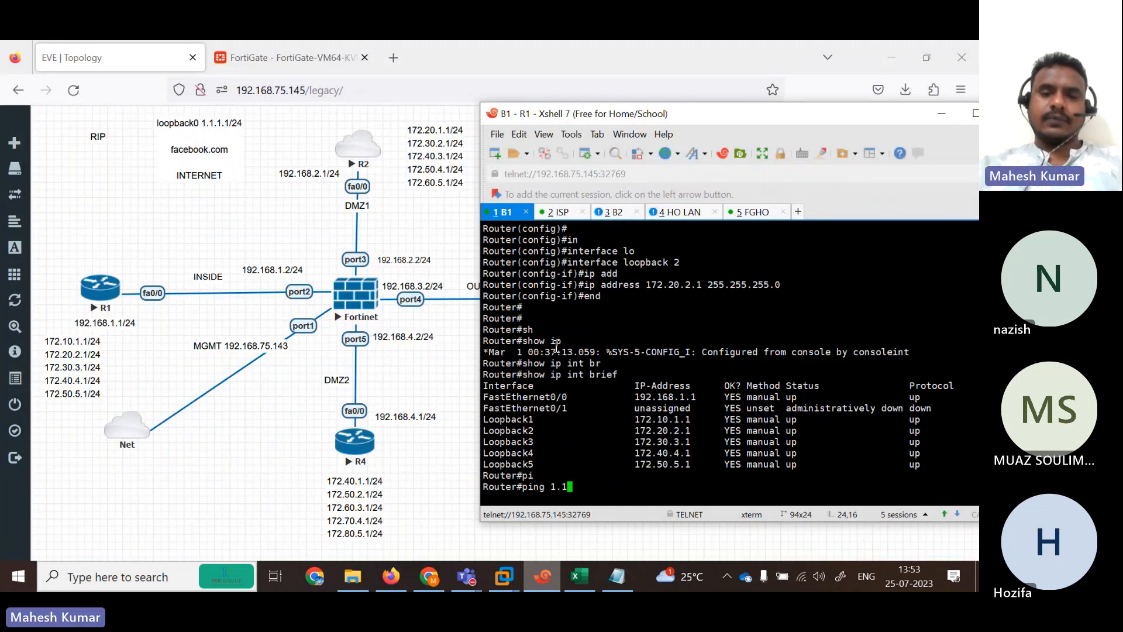
{"action": "type", "text": ".1.1"}
{"action": "key", "text": "Return"}
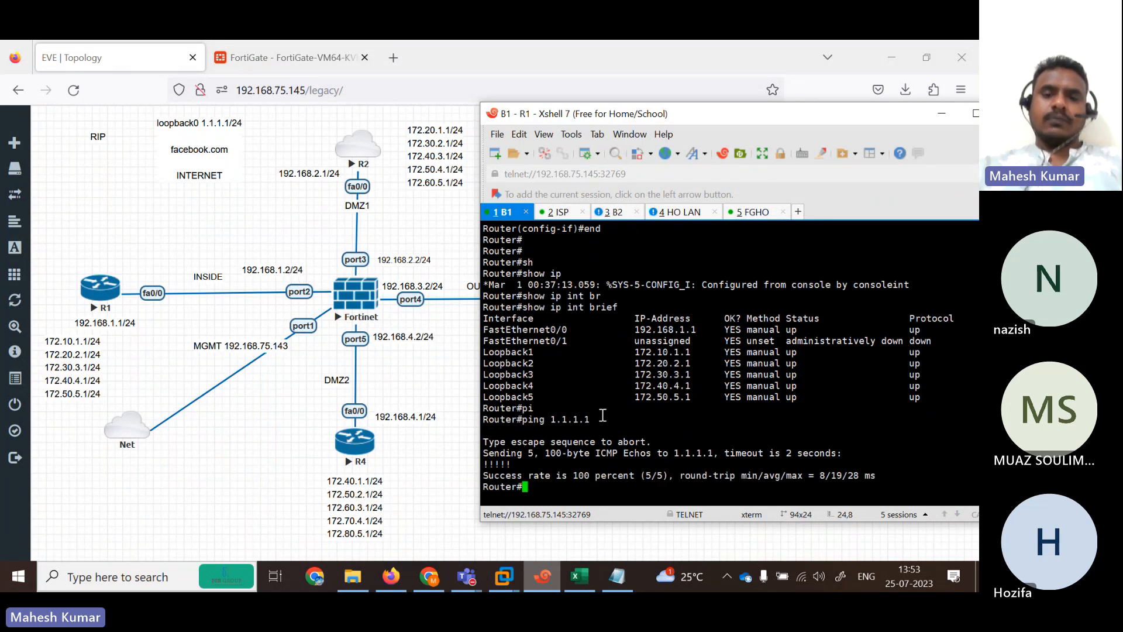
Run 'show ip route rip' on R1 and mark the 0.0.0.0/0 default route line.
{"action": "type", "text": "sh"}
{"action": "key", "text": "Tab"}
{"action": "type", "text": "ip rou"}
{"action": "key", "text": "Tab"}
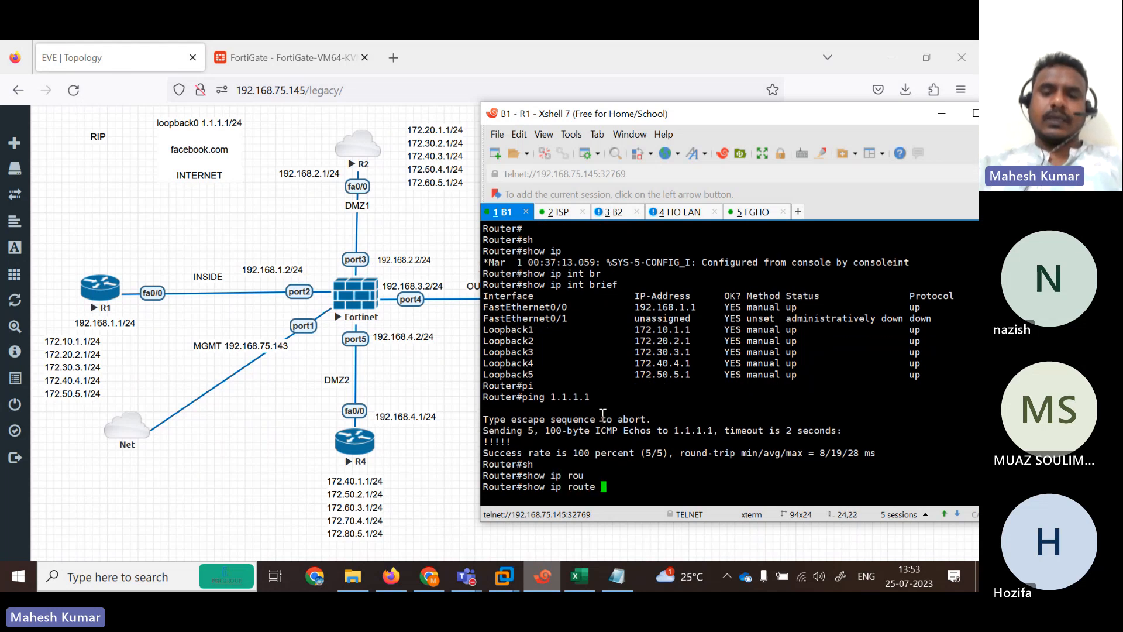
{"action": "type", "text": "ri"}
{"action": "key", "text": "Tab"}
{"action": "key", "text": "Return"}
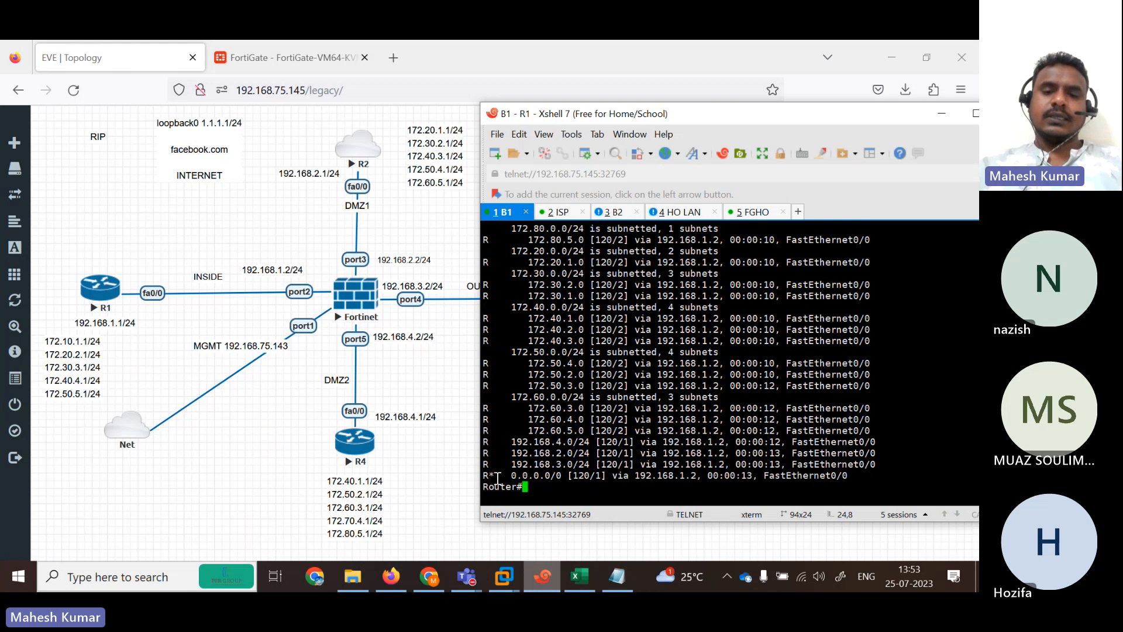
{"action": "left_click_drag", "start_coordinate": [484, 474], "coordinate": [859, 475]}
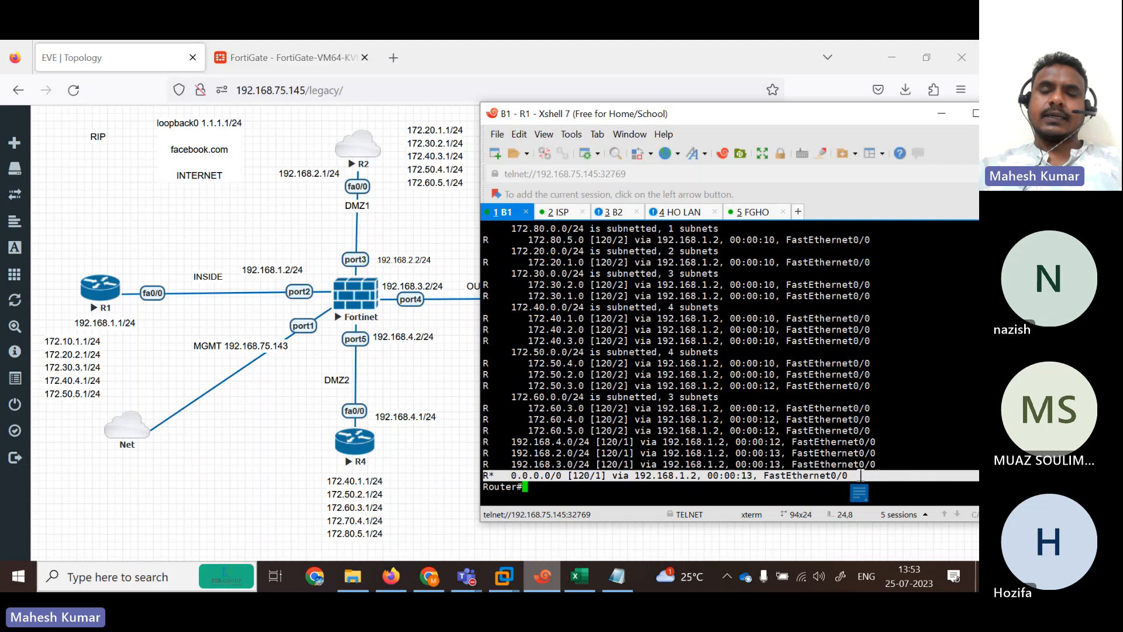
On R4, enter privileged mode, run 'show ip route rip', and mark the 0.0.0.0/0 default route.
{"action": "left_click", "coordinate": [705, 214]}
{"action": "key", "text": "Return"}
{"action": "key", "text": "Return"}
{"action": "key", "text": "Return"}
{"action": "key", "text": "Return"}
{"action": "key", "text": "Return"}
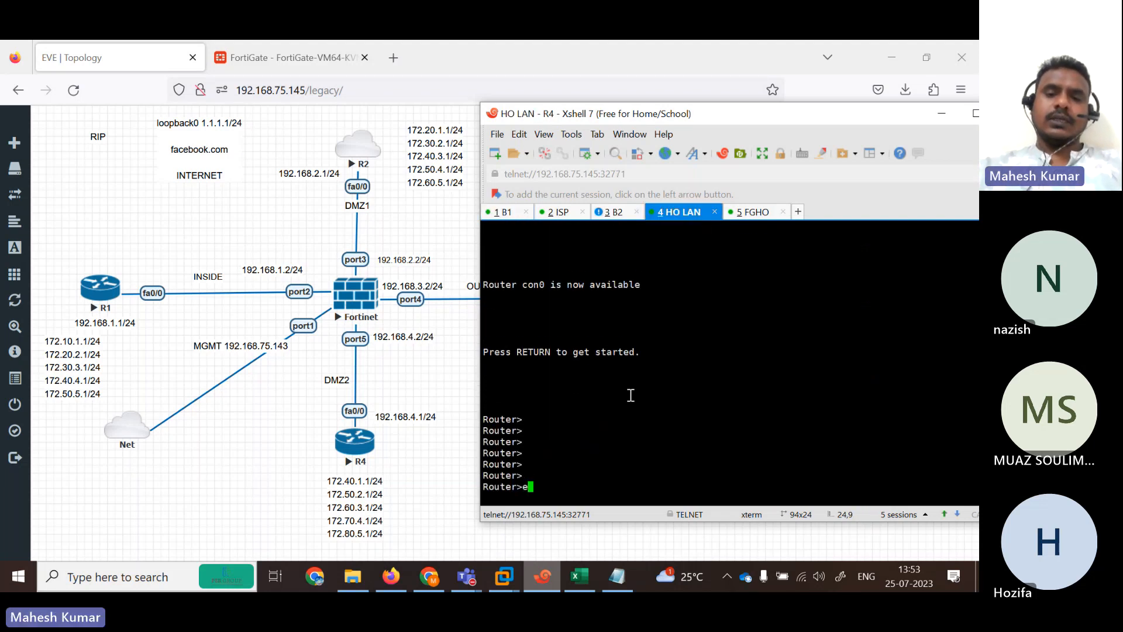
{"action": "key", "text": "Return"}
{"action": "key", "text": "Return"}
{"action": "type", "text": "en"}
{"action": "key", "text": "Return"}
{"action": "type", "text": "sh"}
{"action": "key", "text": "Tab"}
{"action": "type", "text": "ip rou"}
{"action": "key", "text": "Tab"}
{"action": "type", "text": "ri"}
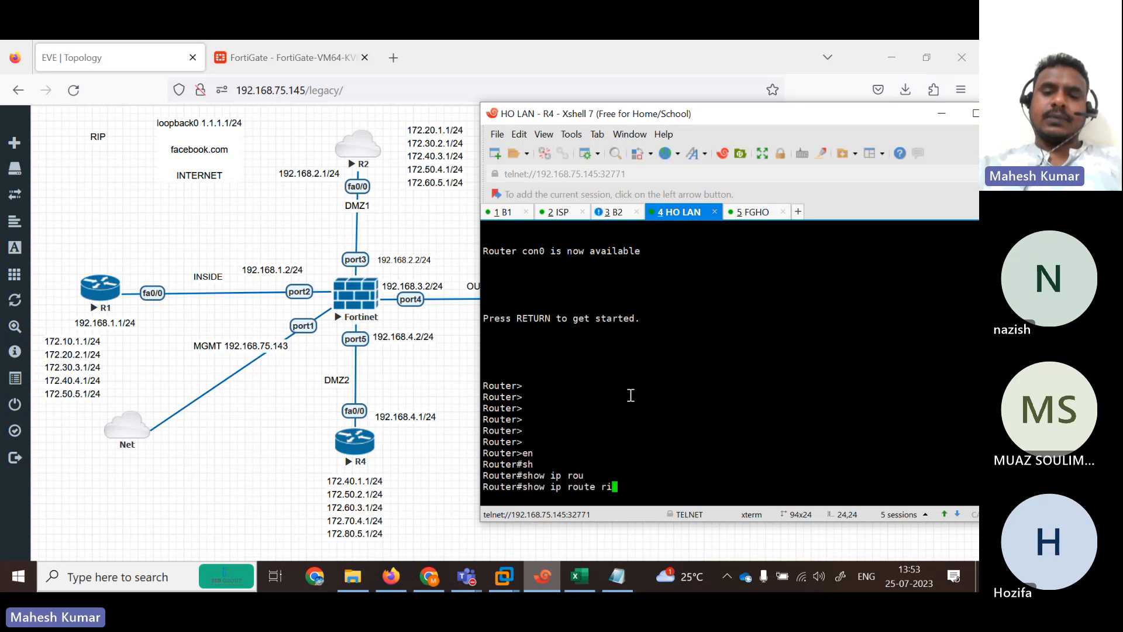
{"action": "key", "text": "Tab"}
{"action": "key", "text": "Return"}
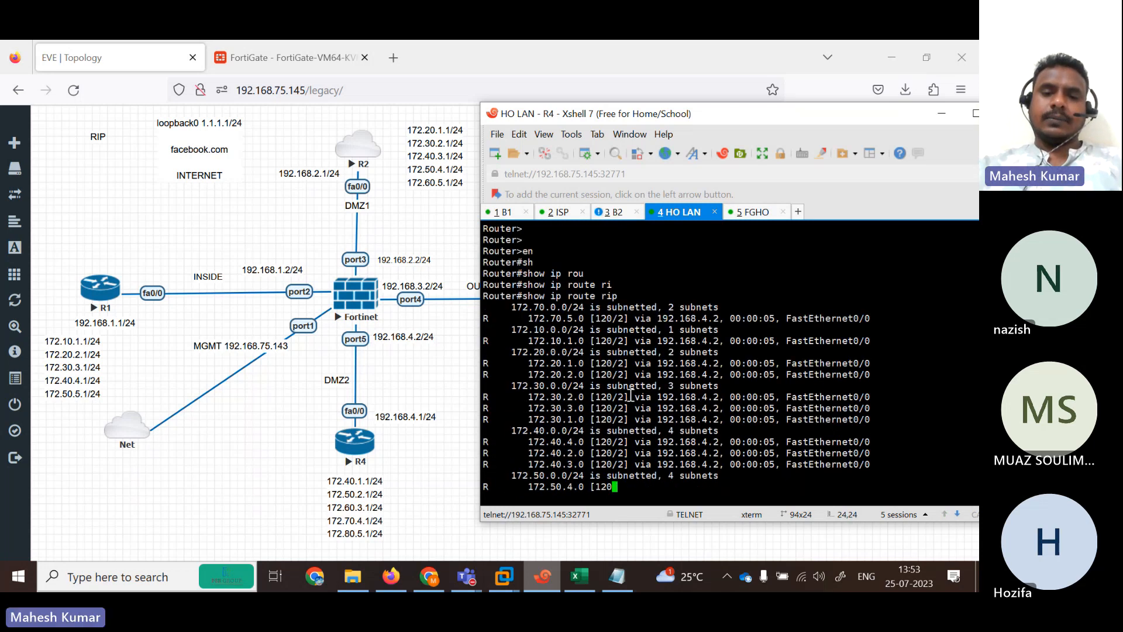
{"action": "key", "text": "space"}
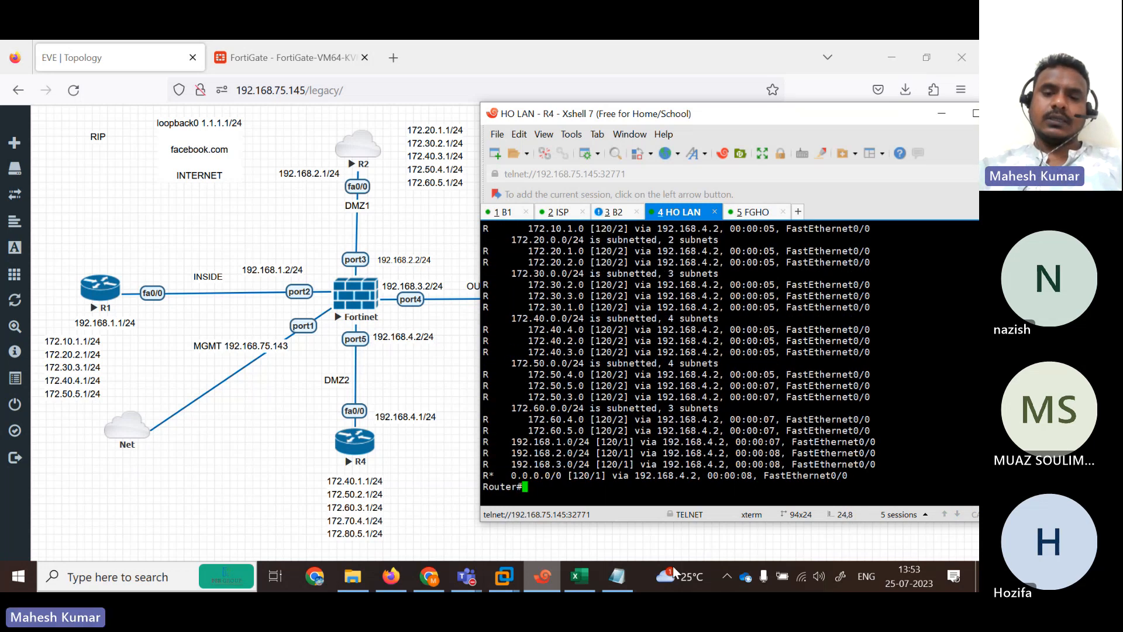
{"action": "left_click_drag", "start_coordinate": [499, 475], "coordinate": [602, 475]}
Run 'ping 1.1.1.1 repeat 1000' from R4.
{"action": "key", "text": "Return"}
{"action": "key", "text": "Return"}
{"action": "key", "text": "Return"}
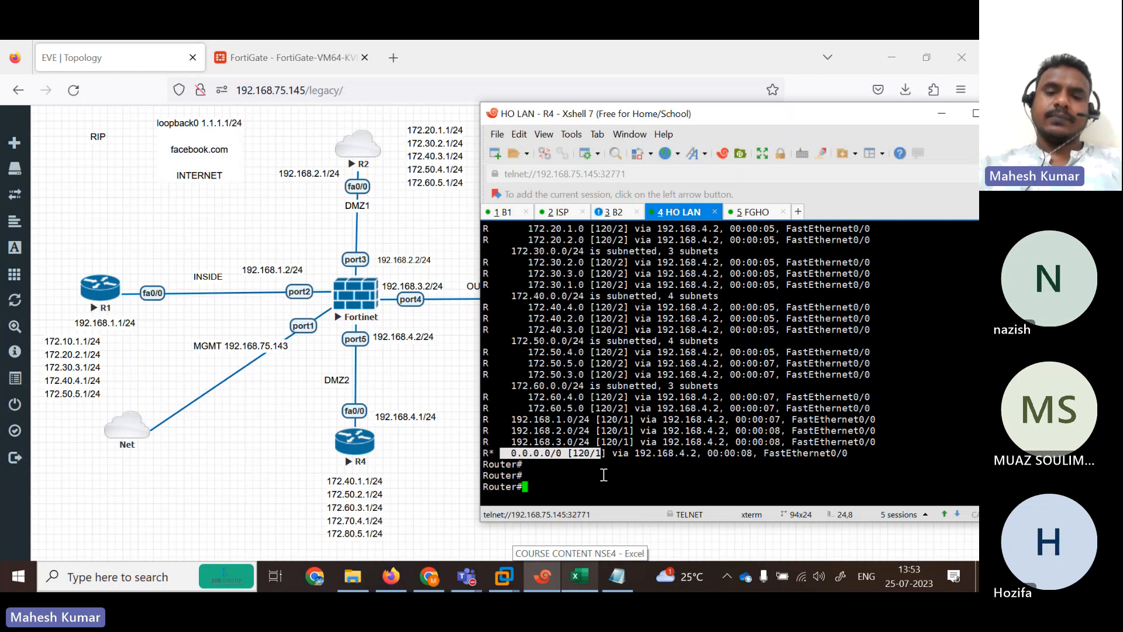
{"action": "type", "text": "pi"}
{"action": "key", "text": "Tab"}
{"action": "type", "text": "1.1.1."}
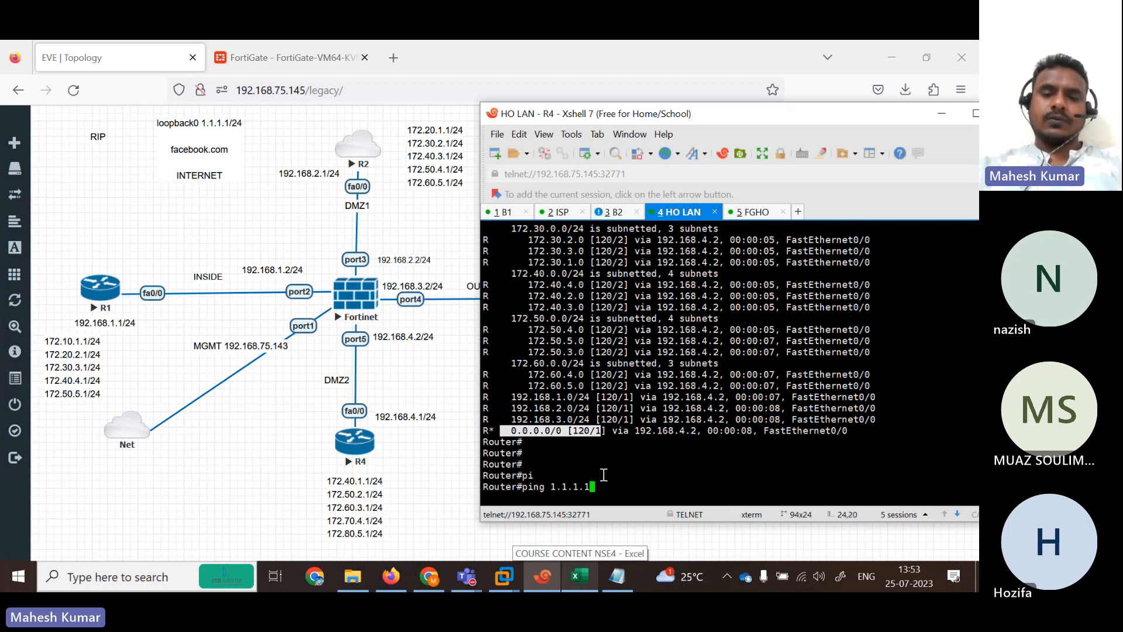
{"action": "type", "text": "1 re"}
{"action": "key", "text": "Tab"}
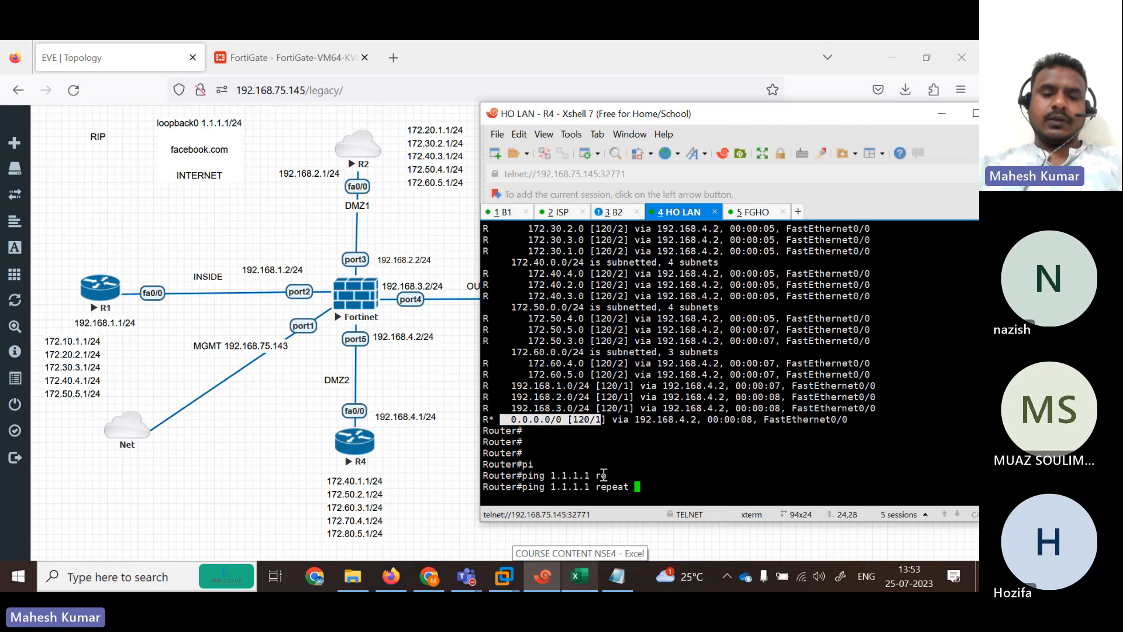
{"action": "type", "text": "1000"}
{"action": "key", "text": "Return"}
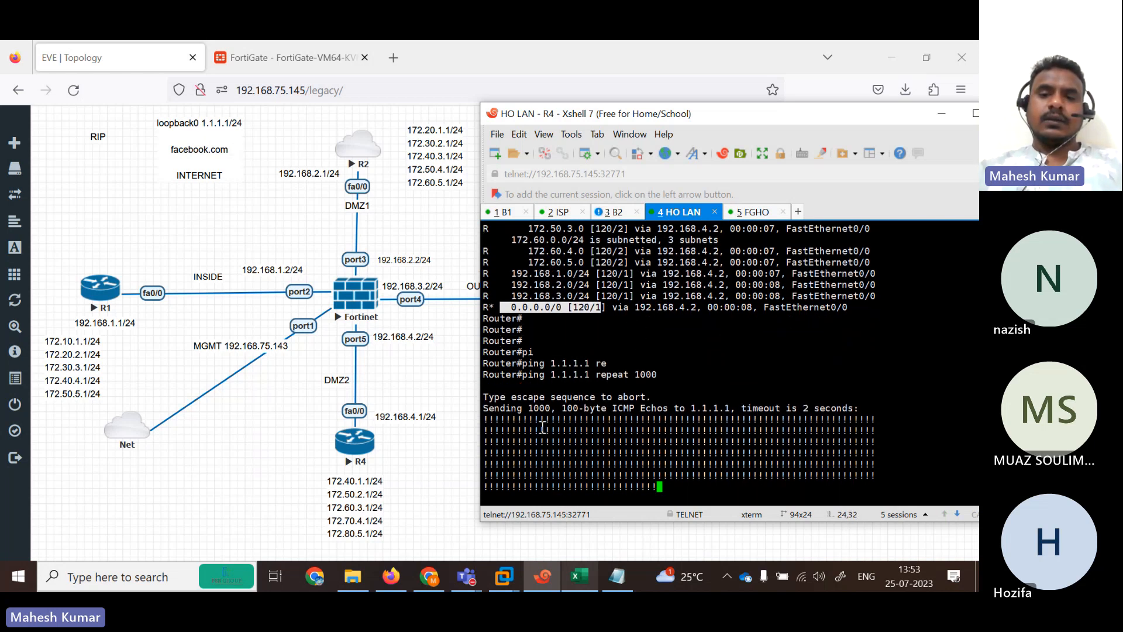
Run 'get router info routing-table all' on the FortiGate, maximize, and mark the RIP and connected routes.
{"action": "left_click", "coordinate": [749, 213]}
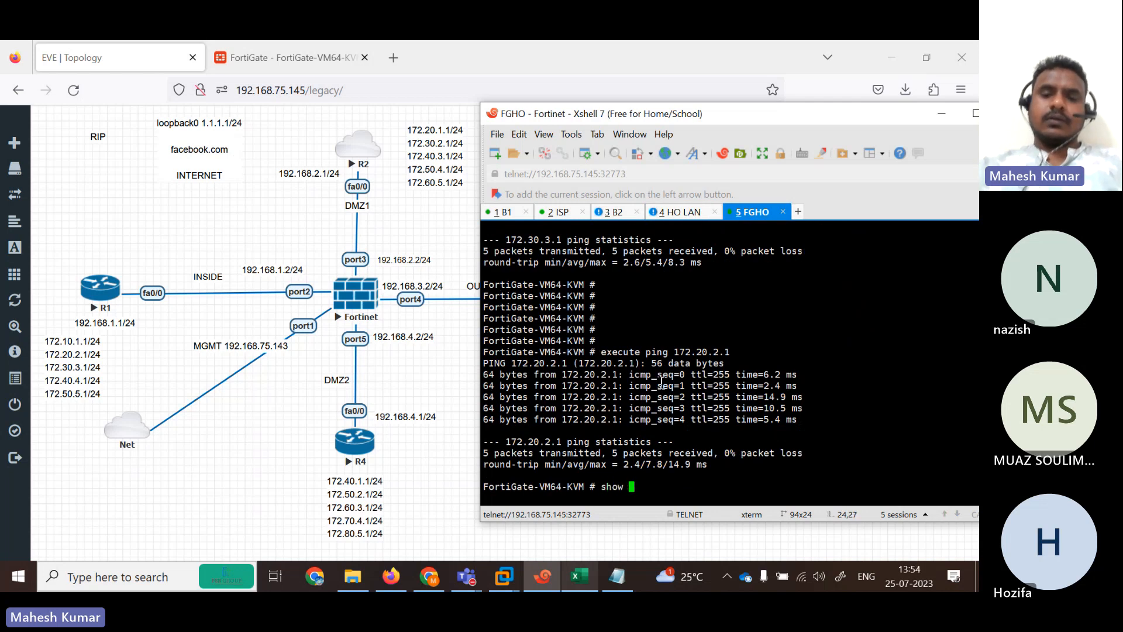
{"action": "key", "text": "BackSpace"}
{"action": "key", "text": "BackSpace"}
{"action": "key", "text": "BackSpace"}
{"action": "key", "text": "BackSpace"}
{"action": "key", "text": "BackSpace"}
{"action": "type", "text": "get router infor"}
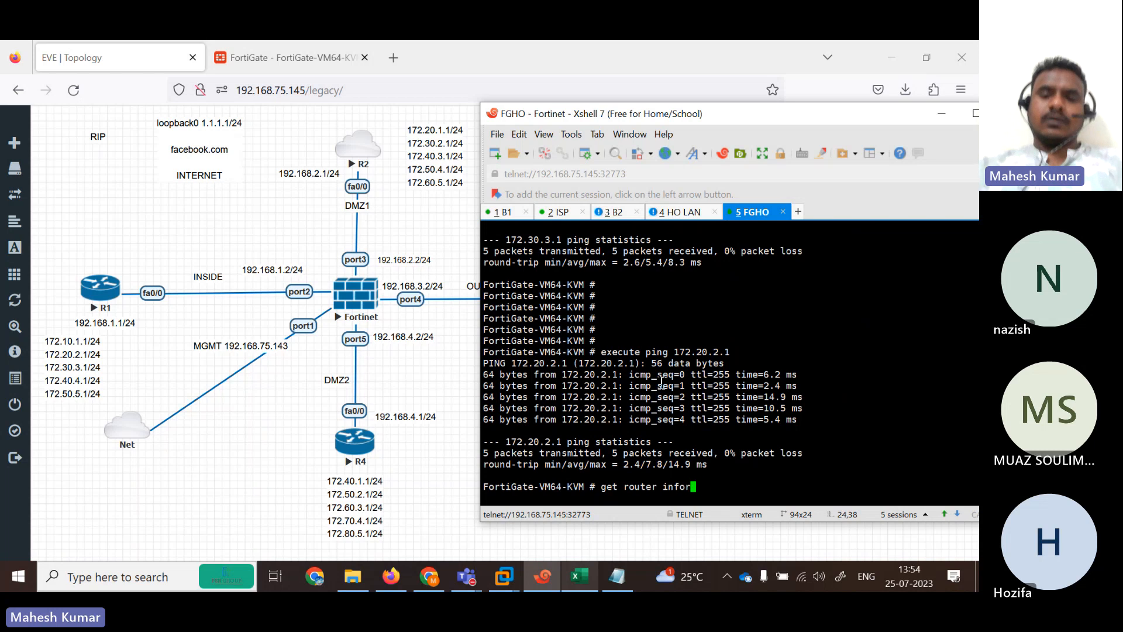
{"action": "key", "text": "BackSpace"}
{"action": "type", "text": "routing-table all"}
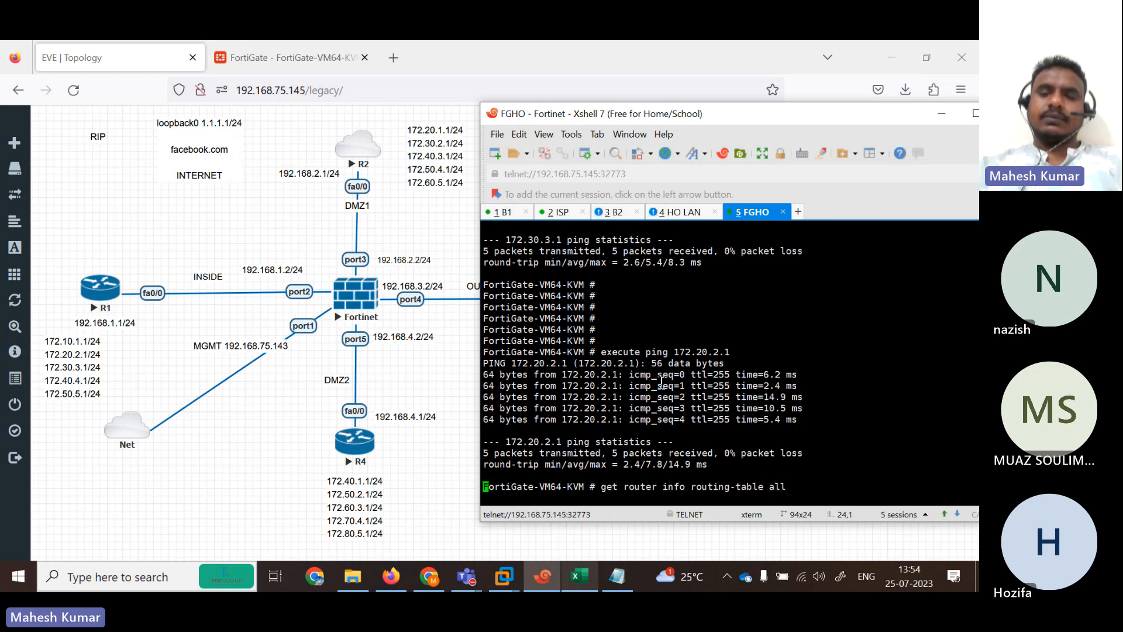
{"action": "key", "text": "Return"}
{"action": "key", "text": "space"}
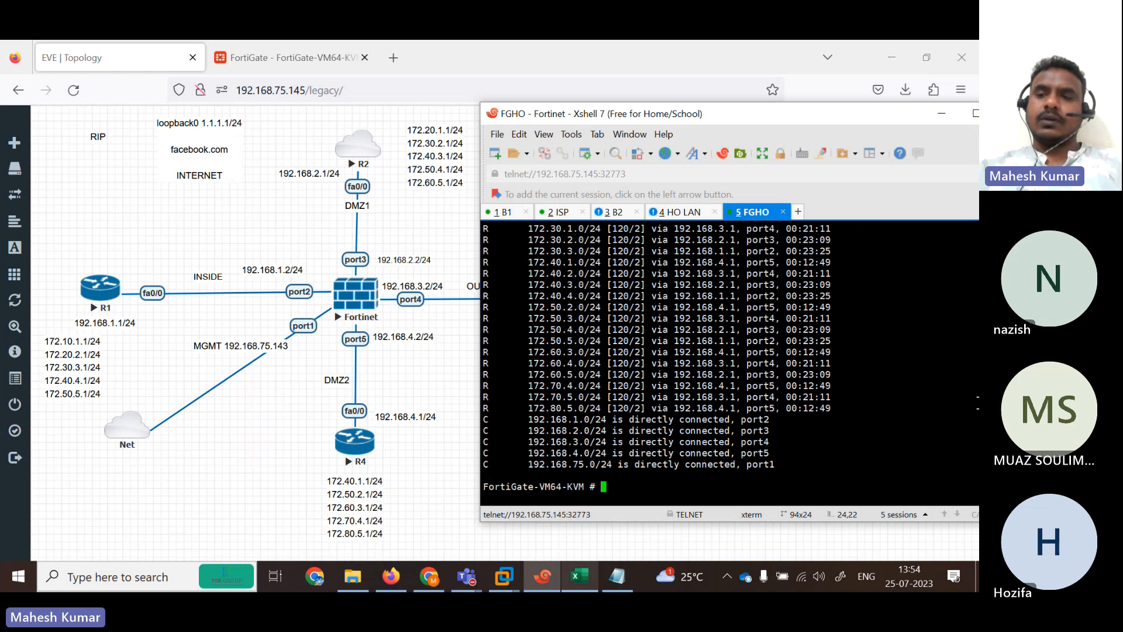
{"action": "left_click", "coordinate": [973, 114]}
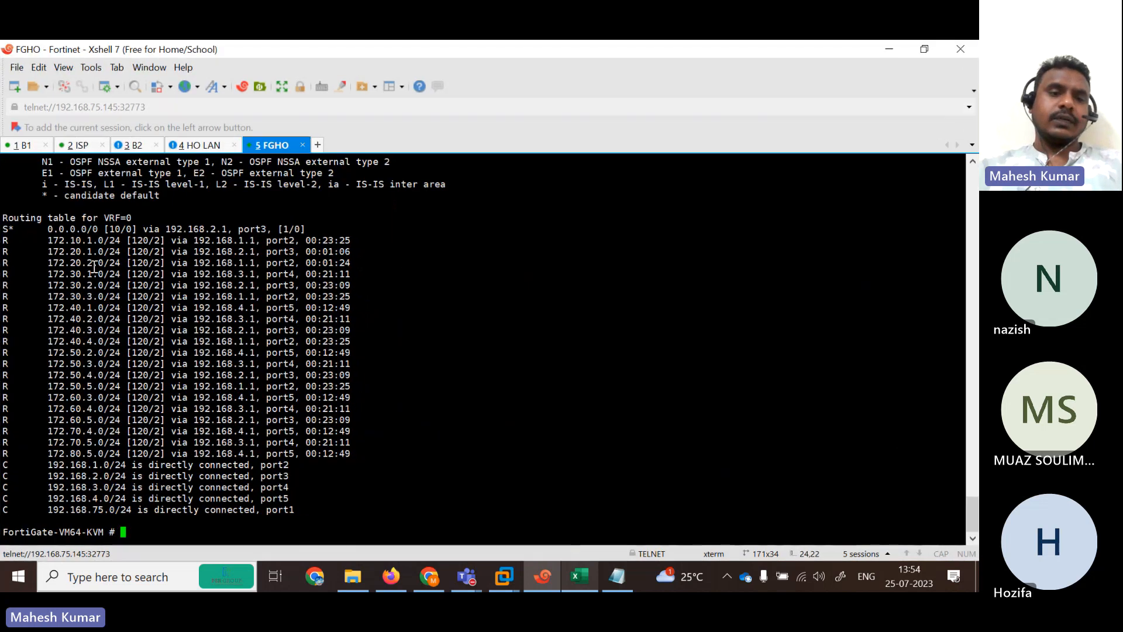
{"action": "left_click_drag", "start_coordinate": [36, 240], "coordinate": [431, 511]}
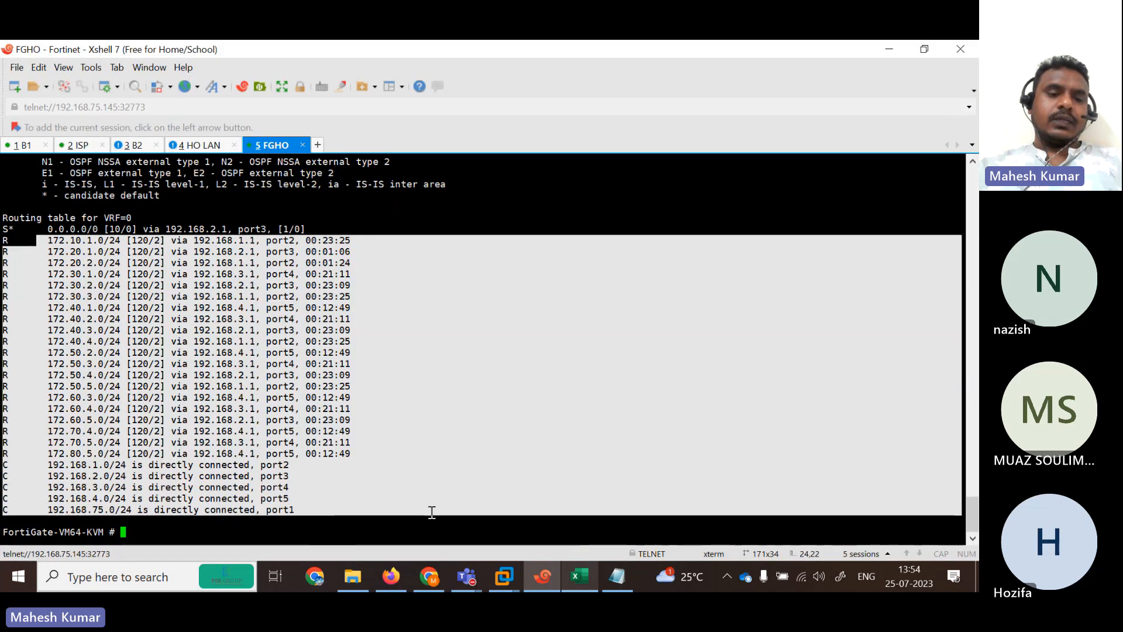
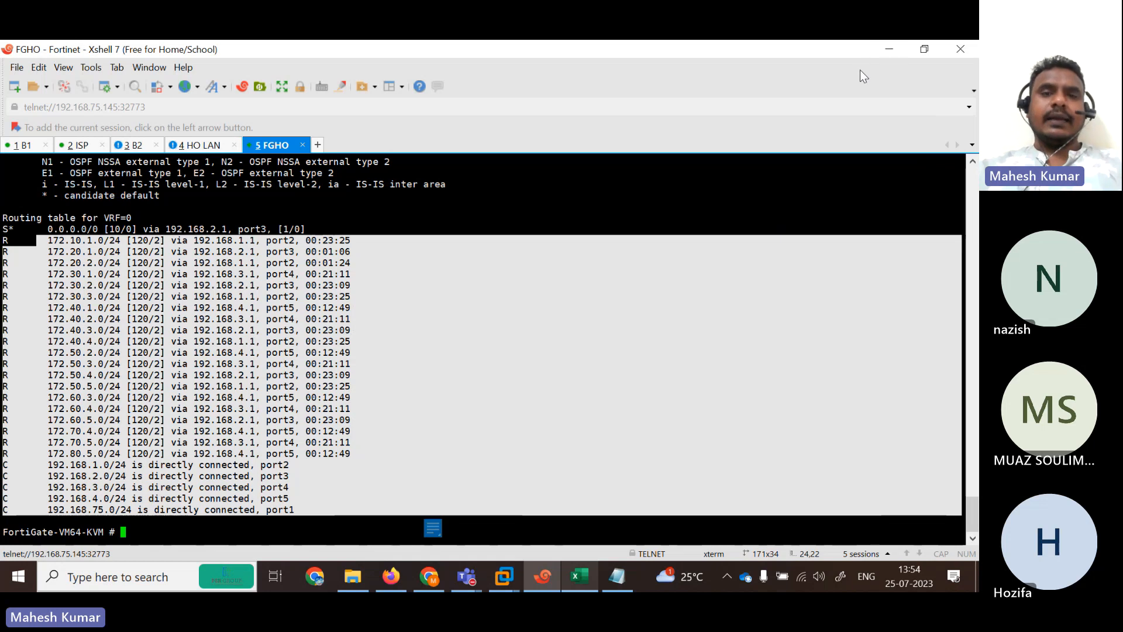
Minimize Xshell 7 so the EVE lab topology shows in Firefox.
{"action": "left_click", "coordinate": [889, 51]}
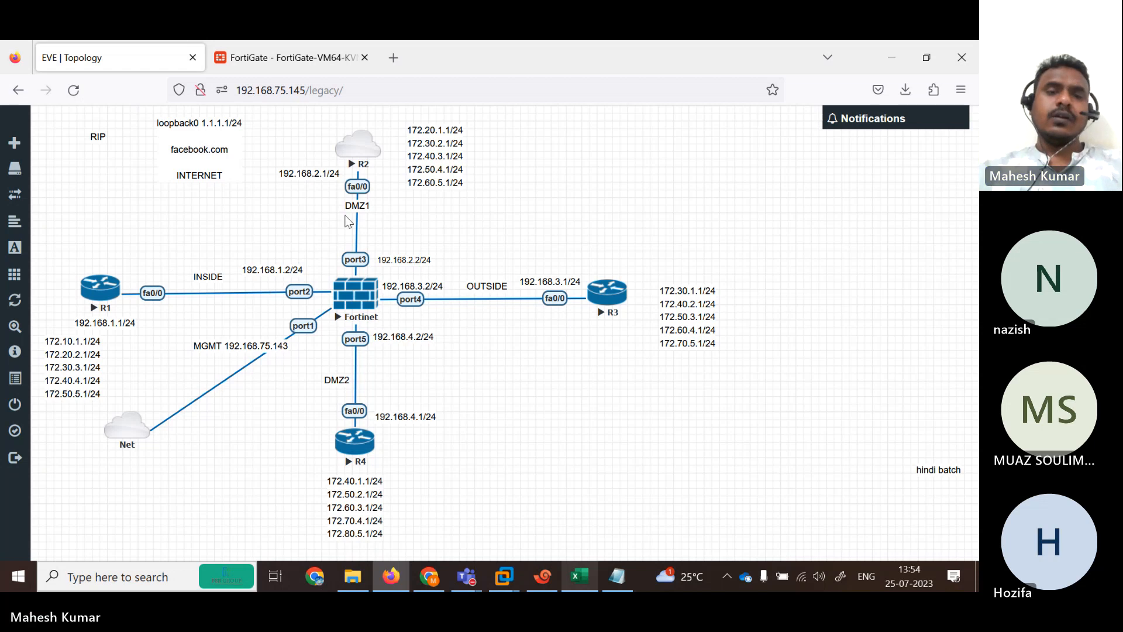
{"action": "mouse_move", "coordinate": [467, 576]}
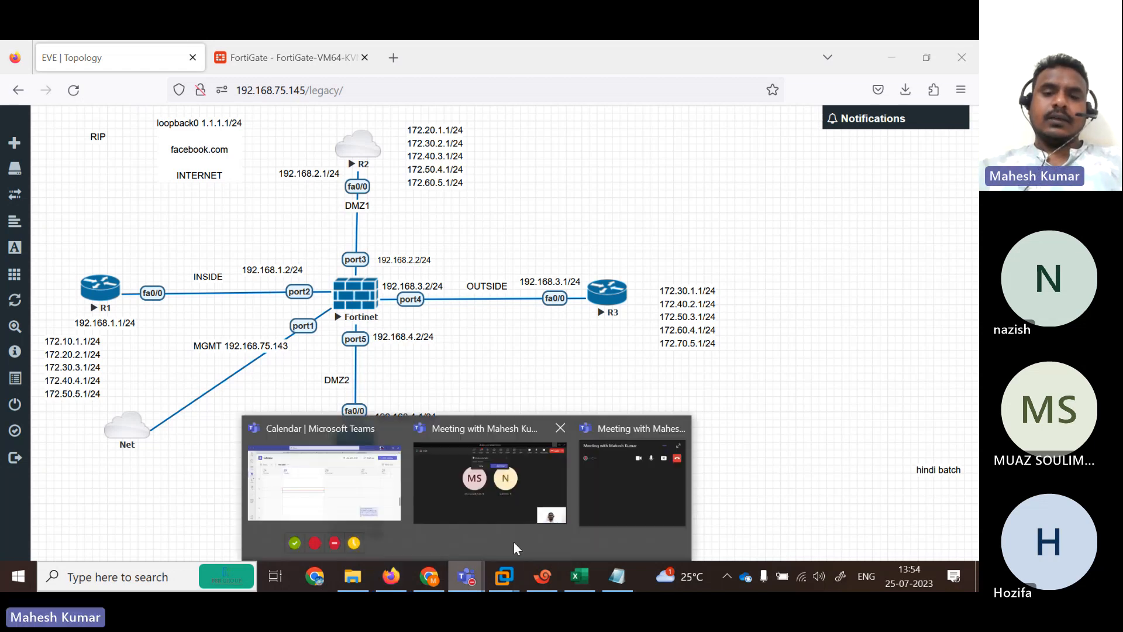
{"action": "left_click", "coordinate": [485, 504]}
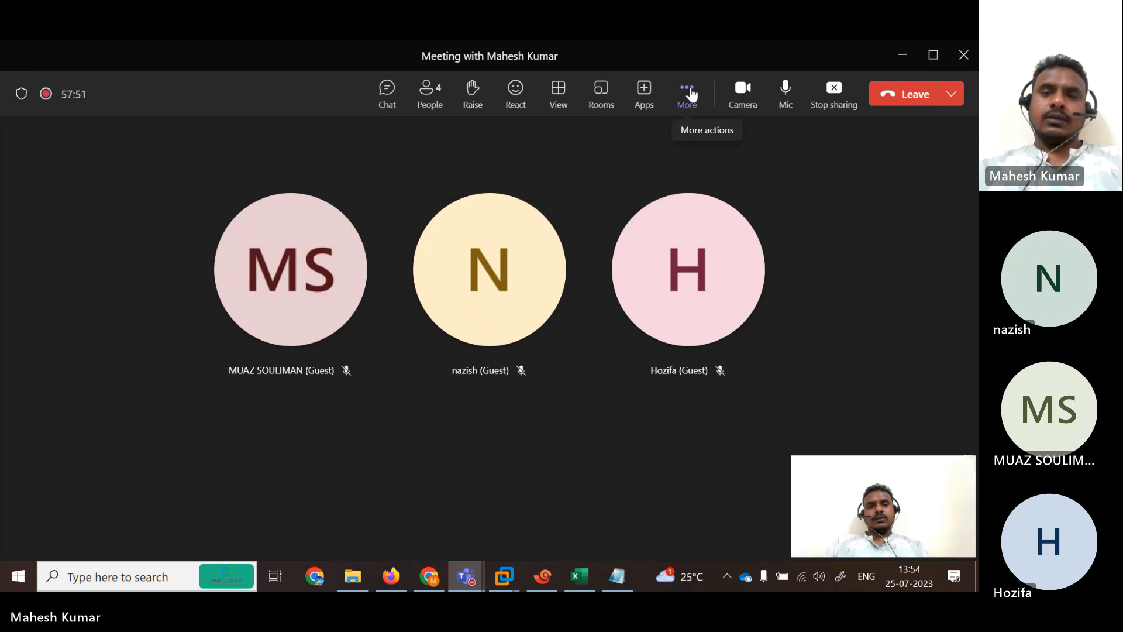
{"action": "left_click", "coordinate": [687, 93]}
{"action": "left_click", "coordinate": [632, 146]}
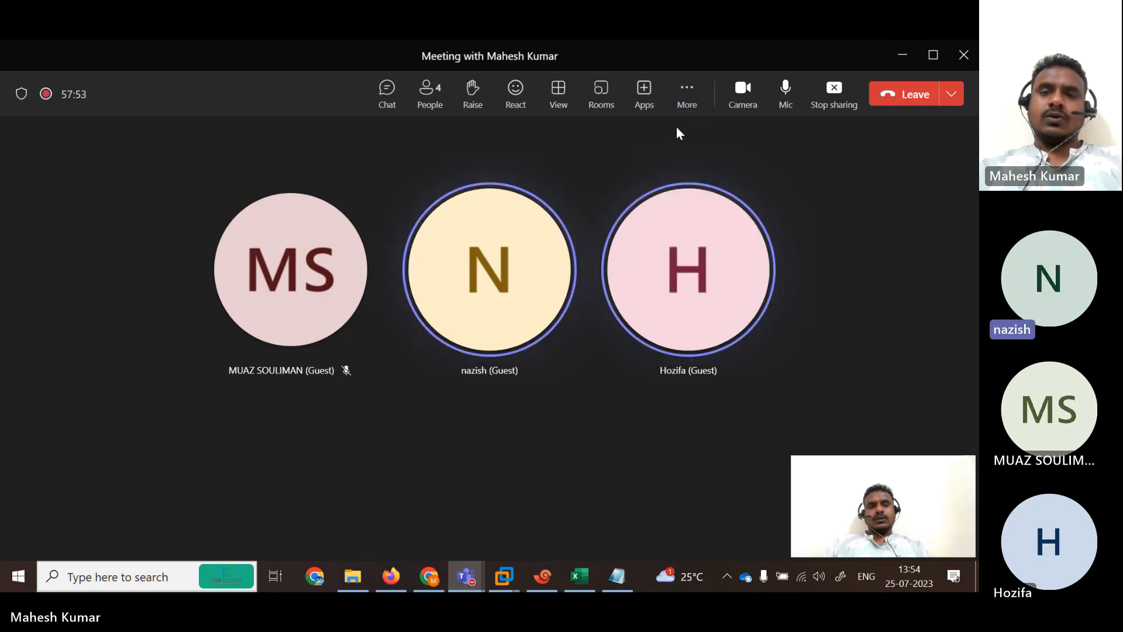
{"action": "left_click", "coordinate": [687, 94]}
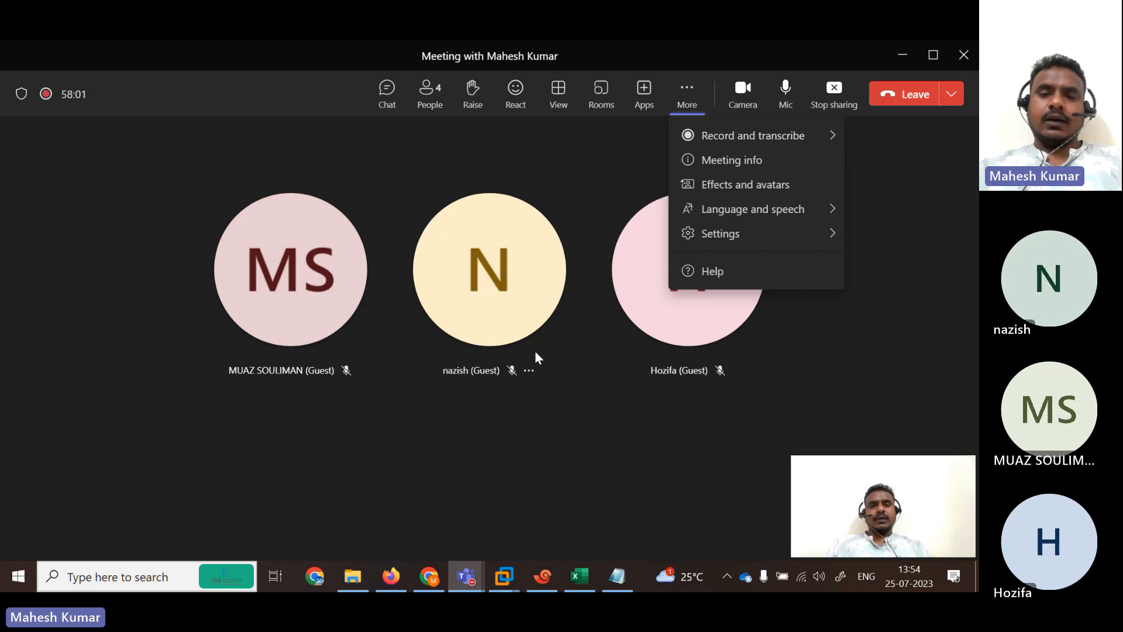
{"action": "left_click", "coordinate": [543, 440]}
{"action": "left_click", "coordinate": [391, 576]}
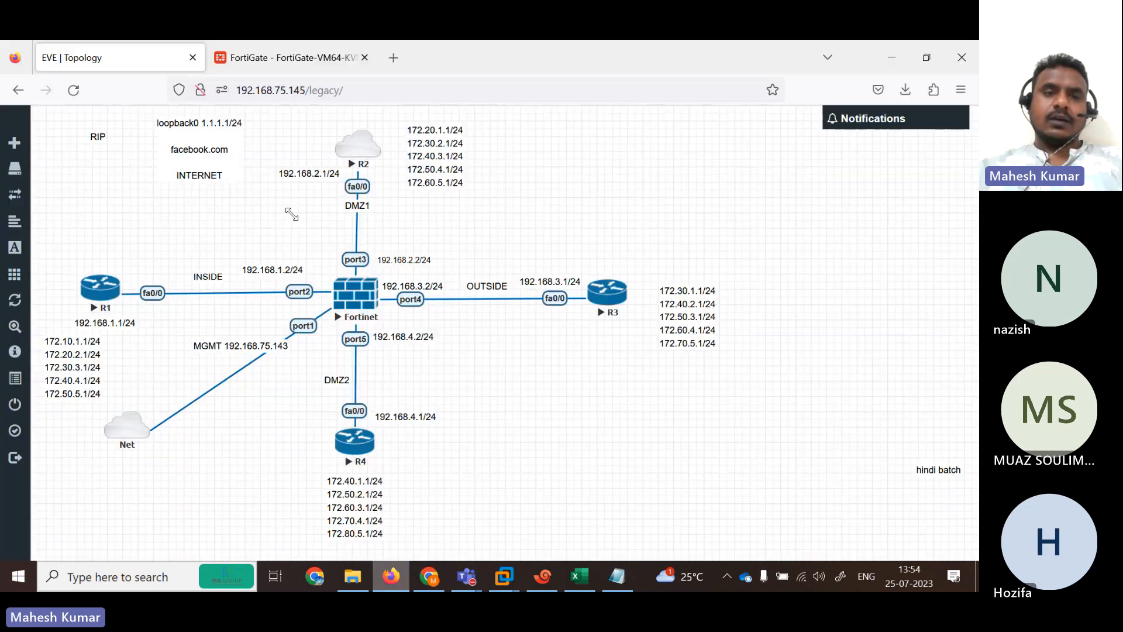
Switch to the FortiGate admin page and extend the admin session before it times out.
{"action": "left_click", "coordinate": [268, 54]}
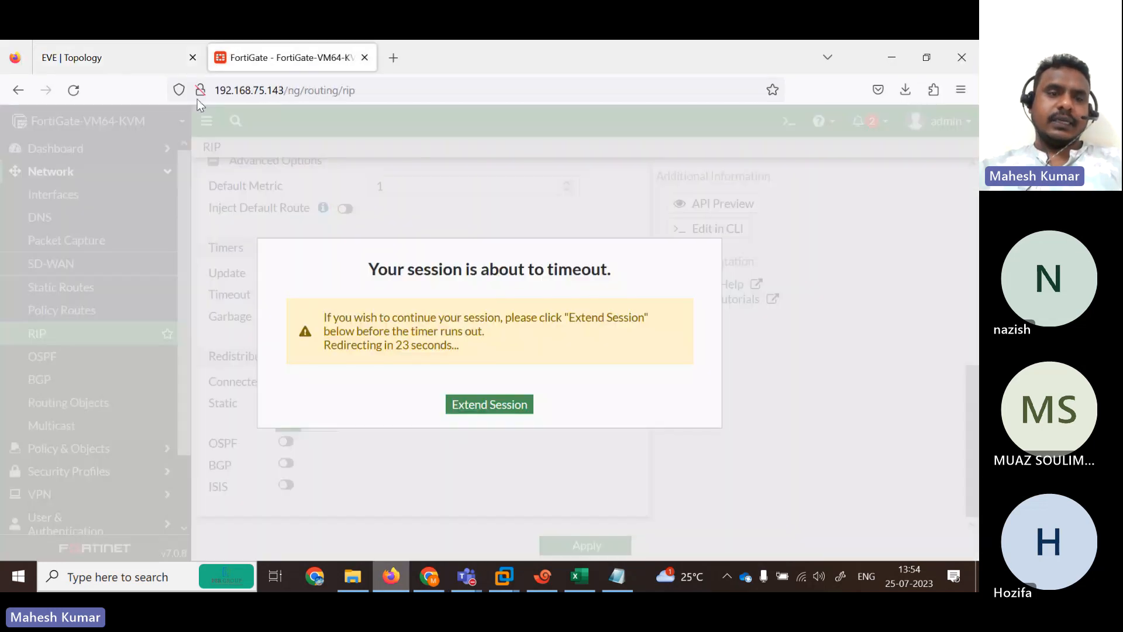
{"action": "left_click", "coordinate": [489, 406]}
{"action": "right_click", "coordinate": [138, 154]}
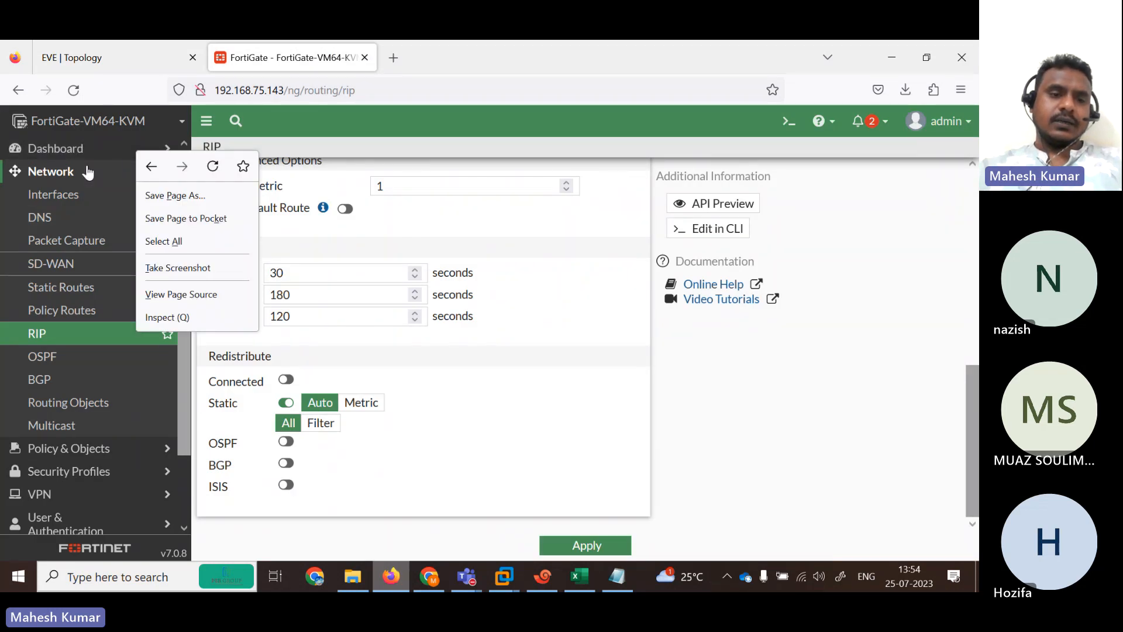
Add a new Routing monitor dashboard, found by searching 'rou'.
{"action": "left_click", "coordinate": [70, 148]}
{"action": "left_click", "coordinate": [89, 446]}
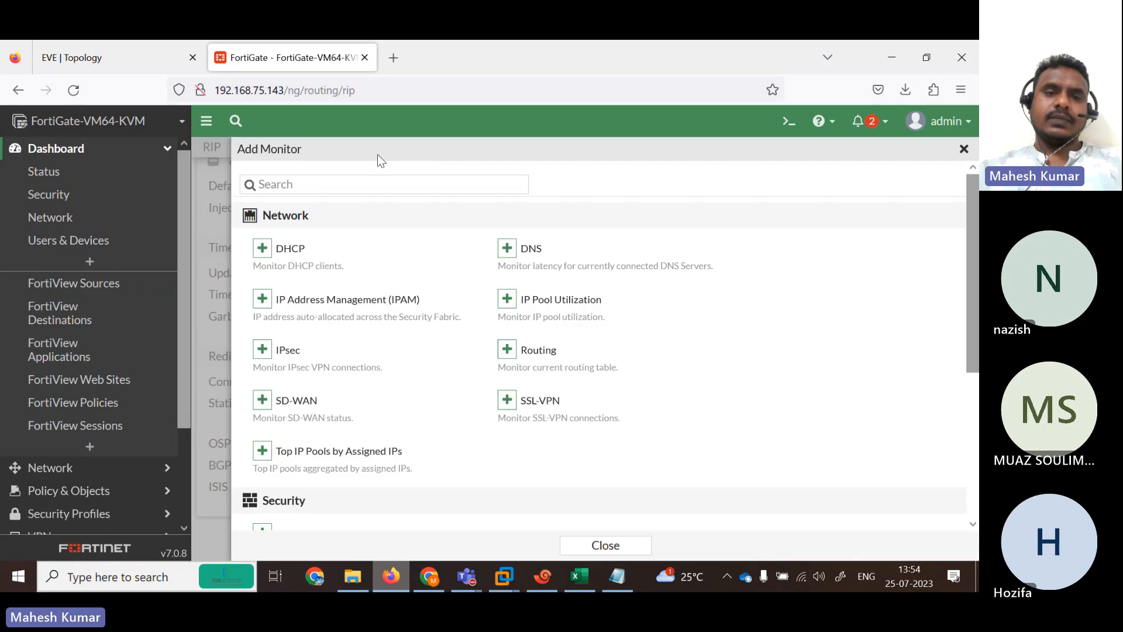
{"action": "type", "text": "rou"}
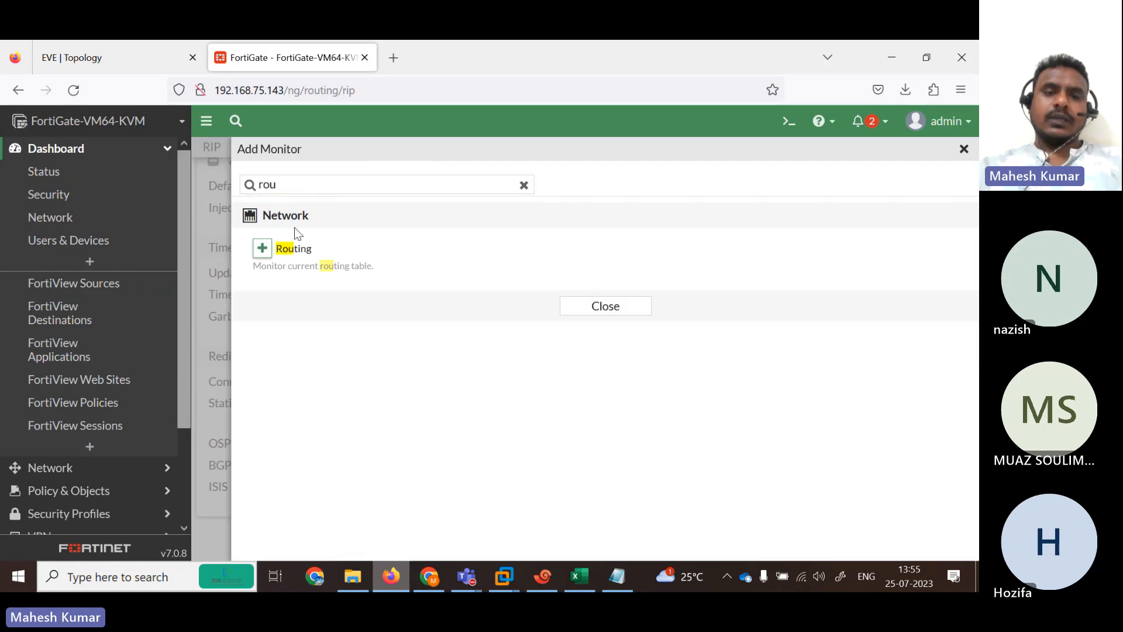
{"action": "left_click", "coordinate": [262, 248]}
{"action": "left_click", "coordinate": [540, 288]}
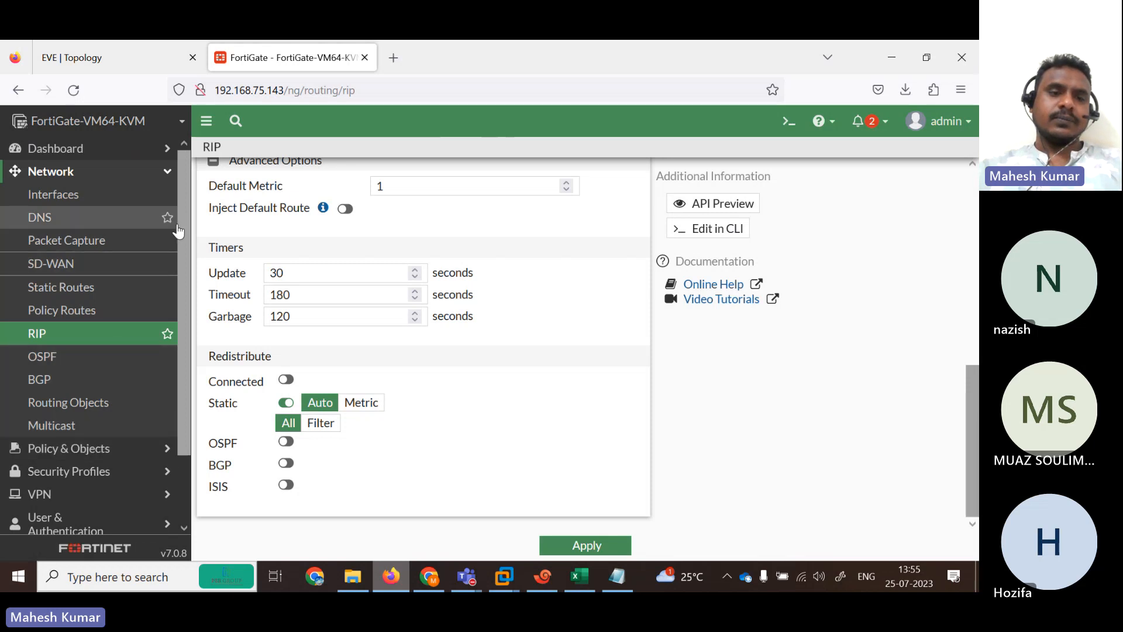
Open the Routing Monitor dashboard and scroll through its 26 routes, mostly RIP-learned 172.x networks.
{"action": "left_click", "coordinate": [167, 151]}
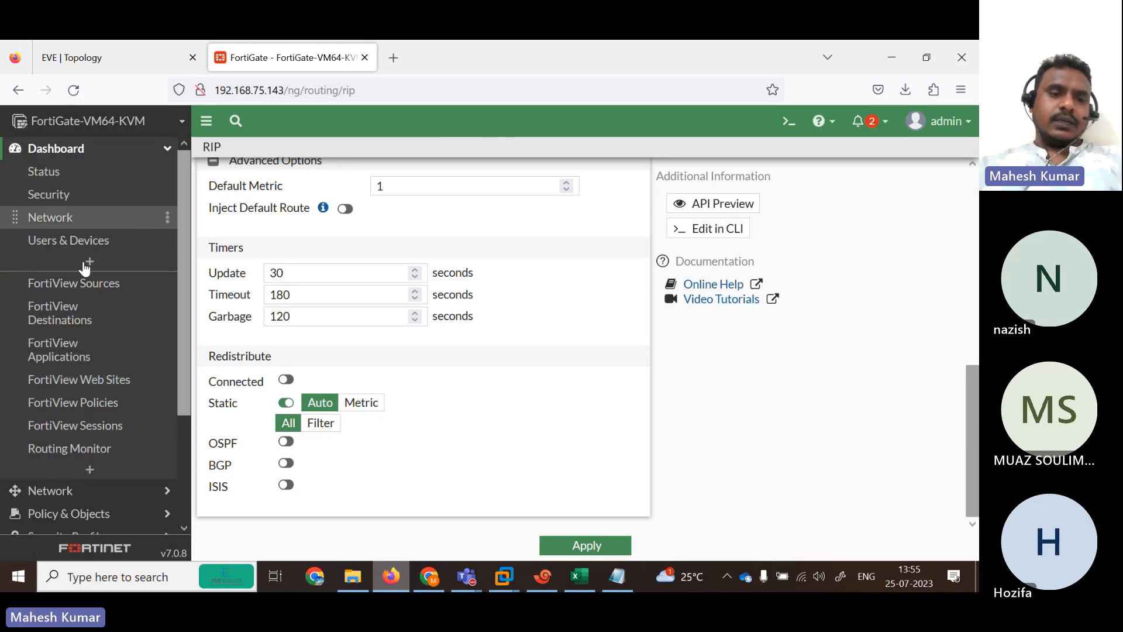
{"action": "left_click", "coordinate": [70, 447]}
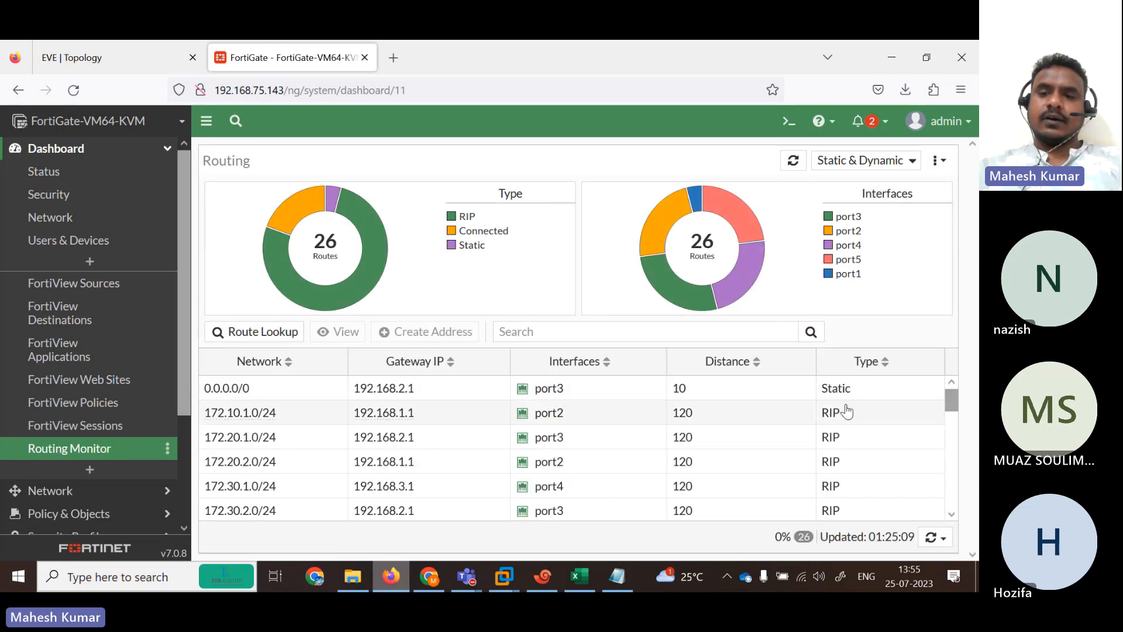
{"action": "left_click_drag", "start_coordinate": [949, 395], "coordinate": [947, 416]}
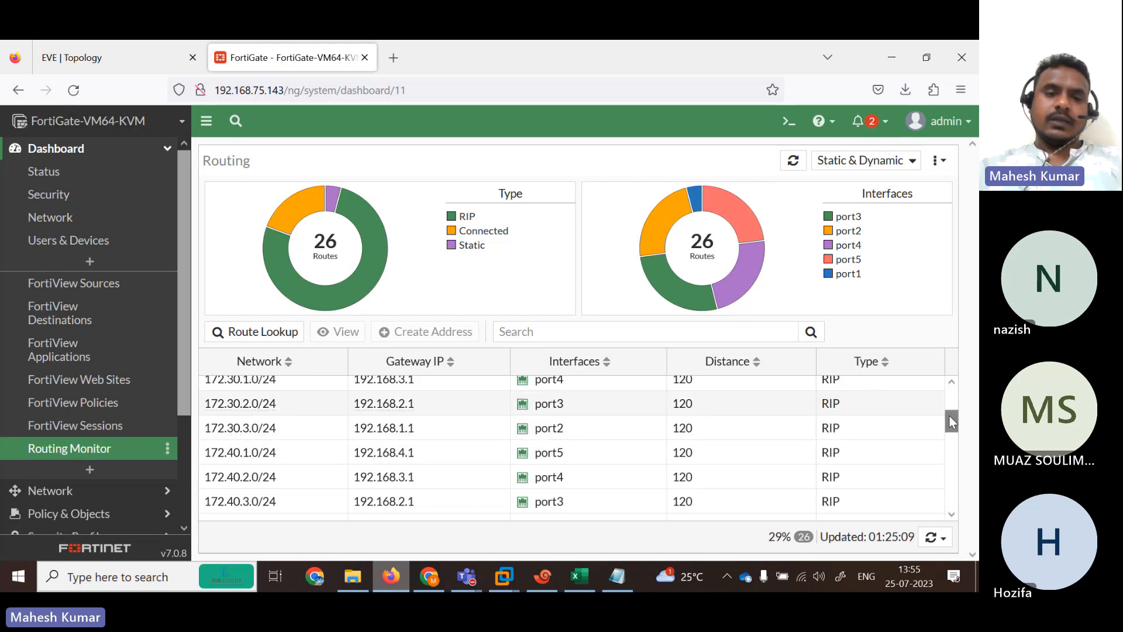
{"action": "left_click_drag", "start_coordinate": [949, 416], "coordinate": [928, 496]}
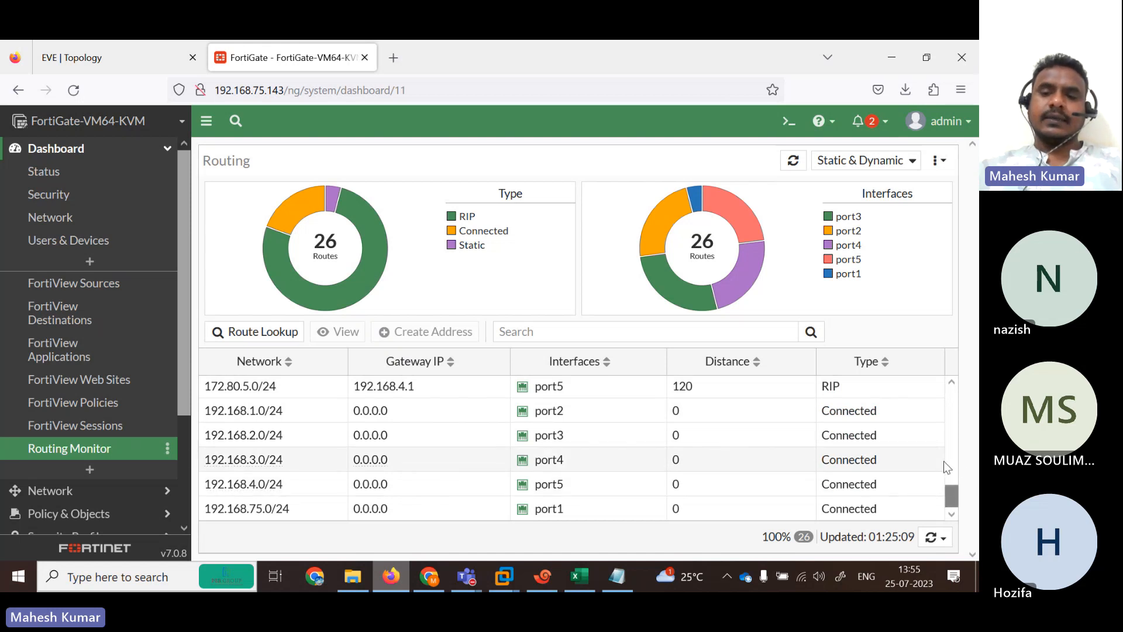
Stop the Teams meeting recording via More > Record and transcribe > Stop recording.
{"action": "left_click", "coordinate": [134, 47]}
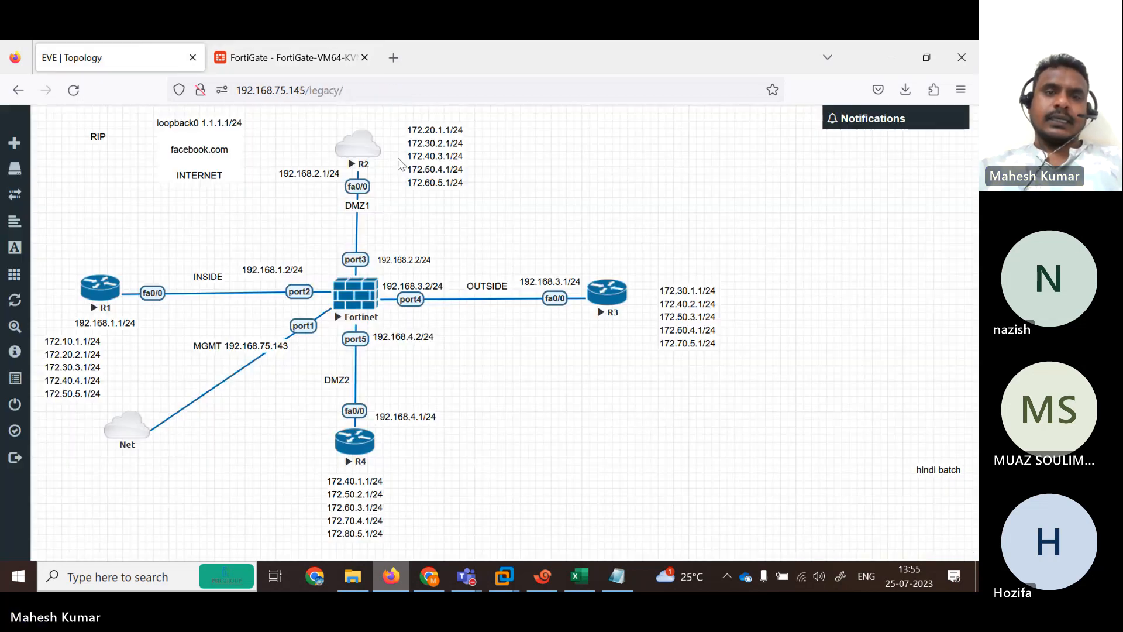
{"action": "mouse_move", "coordinate": [466, 576]}
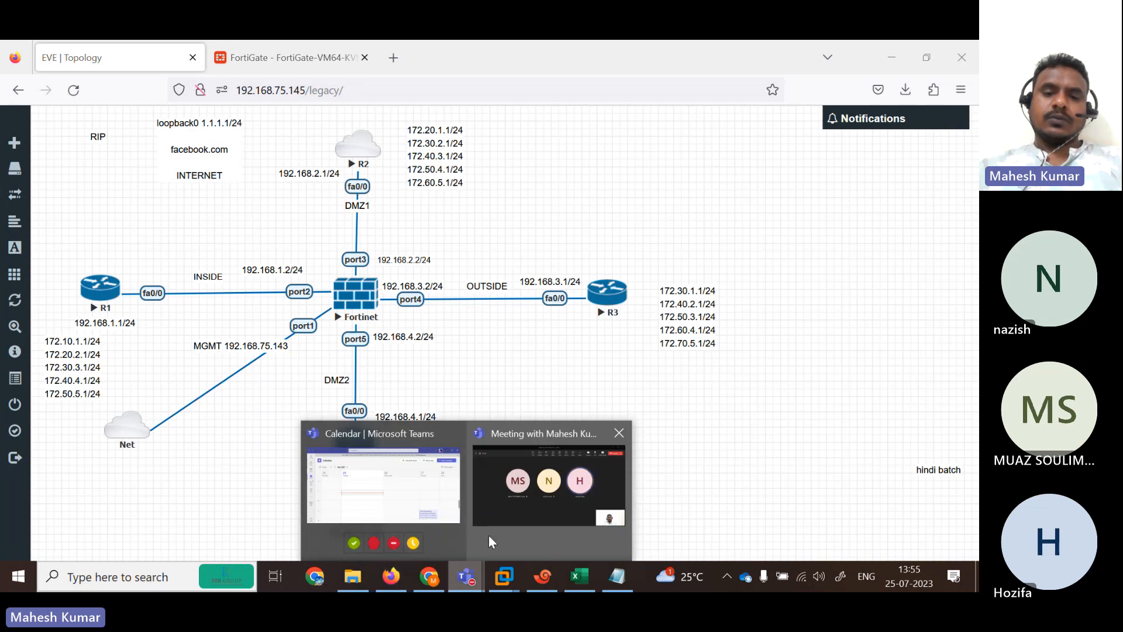
{"action": "left_click", "coordinate": [531, 504]}
{"action": "left_click", "coordinate": [688, 97]}
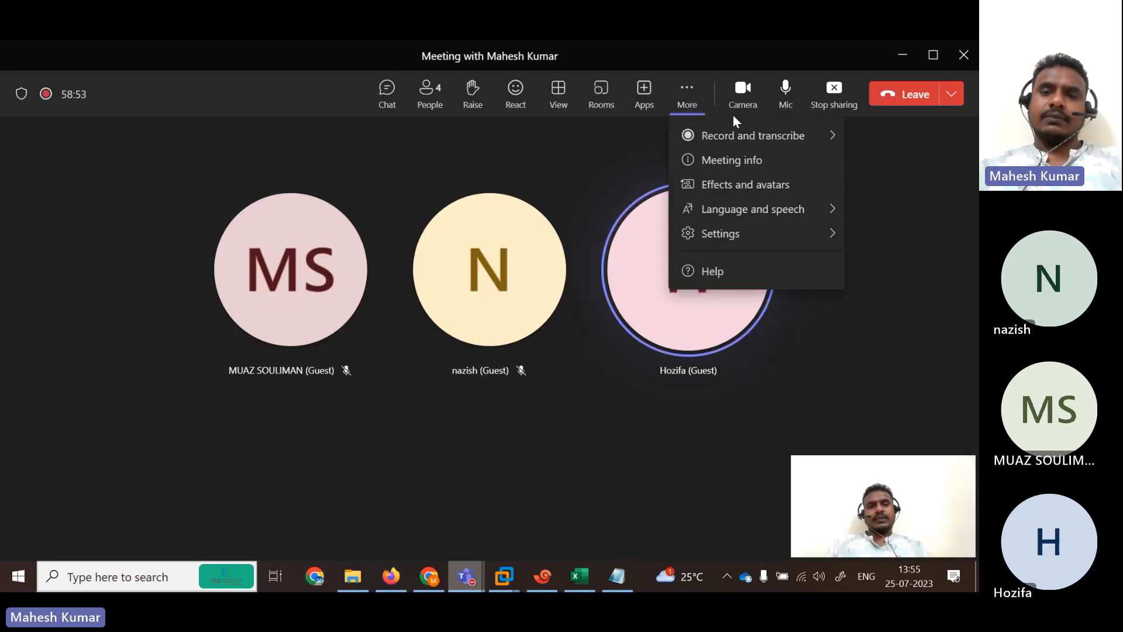
{"action": "mouse_move", "coordinate": [792, 140]}
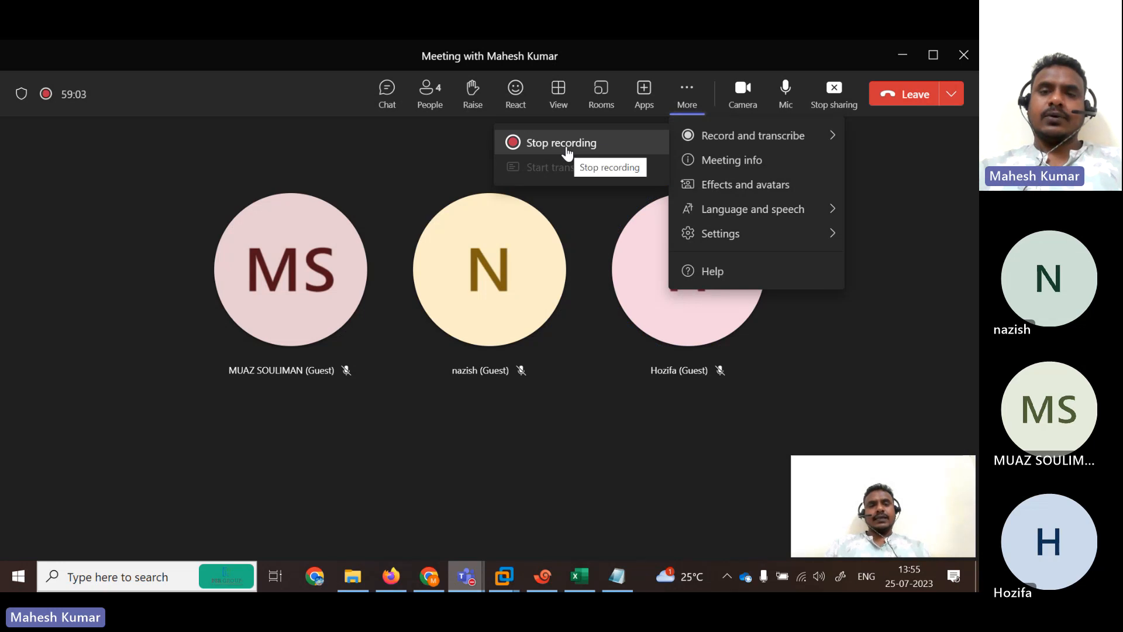
{"action": "left_click", "coordinate": [583, 146]}
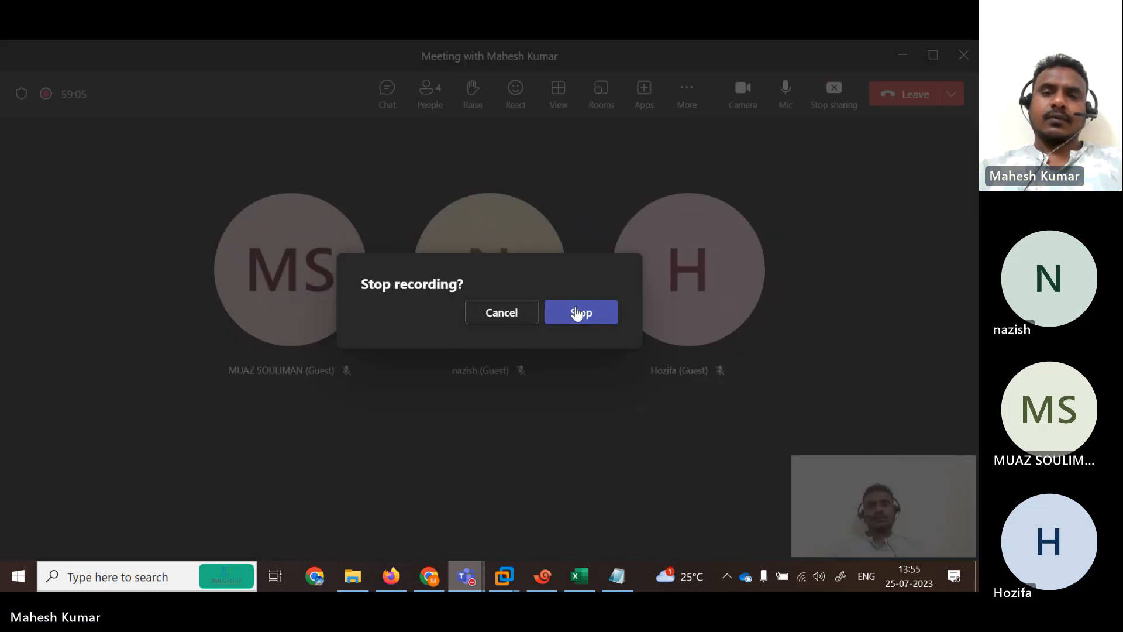
{"action": "left_click", "coordinate": [576, 312]}
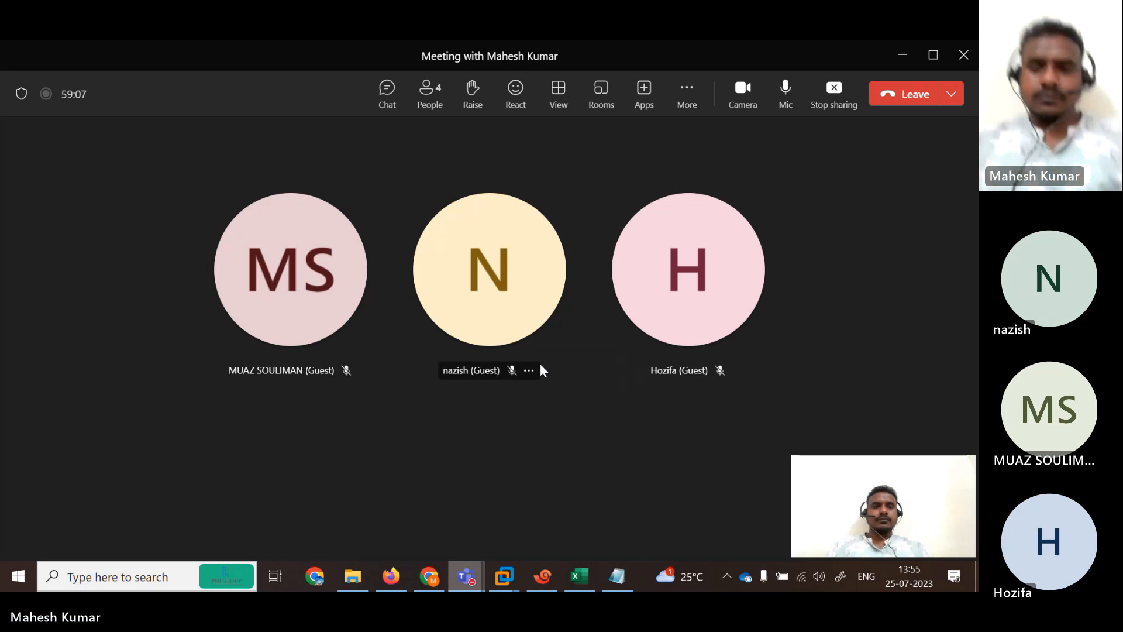